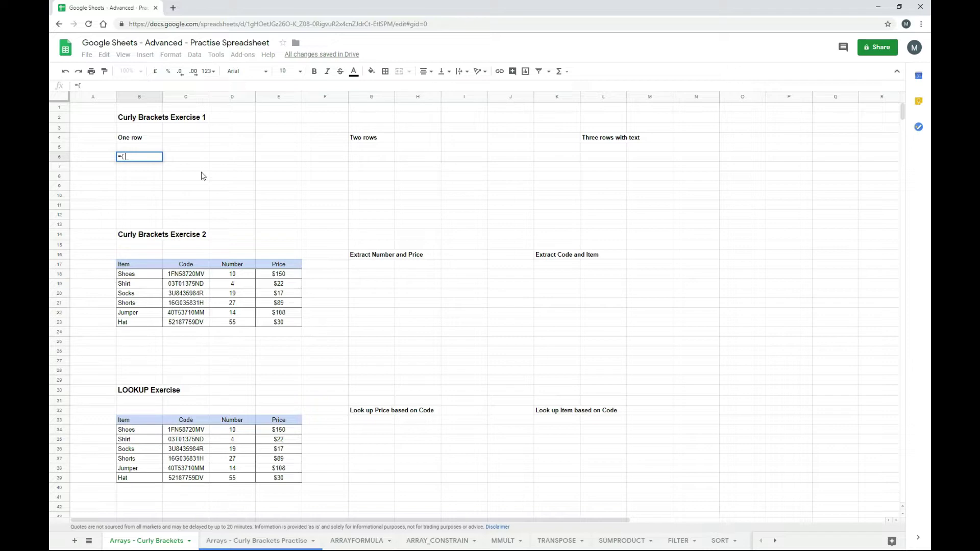
- Enter ={1,2,3} in B6 and confirm 1, 2, 3 appear across B6, C6 and D6
text(1)
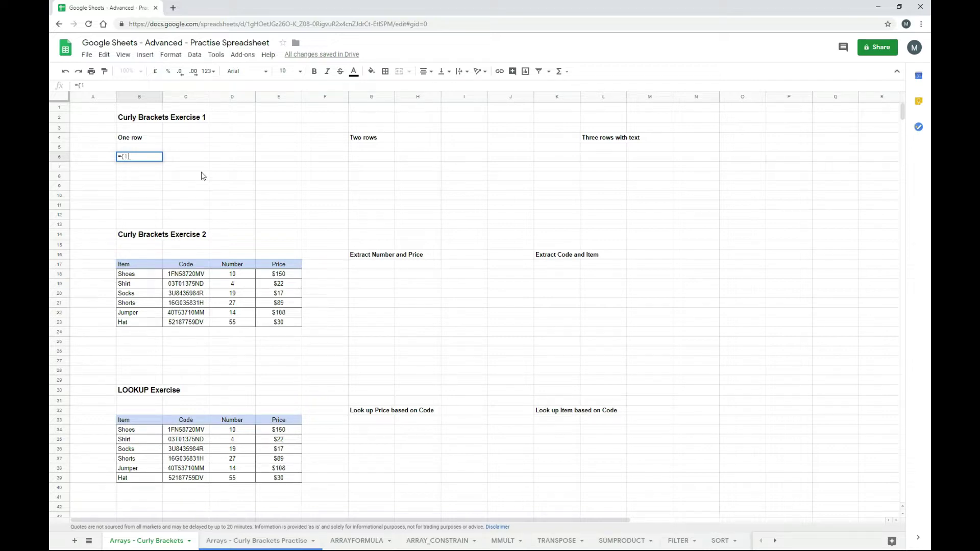
text(,2,3)
text(})
key(Return)
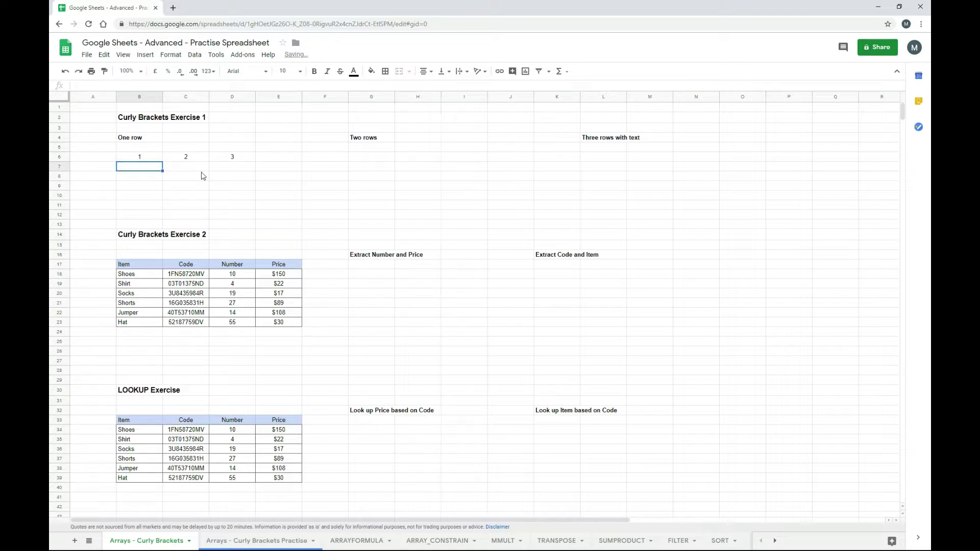
key(Up)
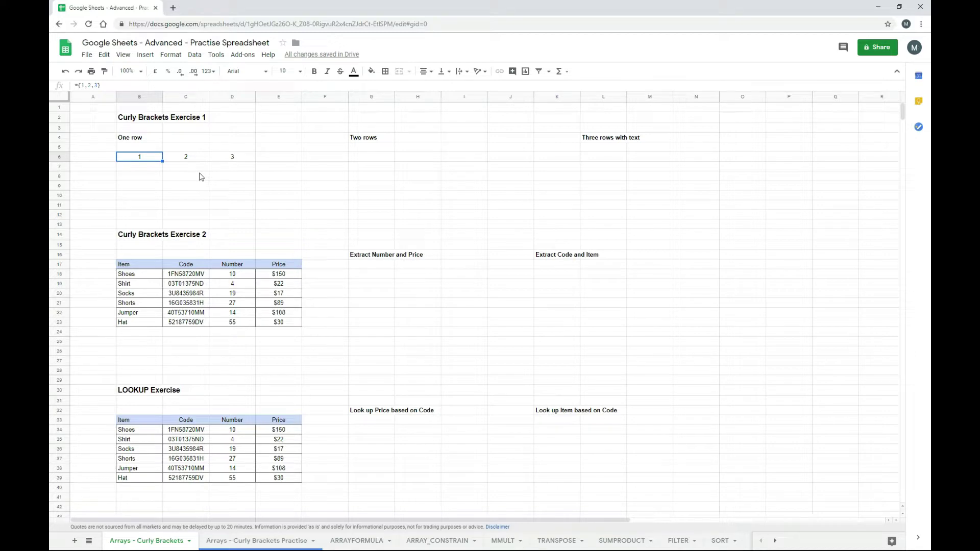
key(Right)
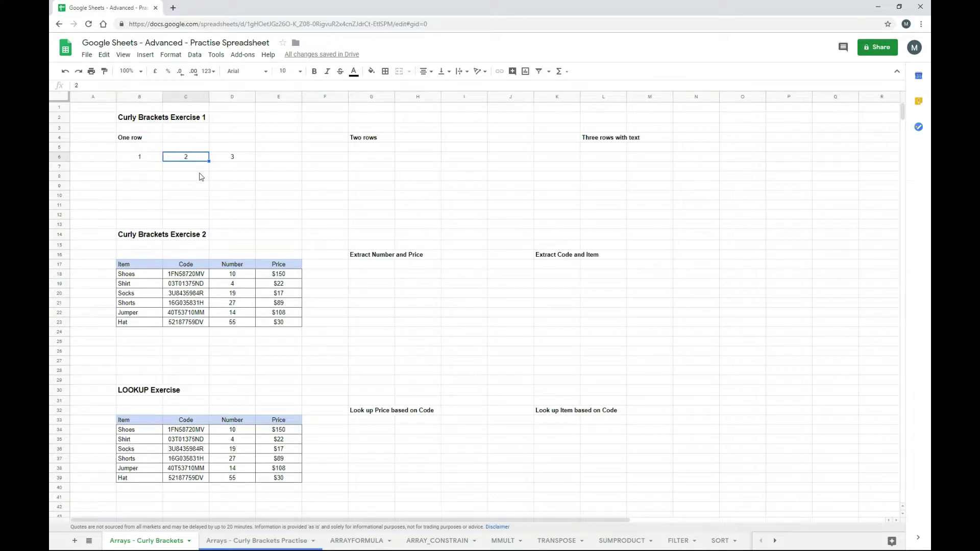
key(Right)
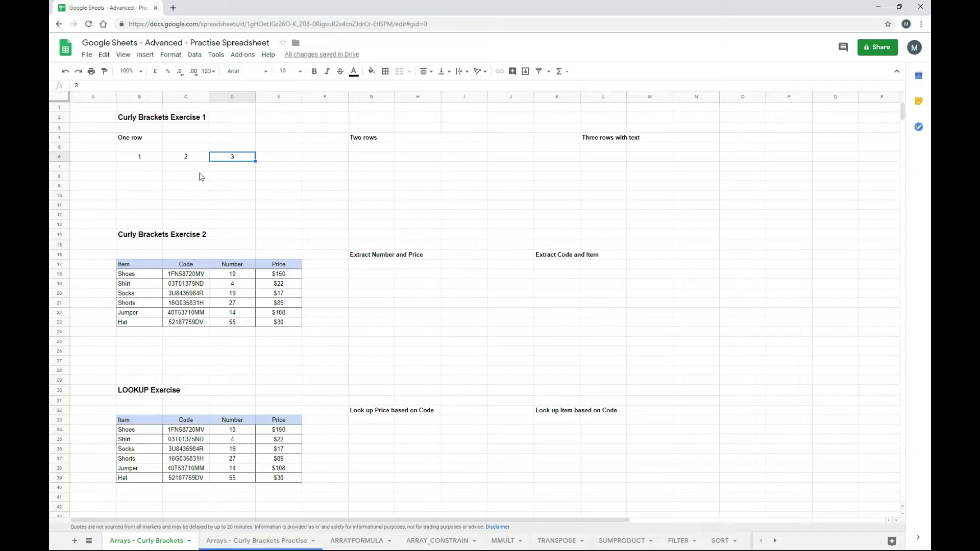
key(Left)
key(Left)
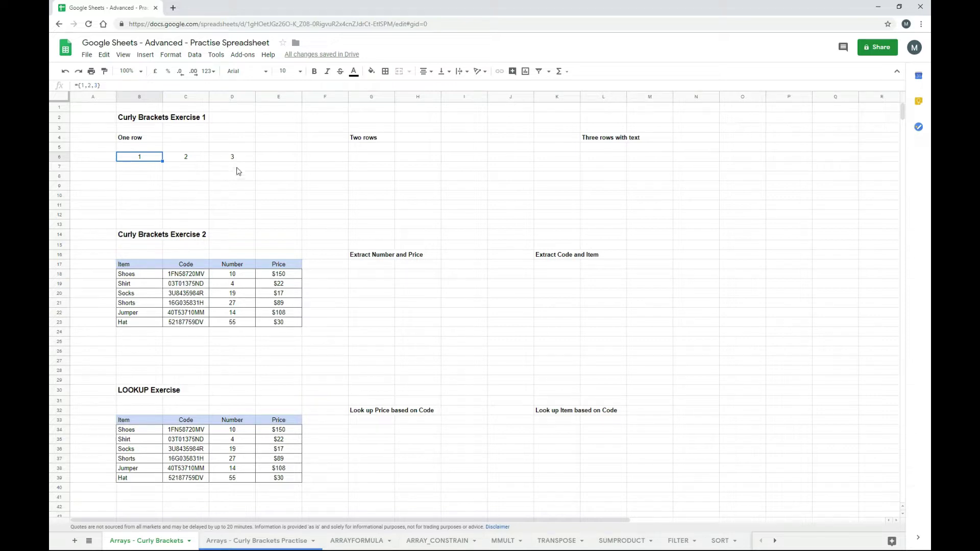
- Enter ={1,2,3;9,8,7} in G6 under Two rows
click(358, 158)
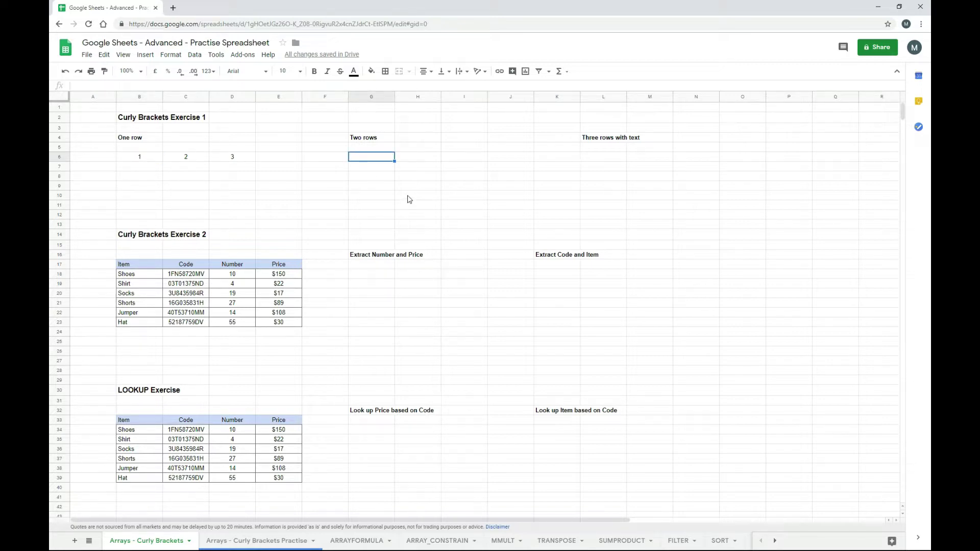
text(=)
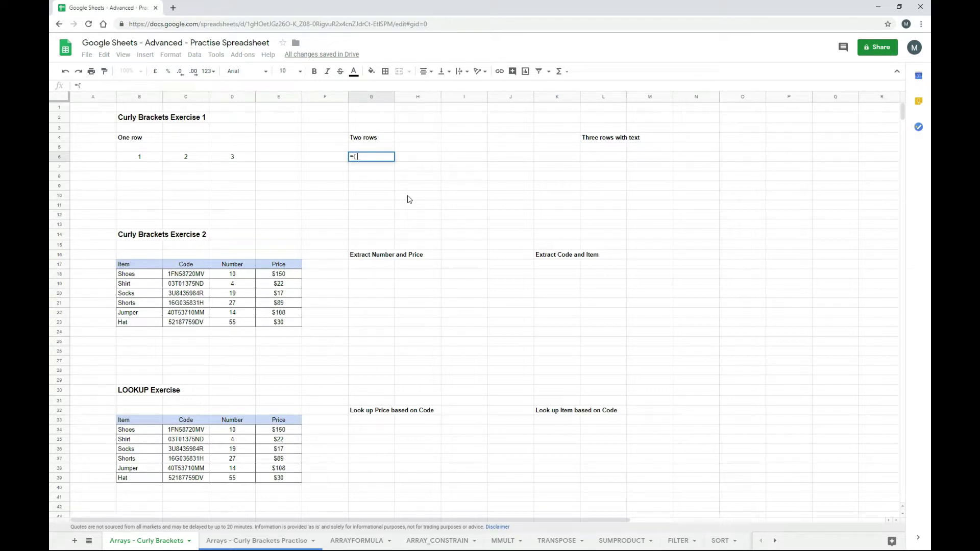
text({1)
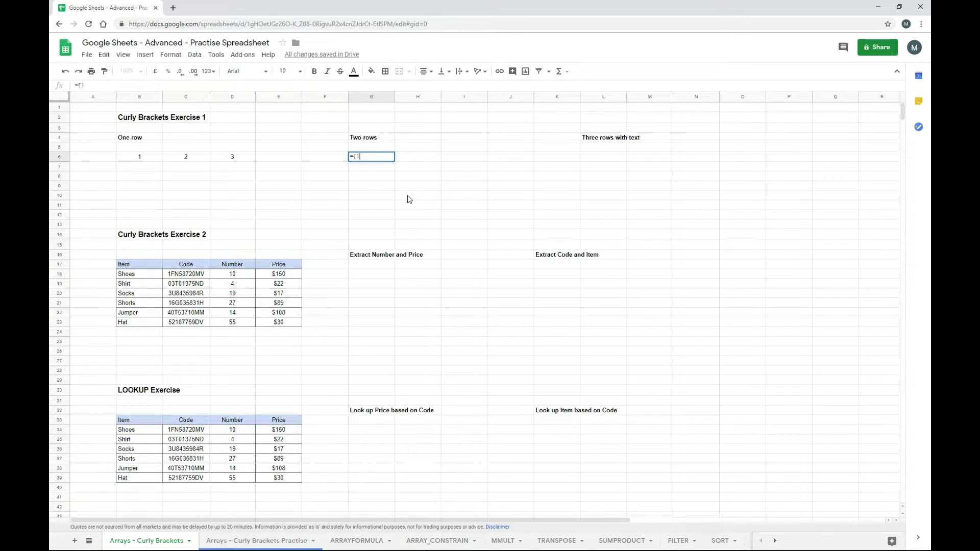
text(,2,3)
text(;)
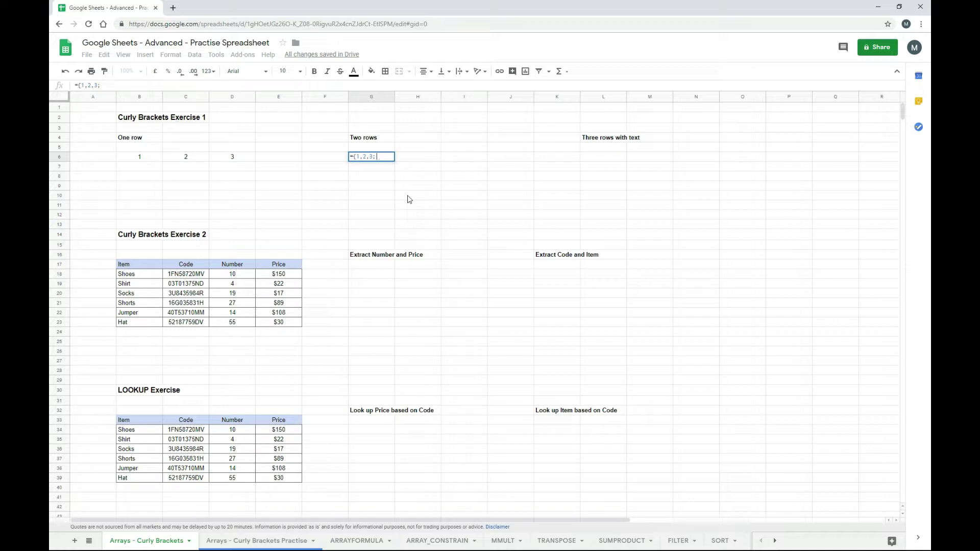
text(9,8)
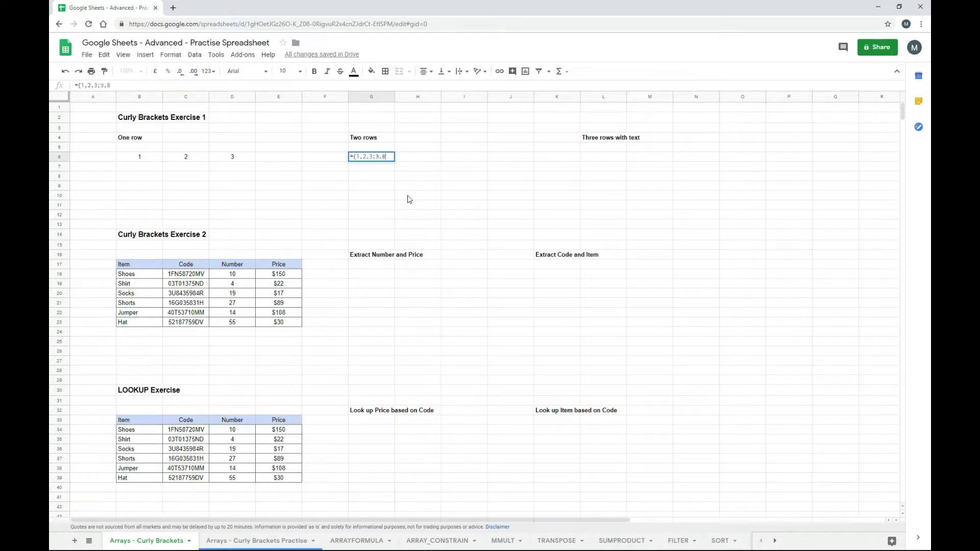
text(,7})
key(Return)
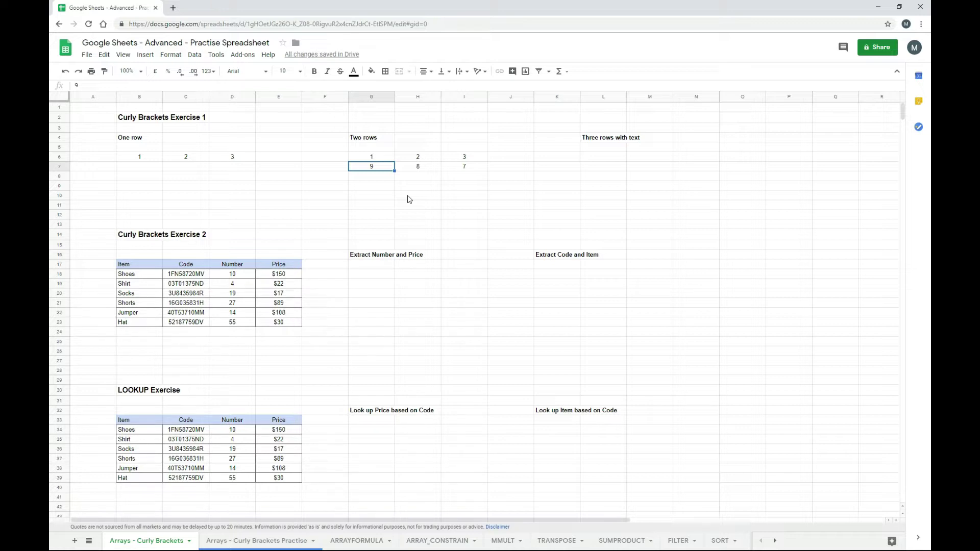
- Check the spilled values 1, 2, 3 and 9, 8, 7 across G6:I7
key(Up)
key(Right)
key(Right)
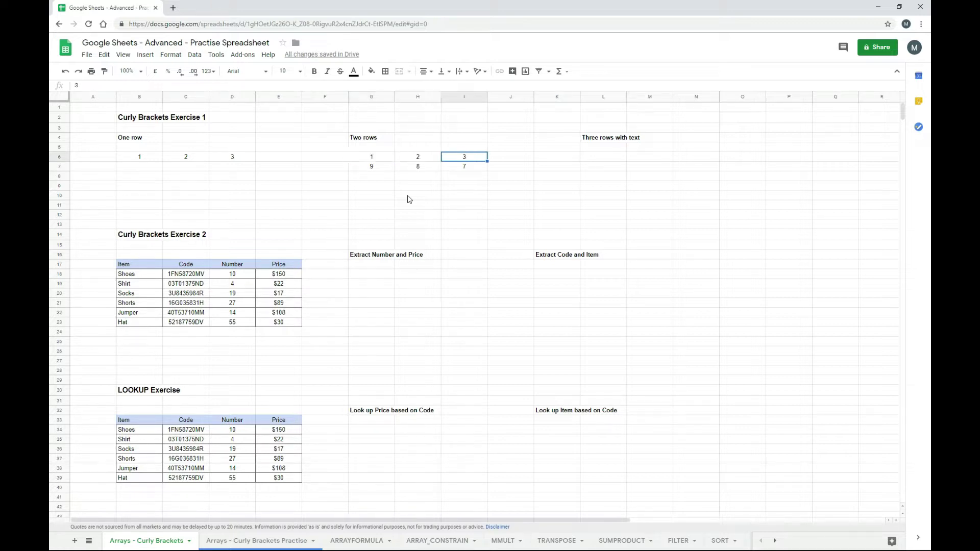
key(Left)
key(Left)
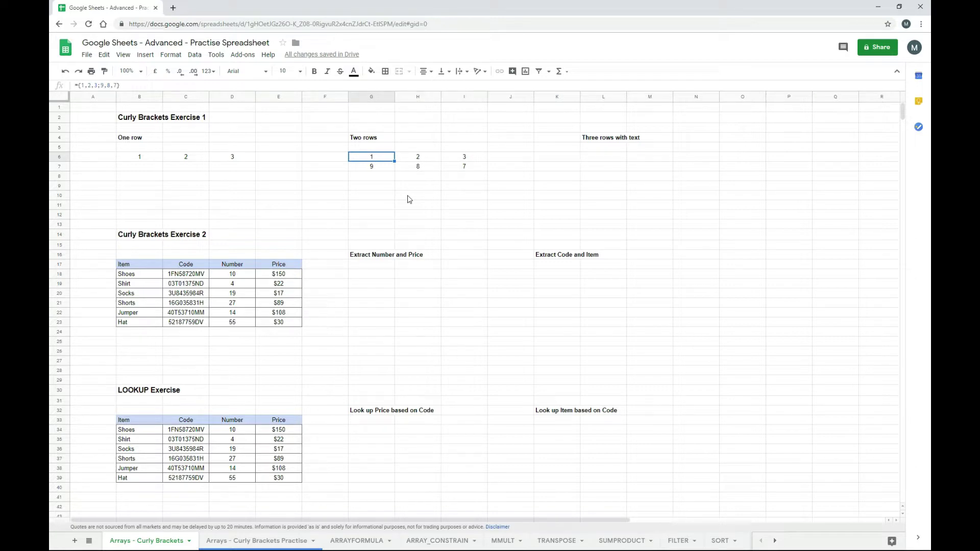
key(Down)
key(Right)
key(Right)
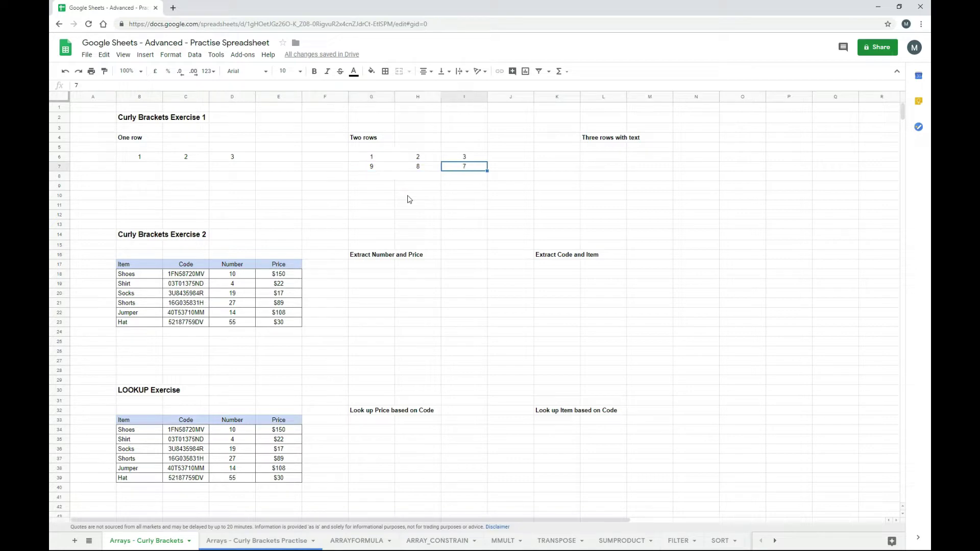
key(Up)
key(Left)
key(Left)
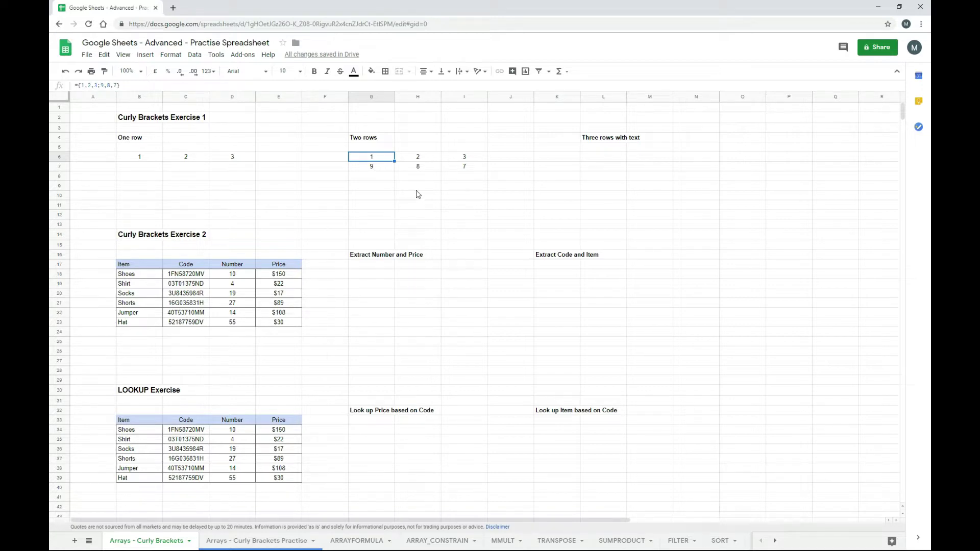
key(Right)
key(Right)
key(Right)
key(Right)
key(Right)
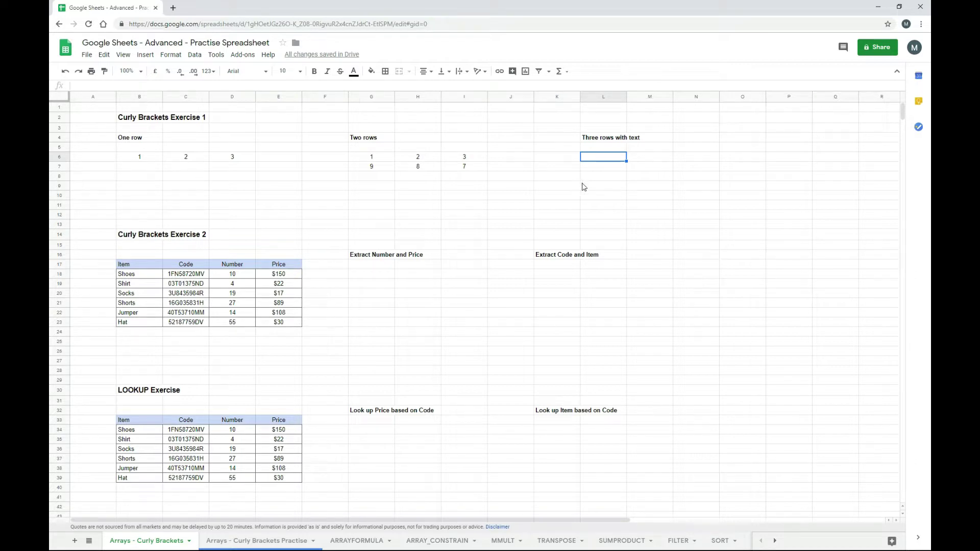
- Enter ={1,2,3;9,8,7;"a","b","c"} in L6 and verify the 3x3 result through N8
text(={)
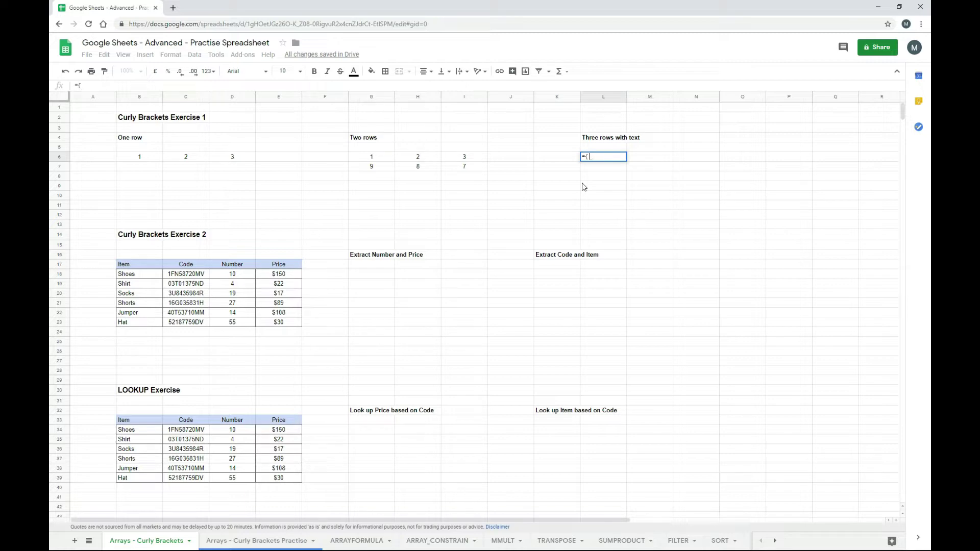
text(1,2,3;9)
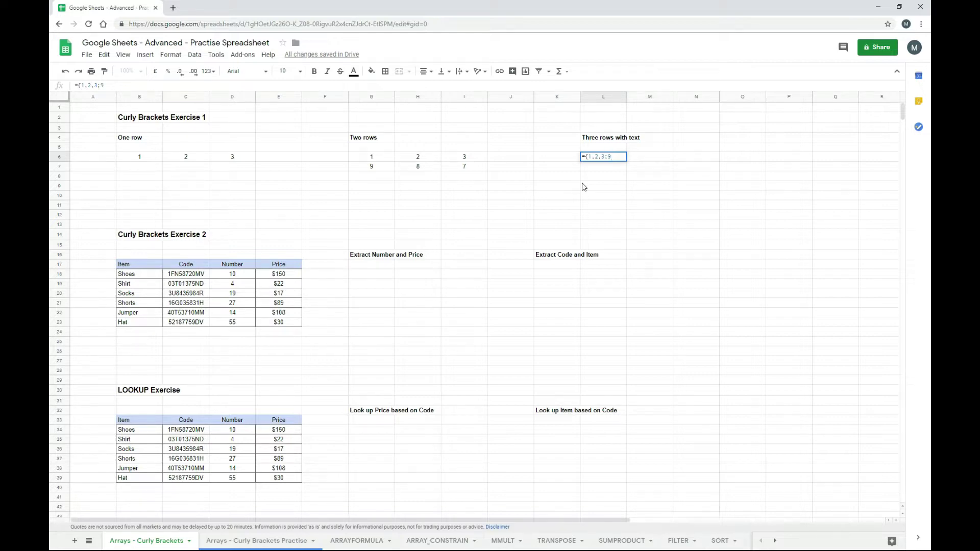
text(,8,7;)
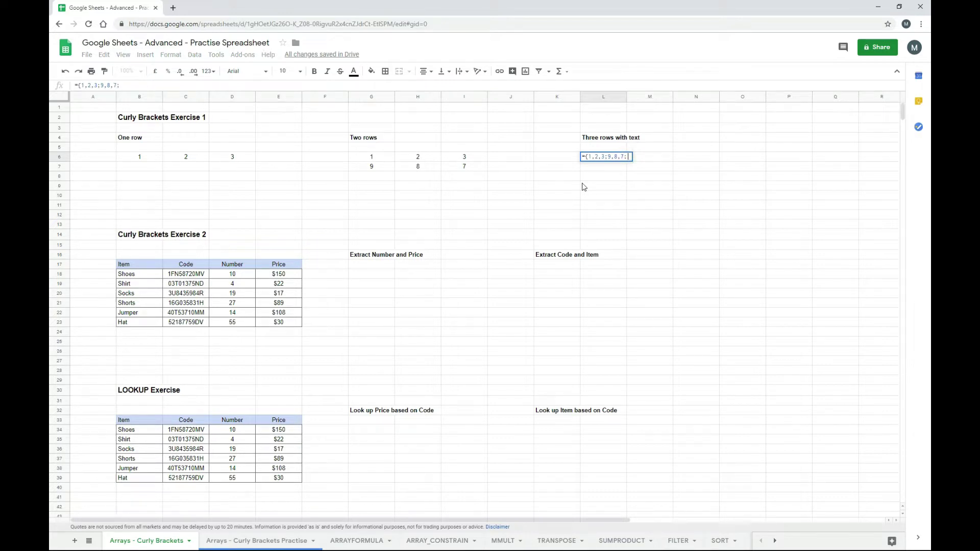
text(")
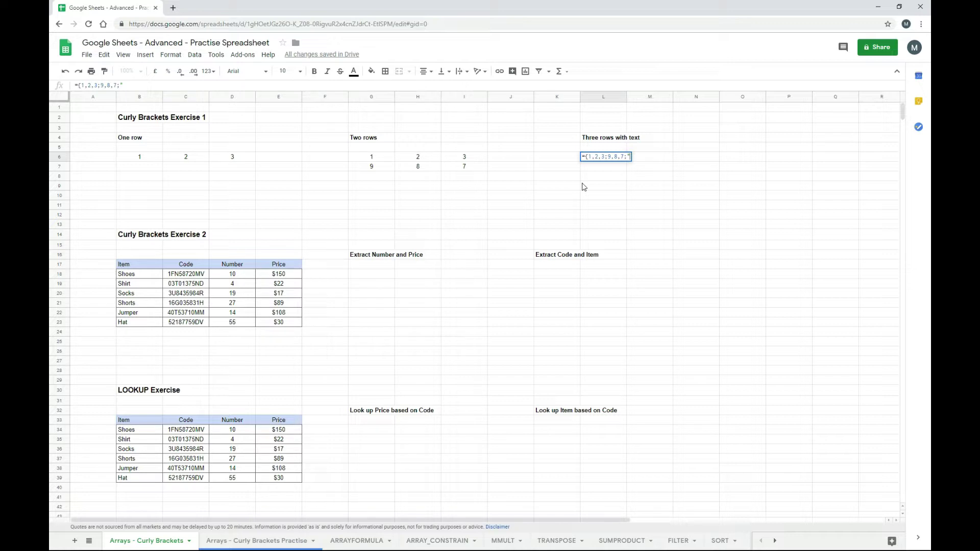
text(a","b",)
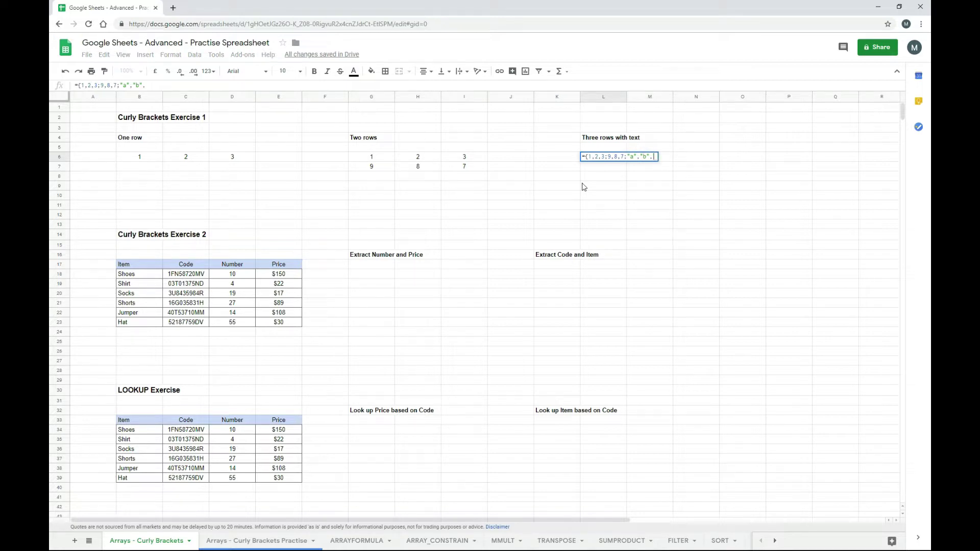
text("c")
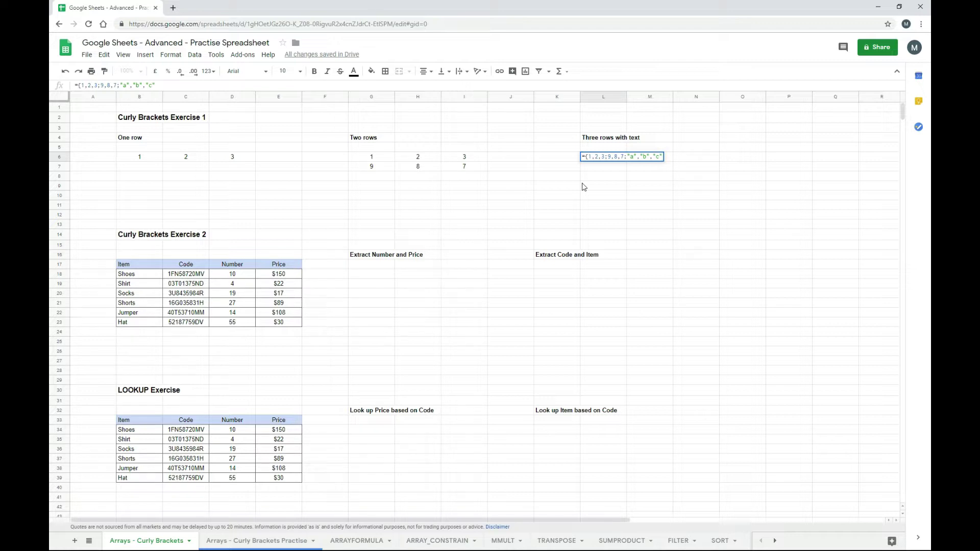
text(})
key(Return)
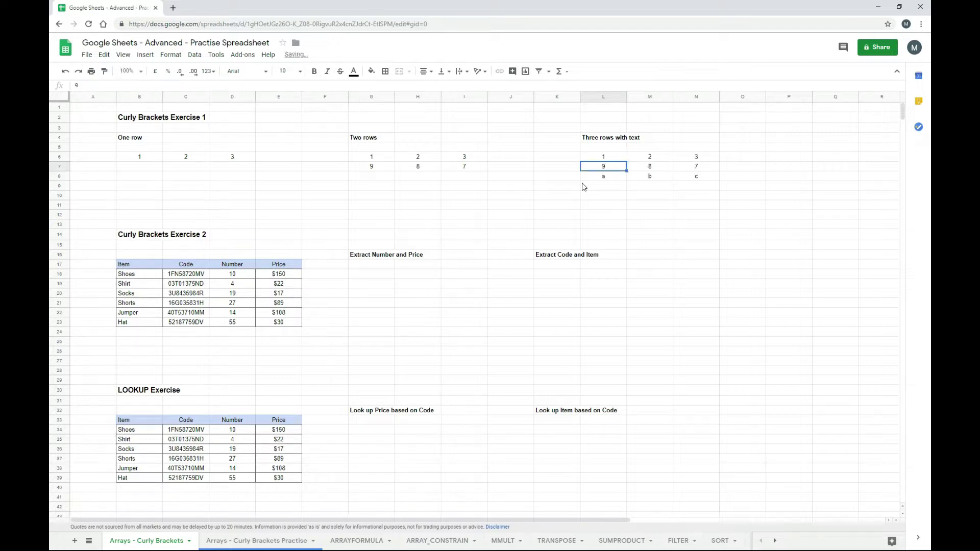
key(Up)
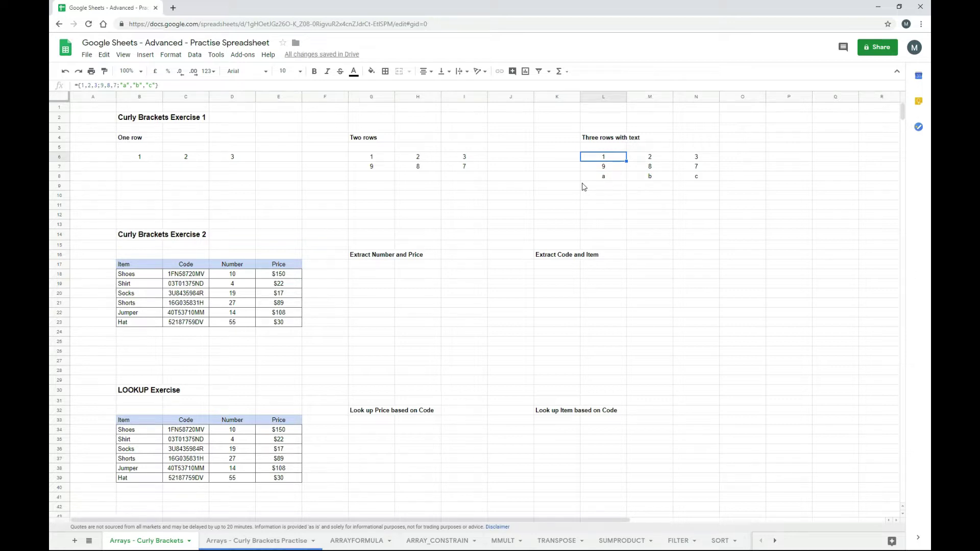
key(Down)
key(Down)
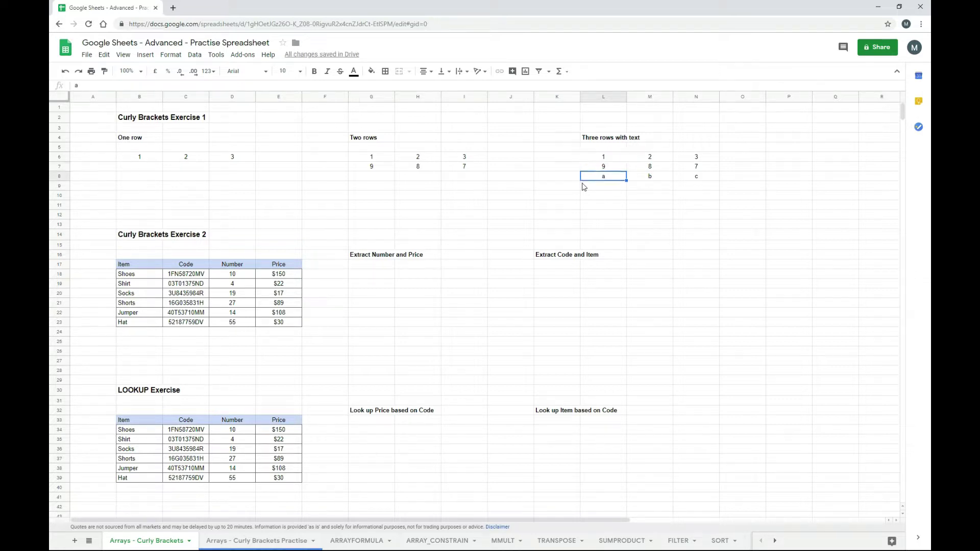
key(Right)
key(Right)
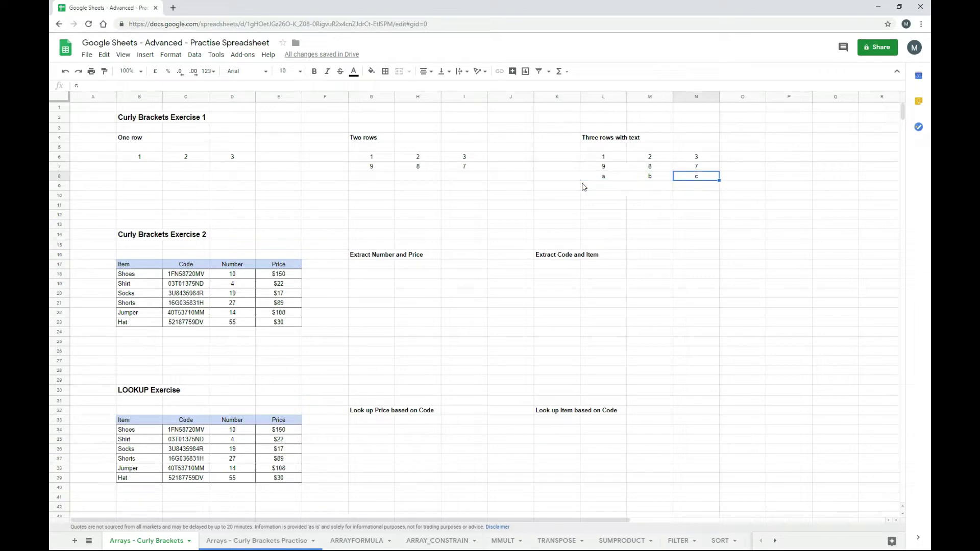
key(Up)
key(Up)
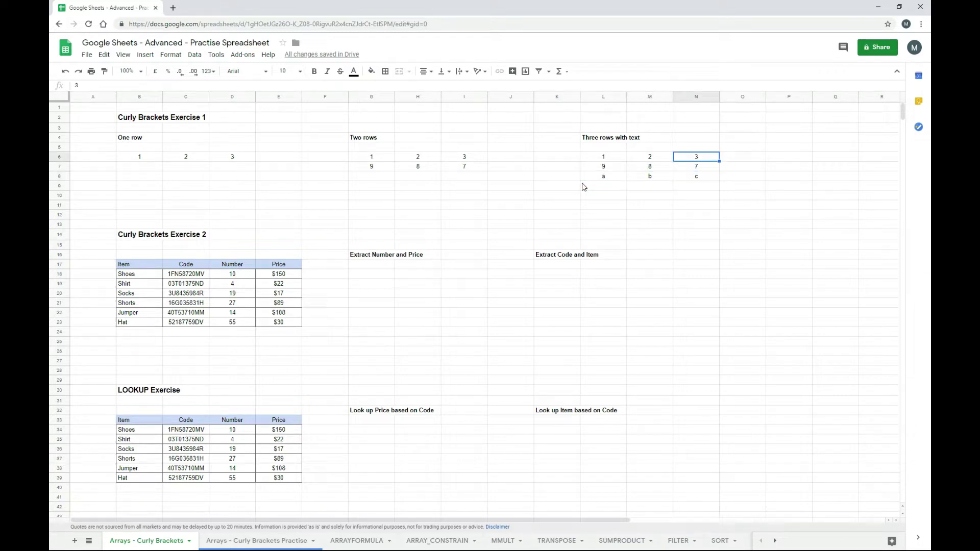
key(Left)
key(Left)
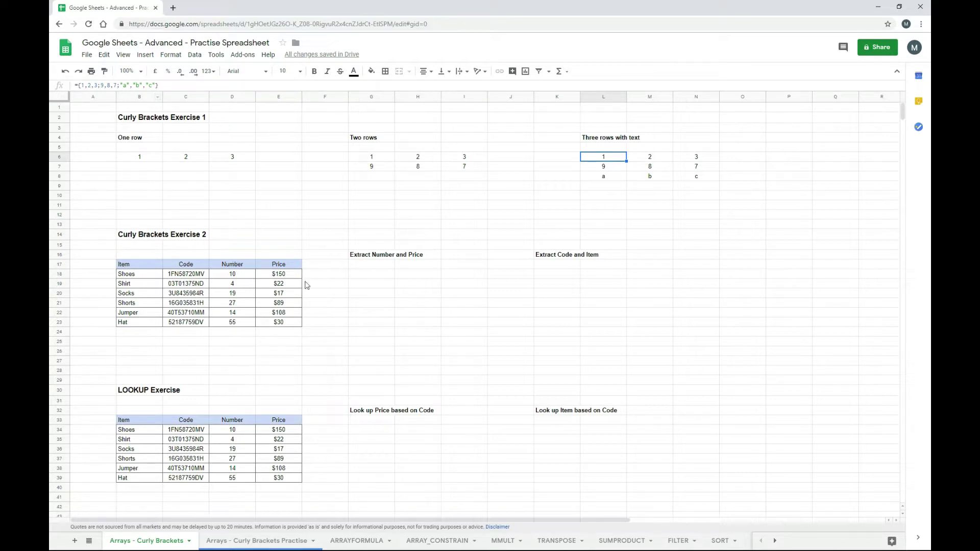
- Review the product table rows, then go to G18 under Extract Number and Price
click(152, 278)
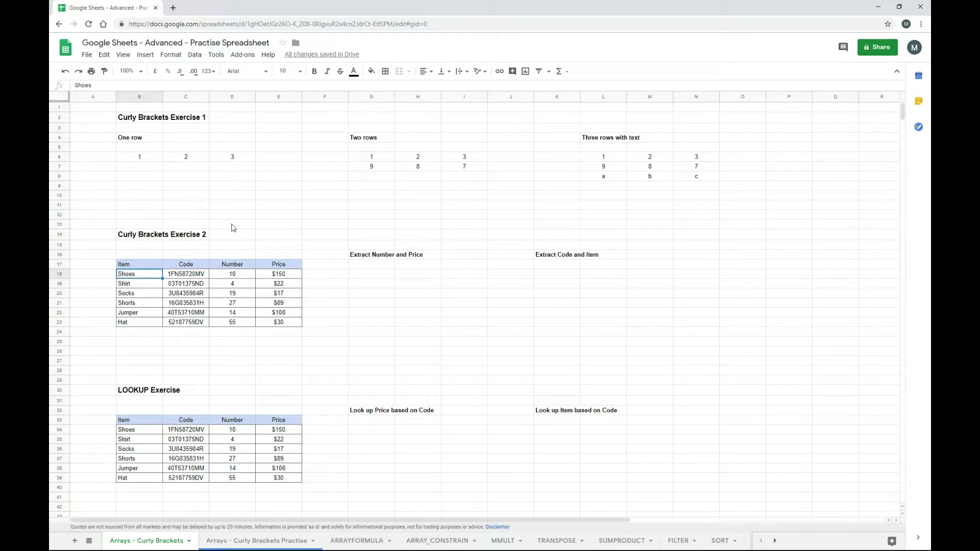
key(Right)
key(Right)
key(Right)
key(Down)
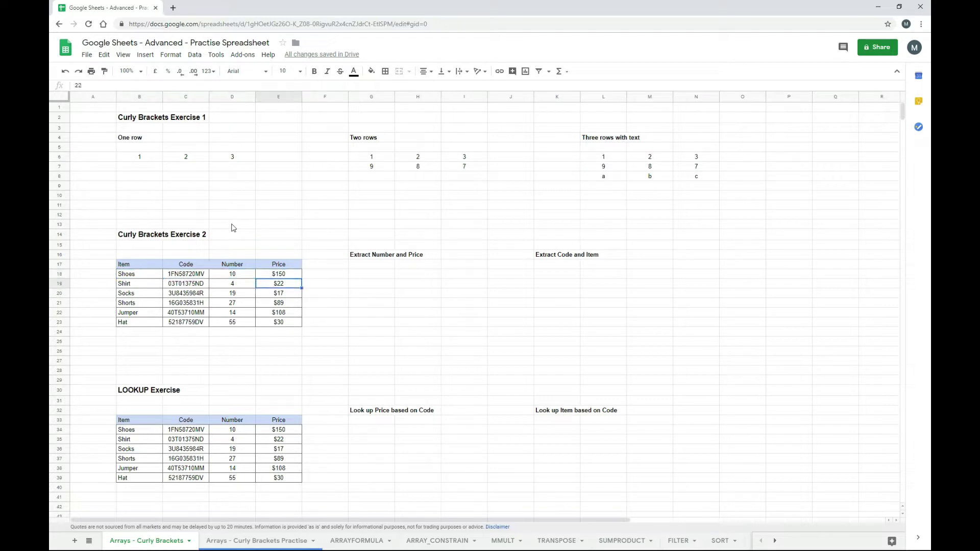
key(Left)
key(Left)
key(Left)
key(Down)
key(Right)
key(Right)
key(Right)
key(Right)
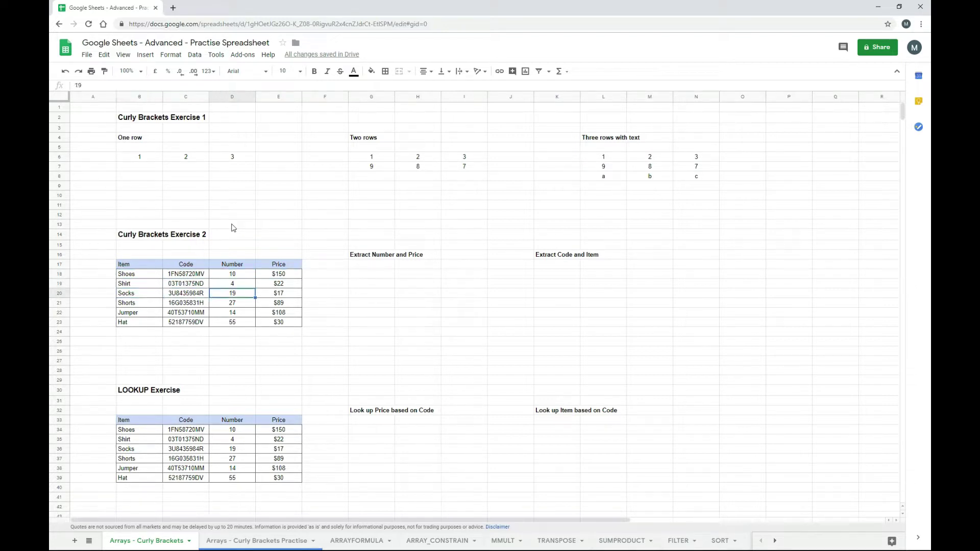
key(Right)
key(Up)
key(Up)
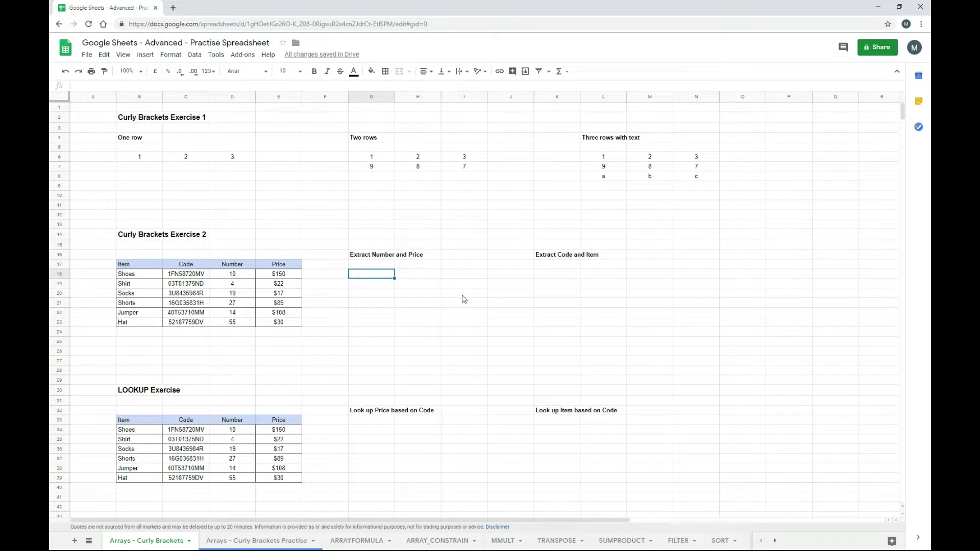
- Enter ={D18:D23,E18:E23} in G18 so numbers and prices fill G18:H23
text(={)
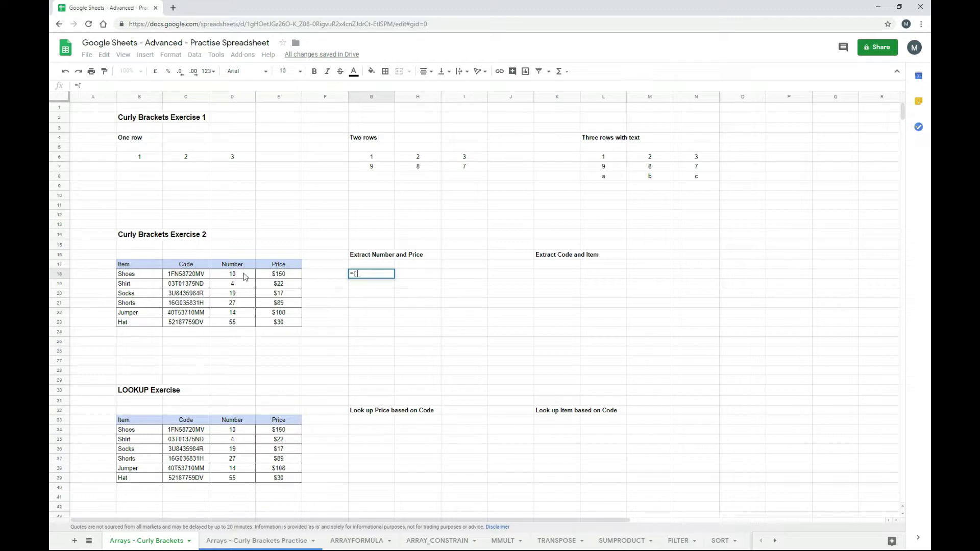
click(245, 275)
drag(245, 292, 244, 325)
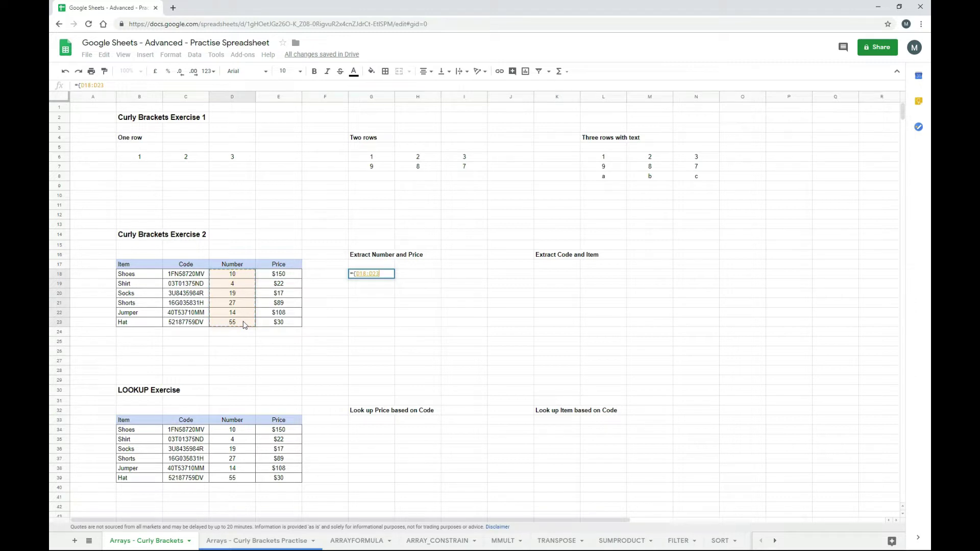
text(,)
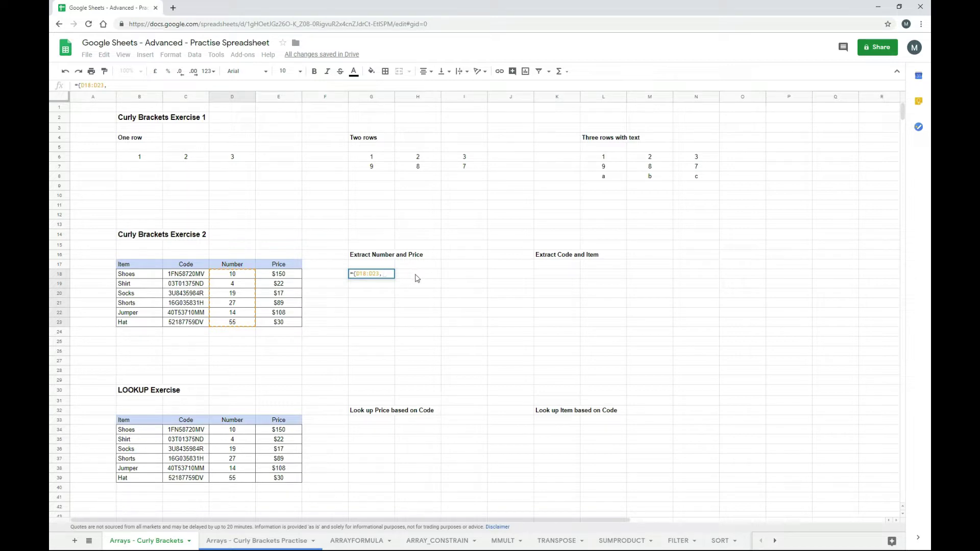
drag(288, 275, 289, 326)
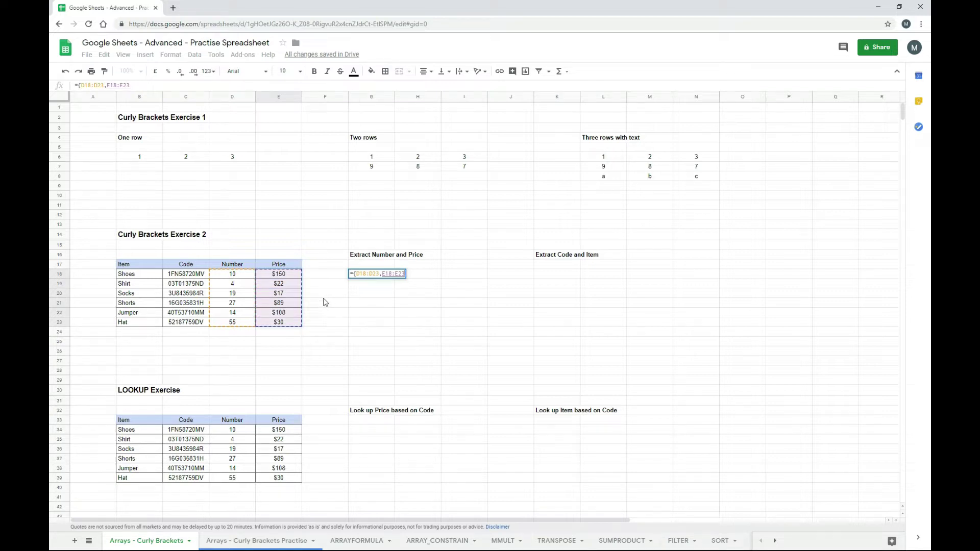
text(})
key(Return)
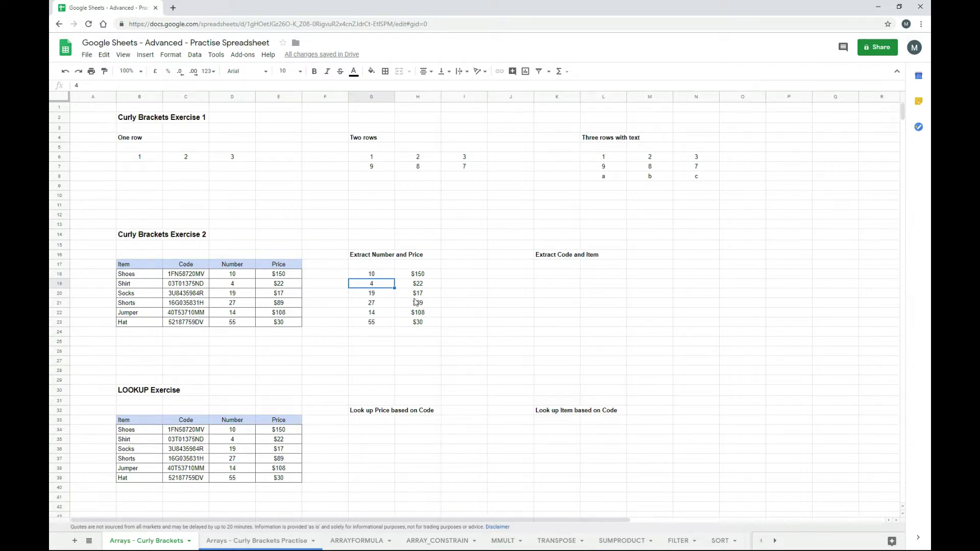
key(Up)
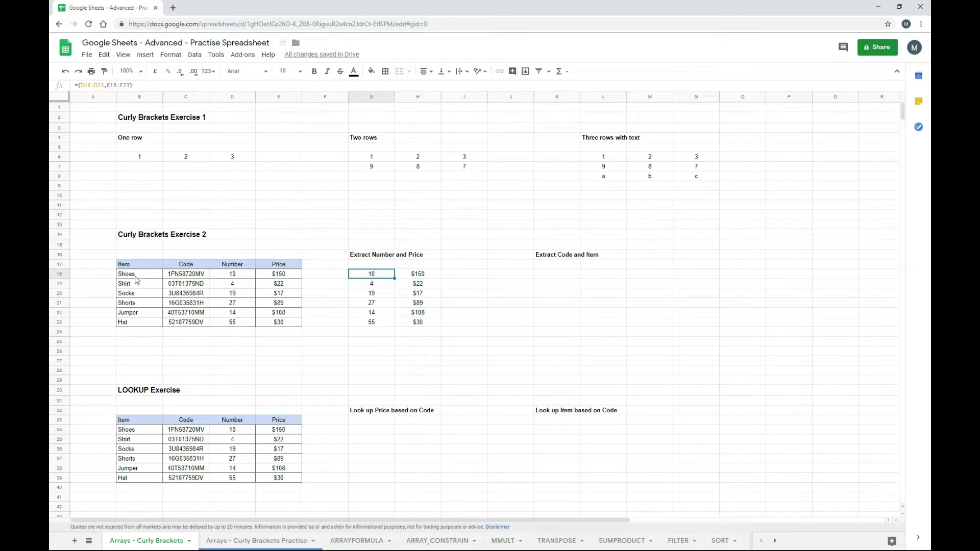
- Enter ={C18:C23,B18:B23} in K18 so codes and items fill K18:L23
click(550, 280)
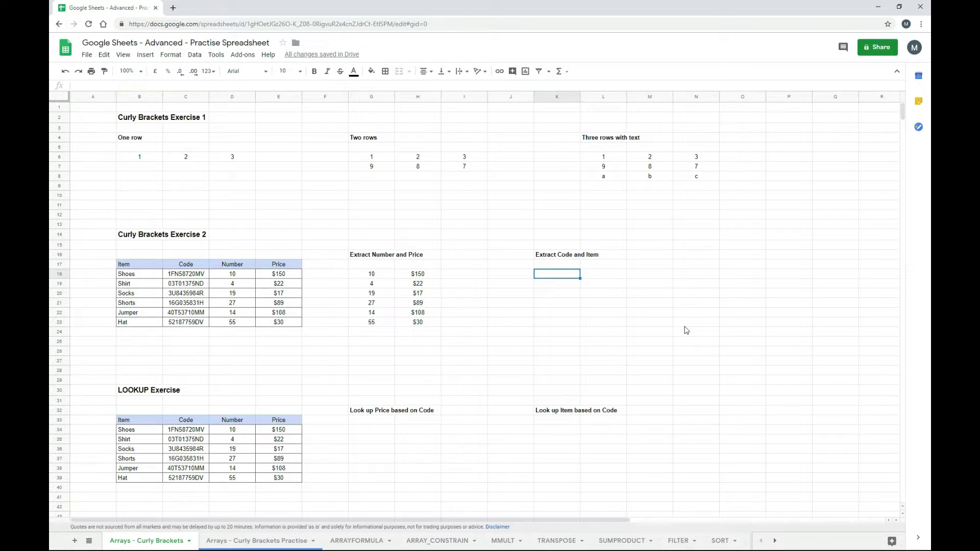
text(={)
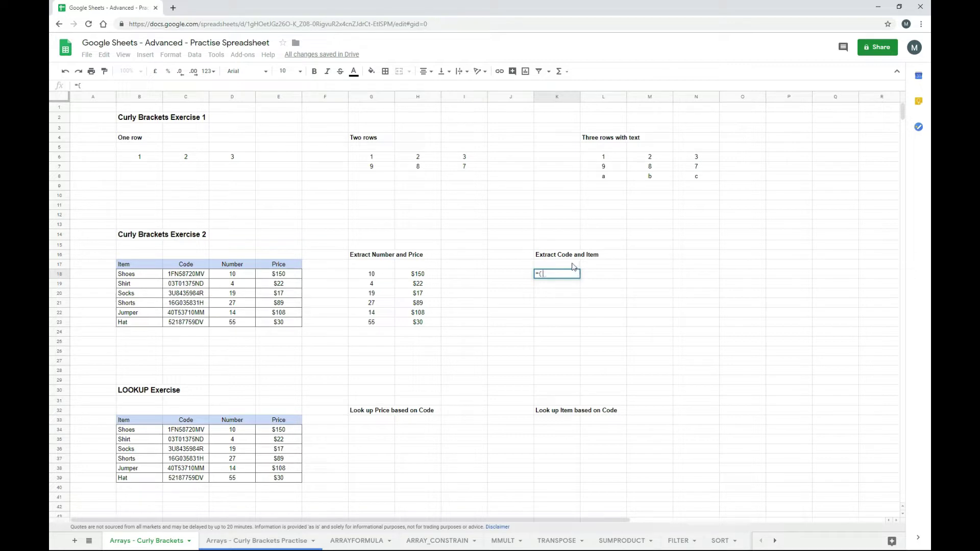
drag(199, 276, 199, 324)
text(,)
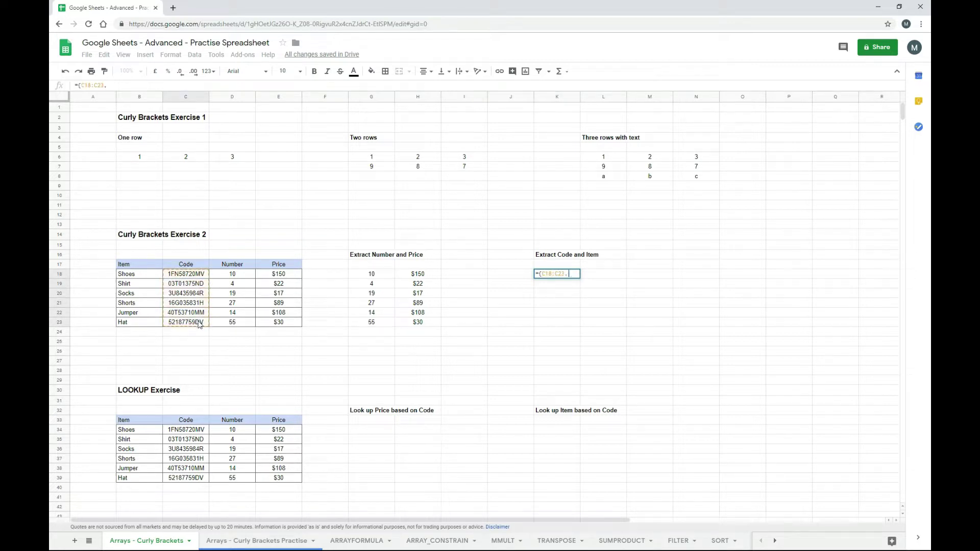
drag(148, 276, 152, 322)
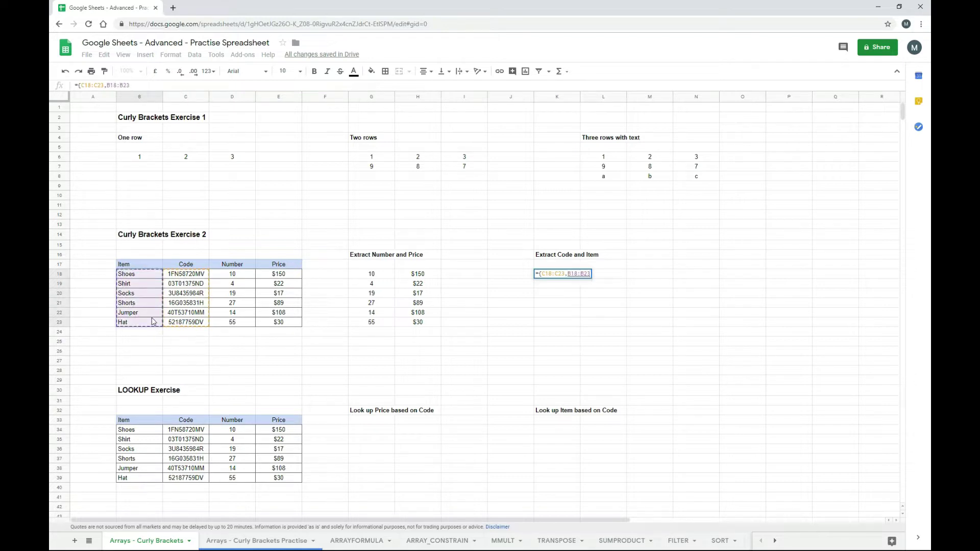
key(Return)
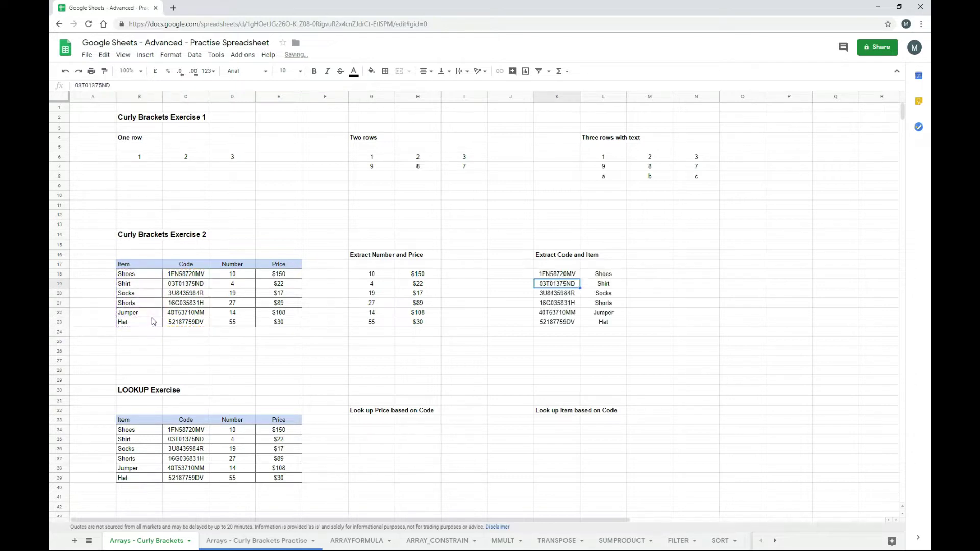
key(Up)
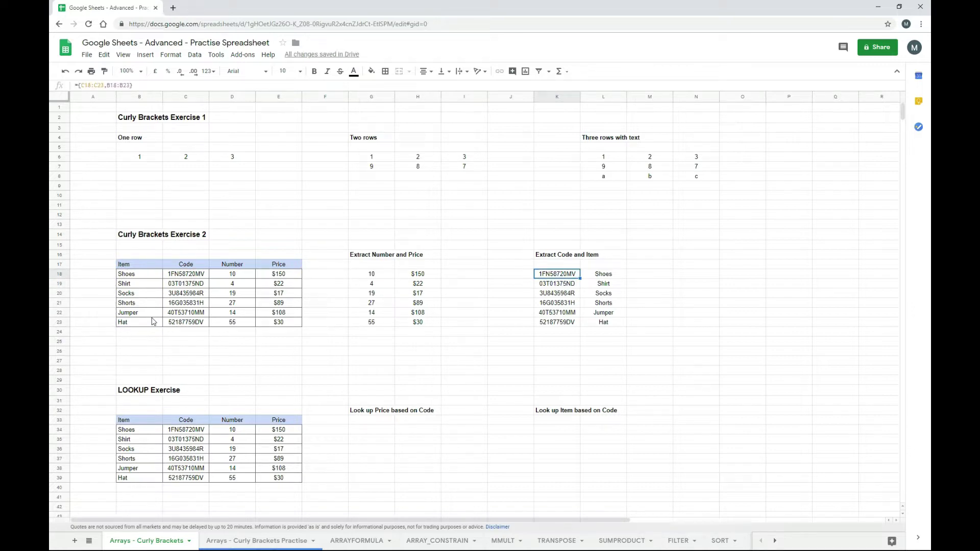
- Check the spilled codes and items from Shoes down to Hat
key(Right)
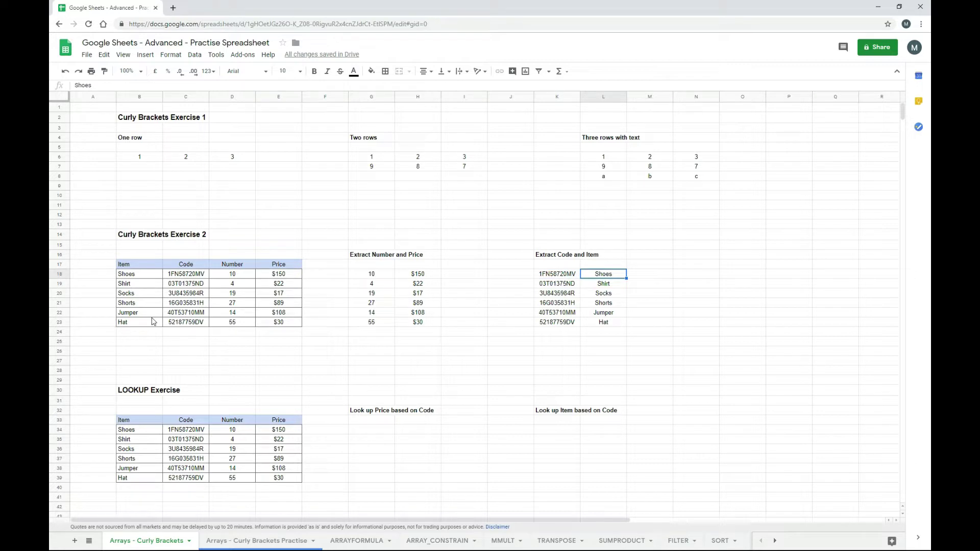
key(Down)
key(Left)
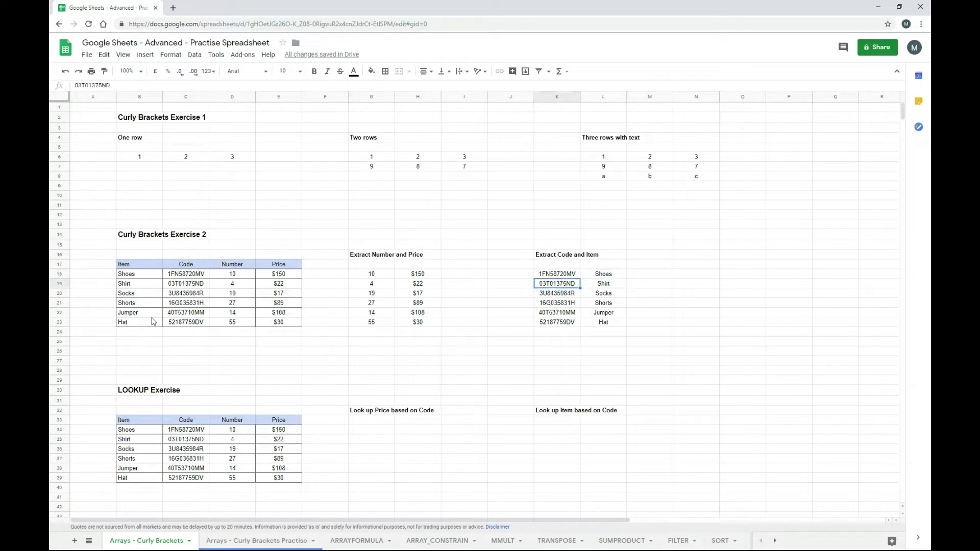
key(Down)
key(Down)
key(Down)
key(Right)
key(Down)
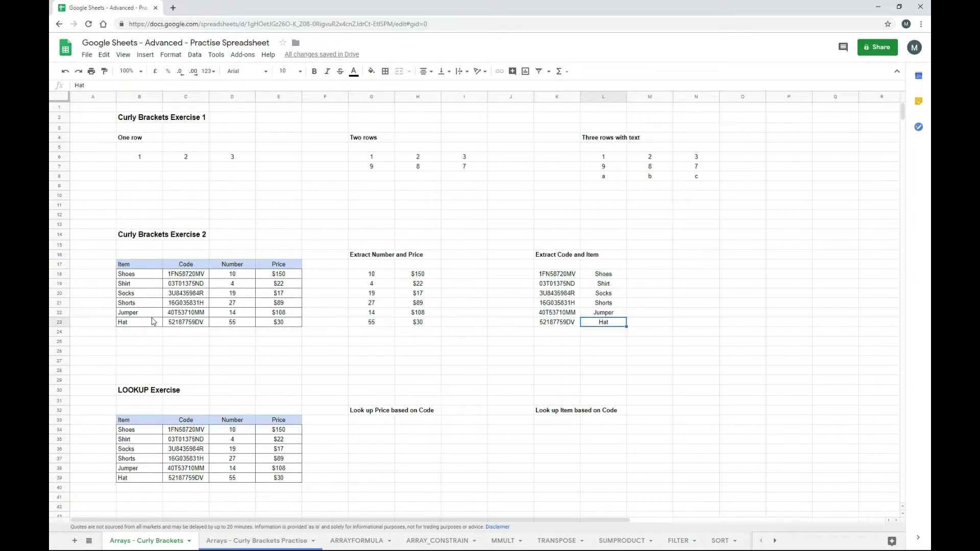
key(Left)
key(Up)
key(Up)
key(Up)
key(Up)
key(Up)
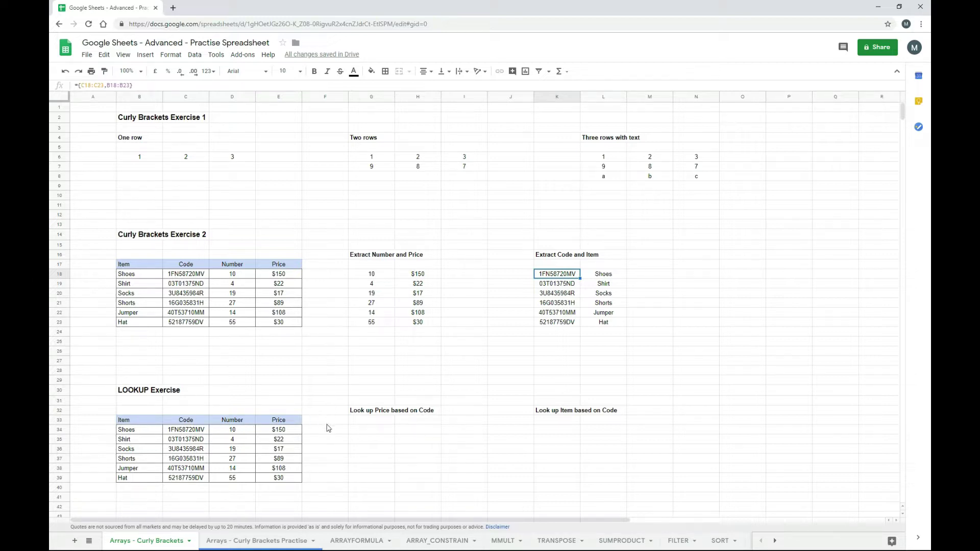
- Copy the Socks code 3U8435984R from C36
click(199, 449)
drag(111, 85, 75, 86)
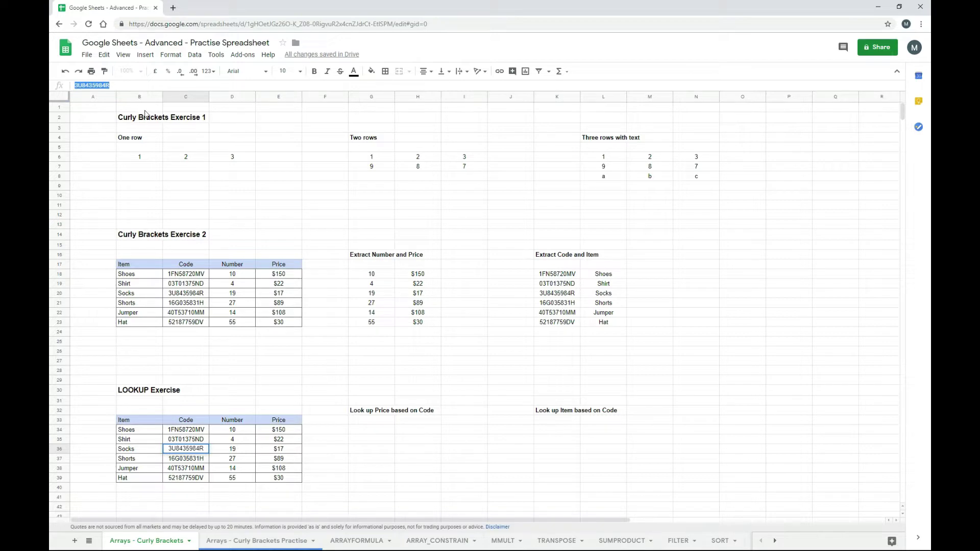
key(Escape)
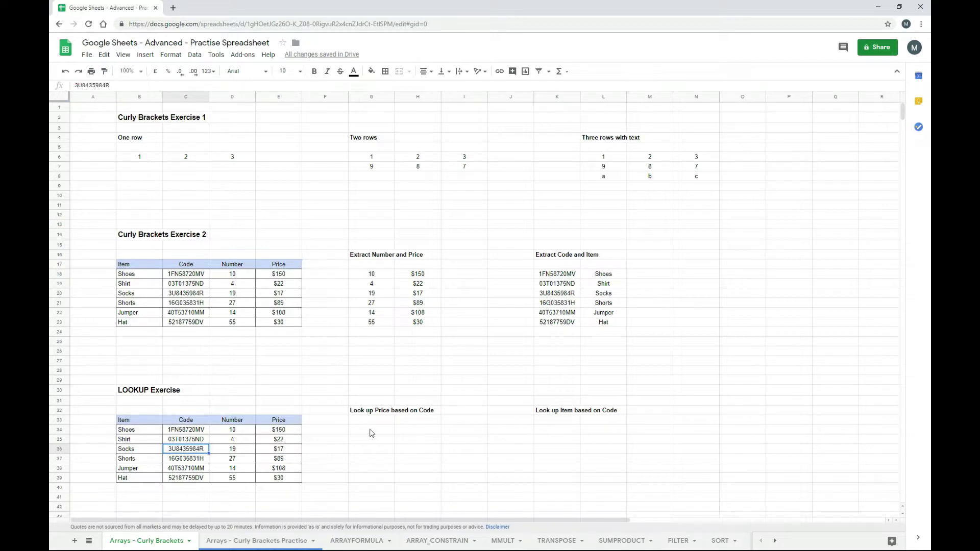
- Enter =vlookup("3U8435984R",C34:E39,3,0) in G34, returning $17, and verify against the Socks row
click(370, 432)
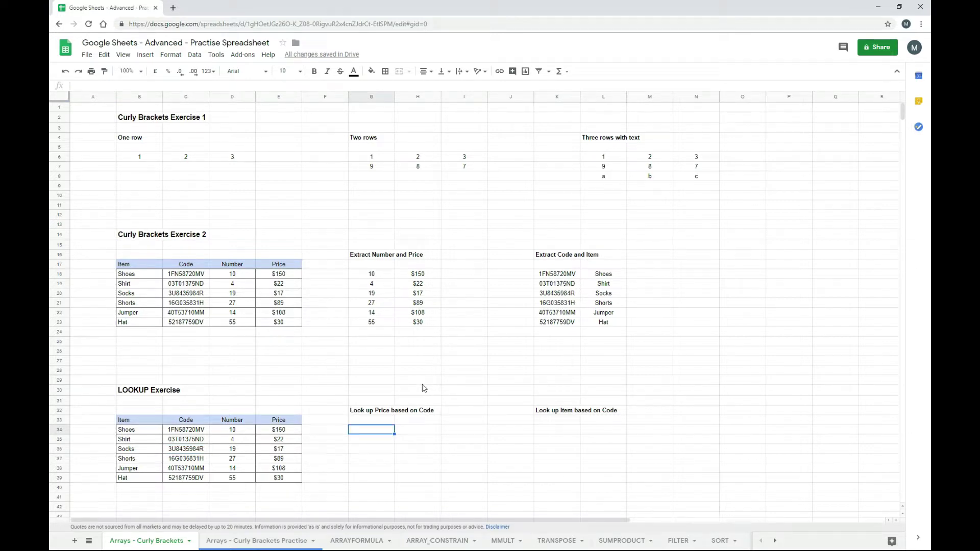
text(=vlookup("3U8435984R")
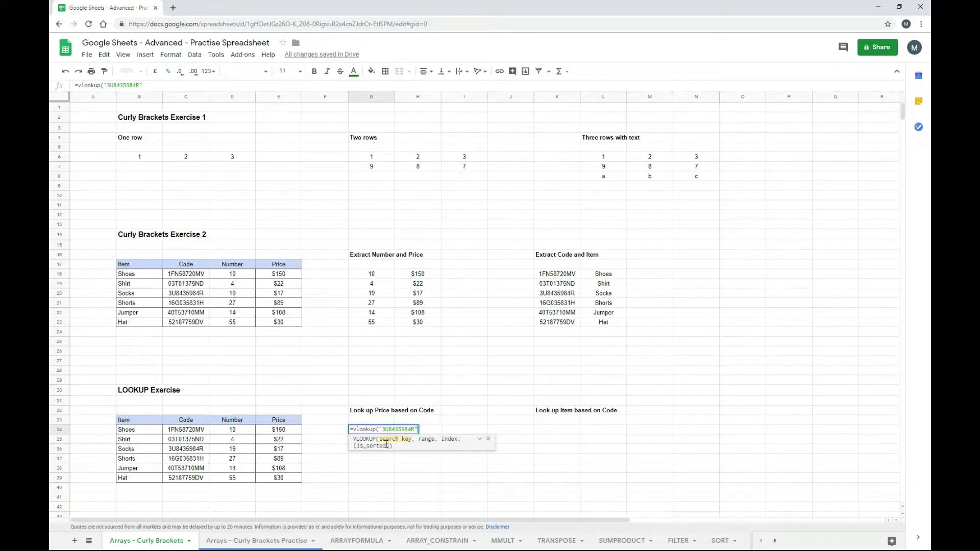
text(,)
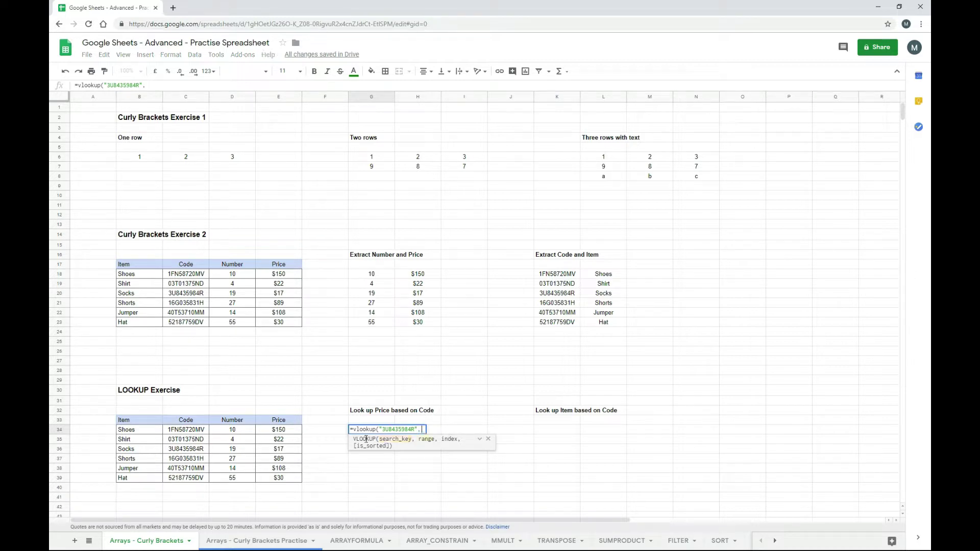
click(194, 433)
drag(206, 442, 282, 480)
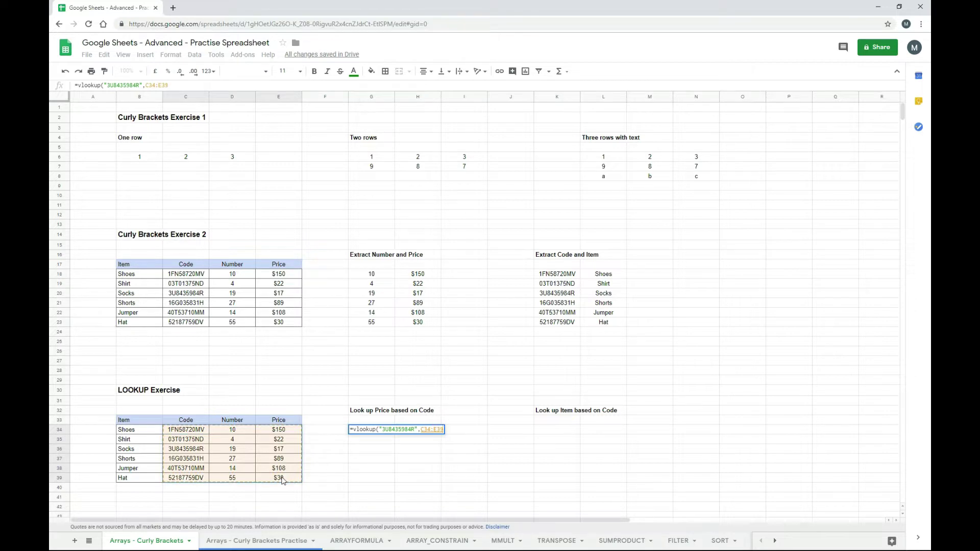
text(,)
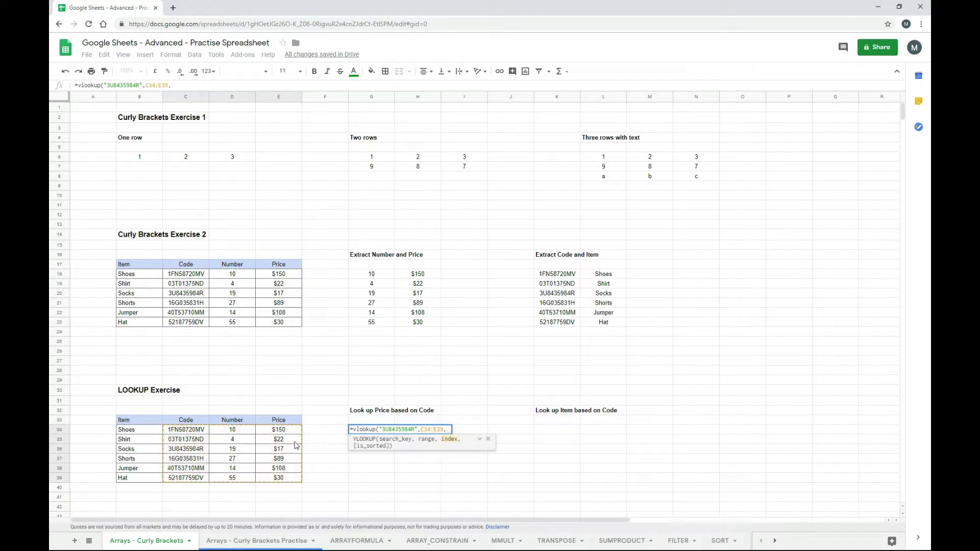
text(3)
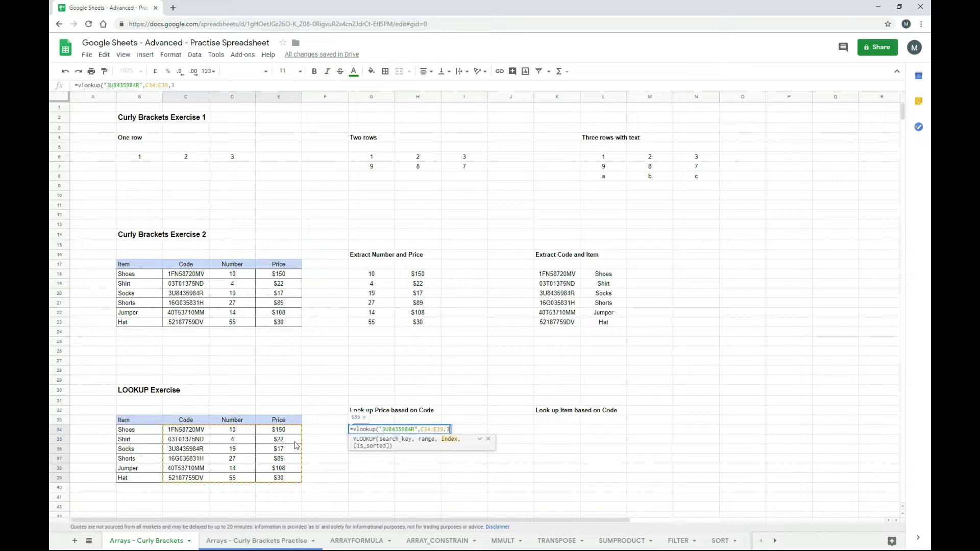
text(,0)
key(Return)
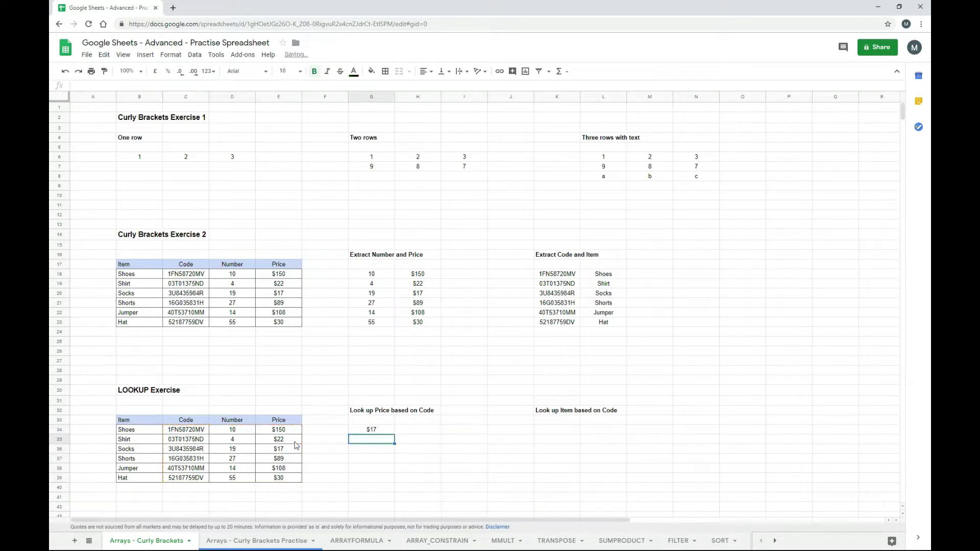
key(Up)
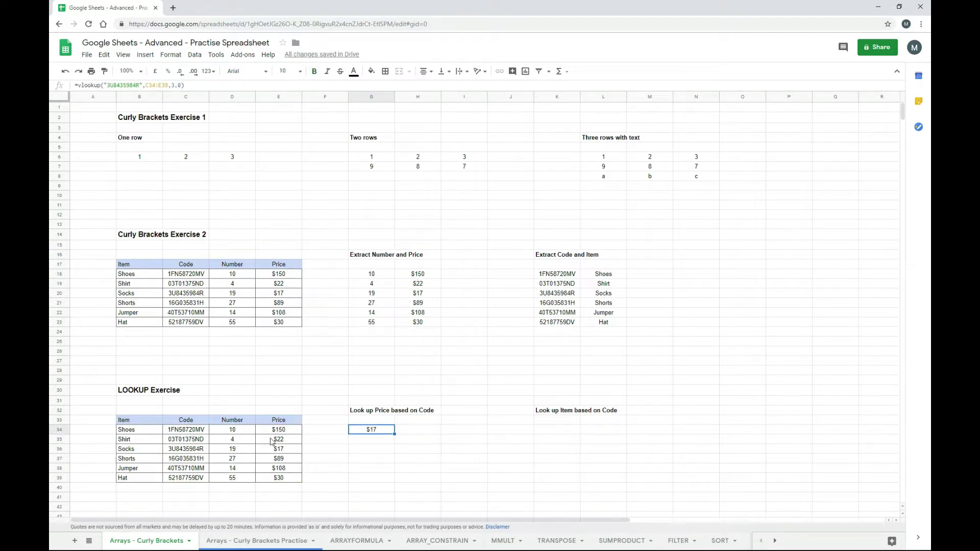
click(188, 452)
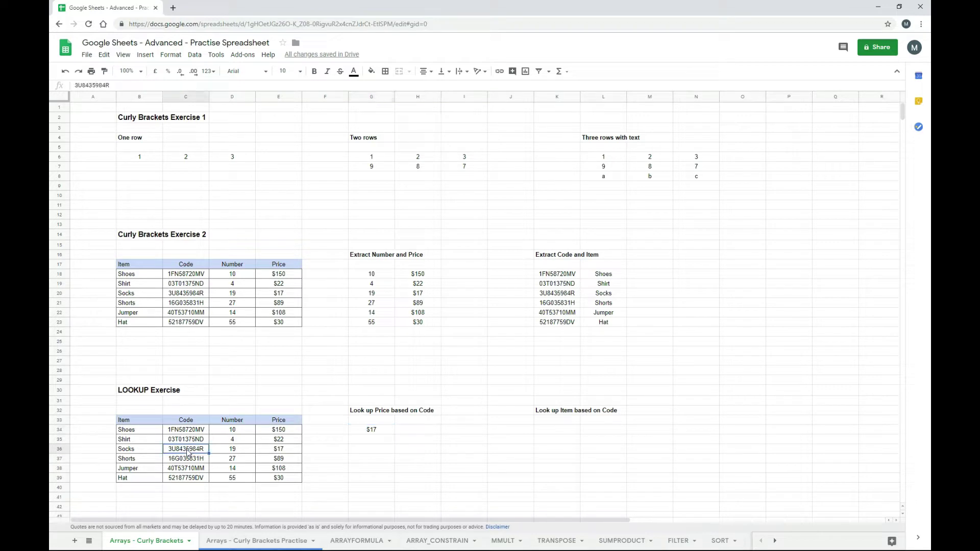
click(284, 453)
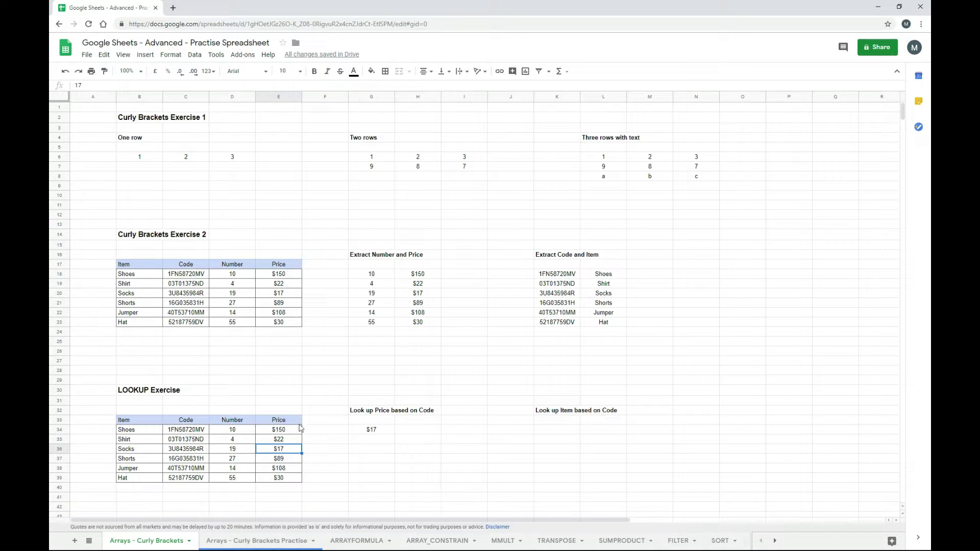
- Enter =vlookup("3U8435984R",{C34:C39,B34:B39},2,0) in K34 to return Socks
click(548, 431)
text(=vlookup("3U8435984R",)
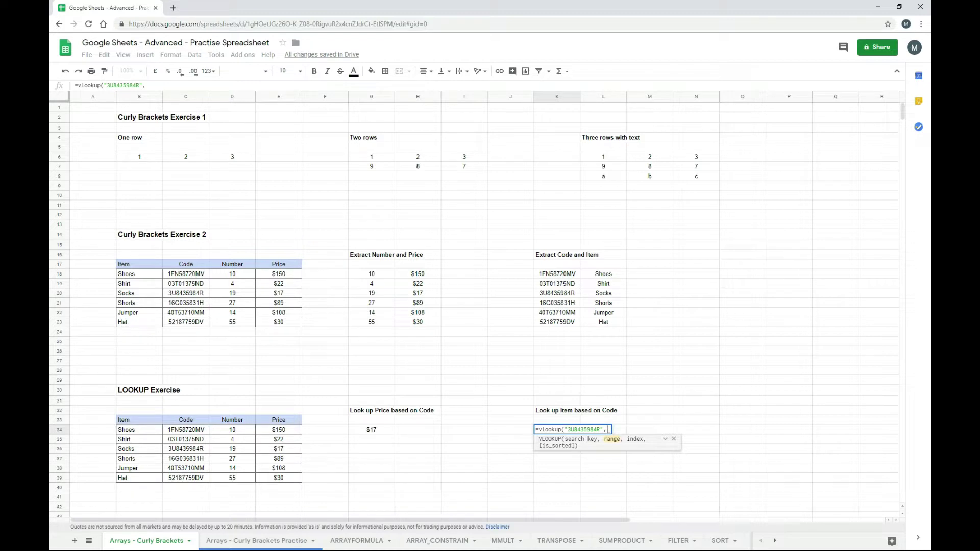
text({)
drag(187, 430, 190, 481)
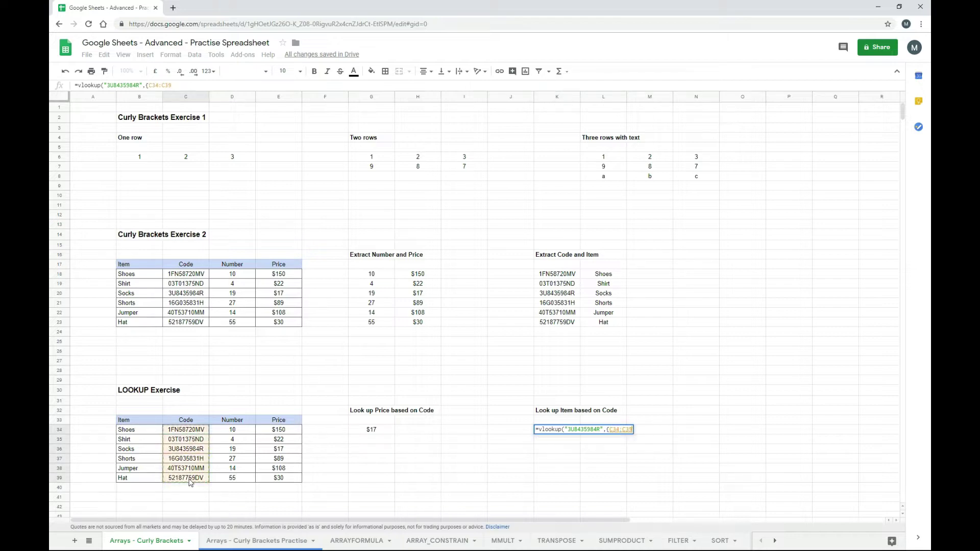
text(,)
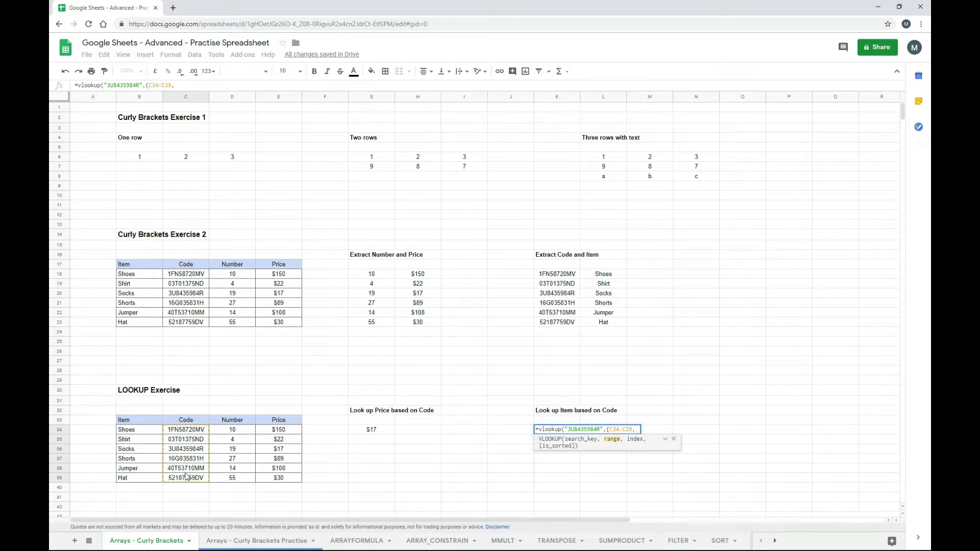
drag(151, 432, 151, 482)
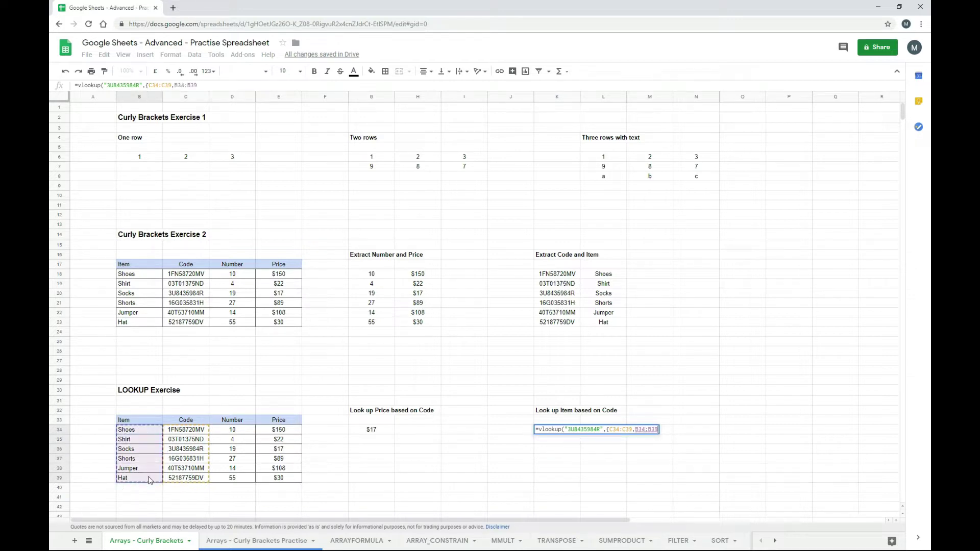
text(})
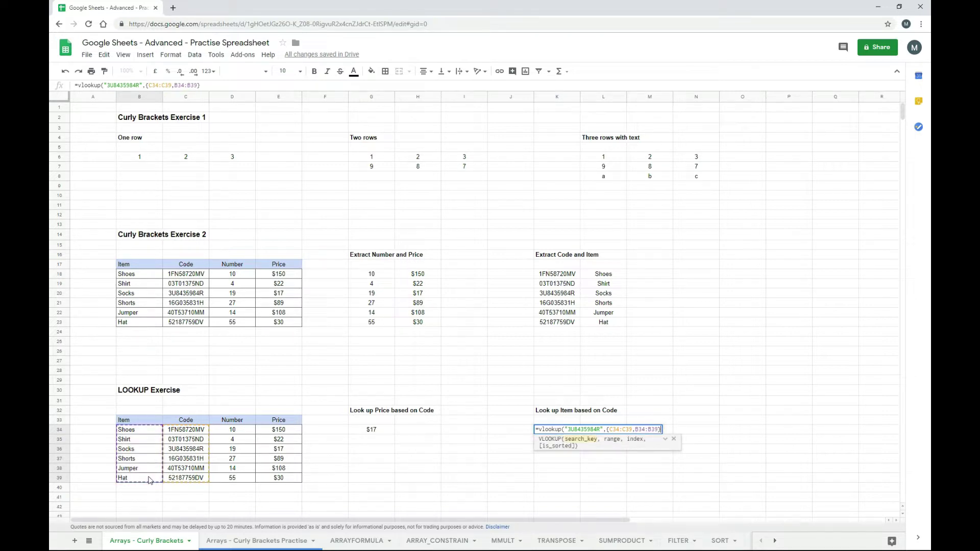
text(,2,)
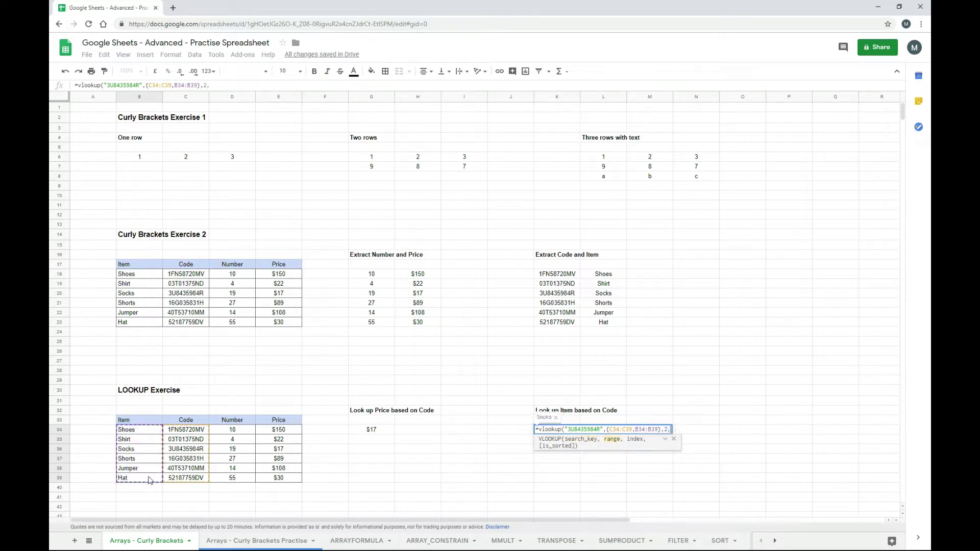
text(0))
key(Return)
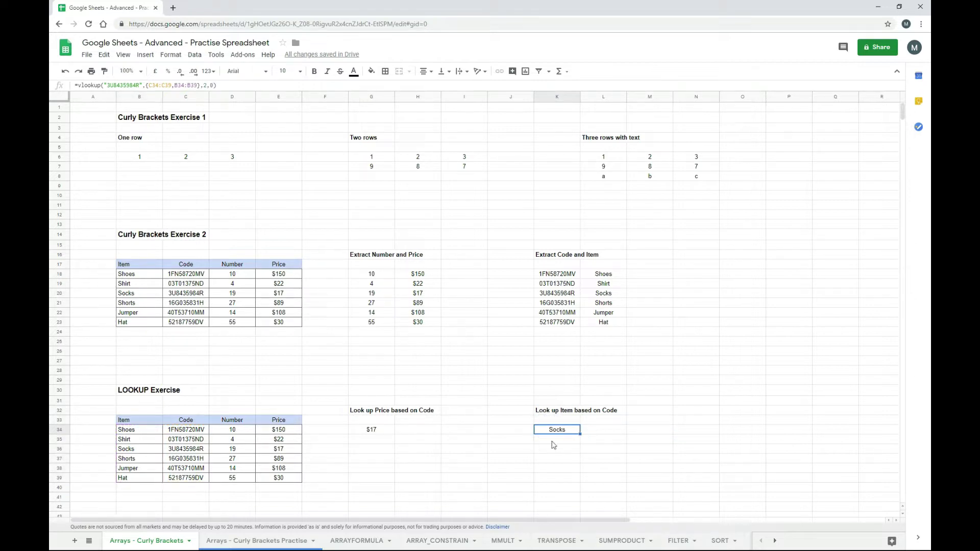
- Review the K34 VLOOKUP formula in the formula bar and re-commit it
click(167, 86)
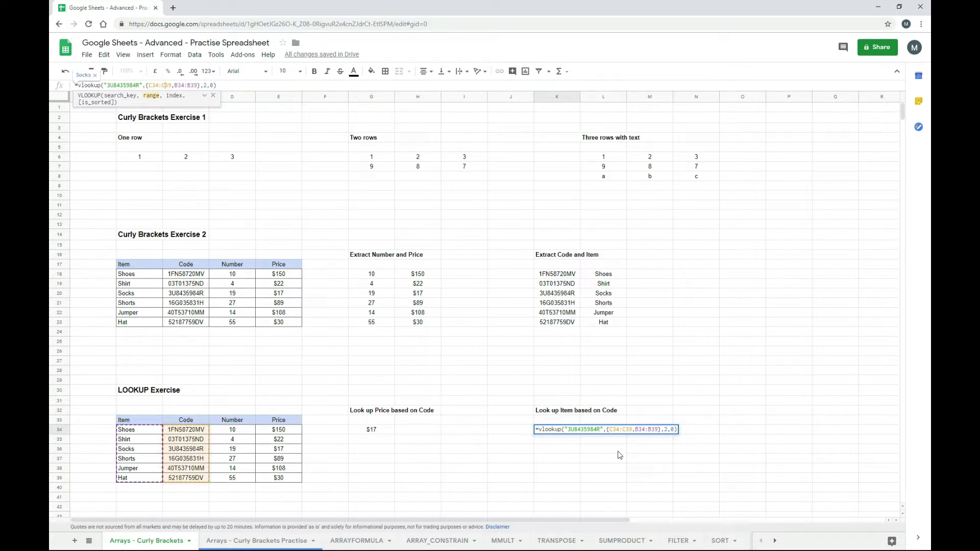
key(Return)
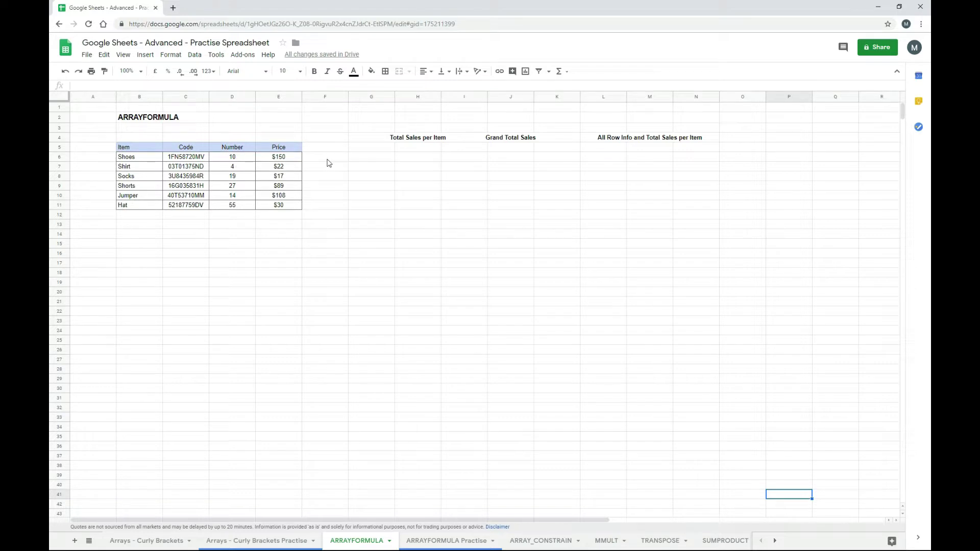
- Enter =D6*E6 in F6 and fill it down to F11, giving $1,500 through $1,650
click(325, 160)
text(=)
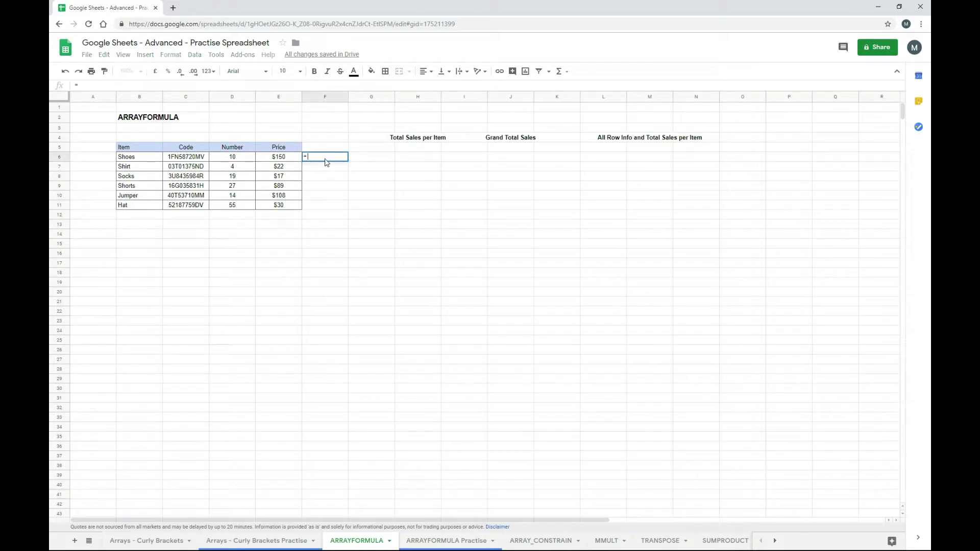
key(Left)
key(Left)
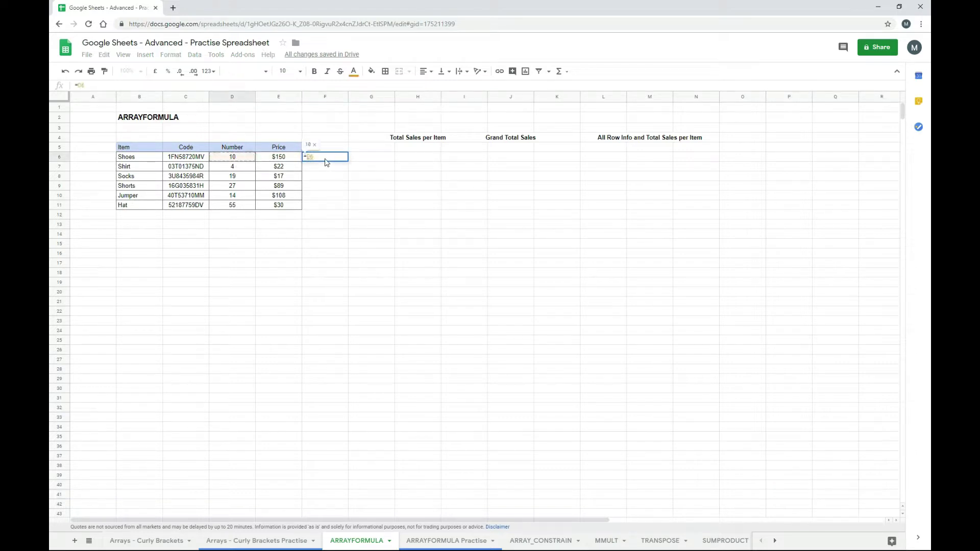
text(*)
key(Left)
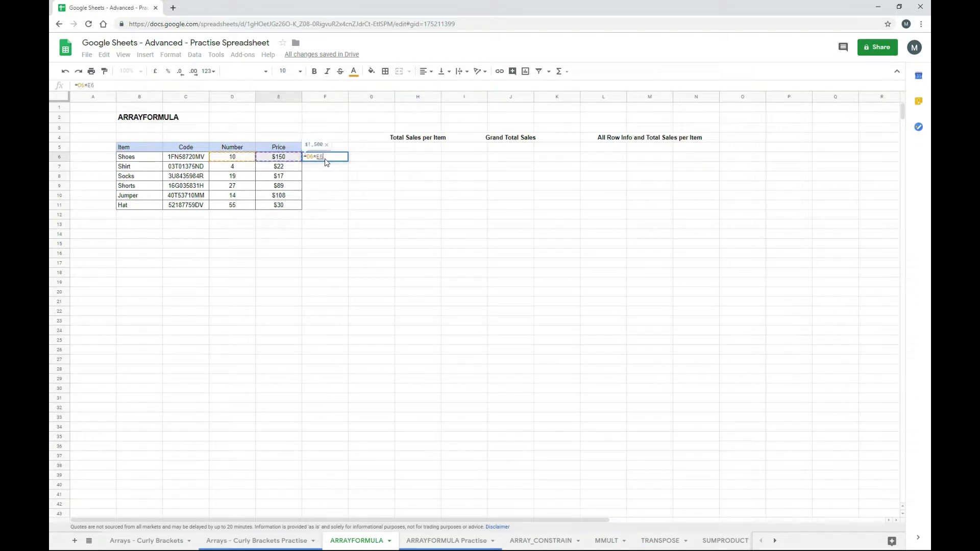
key(Return)
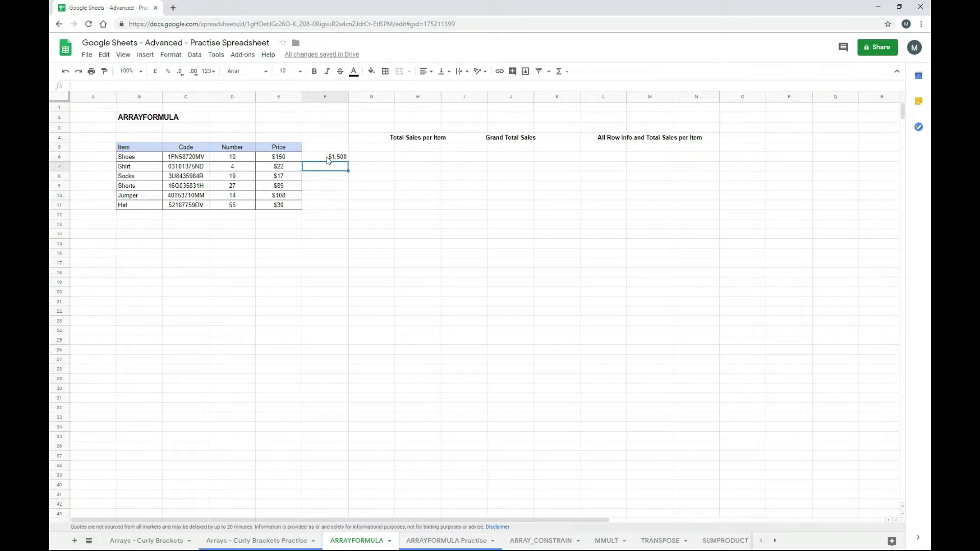
click(328, 159)
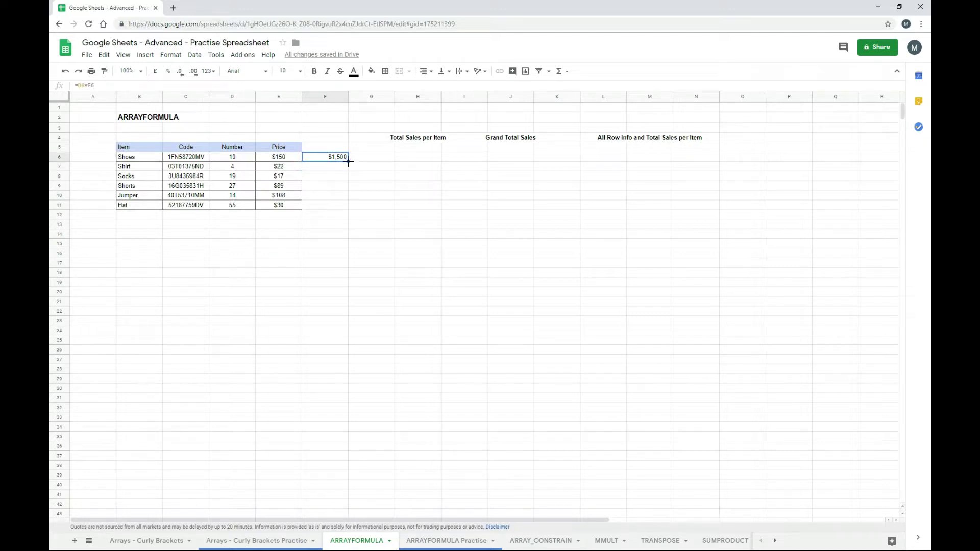
drag(349, 162, 349, 209)
click(365, 196)
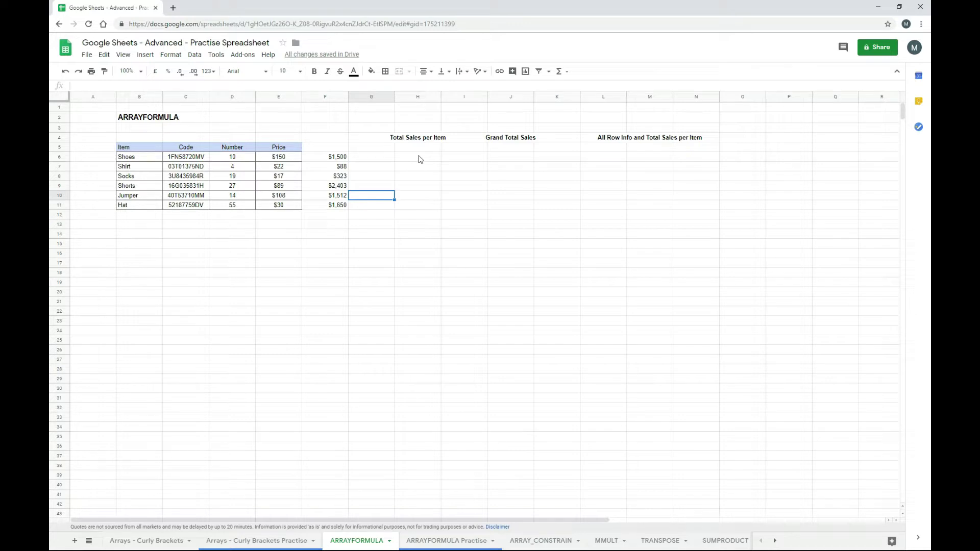
- Enter =ARRAYFORMULA(D6:D11*E6:E11) in H6 to fill H6:H11
click(420, 159)
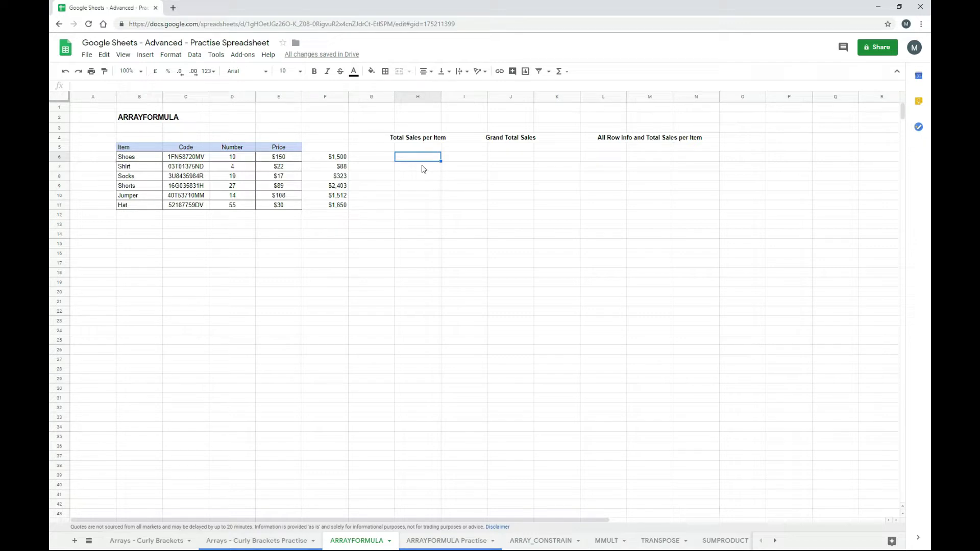
text(=)
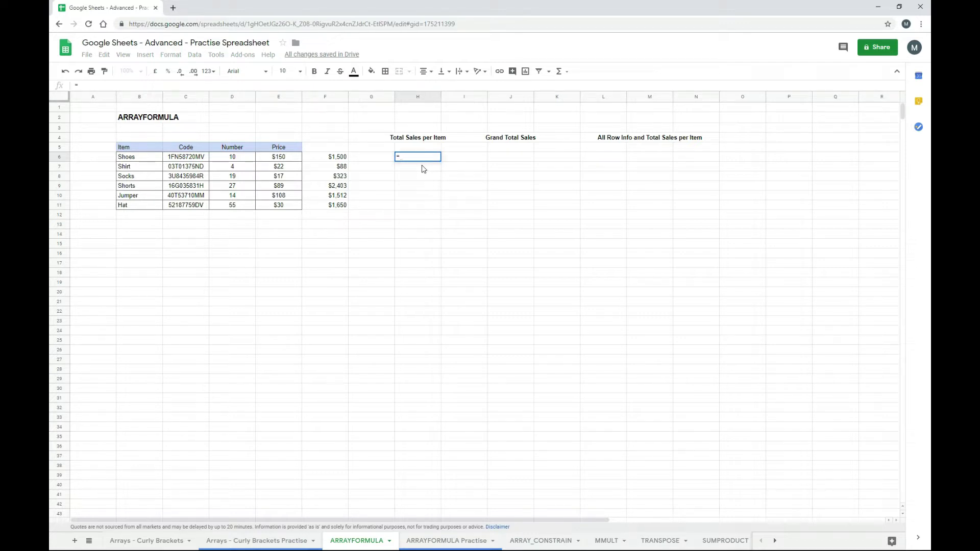
text(arr)
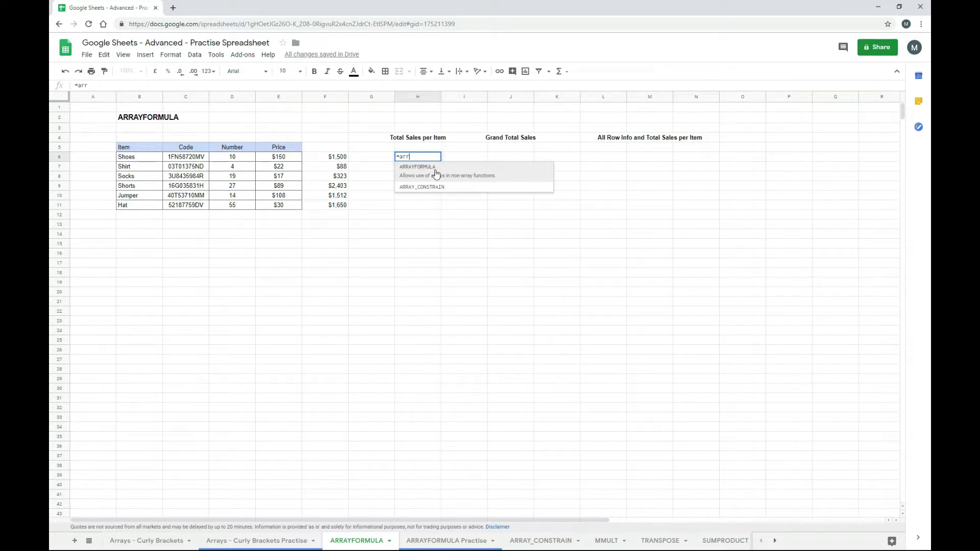
click(436, 174)
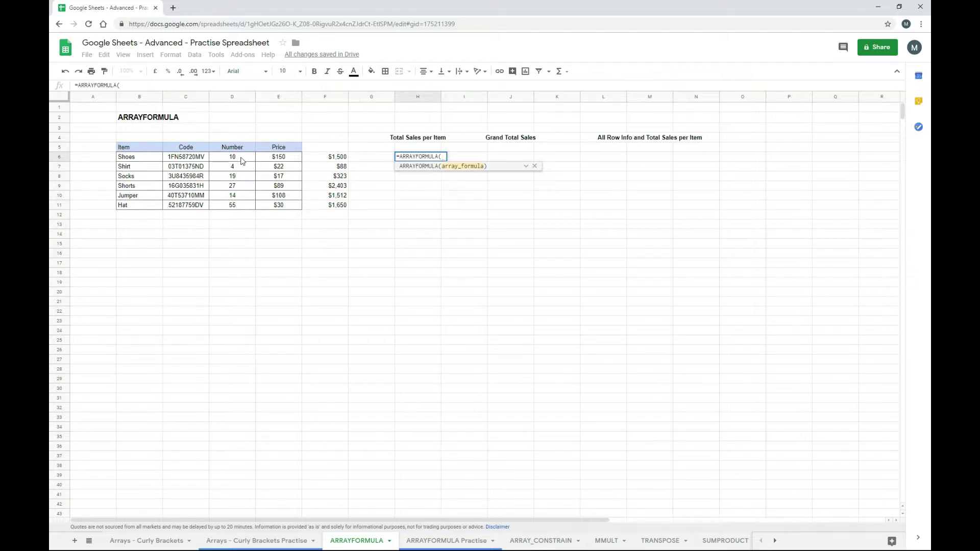
drag(242, 161, 244, 208)
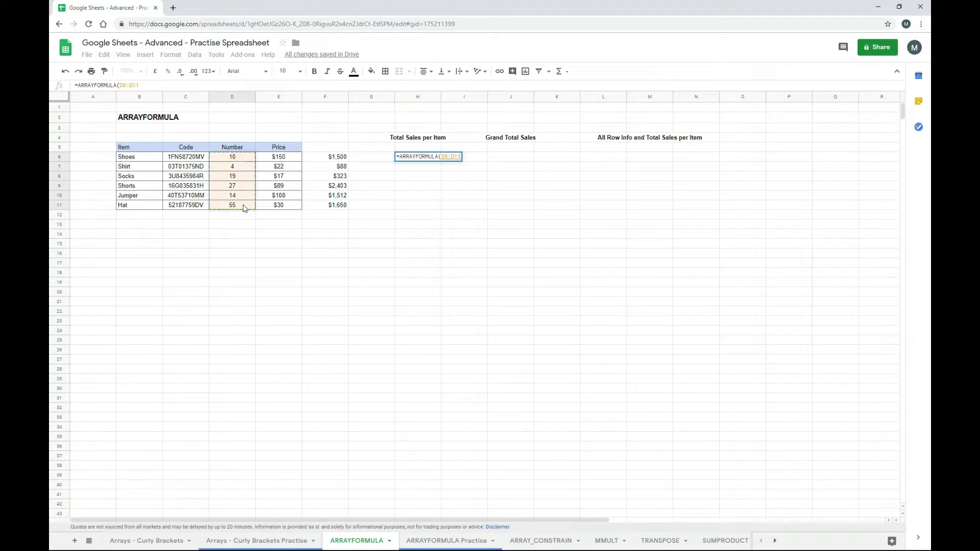
text(*)
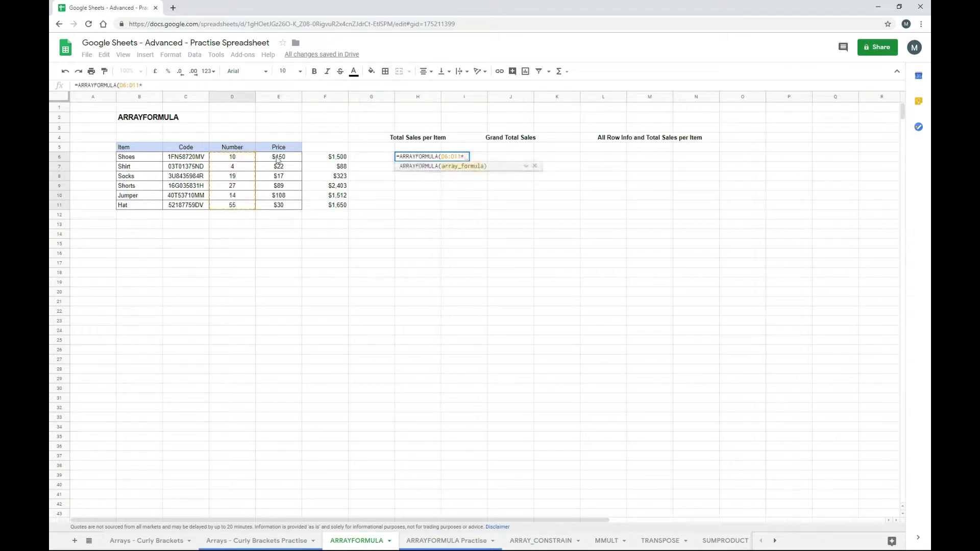
drag(278, 160, 277, 208)
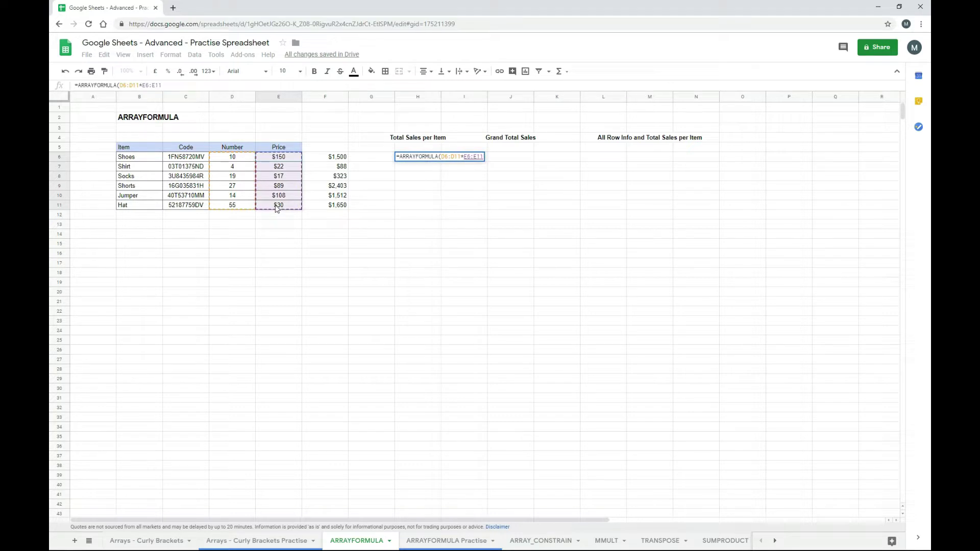
text())
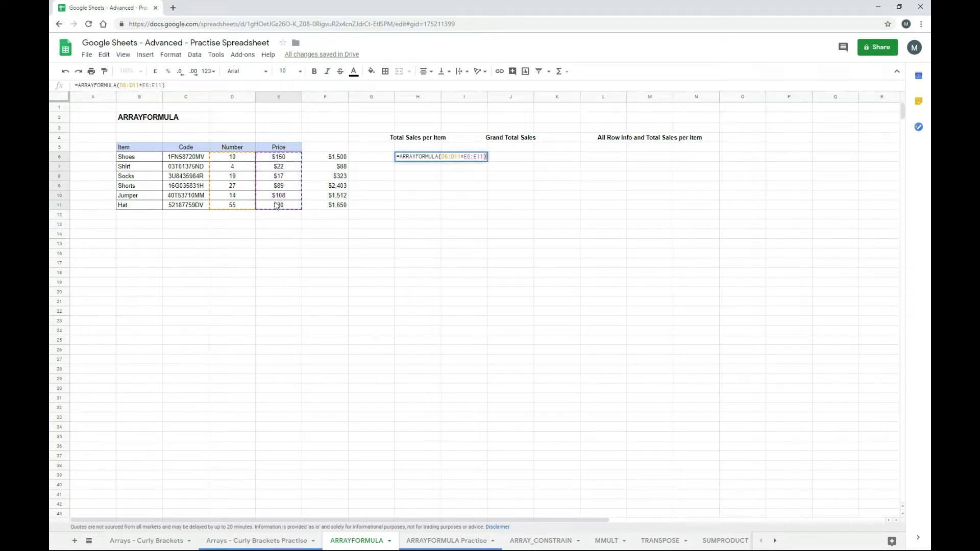
key(Return)
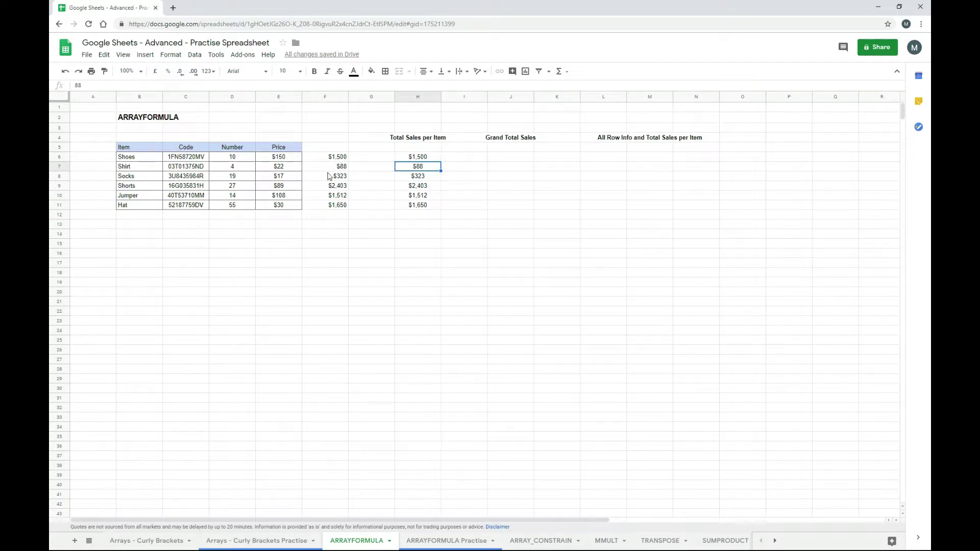
- Compare column F's per-row formulas with the single ARRAYFORMULA in H6
click(345, 158)
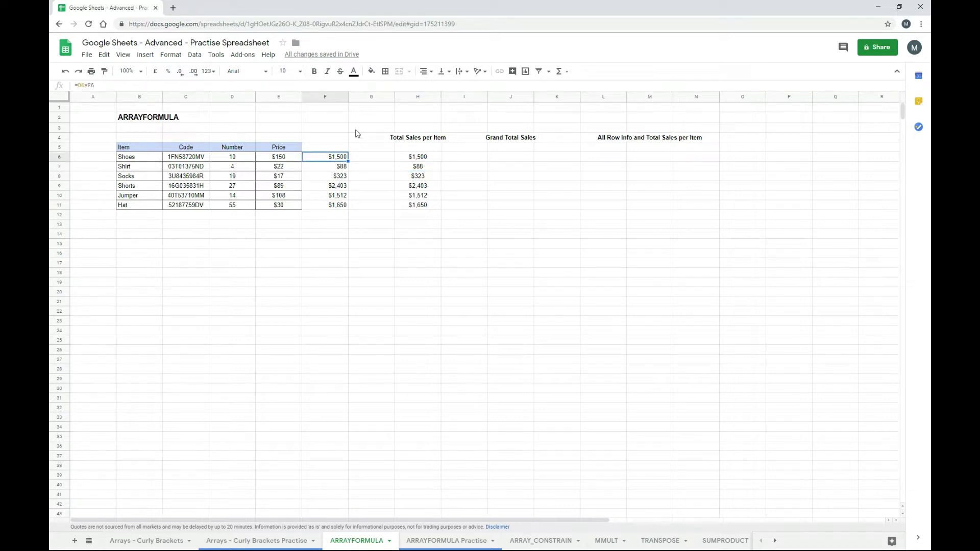
key(Down)
key(Down)
key(Down)
key(Down)
key(Down)
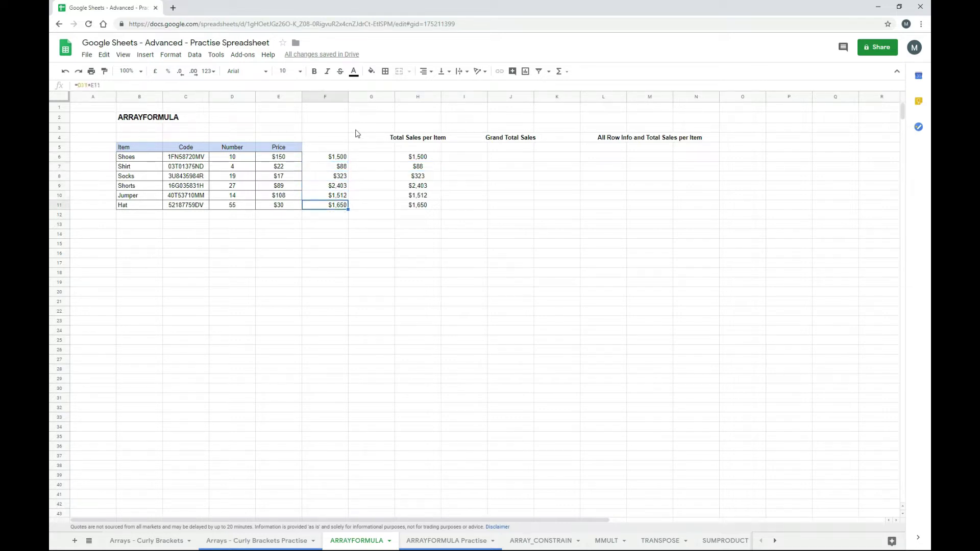
key(Up)
key(Up)
key(Up)
key(Up)
key(Up)
key(Right)
key(Right)
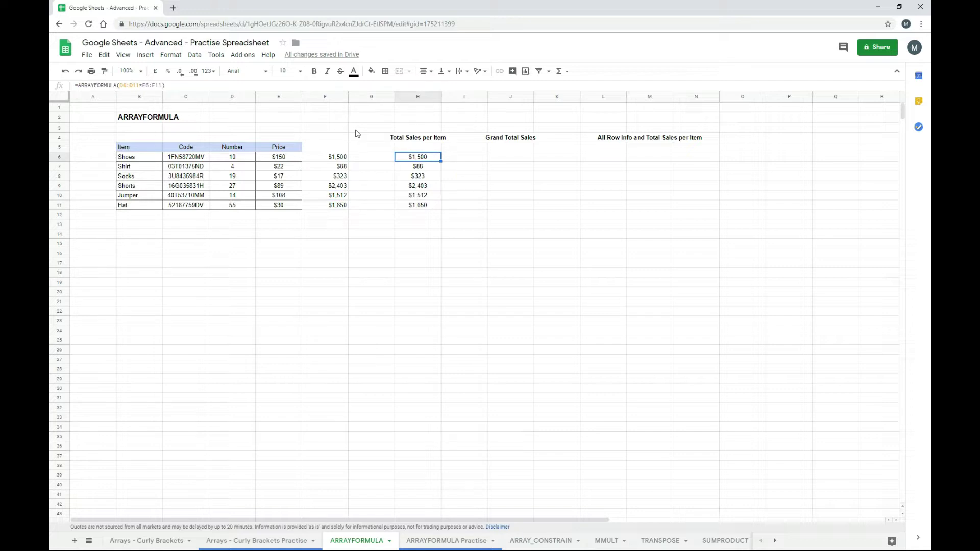
key(Down)
key(Down)
key(Down)
key(Down)
key(Down)
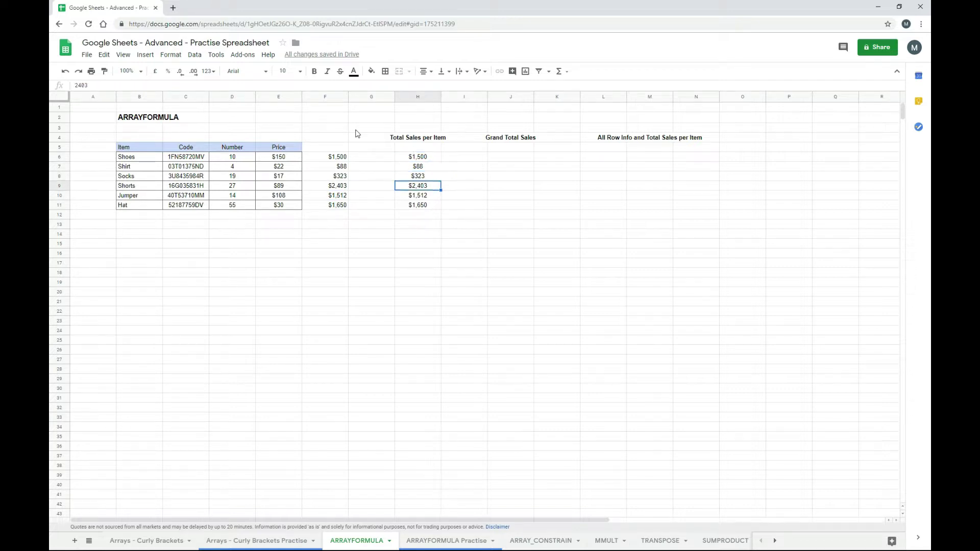
key(Up)
key(Up)
key(Up)
key(Up)
key(Up)
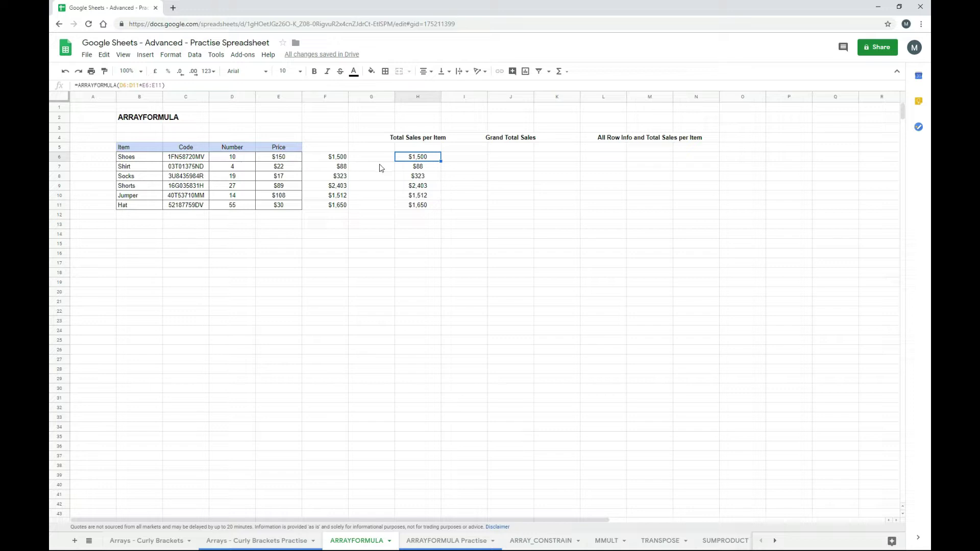
click(331, 218)
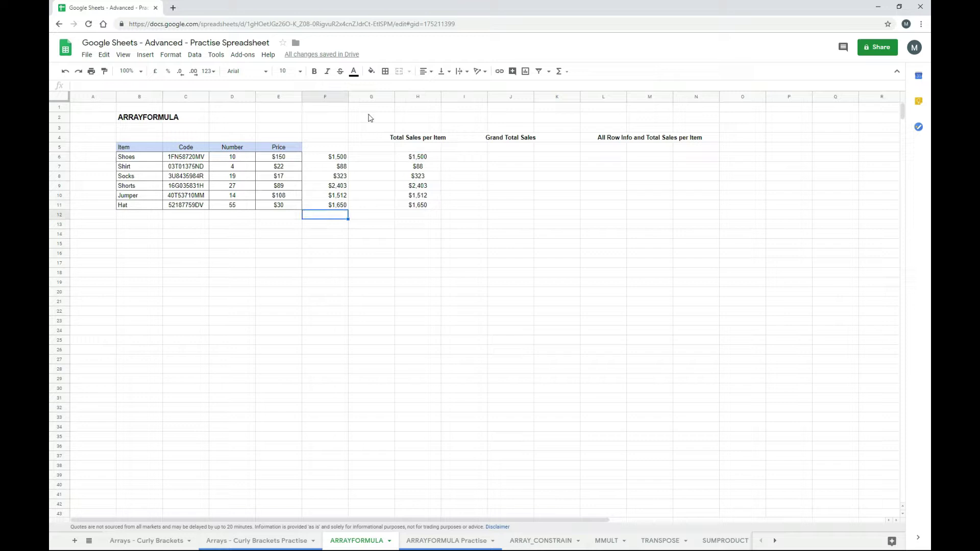
- Sum F6:F11 in F12 to get the $7,476 grand total of sales
click(561, 71)
click(568, 88)
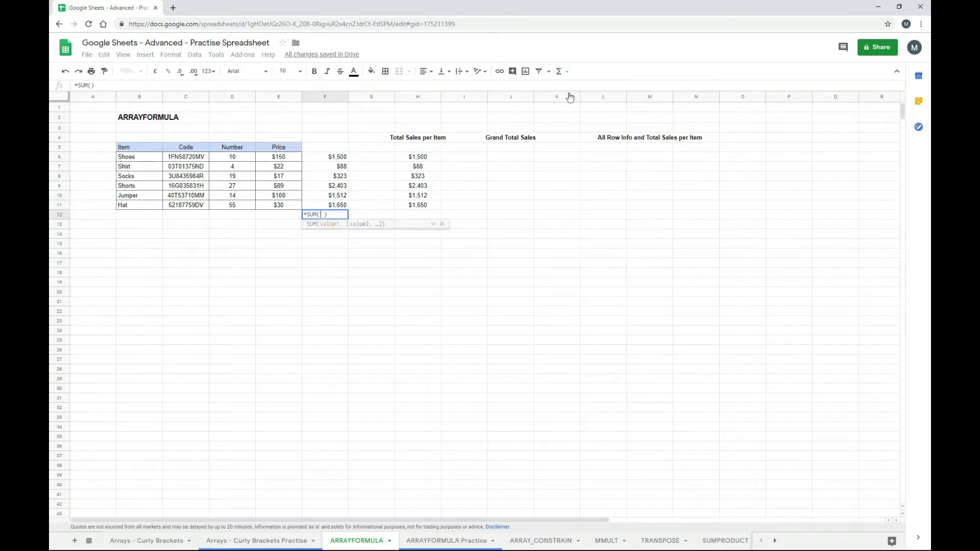
drag(331, 159, 334, 206)
key(Return)
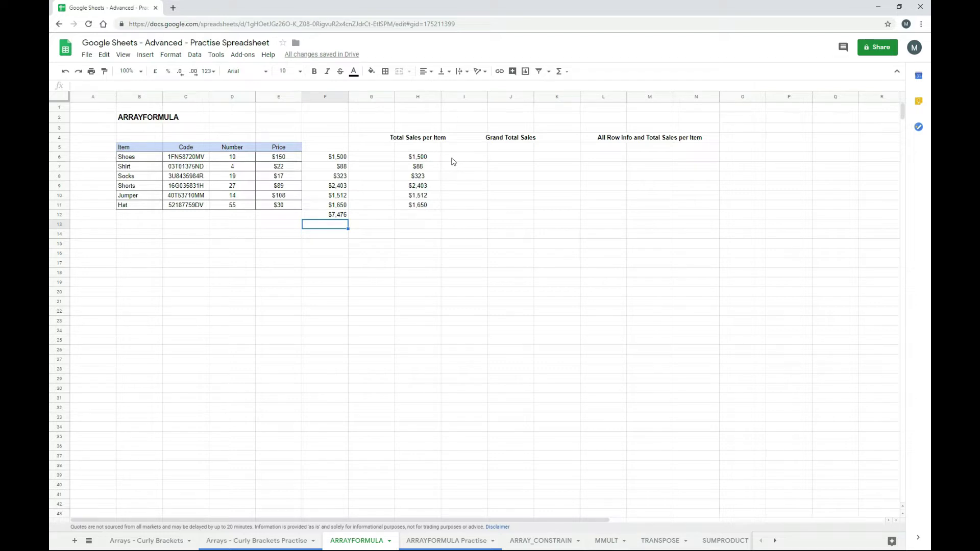
click(431, 159)
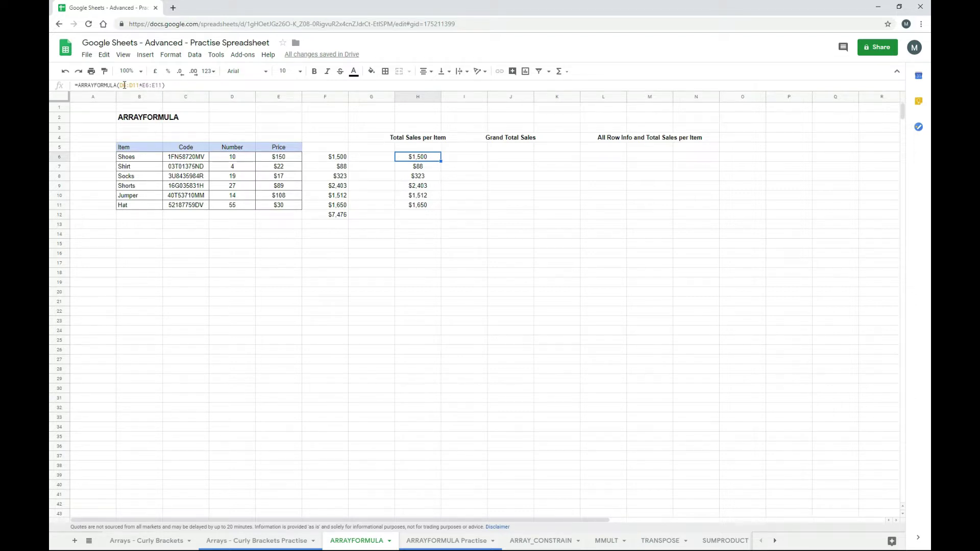
- Make H6's ARRAYFORMULA use absolute ranges $D$6:$D$11 and $E$6:$E$11
click(124, 85)
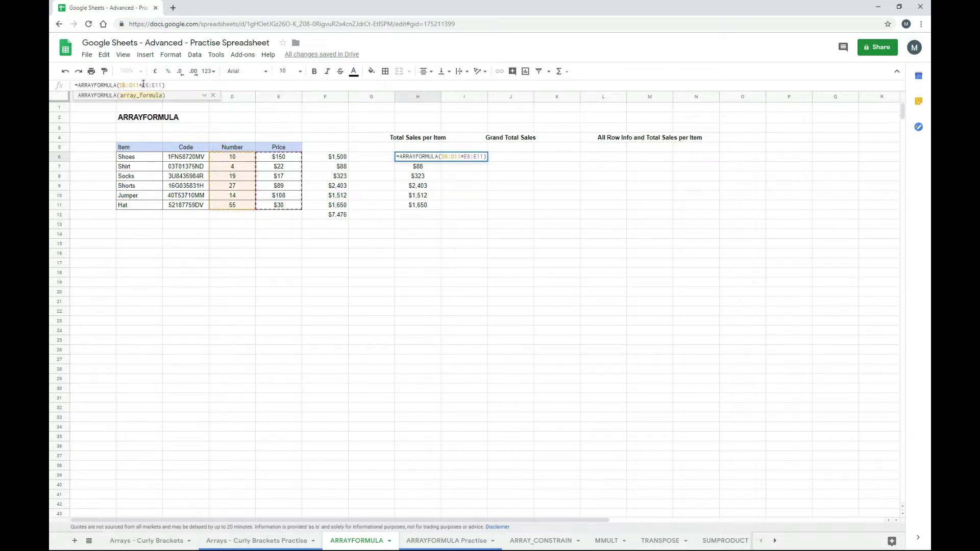
key(F4)
click(160, 85)
key(F4)
key(Return)
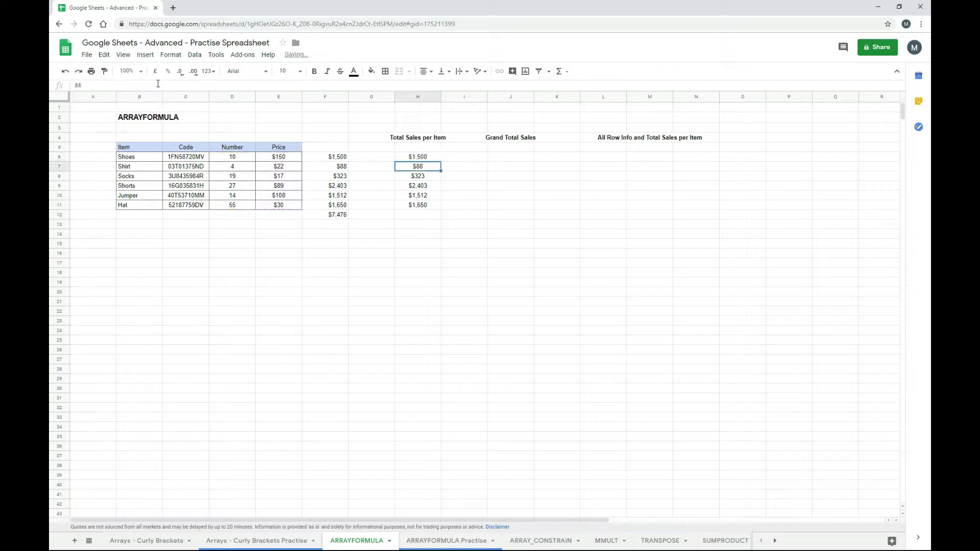
- Copy H6's formula into J6 and wrap it in SUM to show $7,476
key(Up)
key(ctrl+c)
key(Right)
key(Right)
key(ctrl+v)
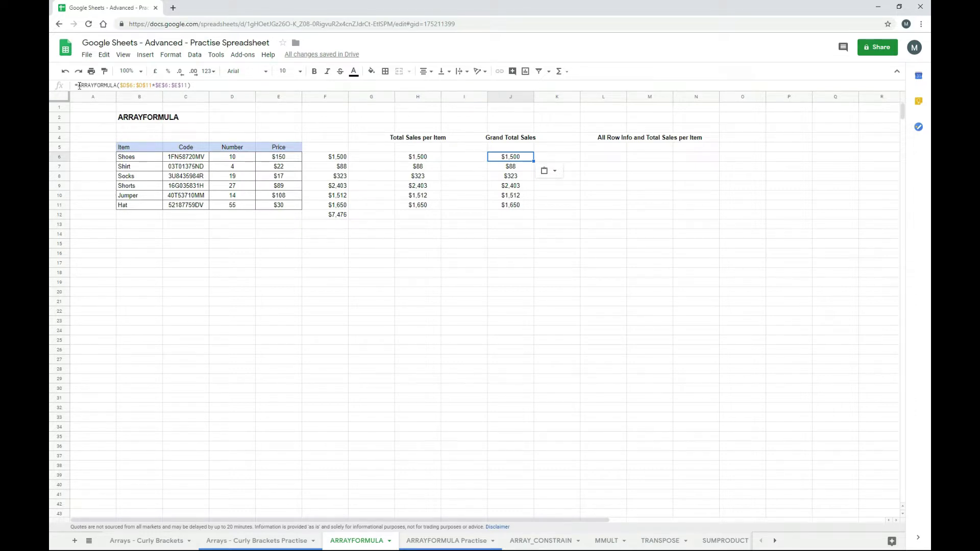
click(79, 86)
text(sum()
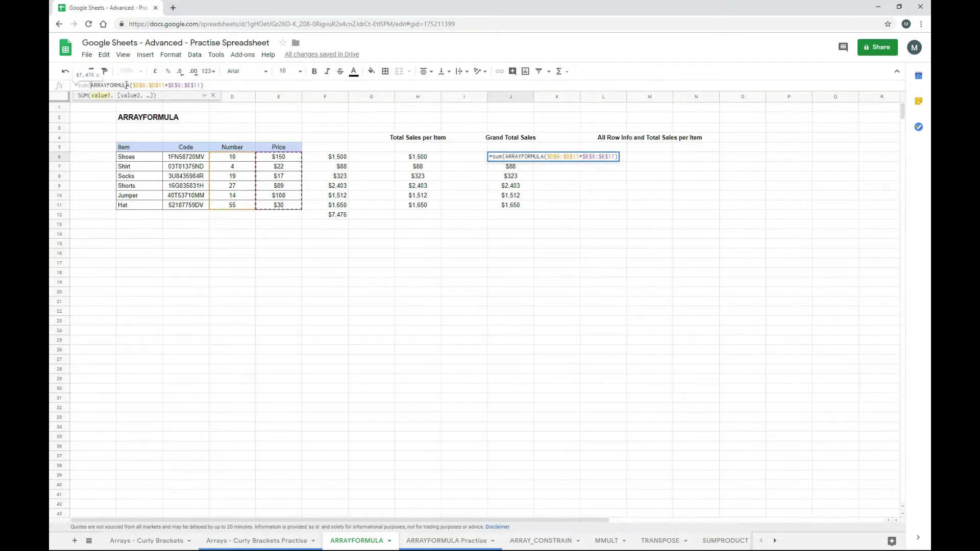
click(231, 85)
text())
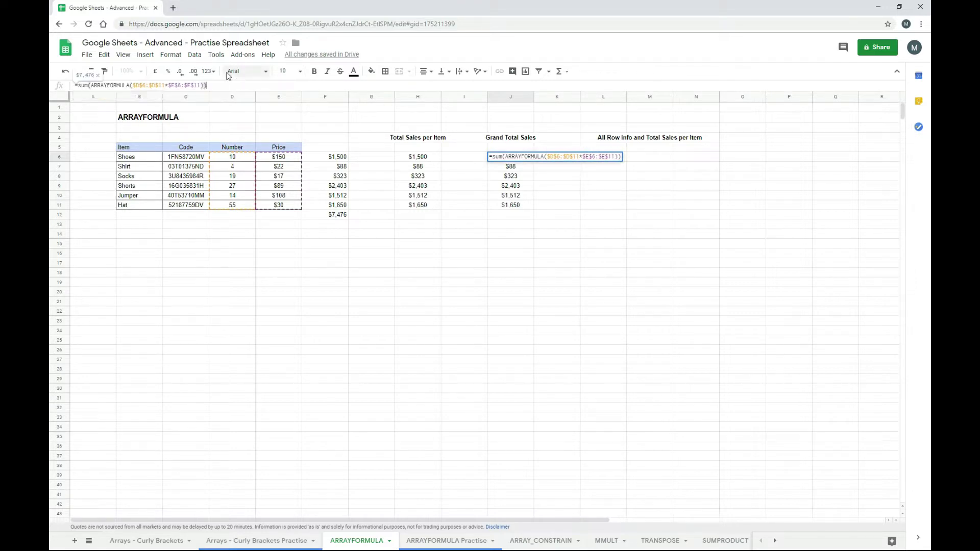
key(Return)
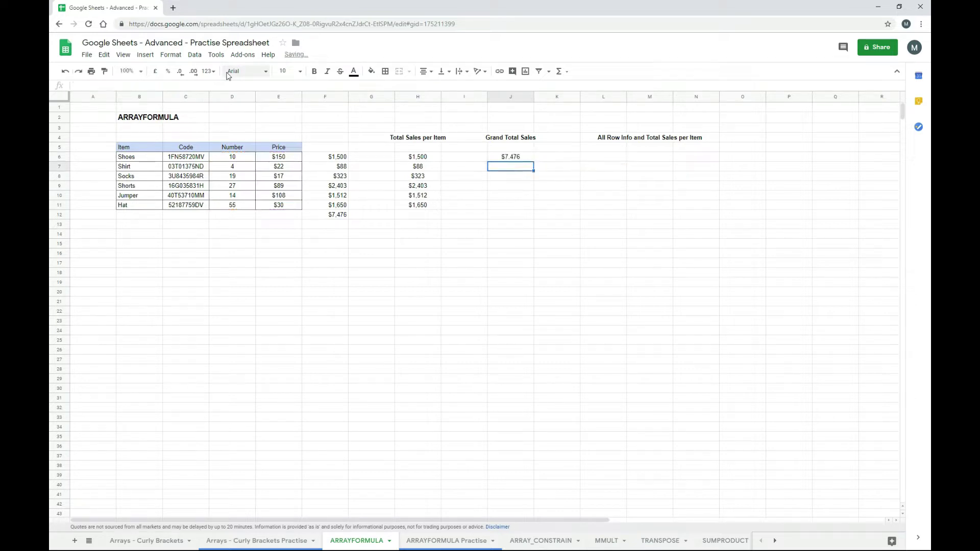
key(Up)
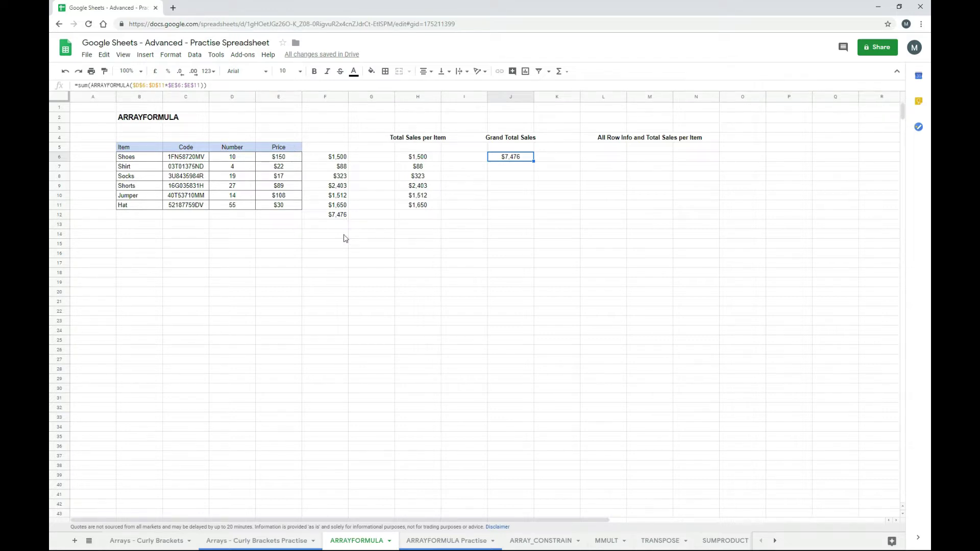
drag(337, 239, 340, 154)
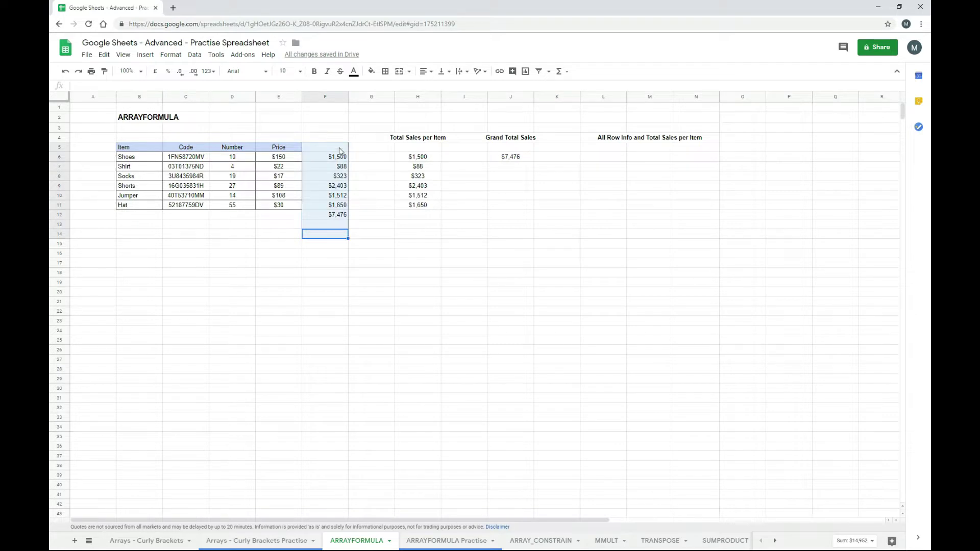
key(Delete)
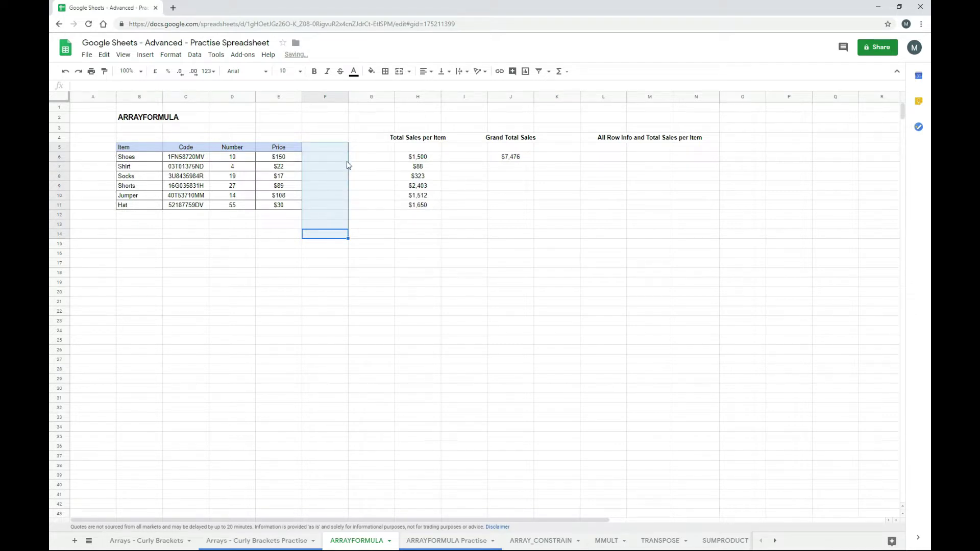
click(418, 161)
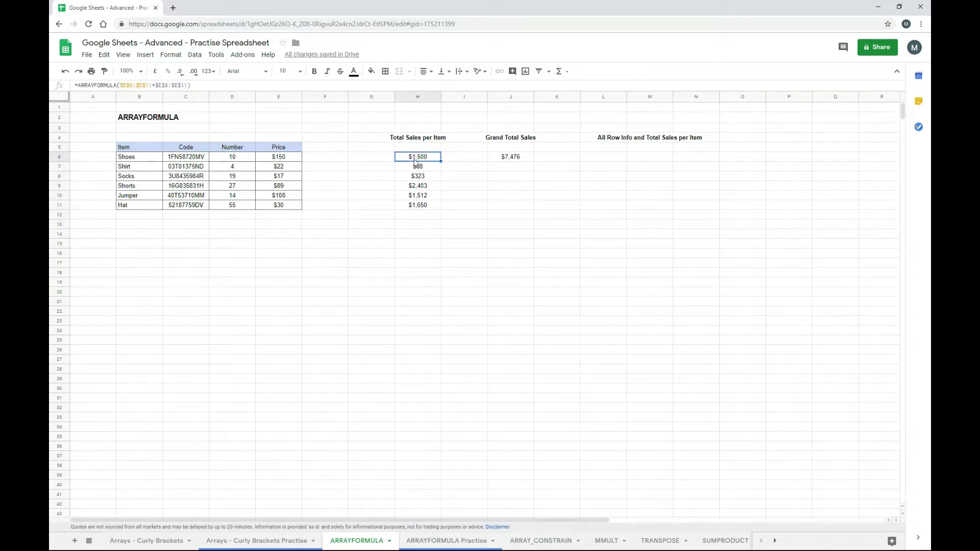
click(503, 160)
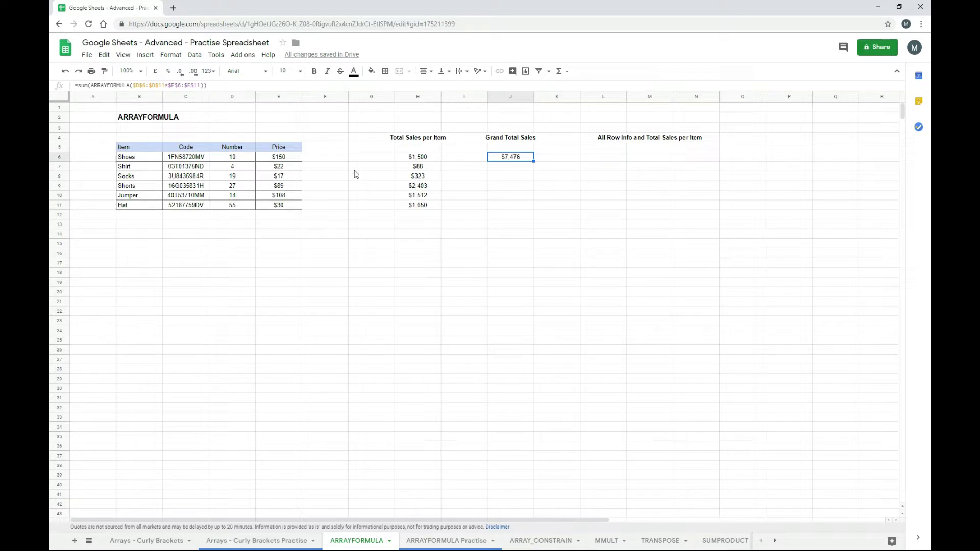
click(171, 85)
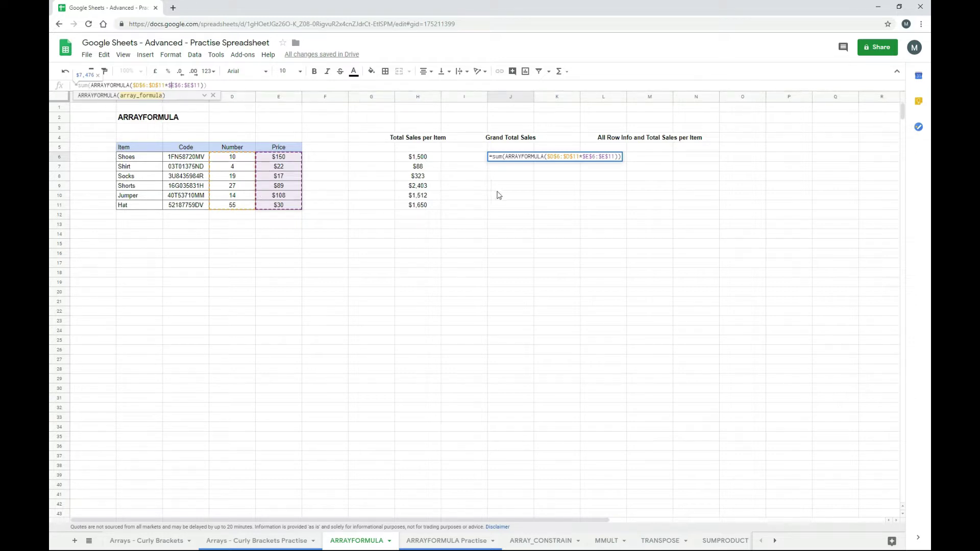
key(Return)
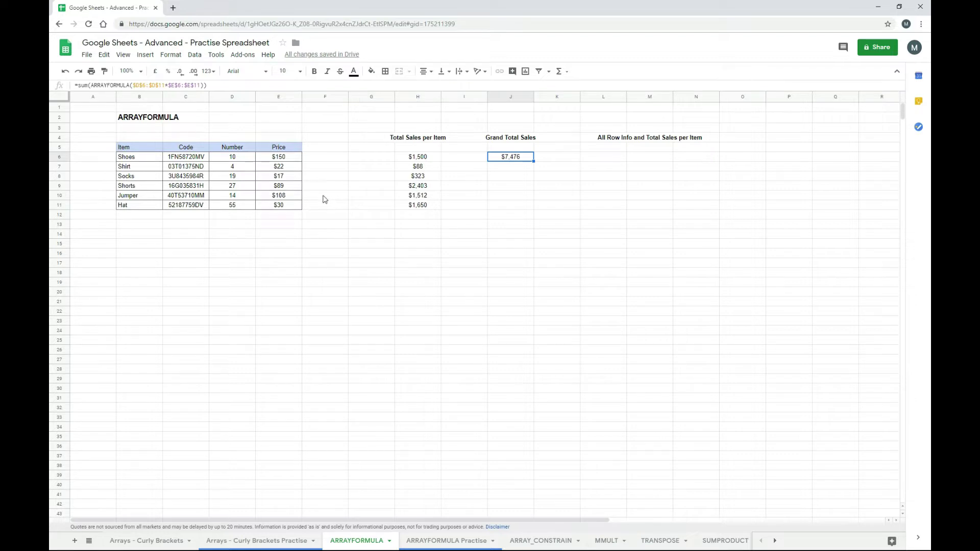
click(66, 72)
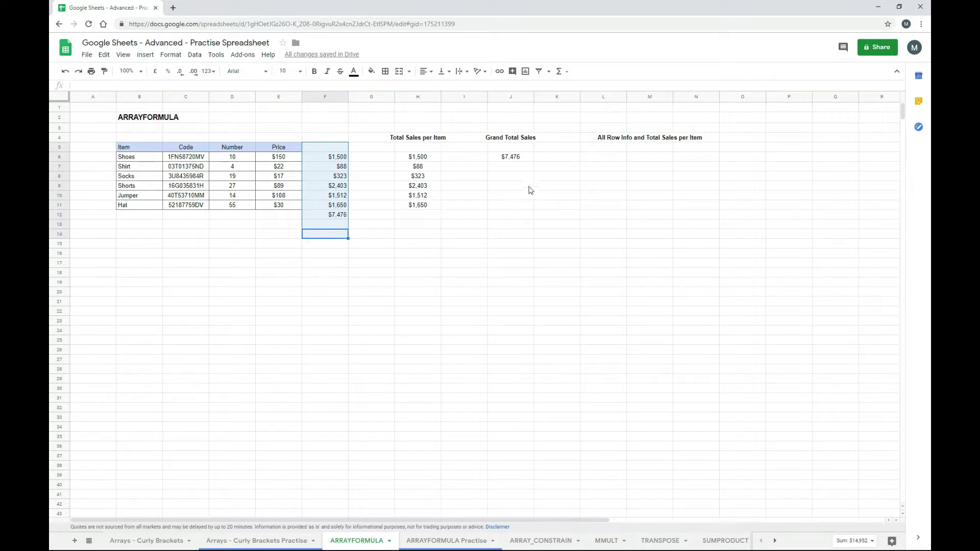
click(605, 160)
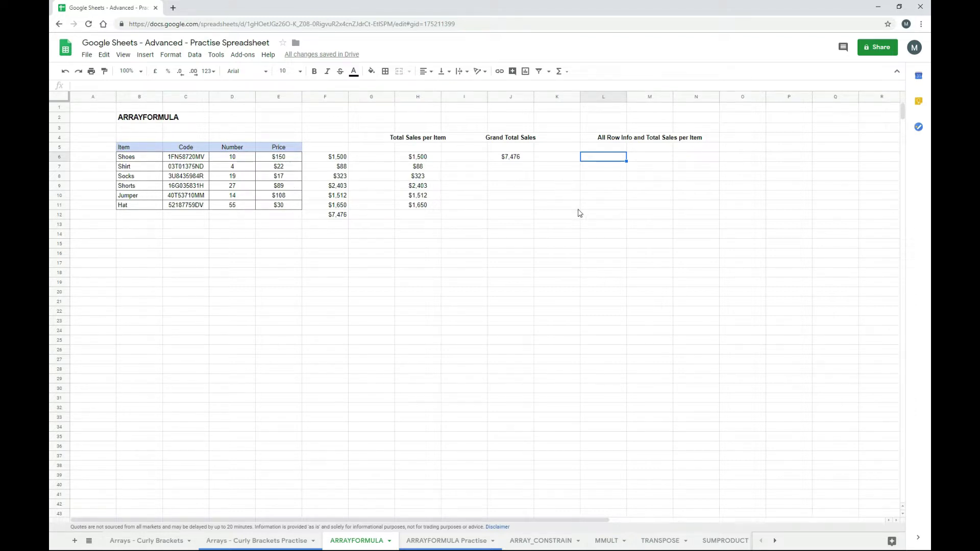
- Enter ={B6:E11} in L6 so the product table fills L6:O11
text(=)
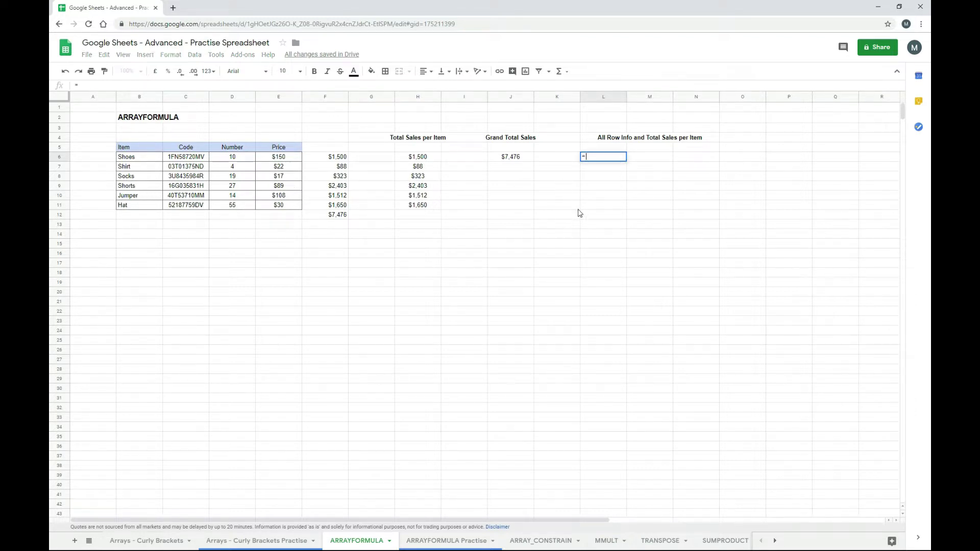
text({)
drag(160, 162, 268, 205)
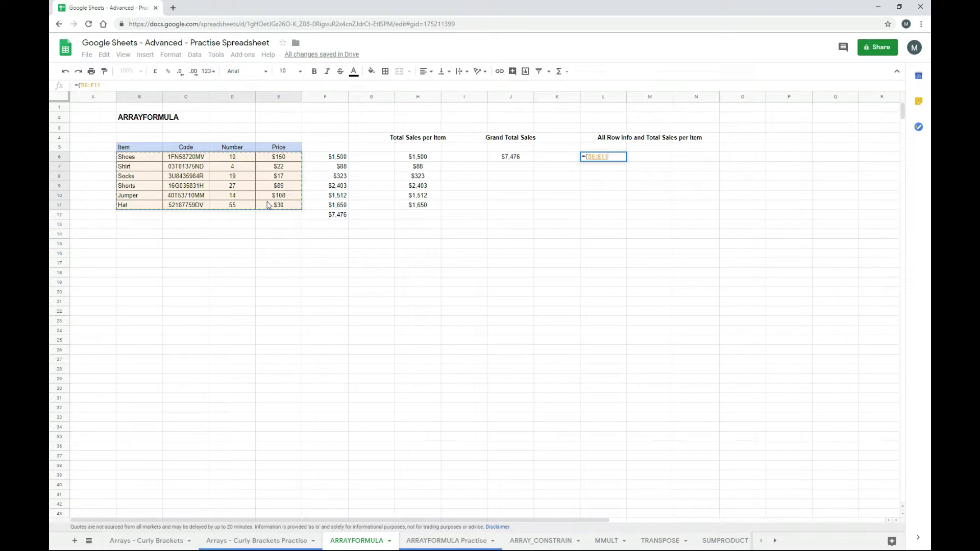
text(})
key(Return)
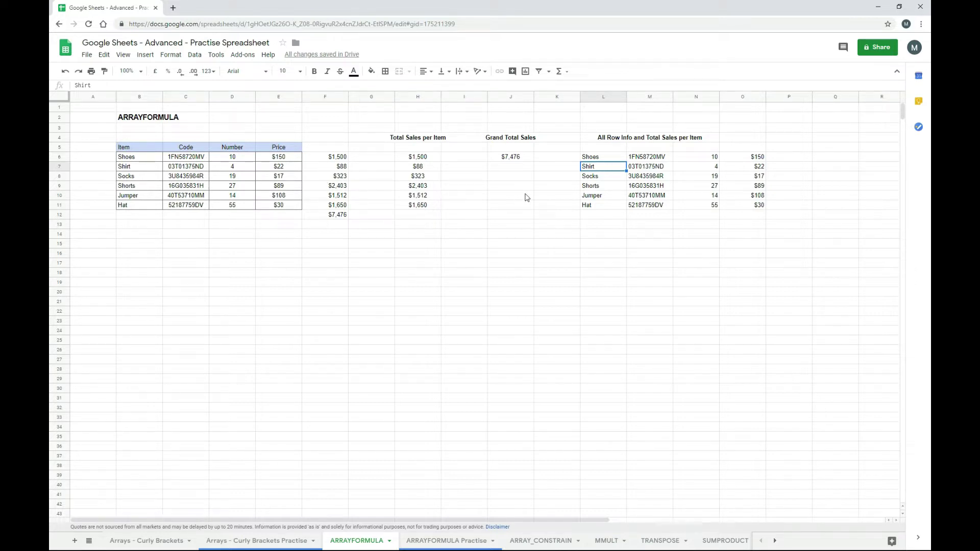
key(Up)
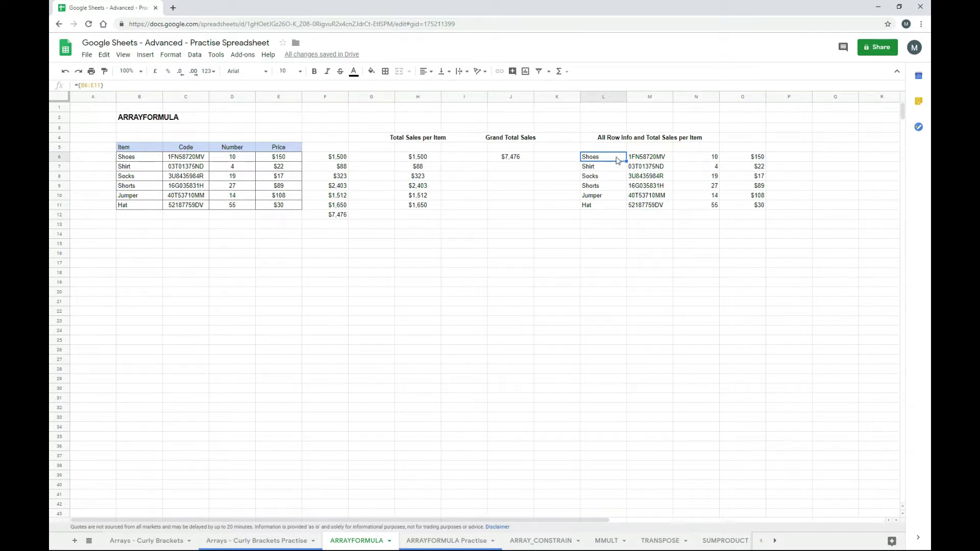
- Append an ARRAYFORMULA with the absolute Number range $D$6:$D$11 to L6's array
click(101, 86)
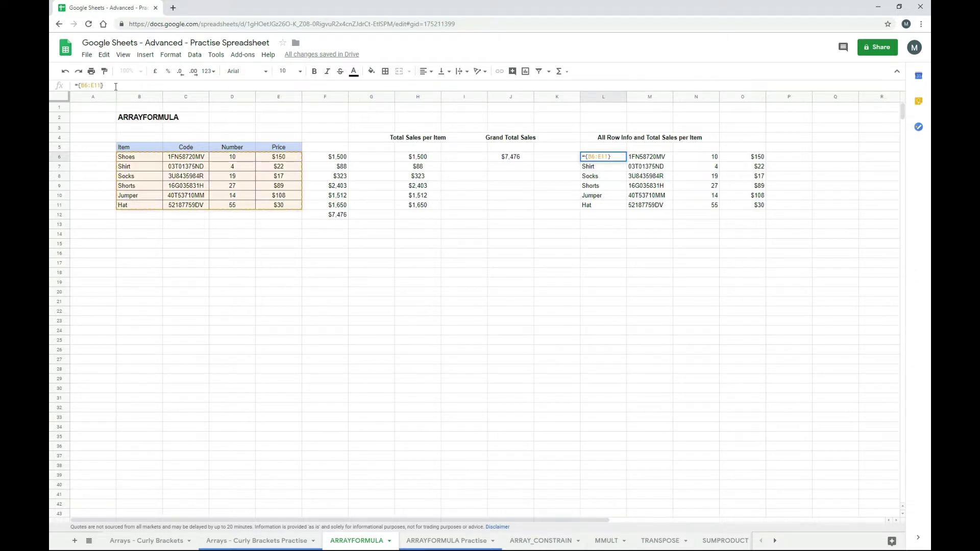
text(,)
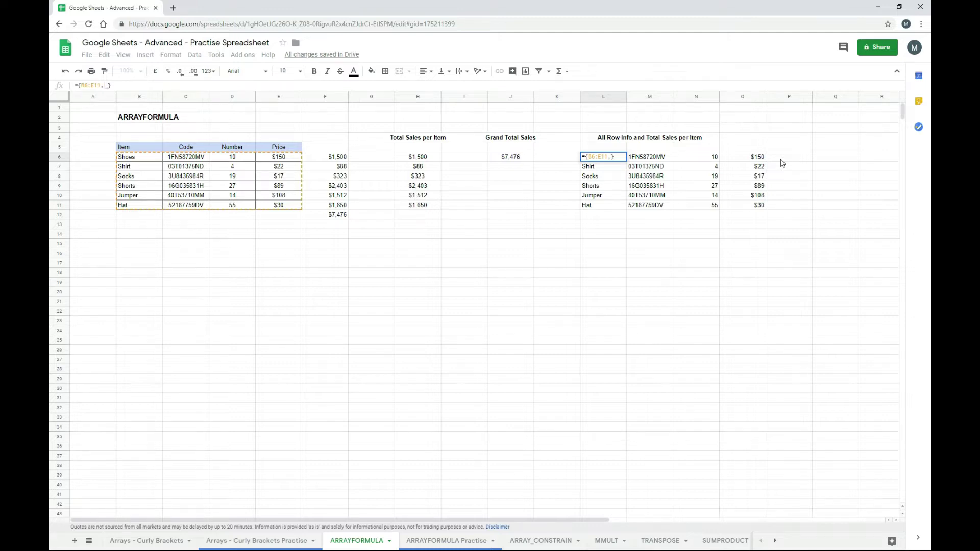
text(arr)
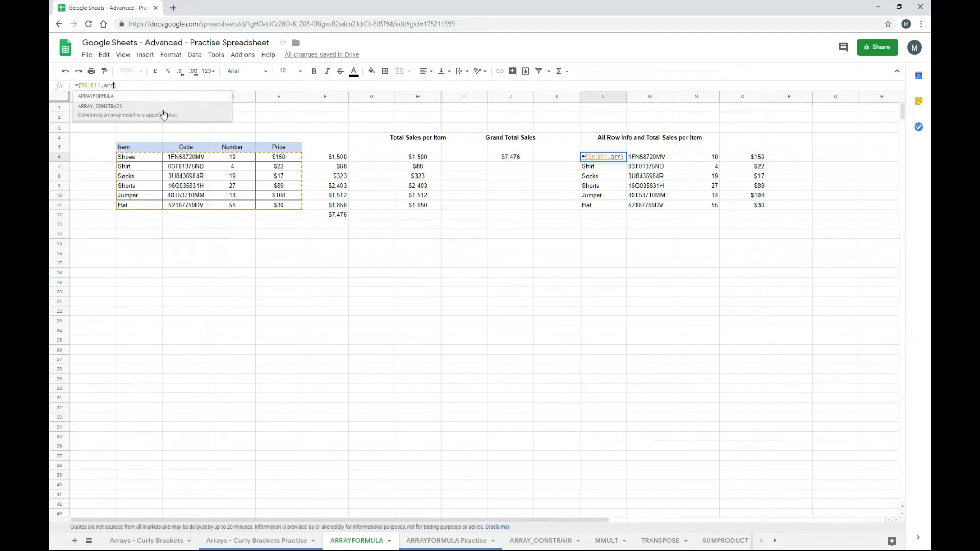
click(155, 97)
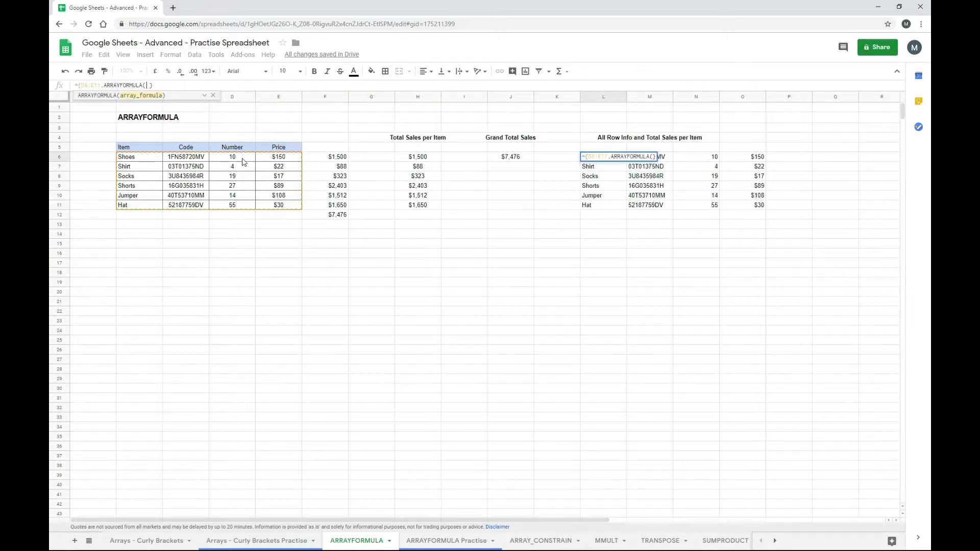
drag(243, 161, 244, 206)
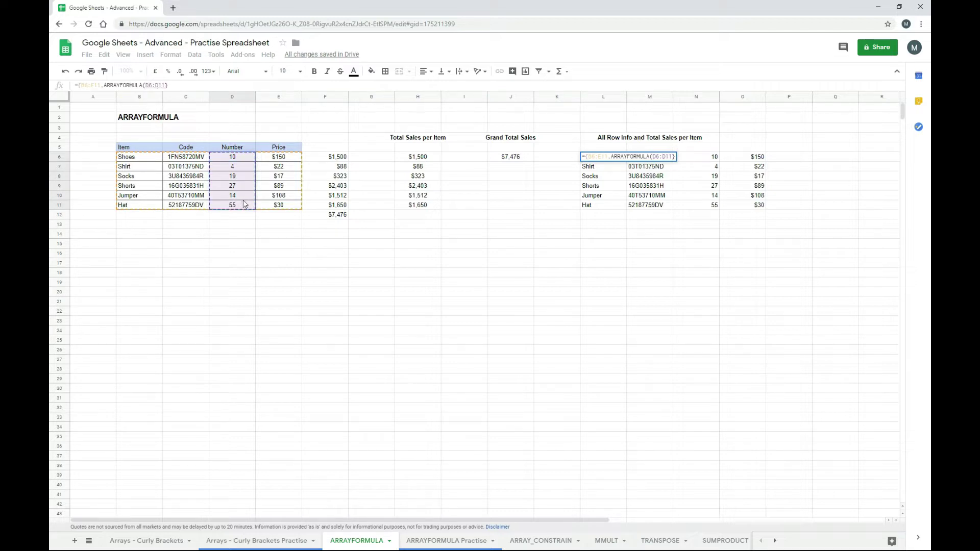
key(F4)
- Multiply by absolute Price range $E$6:$E$11, filling P6:P11 with totals $1,500 to $1,650
text(*)
drag(285, 160, 282, 205)
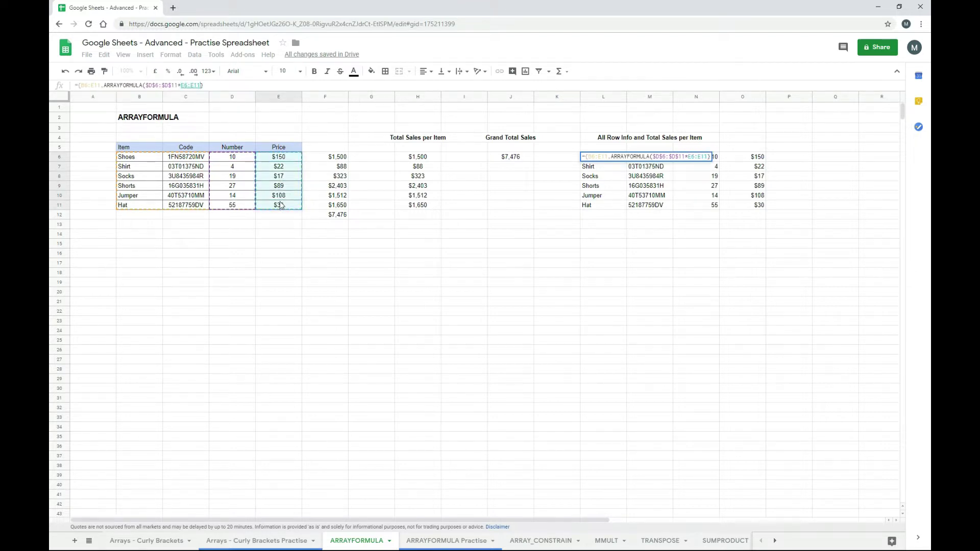
key(F4)
text())
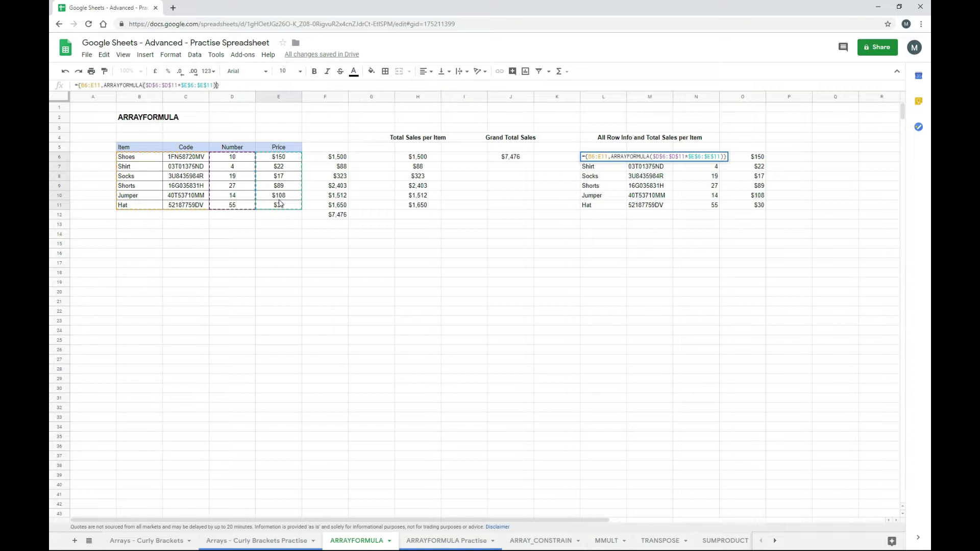
key(Return)
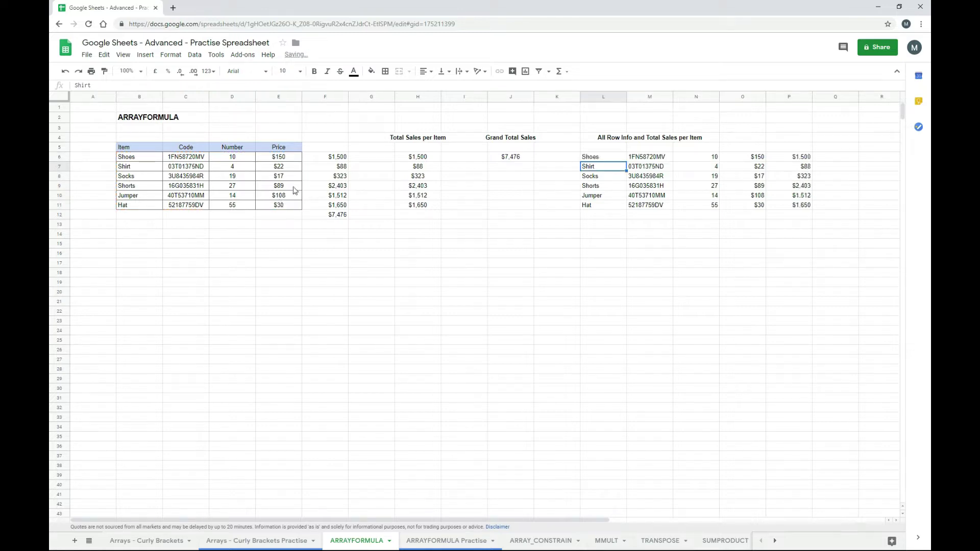
key(Up)
key(Right)
key(Right)
key(Right)
key(Right)
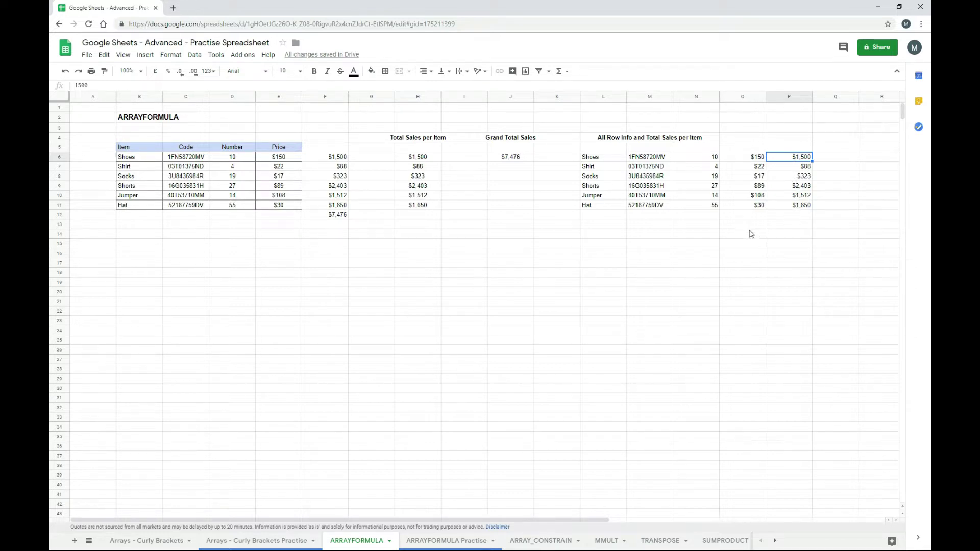
key(Left)
key(Left)
key(Left)
key(Left)
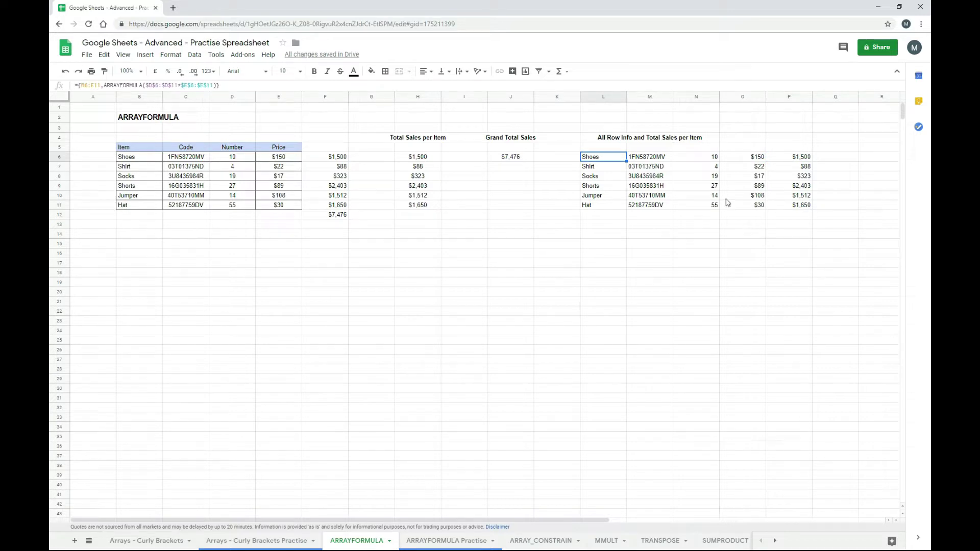
- Clear the helper totals in column F and review the L6:P11 array results
click(340, 160)
drag(339, 168, 337, 211)
key(Delete)
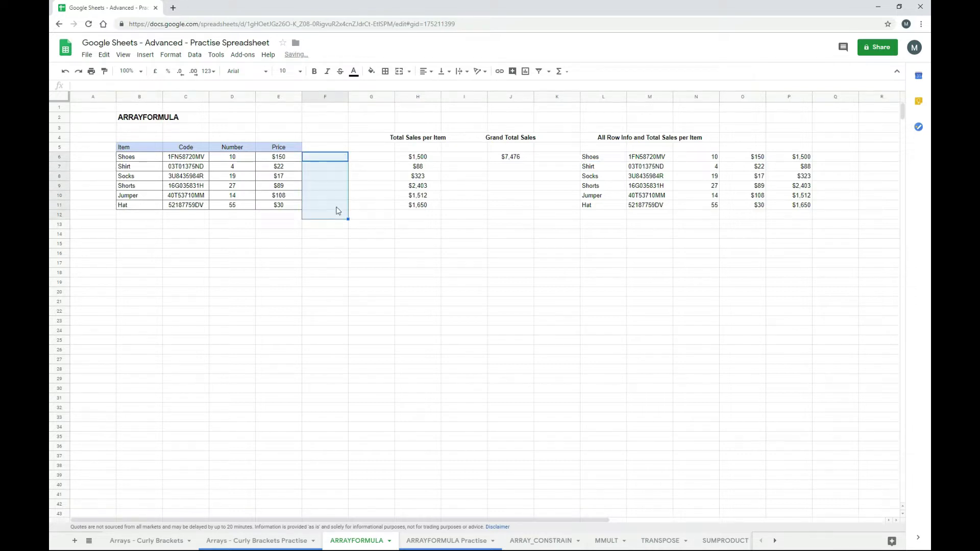
click(330, 246)
drag(804, 161, 612, 206)
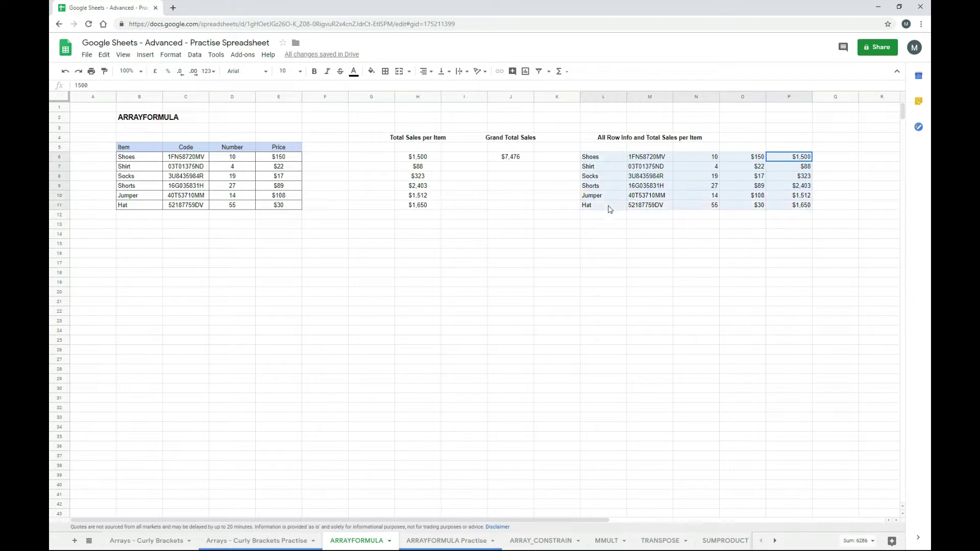
click(789, 159)
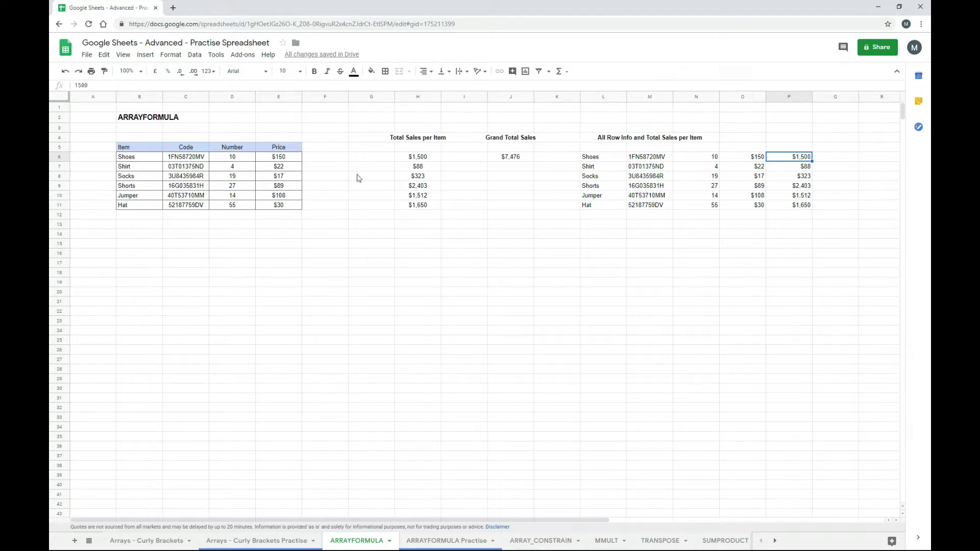
click(608, 157)
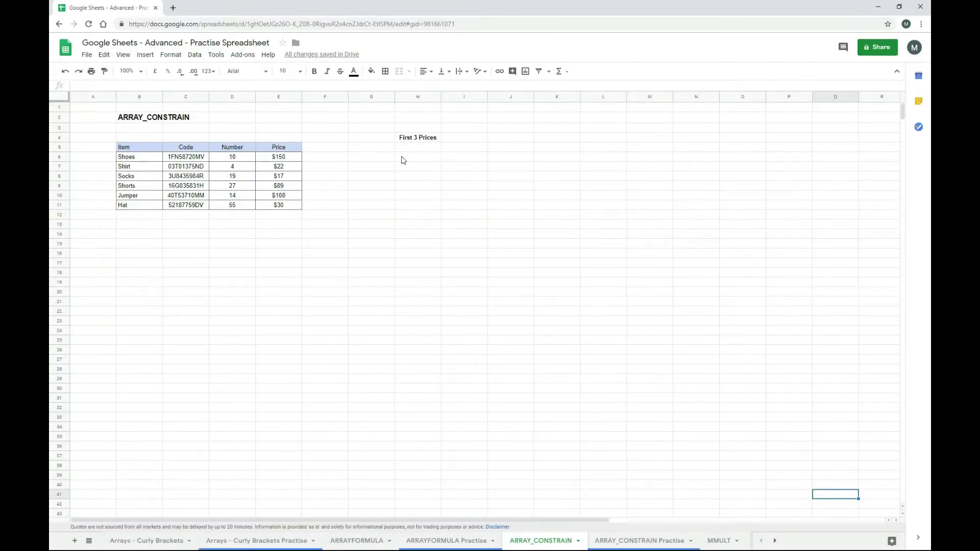
- Try ={E6:E11} in H6 under First 3 Prices, then delete it
click(403, 161)
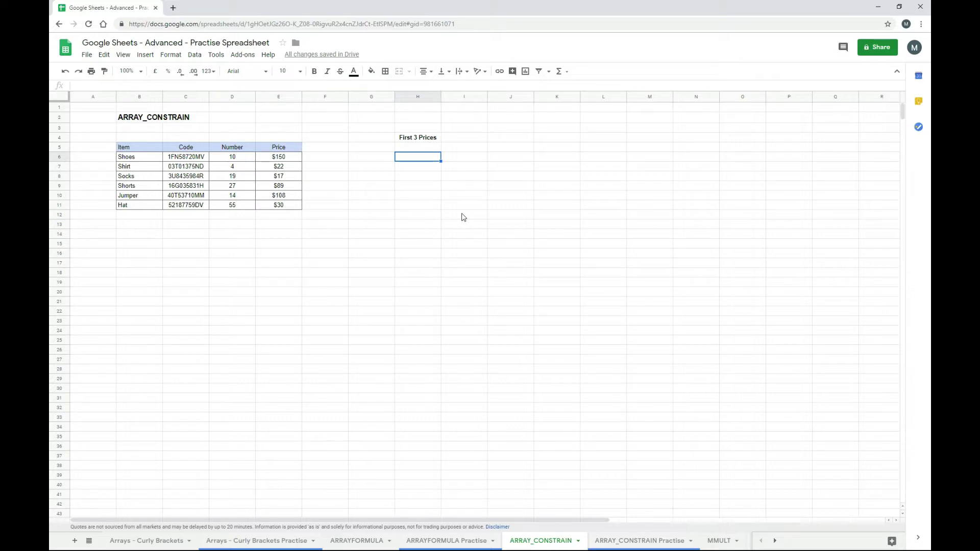
text(={)
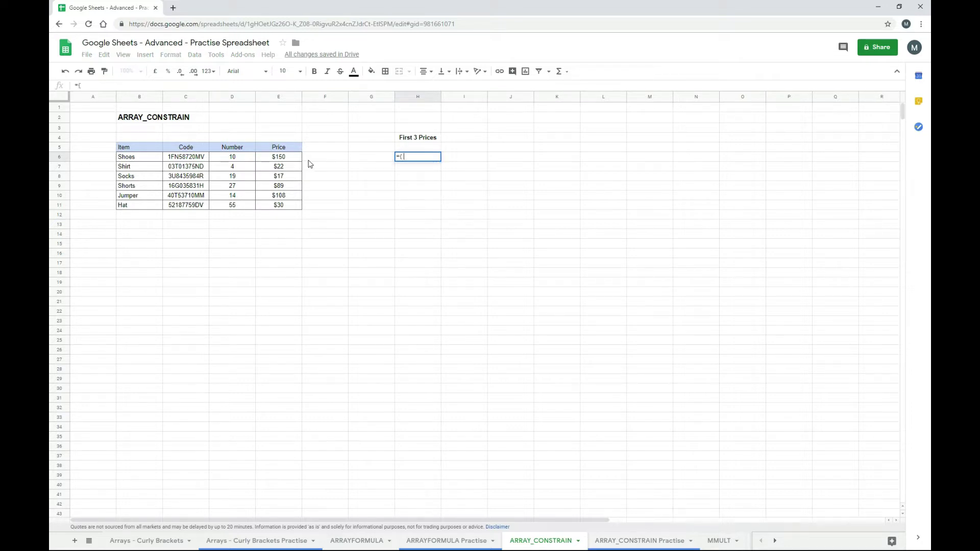
drag(281, 156, 280, 206)
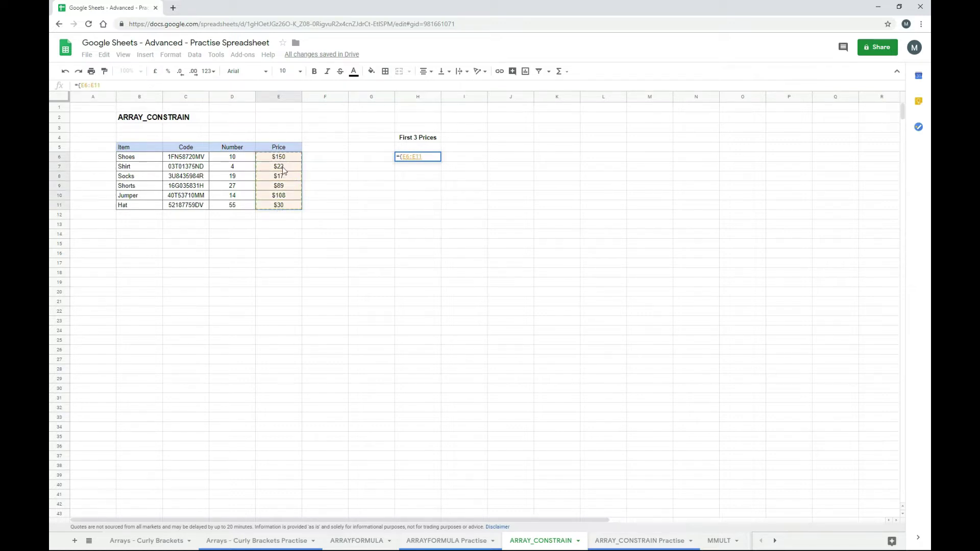
text(})
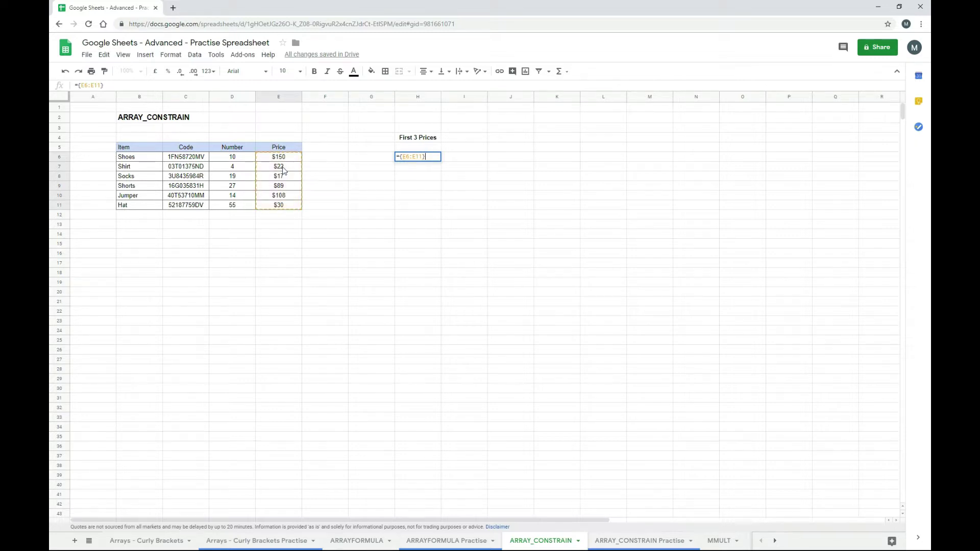
key(Return)
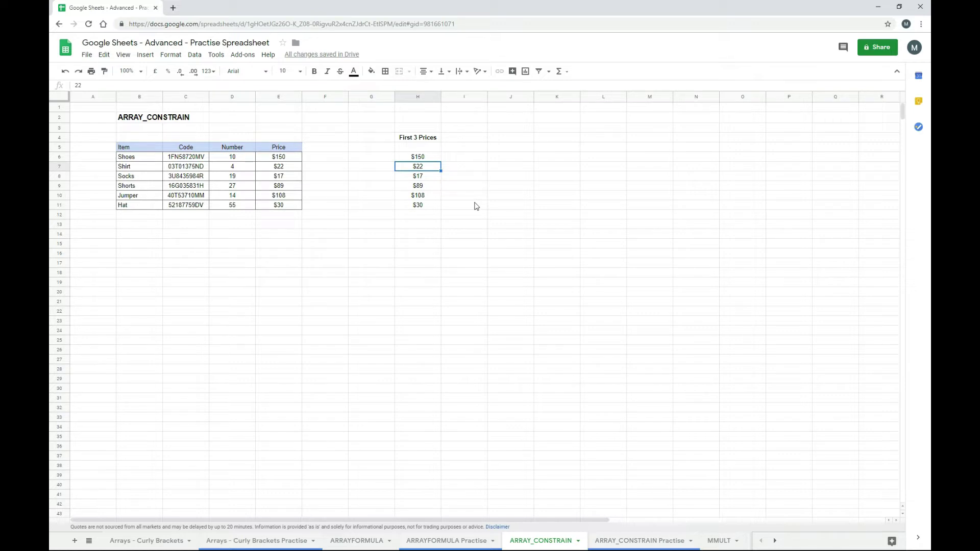
key(Up)
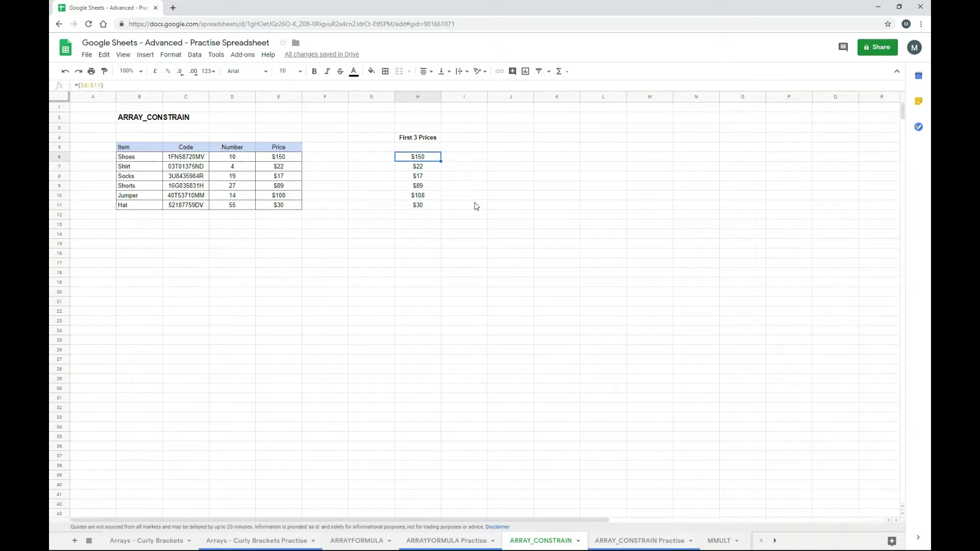
key(Delete)
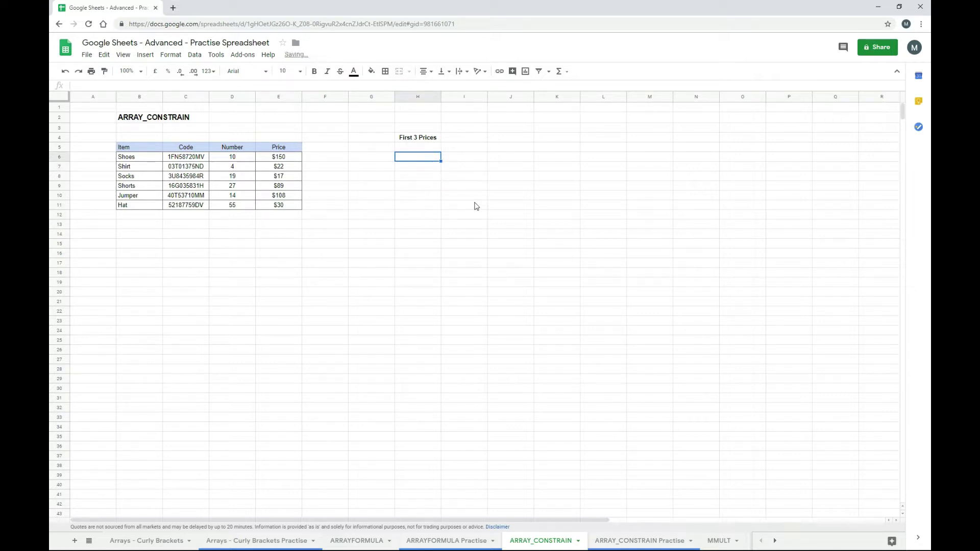
- Enter =ARRAY_CONSTRAIN(E6:E11,3,1) in H6 to show $150, $22 and $17
text(=arr)
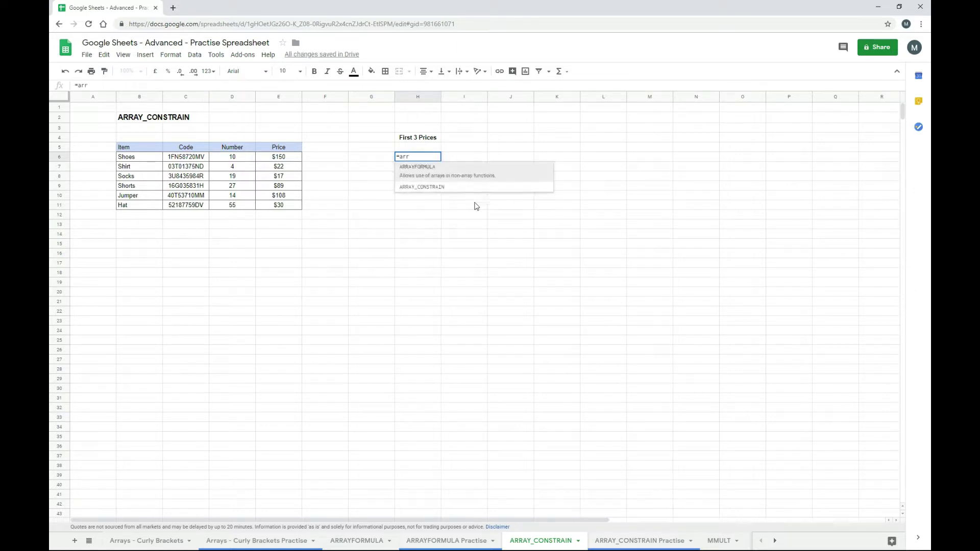
click(443, 190)
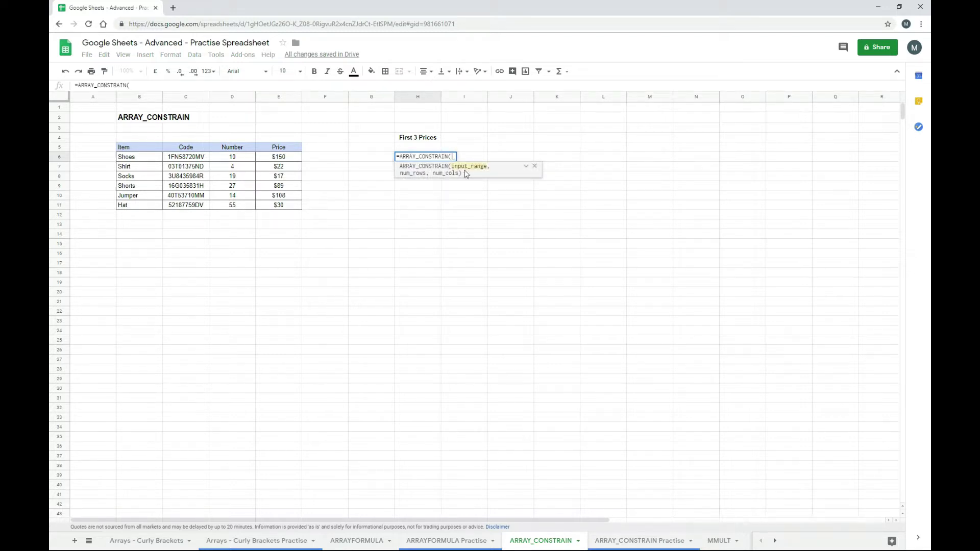
click(282, 163)
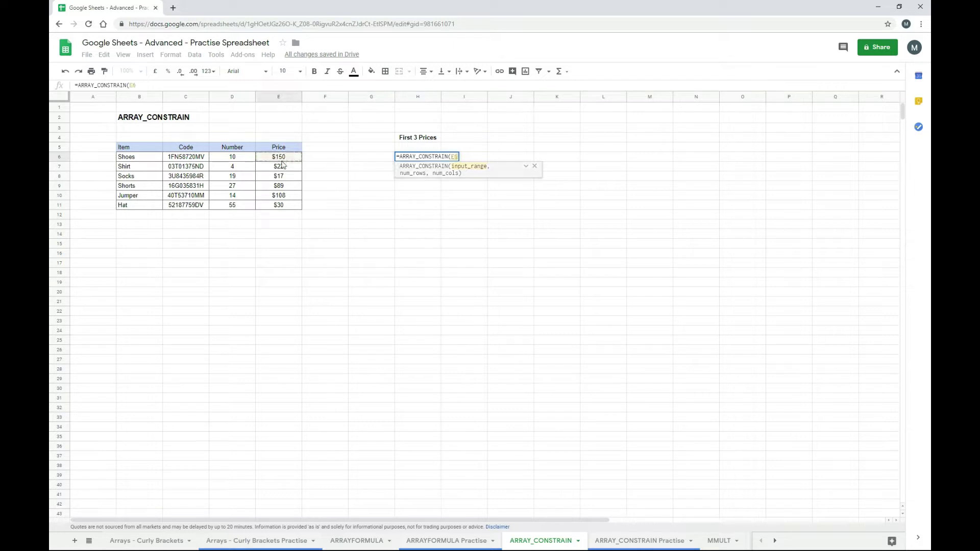
drag(283, 164, 284, 206)
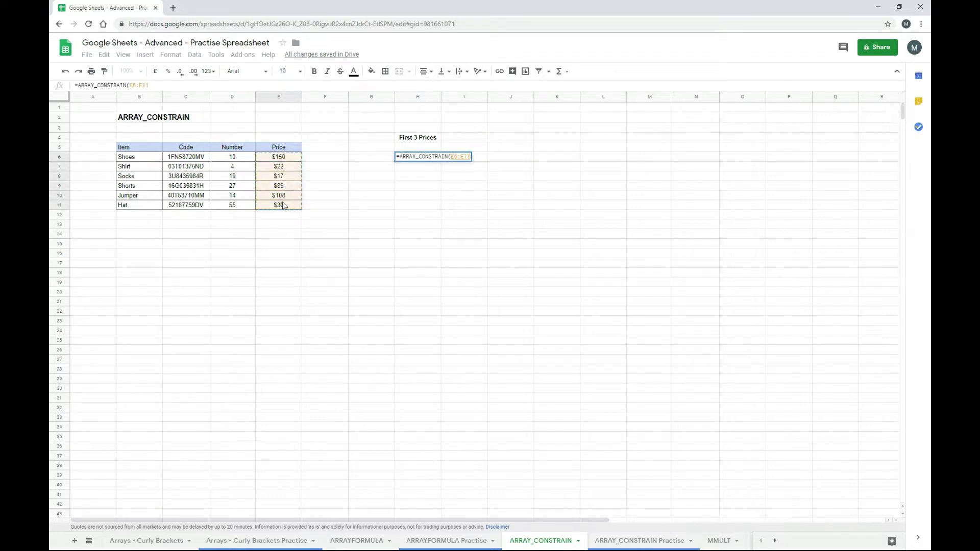
text(,)
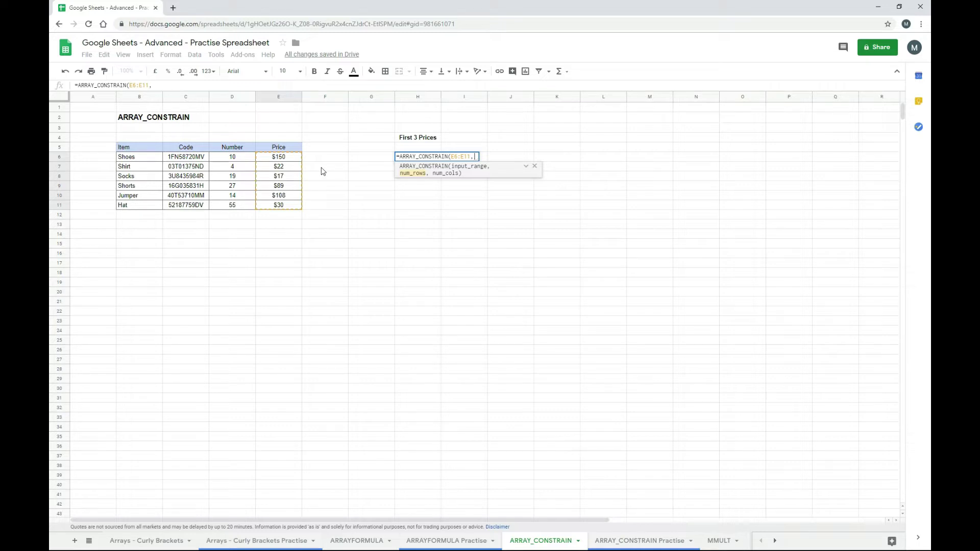
text(3)
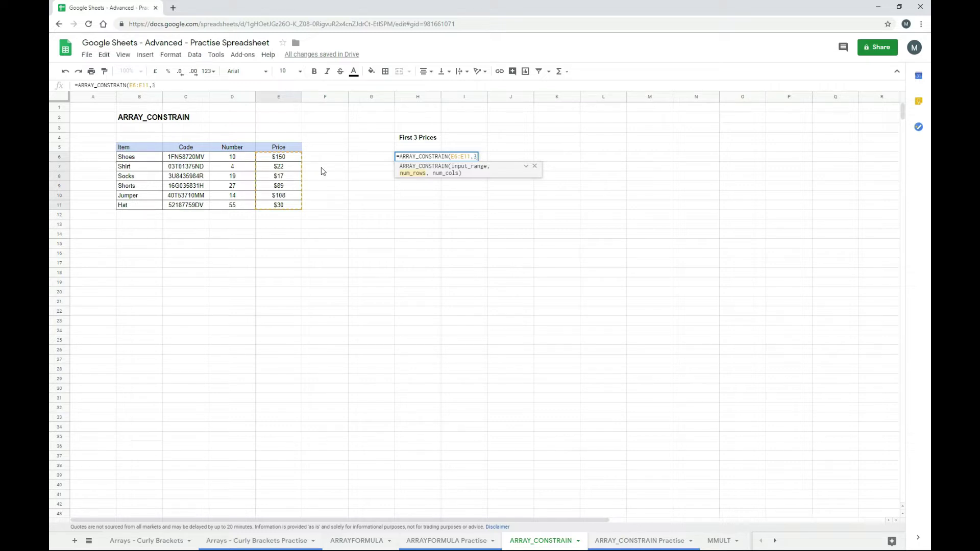
text(,)
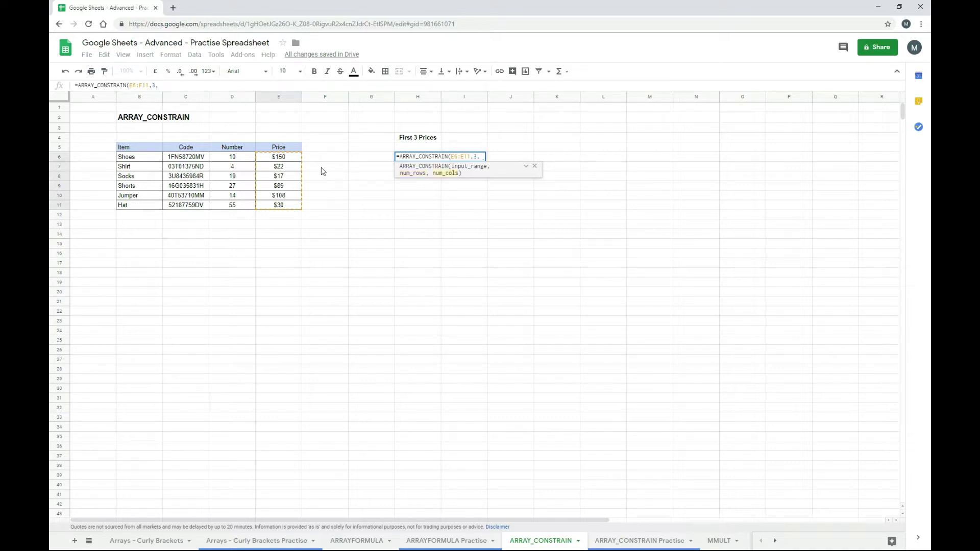
text(1)
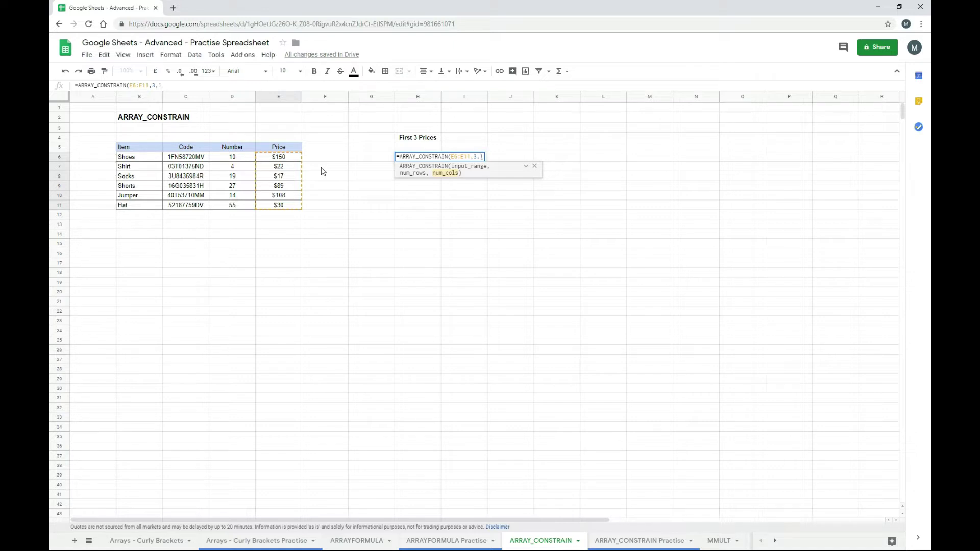
text())
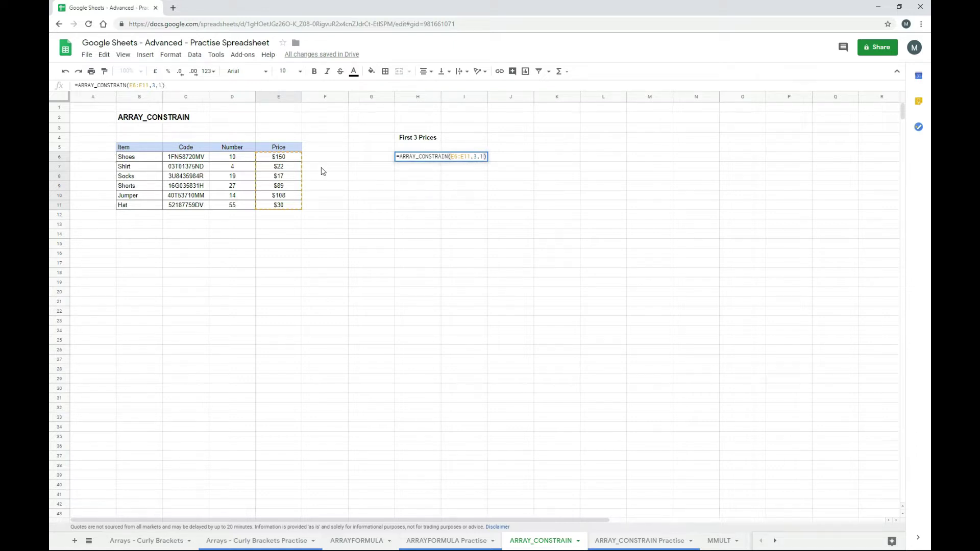
key(Return)
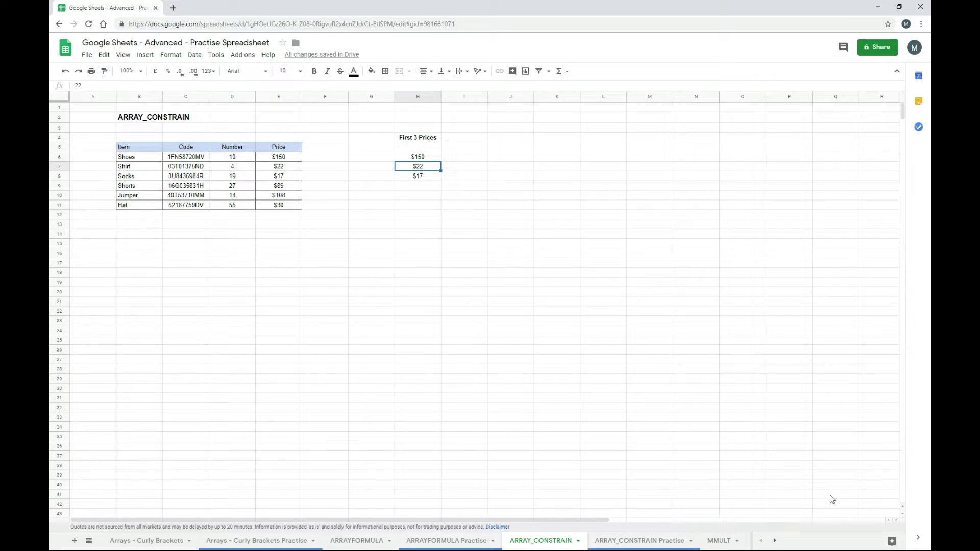
- Move back up to the First 3 Prices formula cell to review it
key(Up)
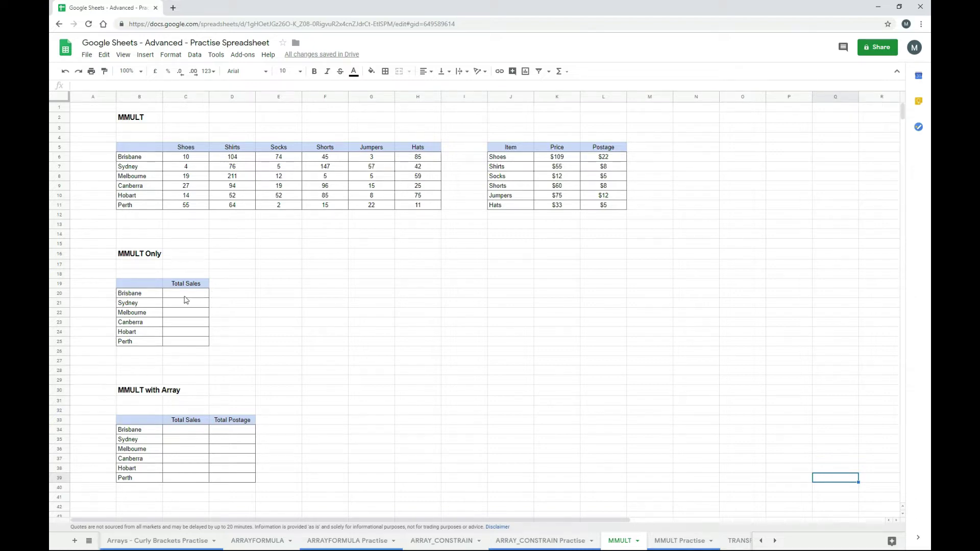
click(186, 295)
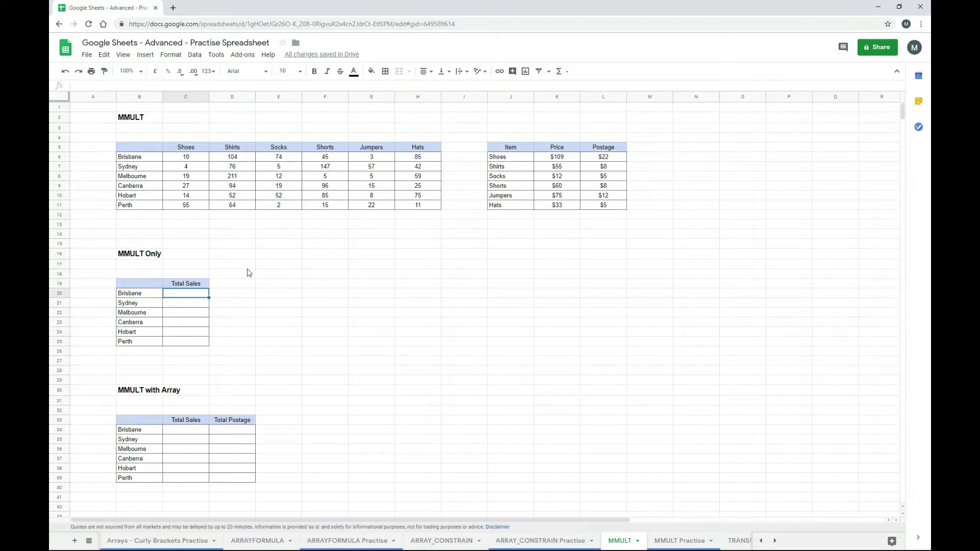
- Enter =mmult(C6:H11,K6:K11) in C20 to compute each city's Total Sales
text(=mm)
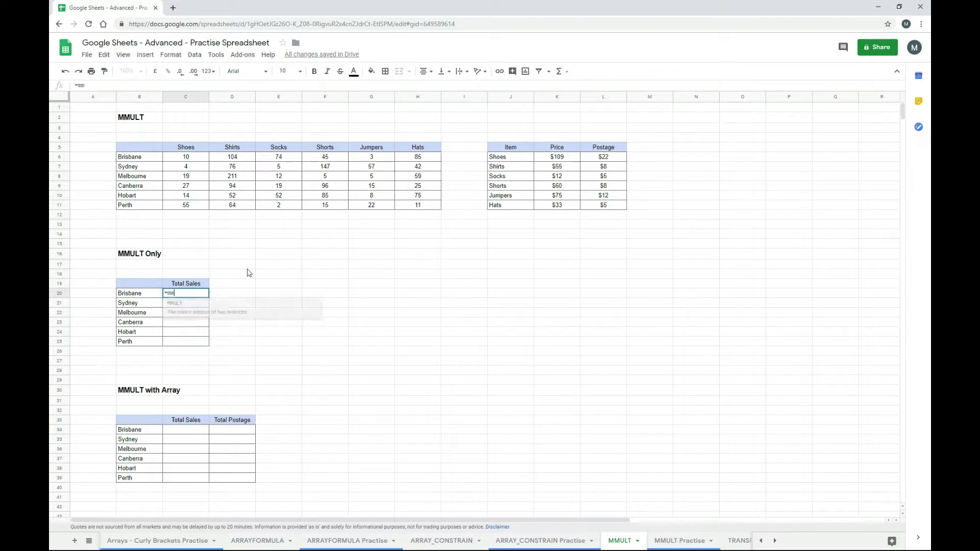
text(ult()
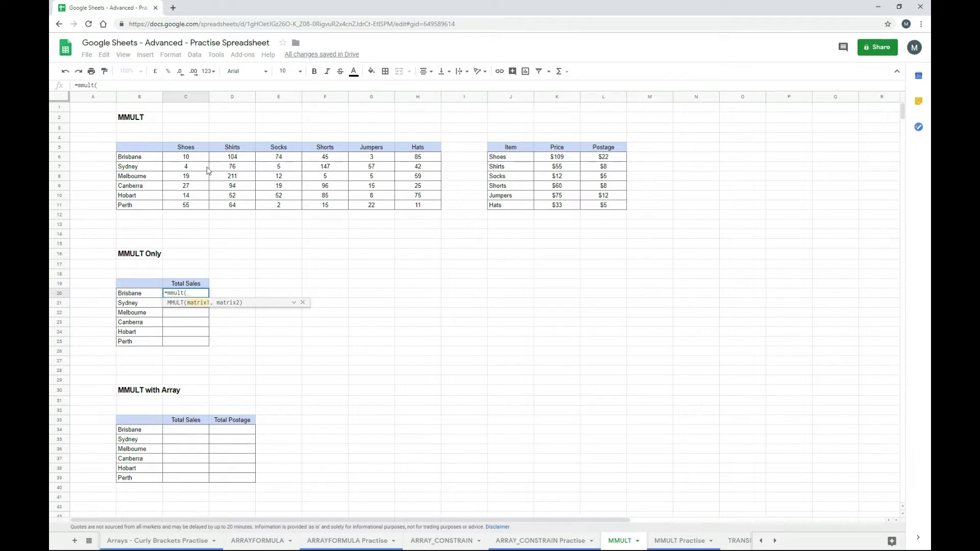
drag(202, 158, 327, 186)
drag(380, 205, 418, 212)
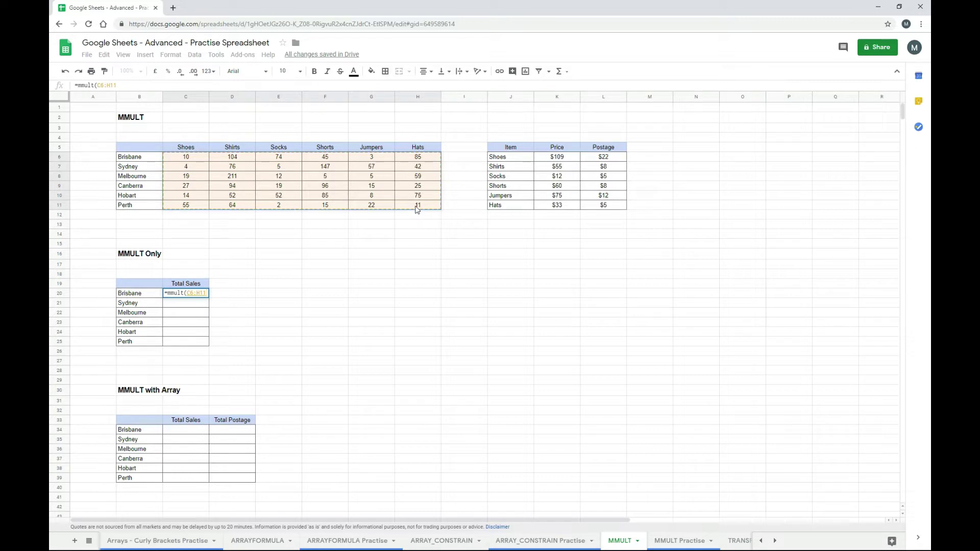
text(,)
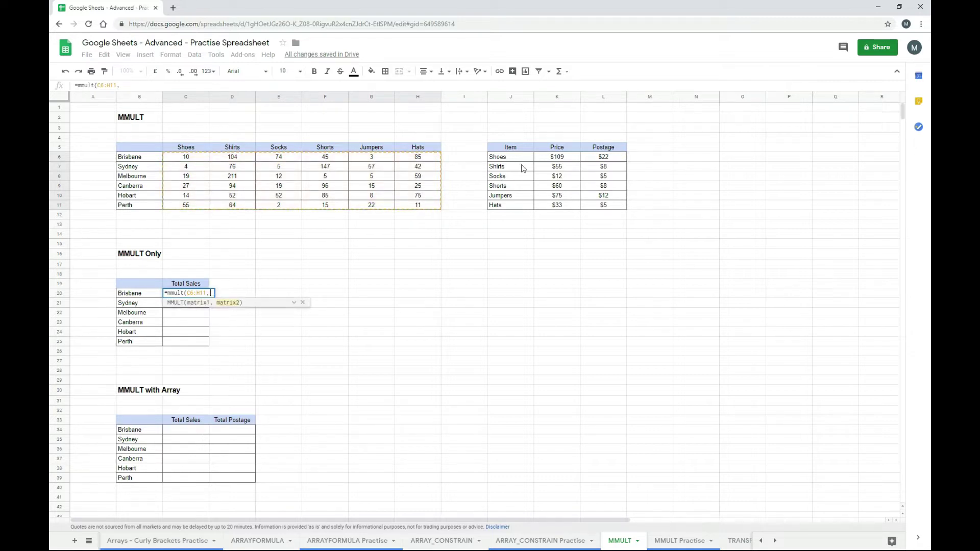
drag(562, 158, 563, 207)
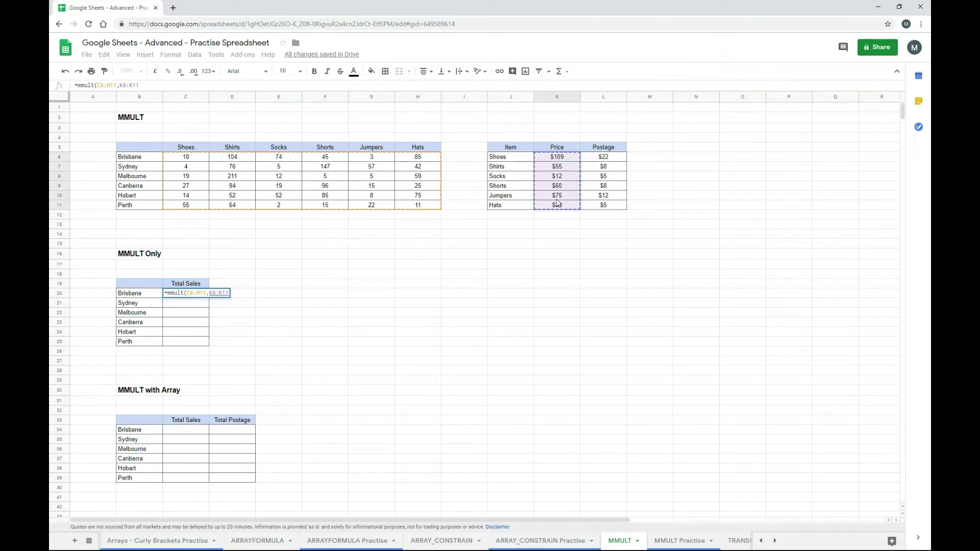
text())
key(Return)
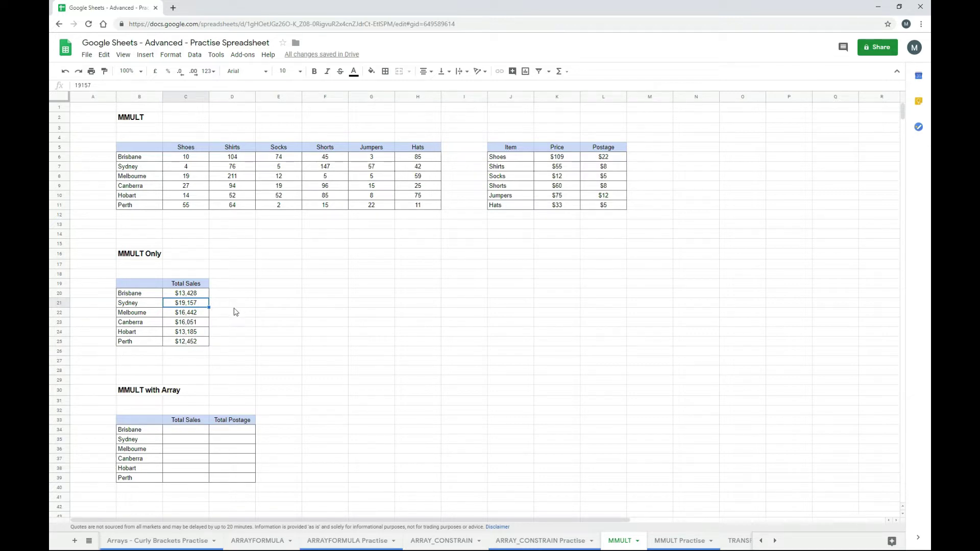
- Check the city totals, from $13,428 for Brisbane to $12,452 for Perth
key(Up)
key(Down)
key(Down)
key(Down)
key(Down)
key(Down)
key(Down)
key(Up)
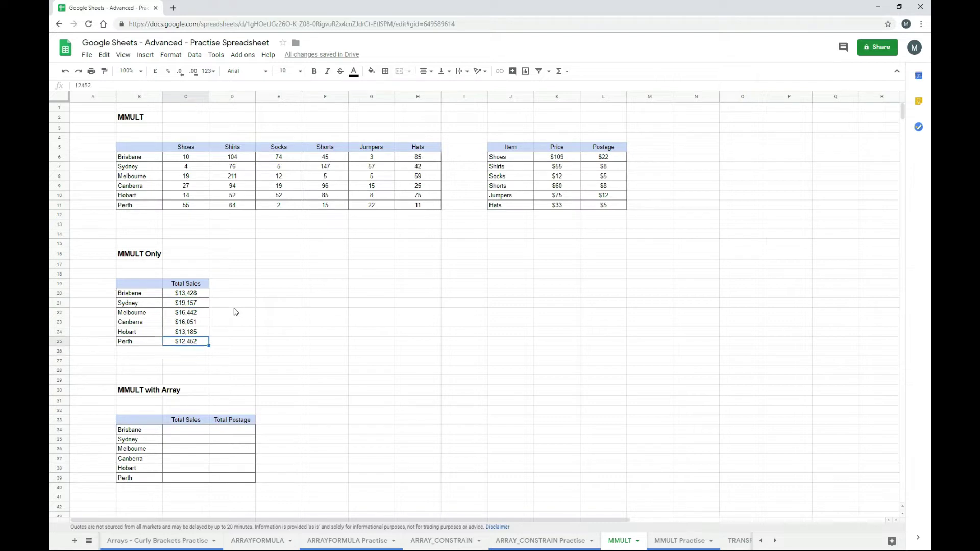
key(Up)
key(Up)
key(Up)
key(Up)
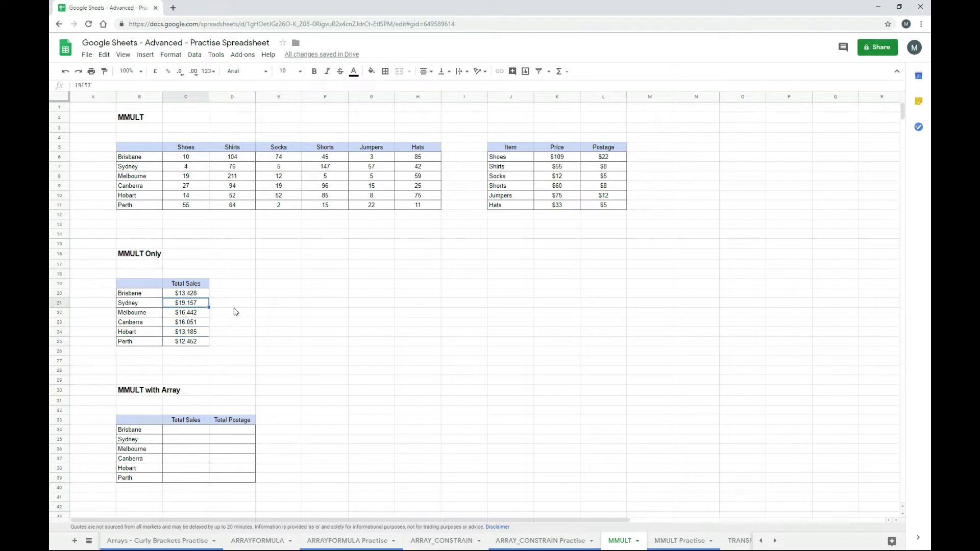
key(Up)
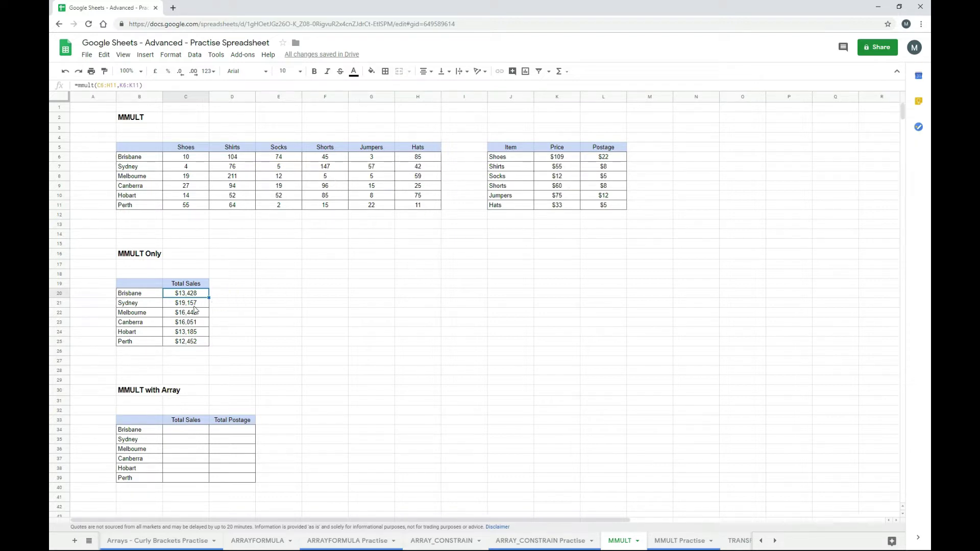
key(Down)
key(Down)
key(Down)
key(Down)
key(Down)
key(Down)
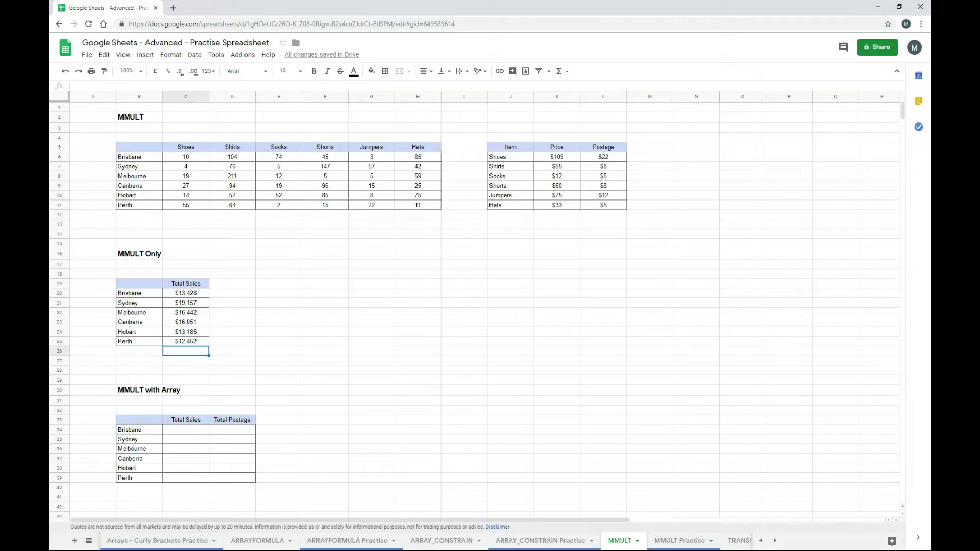
- Enter ={mmult(C6:H11,K6:L11)} in C34 for Total Sales and Total Postage per city
click(192, 434)
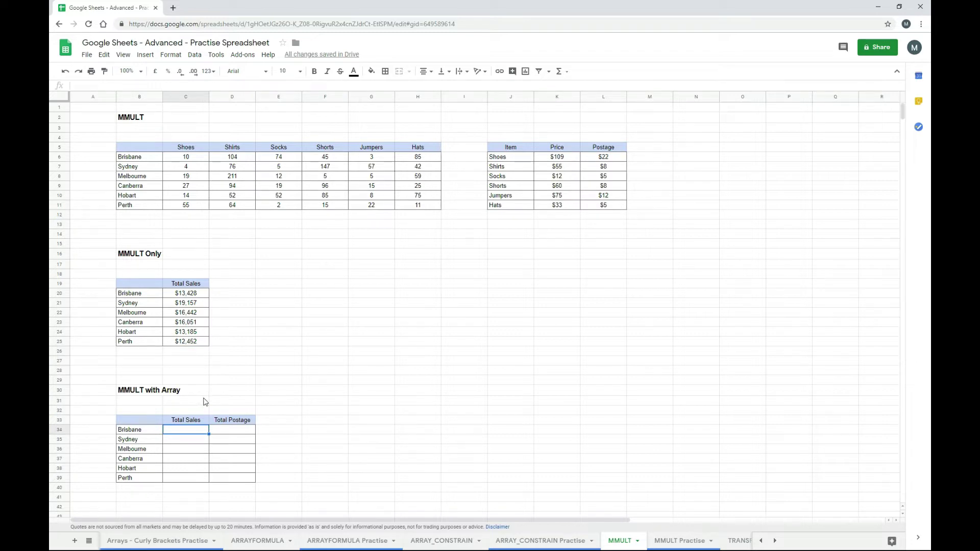
text(=)
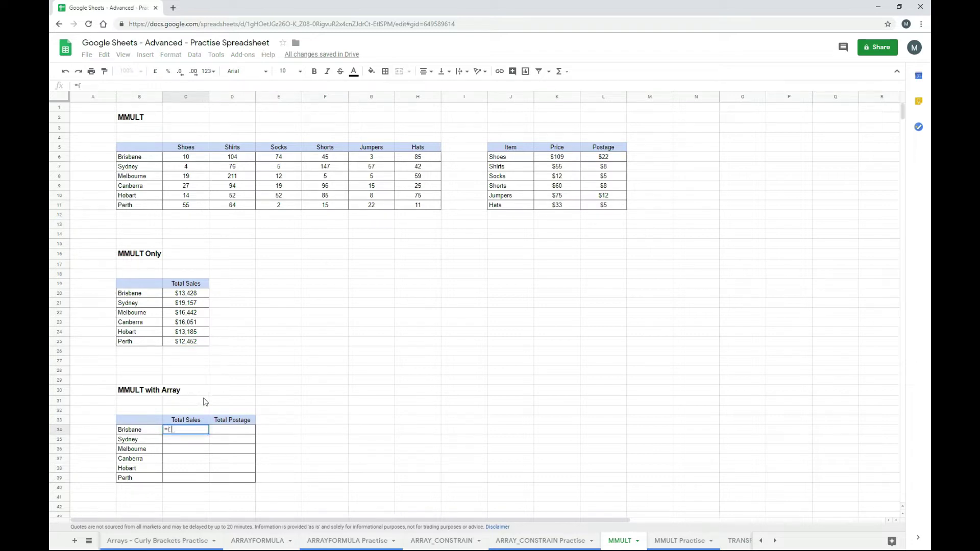
text({mmul)
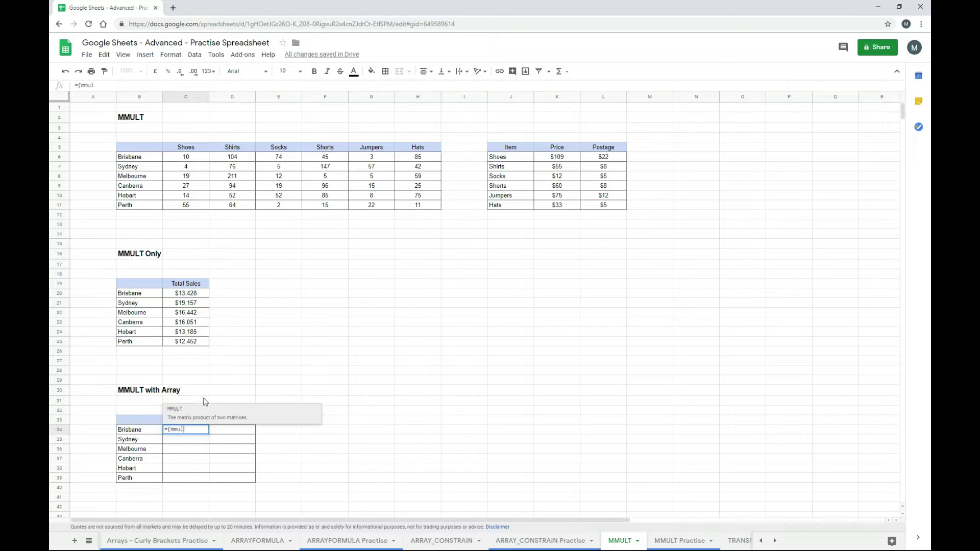
text(t()
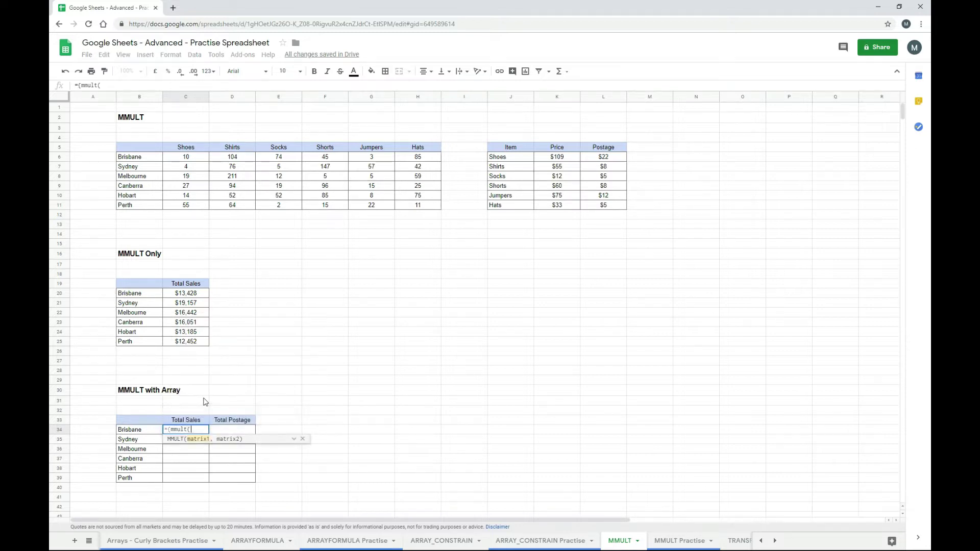
drag(193, 157, 416, 207)
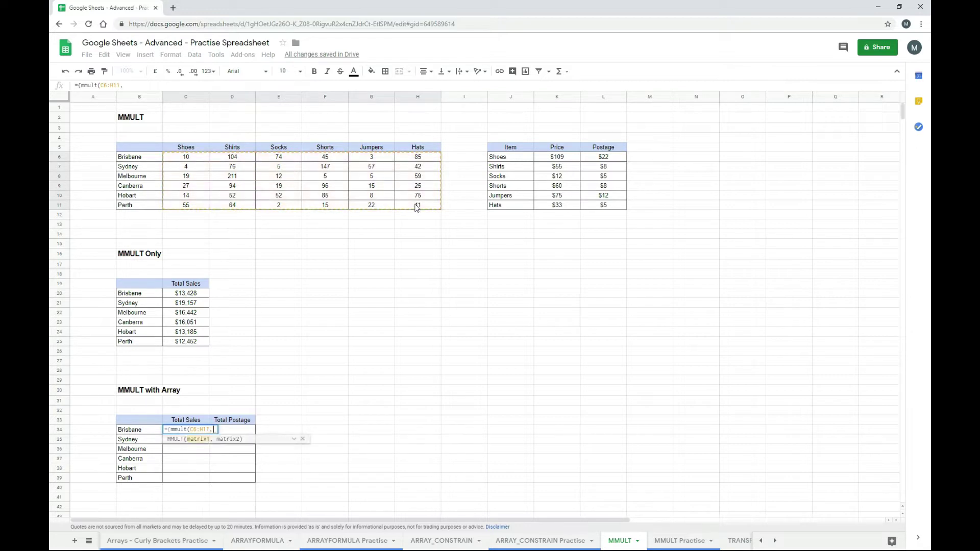
text(,)
drag(544, 158, 601, 206)
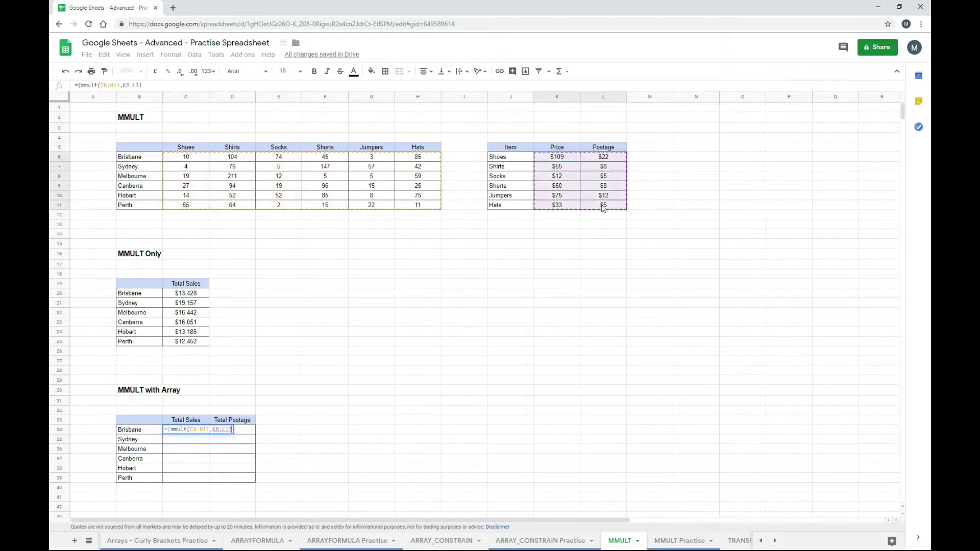
text())
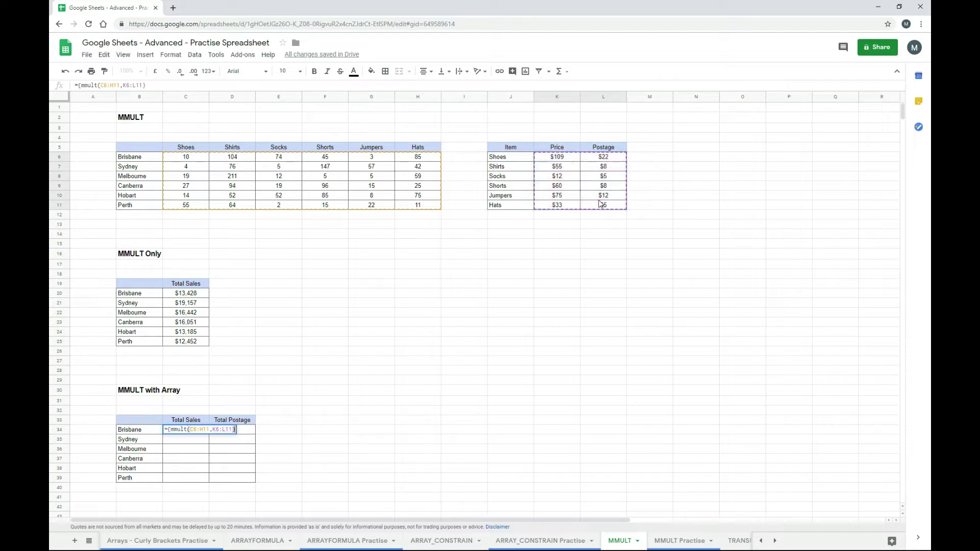
text(})
key(Return)
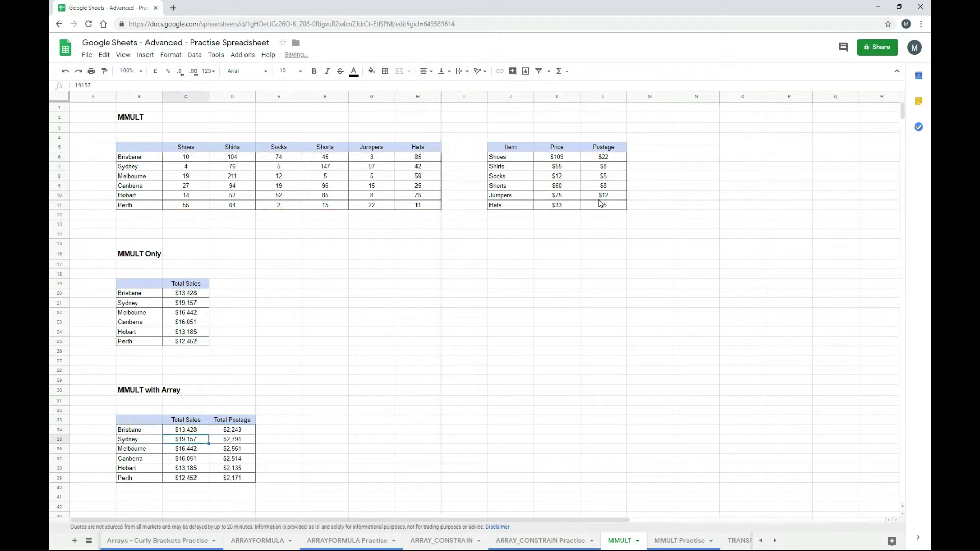
- Review the C34 formula and the Total Sales and Total Postage results down to Perth
key(Up)
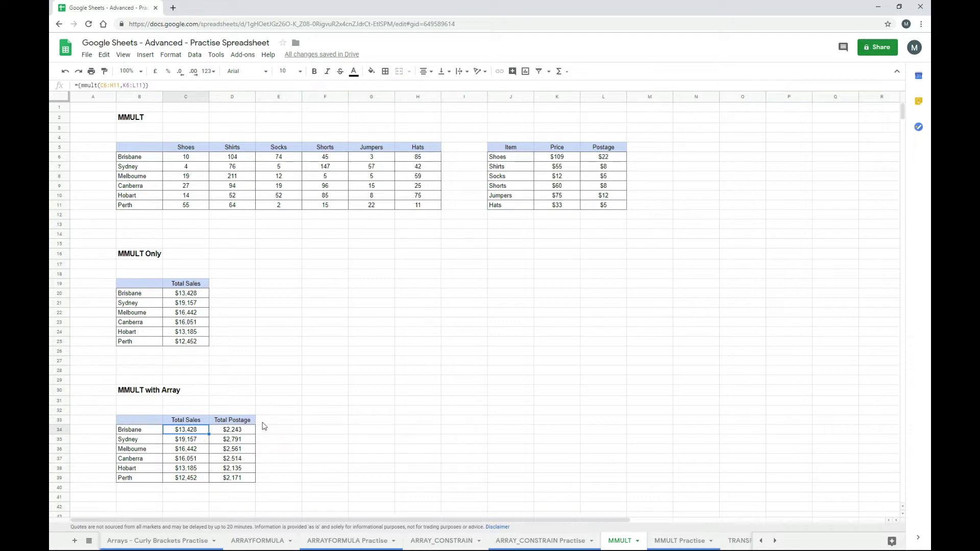
key(Right)
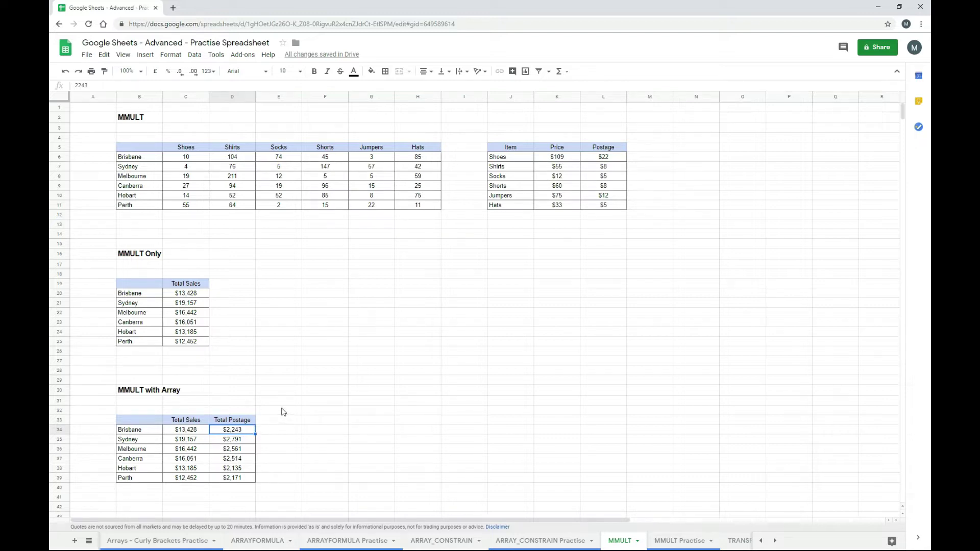
key(Left)
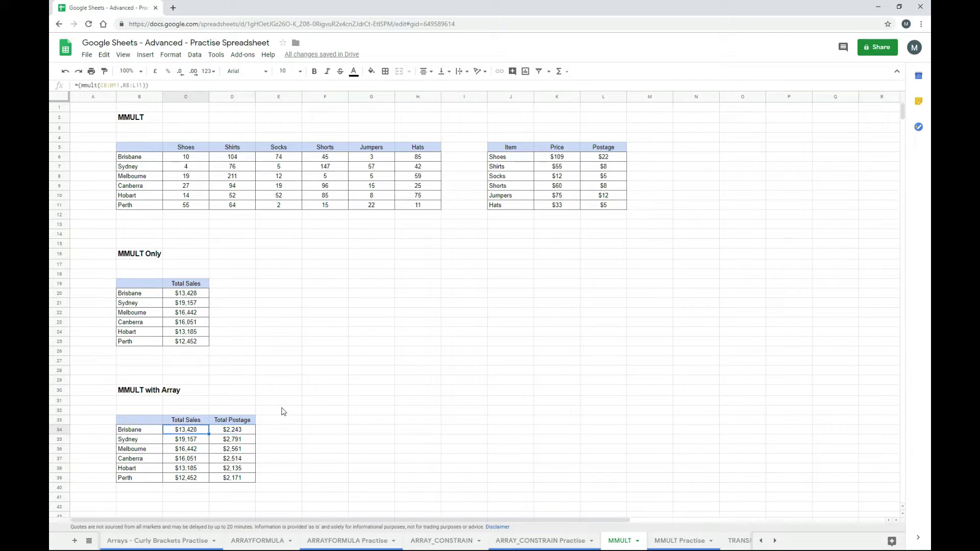
click(124, 86)
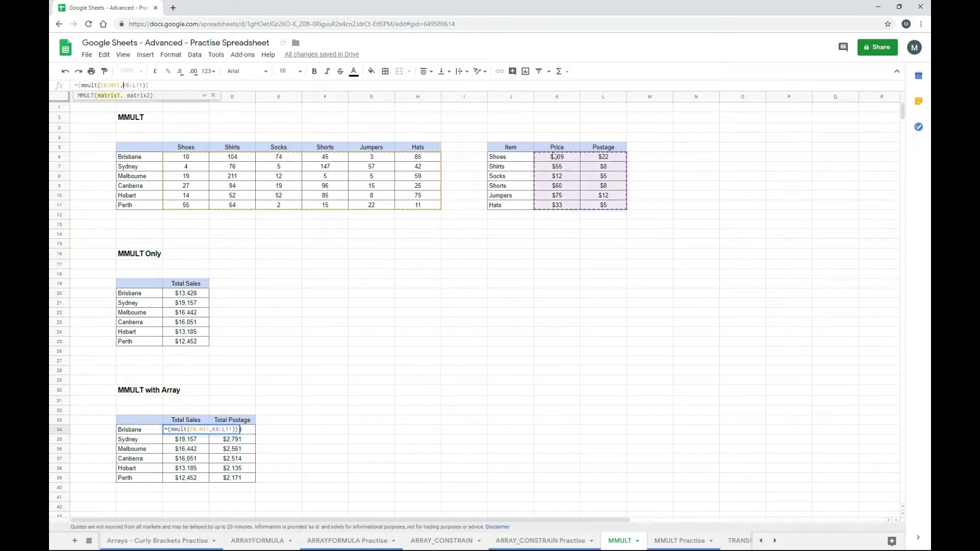
key(Escape)
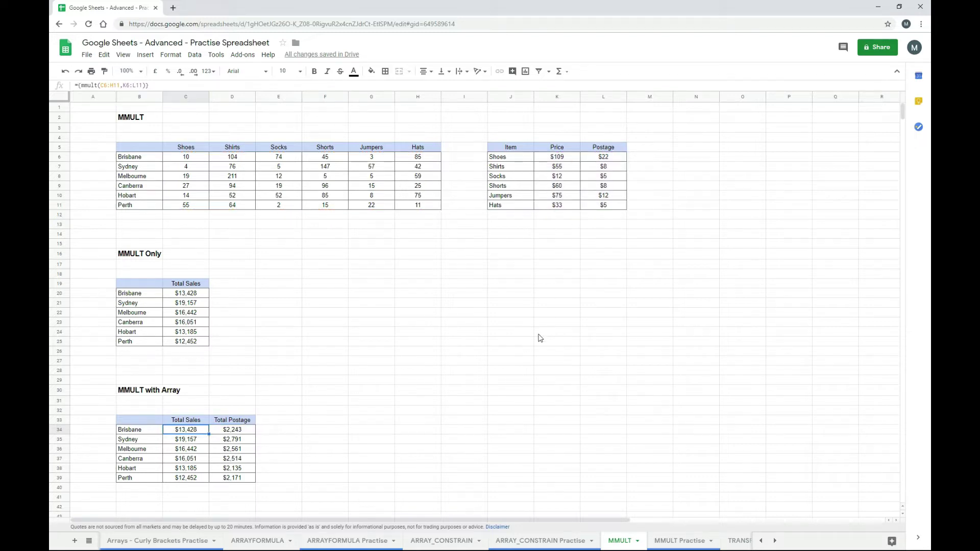
key(Down)
key(Up)
key(Right)
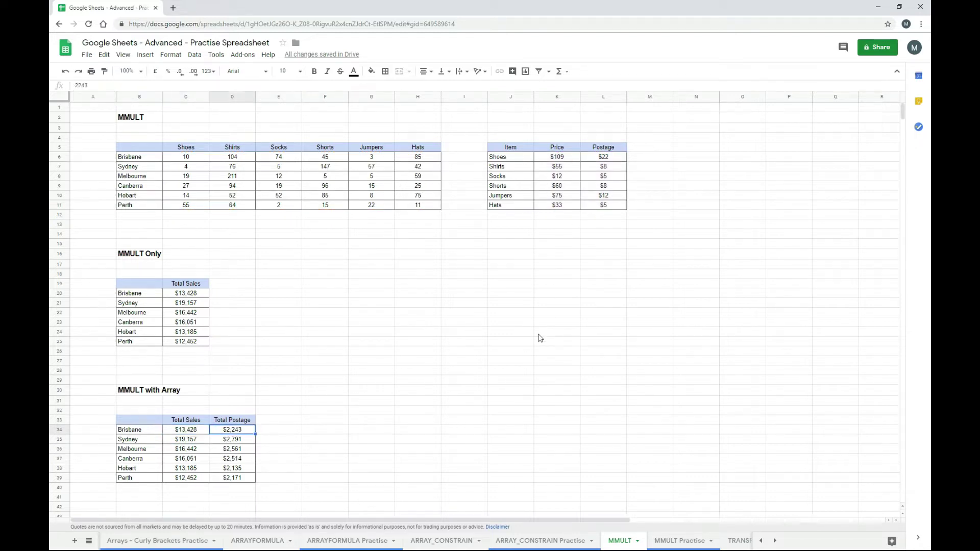
key(Down)
key(Down)
key(Down)
key(Down)
key(Down)
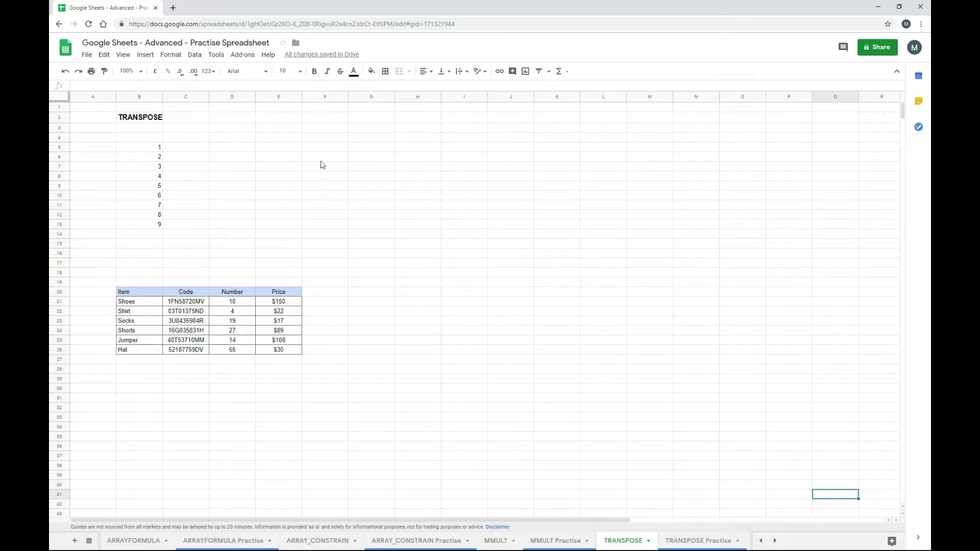
- Enter =TRANSPOSE(B5:B13) in E5 so the numbers 1 to 9 fill E5:M5
click(285, 149)
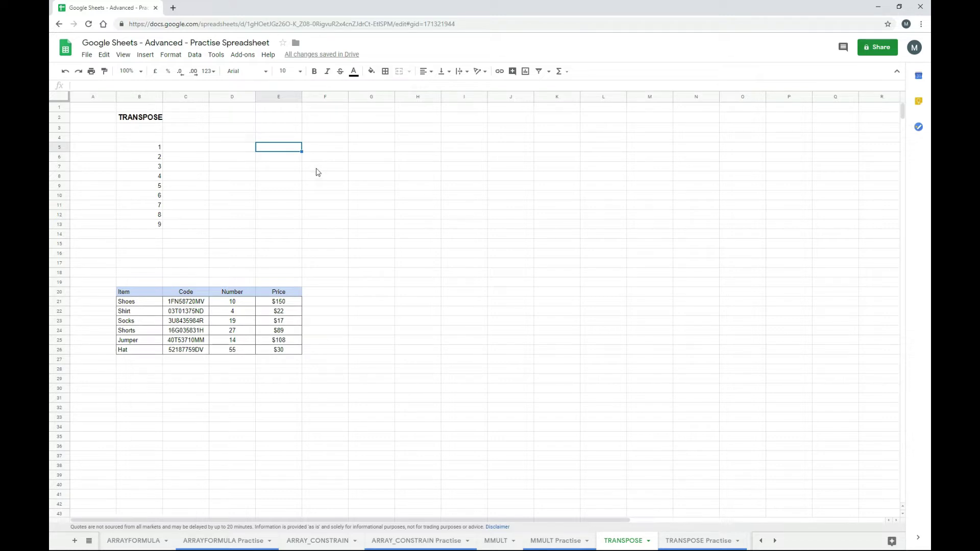
text(=)
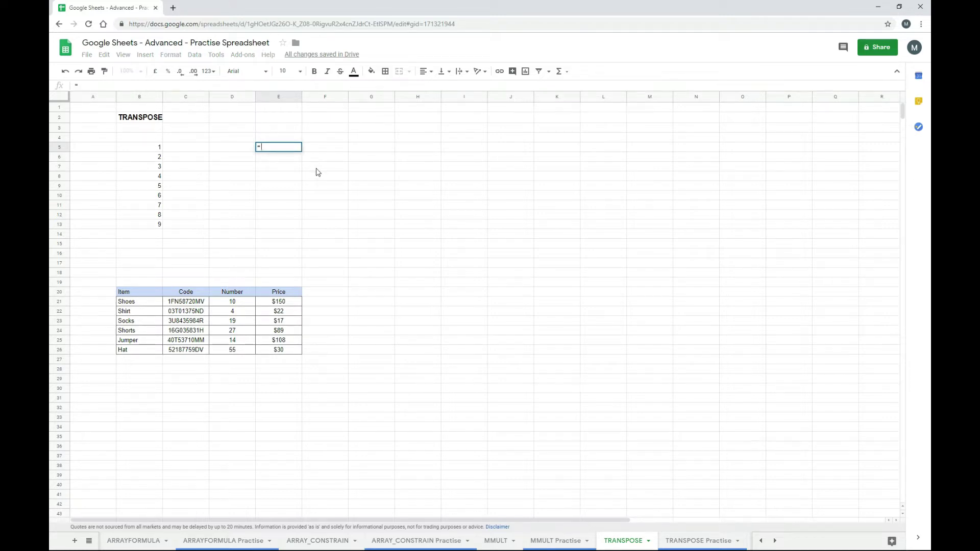
text(tran)
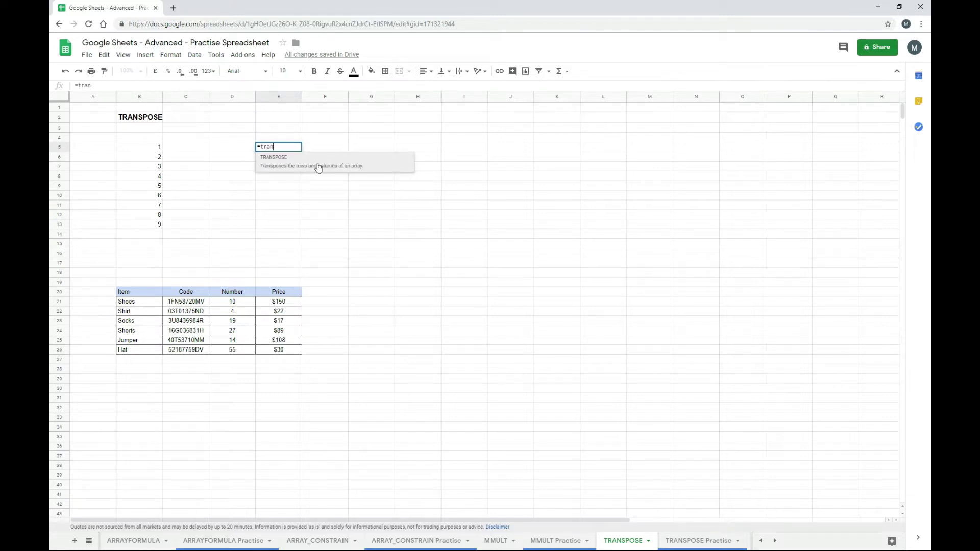
click(318, 167)
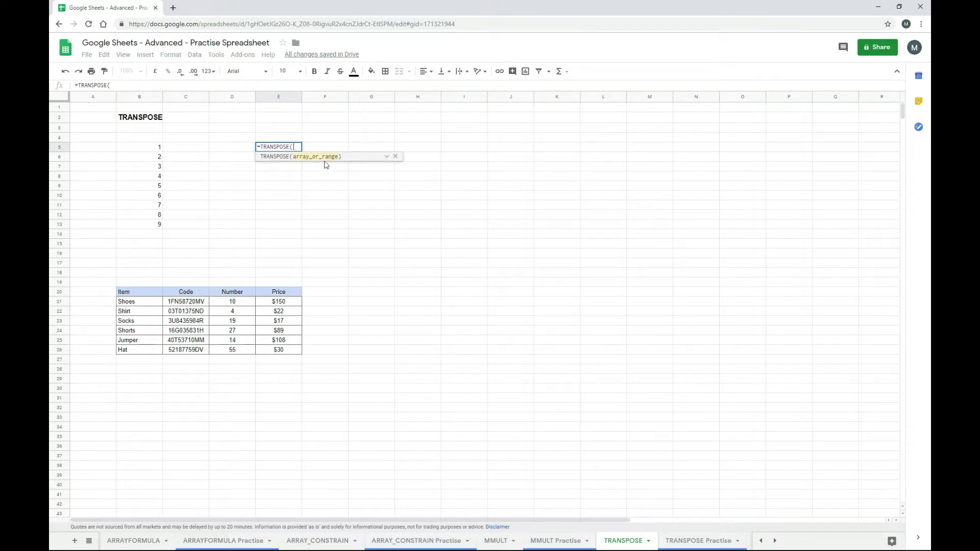
drag(156, 152, 150, 225)
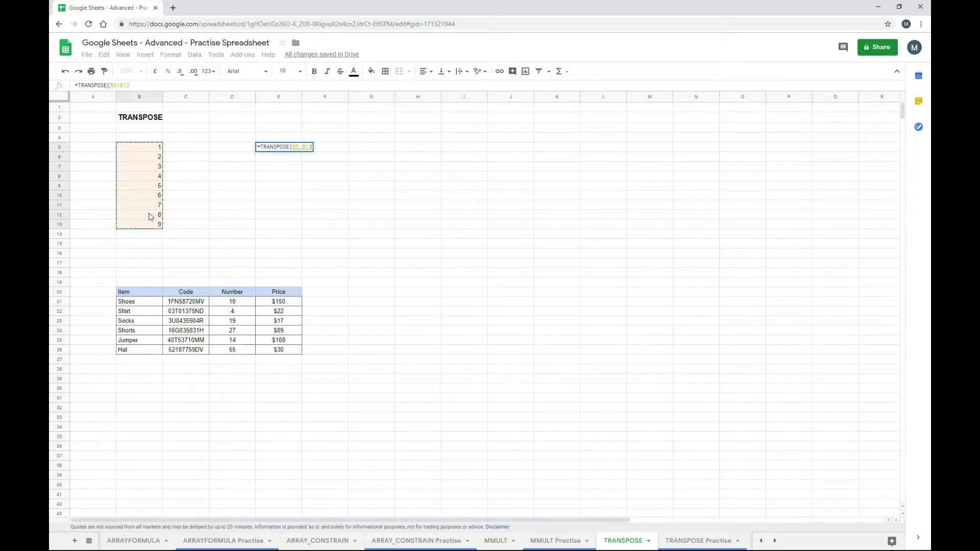
text())
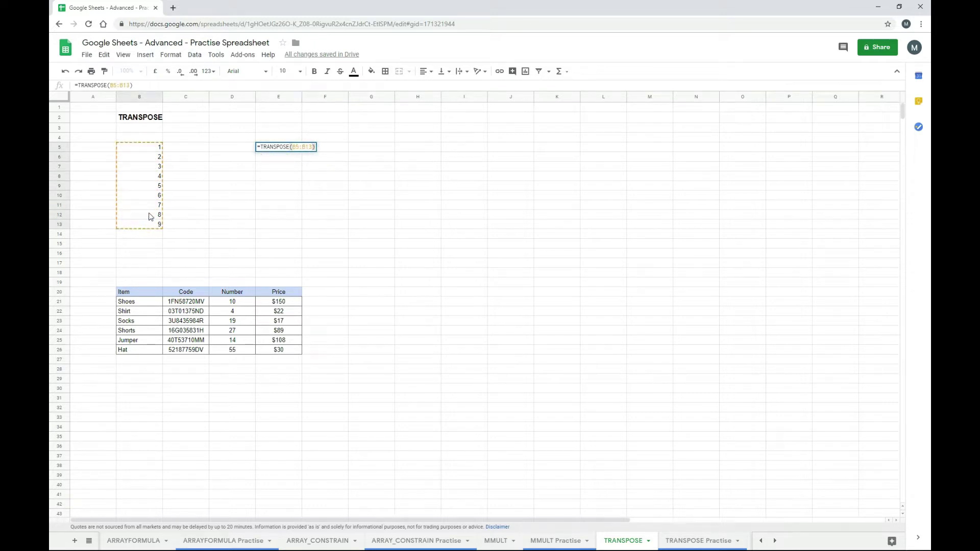
key(Return)
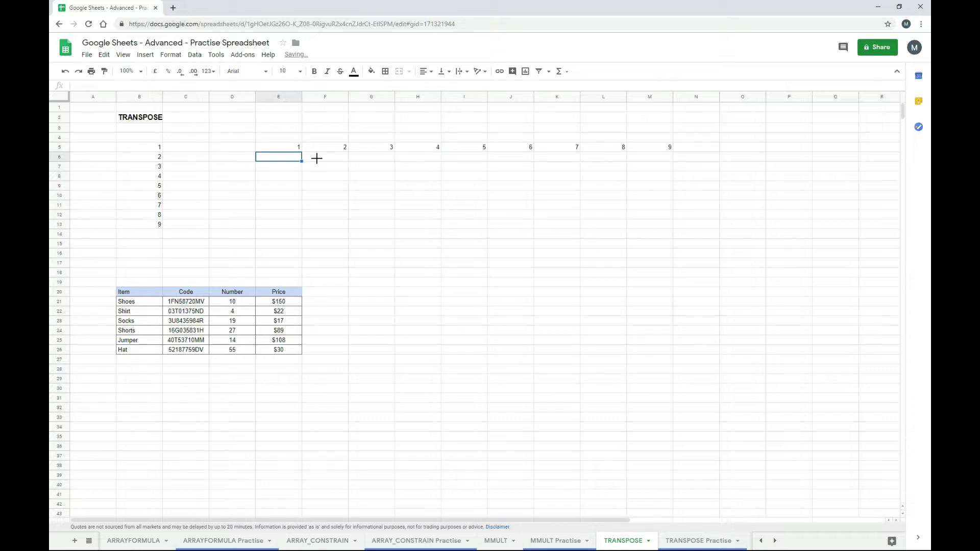
click(292, 149)
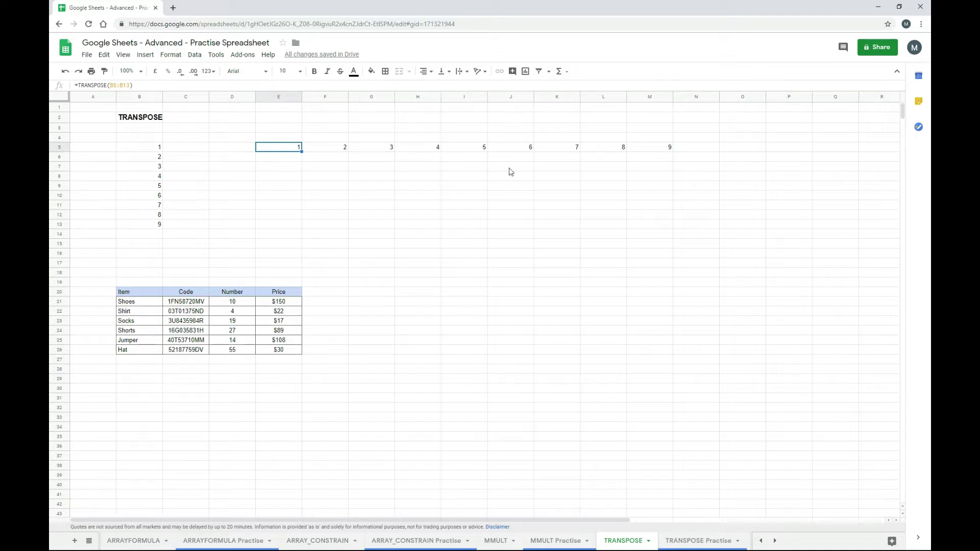
key(Right)
key(Right)
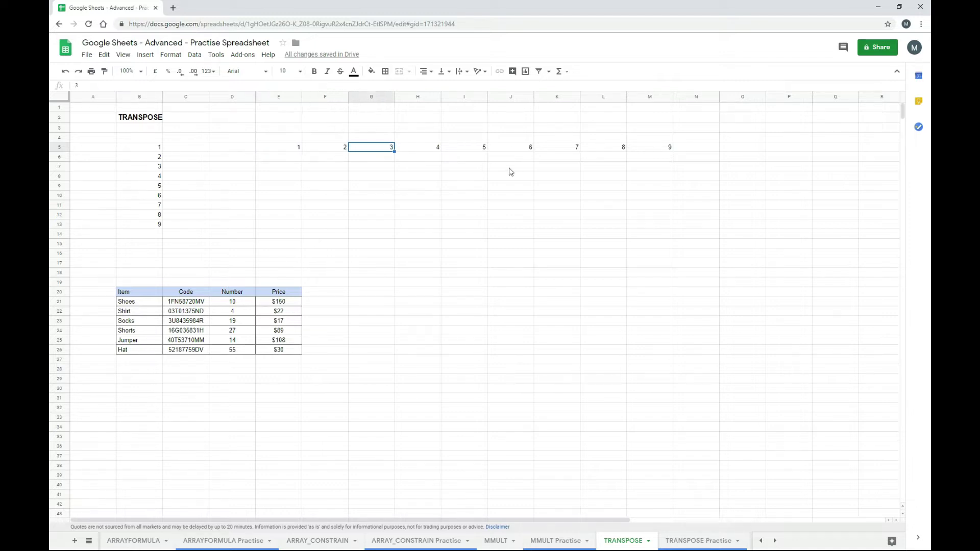
key(Left)
key(Left)
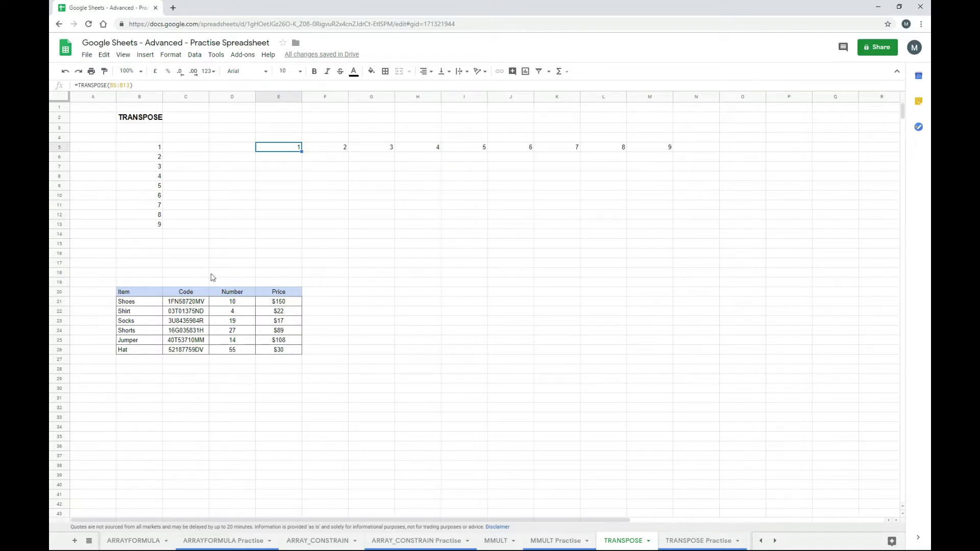
click(377, 297)
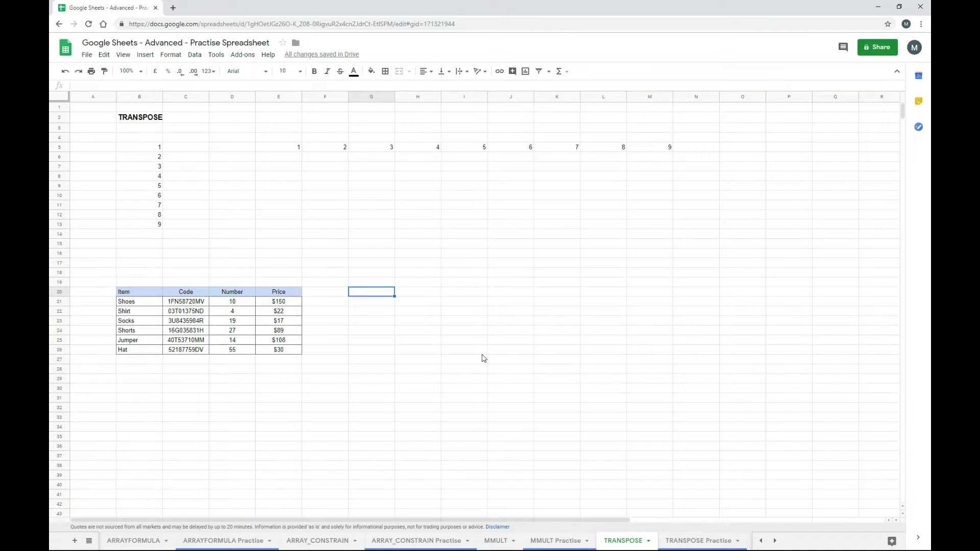
- Enter =TRANSPOSE(B20:E26) in G20 to transpose the Item, Code, Number and Price table
text(=tra)
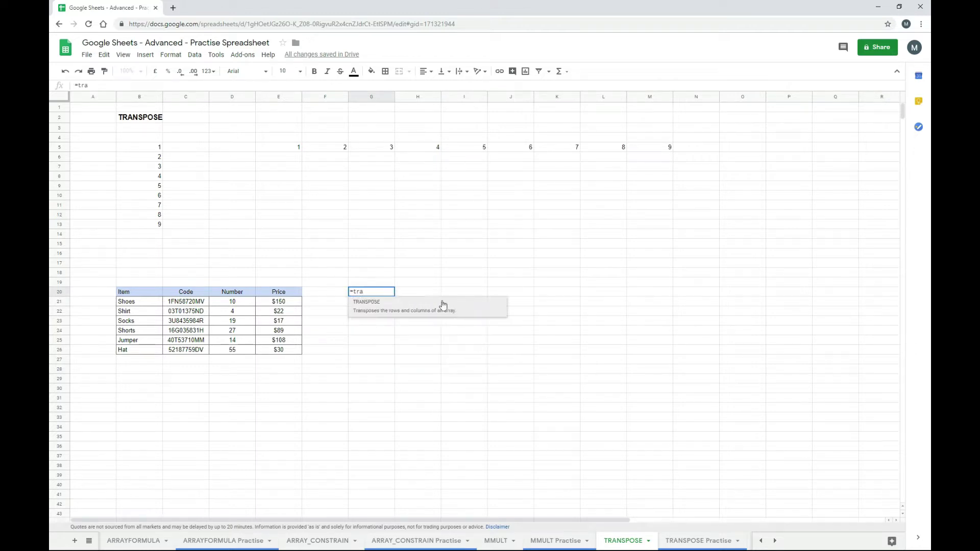
click(442, 306)
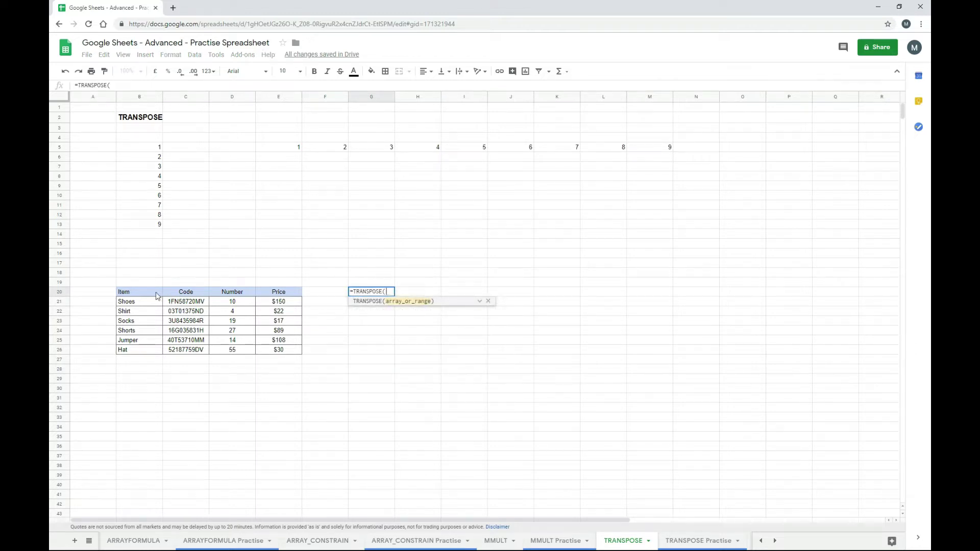
drag(156, 293, 277, 353)
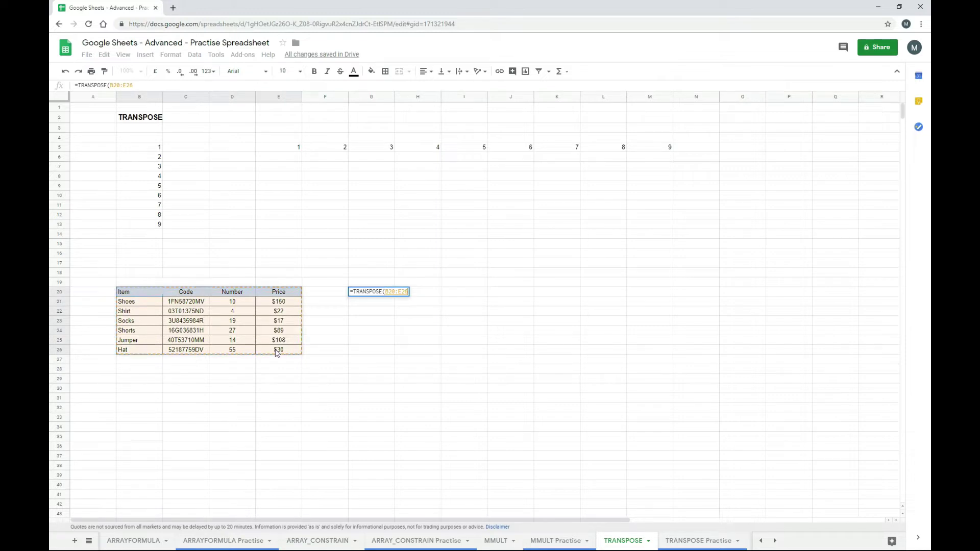
text())
key(Return)
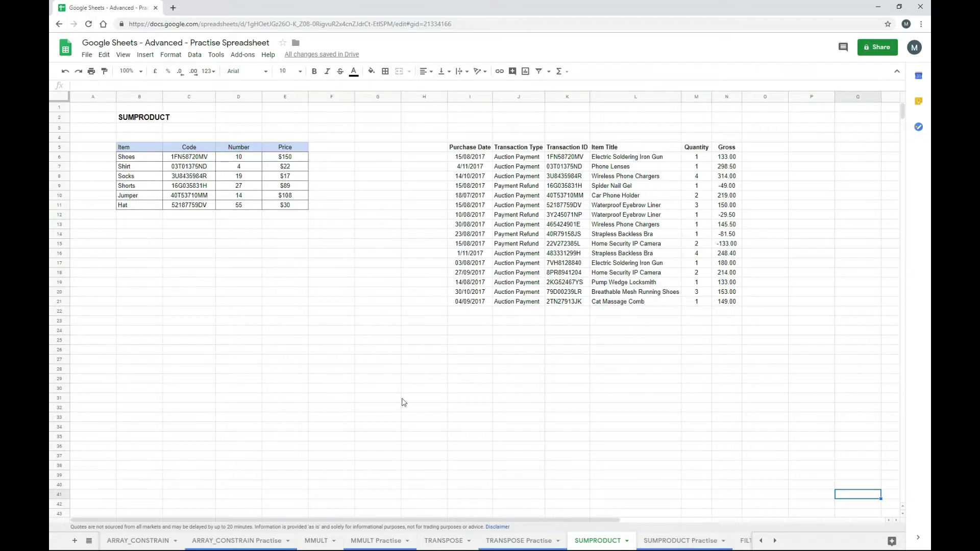
- Enter =SUMPRODUCT(D6:D11,E6:E11) in E14 to total Number times Price as 7476
click(290, 238)
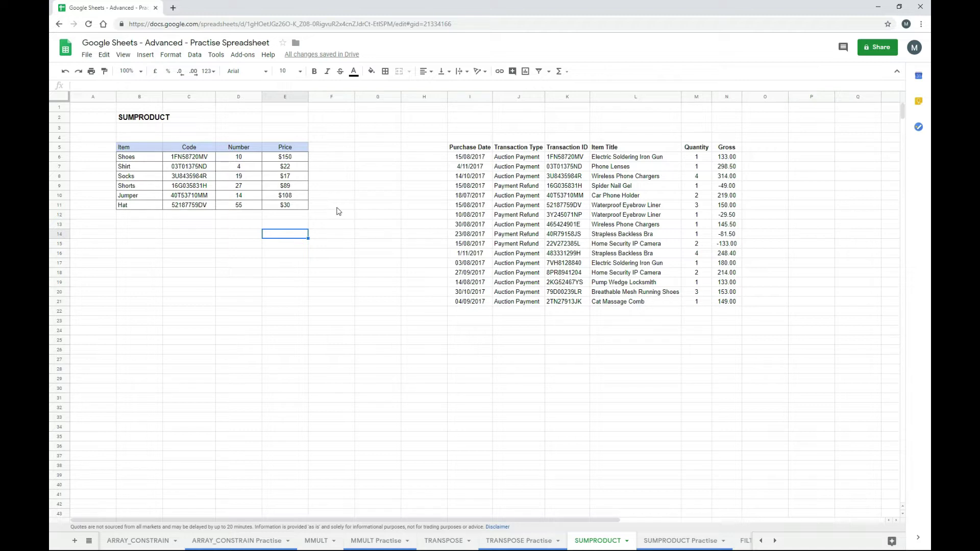
text(=sum)
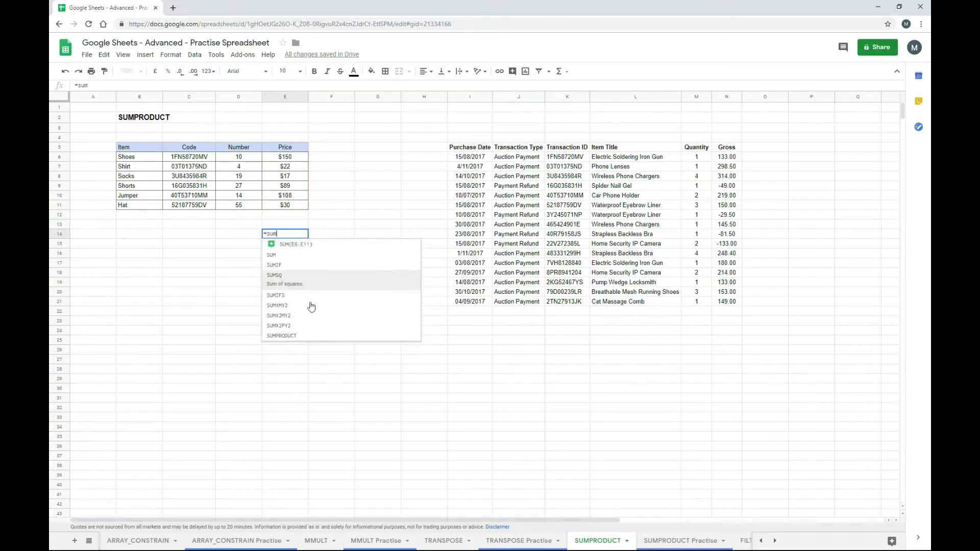
click(307, 339)
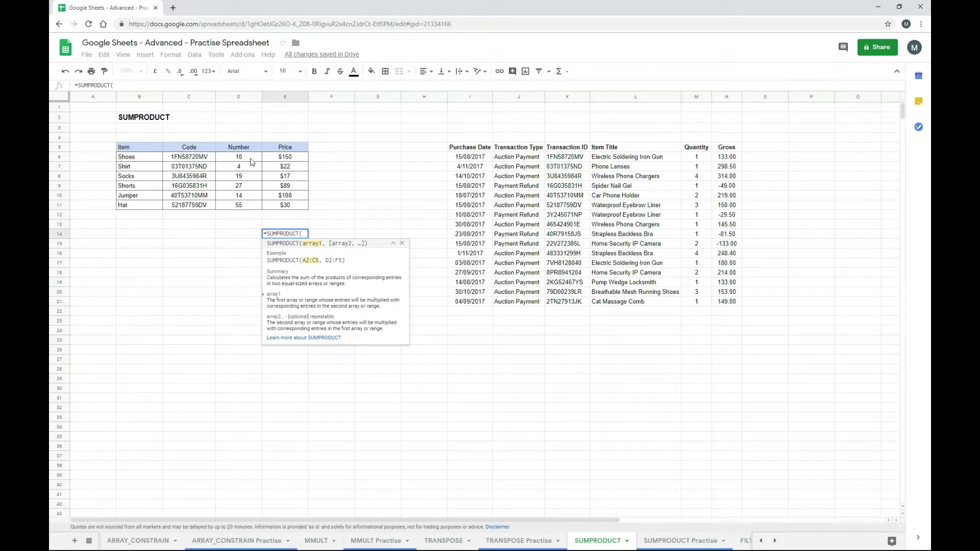
drag(250, 160, 245, 209)
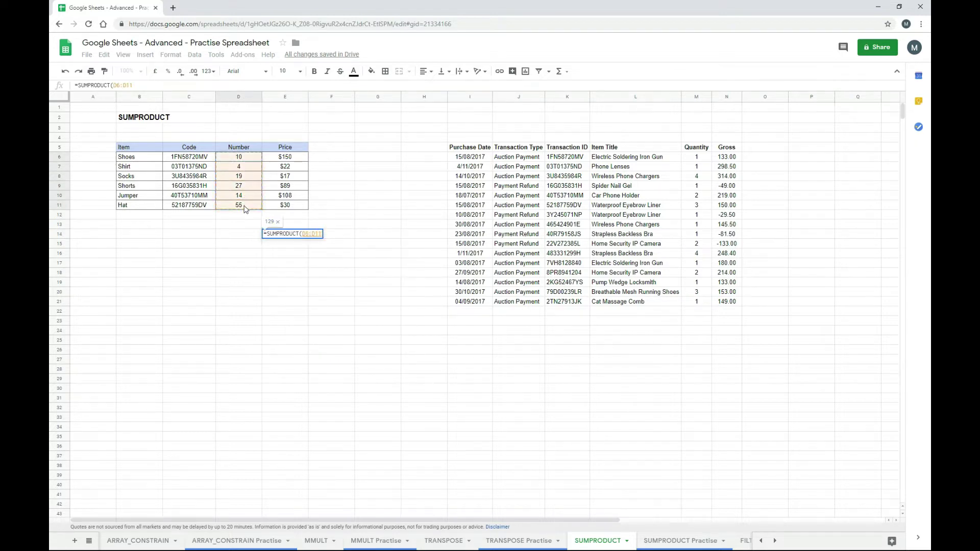
text(,)
drag(286, 157, 284, 206)
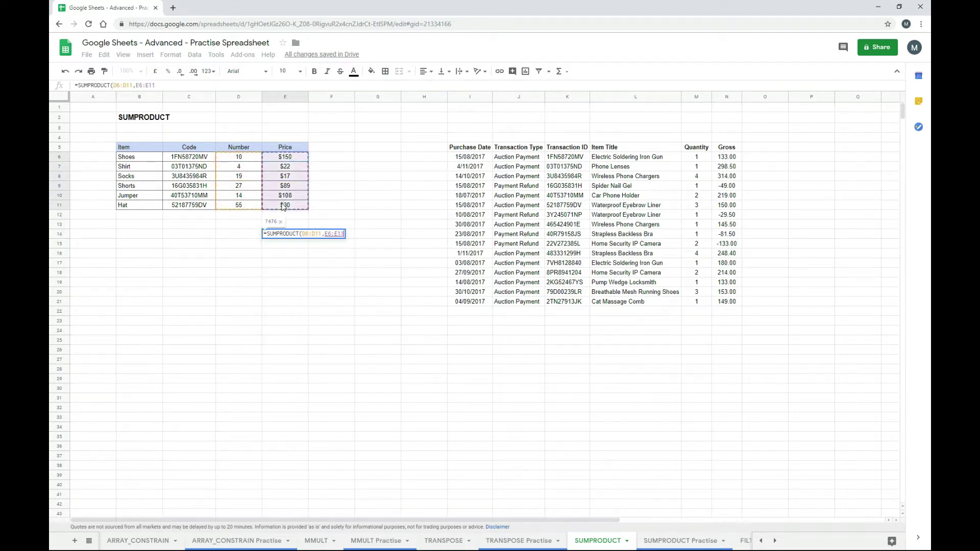
text())
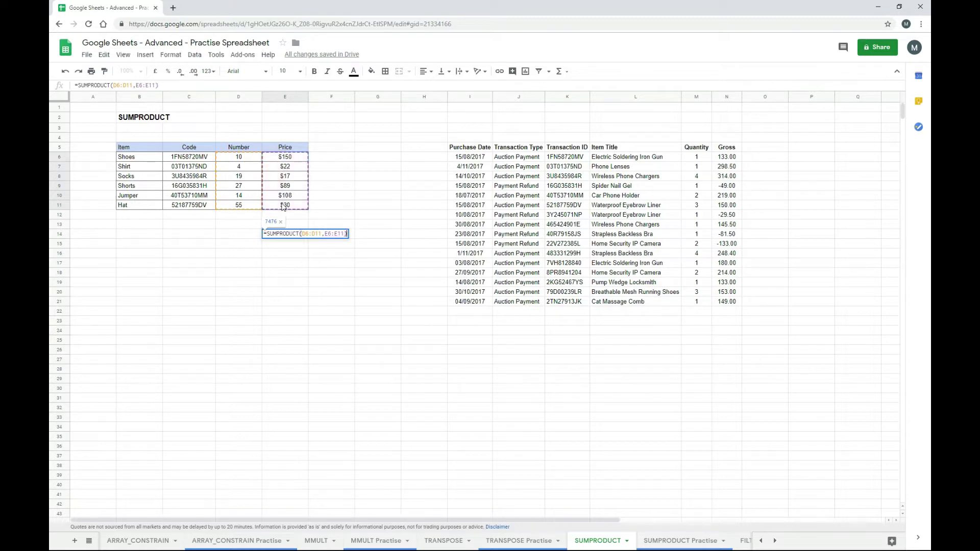
key(Return)
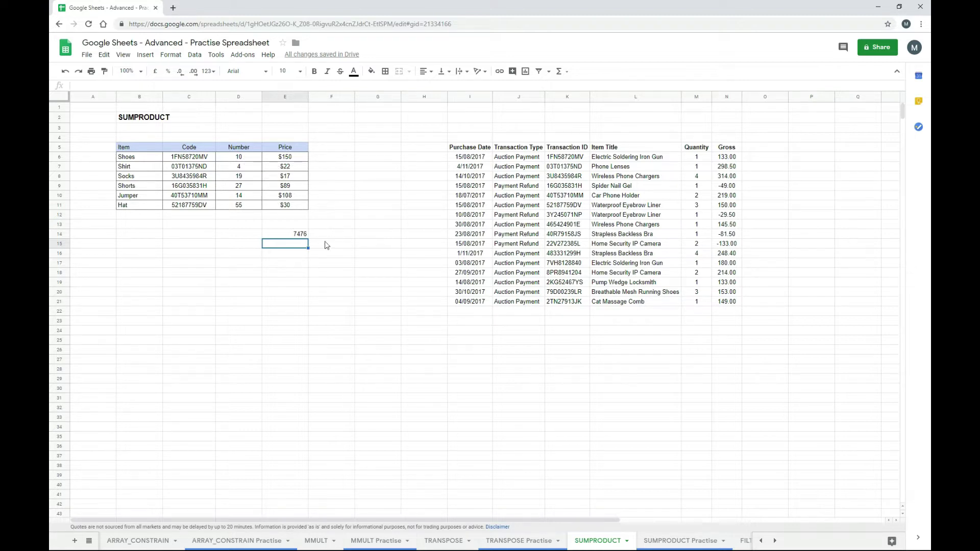
key(Up)
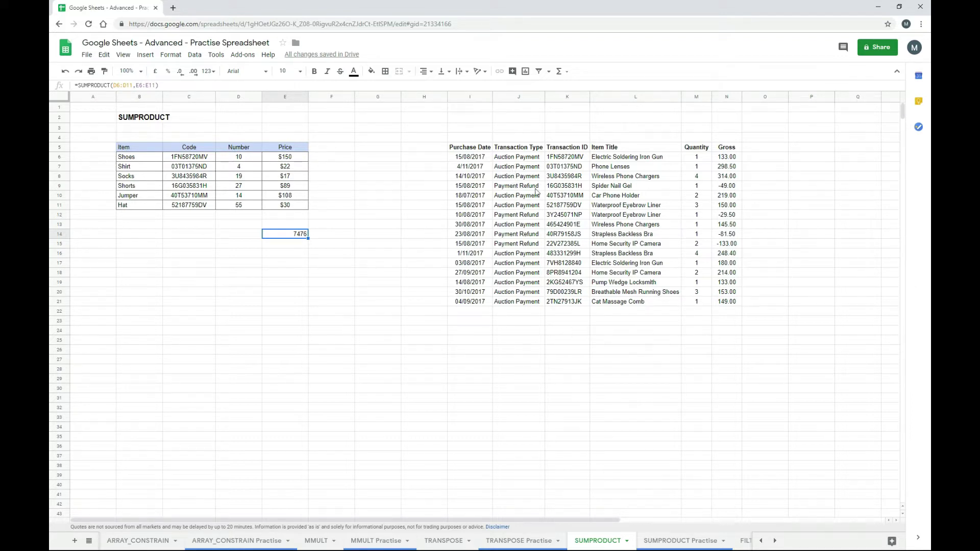
- Enter =SUMPRODUCT(($J$6:$J$21="Auction Payment")*N6:N21) in N23, returning 2337.4
click(725, 326)
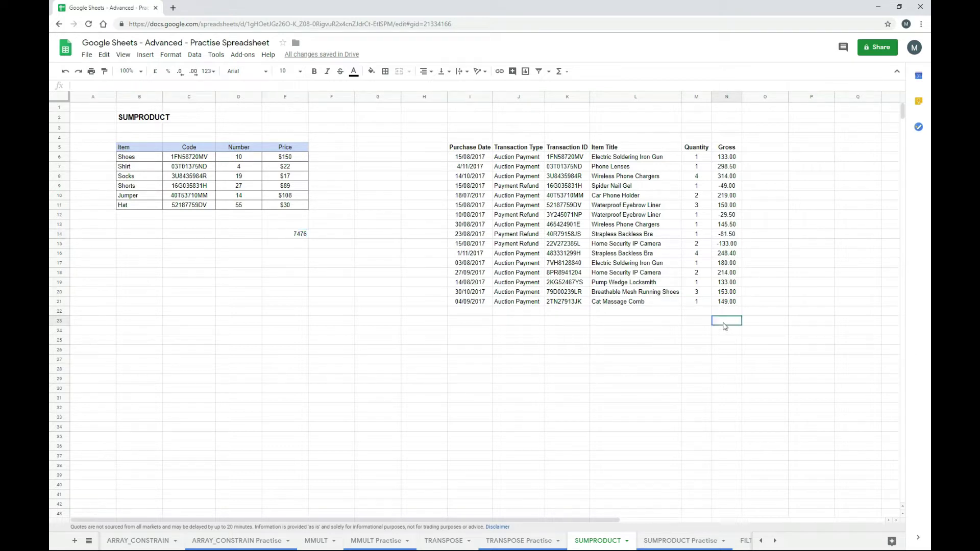
text(=sump)
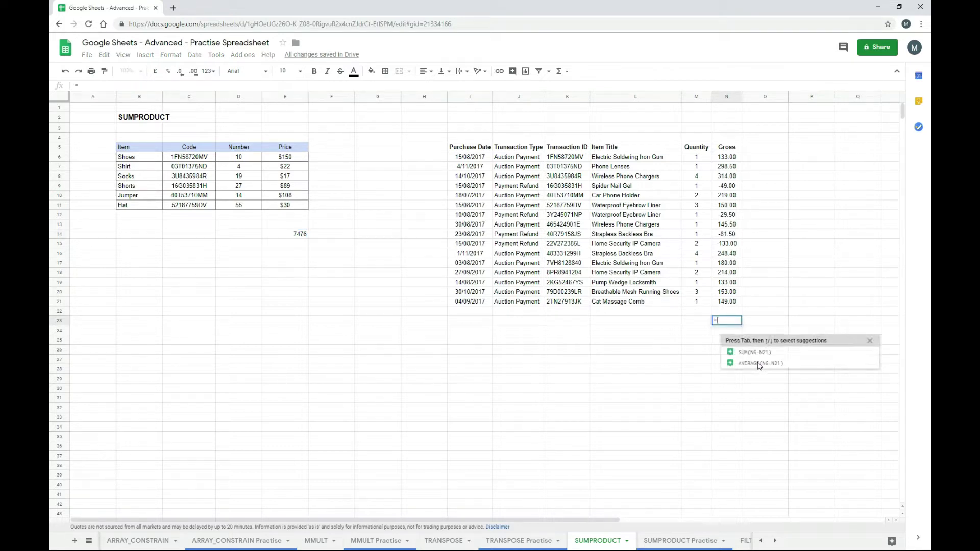
click(756, 346)
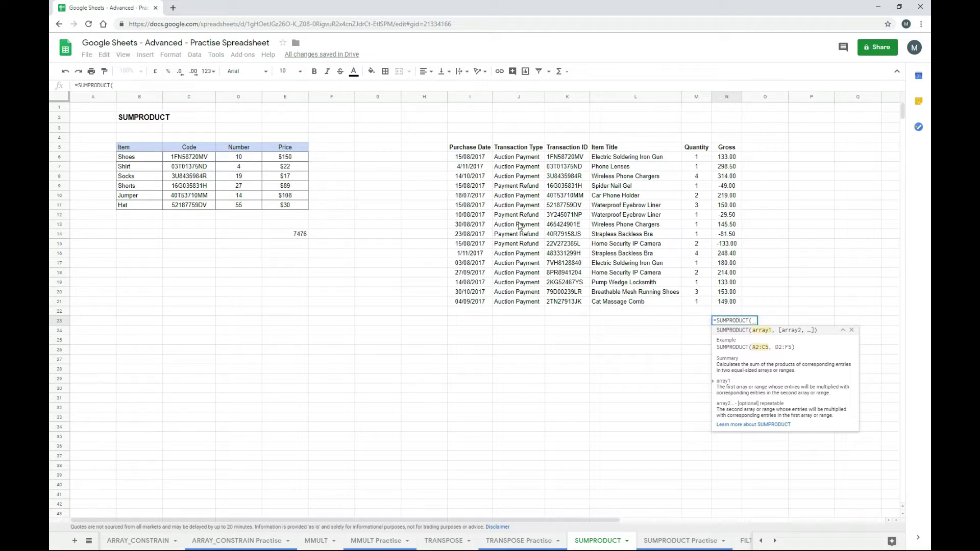
drag(513, 160, 516, 304)
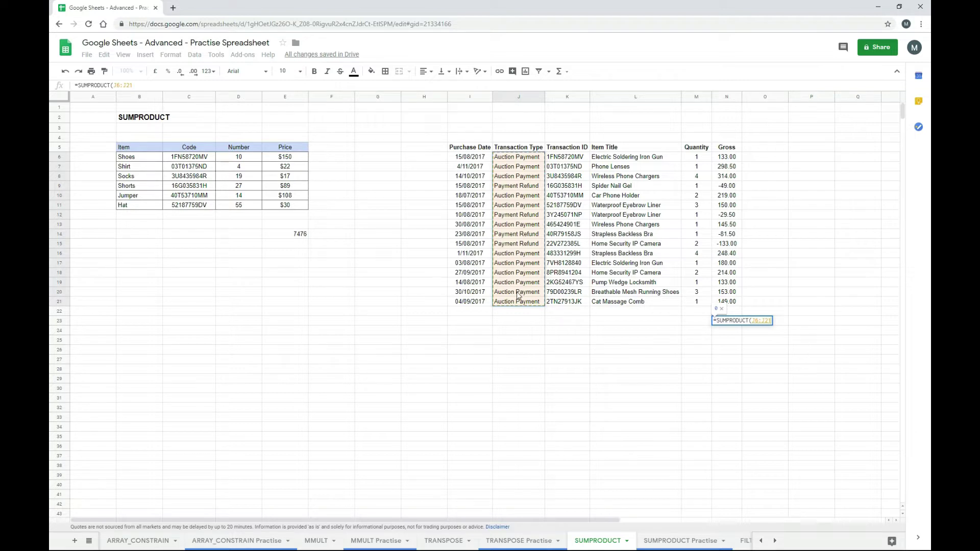
key(F4)
text(=)
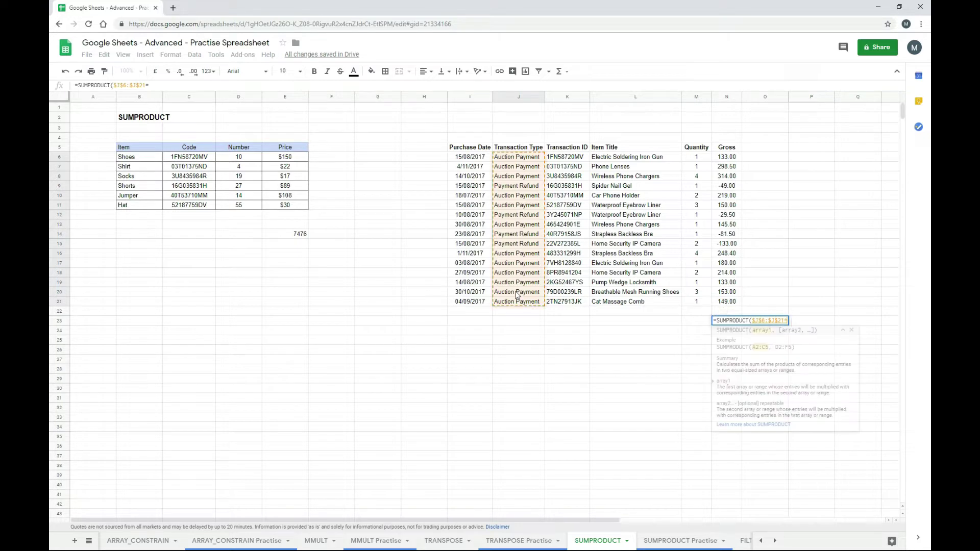
text(")
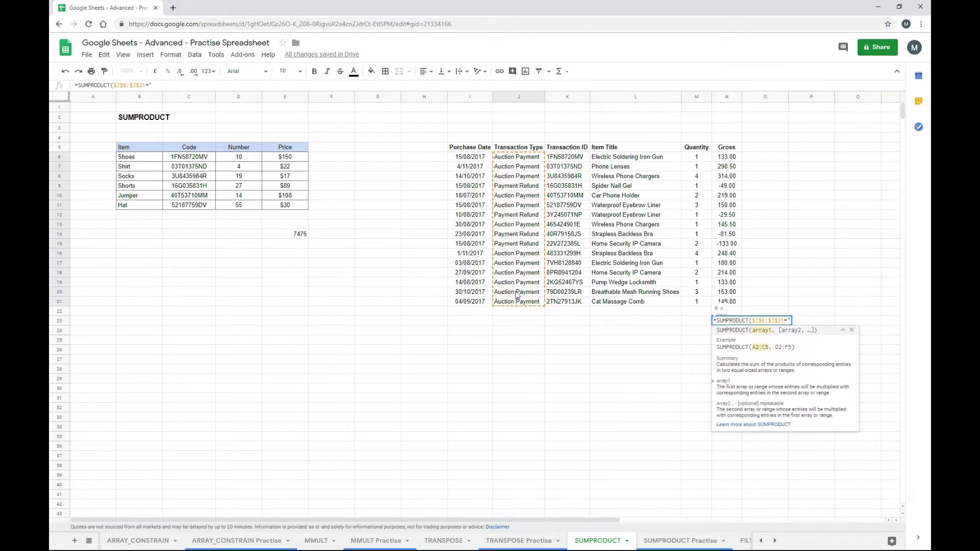
text(Auction Payment")
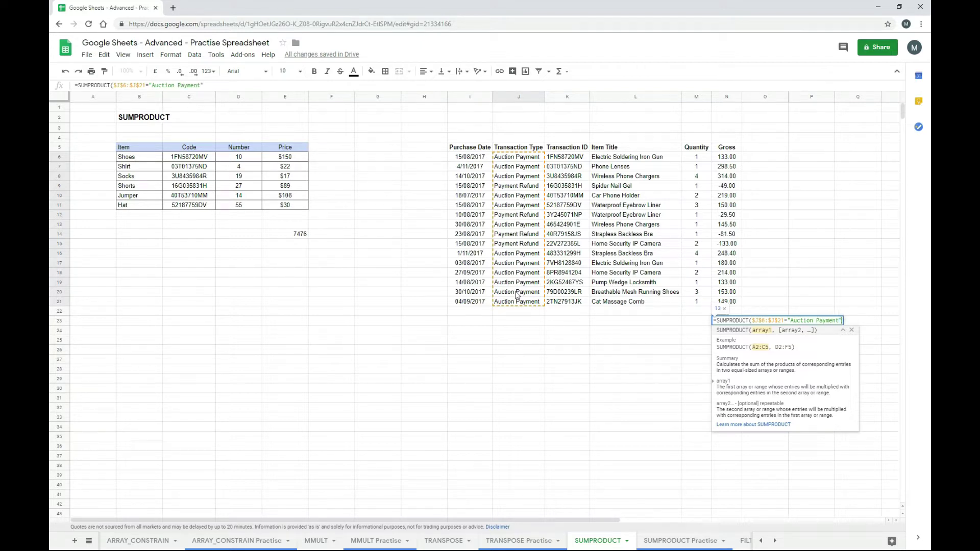
text()*)
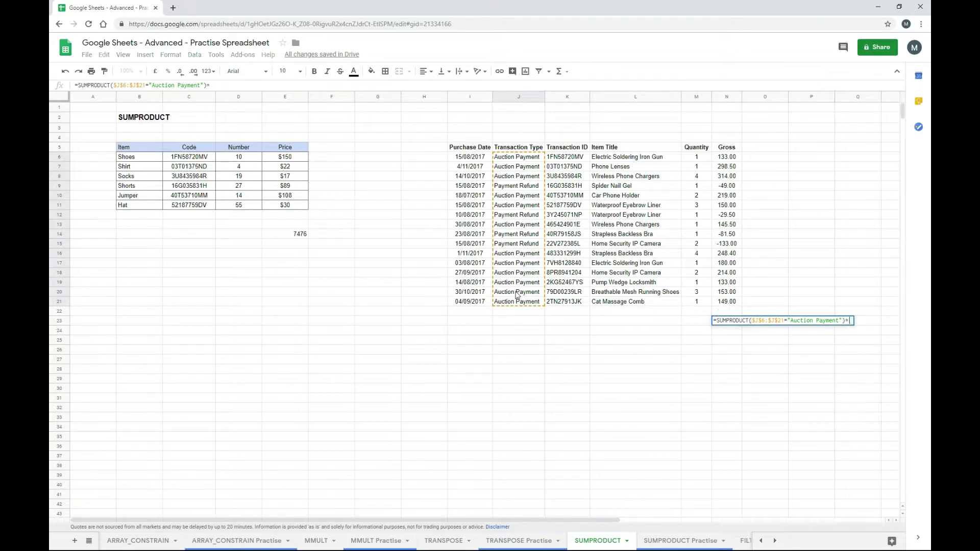
drag(734, 161, 730, 306)
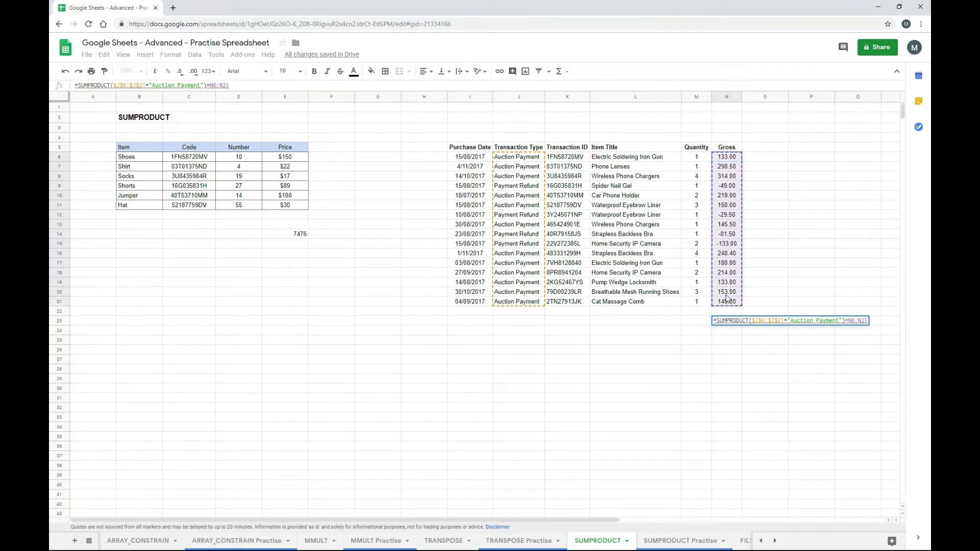
text())
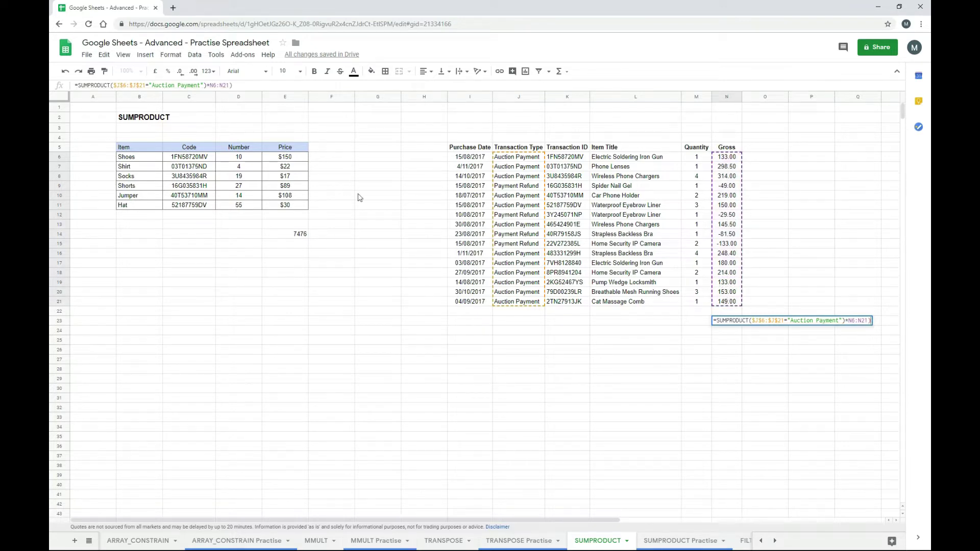
click(112, 85)
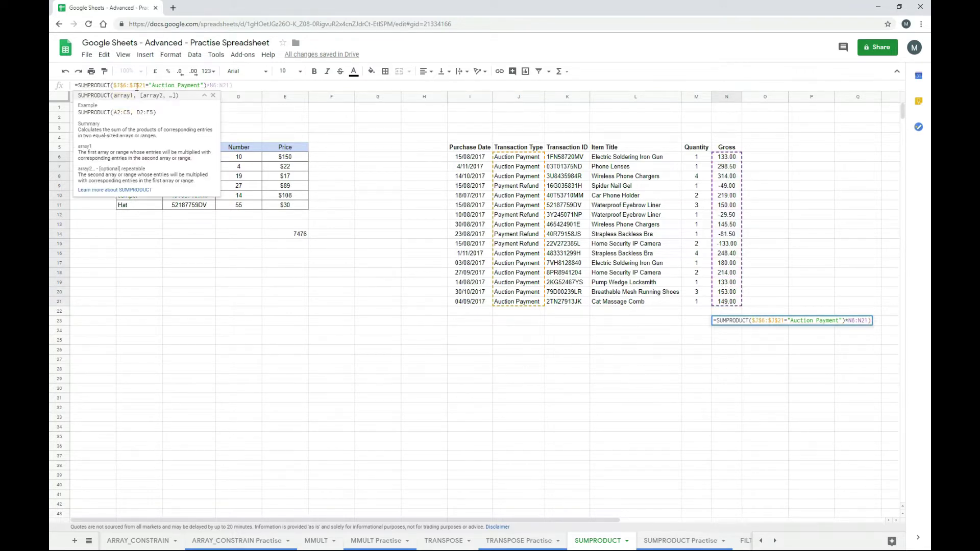
text(()
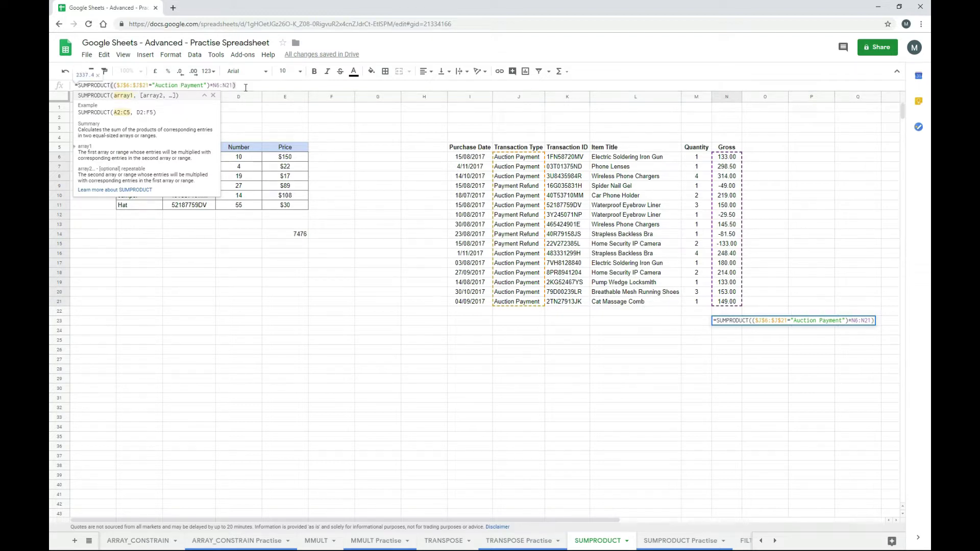
key(Return)
key(Up)
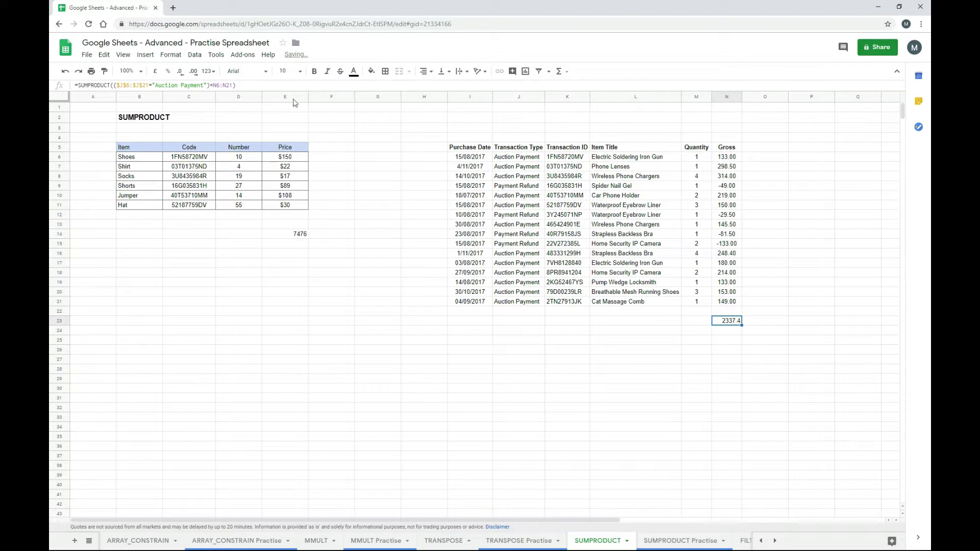
- Change N23's Gross range to absolute $N$6:$N$21 and copy the N23 formula
click(220, 85)
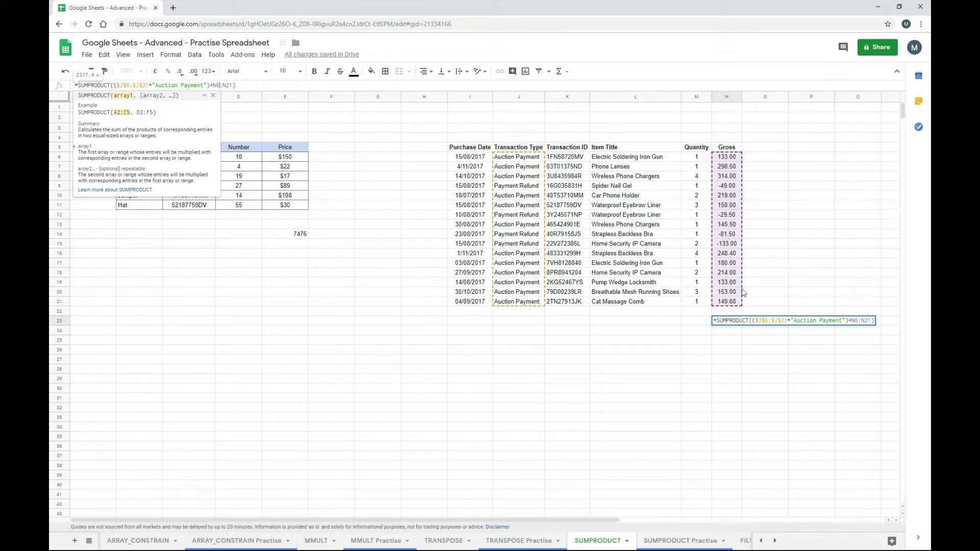
key(Escape)
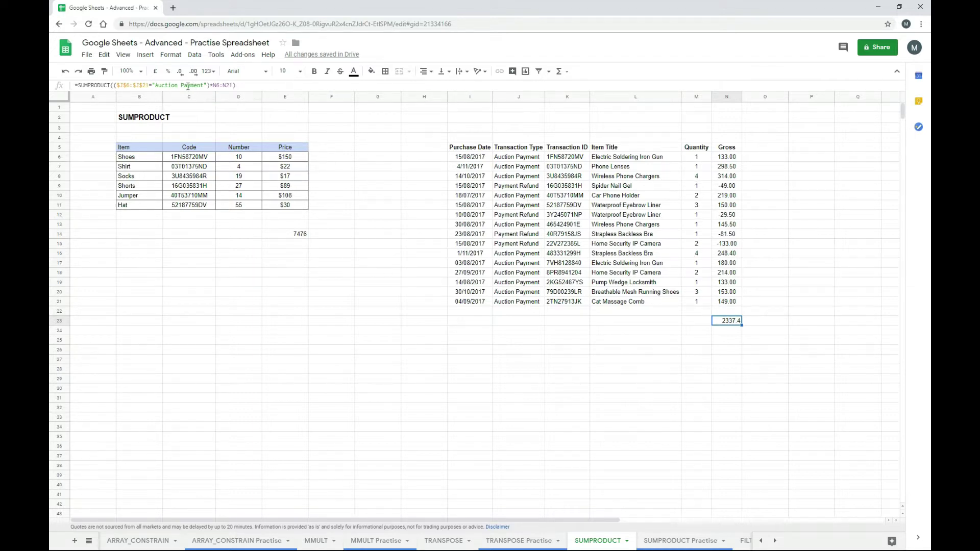
click(228, 85)
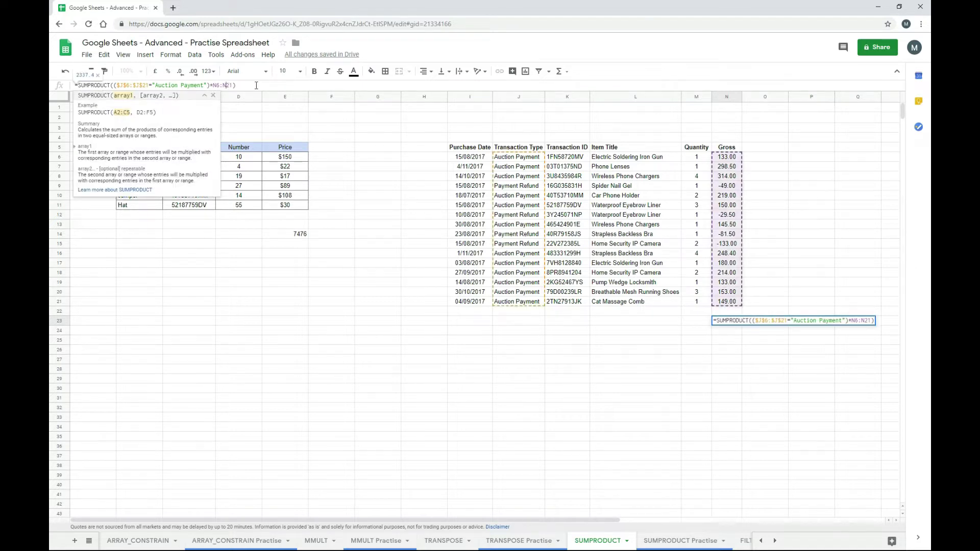
key(F4)
key(Return)
key(Up)
key(ctrl+c)
- Paste the Auction Payment gross formula into N25
key(Down)
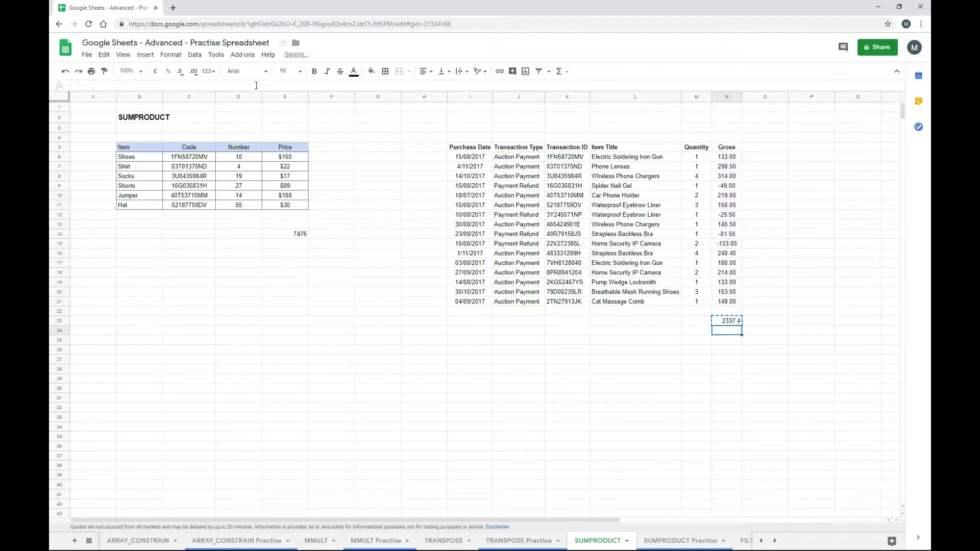
key(Down)
key(ctrl+v)
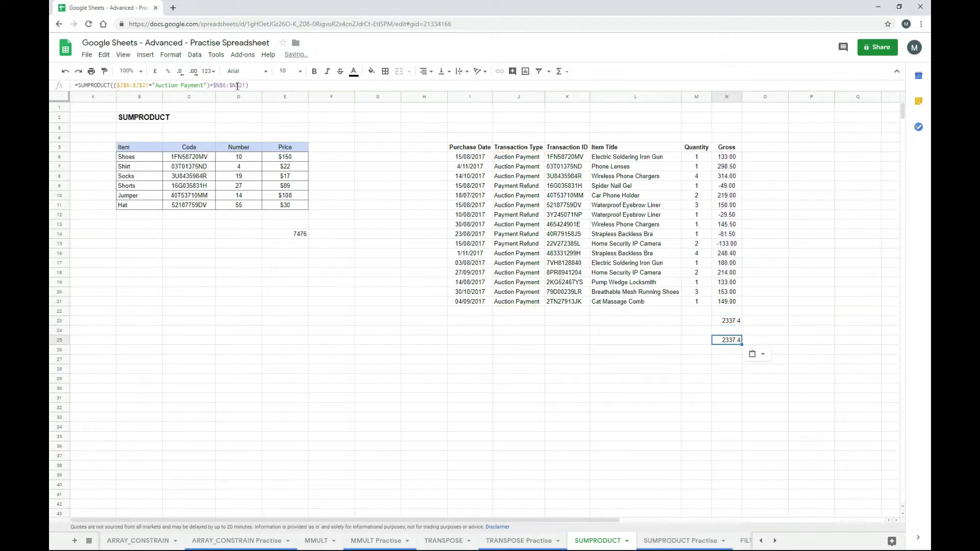
- Duplicate the condition-times-Gross expression as a second SUMPRODUCT argument in N25
click(237, 86)
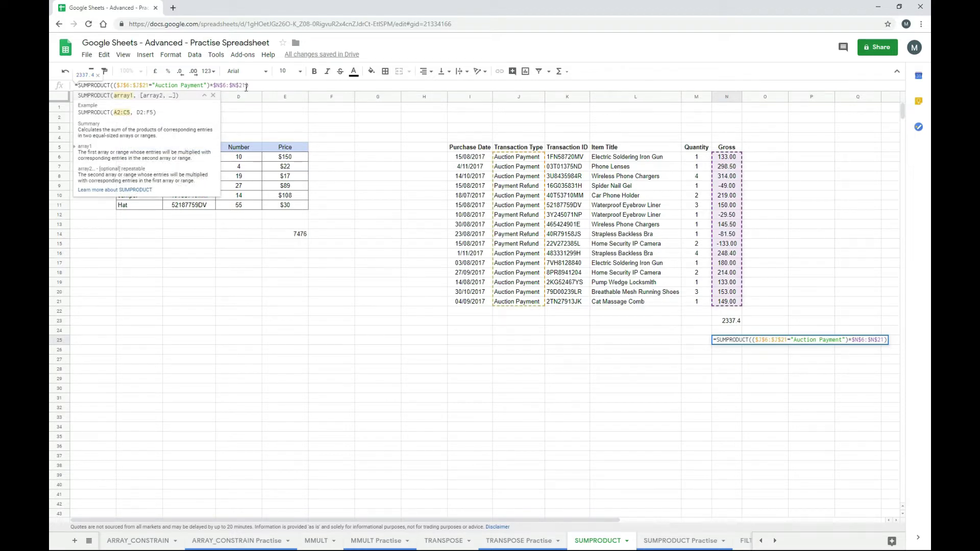
drag(246, 86, 113, 85)
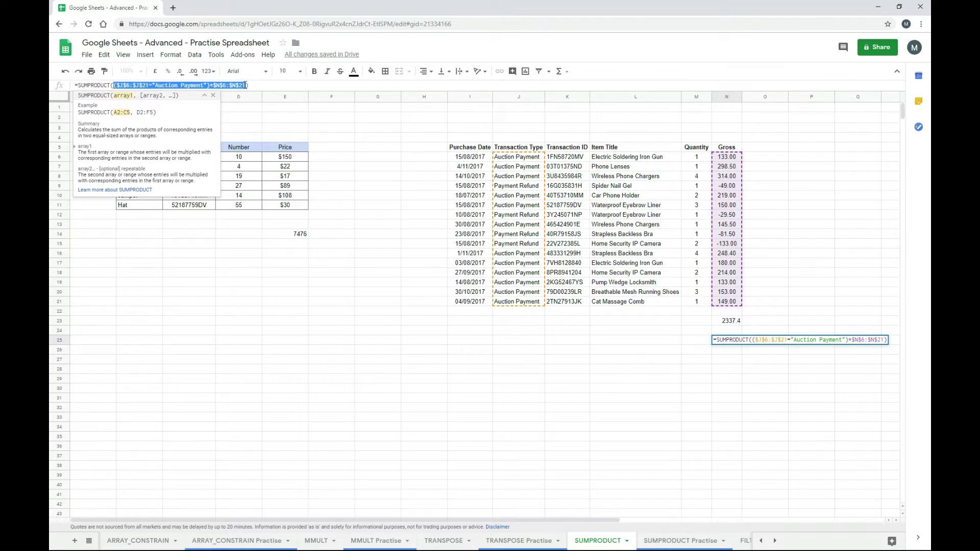
click(247, 85)
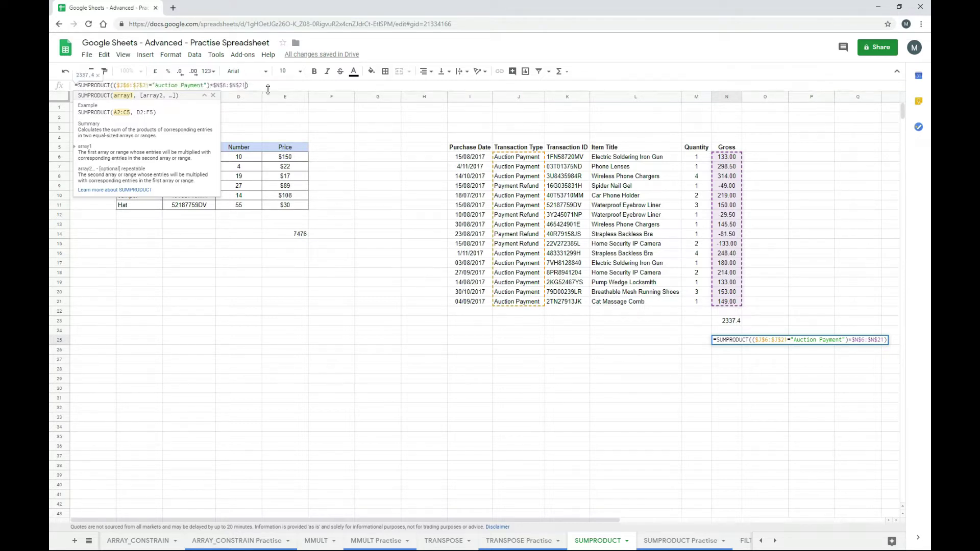
text(,)
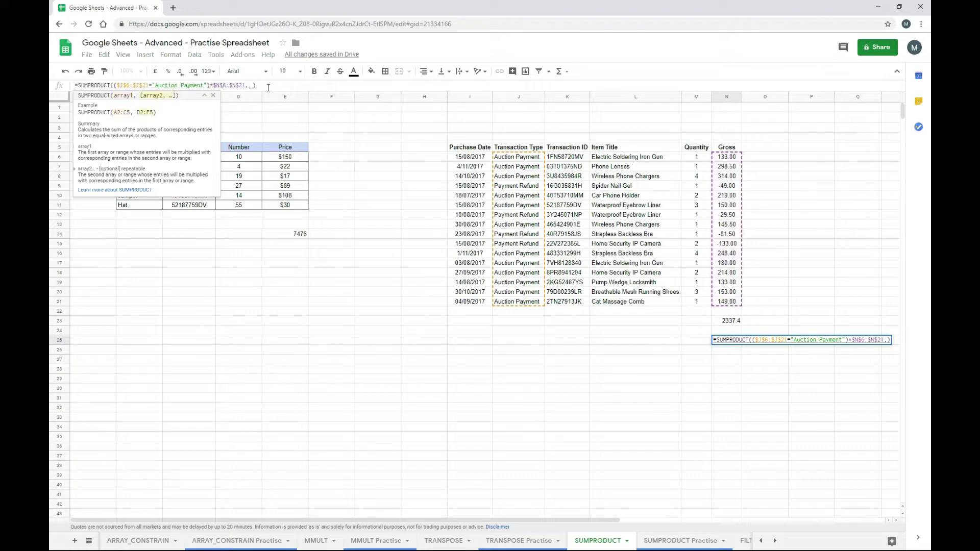
key(ctrl+v)
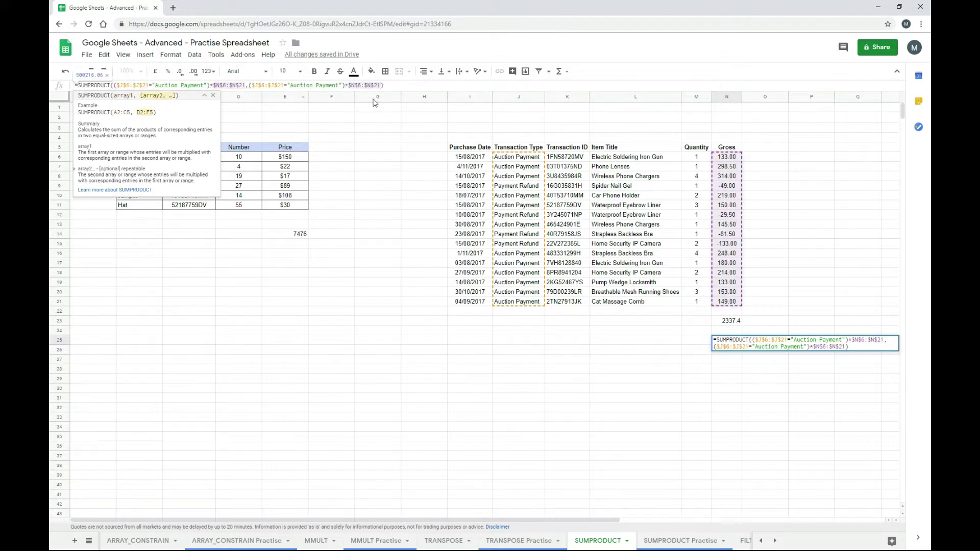
- Replace the second argument's Gross range with absolute $M$6:$M$21, giving 5063.6
drag(380, 85, 348, 86)
key(BackSpace)
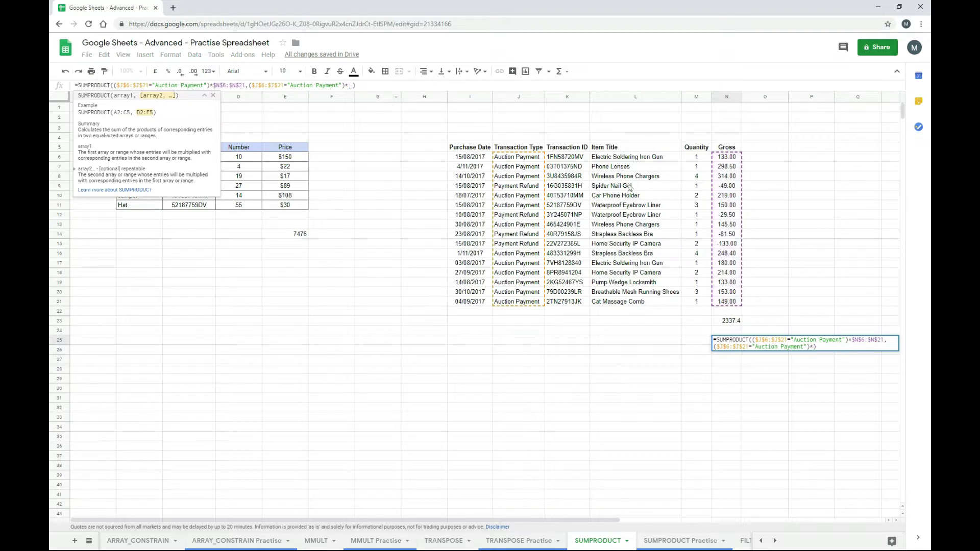
drag(693, 160, 702, 303)
key(F4)
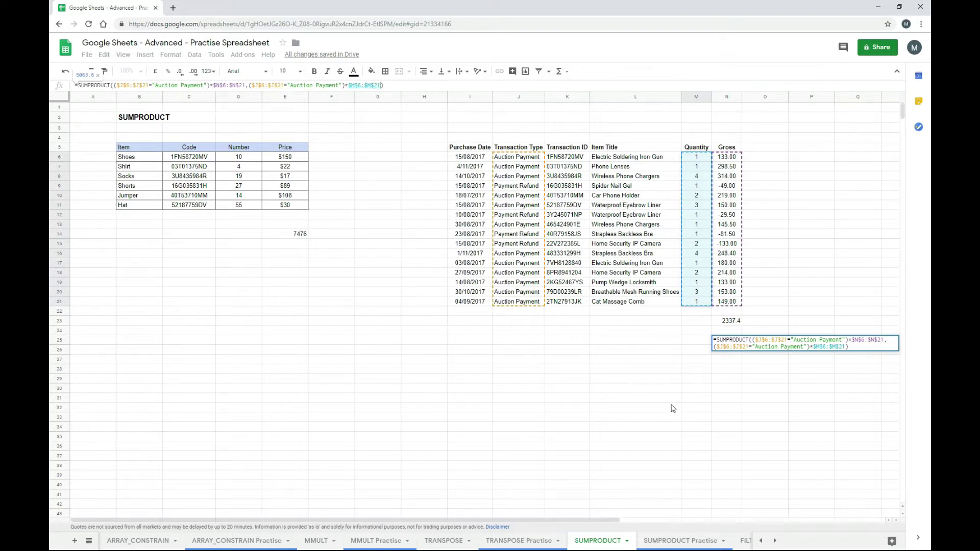
key(Return)
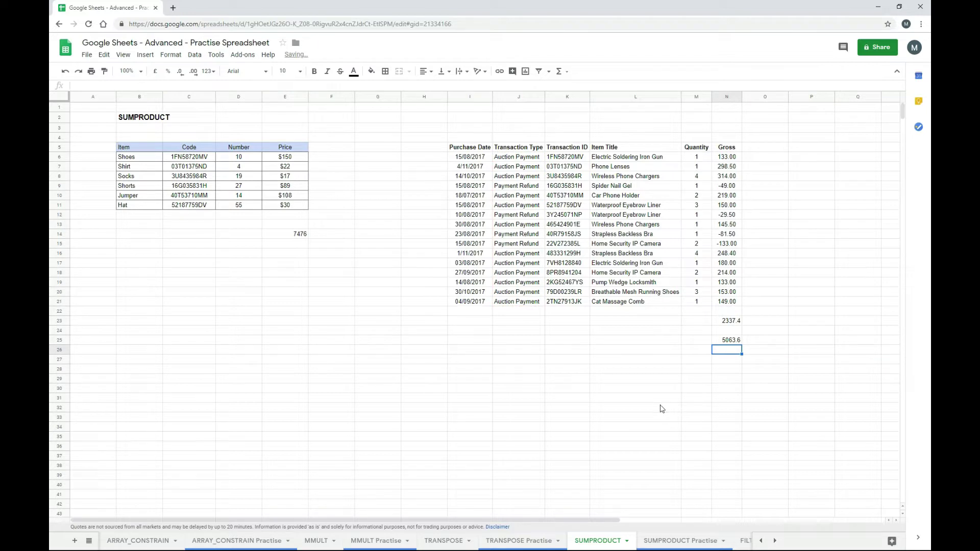
key(Up)
key(Up)
key(Up)
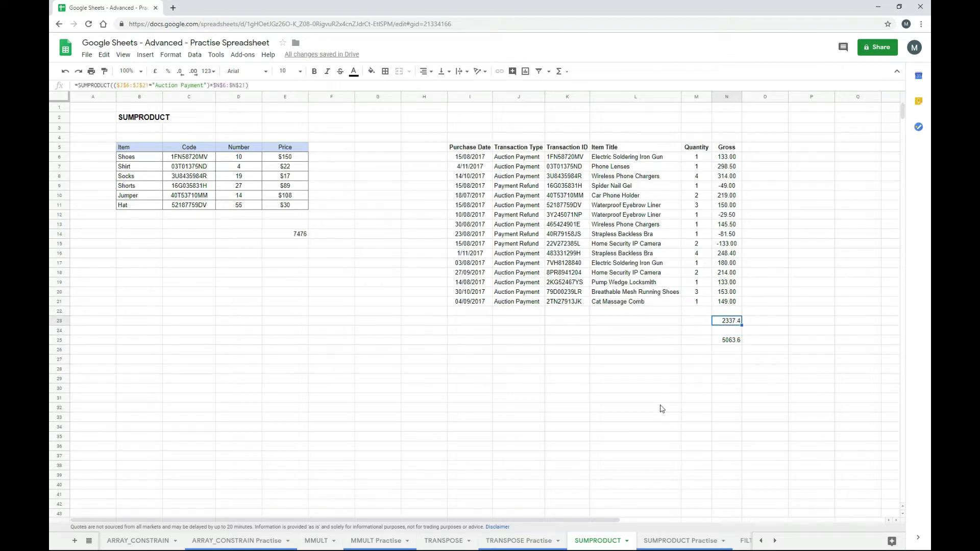
key(Down)
key(Down)
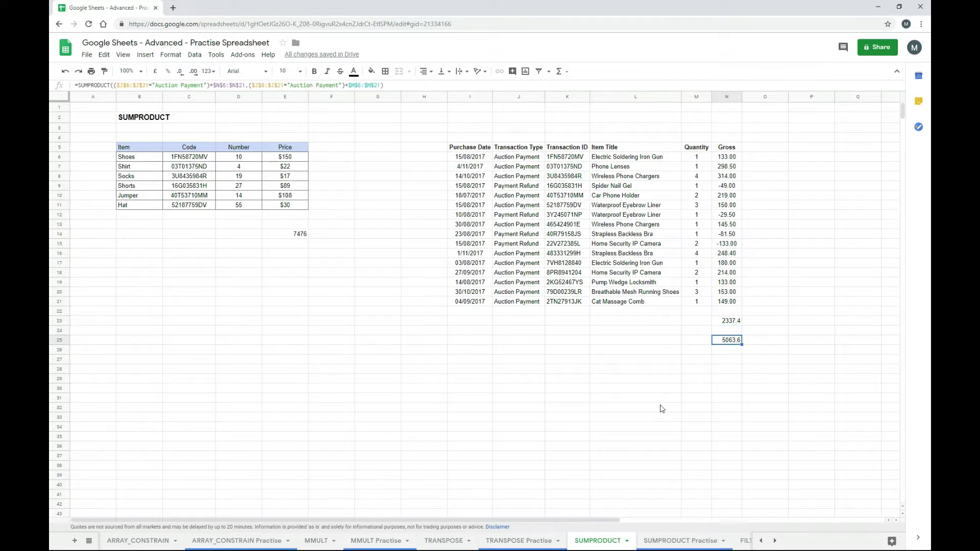
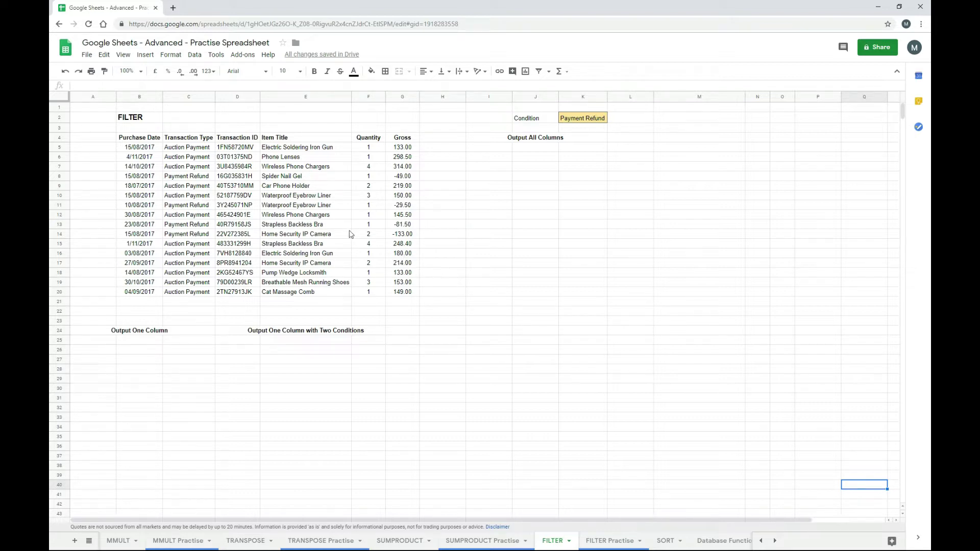
- Enter =FILTER(G5:G20,C5:C20="Auction Payment") in B25 to list Auction Payment gross amounts
click(195, 54)
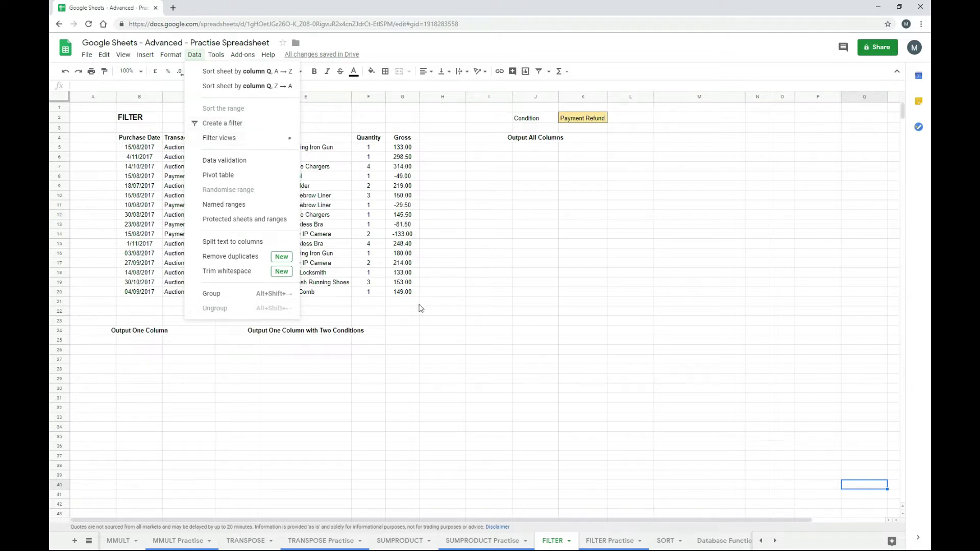
click(414, 340)
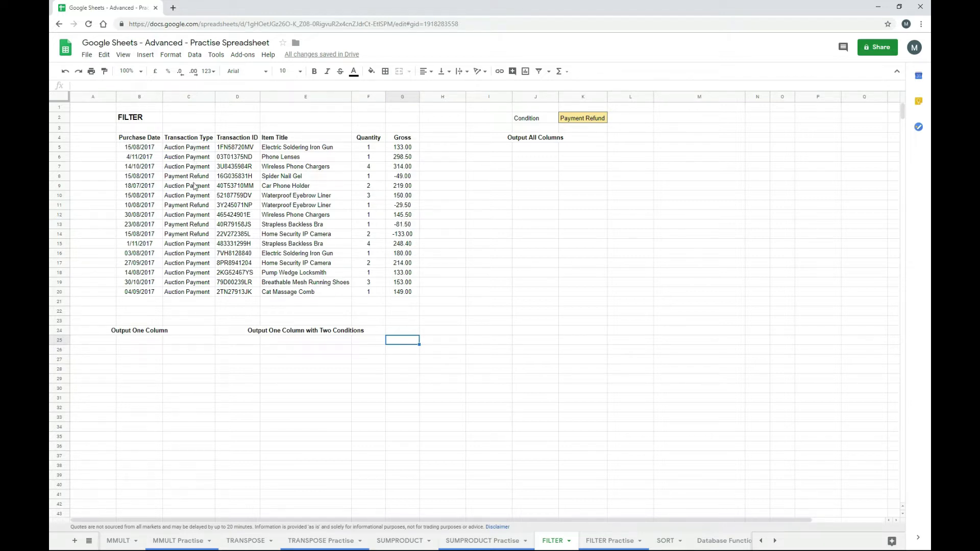
click(150, 343)
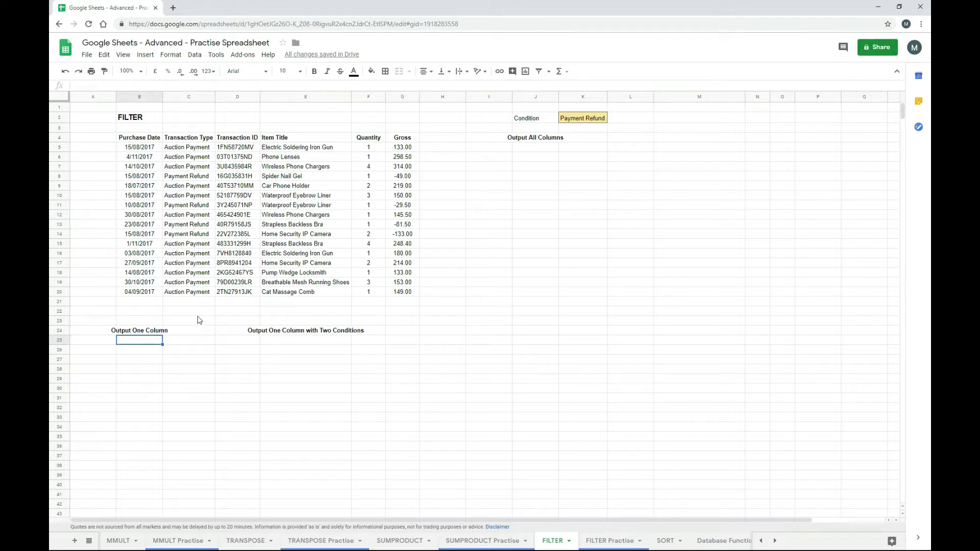
text(=filter)
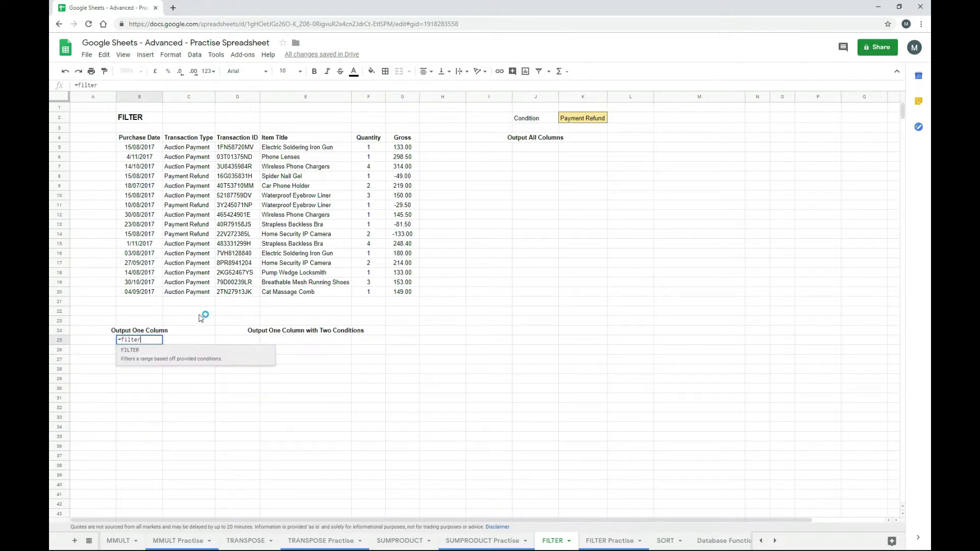
click(170, 353)
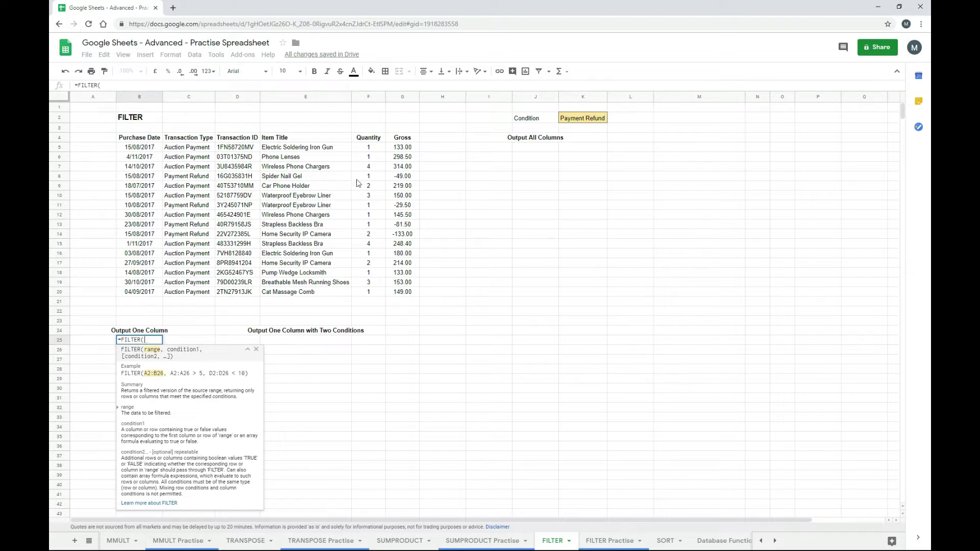
drag(400, 148, 403, 294)
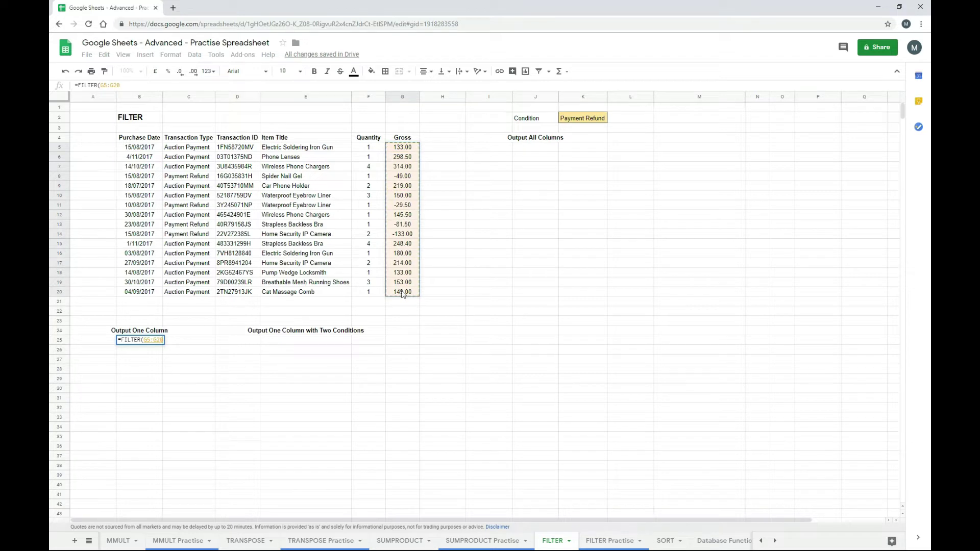
text(,)
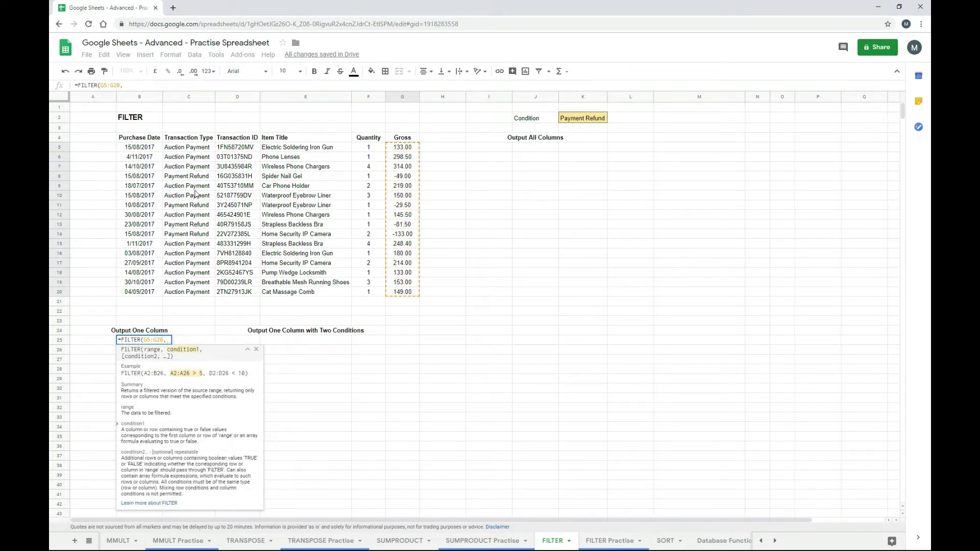
drag(195, 149, 198, 294)
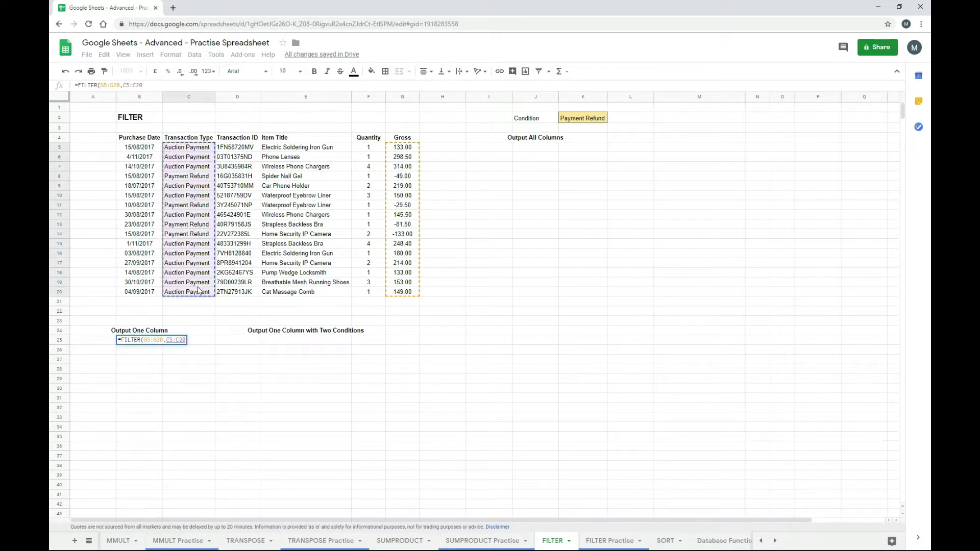
text(=)
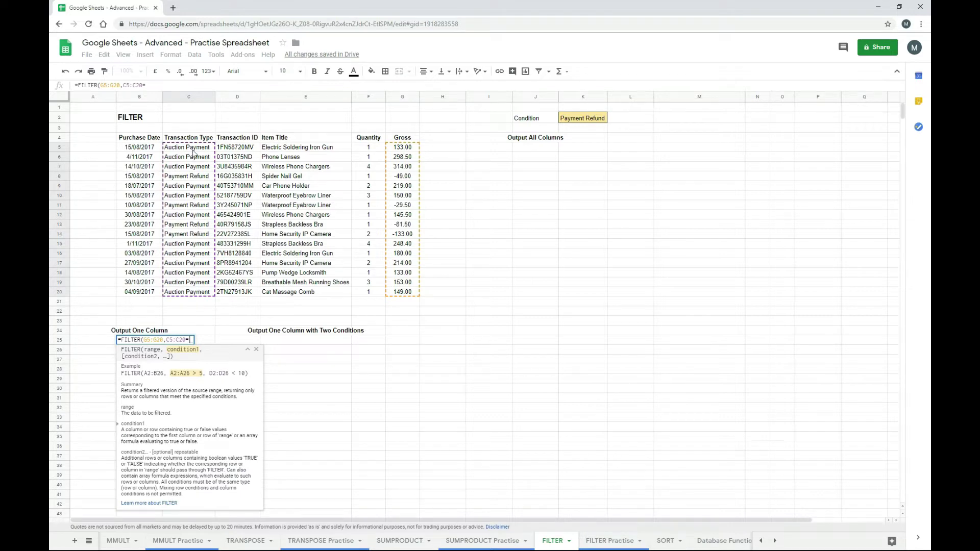
text(")
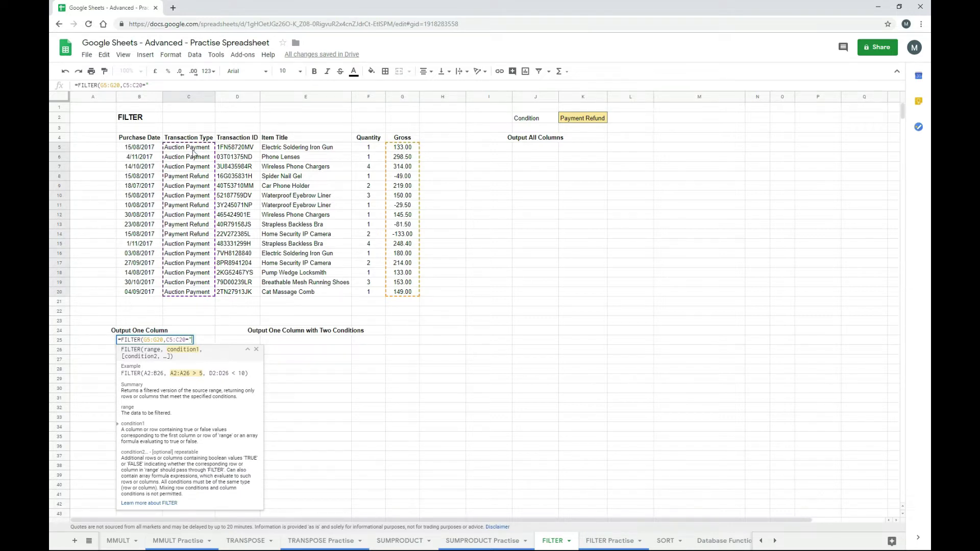
text(Auction Payment")
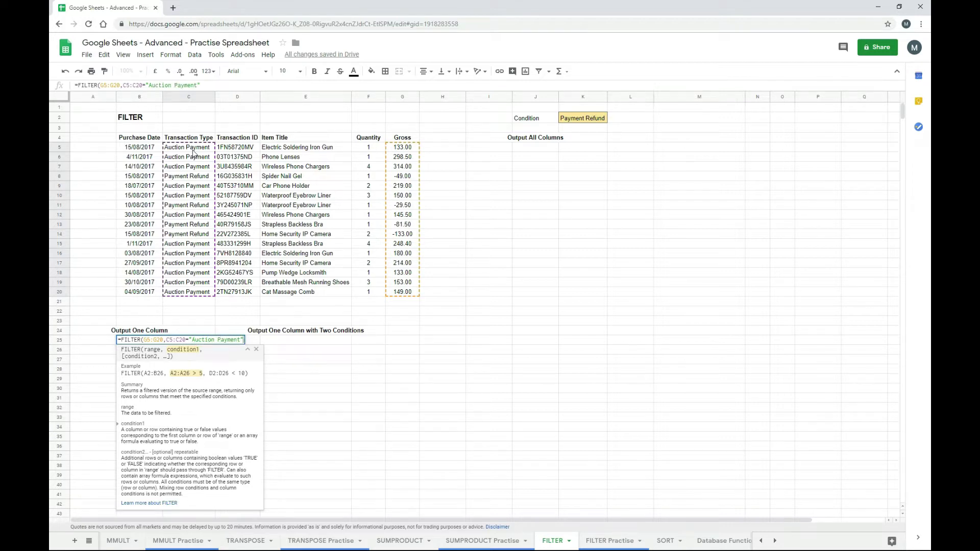
text())
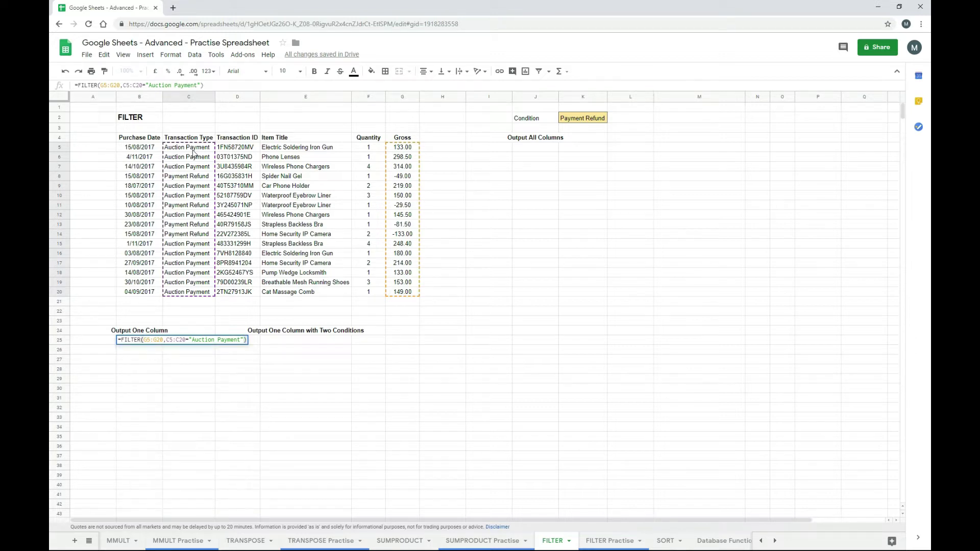
key(Return)
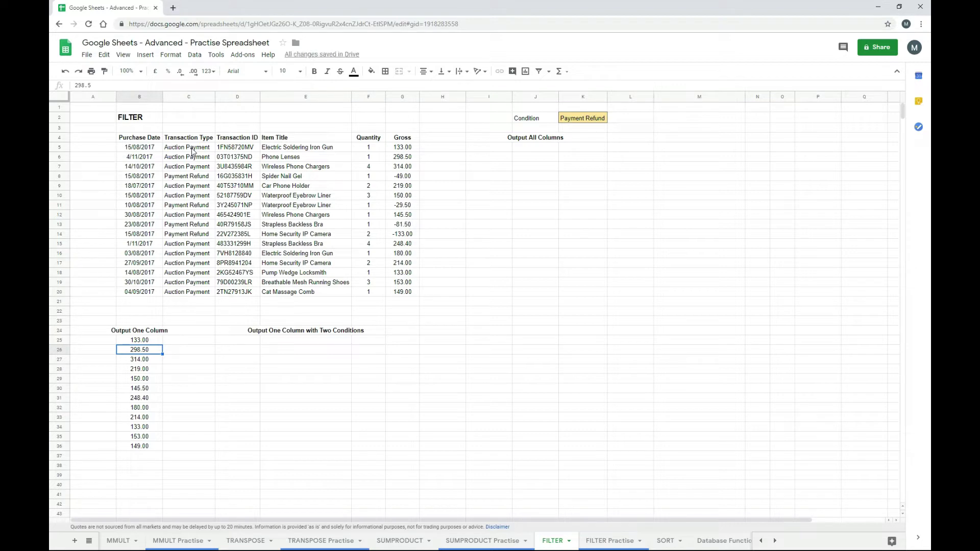
- Step through the spilled Auction Payment gross amounts and return to the formula cell
key(Up)
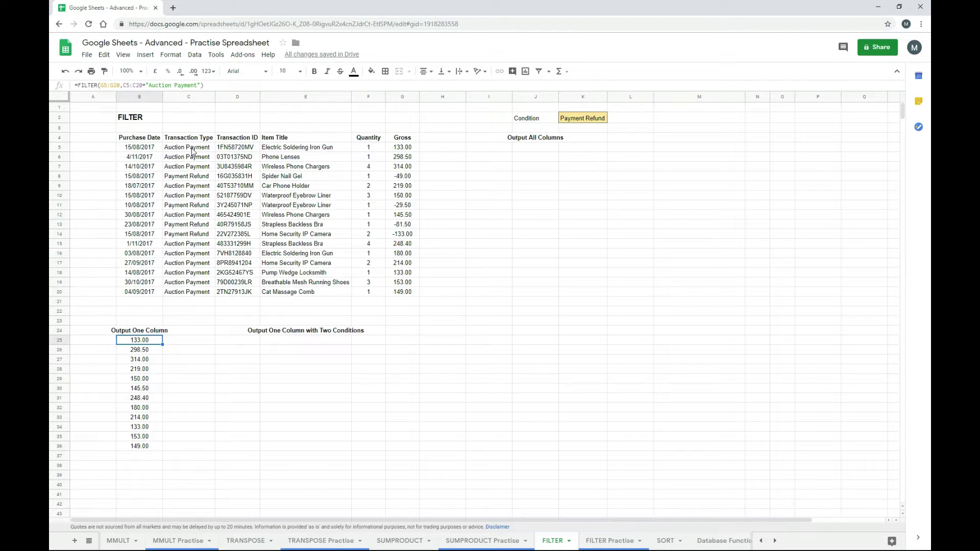
key(Down)
key(Down)
key(Down)
key(Down)
key(Down)
key(Down)
key(Down)
key(Down)
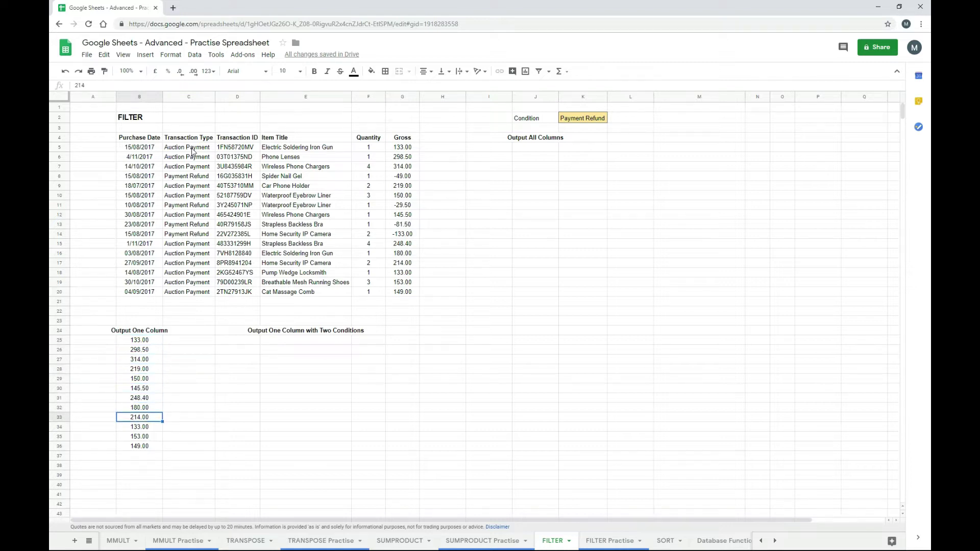
key(Down)
key(Up)
key(Up)
key(Up)
key(Up)
key(Up)
key(Up)
key(Up)
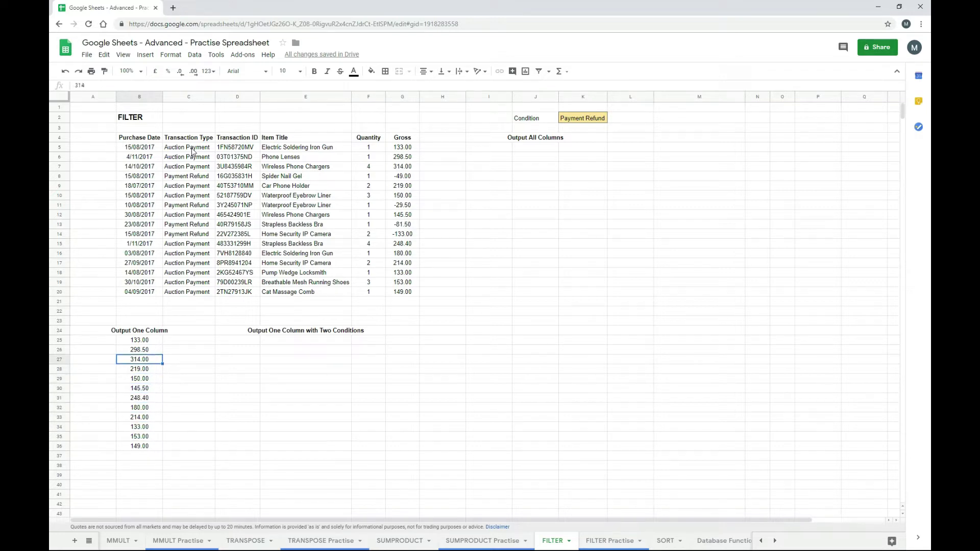
key(Up)
key(Up)
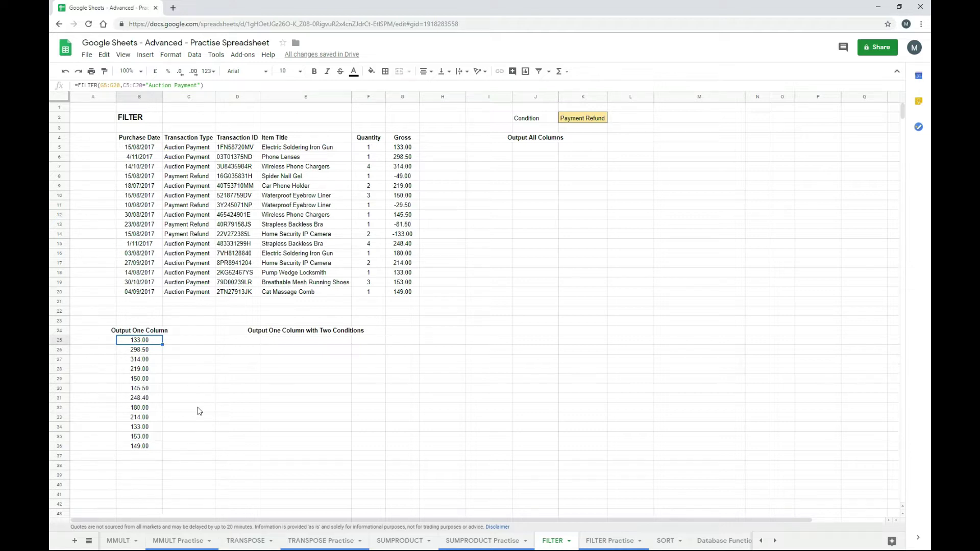
- Start a FILTER in E25 returning G5:G20 where C5:C20 is "Payment Refund"
key(Right)
key(Right)
key(Right)
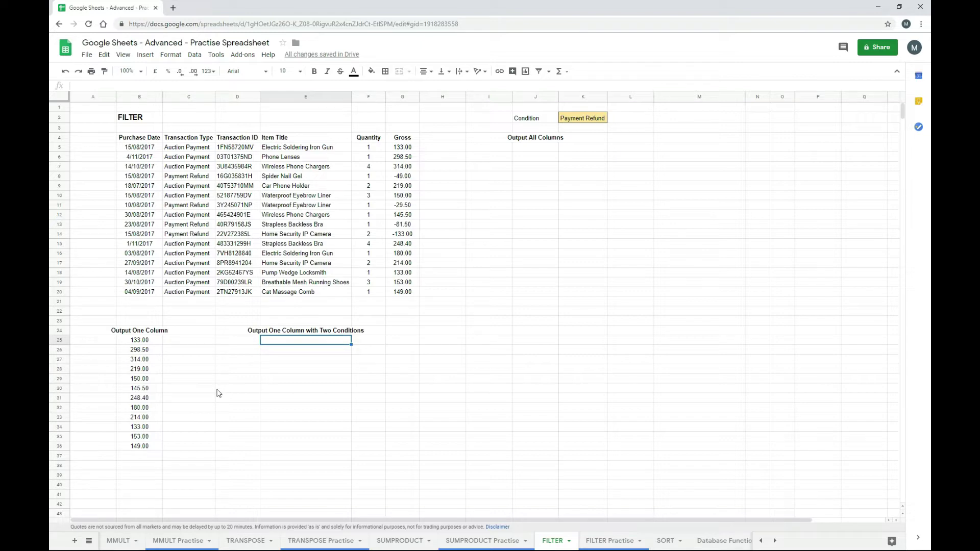
text(=f)
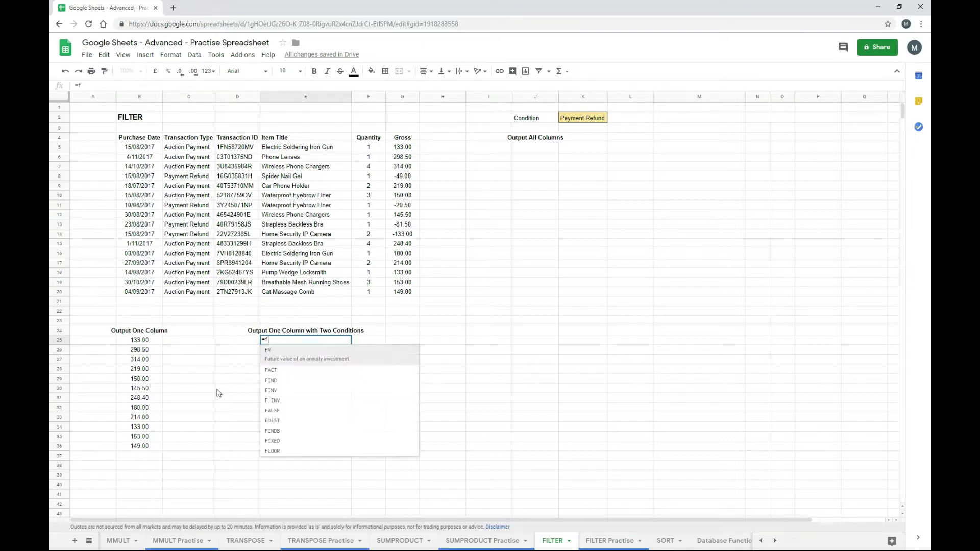
text(il)
key(Tab)
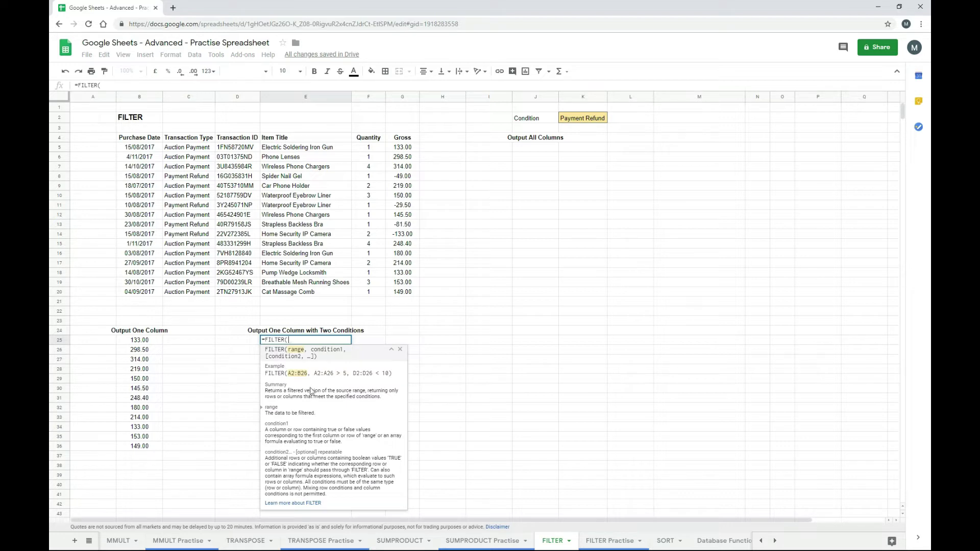
drag(402, 152, 407, 294)
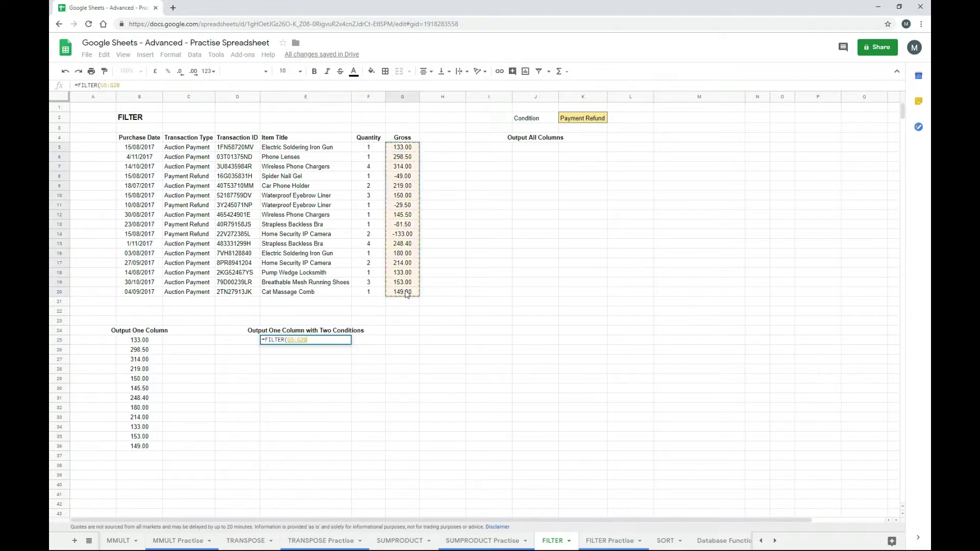
text(,)
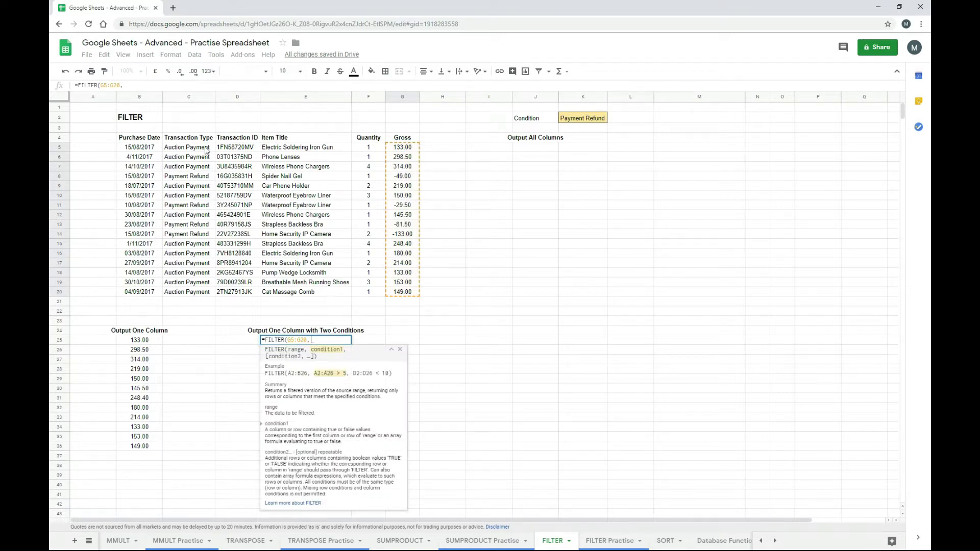
drag(206, 150, 200, 296)
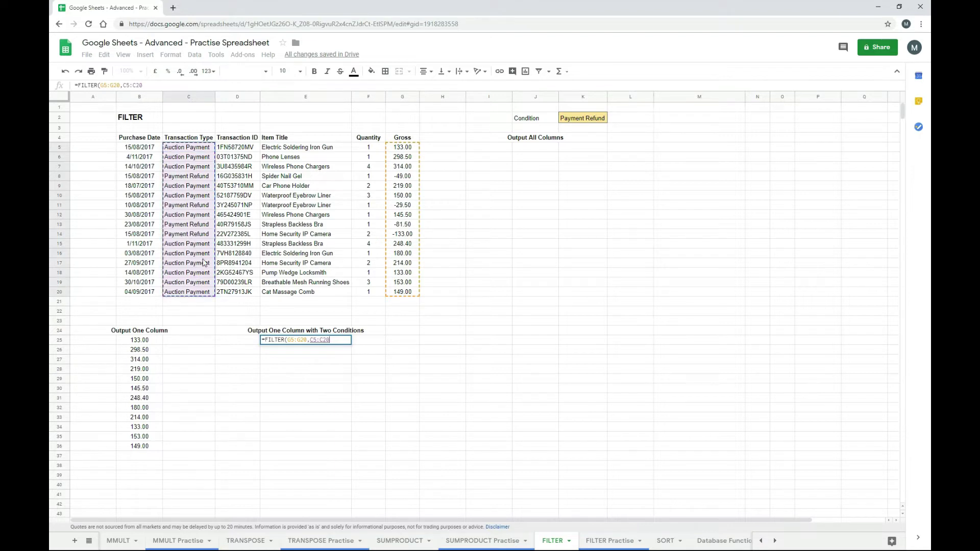
text(=)
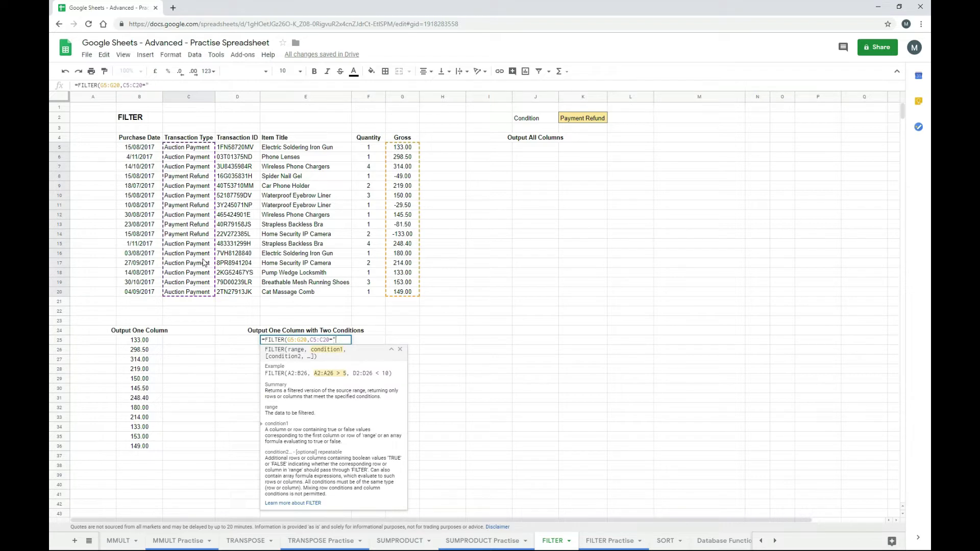
text("Payment Refund")
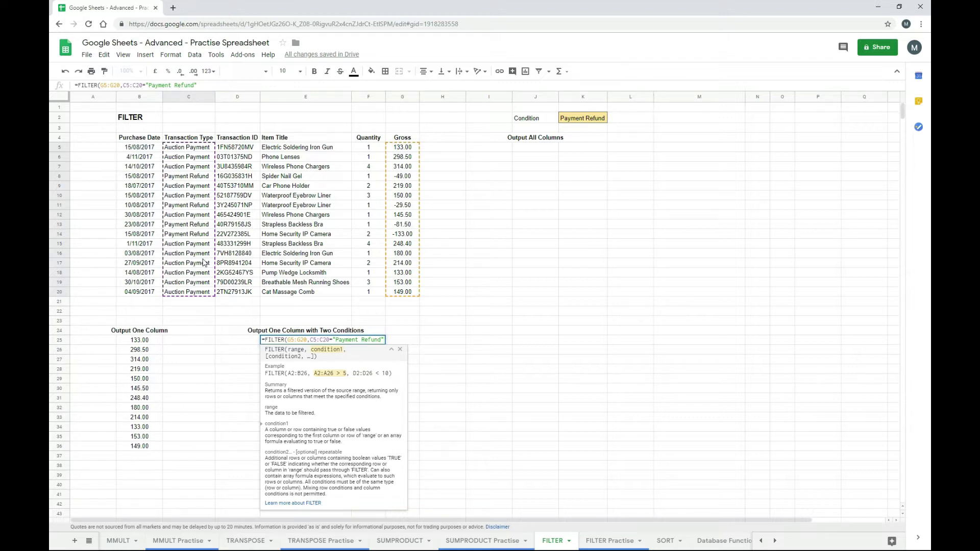
text(,)
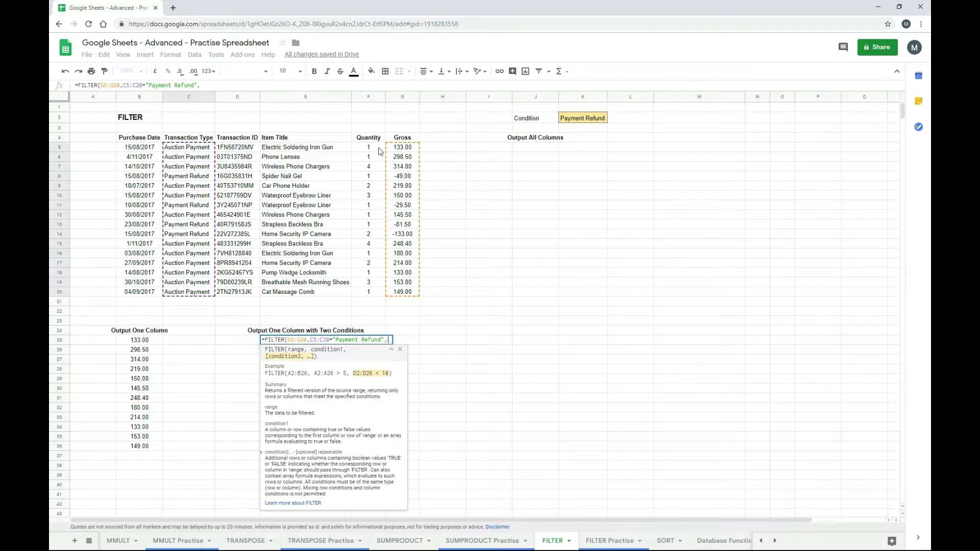
- Add the Quantity condition F5:F20=1, giving -49.00, -29.50 and -81.50, and check E25
drag(380, 151, 372, 296)
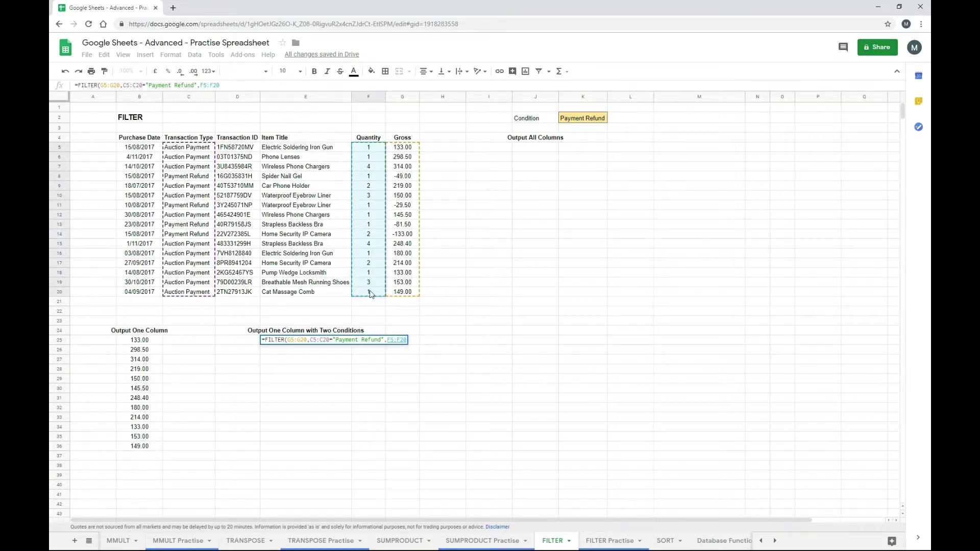
text(=)
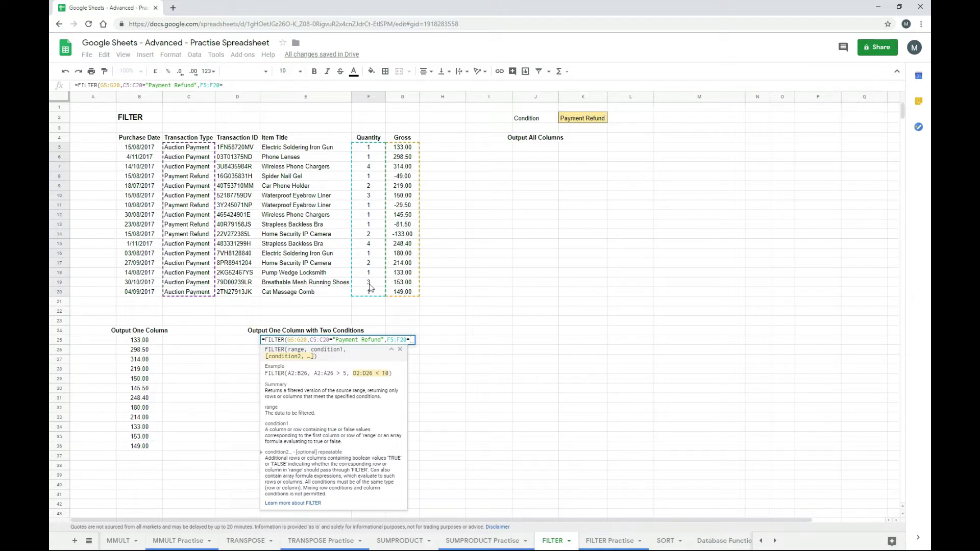
text(1))
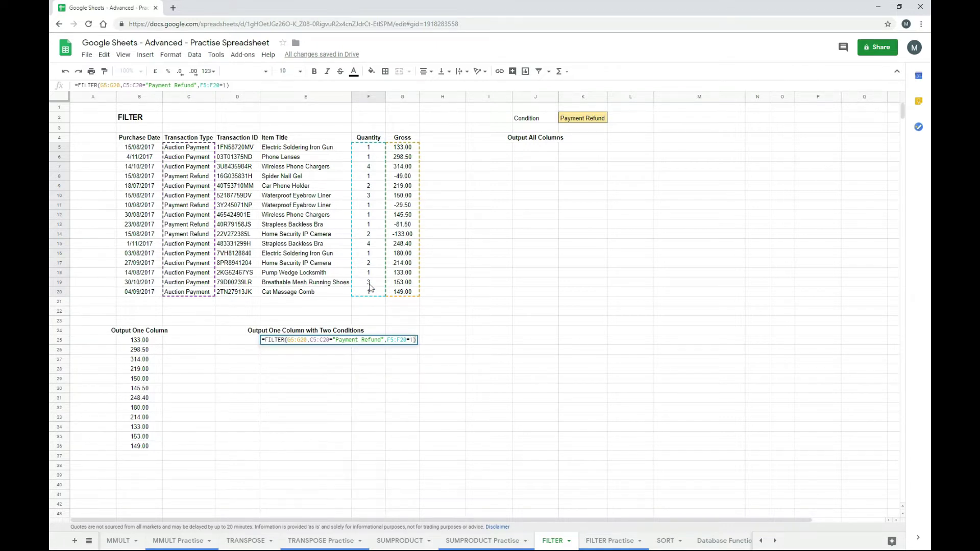
key(Return)
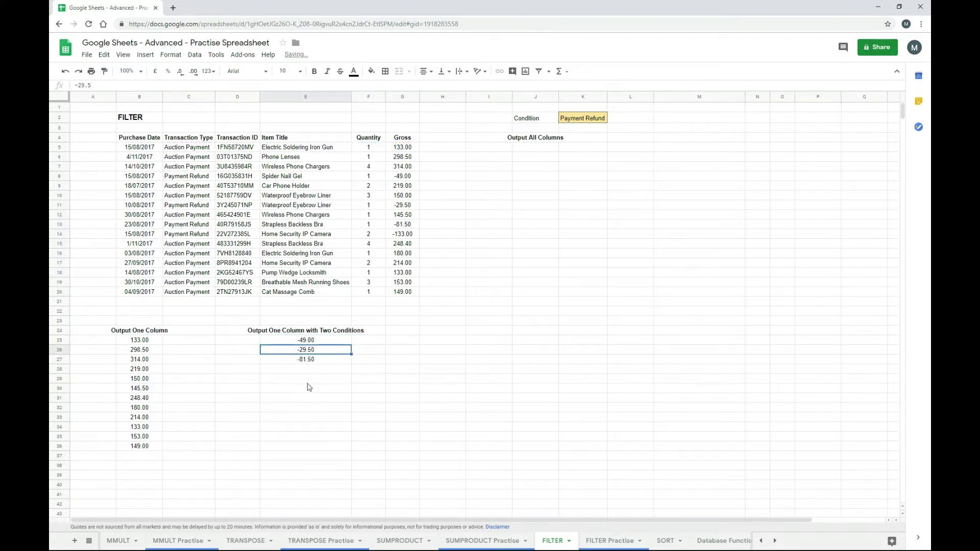
click(309, 388)
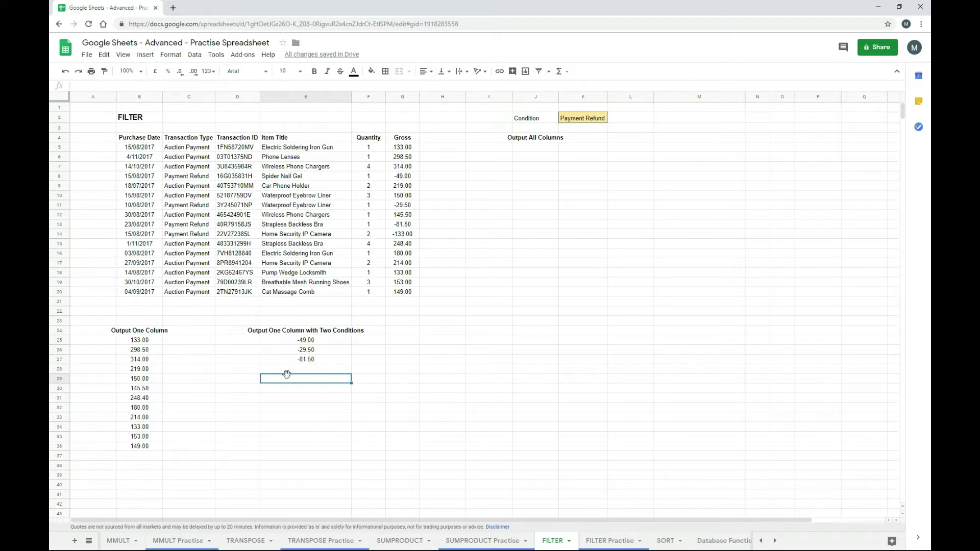
click(329, 339)
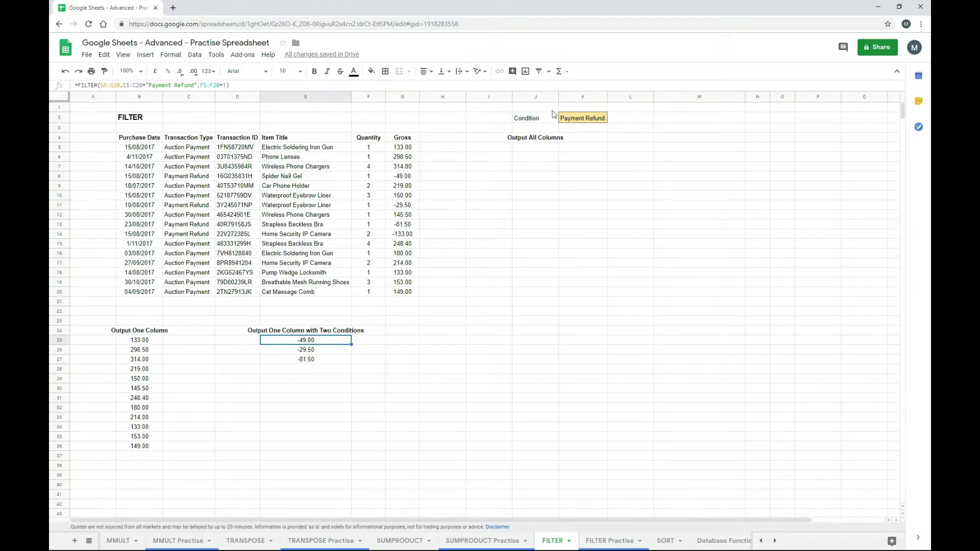
- In J5, filter all columns of B5:G20 where C5:C20 equals the Condition in K2
click(543, 150)
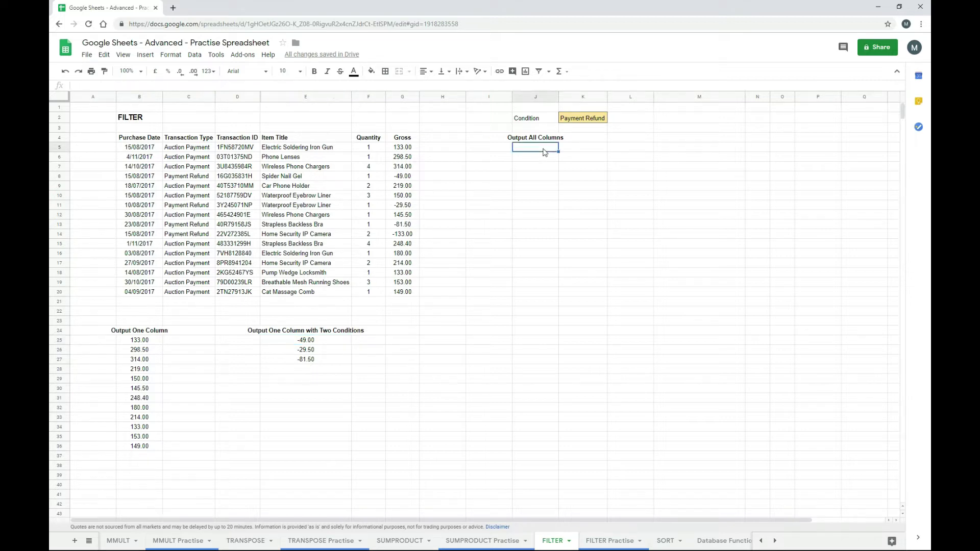
text(=filter()
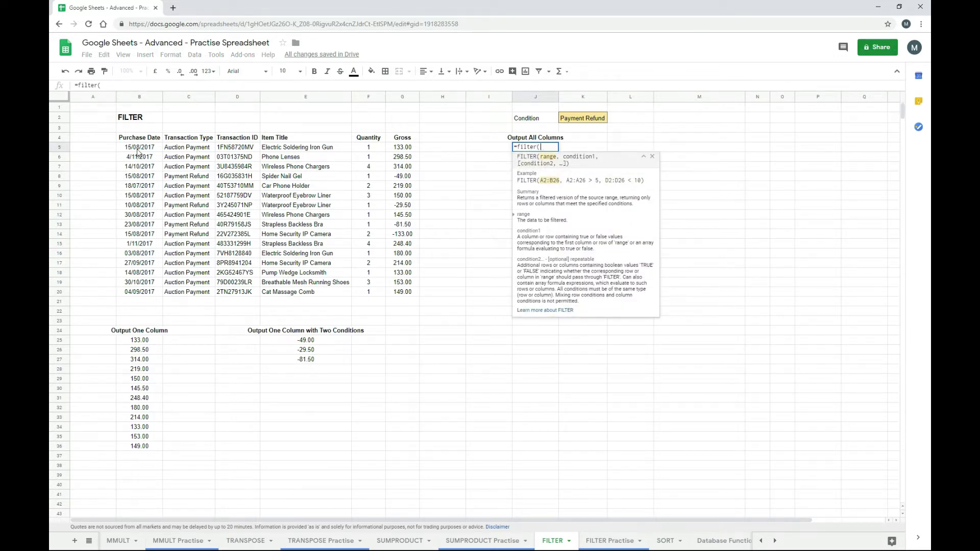
drag(137, 151, 397, 299)
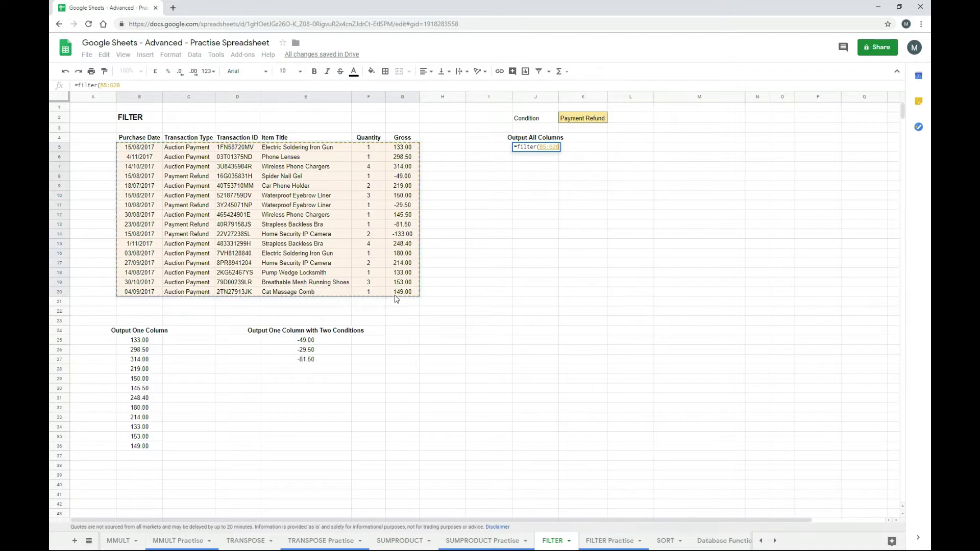
text(,)
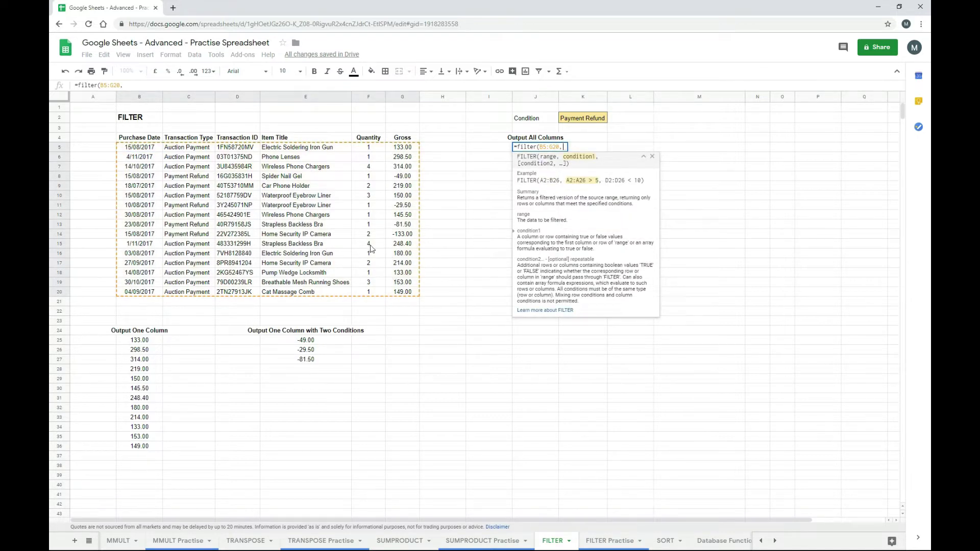
drag(204, 148, 199, 294)
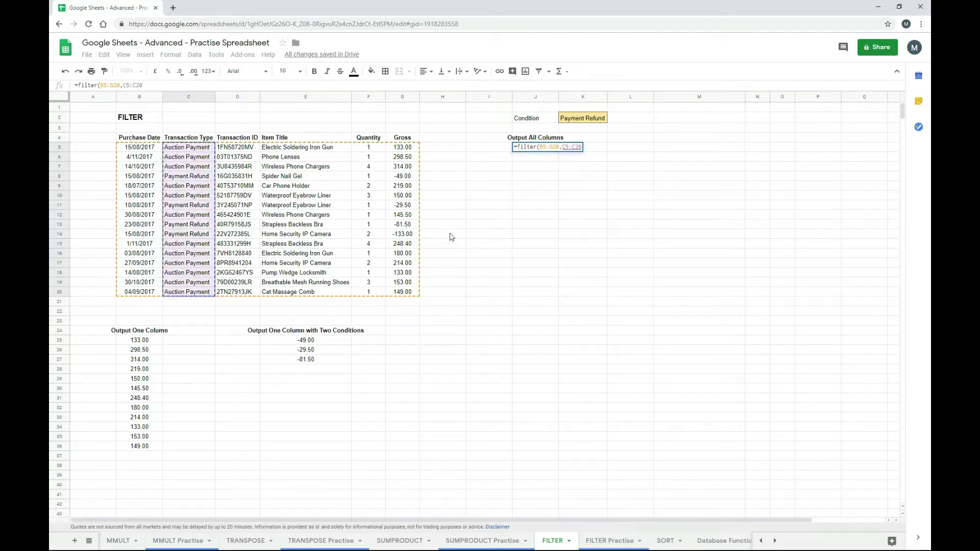
text(=)
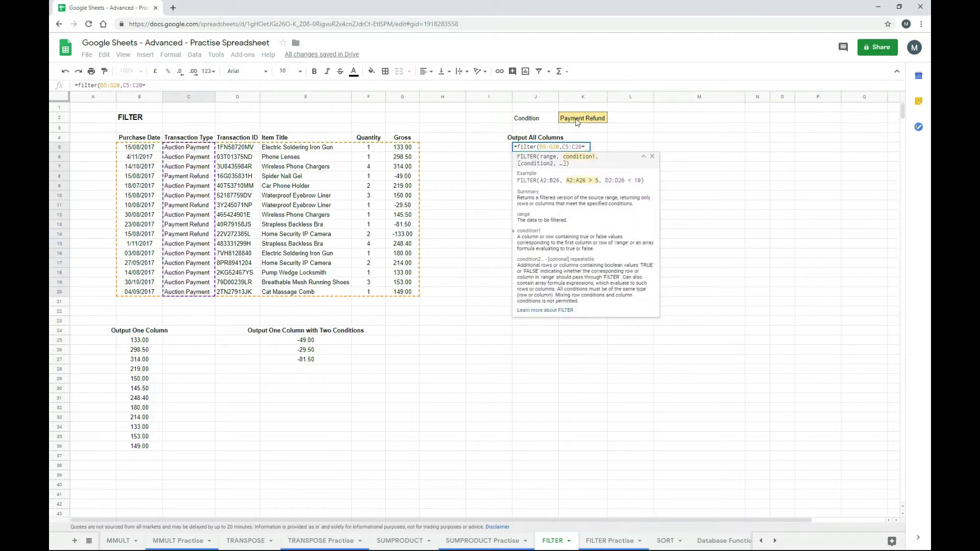
click(577, 122)
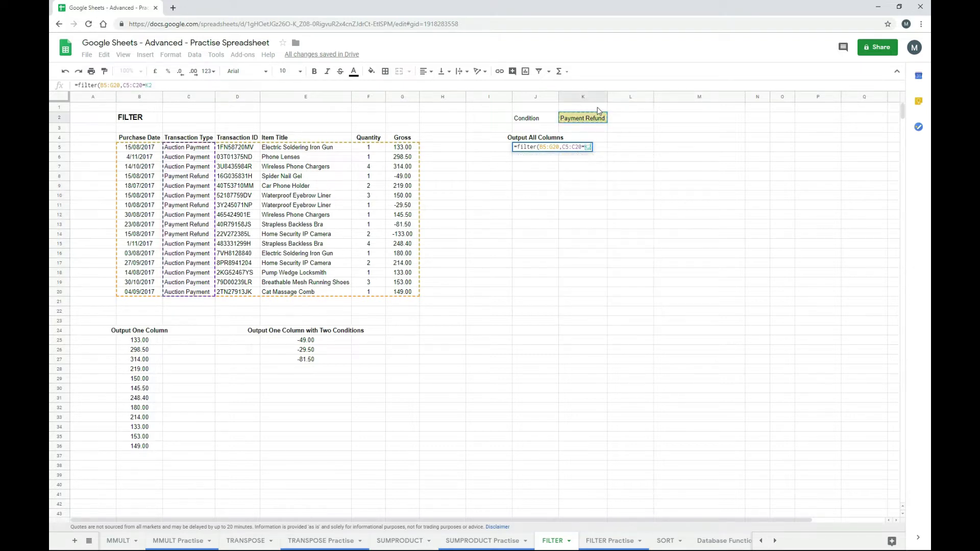
text())
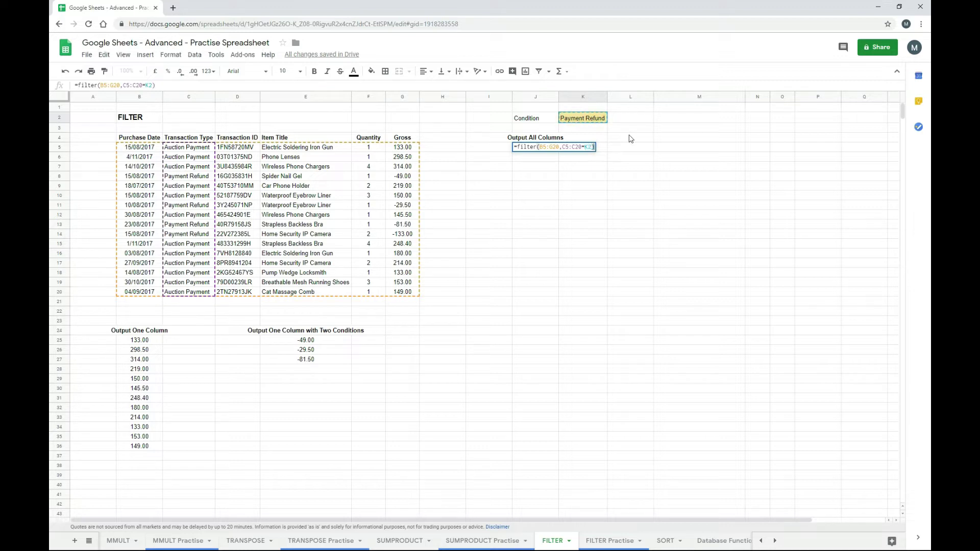
key(Return)
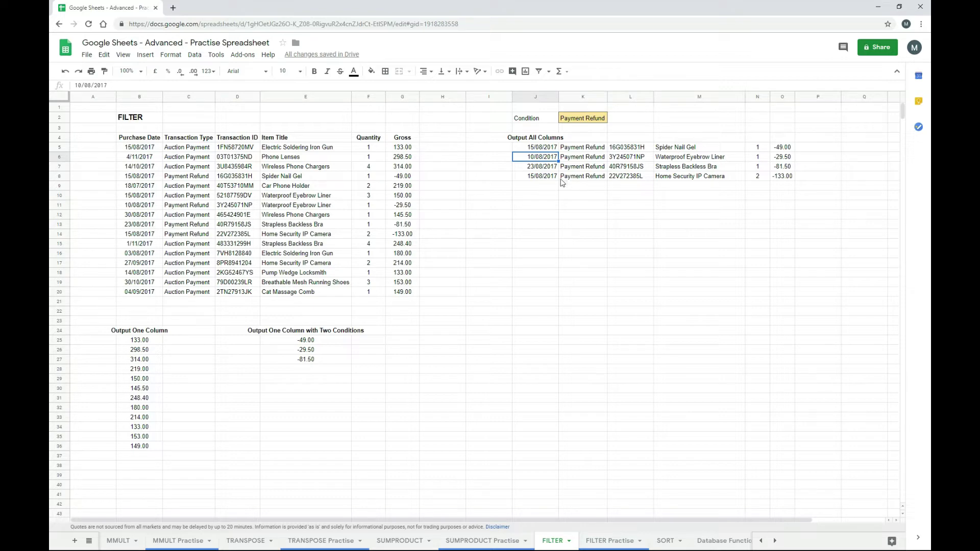
click(552, 149)
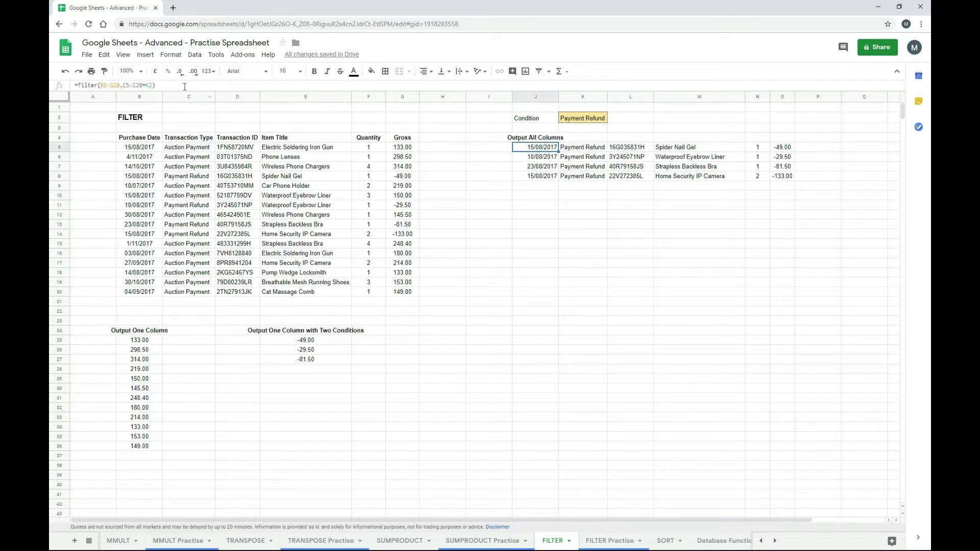
click(164, 86)
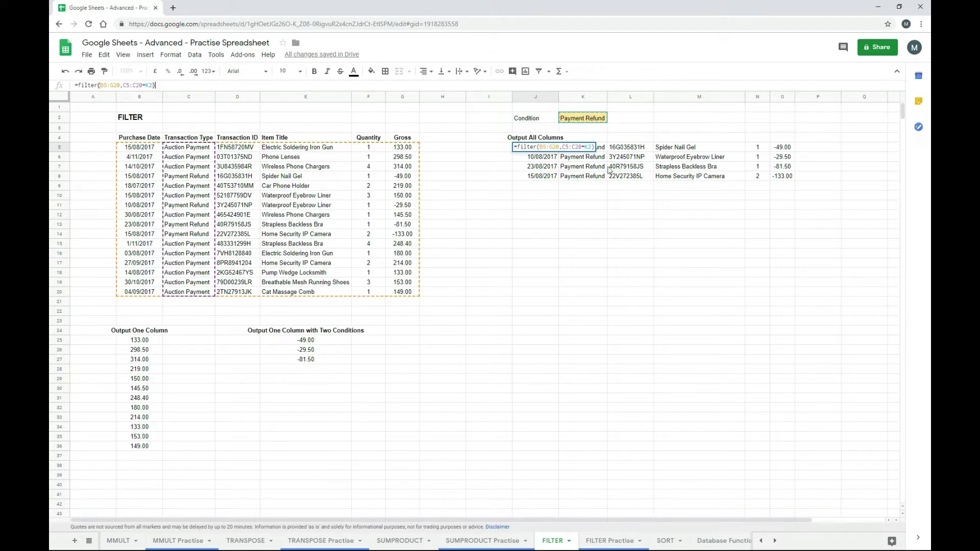
key(Escape)
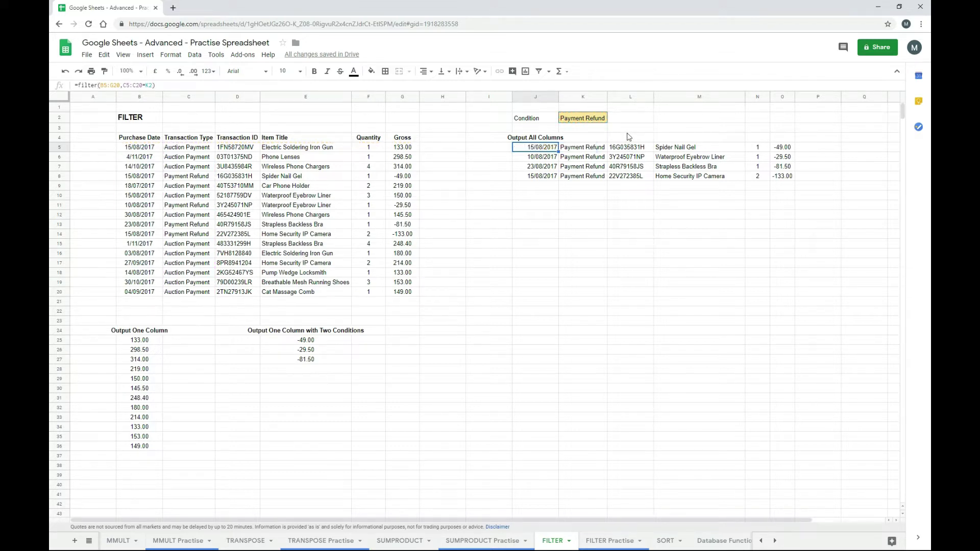
- Change the Condition in K2 from Payment Refund to Auction Payment
click(580, 122)
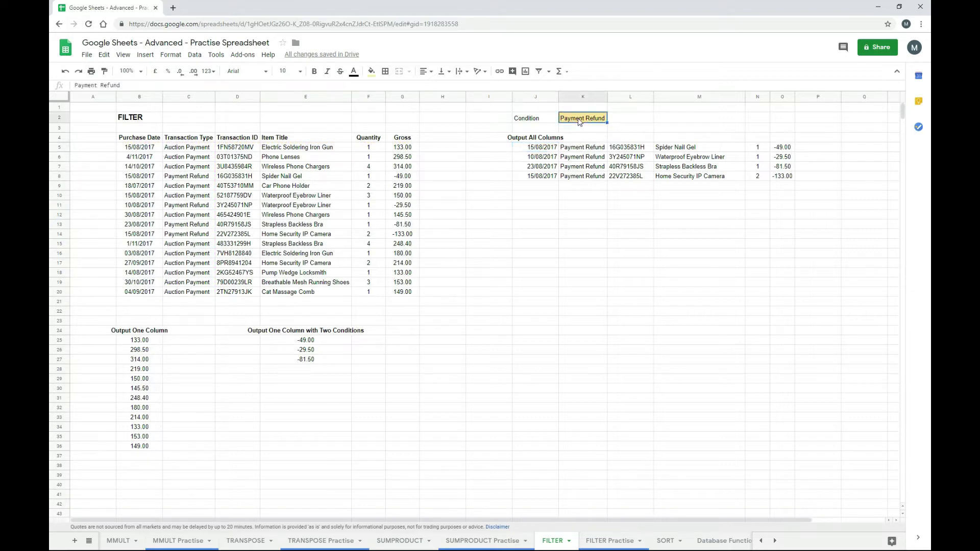
key(Delete)
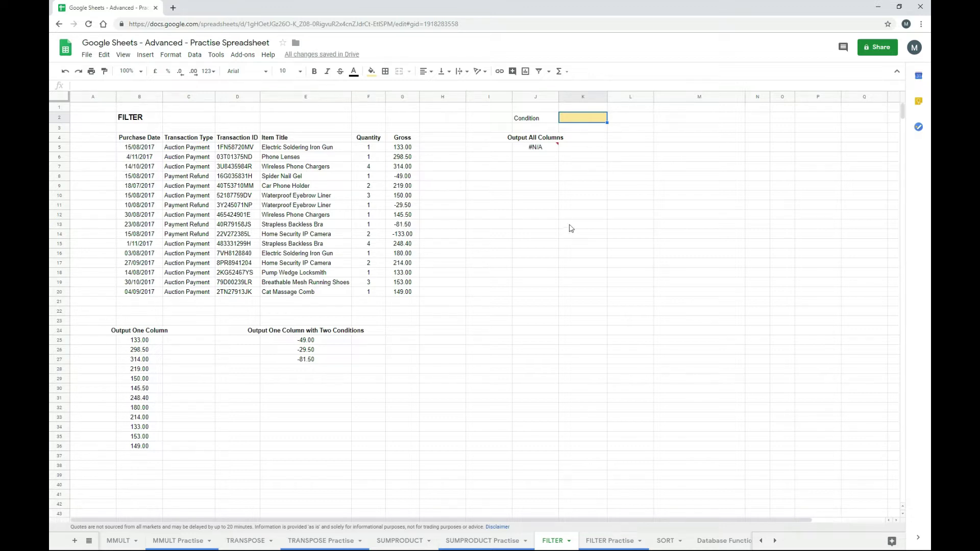
text(Auction)
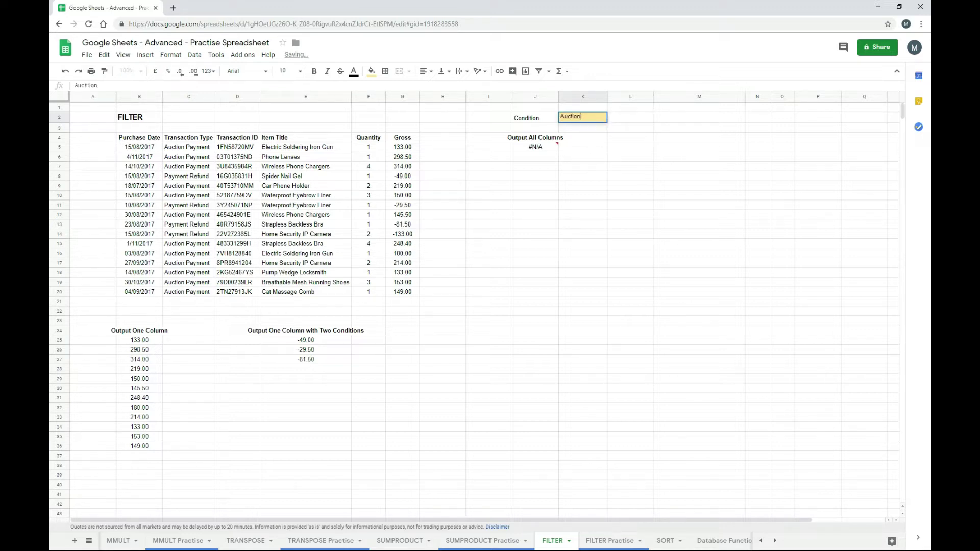
text( Payment)
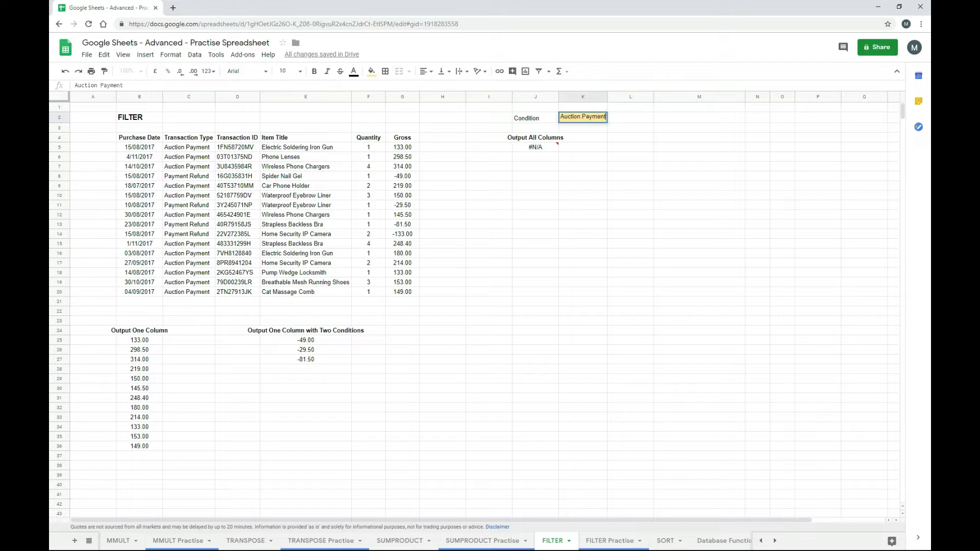
key(Return)
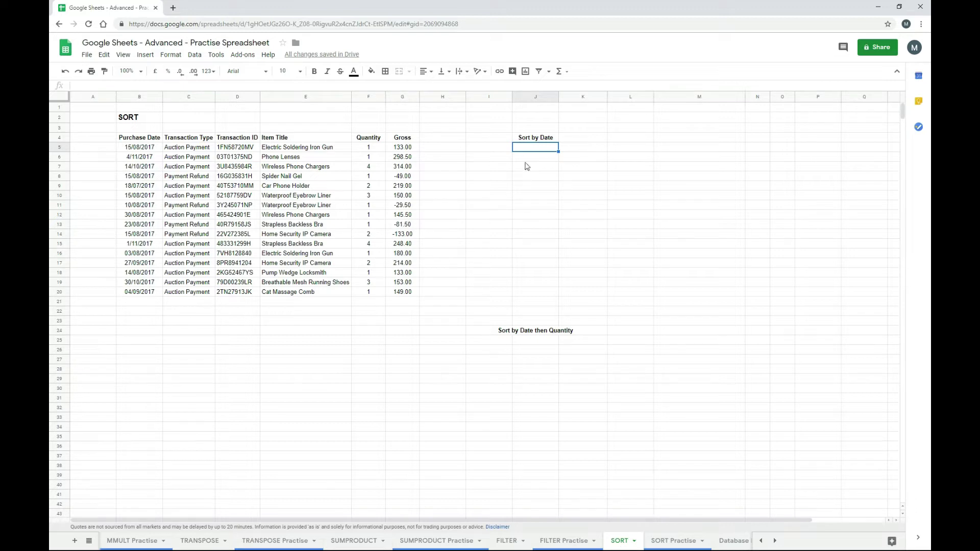
click(195, 55)
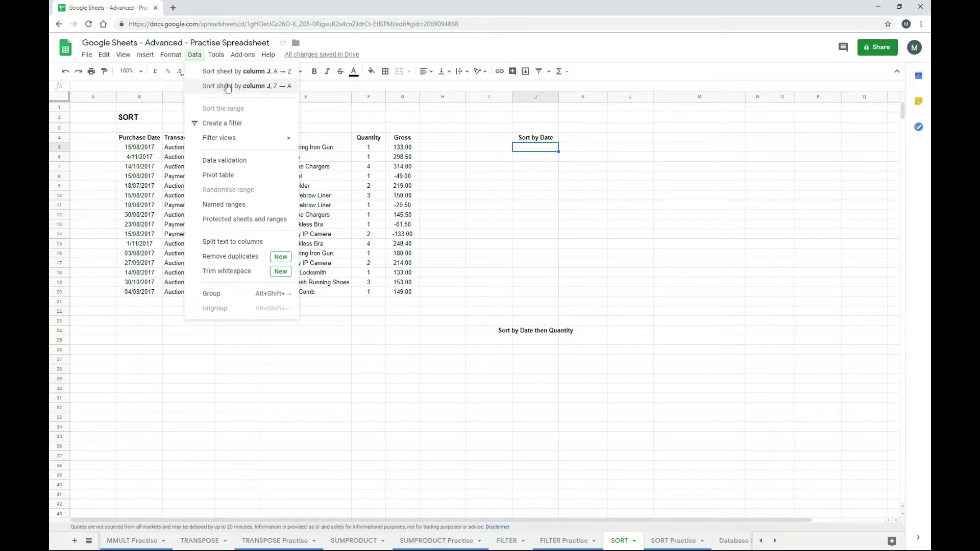
click(532, 150)
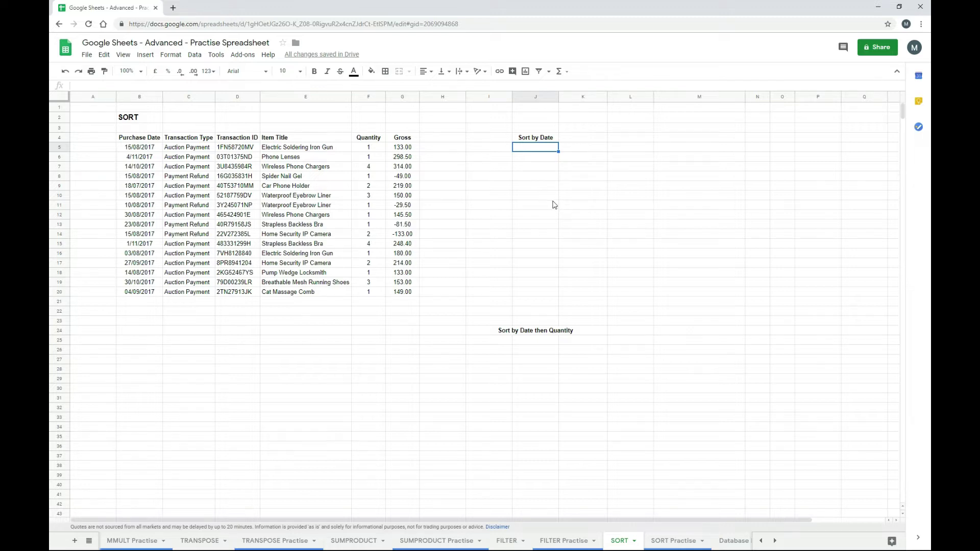
- Enter =sort(B5:G20,B5:B20,true) in J5 to list all 16 rows by Purchase Date ascending
text(=sort(B5)
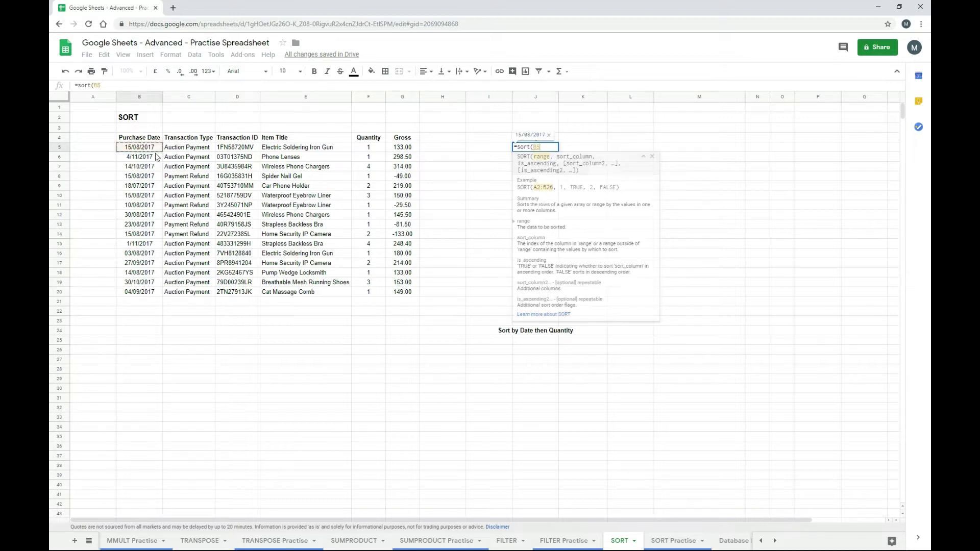
drag(143, 148, 387, 295)
text(,)
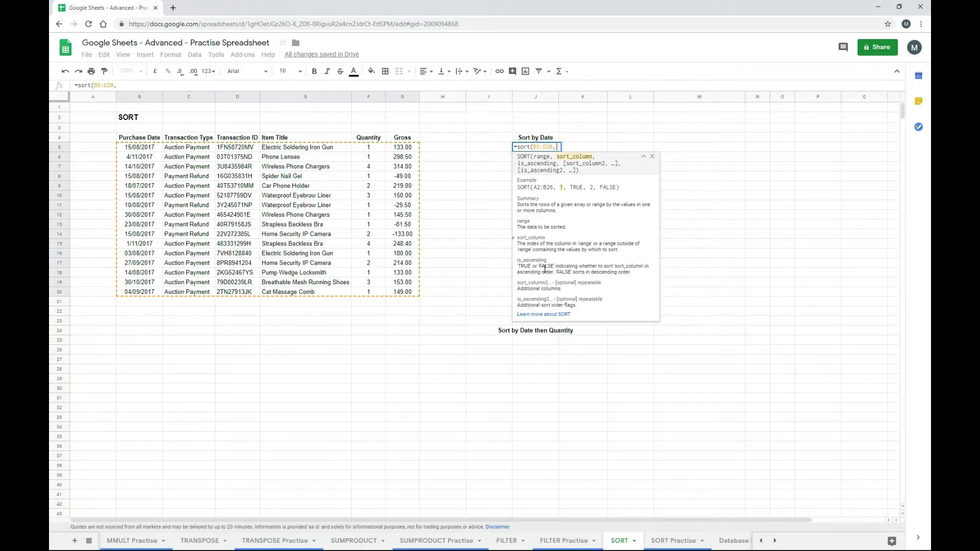
drag(408, 148, 401, 292)
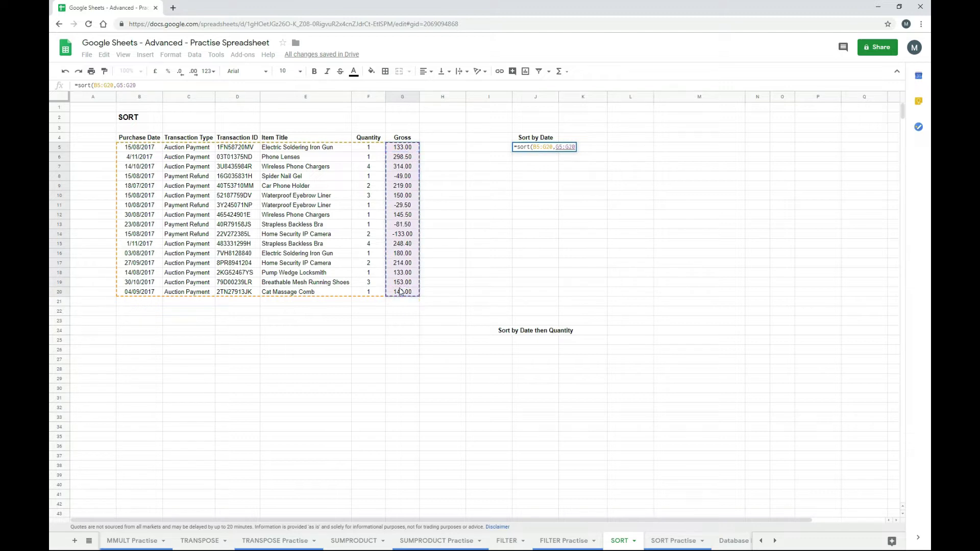
text(,)
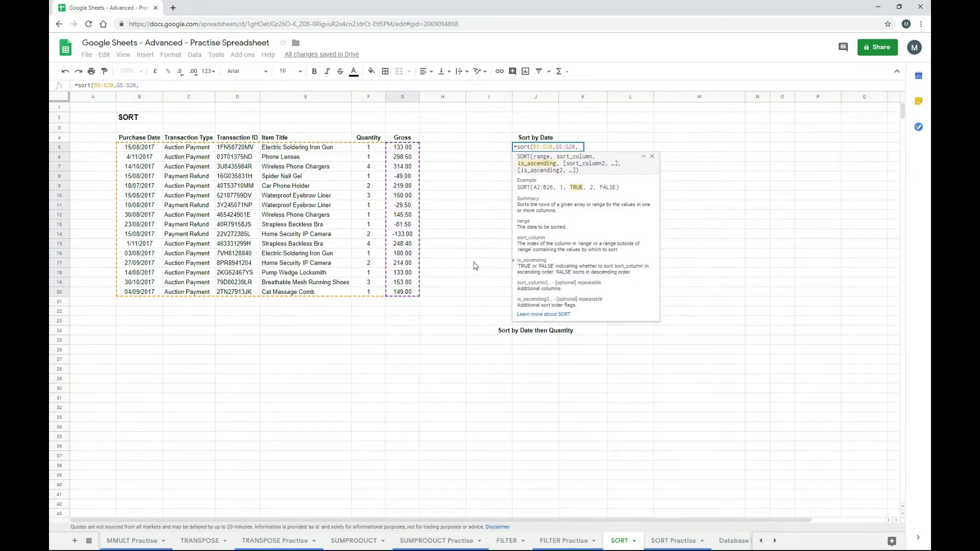
text(true)
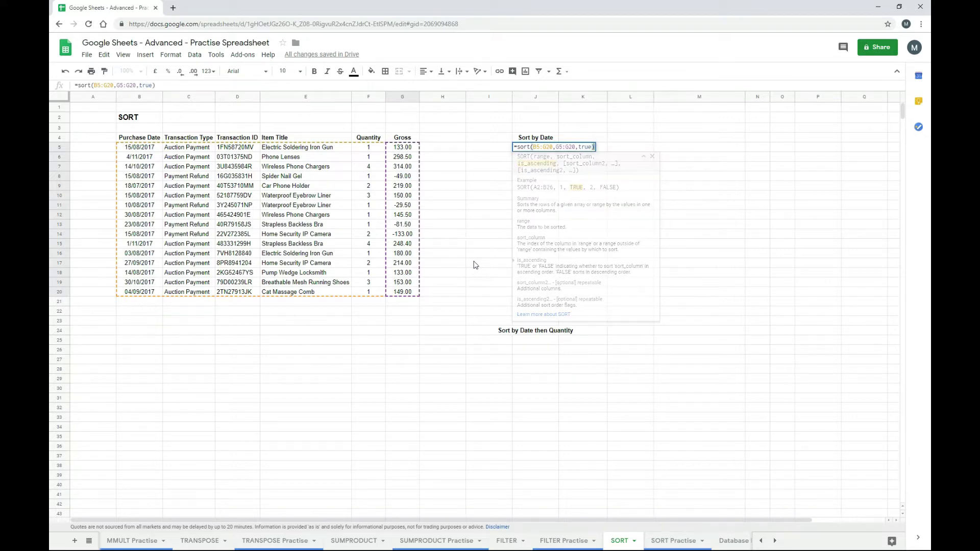
key(Return)
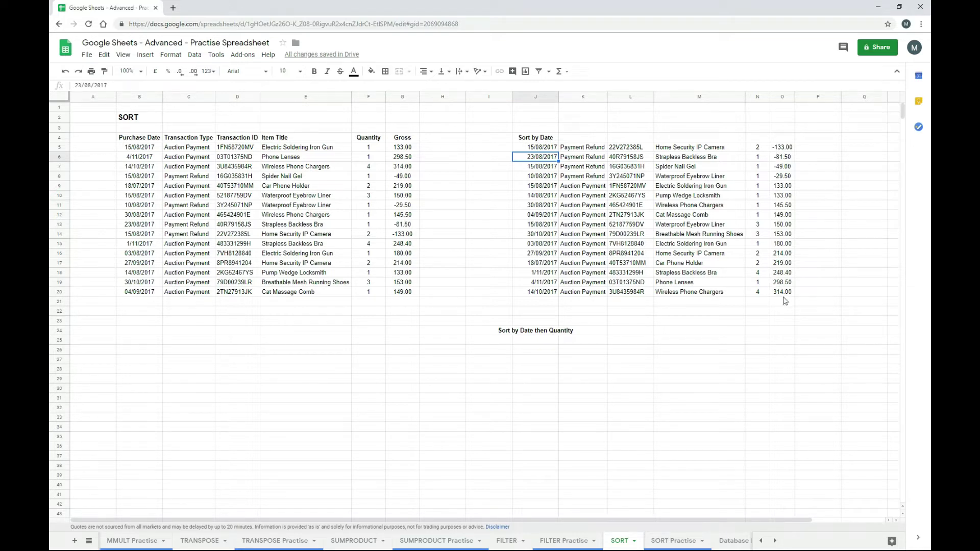
key(Up)
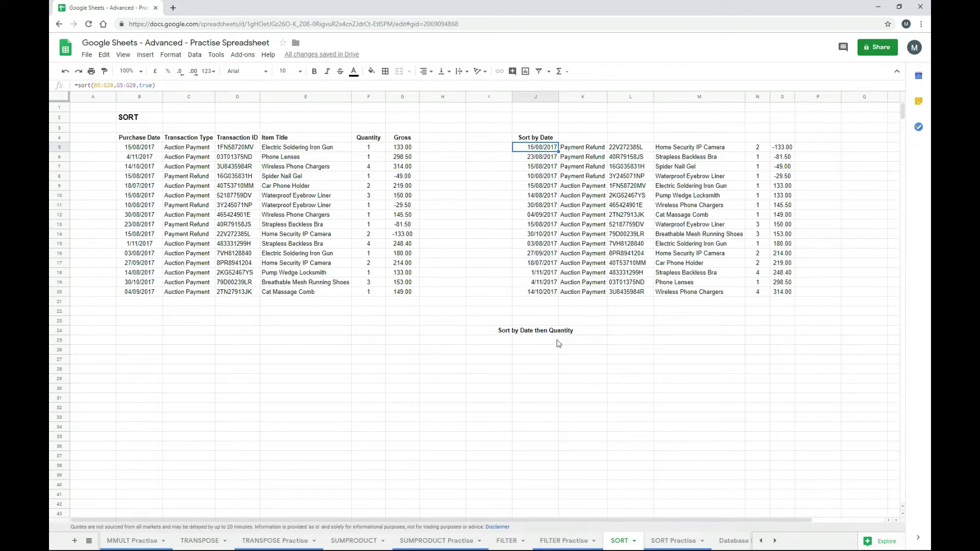
- In J25, sort B5:G20 by Purchase Date ascending, then Quantity F5:F20 descending
click(536, 341)
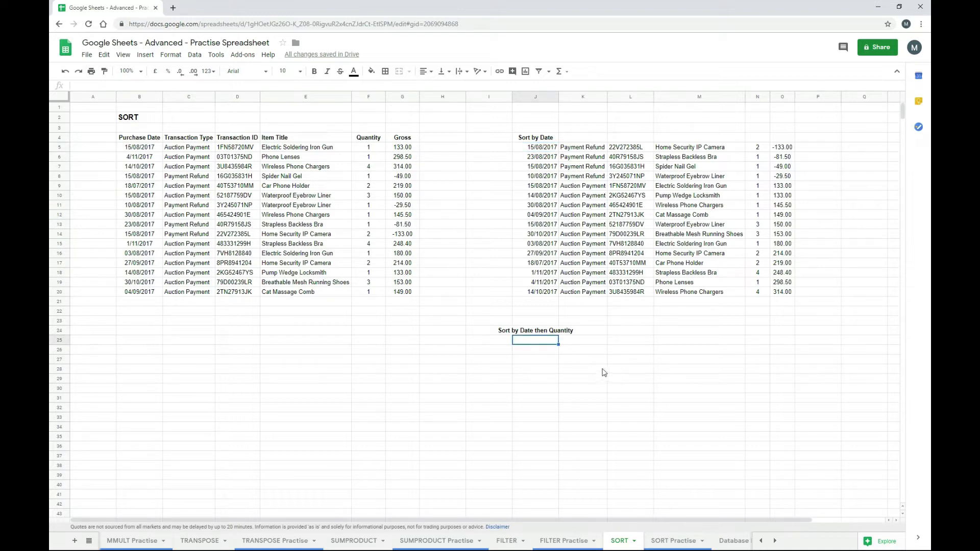
text(=)
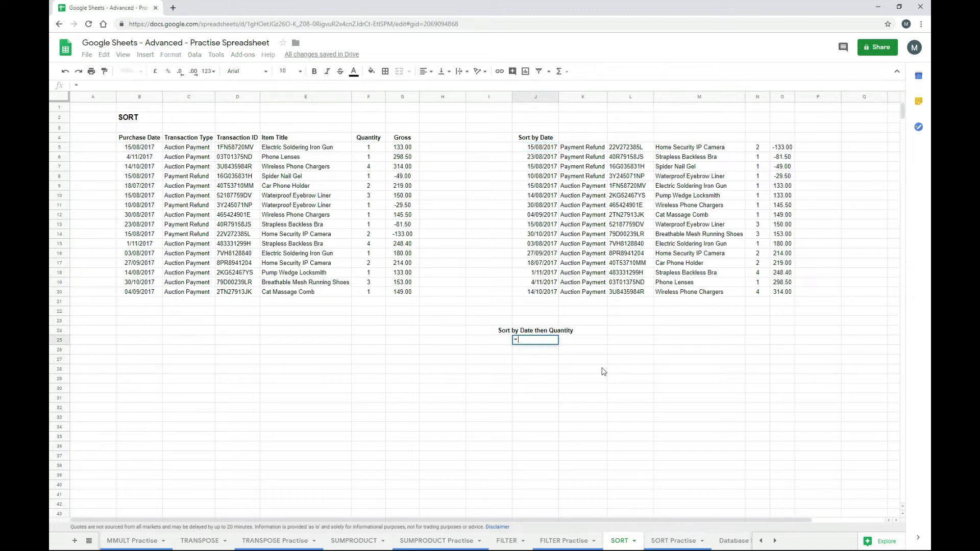
text(sort()
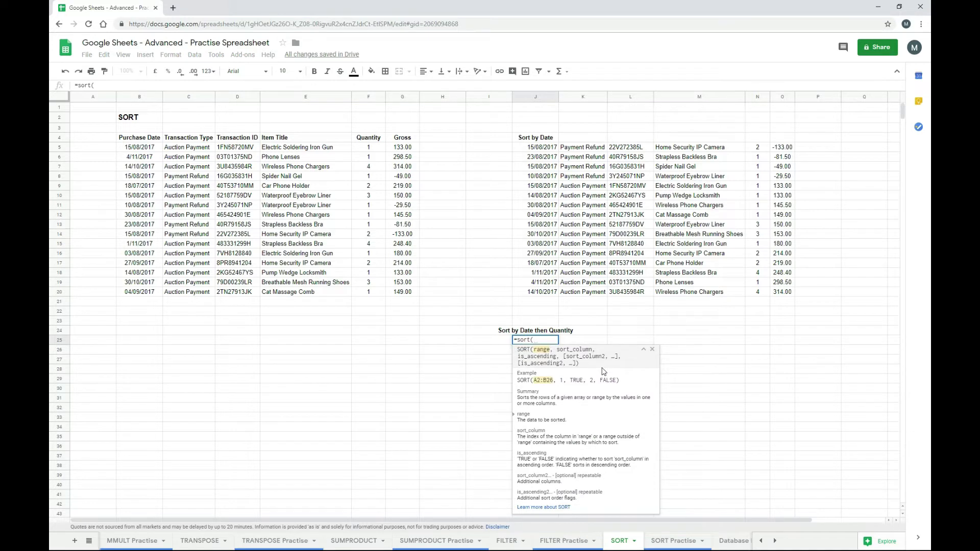
drag(402, 292, 137, 149)
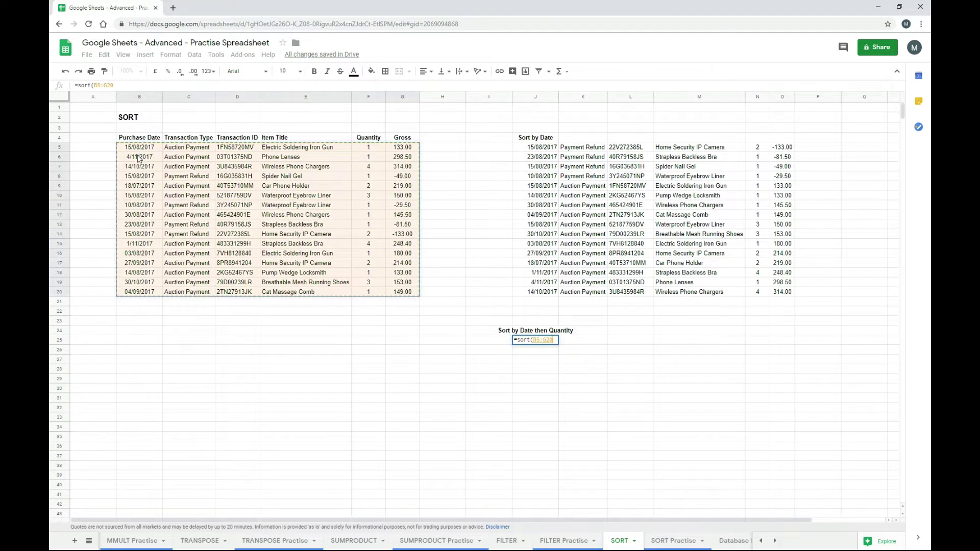
text(,)
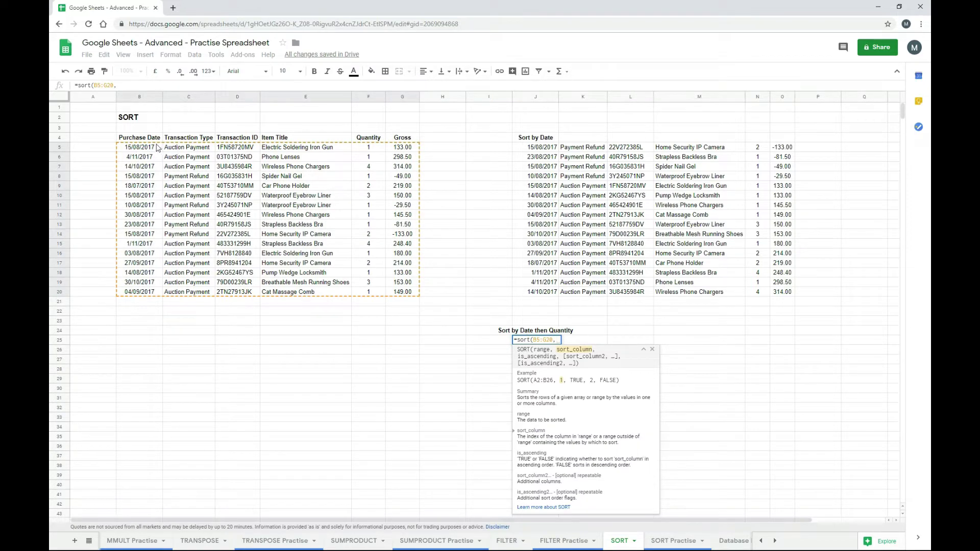
drag(139, 149, 145, 296)
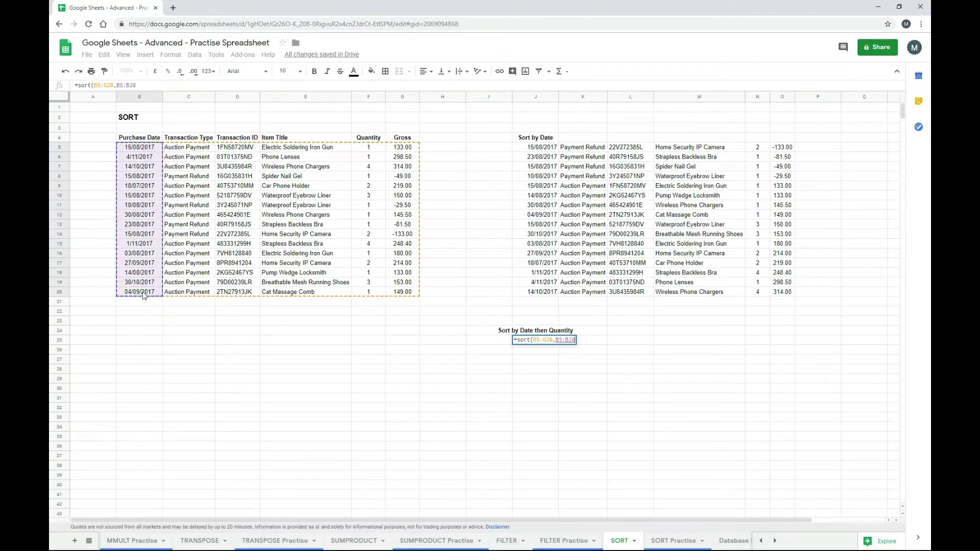
text(,true)
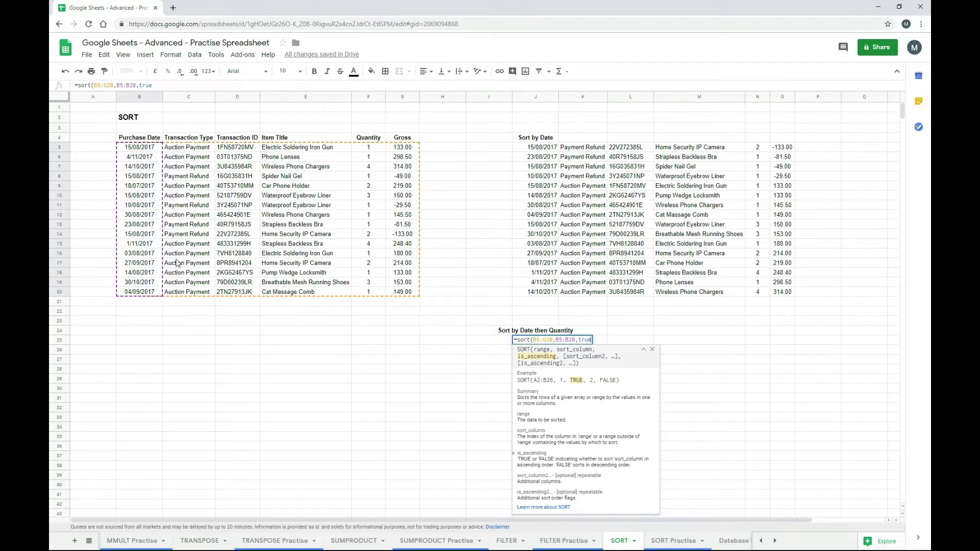
text(,)
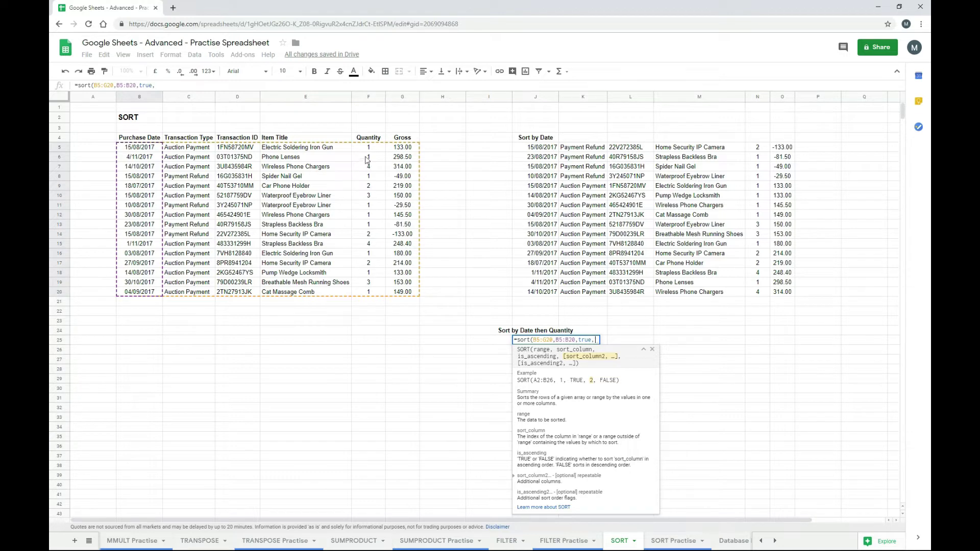
drag(368, 149, 366, 293)
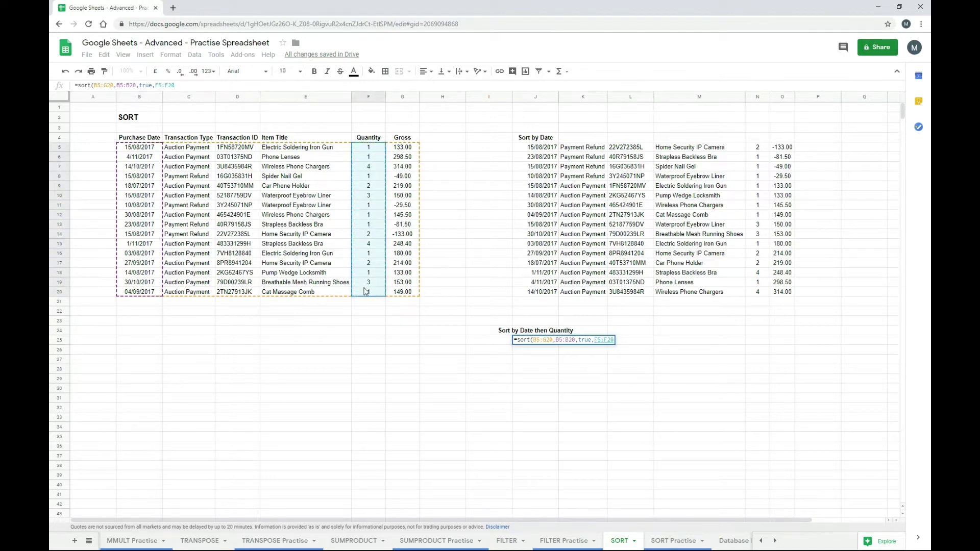
text(,)
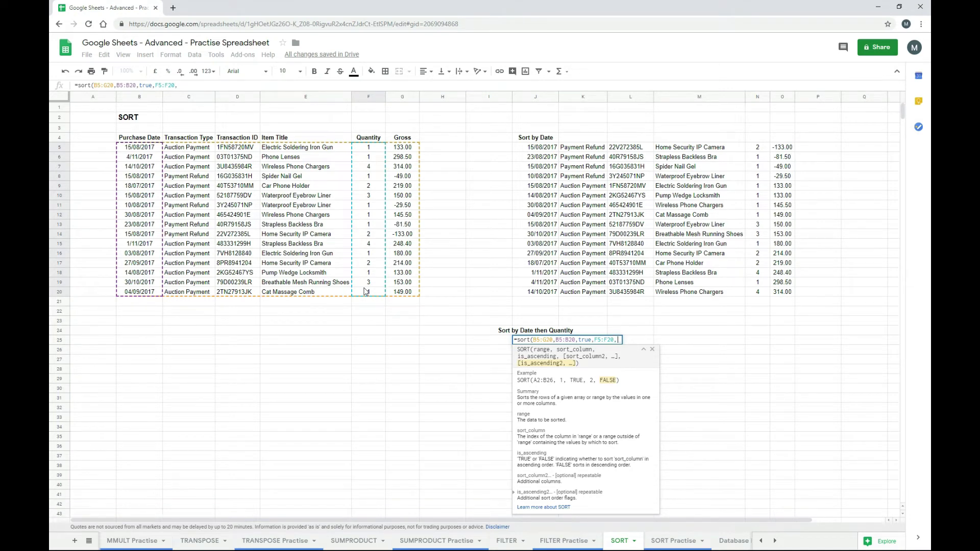
text(false))
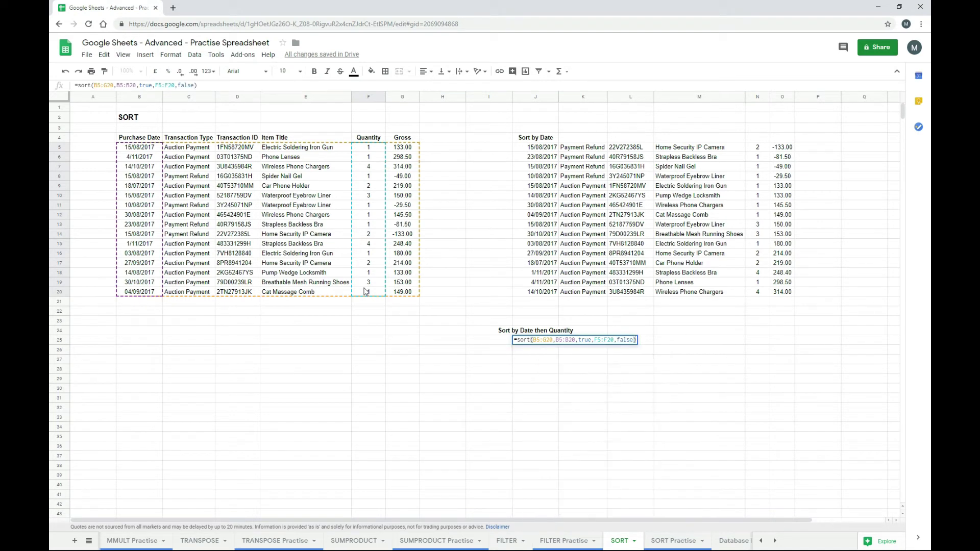
key(Return)
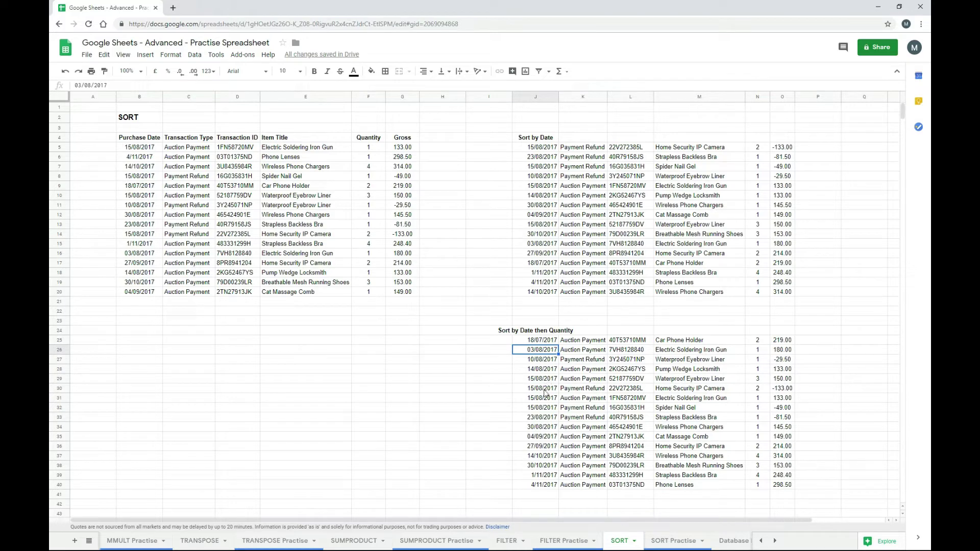
- Compare the four 15/08/2017 rows and review the SORT formula in J25
drag(536, 378, 757, 410)
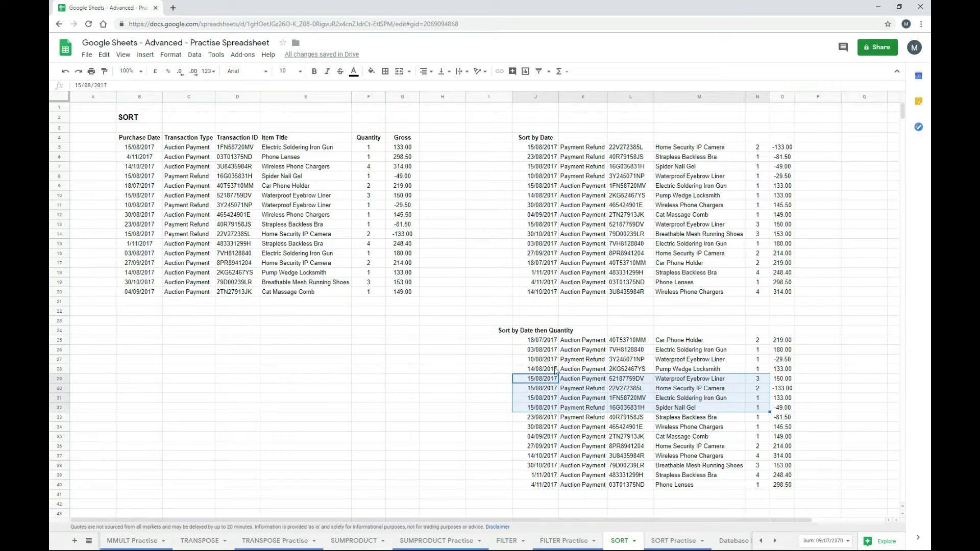
click(546, 345)
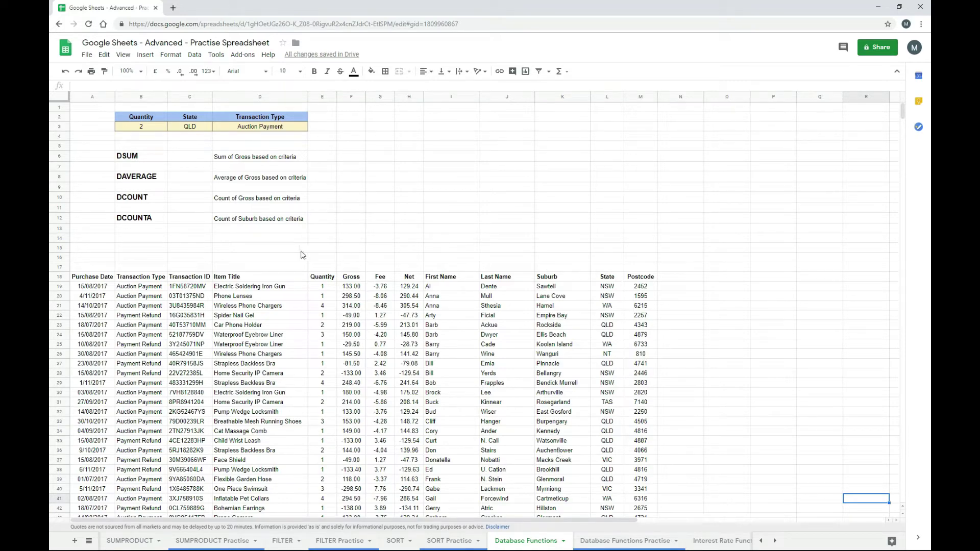
scroll(413, 372, down, 4)
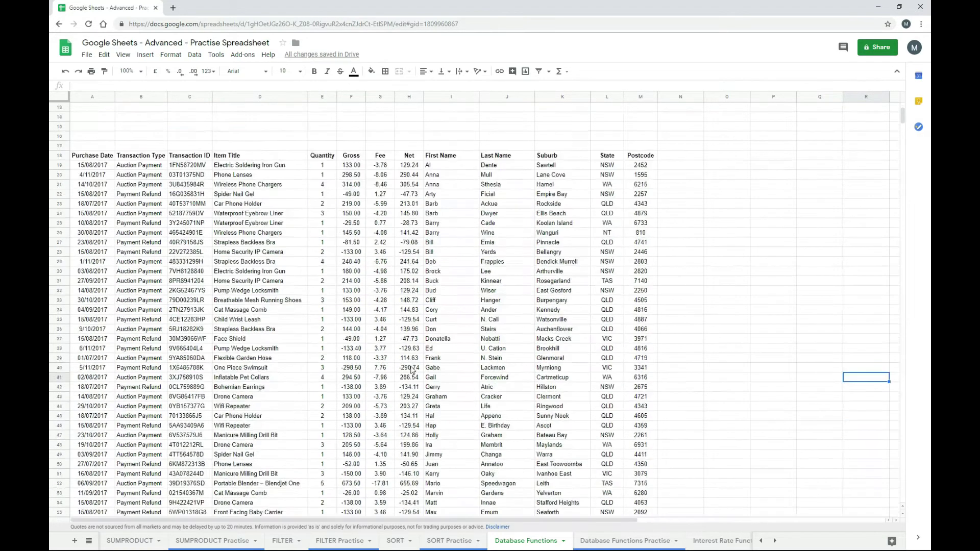
scroll(412, 369, down, 3)
scroll(414, 370, up, 6)
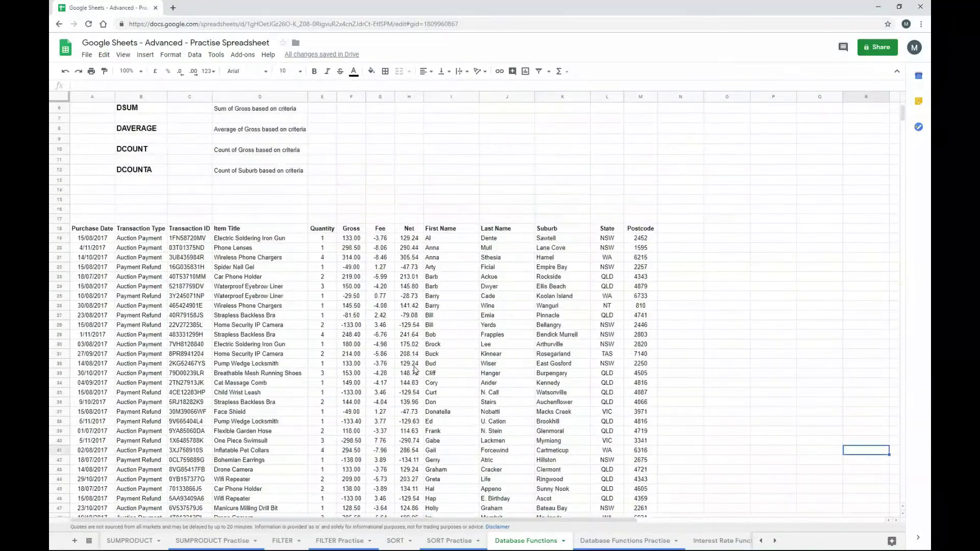
scroll(415, 369, up, 2)
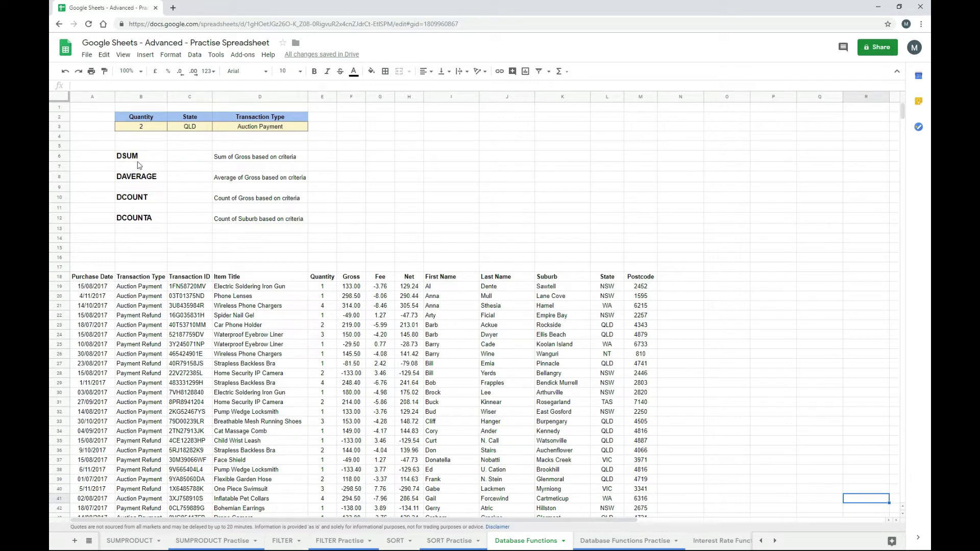
- Start a DSUM in E6 with the absolute database range $A$18:$M$87
click(327, 162)
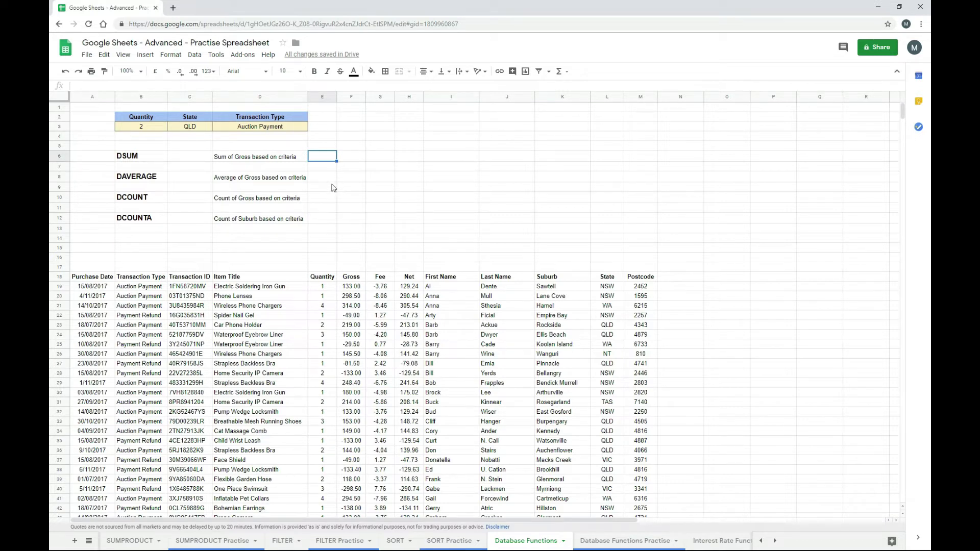
text(=d)
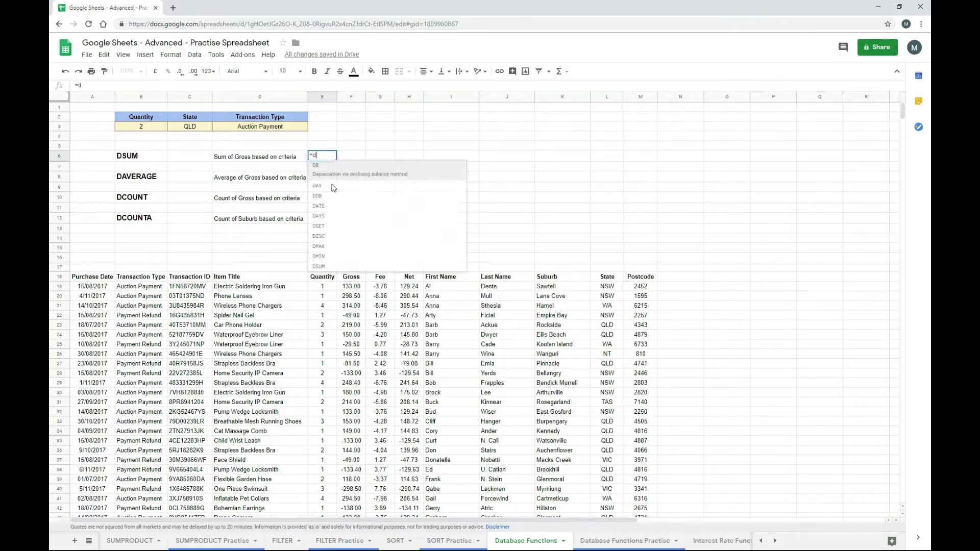
text(sum()
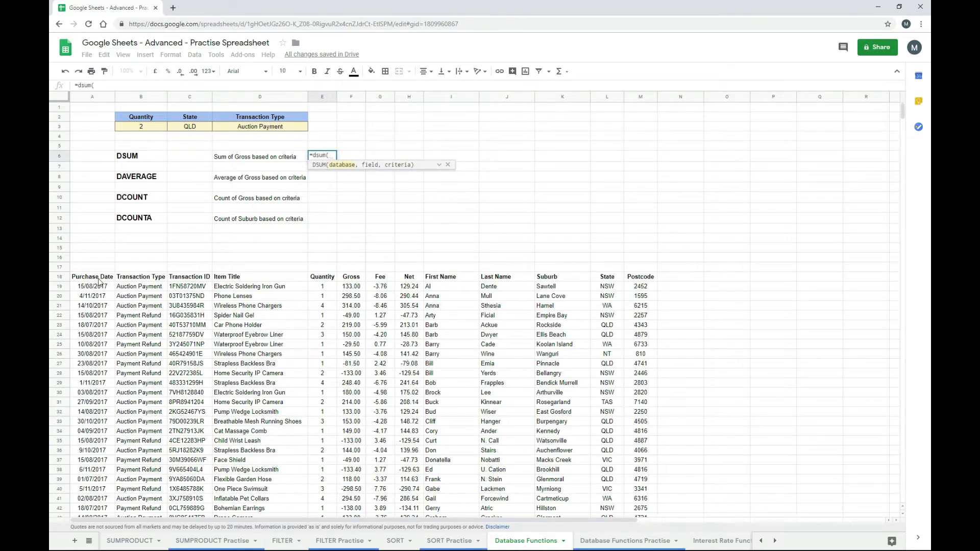
drag(98, 281, 635, 545)
drag(634, 545, 635, 438)
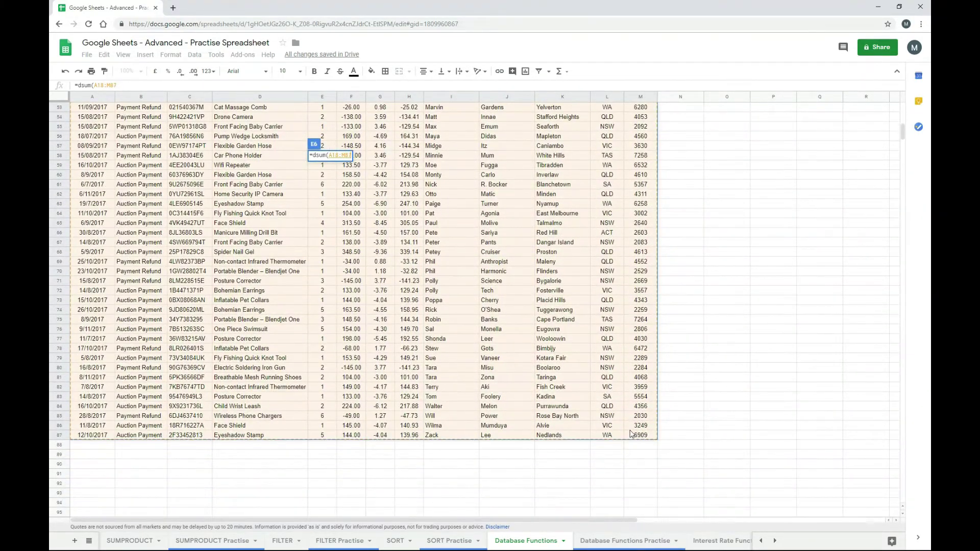
key(F4)
text(,)
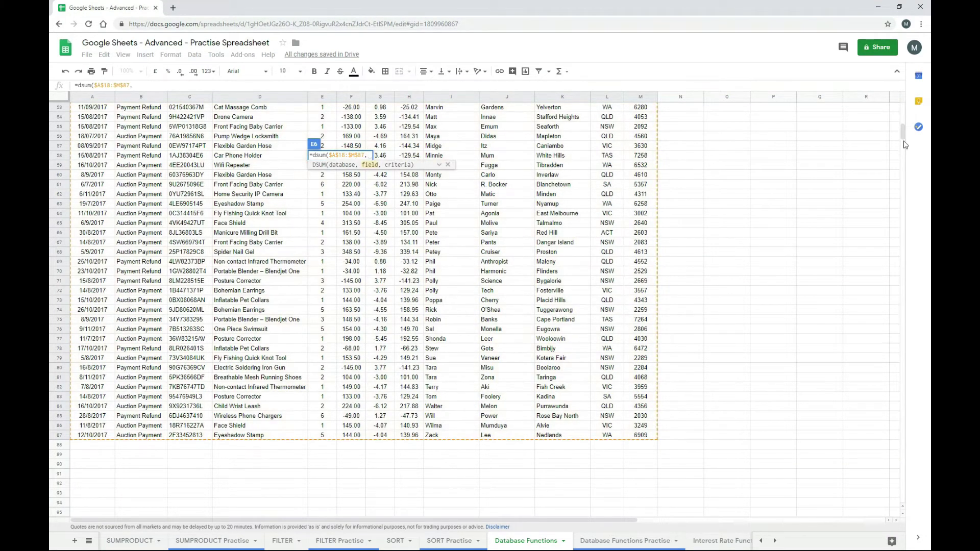
- Add the "Gross" field and the absolute criteria range $B$2:$D$3
scroll(905, 124, up, 3)
scroll(905, 123, up, 15)
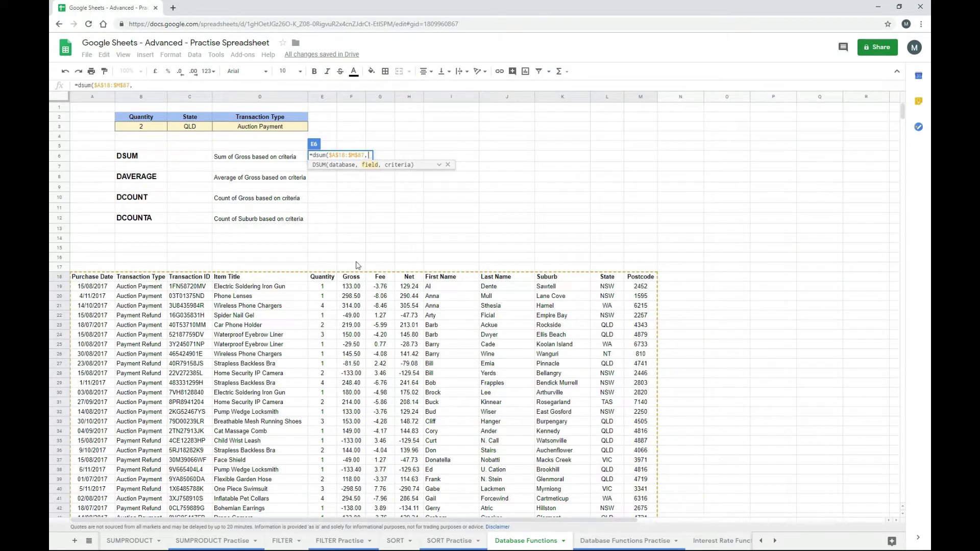
click(439, 165)
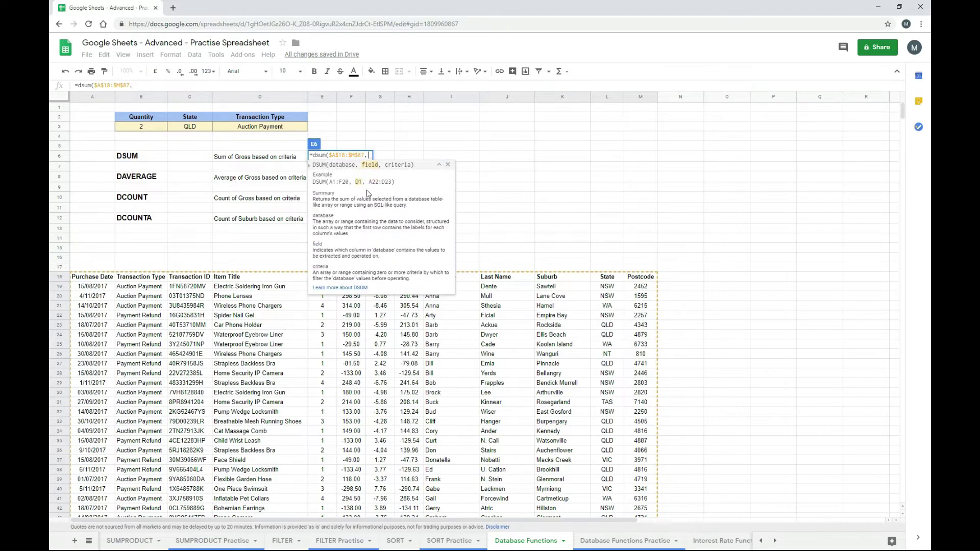
text(")
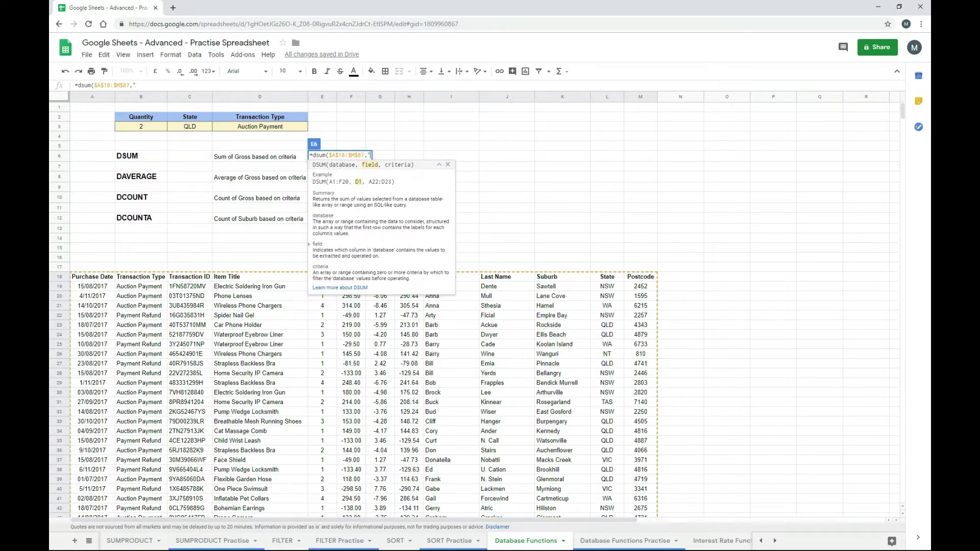
text(Gross",)
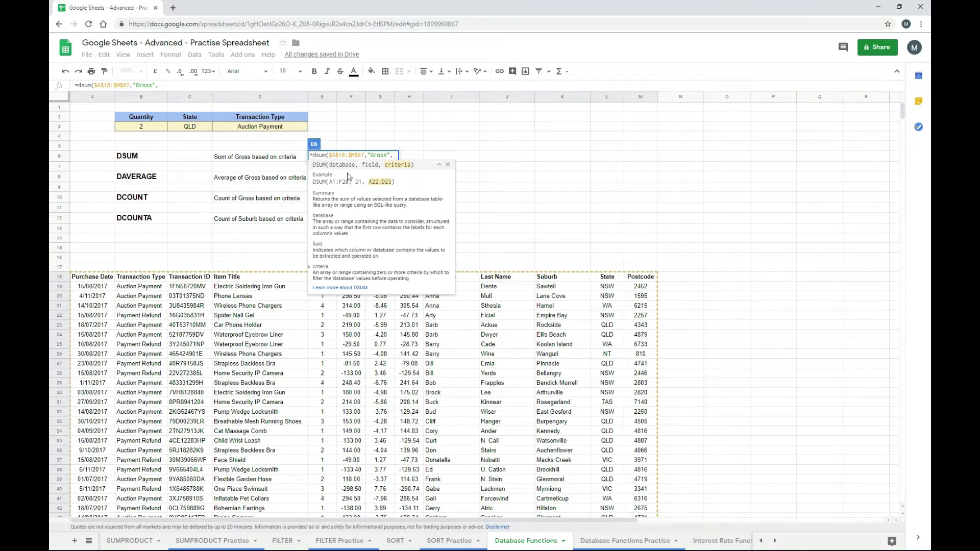
click(160, 120)
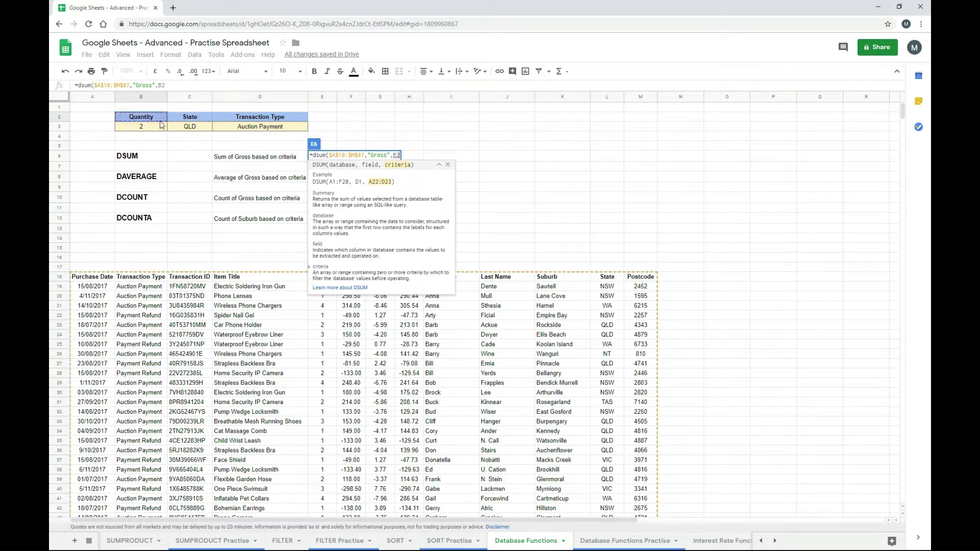
drag(161, 125, 247, 130)
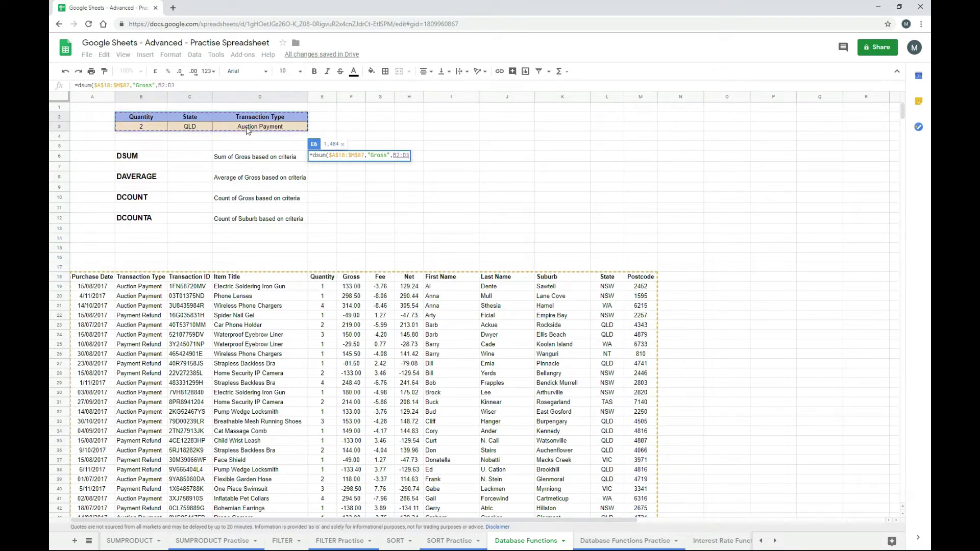
key(F4)
- Close and commit the DSUM formula, returning to E6
text())
key(Return)
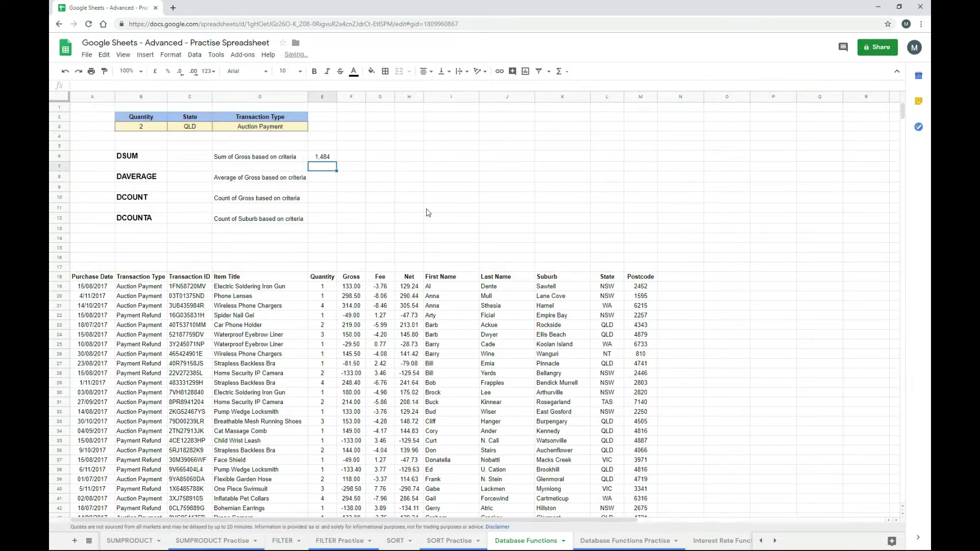
key(Up)
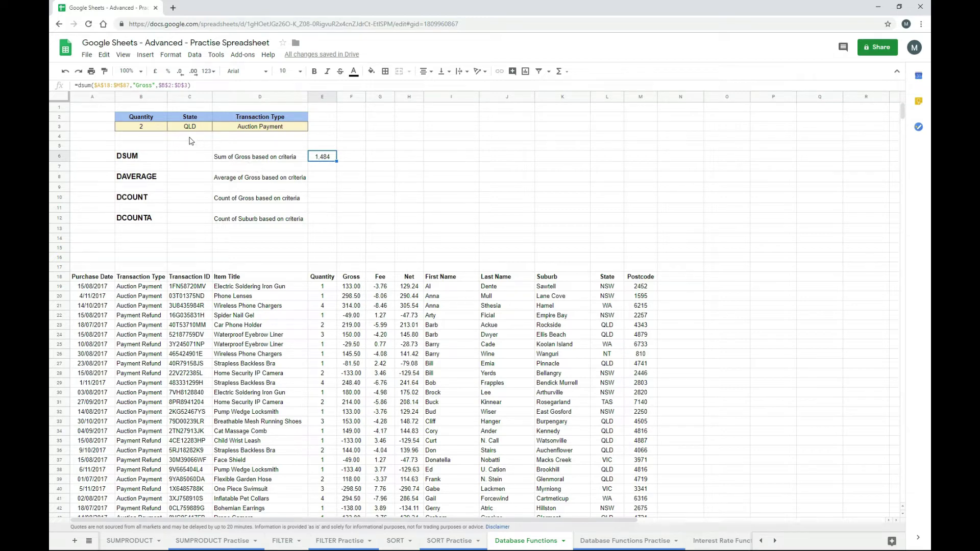
- Try Quantity criteria 1 and then 3 in B3, leaving the DSUM at 652
click(151, 131)
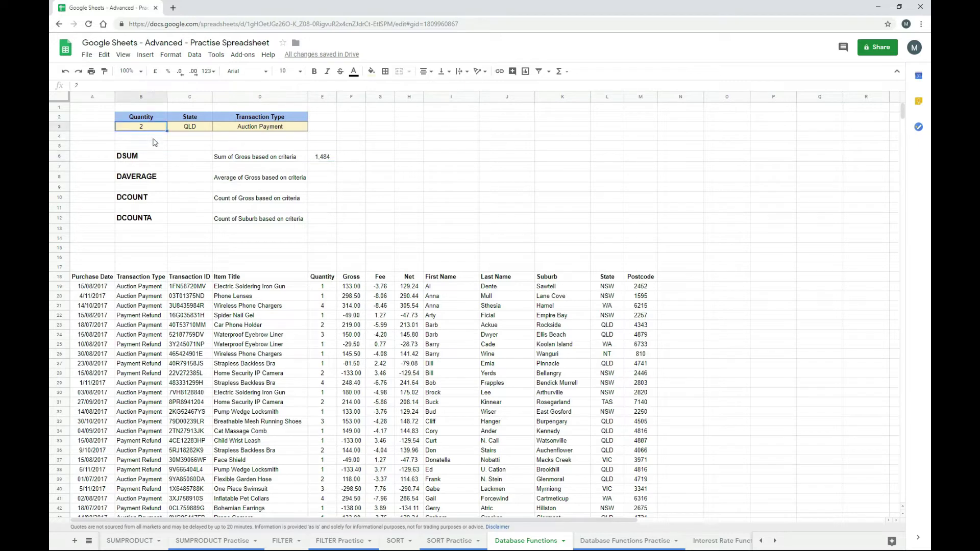
text(1)
key(Return)
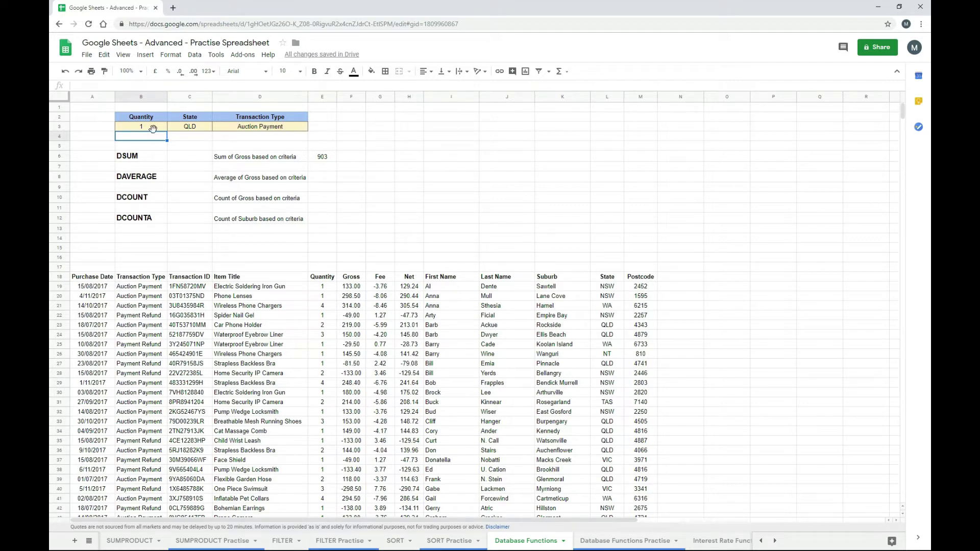
click(156, 128)
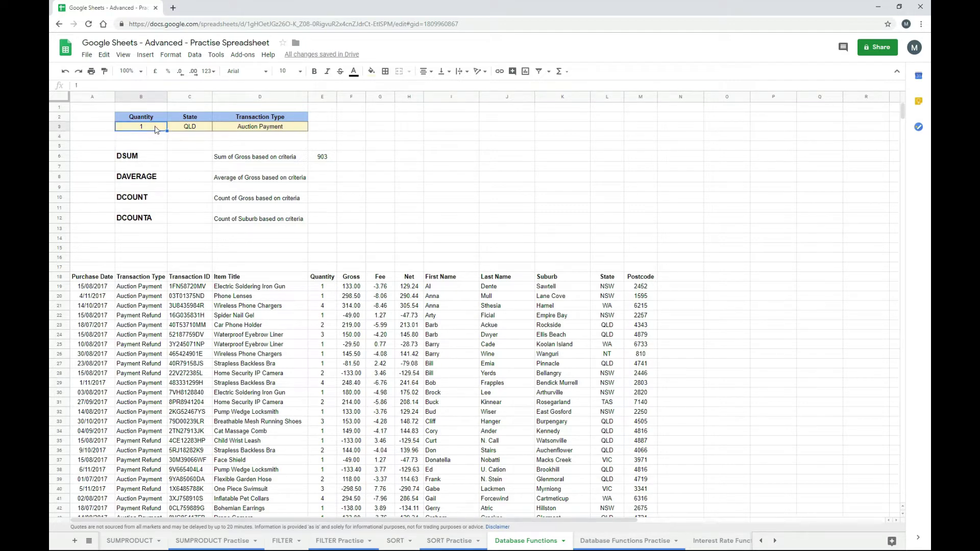
text(3)
key(Return)
- Copy the DSUM formula from E6
click(156, 129)
click(321, 158)
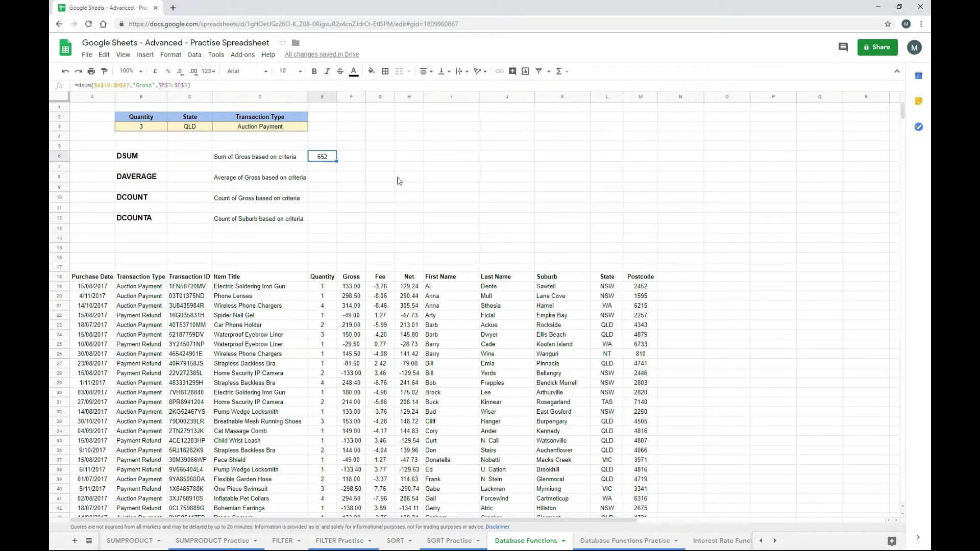
click(188, 86)
key(Escape)
key(ctrl+c)
key(Down)
key(Down)
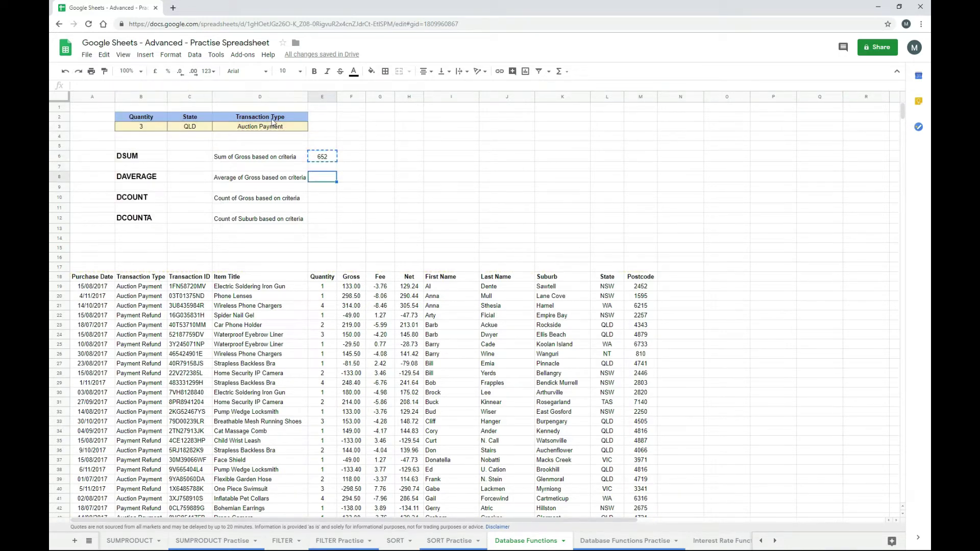
- Paste the formula into E8 and change DSUM to DAVERAGE
key(ctrl+v)
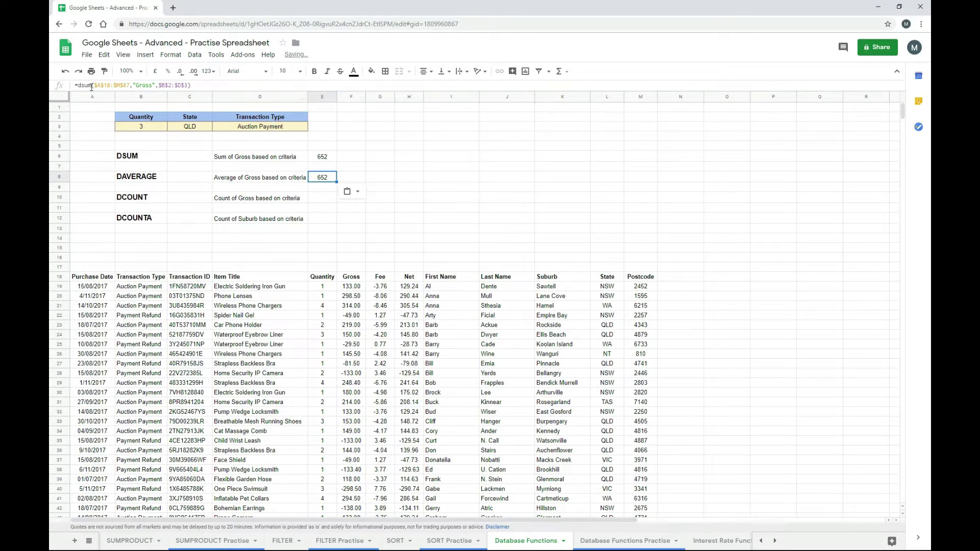
drag(91, 87, 86, 86)
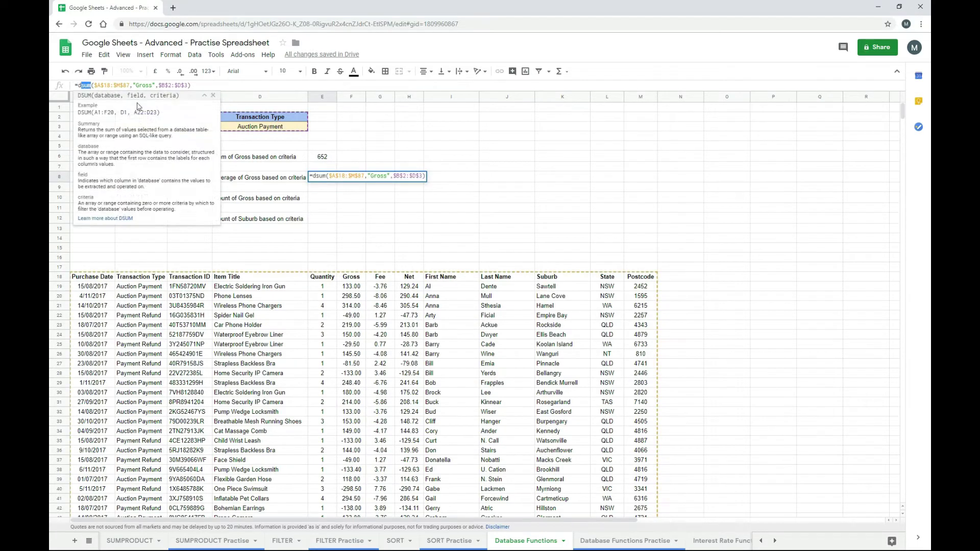
text(average)
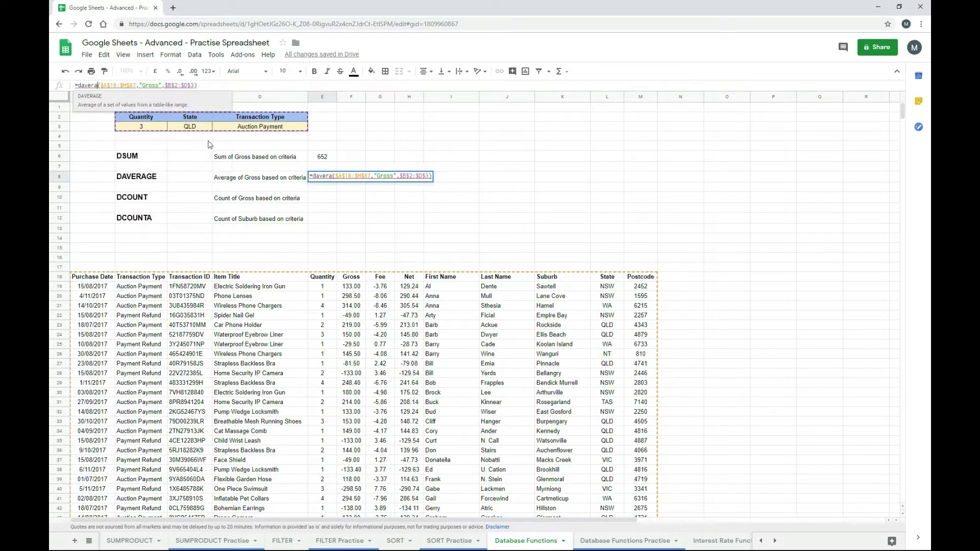
key(Tab)
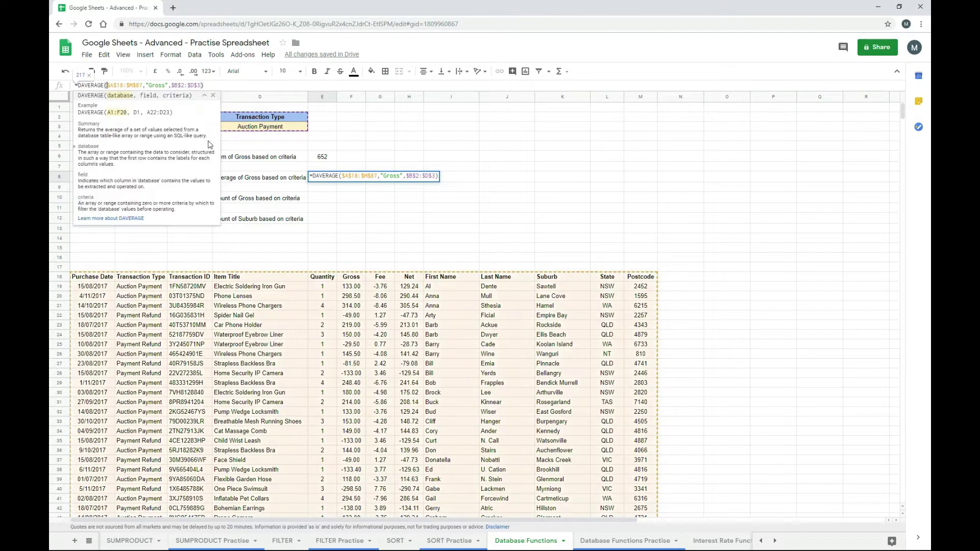
key(Return)
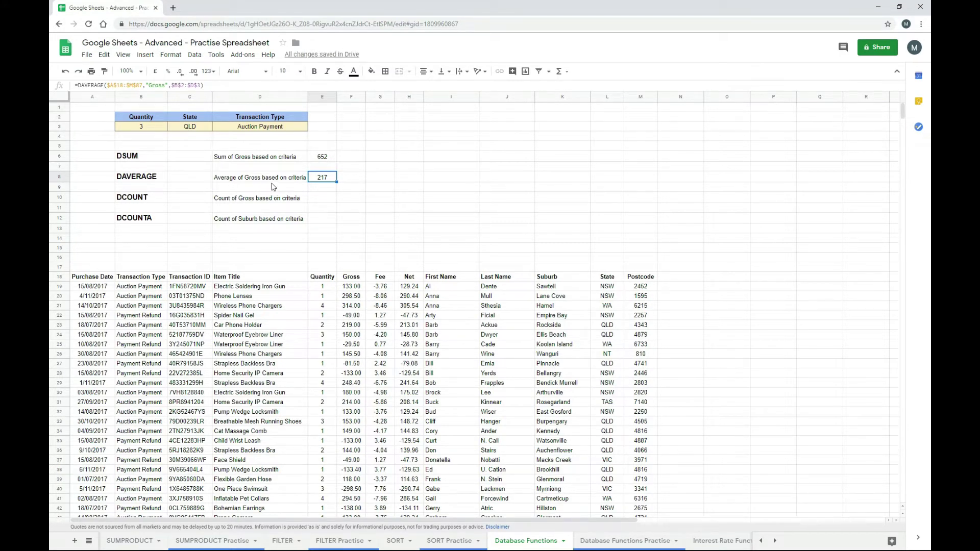
- Set criteria to State NSW and Quantity 1, giving DSUM 1,027 and DAVERAGE 171
click(184, 128)
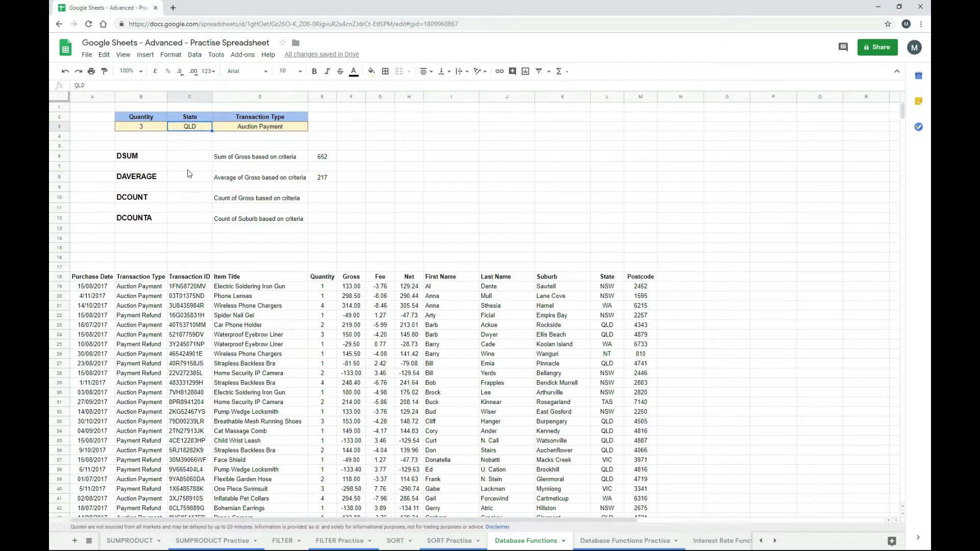
text(NSW)
key(Return)
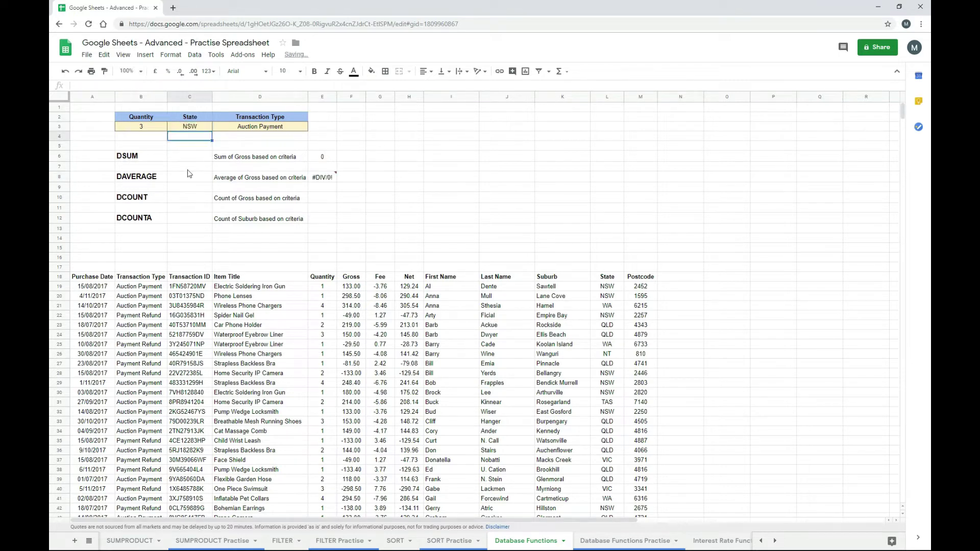
key(Up)
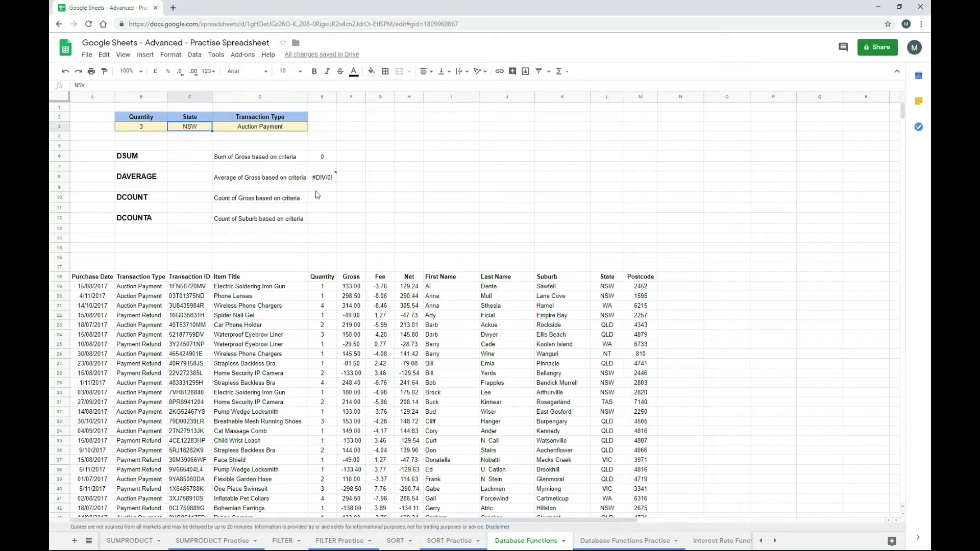
click(158, 131)
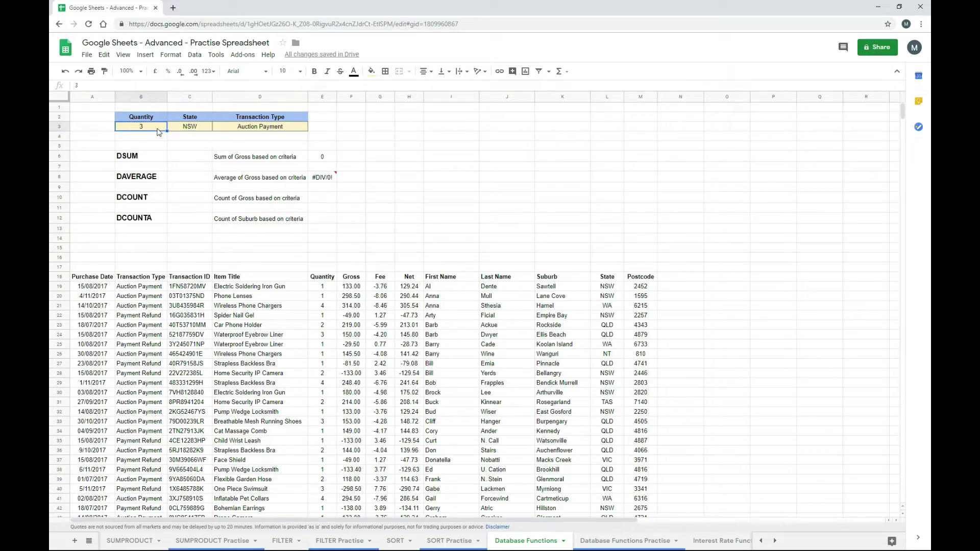
text(1)
key(Return)
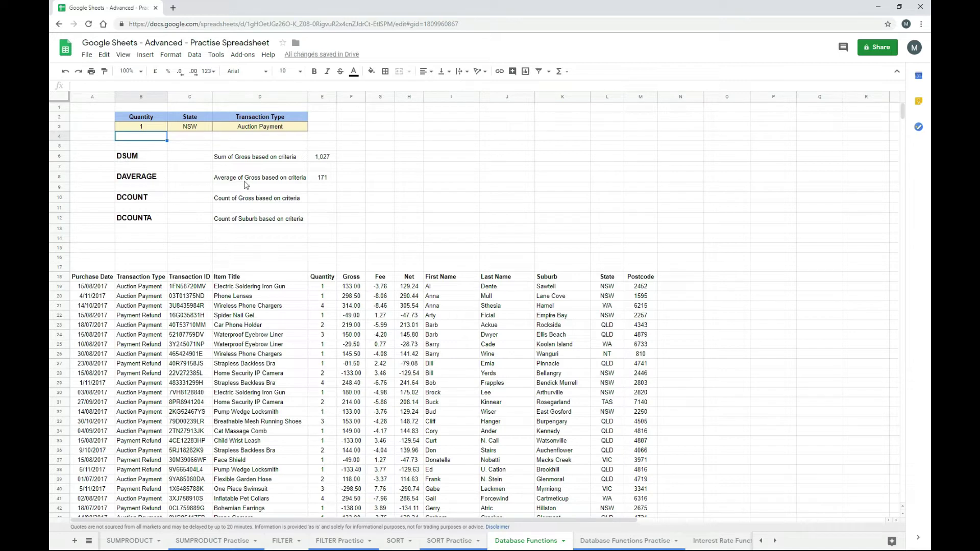
- Copy the E8 DAVERAGE formula to E10 as DCOUNT of Gross, returning 6, and copy it onward
click(323, 179)
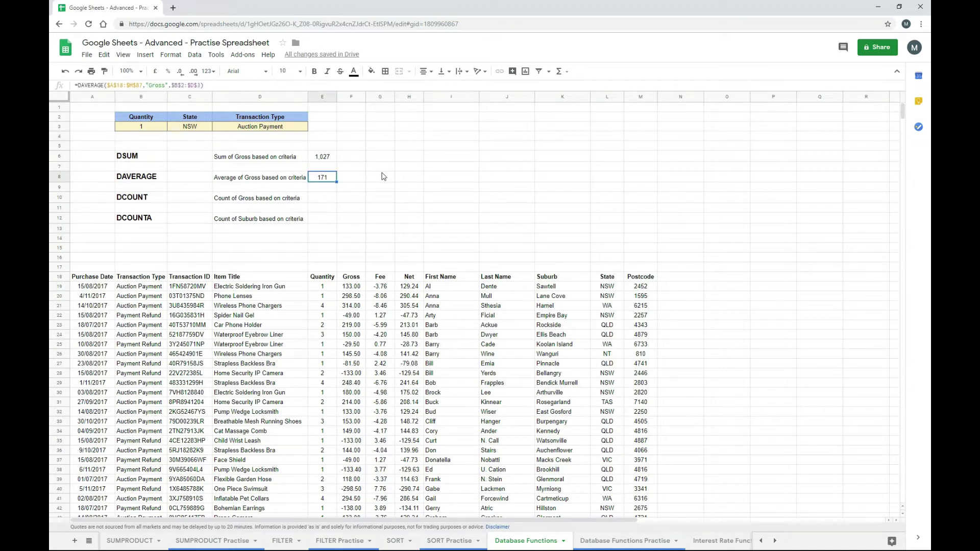
key(ctrl+c)
key(Down)
key(Down)
key(ctrl+v)
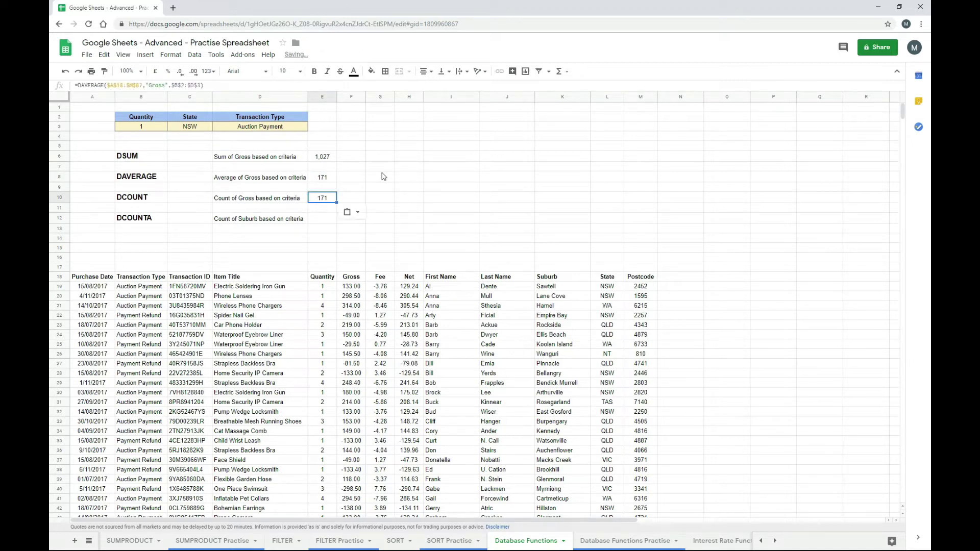
key(F2)
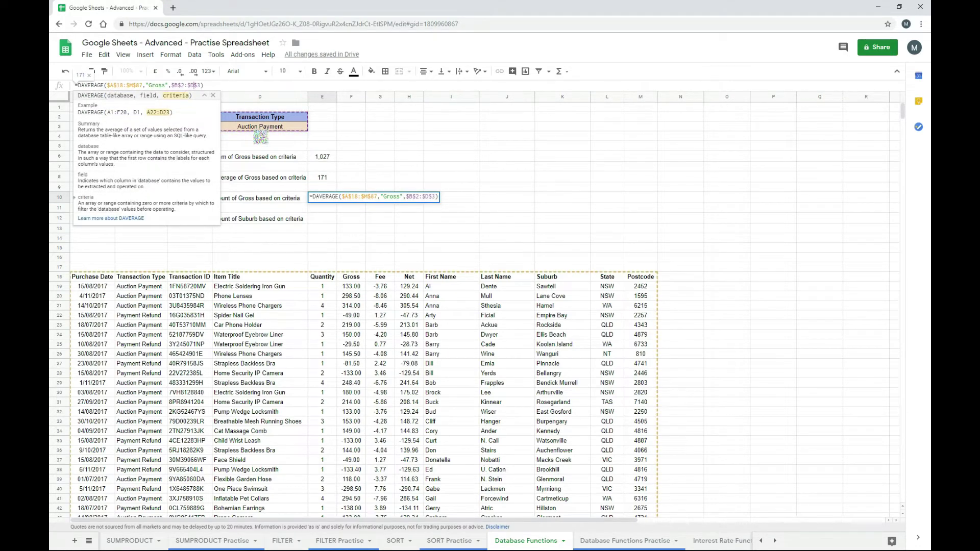
click(204, 95)
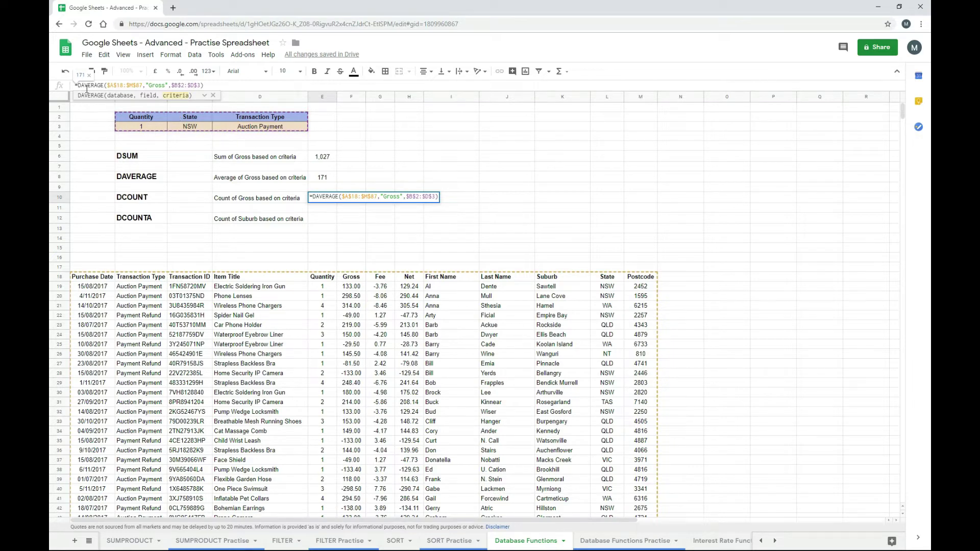
drag(104, 85, 84, 87)
text(count)
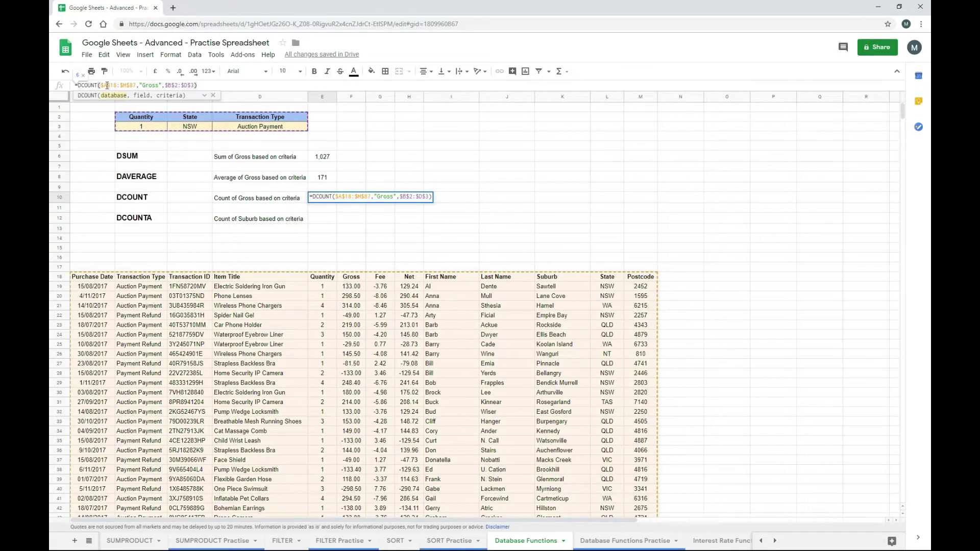
key(Return)
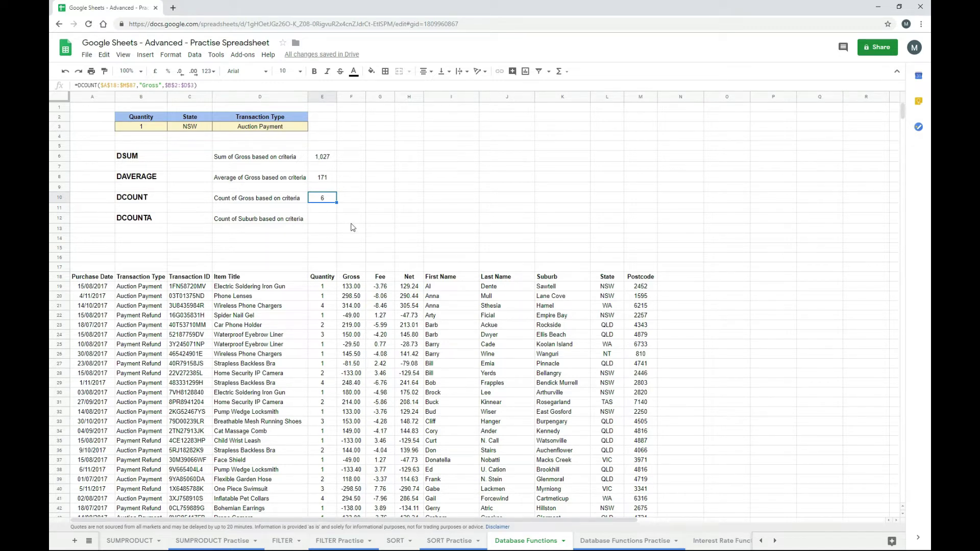
key(ctrl+c)
key(Down)
key(Down)
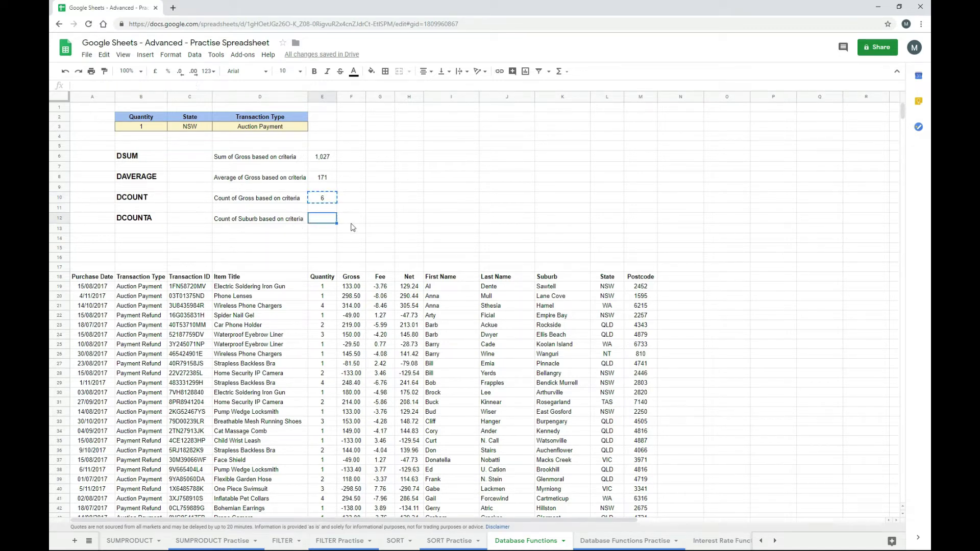
- Paste into E12 as =DCOUNTA($A$18:$M$87,"Suburb",$B$2:$D$3), counting 6 Suburb entries
key(ctrl+v)
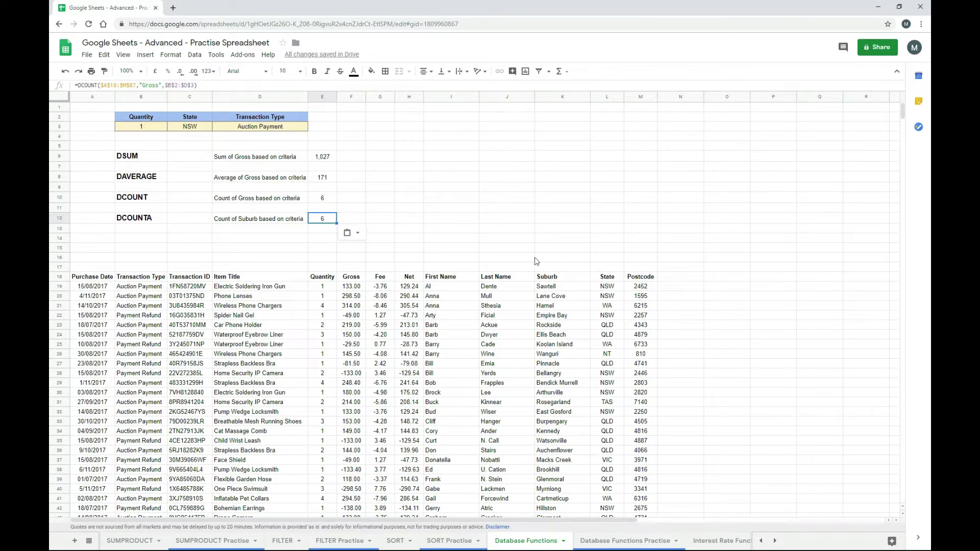
double_click(151, 85)
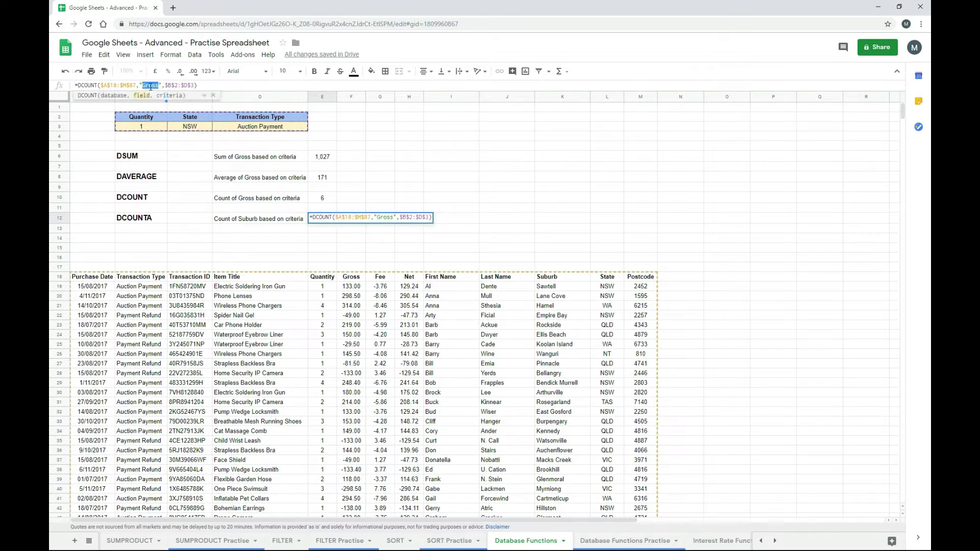
text(Suburb)
click(100, 86)
text(a)
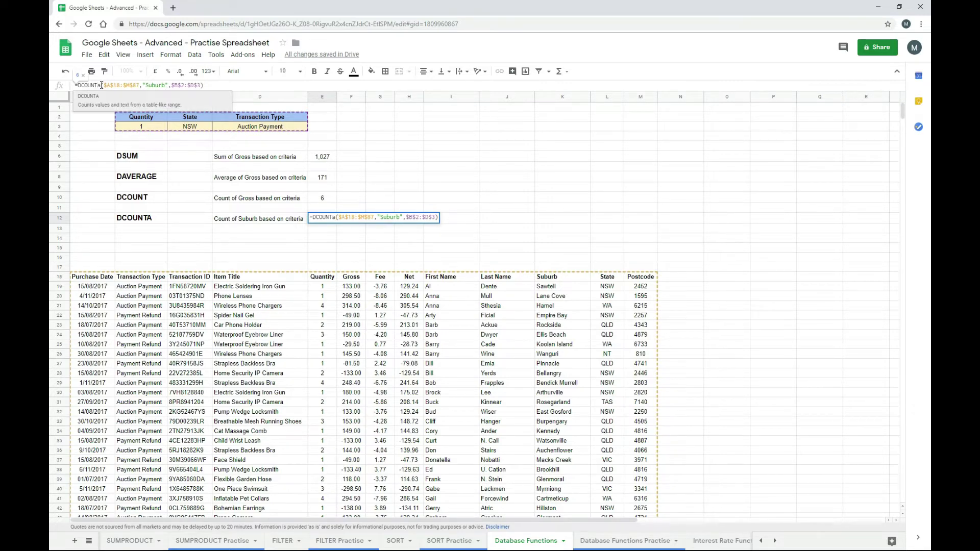
key(Tab)
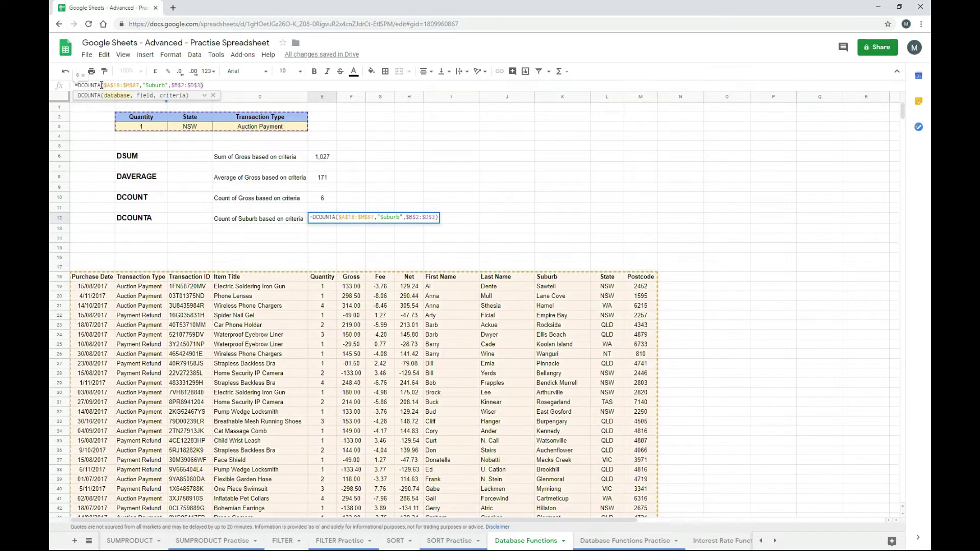
key(Return)
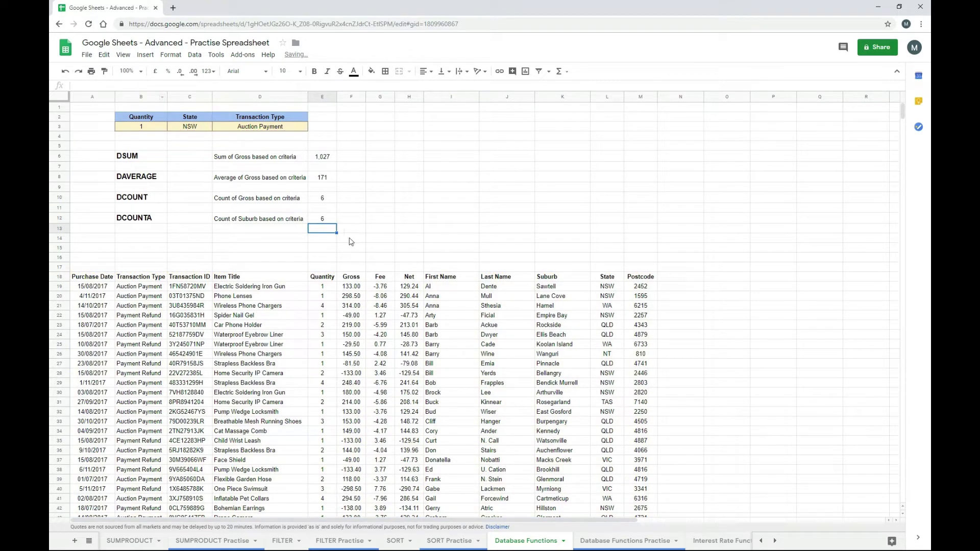
- Change the Quantity criterion in B3 to 2
click(351, 239)
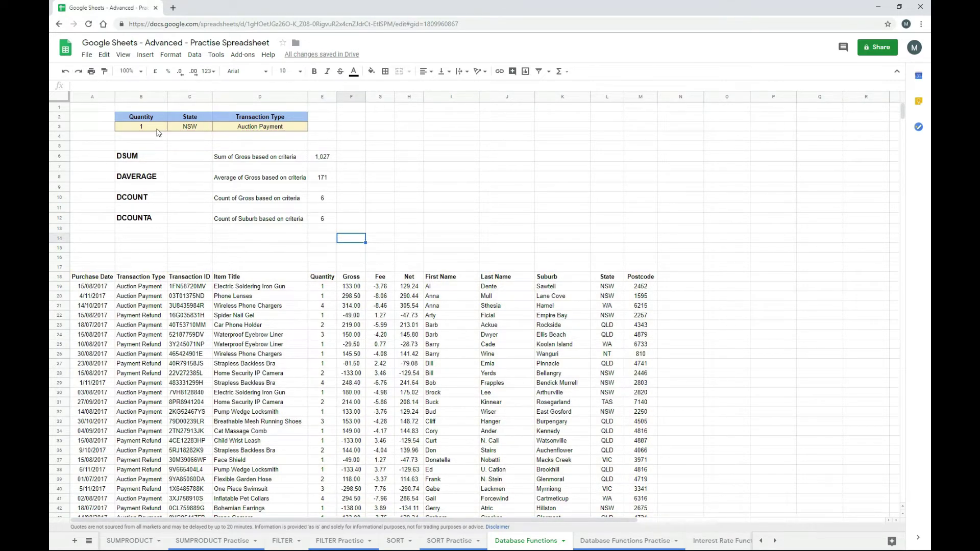
click(158, 129)
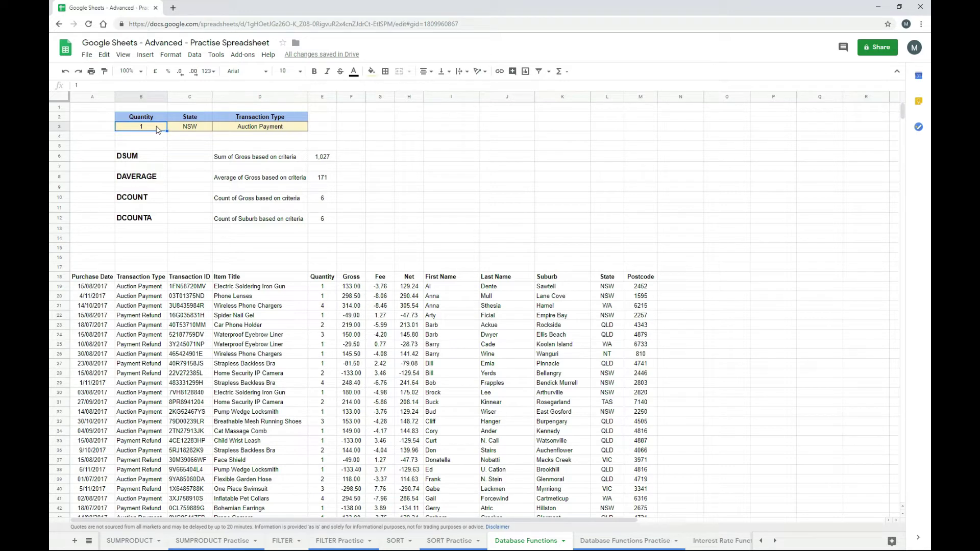
text(2)
key(Return)
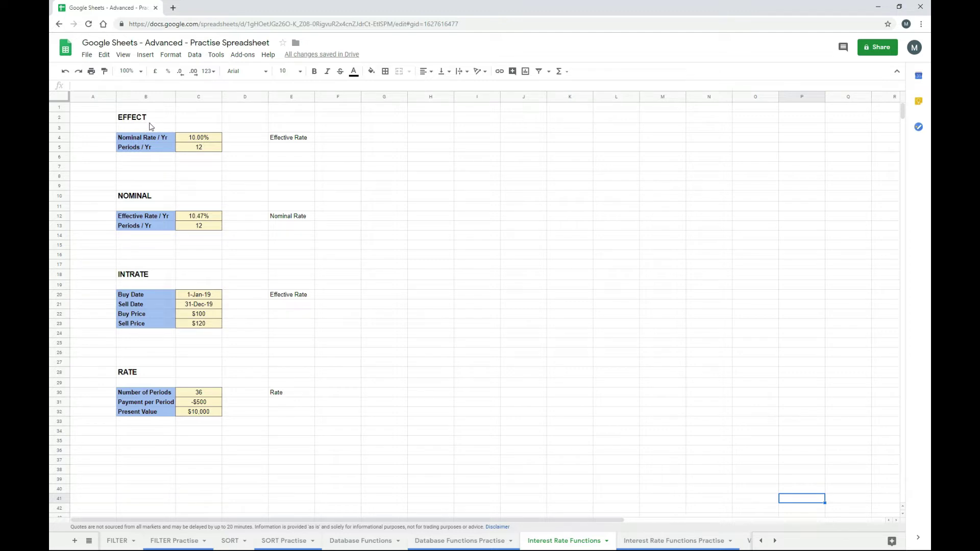
- Enter =effect(C4,C5) in F4 for an Effective Rate of 10.47%
click(327, 142)
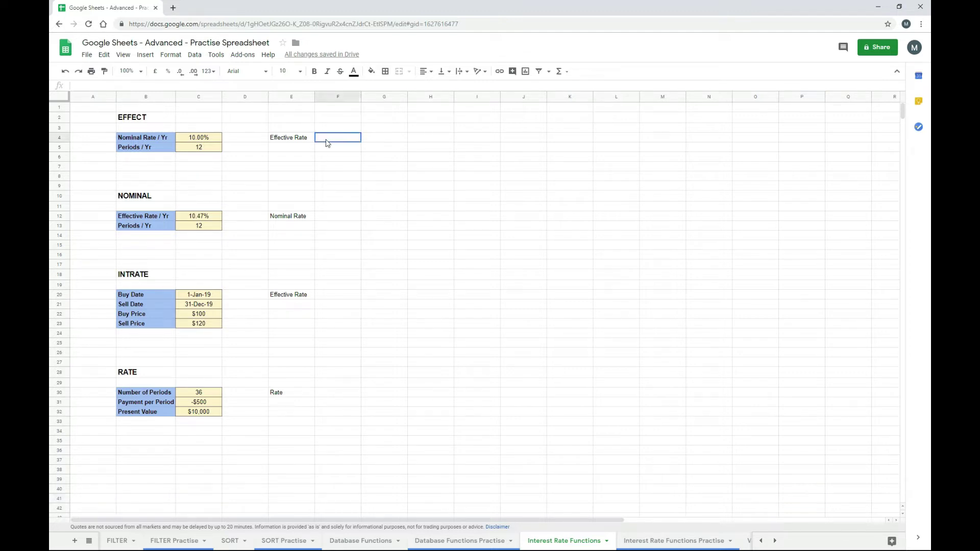
text(=)
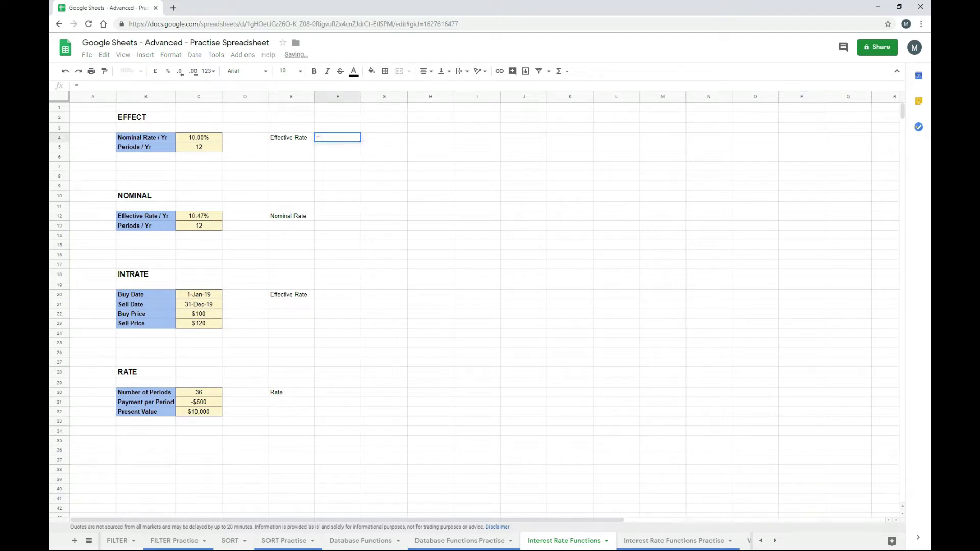
text(effect()
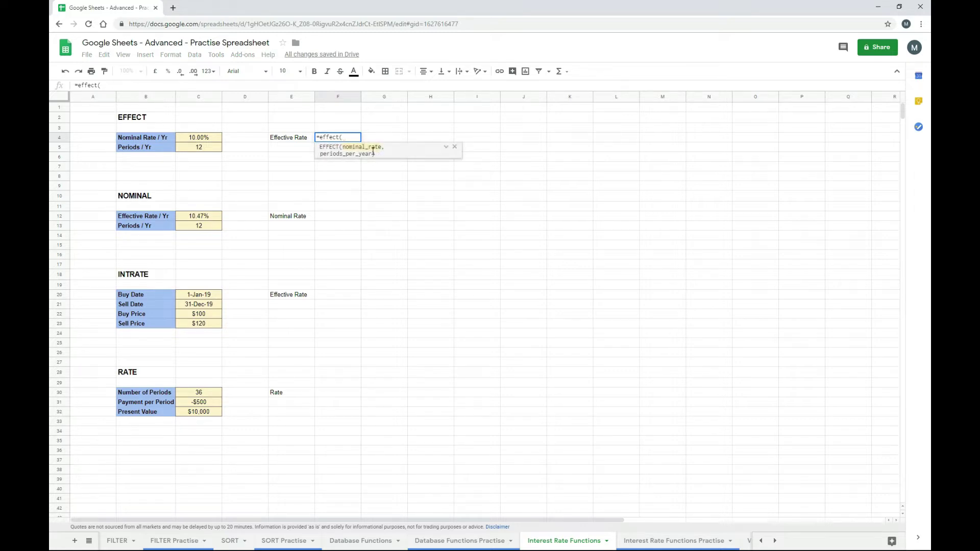
click(447, 147)
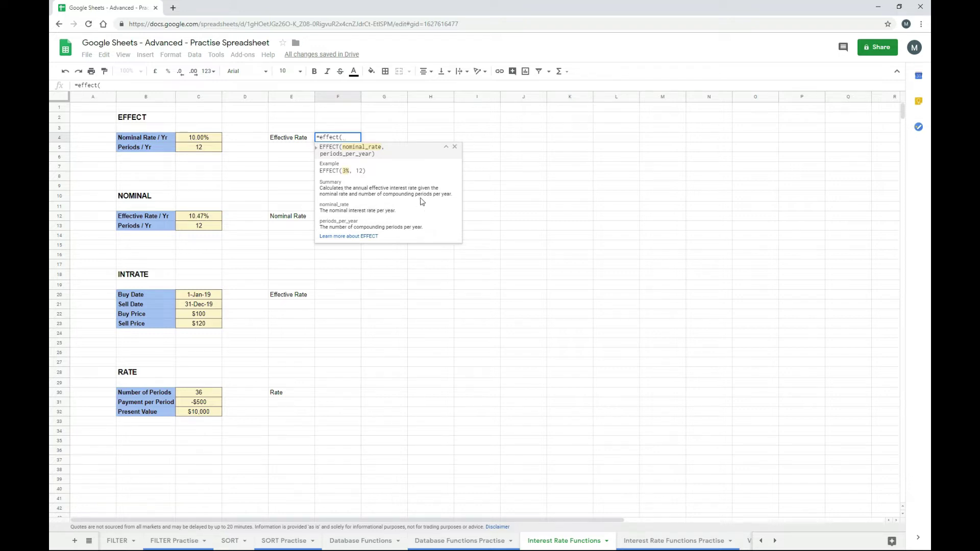
click(445, 150)
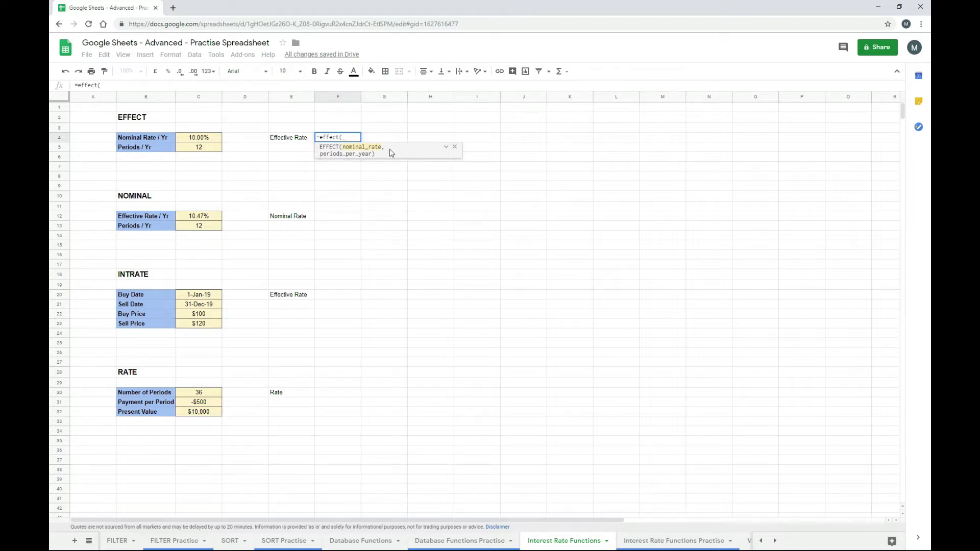
click(210, 139)
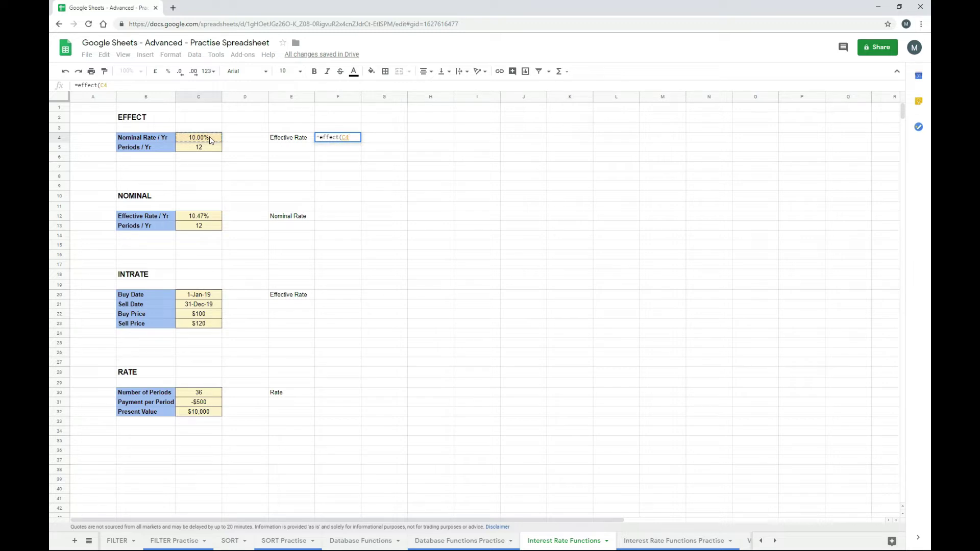
text(,)
click(213, 148)
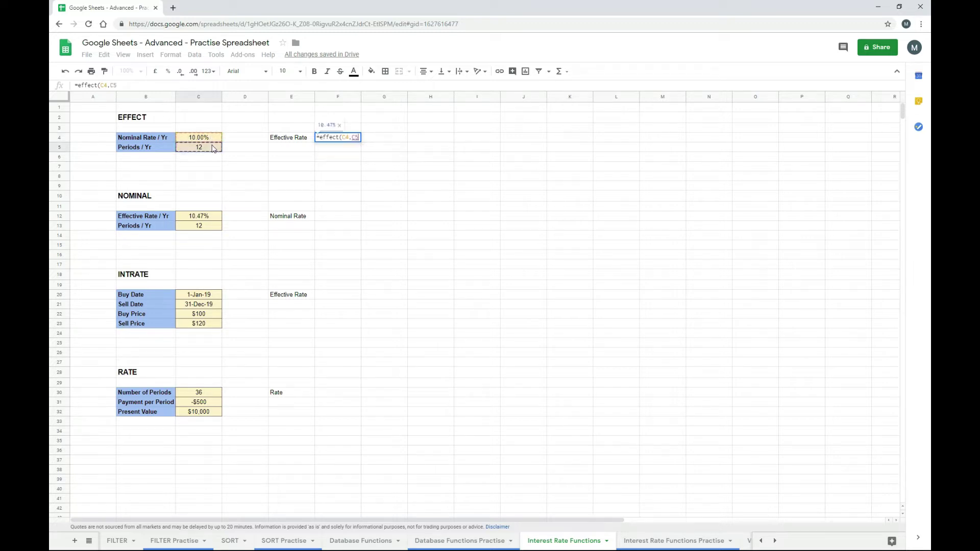
text())
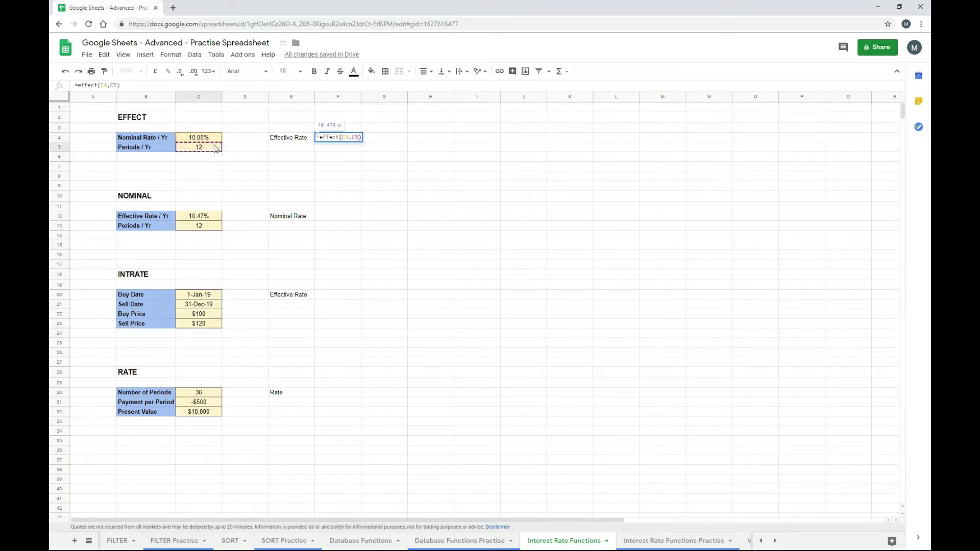
key(Return)
key(Up)
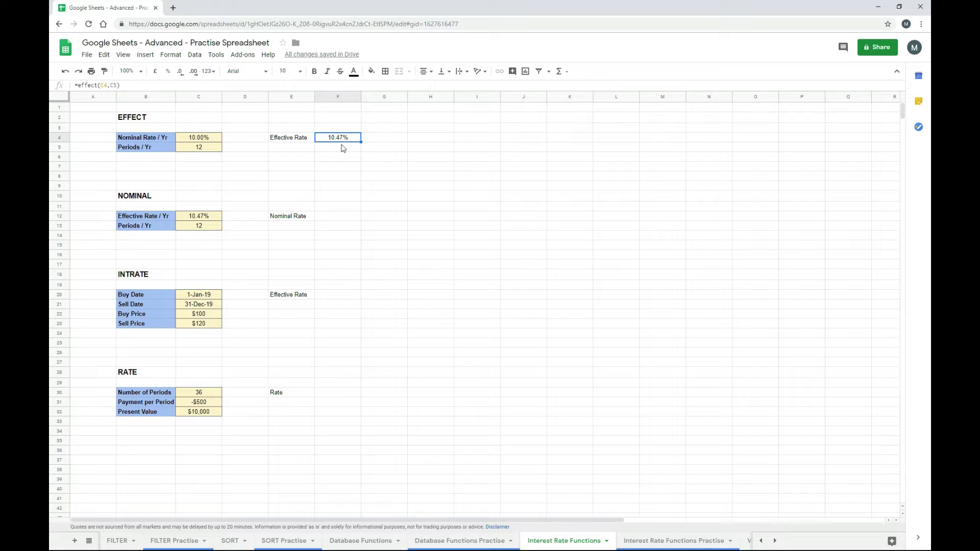
click(215, 152)
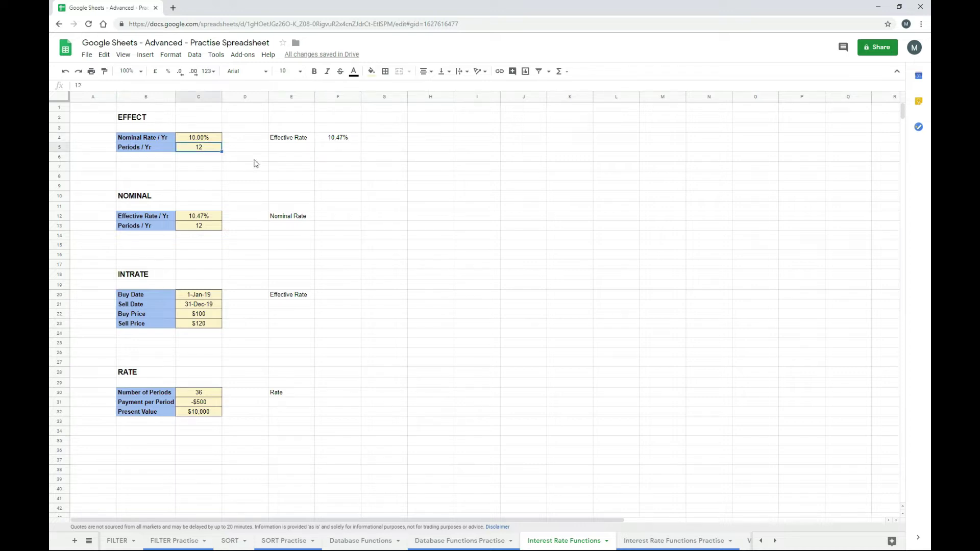
text(1)
key(Return)
key(Up)
text(2)
key(Return)
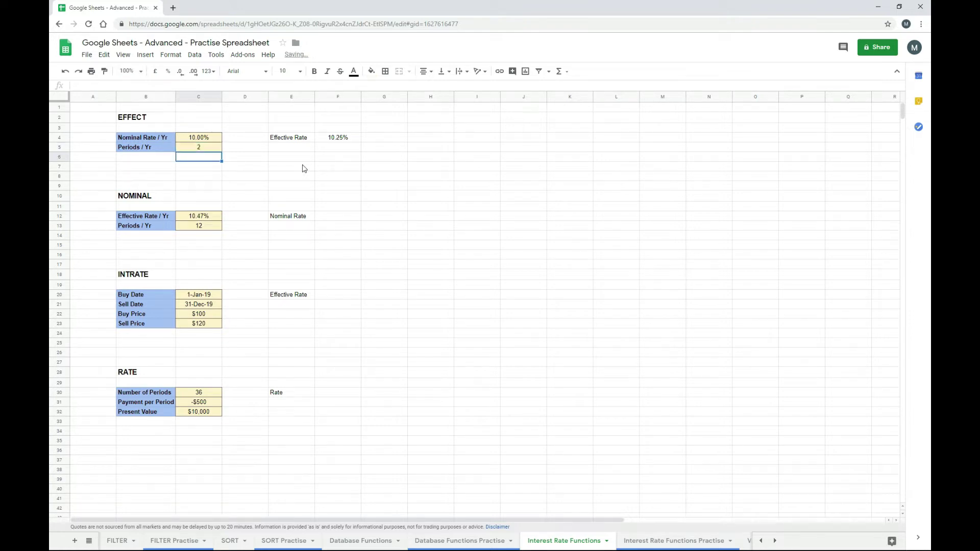
click(211, 148)
text(3)
key(Return)
key(Up)
text(1)
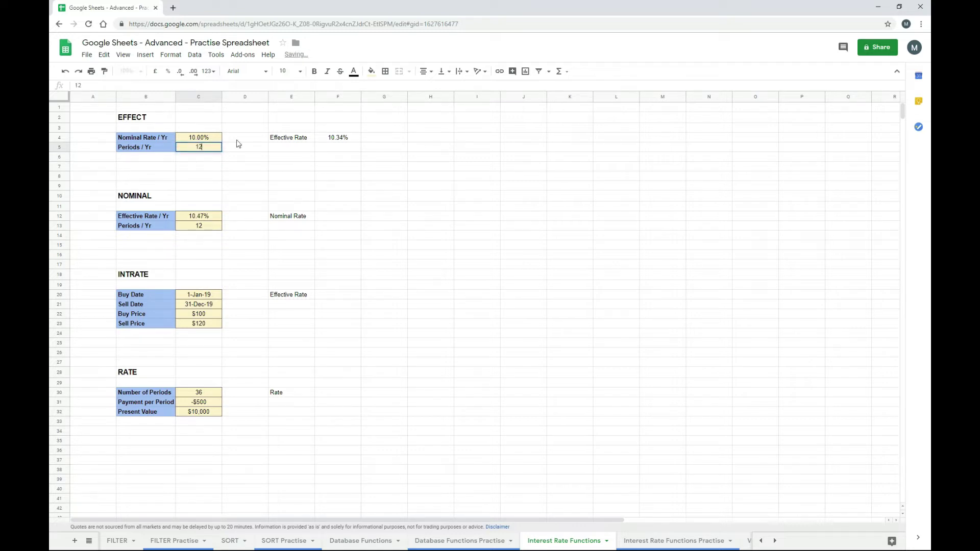
key(Return)
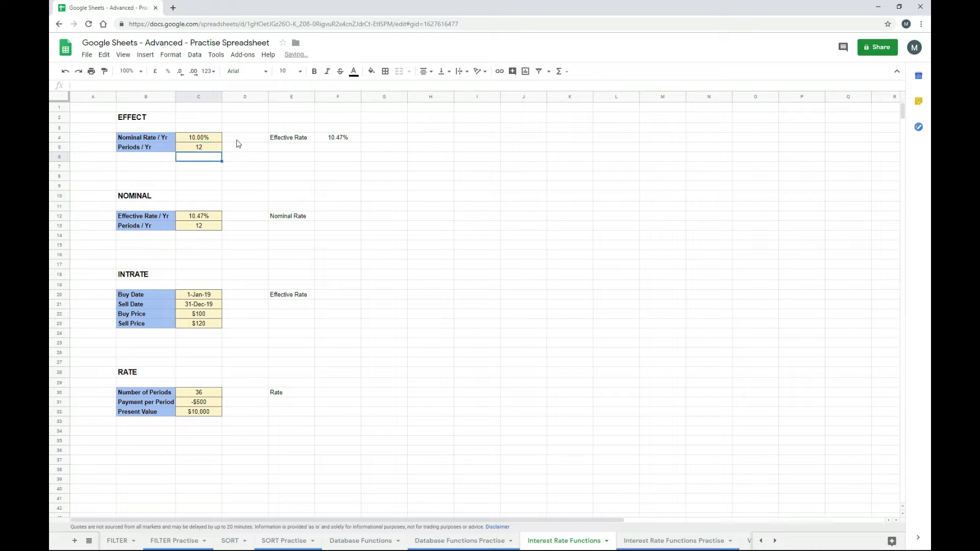
click(329, 143)
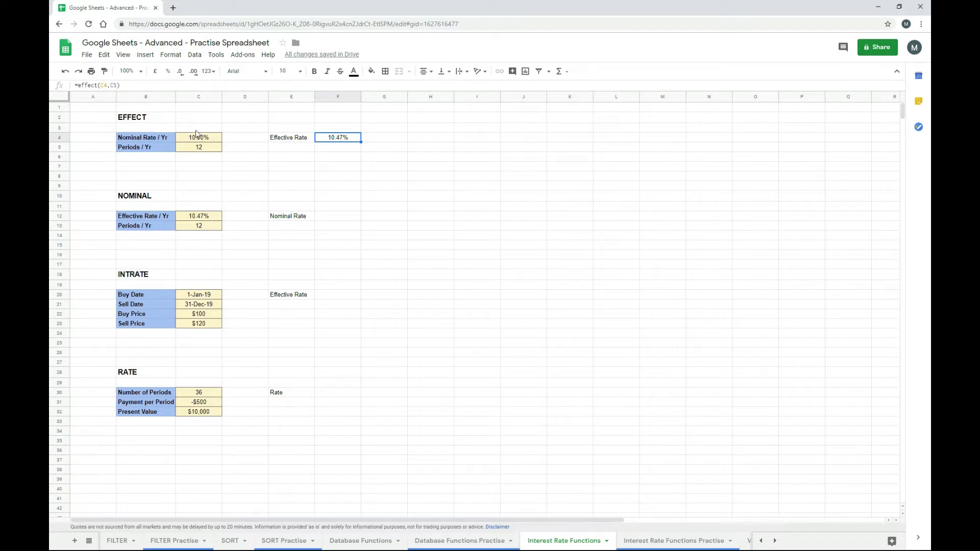
- Enter =nominal(C12,C13) in F12 for a Nominal Rate of 10.00%
click(330, 221)
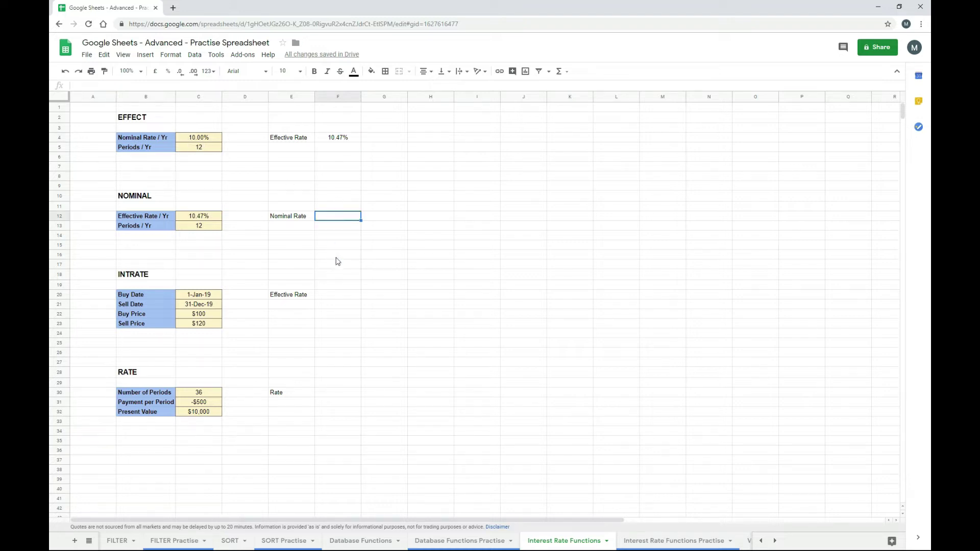
text(=nominal()
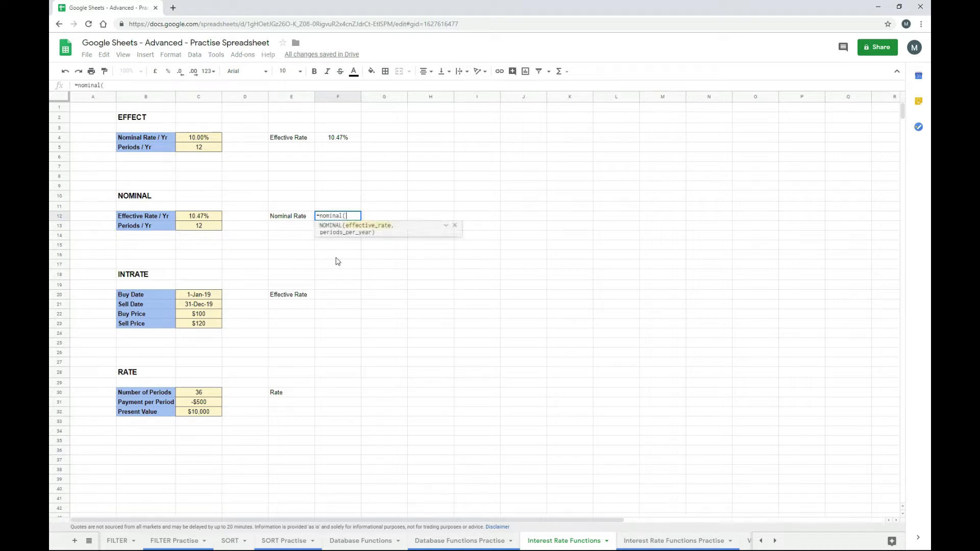
click(208, 217)
click(213, 228)
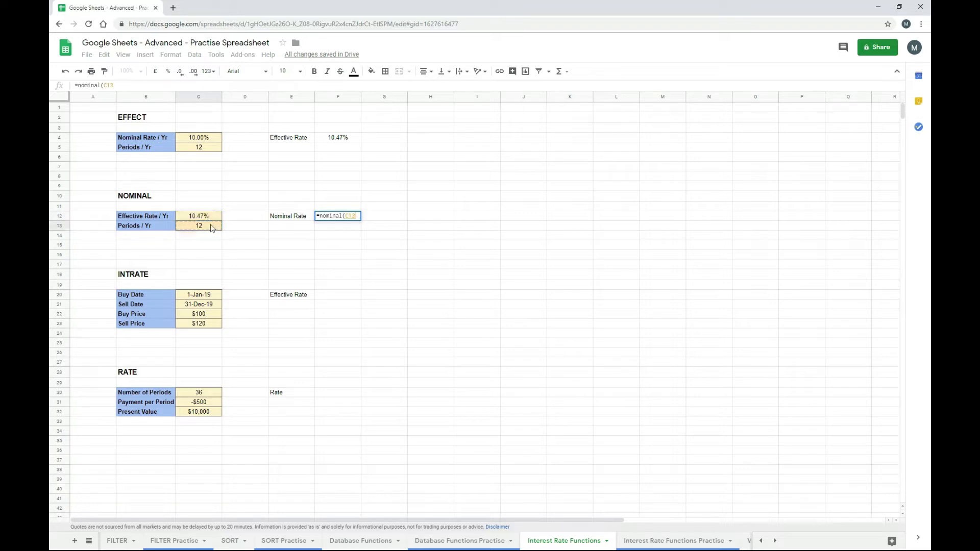
text(,)
click(212, 225)
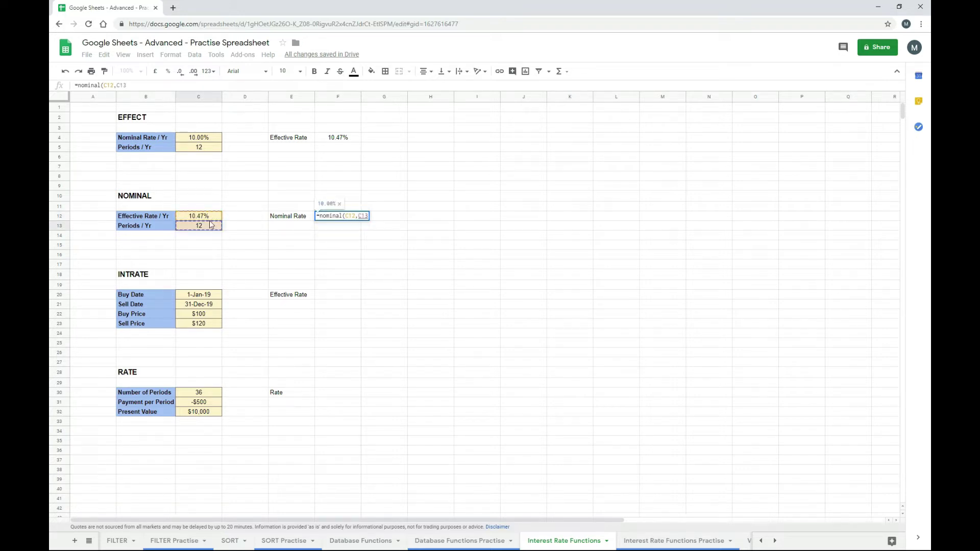
text())
key(Return)
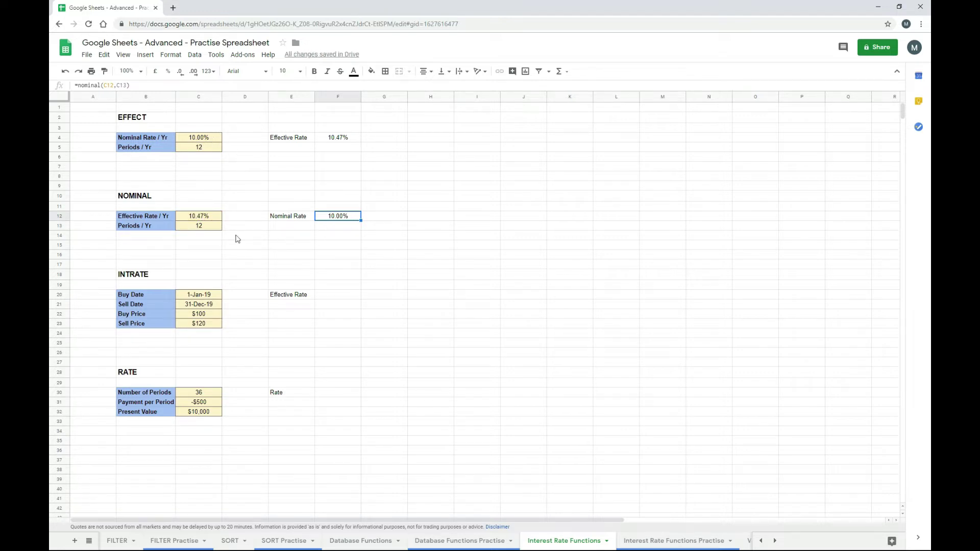
click(208, 229)
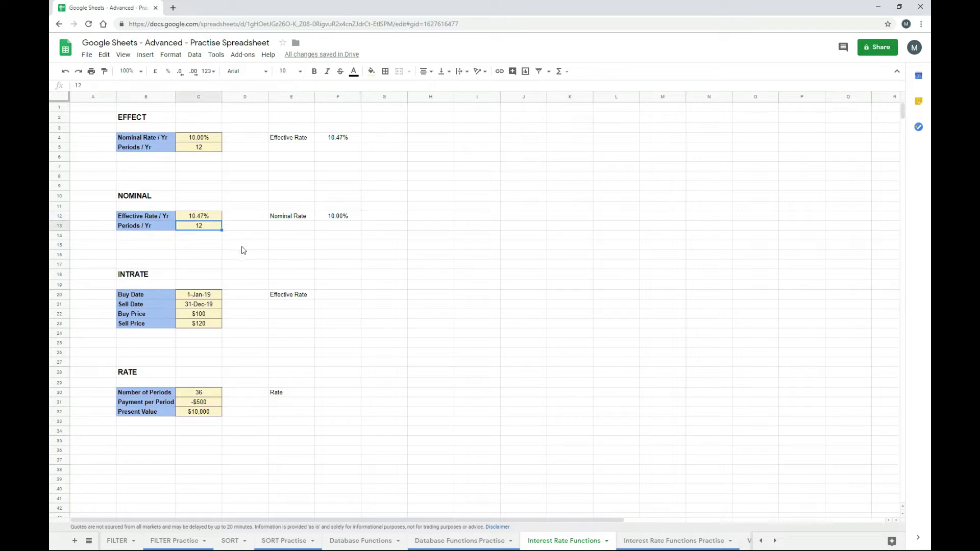
text(1)
key(Return)
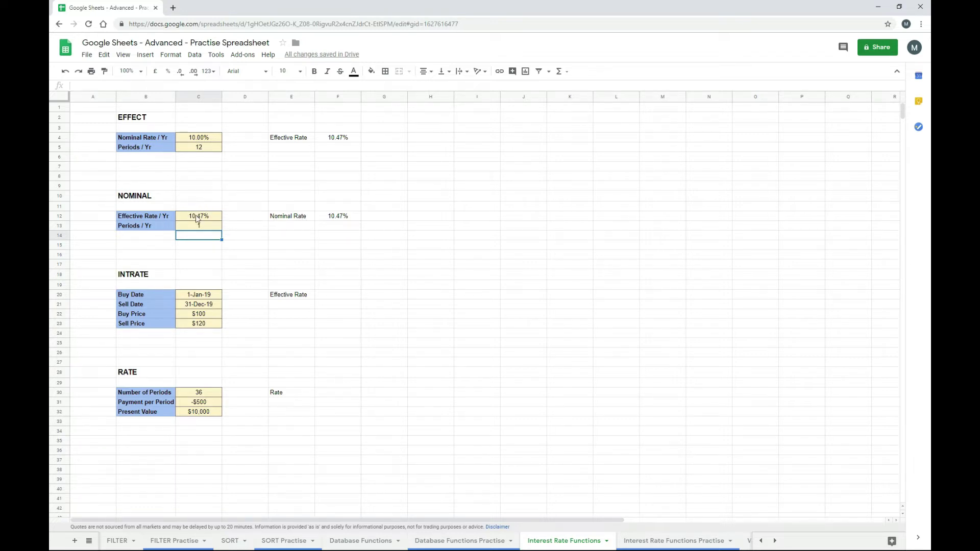
click(201, 229)
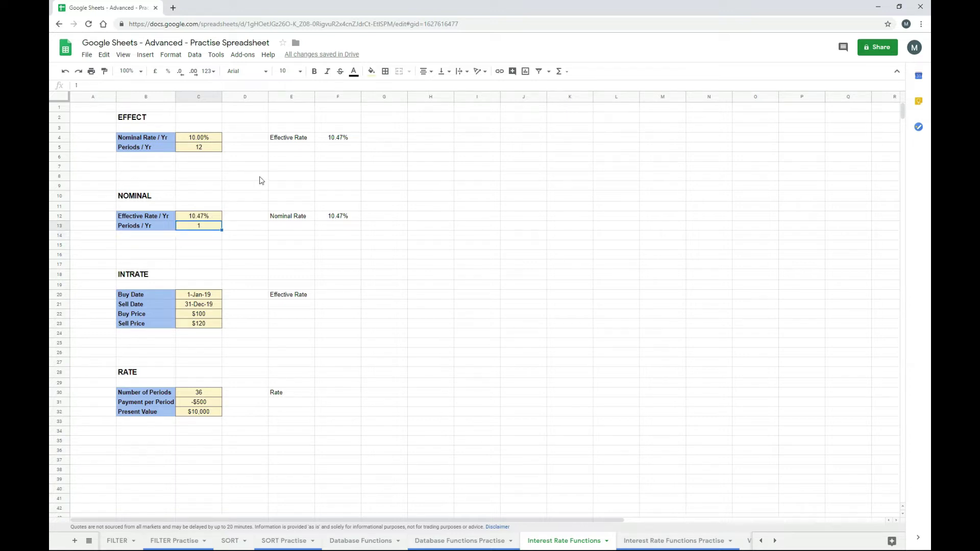
text(2)
key(Return)
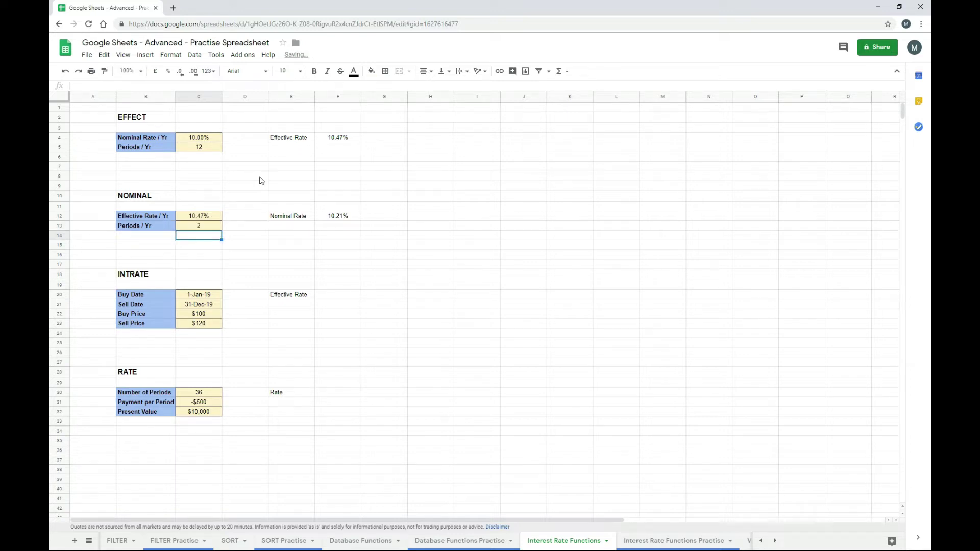
click(217, 227)
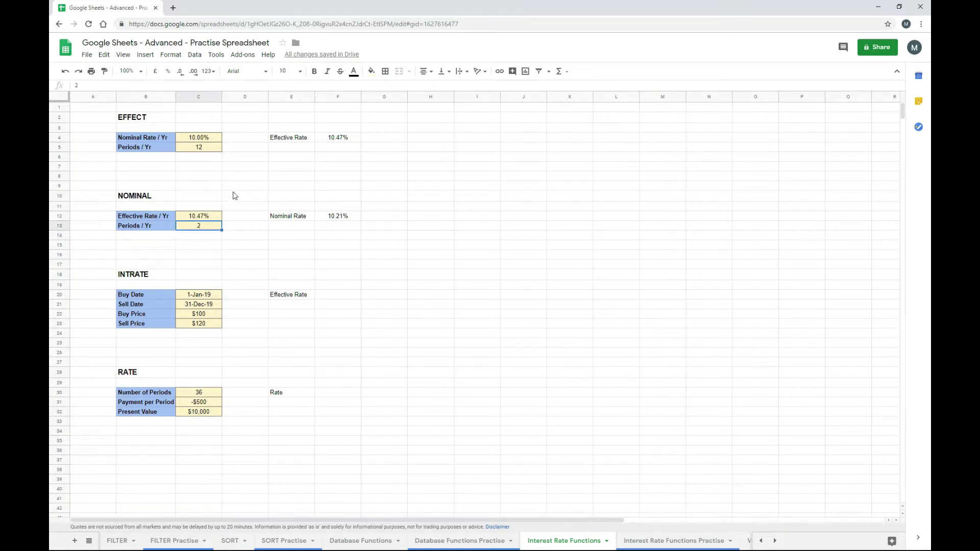
text(12)
key(Return)
key(Up)
- Enter =intrate(C20,C21,C22,C23) in F20 for an effective rate of 20.00%
click(327, 297)
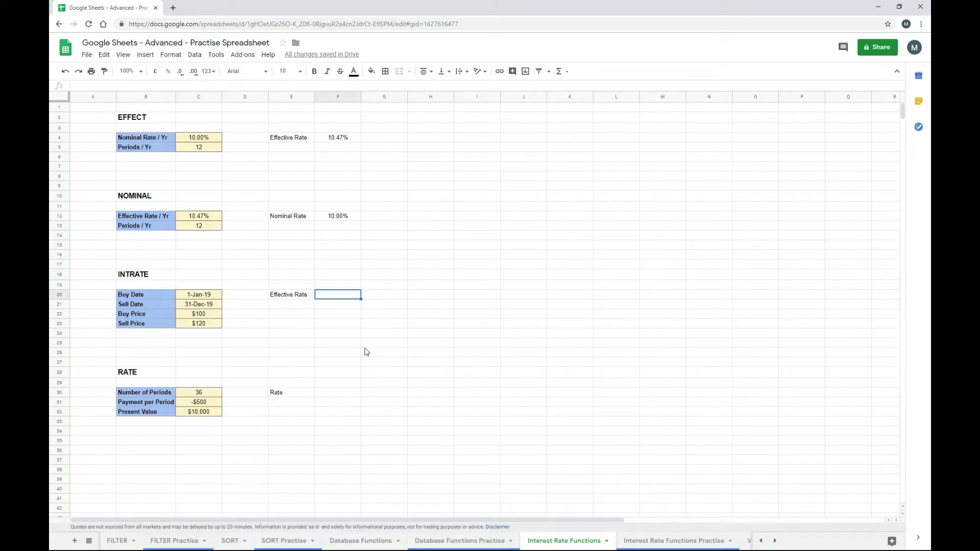
text(=intrate()
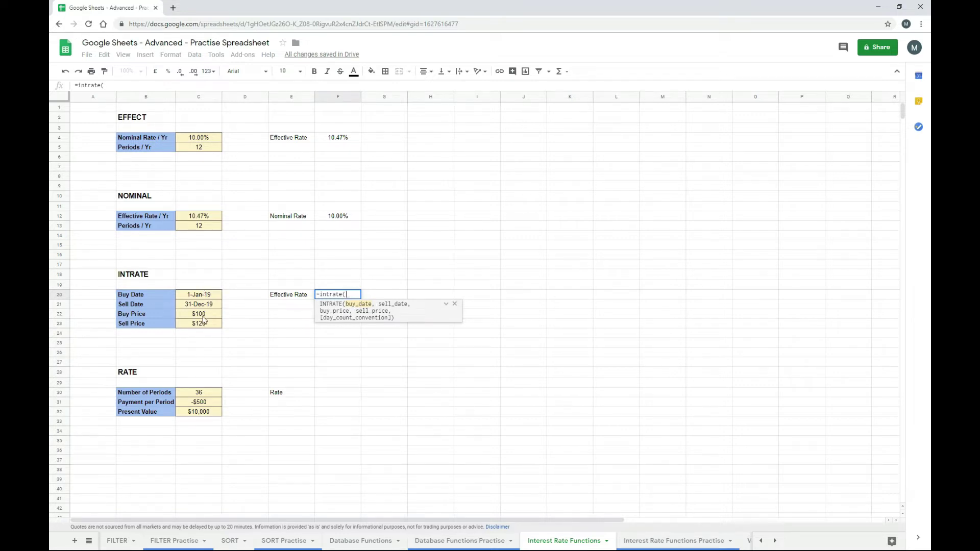
click(208, 299)
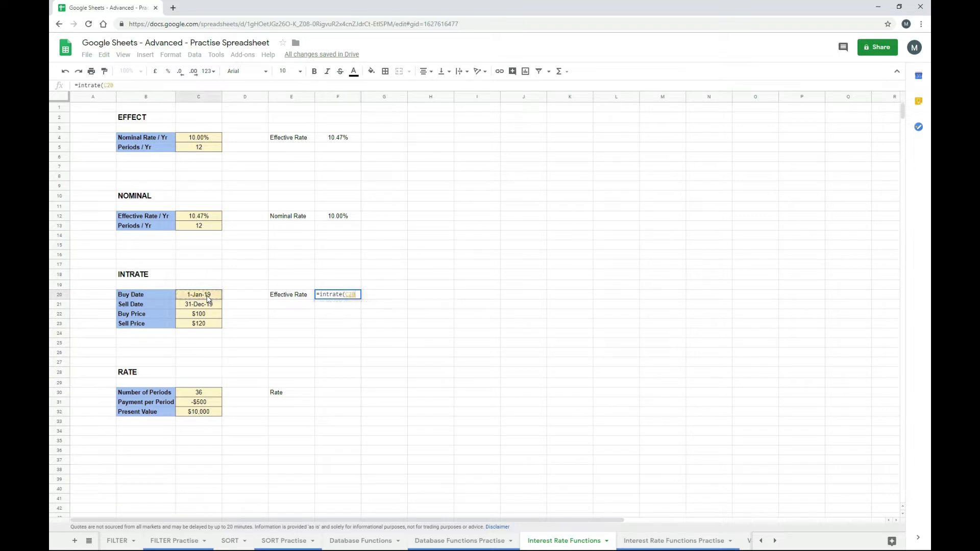
text(,)
click(206, 306)
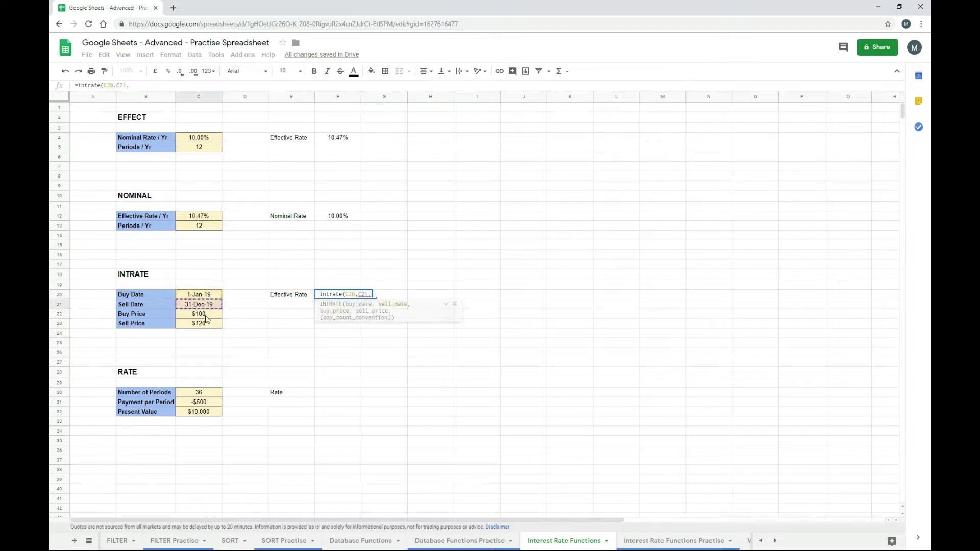
text(,)
click(205, 315)
text(,)
click(207, 323)
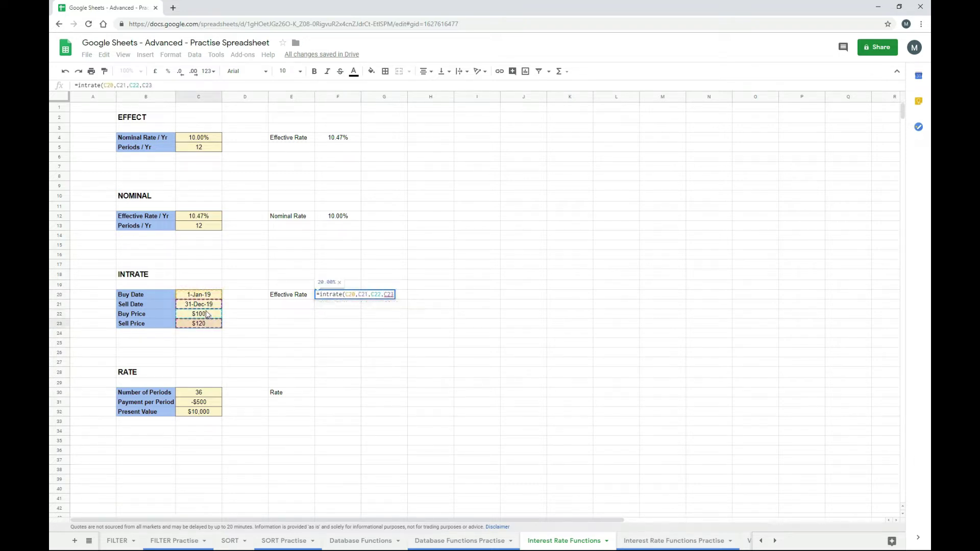
text())
key(Return)
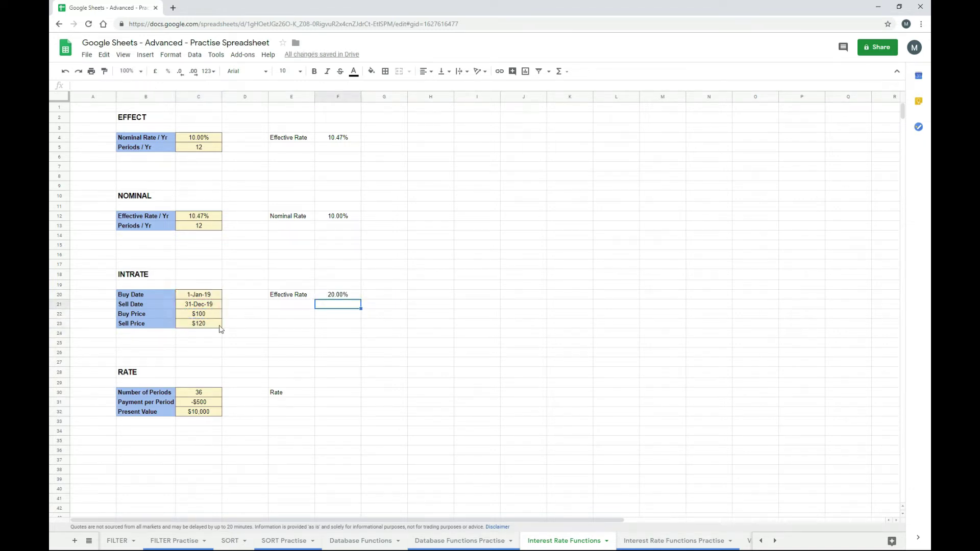
- Try sell prices of 100, 10 and finally 110 in C23, checking the INTRATE result
click(214, 326)
text(100)
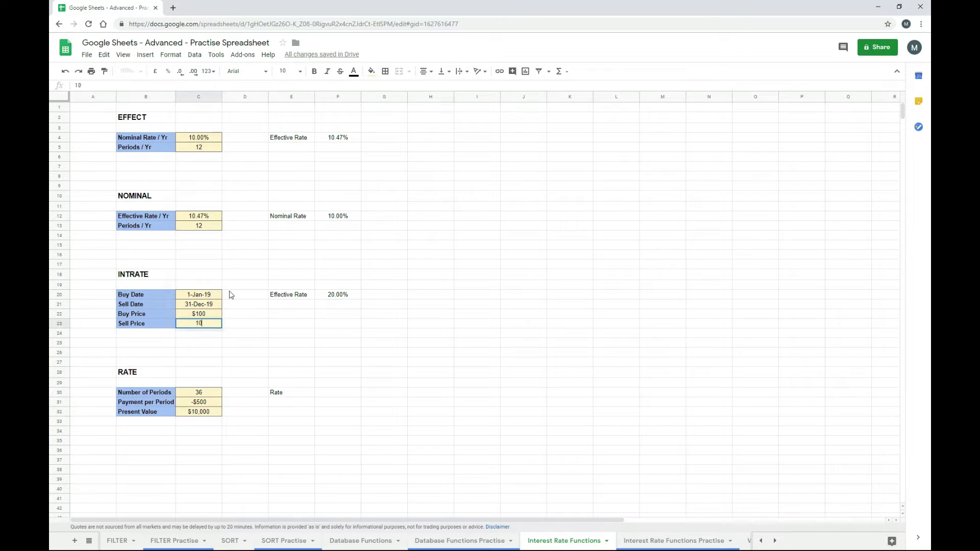
key(Return)
key(Up)
key(Up)
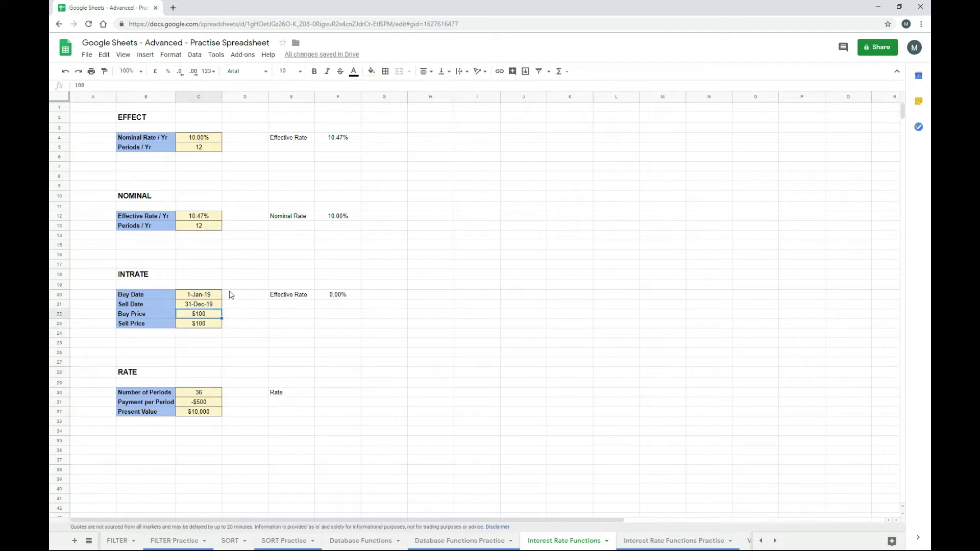
key(Down)
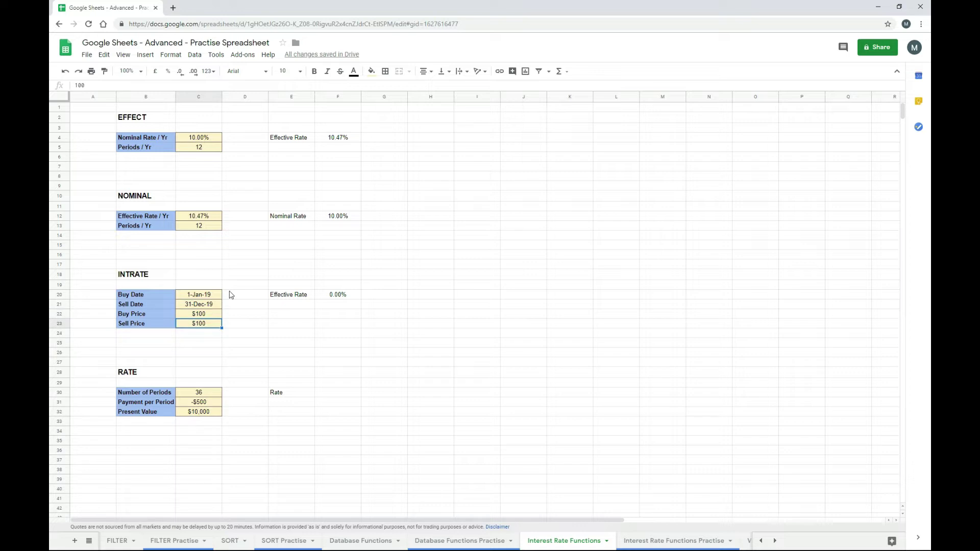
key(Up)
key(Up)
key(Up)
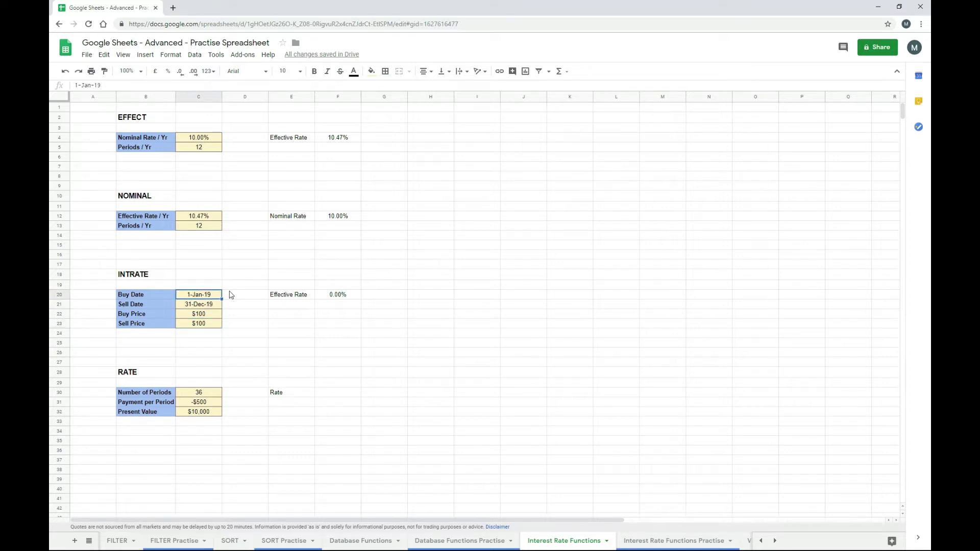
key(Down)
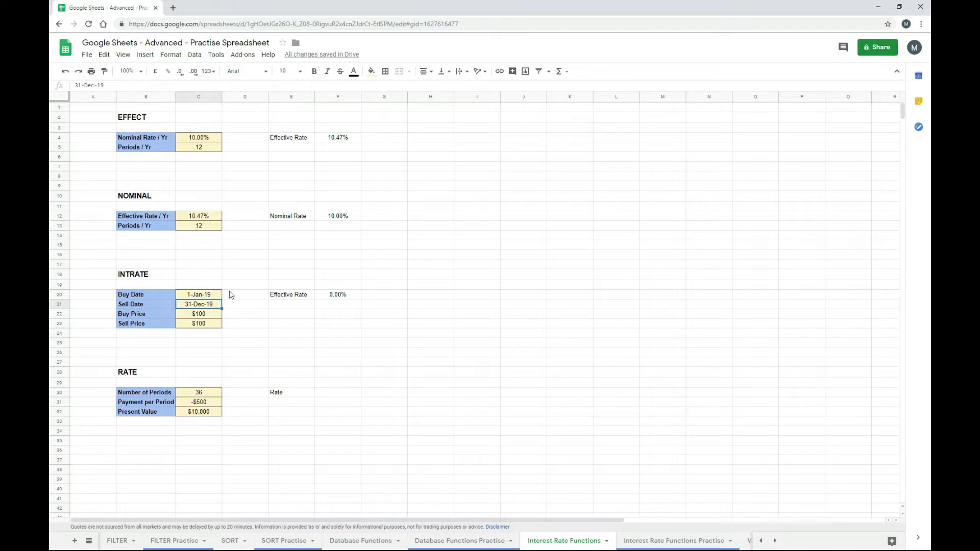
key(Down)
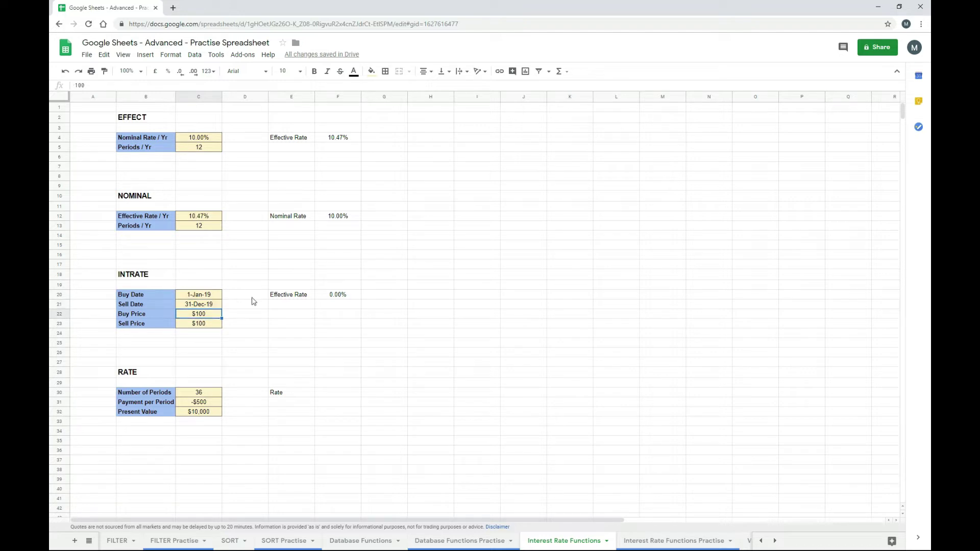
click(341, 298)
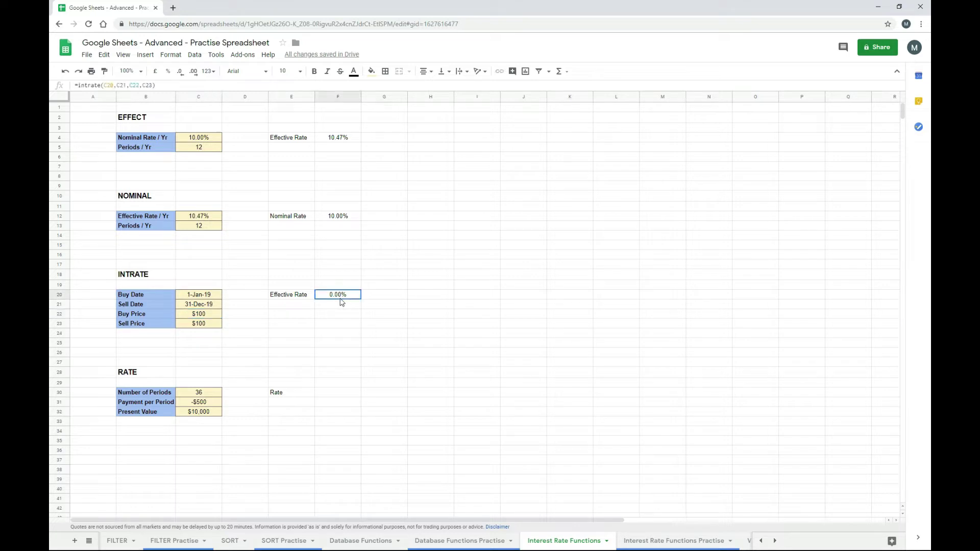
click(216, 325)
text(10)
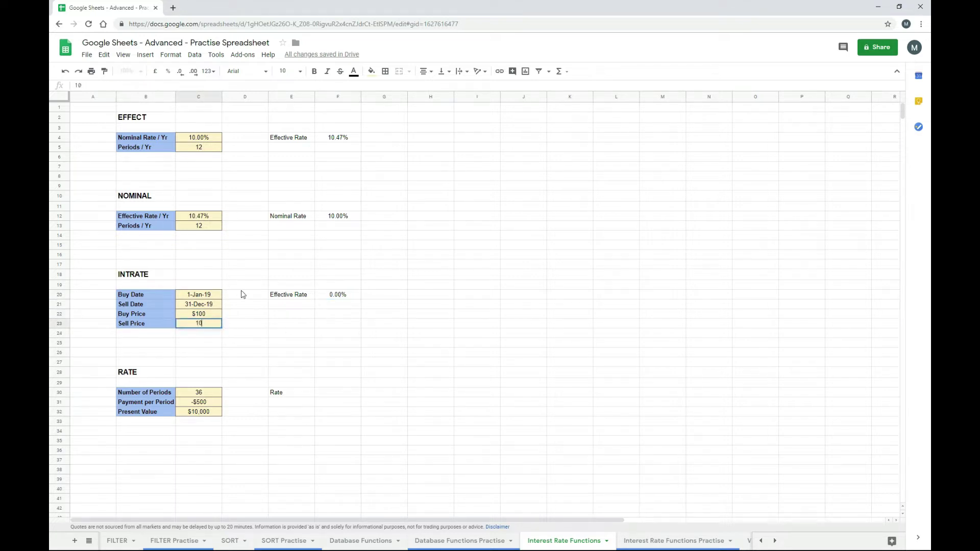
key(Return)
key(Up)
text(110)
key(Return)
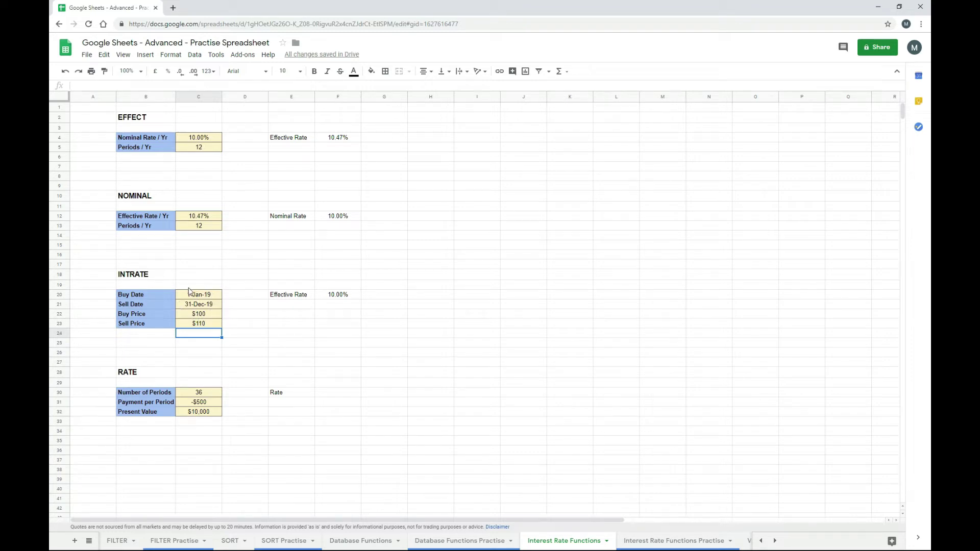
- Change the sell date in C21 from December to 31-Jul-19, giving 17.14%
click(211, 306)
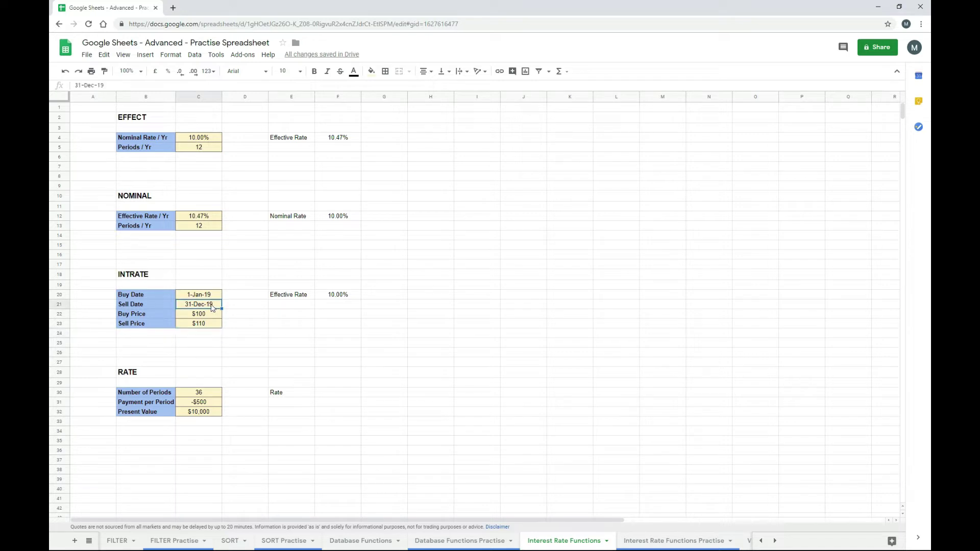
double_click(89, 85)
text(Jul)
key(Return)
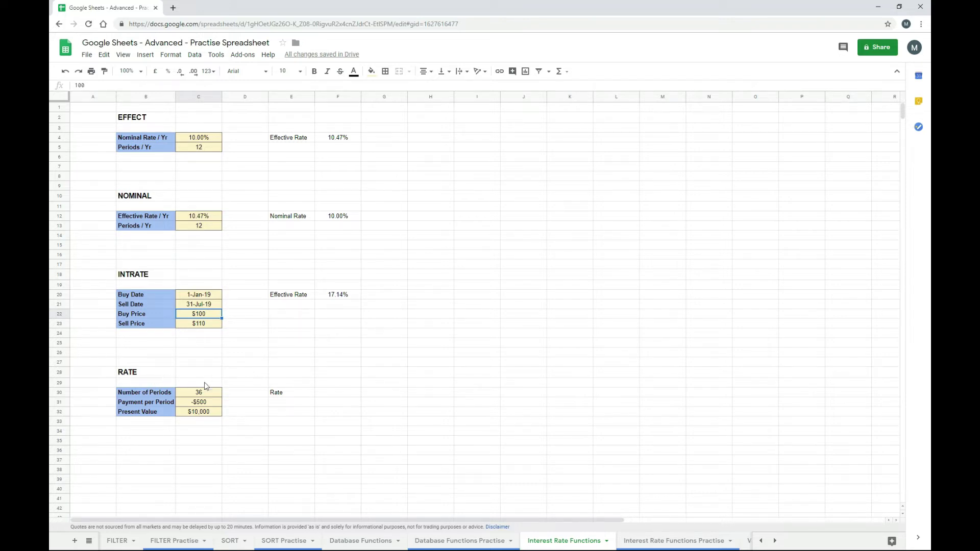
- Enter =rate(C30,C31,C32) in F30 for a Rate of 3.60%
click(336, 394)
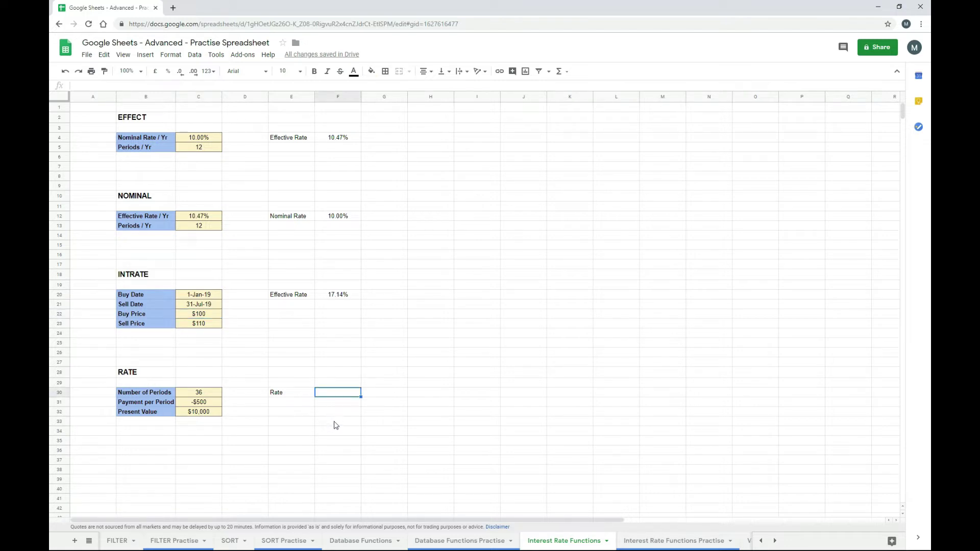
text(=rate()
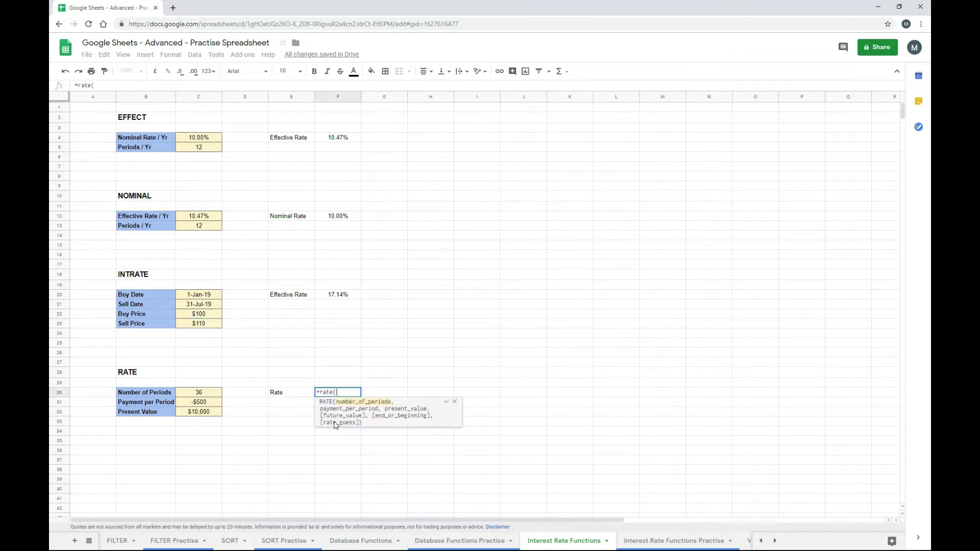
click(447, 403)
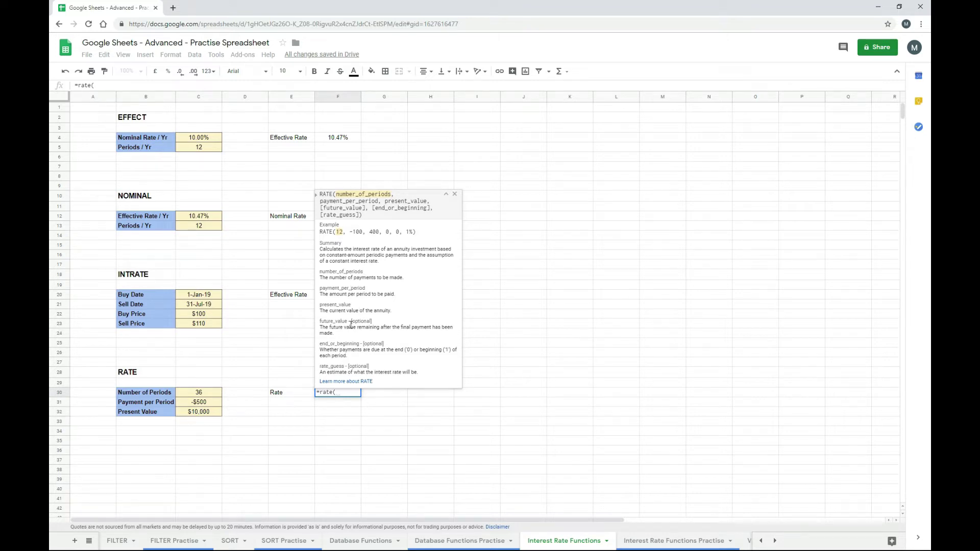
click(210, 393)
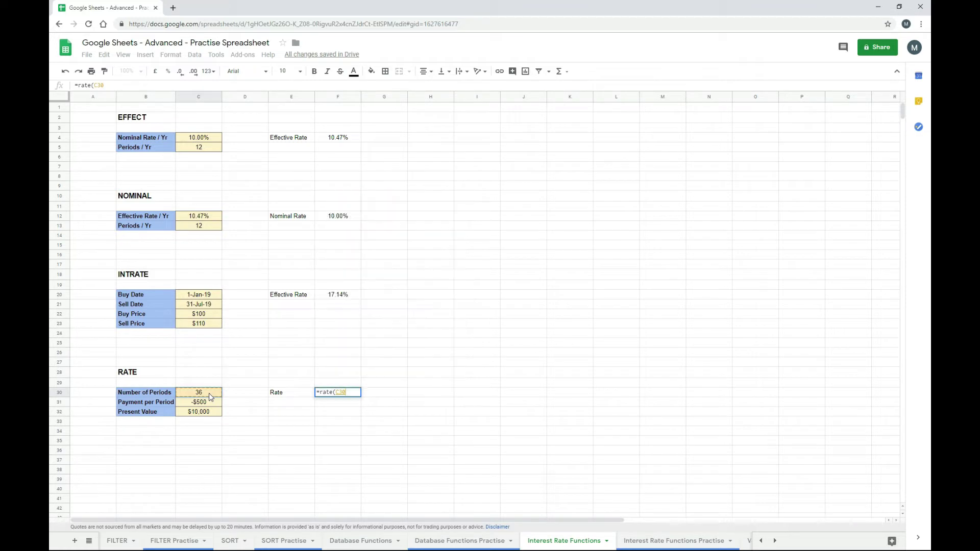
text(,)
click(216, 403)
text(,)
click(217, 413)
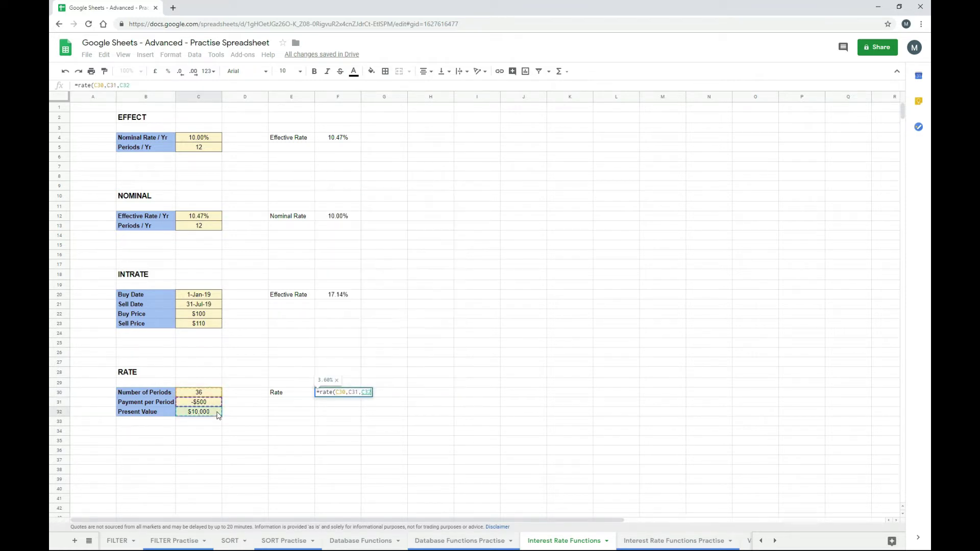
key(Return)
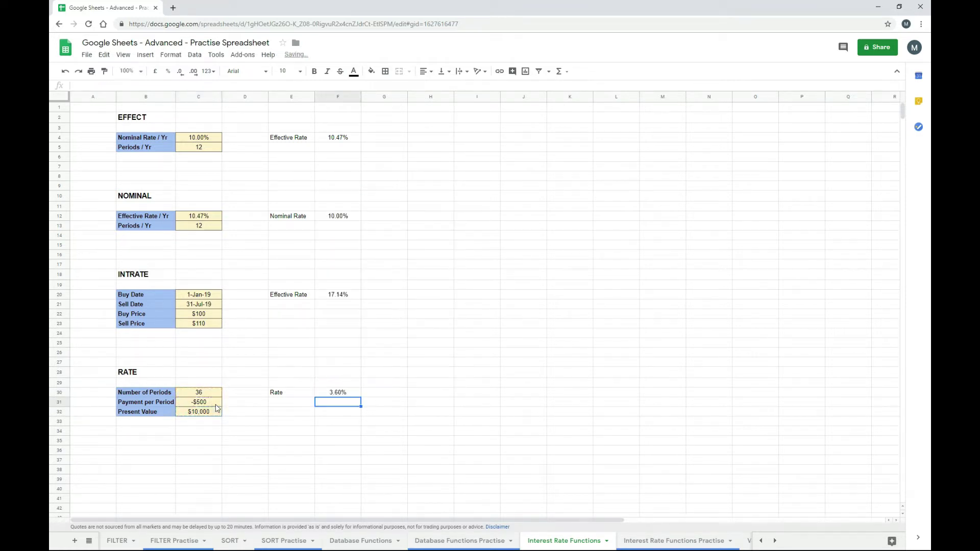
click(339, 394)
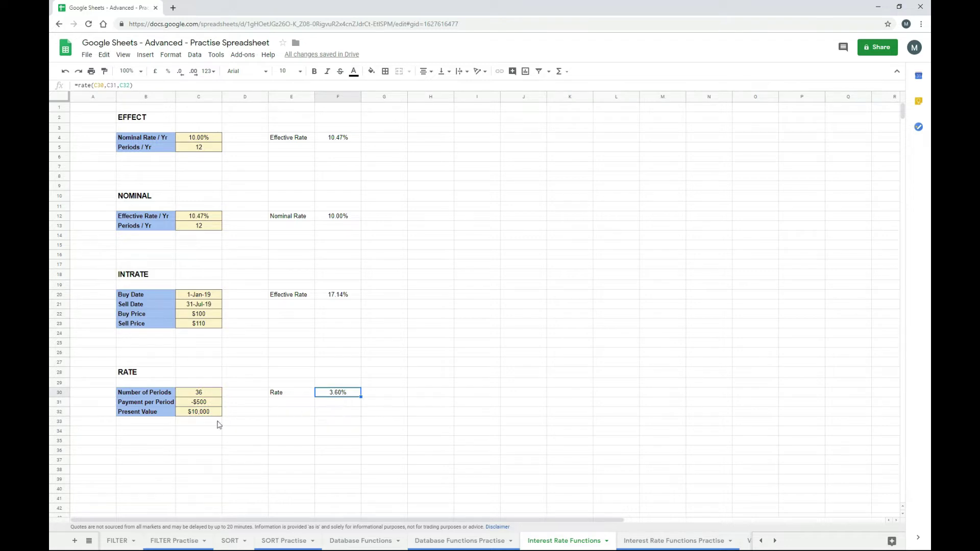
- Add a total payments formula =C30*C31 in C34
click(205, 433)
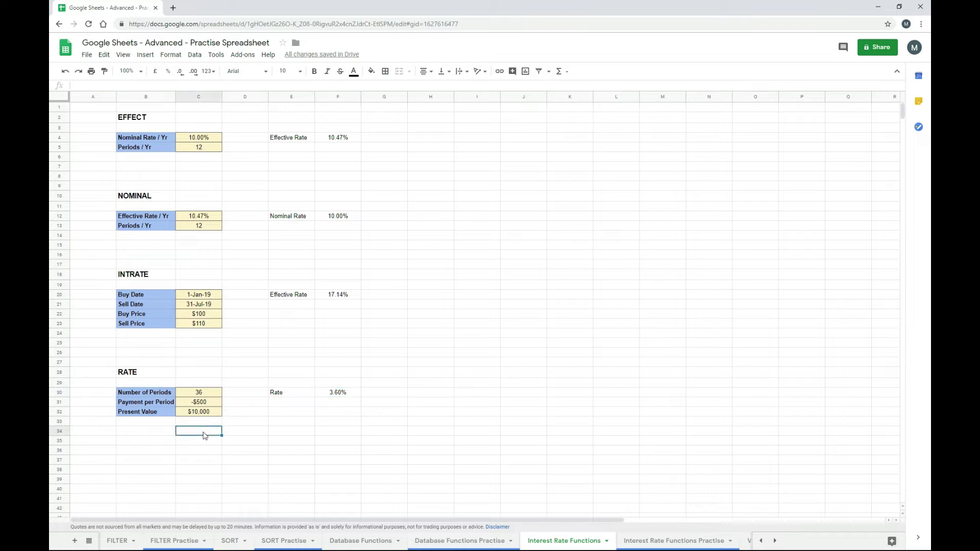
text(=)
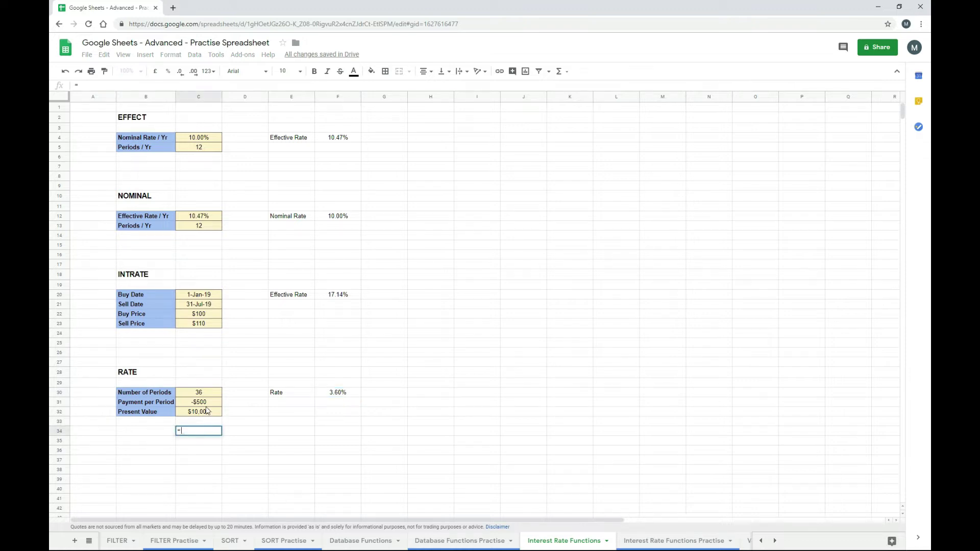
click(211, 397)
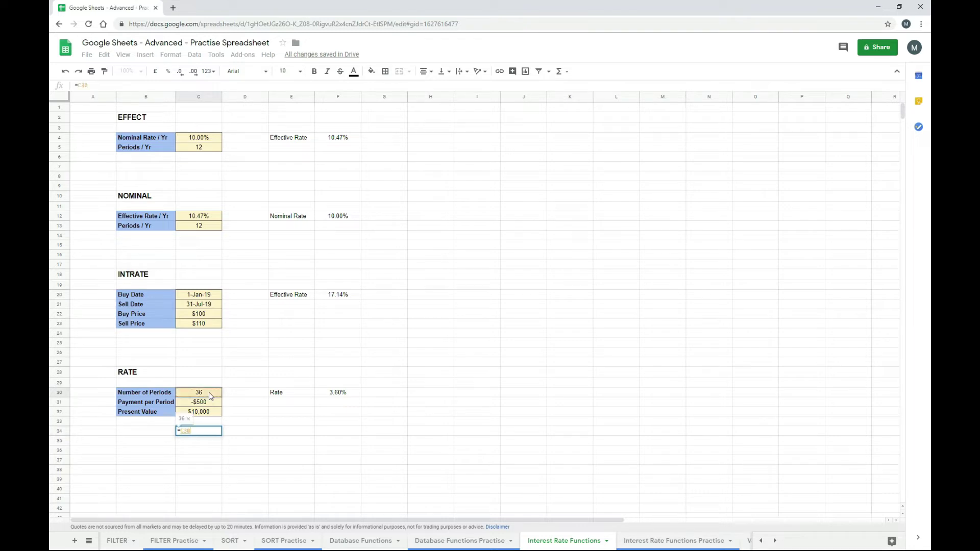
text(*)
click(210, 403)
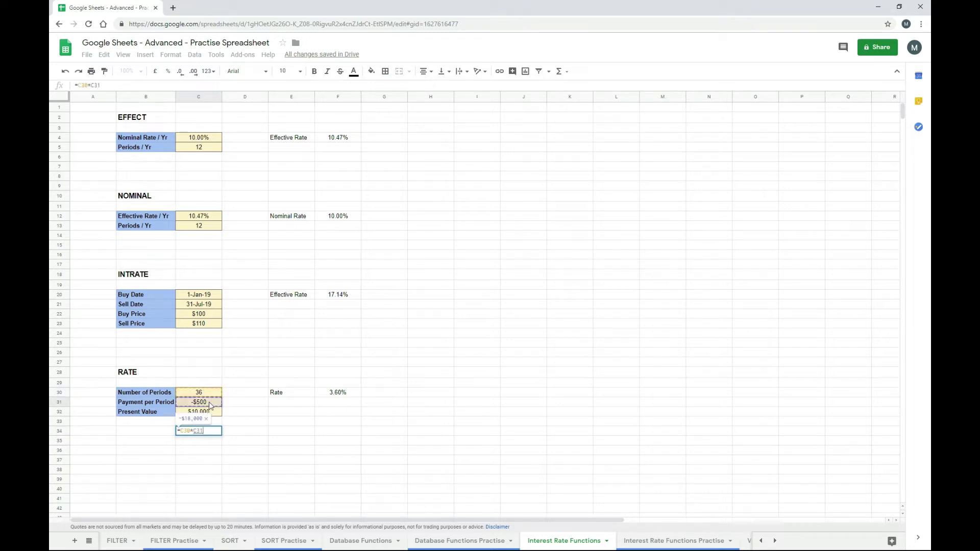
key(Return)
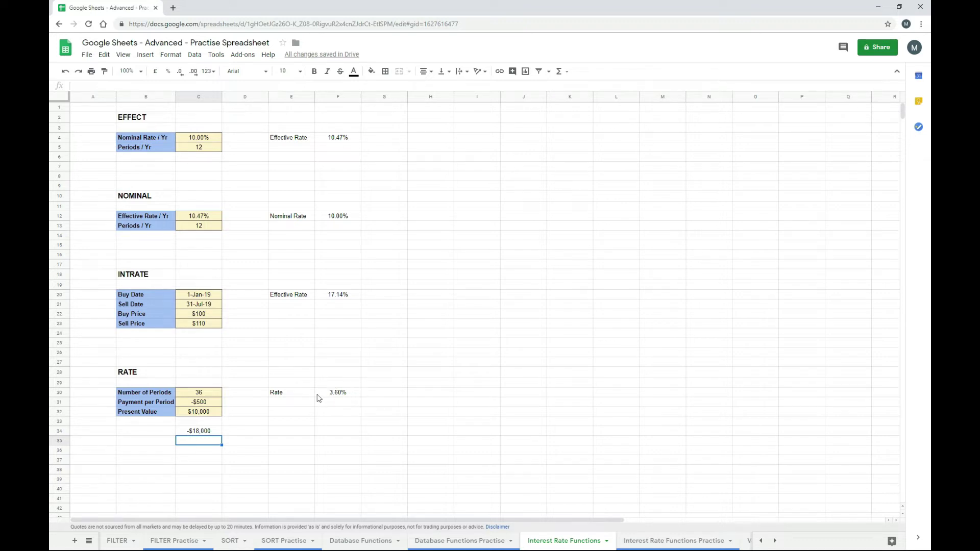
- Change the payment per period in C31 to -1000 and review the Rate formula
click(211, 404)
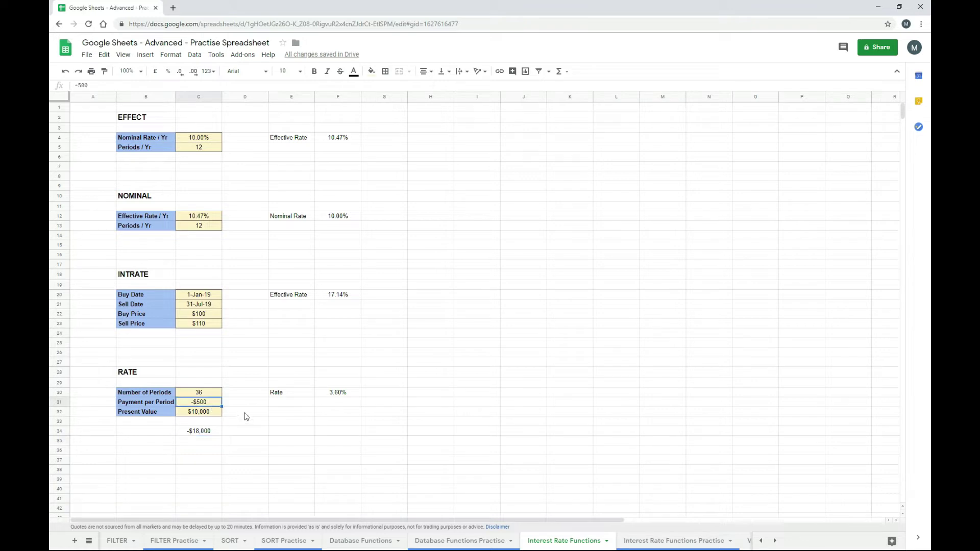
text(-1000)
key(Return)
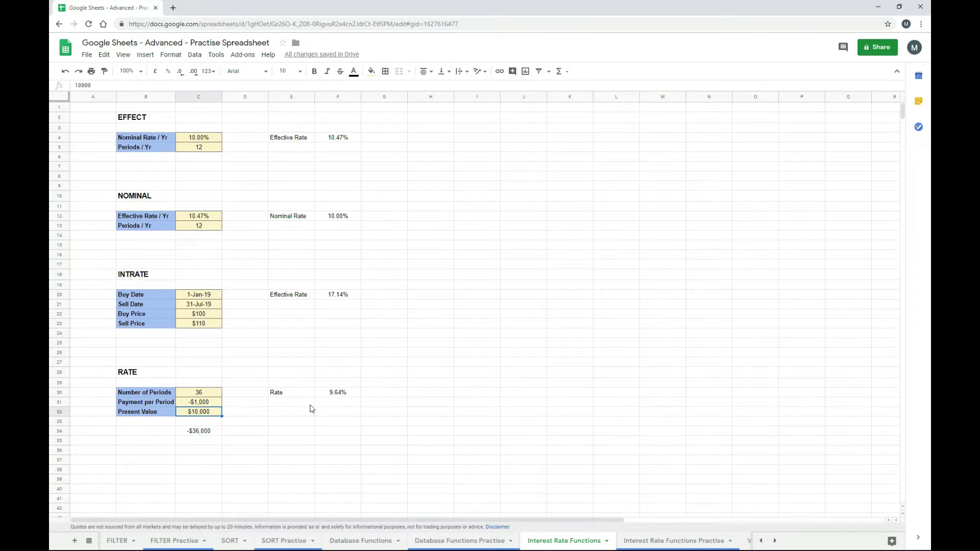
click(330, 396)
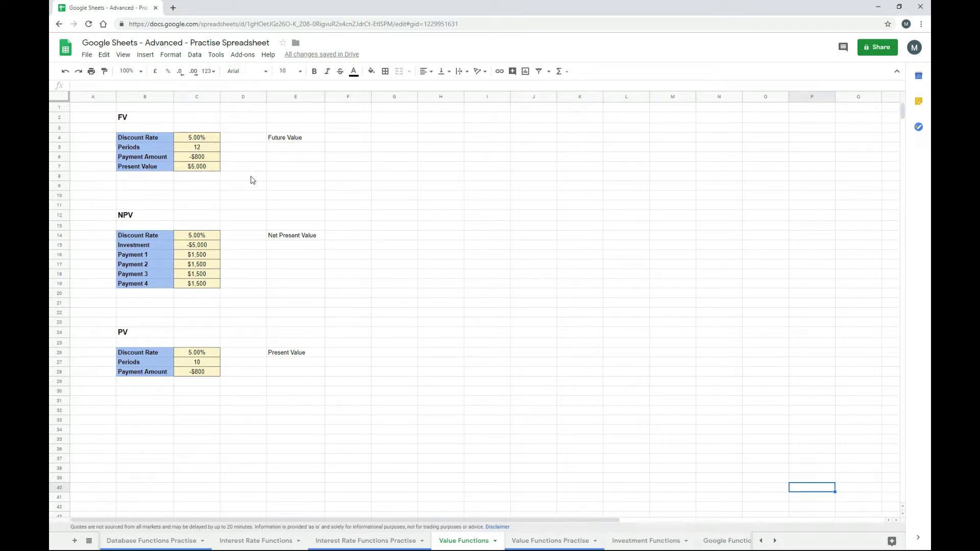
- Enter =FV(C4,C5,C6,C7) in F4 for a Future Value of $3,754.42
click(351, 141)
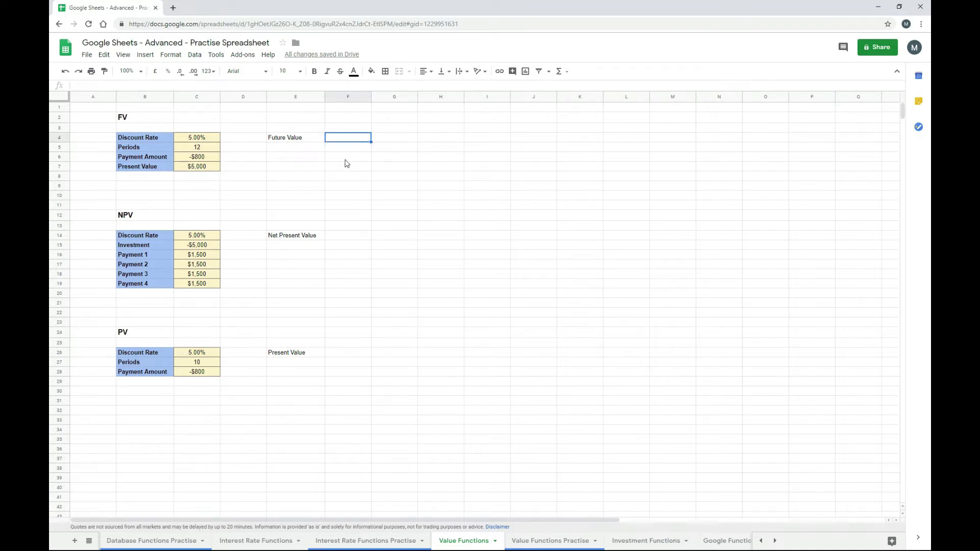
text(=FV()
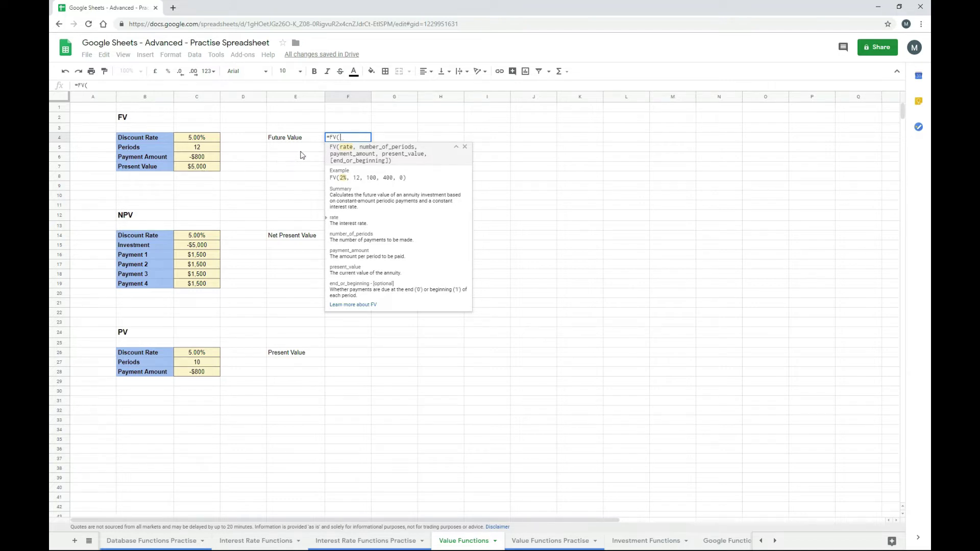
click(213, 140)
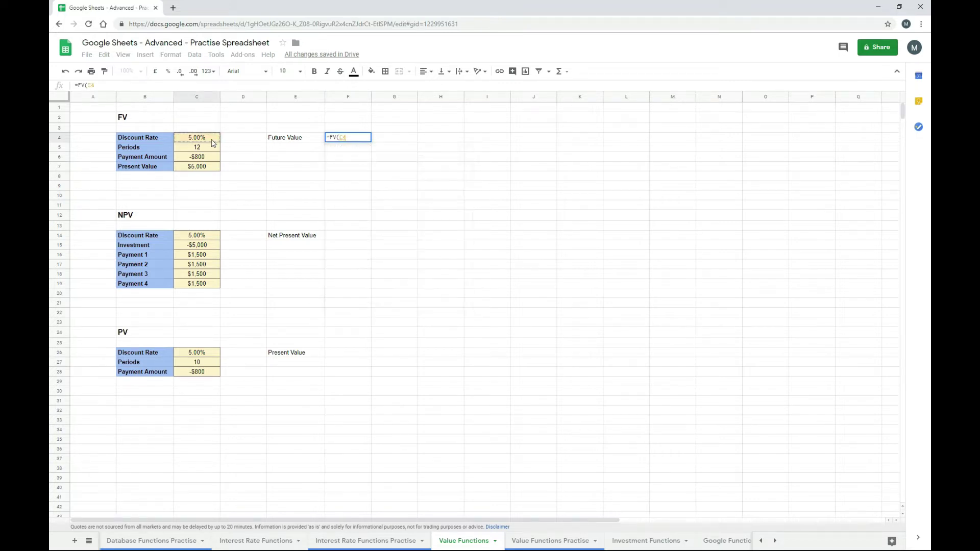
text(,)
click(212, 150)
text(,)
click(212, 160)
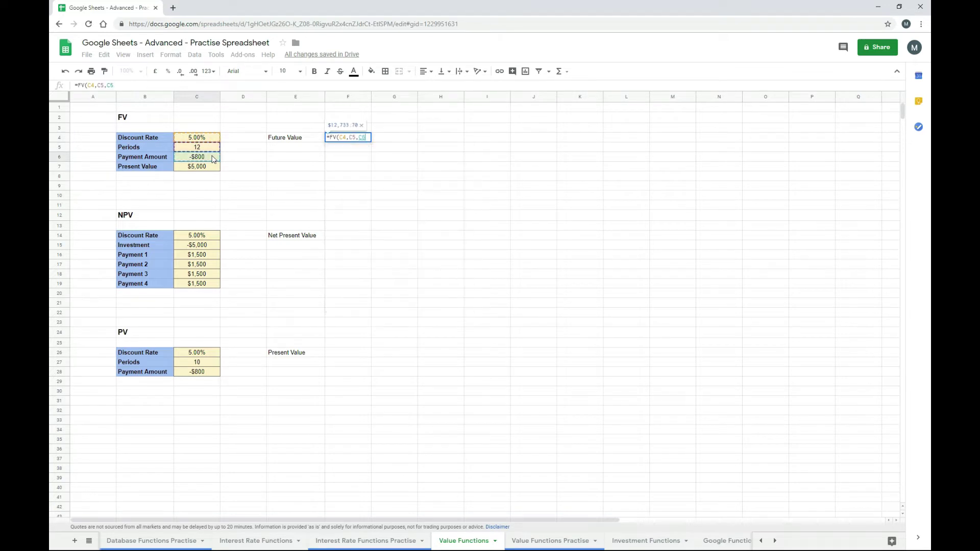
text(,)
click(212, 169)
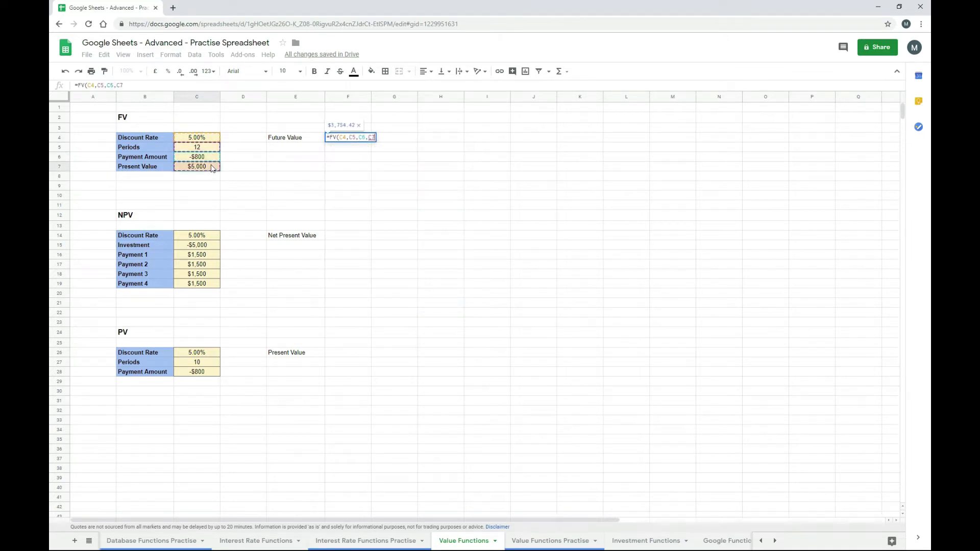
text())
key(Return)
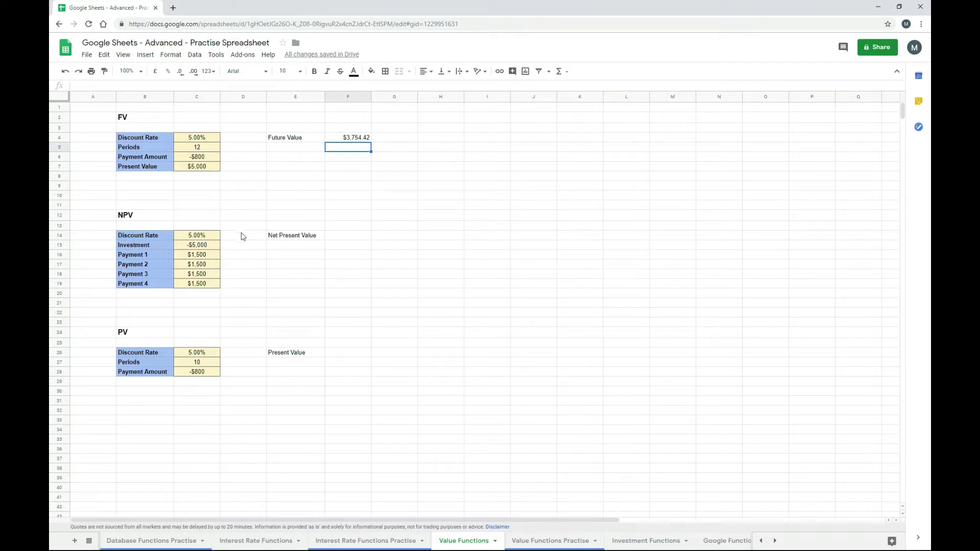
- Enter =npv(C14,C16:C19) in F14 using the discount rate and Payments 1–4
click(344, 237)
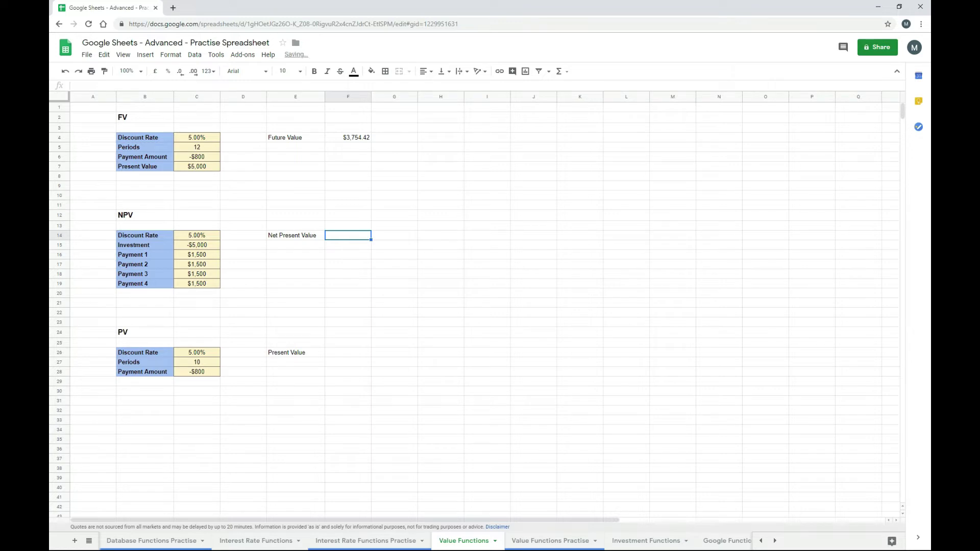
text(=np)
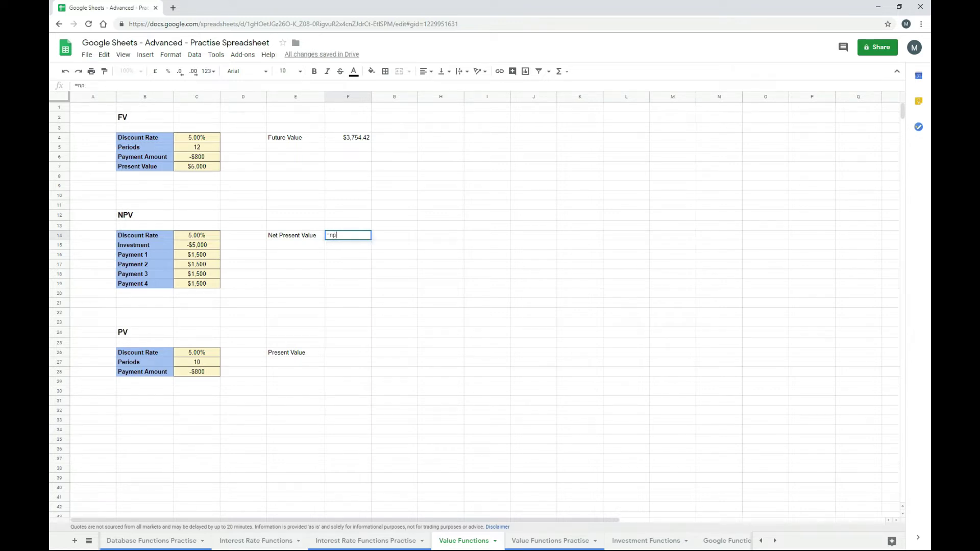
text(v()
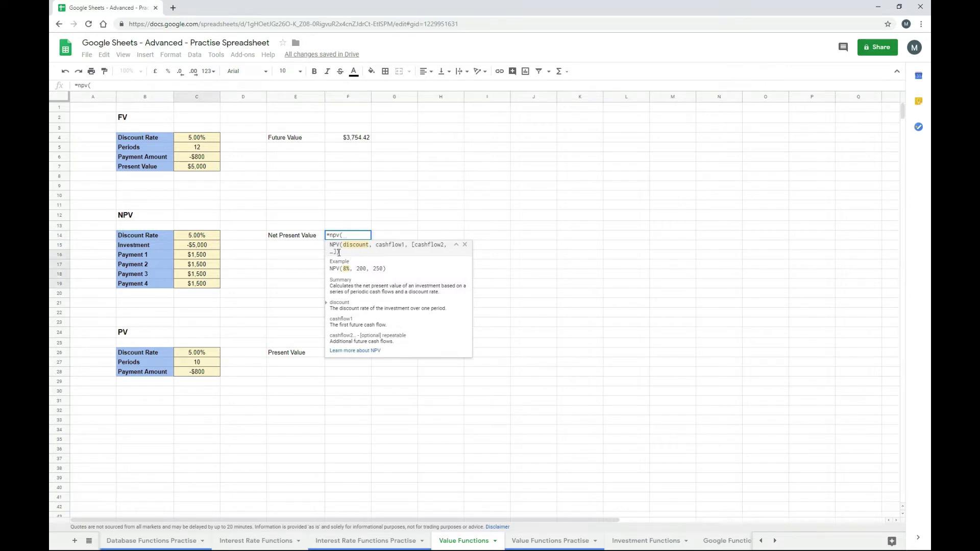
click(209, 239)
text(,)
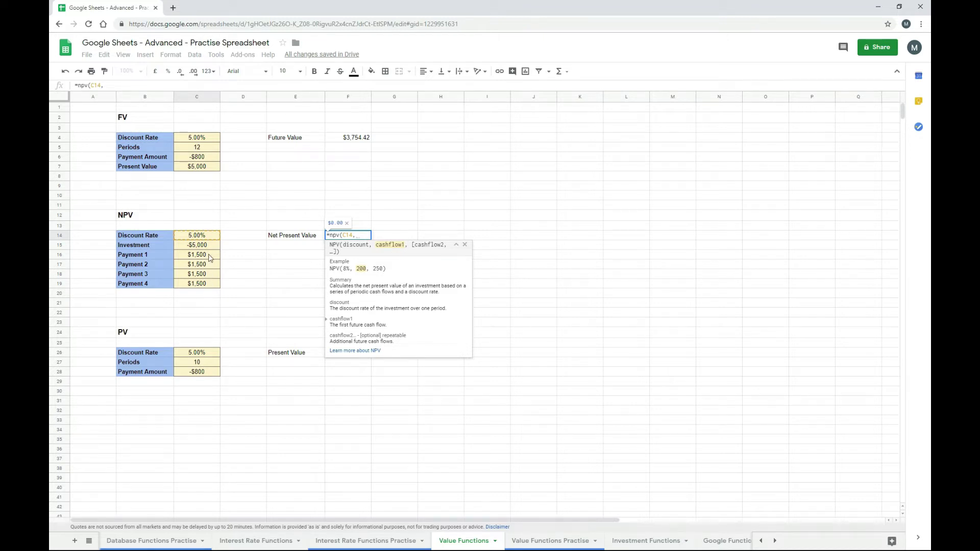
drag(208, 255, 204, 284)
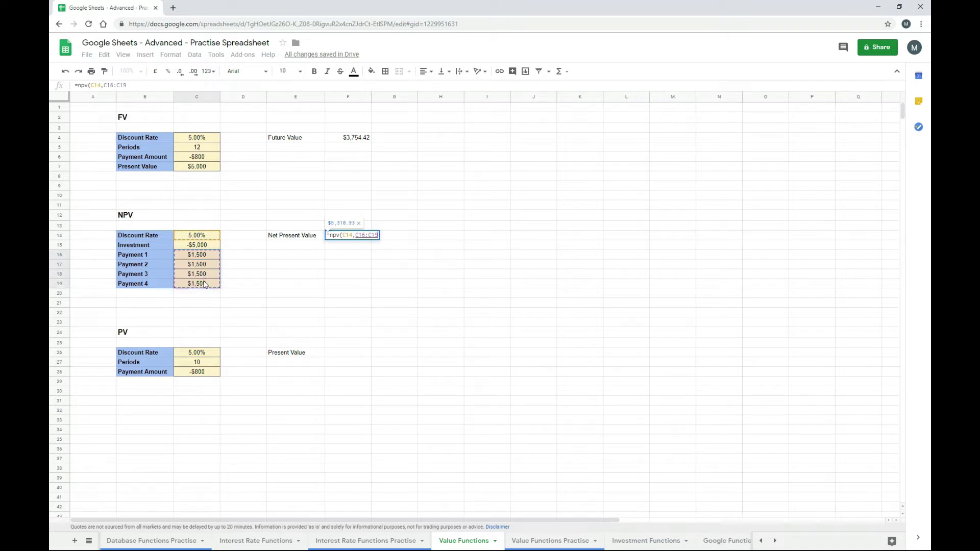
text())
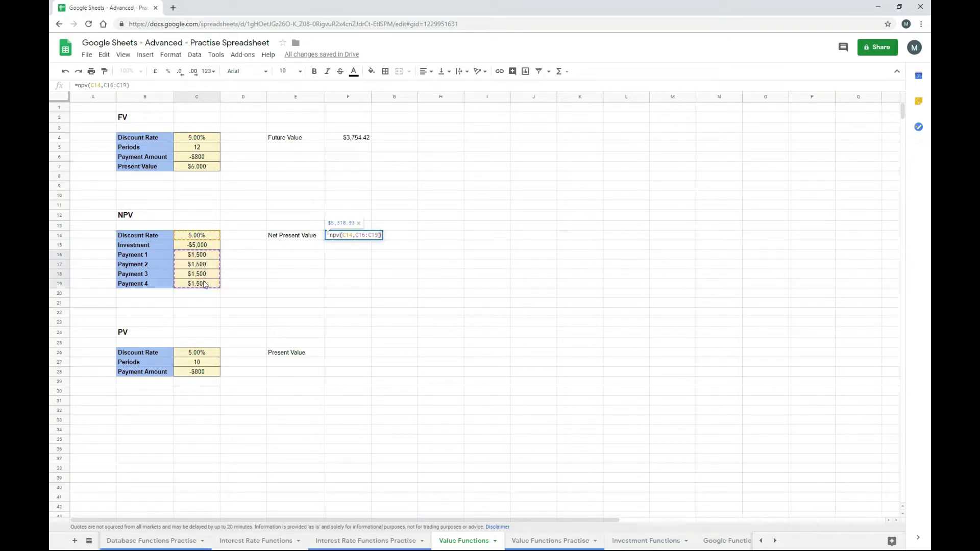
key(Return)
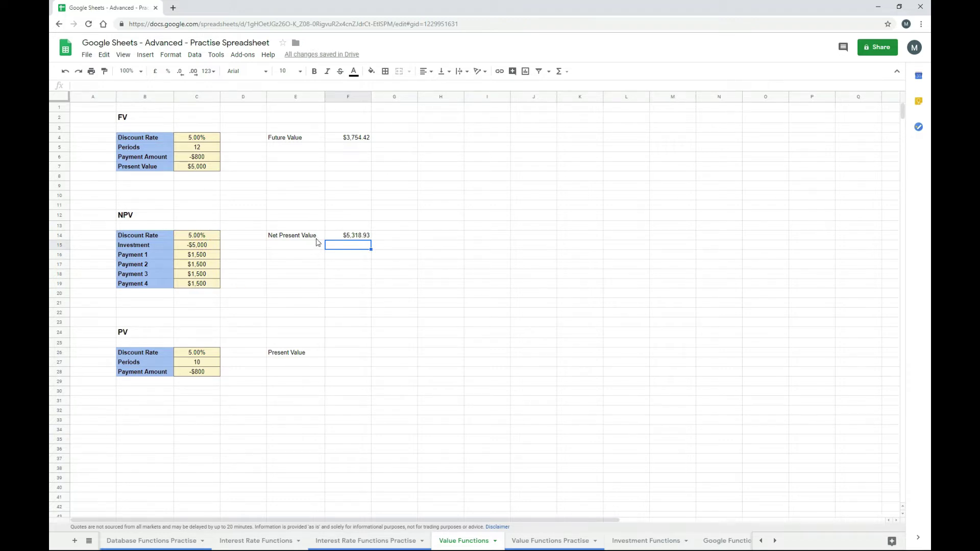
- Edit the F14 formula to add the initial investment (+C15), giving $318.93
key(Up)
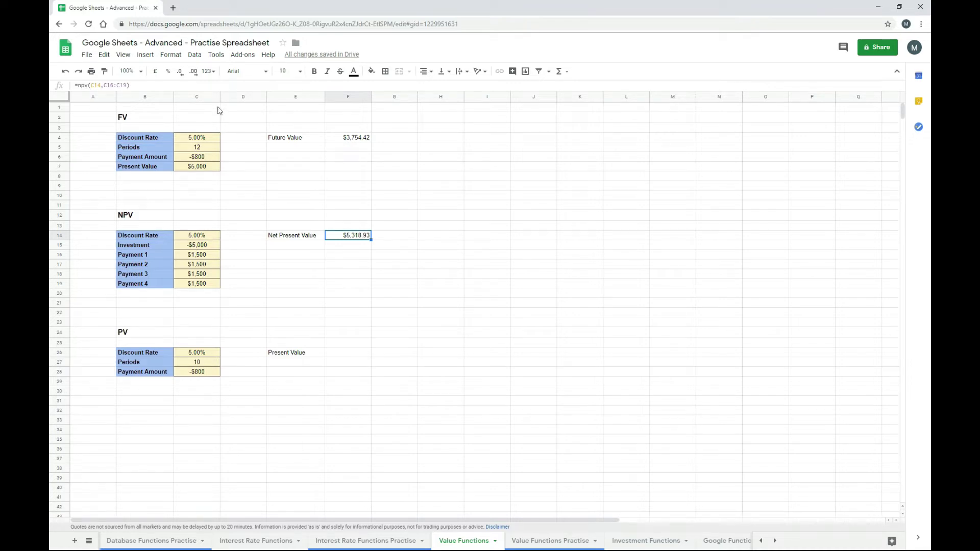
click(142, 86)
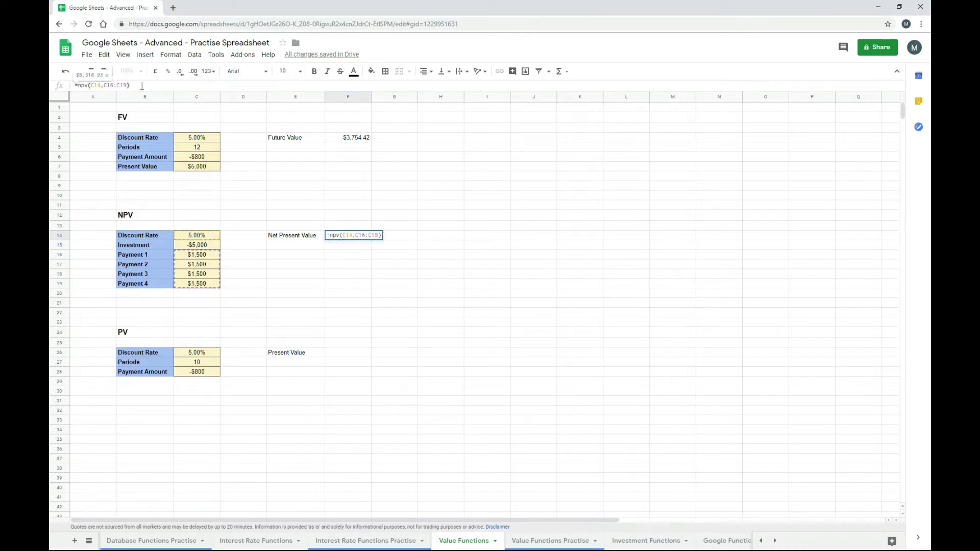
text(+)
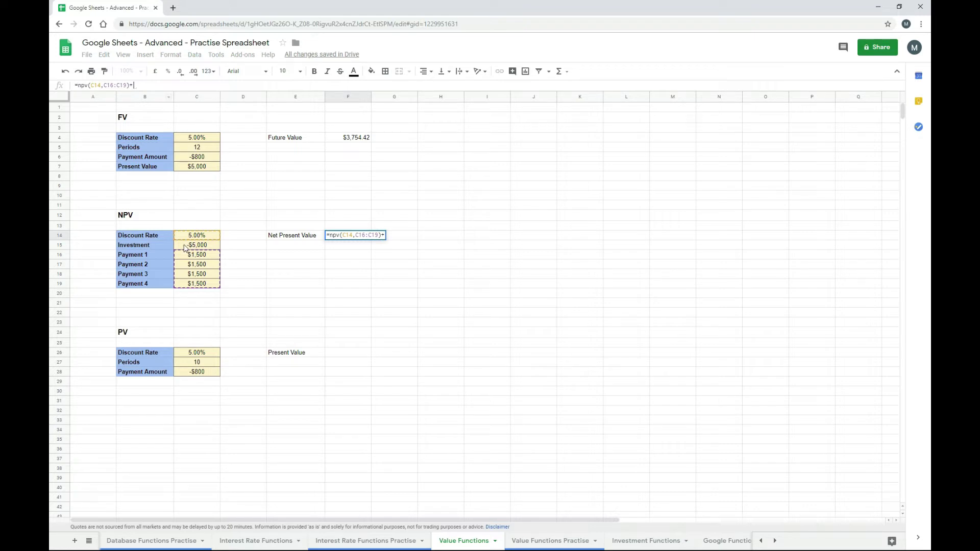
click(211, 250)
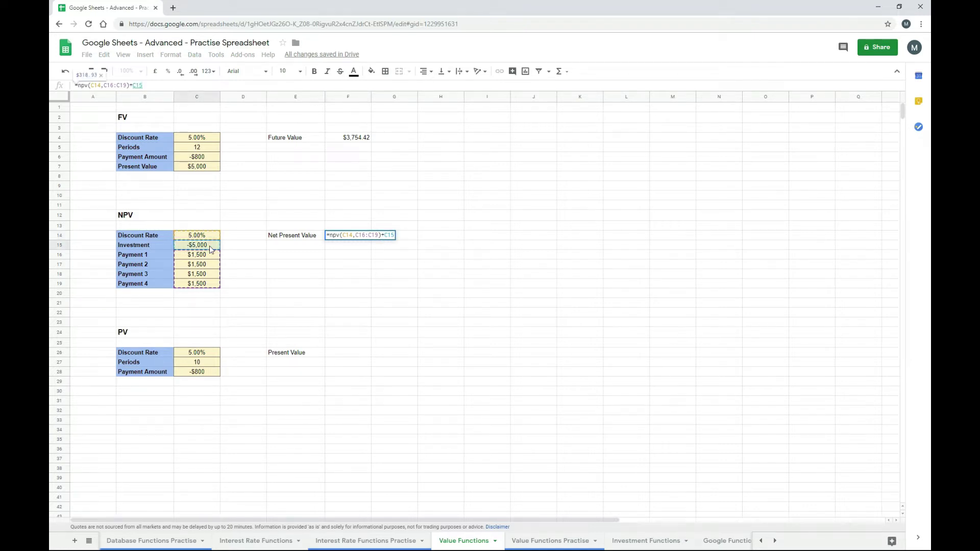
key(Return)
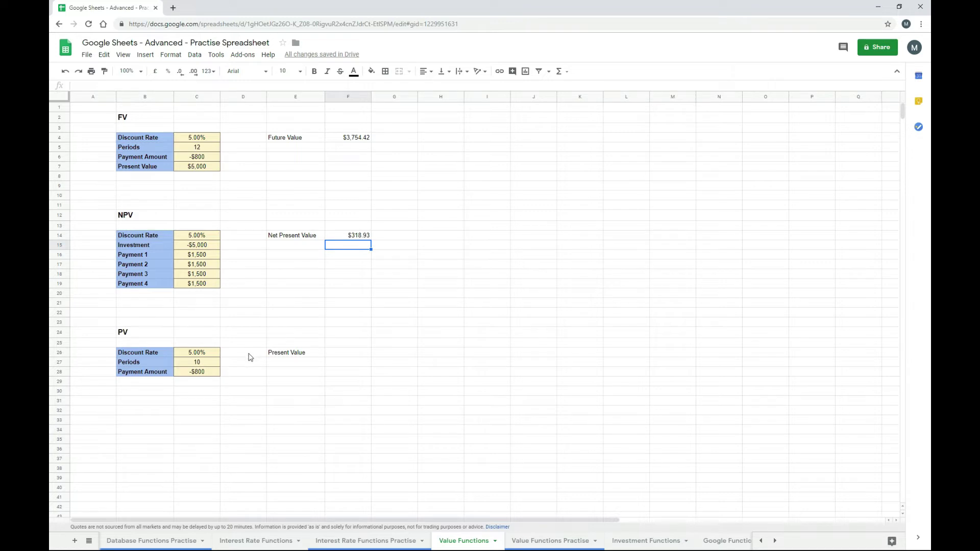
- Enter =pv(C26,C27,C28) in F26 from rate, periods and payment, giving $6,177.39
click(341, 355)
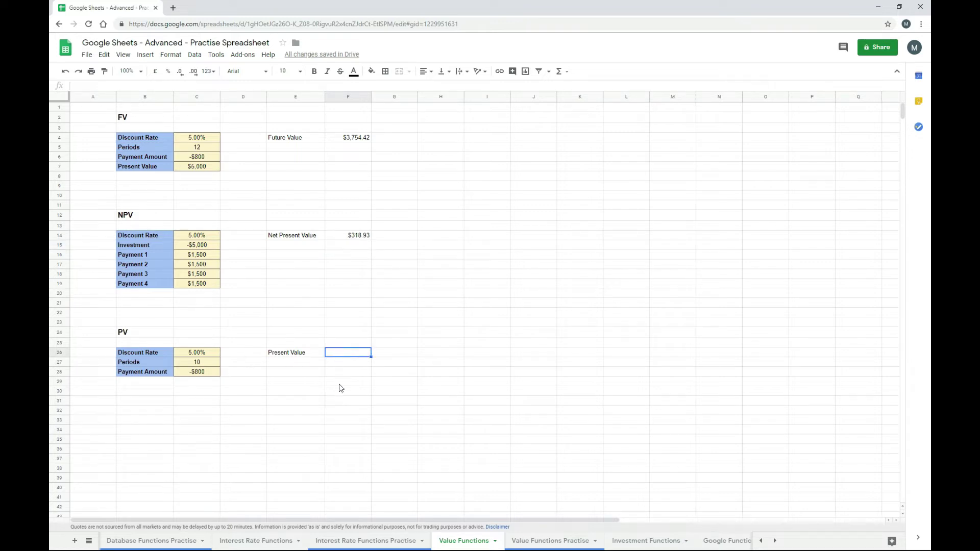
text(=pv()
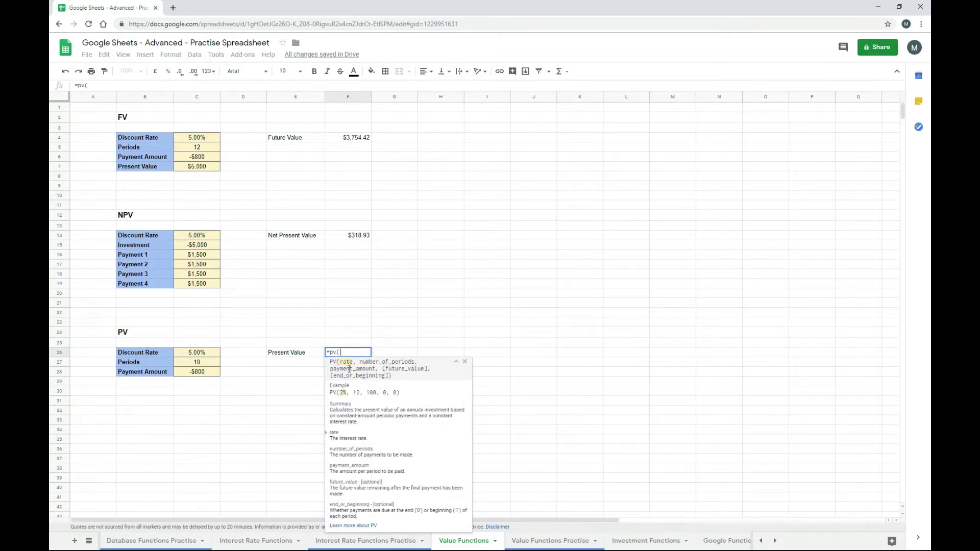
click(205, 356)
text(,)
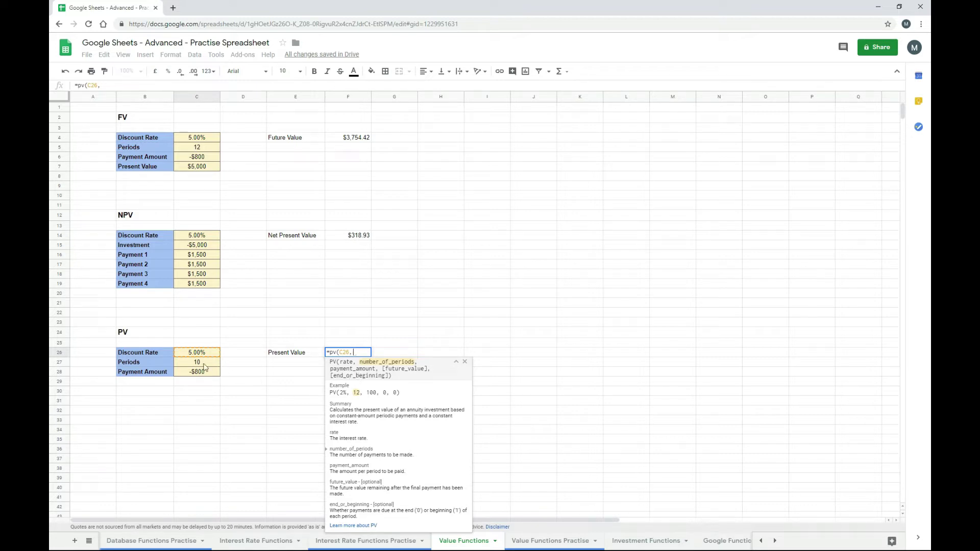
click(199, 364)
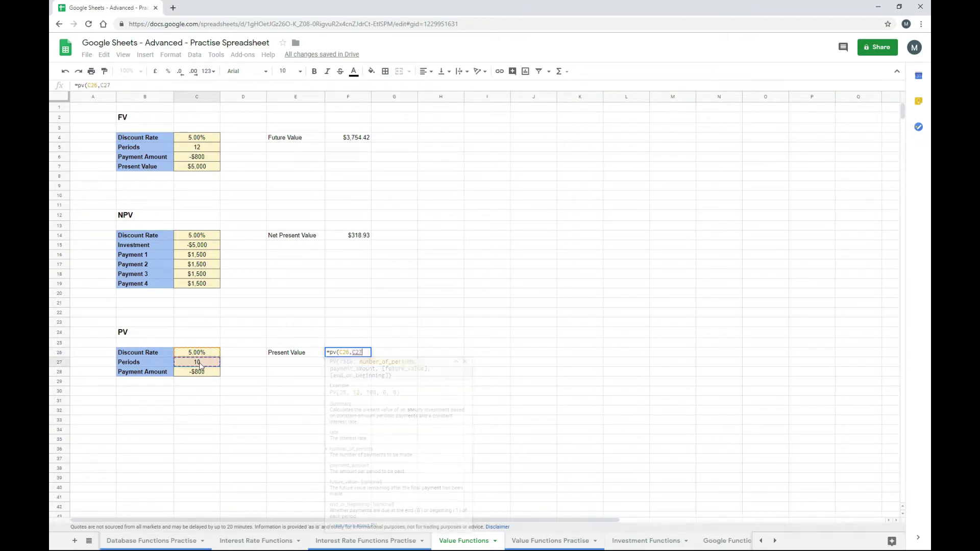
text(,)
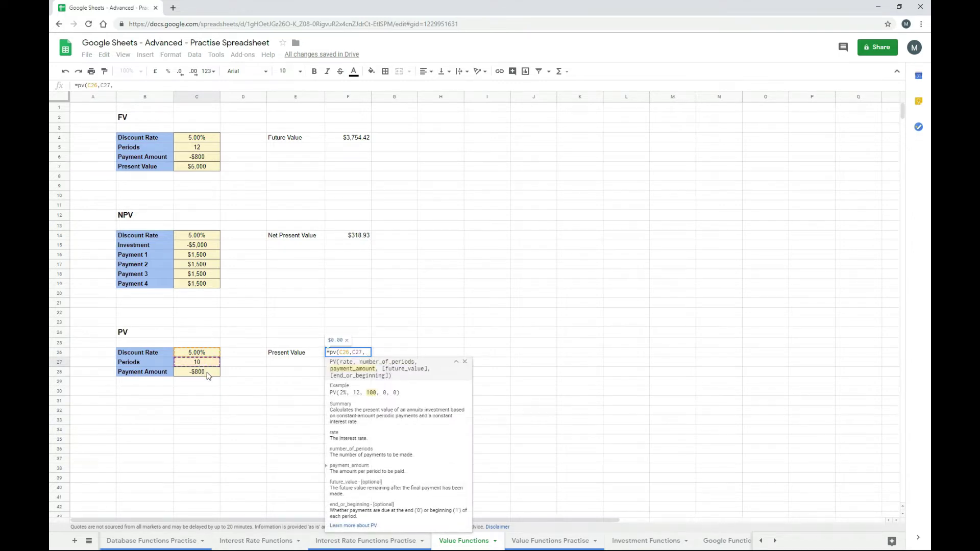
click(209, 376)
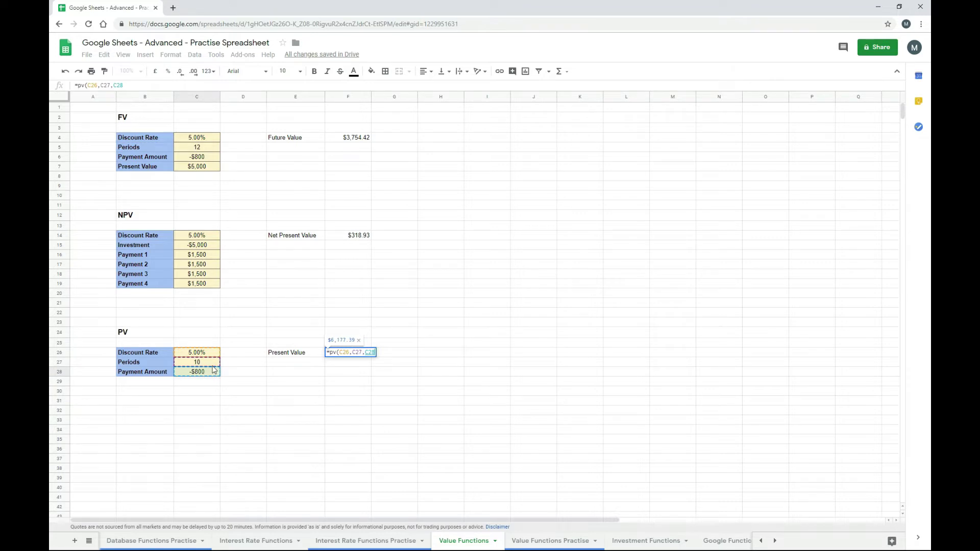
text())
key(Return)
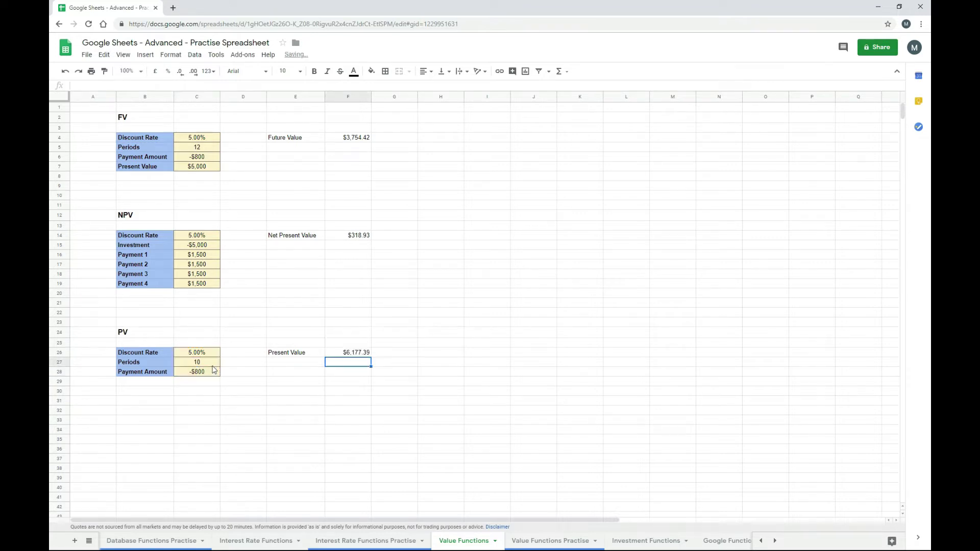
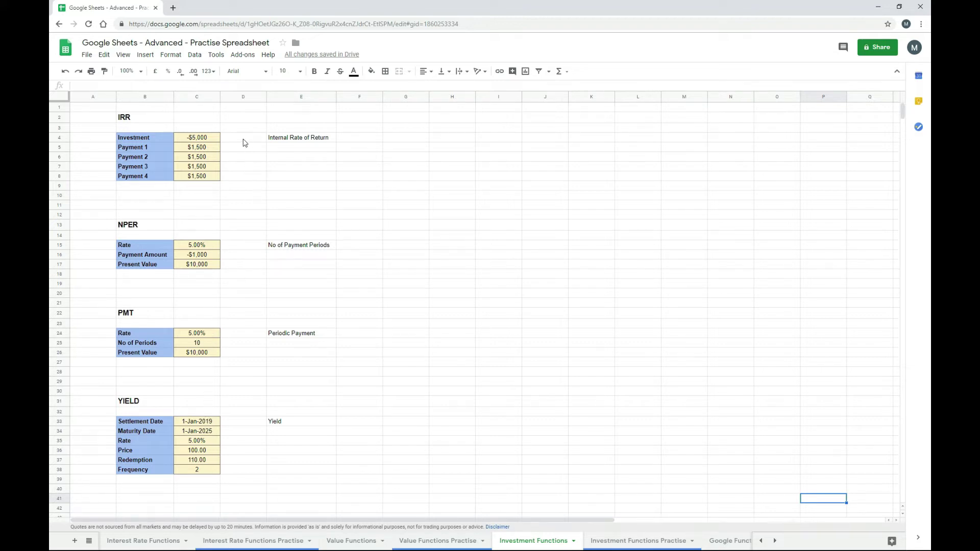
- Enter =IRR(C4:C8) in F4 so the Internal Rate of Return shows 7.71%
click(351, 142)
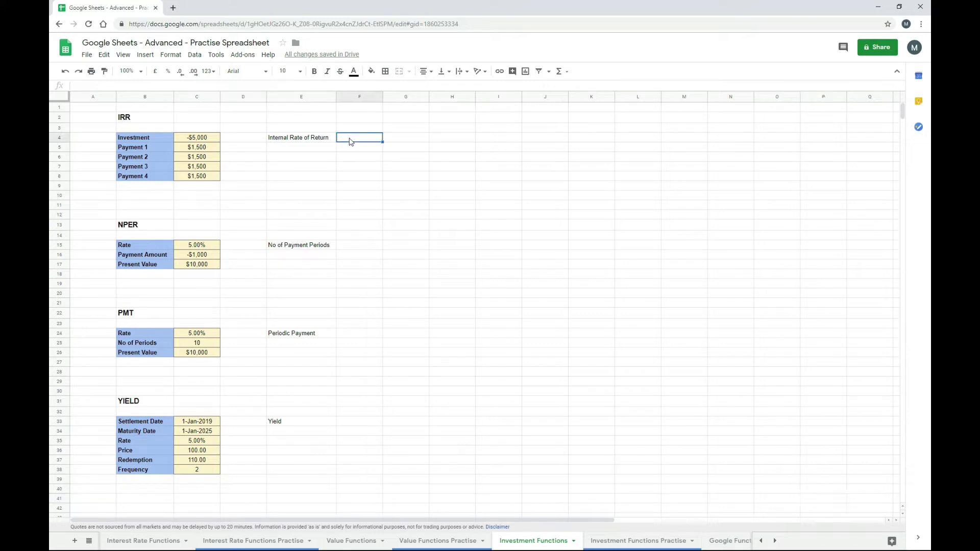
text(=irr()
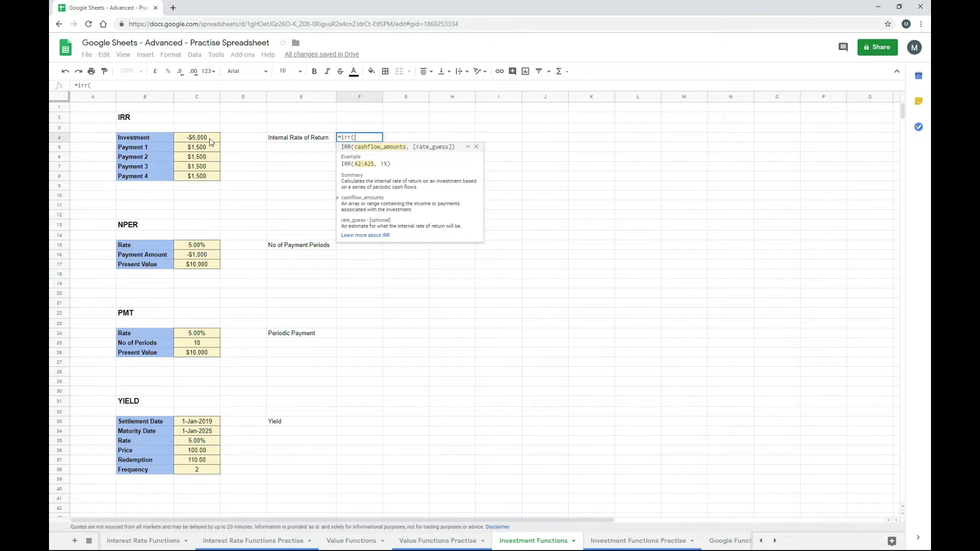
drag(211, 142, 210, 177)
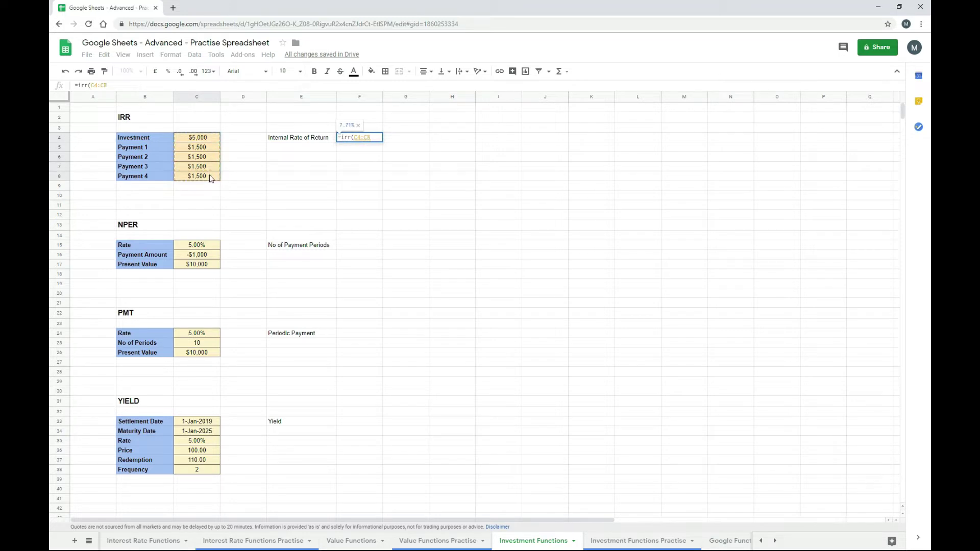
text())
key(Return)
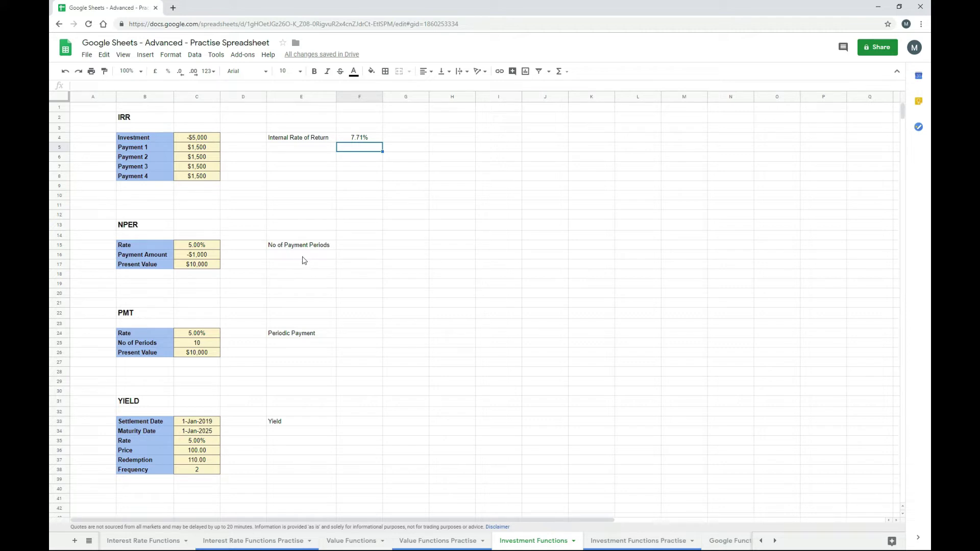
- Enter =NPER(C15,C16,C17) in F15, returning 14.21 payment periods
click(352, 249)
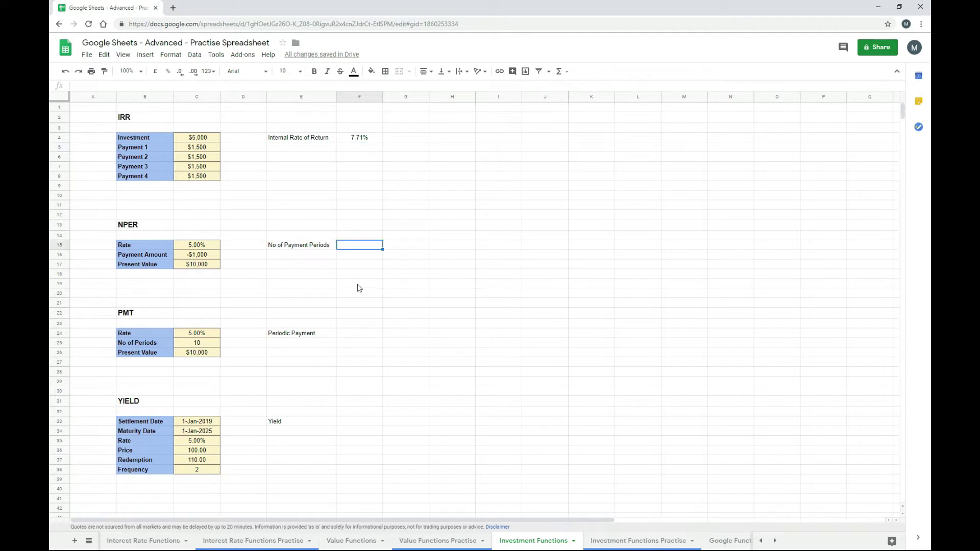
text(=nper()
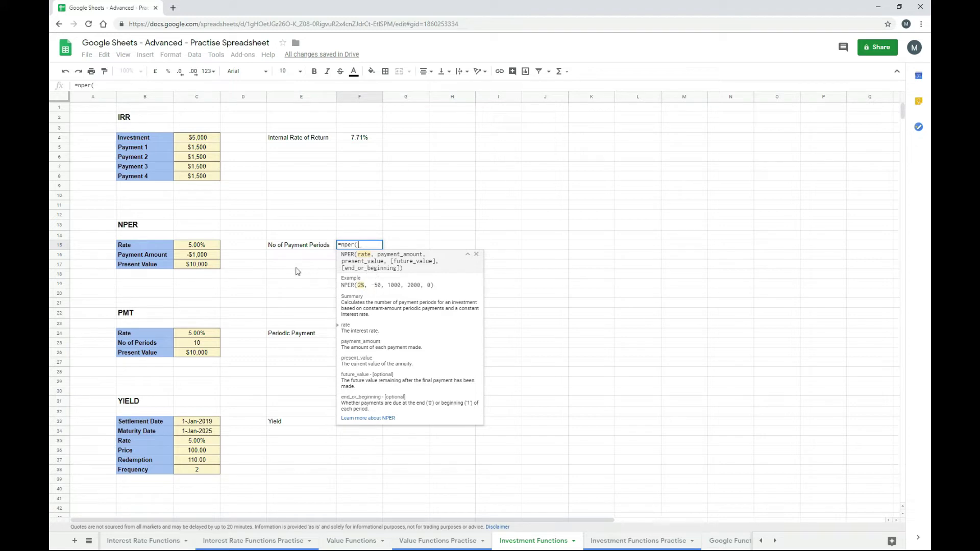
click(204, 246)
text(,)
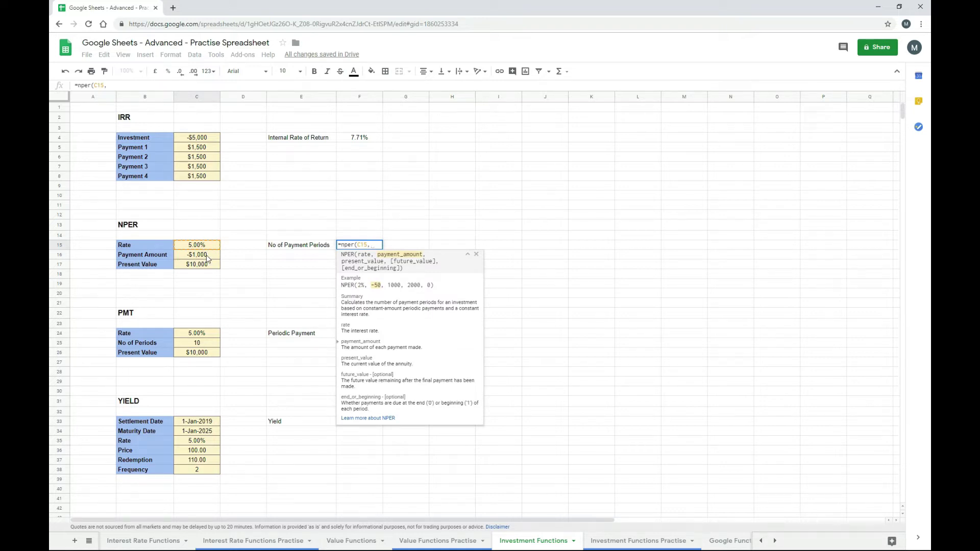
click(206, 259)
text(,)
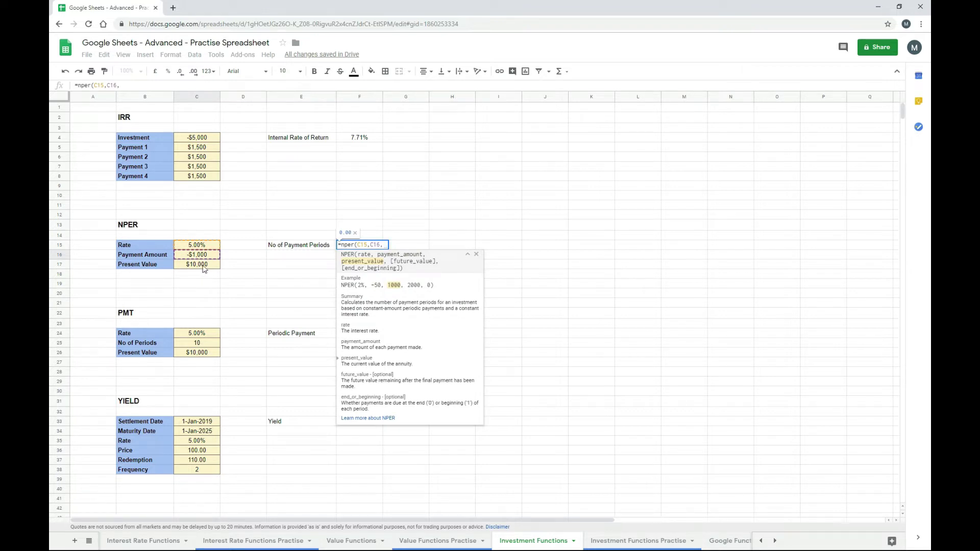
click(203, 268)
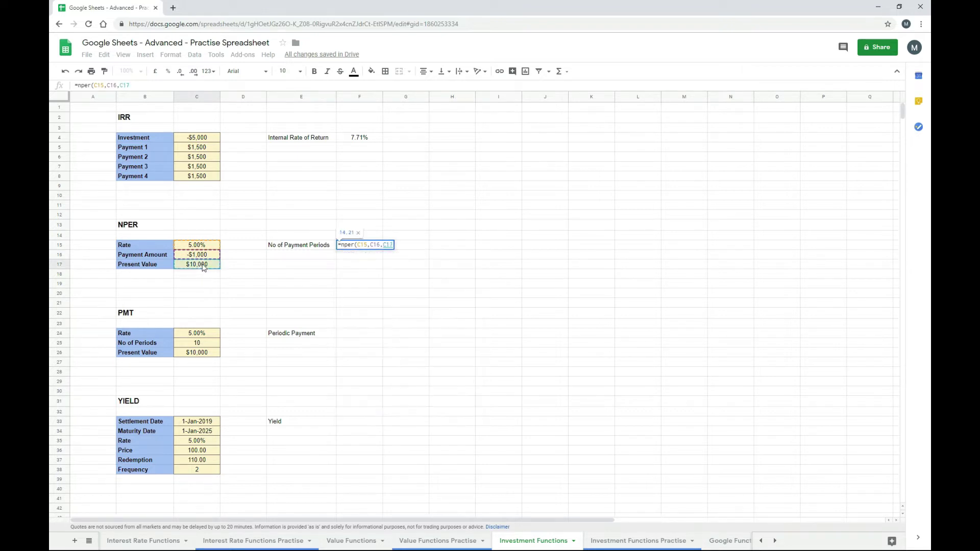
key(Return)
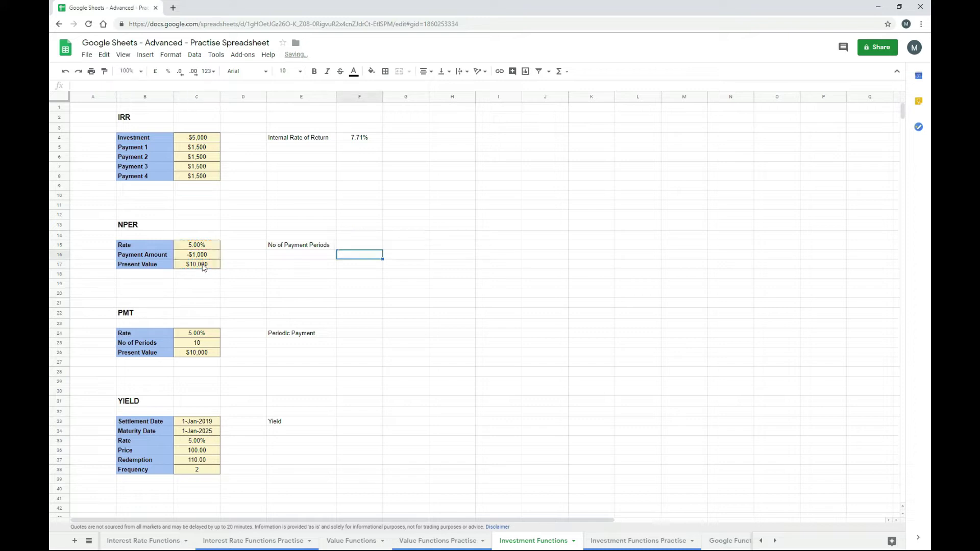
key(Up)
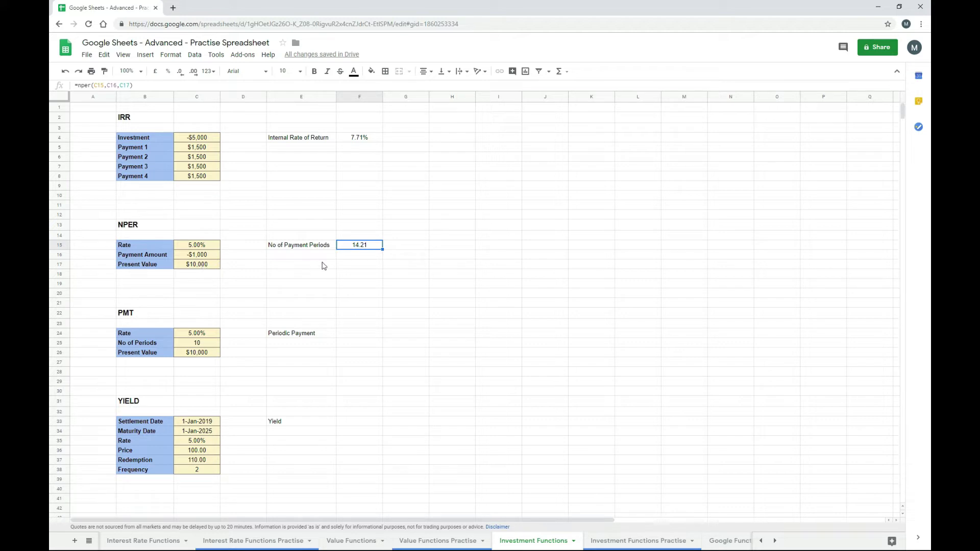
- Try rates of 0%, 5% and finally 6% in C15, watching the NPER result recalculate
click(209, 247)
text(0)
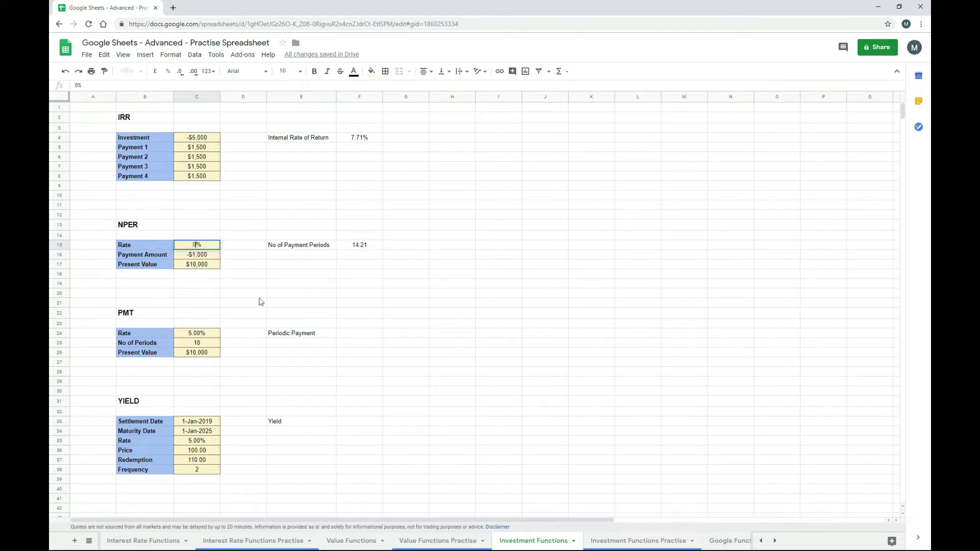
key(Return)
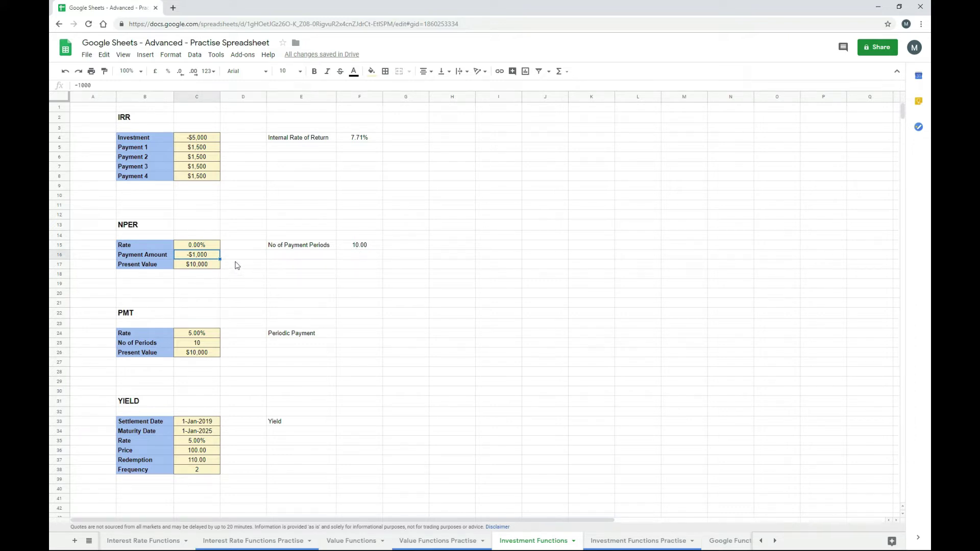
click(212, 247)
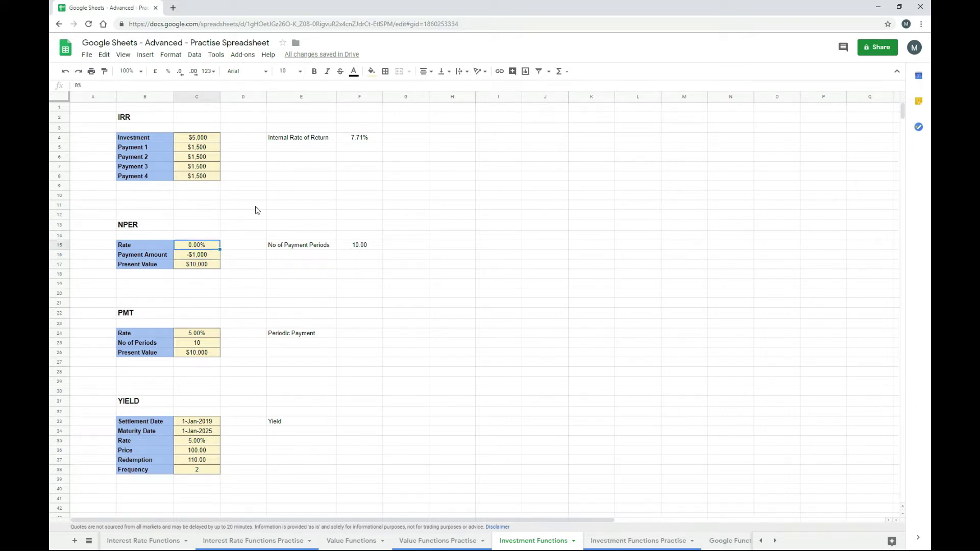
text(5)
key(Return)
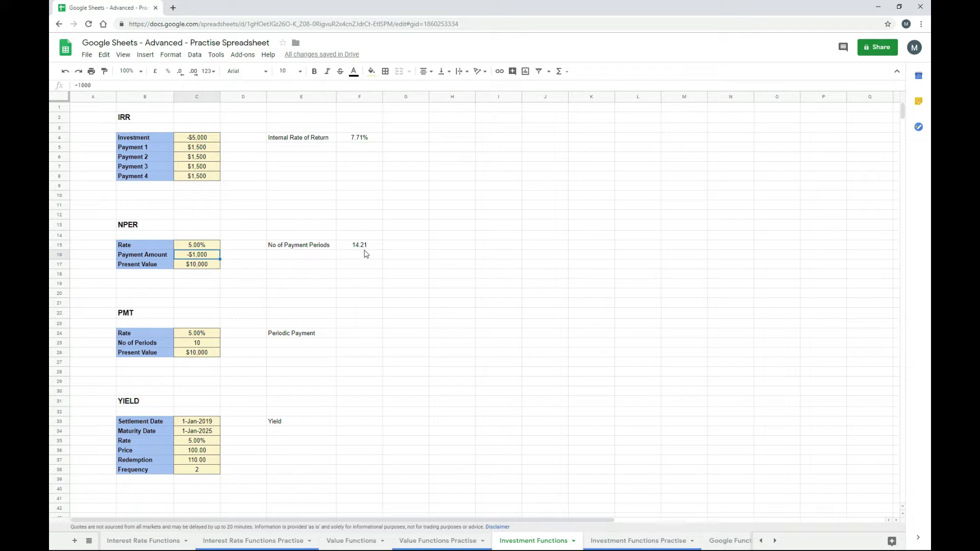
click(210, 247)
text(6%)
key(Return)
- Enter =PMT(C24,C25,C26) in F24, giving a periodic payment of -$1,295.05
click(357, 338)
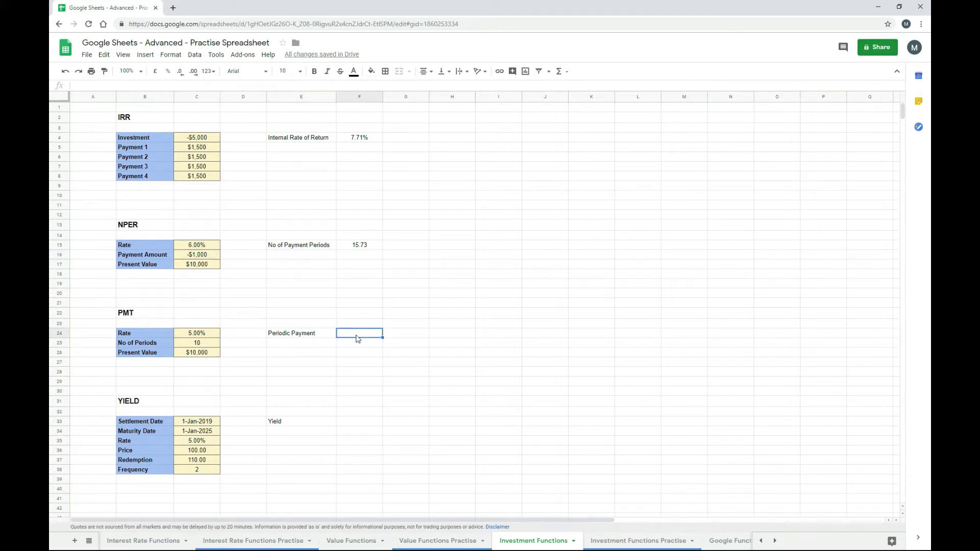
text(=)
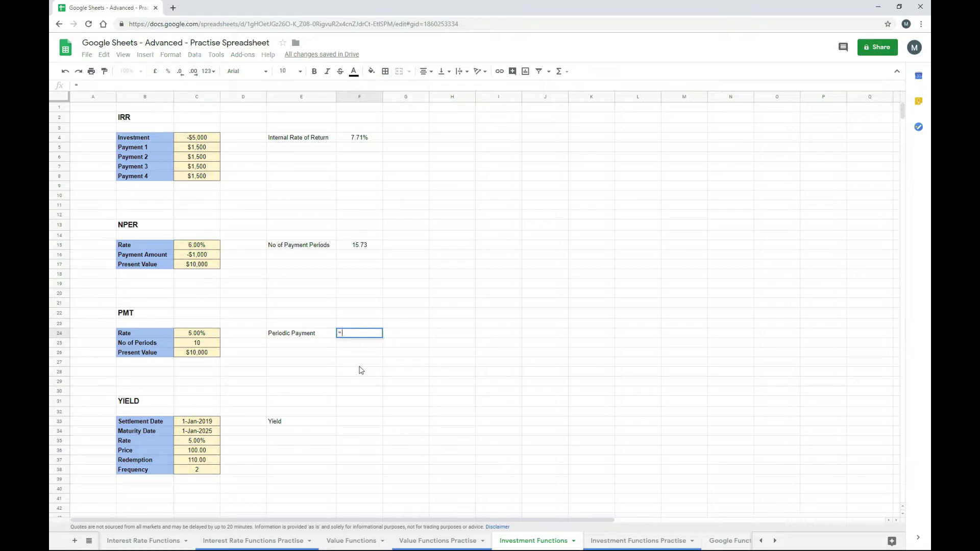
text(pmt()
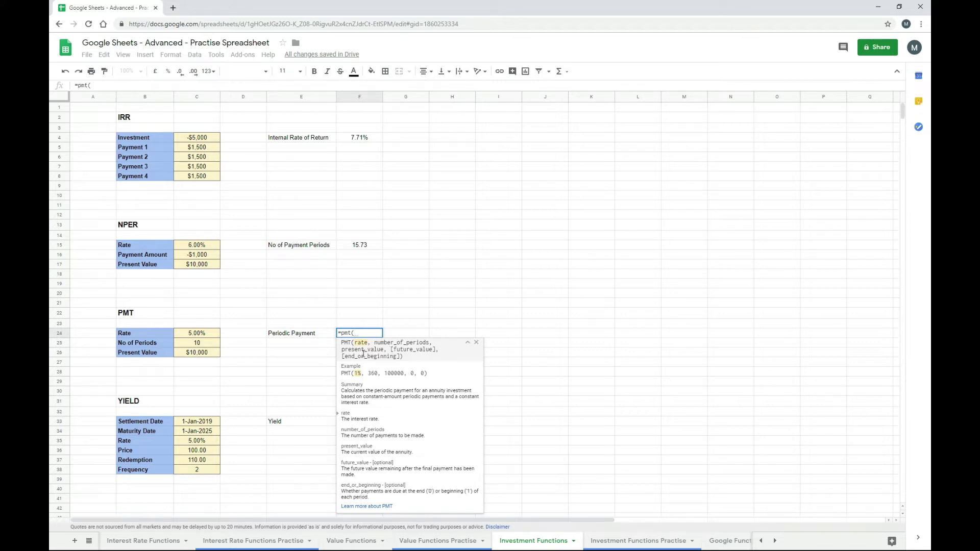
click(213, 337)
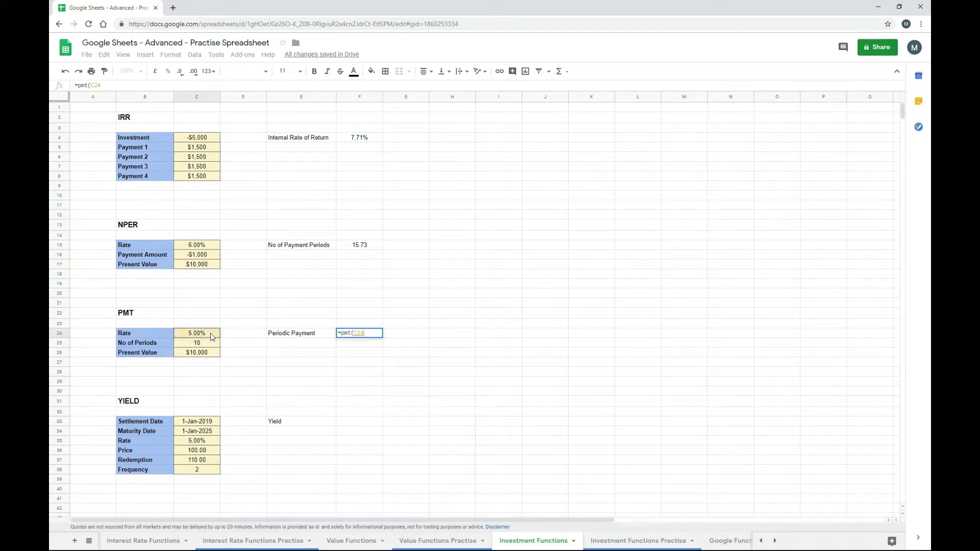
text(,)
click(211, 344)
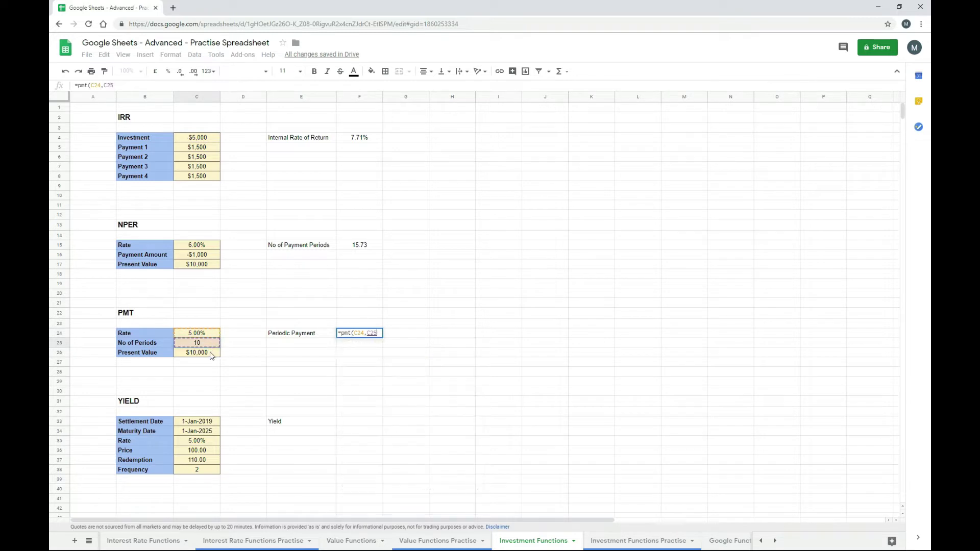
text(,)
click(212, 354)
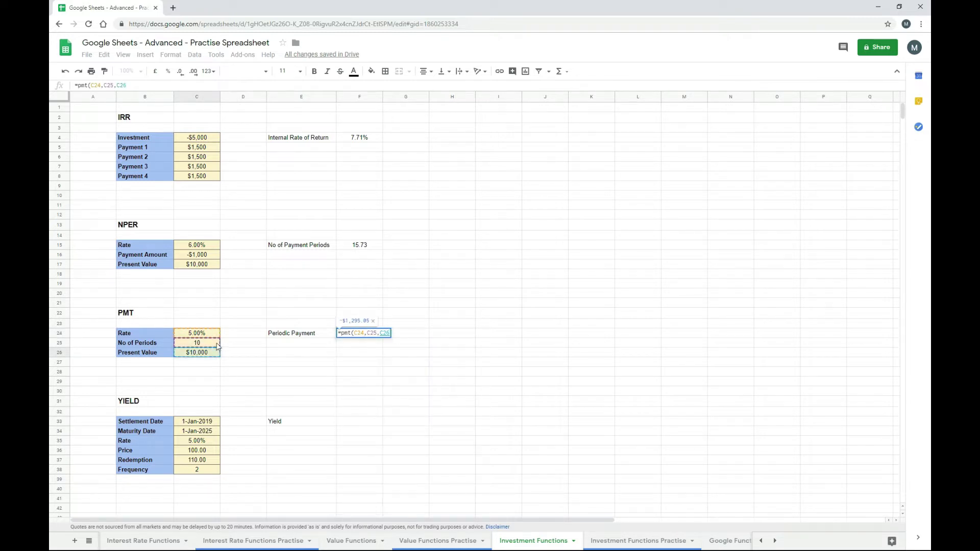
text())
key(Return)
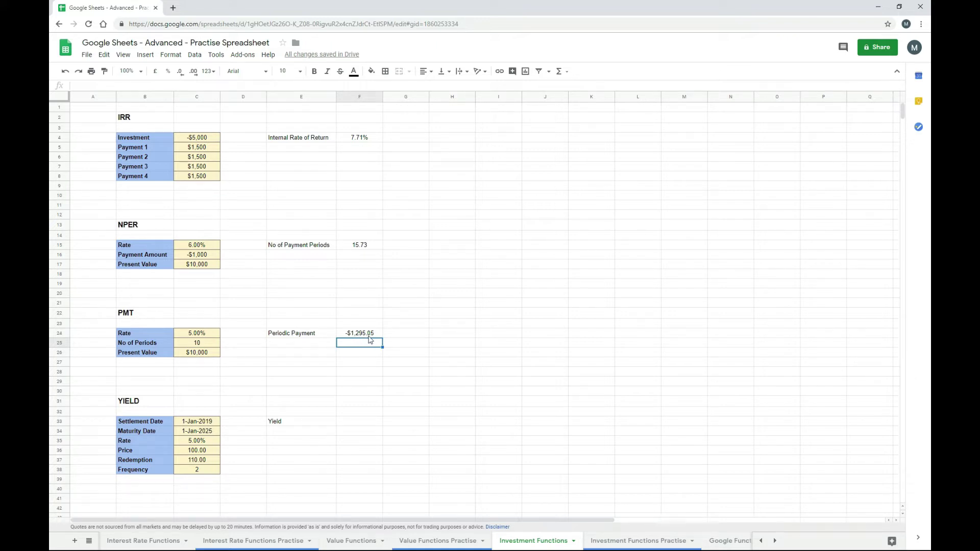
click(219, 334)
text(0)
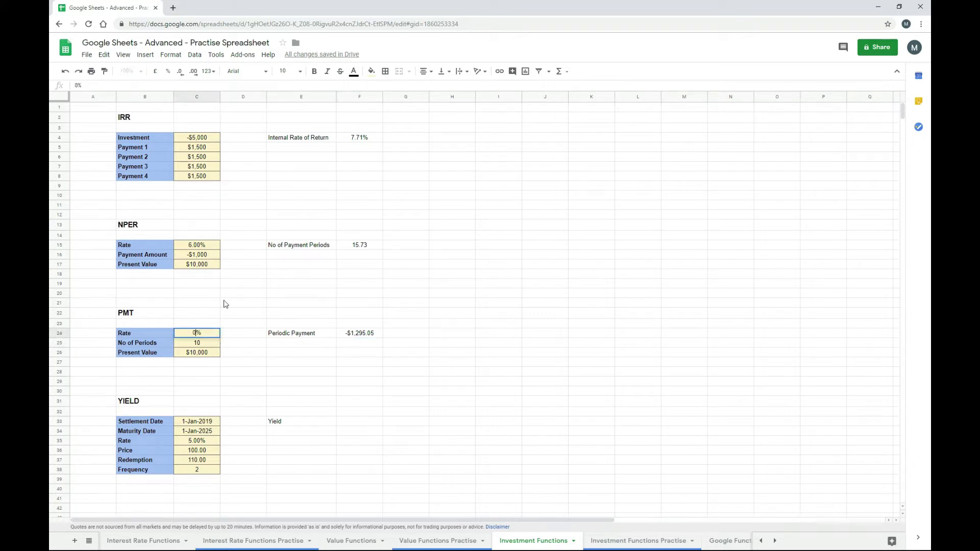
key(Return)
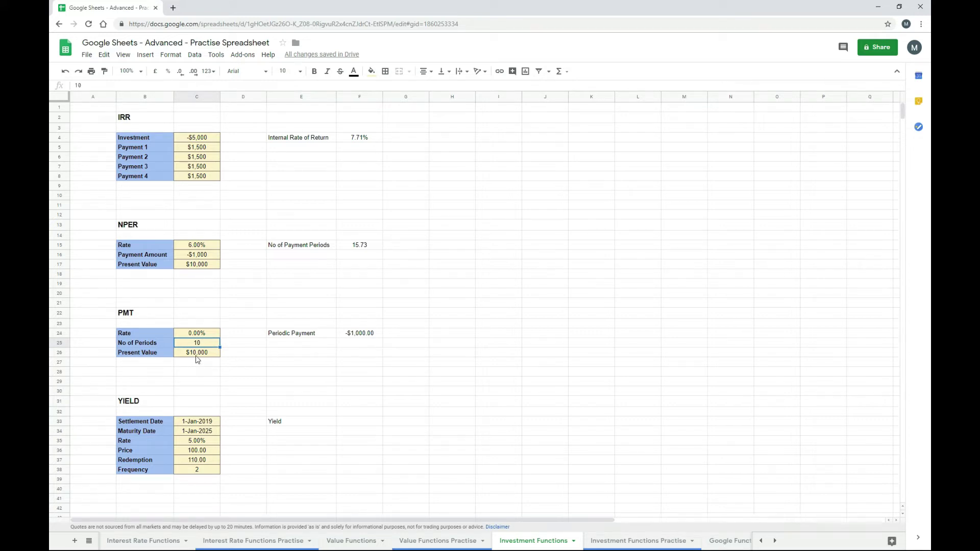
click(199, 335)
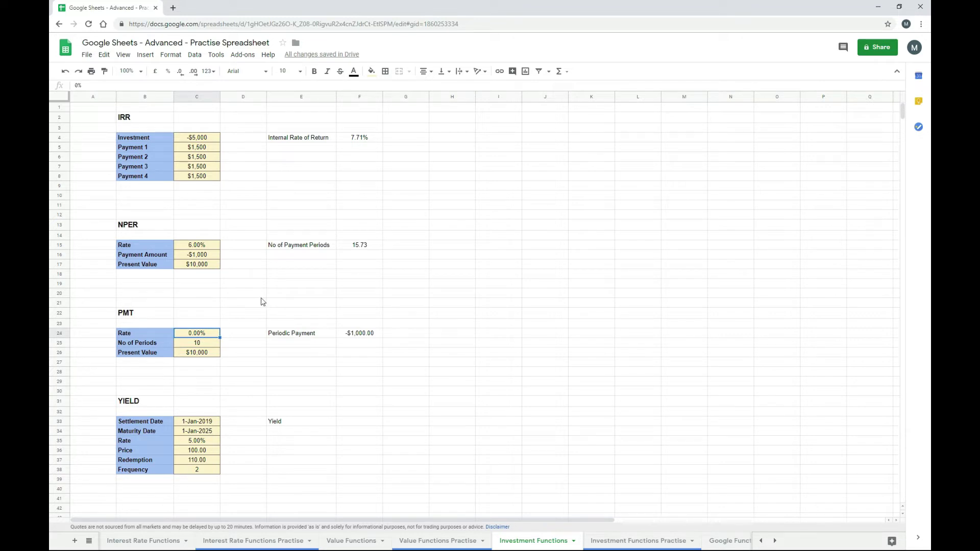
text(5%)
key(Return)
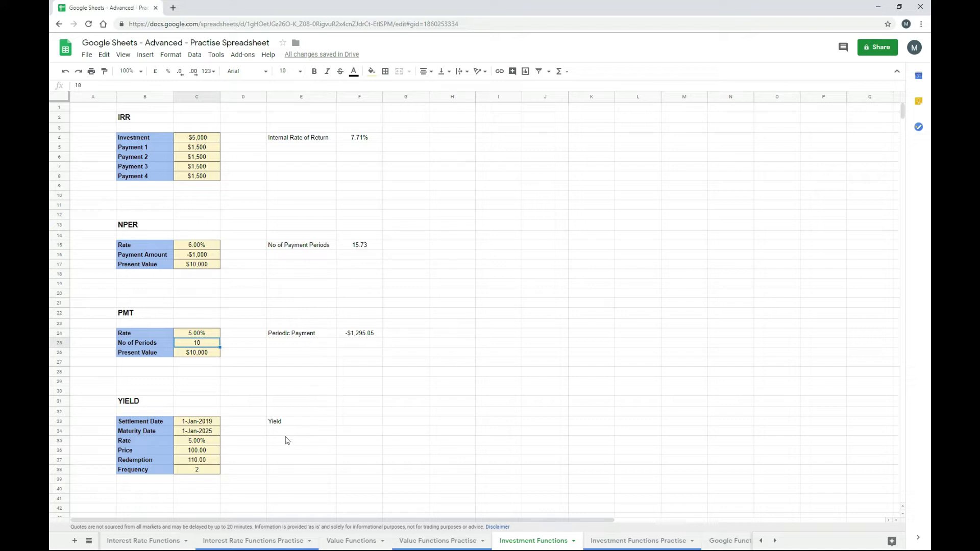
- Start a YIELD formula in F33 with the settlement and maturity dates from C33 and C34
click(357, 424)
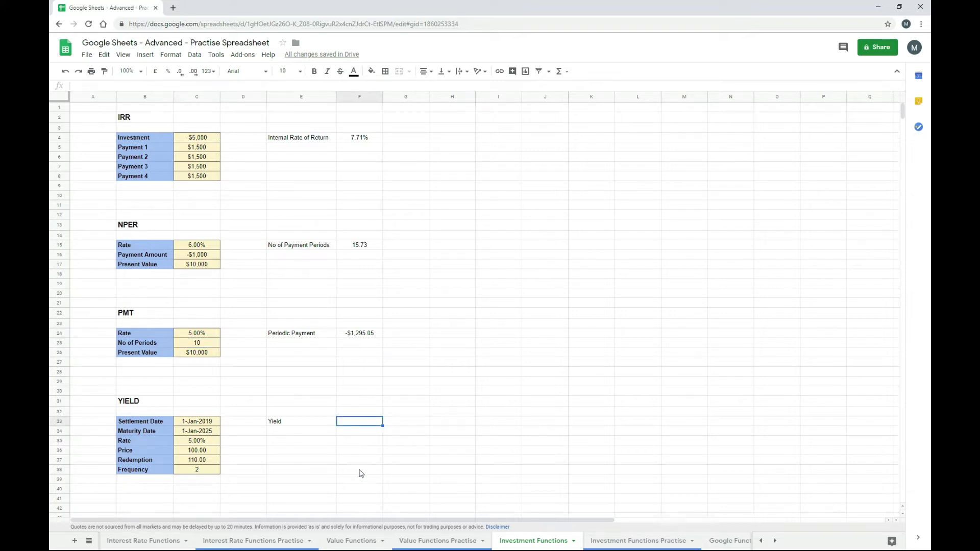
text(=yiel)
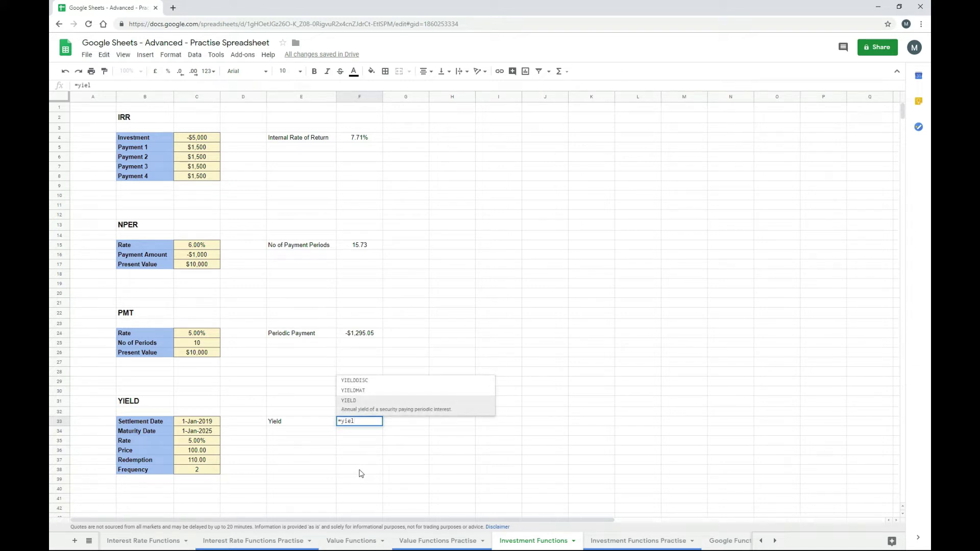
text(d()
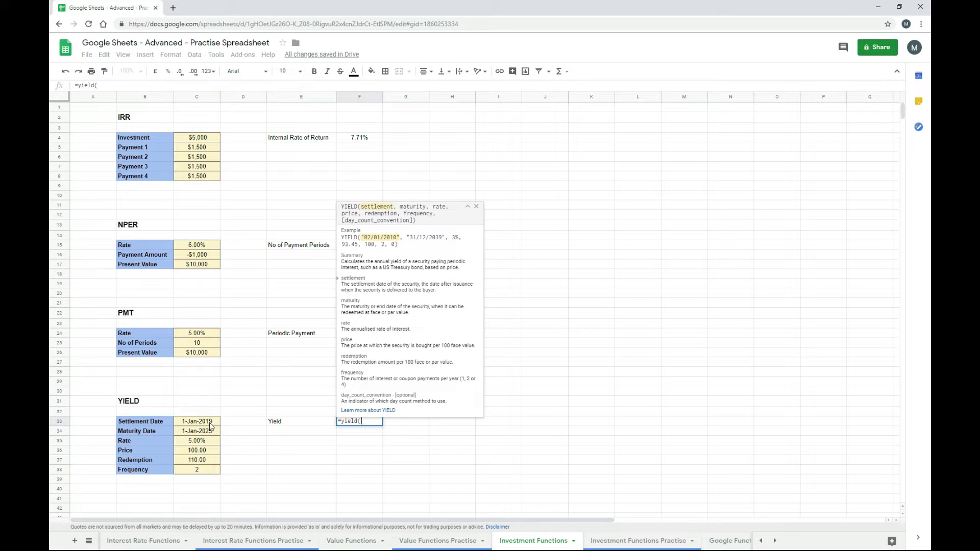
click(210, 426)
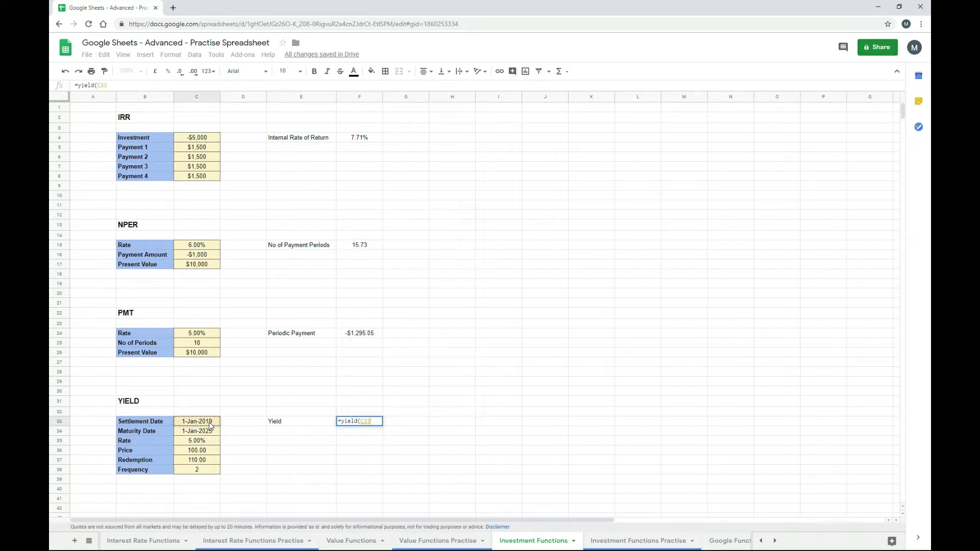
text(,)
click(211, 432)
text(,)
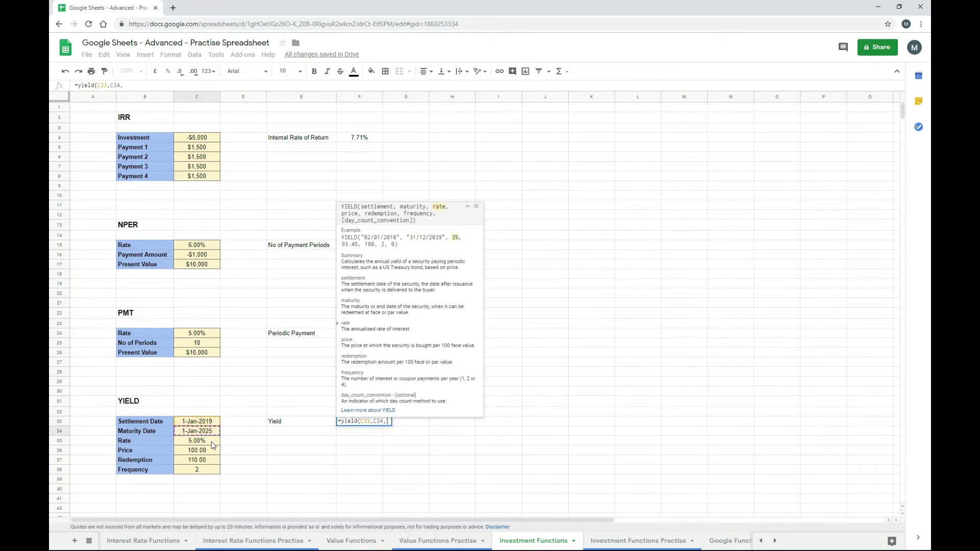
- Add the rate, price, redemption and frequency cells C35–C38, returning a 6.39% yield
click(213, 442)
text(,)
click(213, 450)
text(,)
click(212, 460)
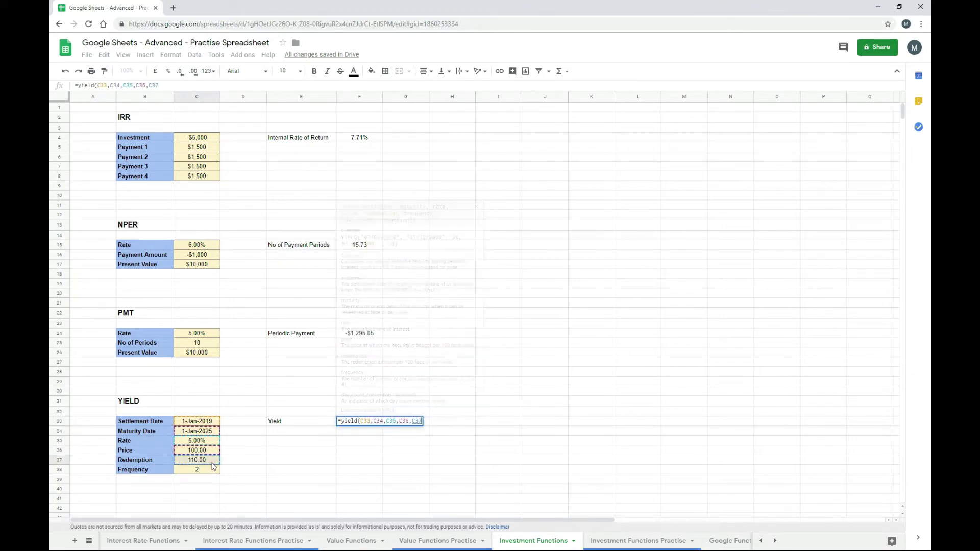
text(,)
click(212, 474)
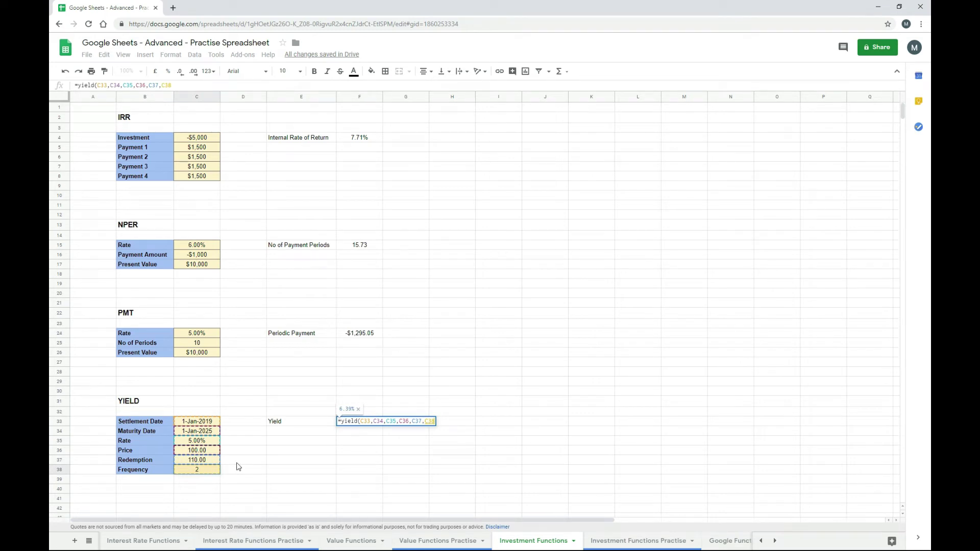
text())
key(Return)
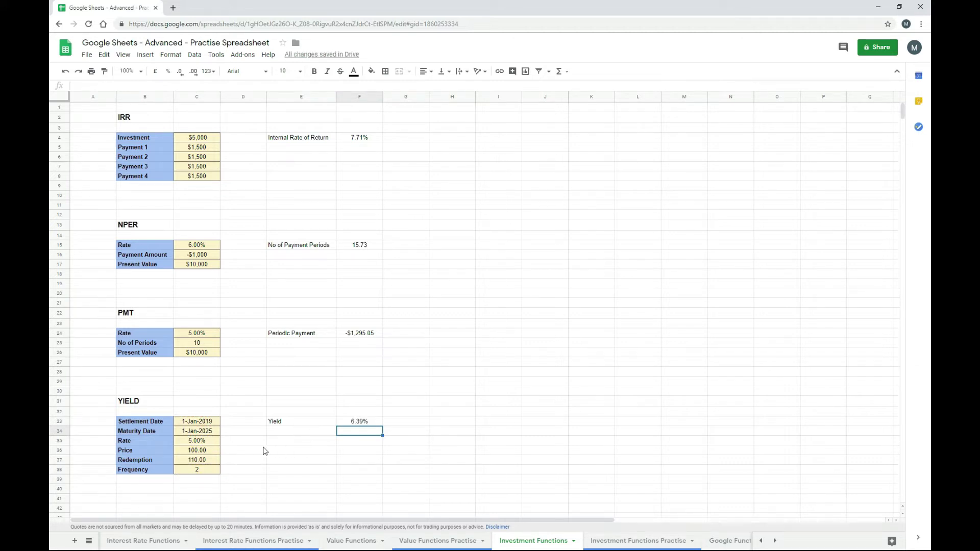
click(202, 442)
text(0)
key(Return)
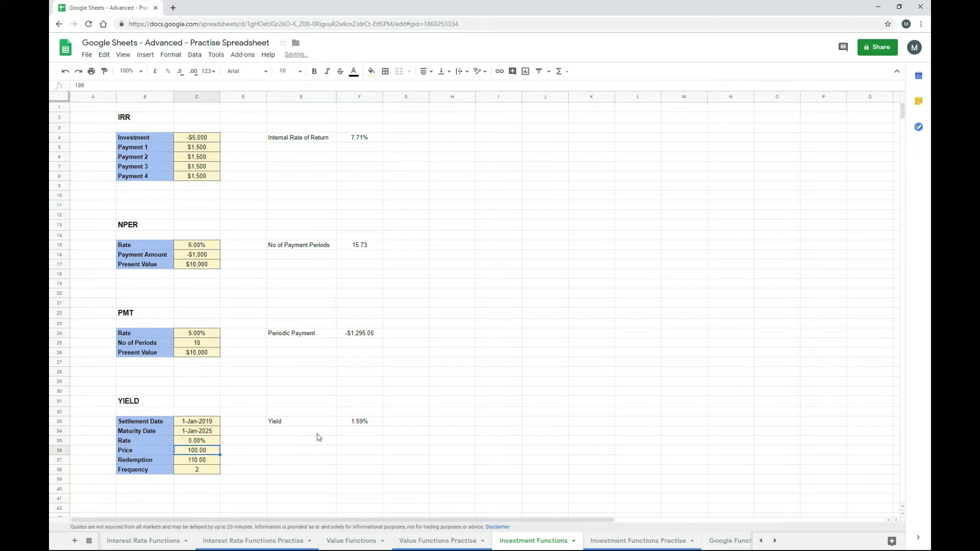
click(217, 442)
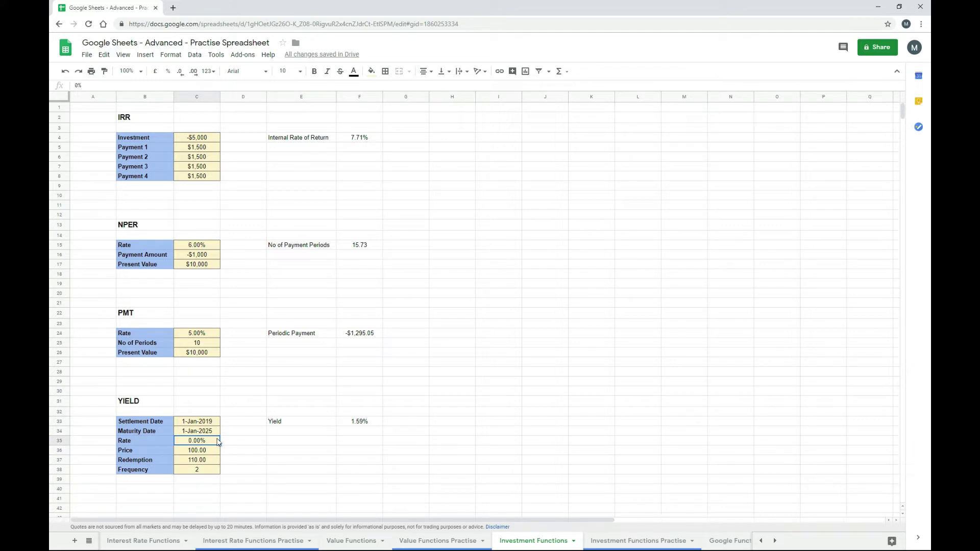
text(5)
key(Return)
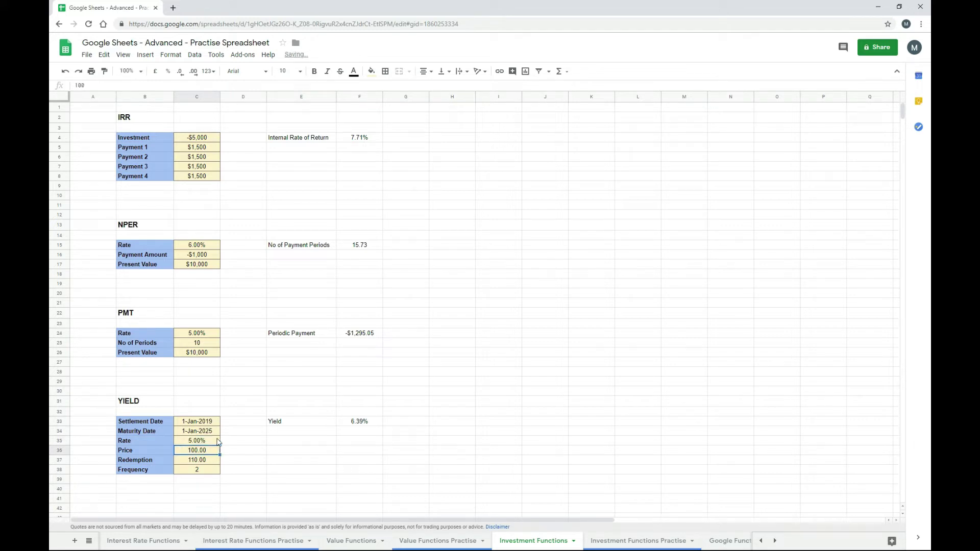
key(Down)
text(100)
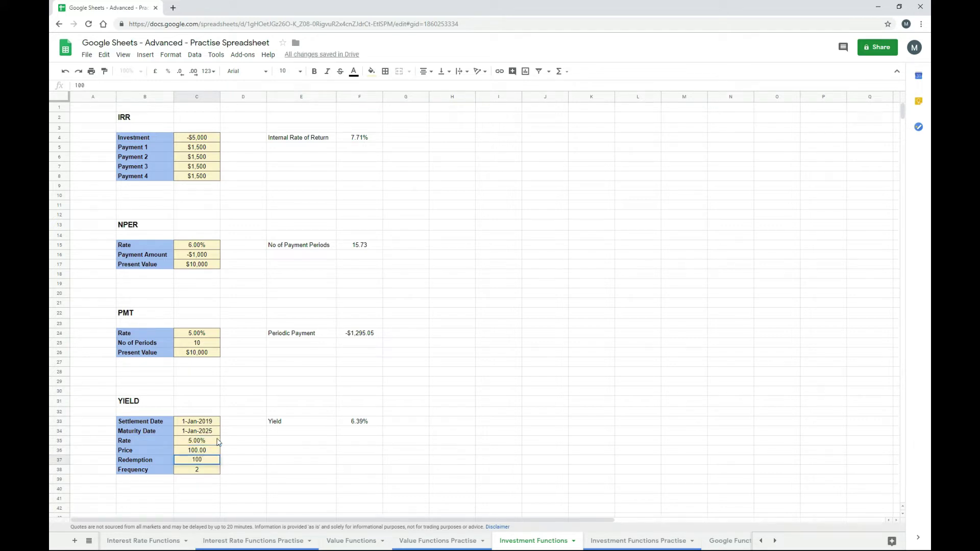
key(Return)
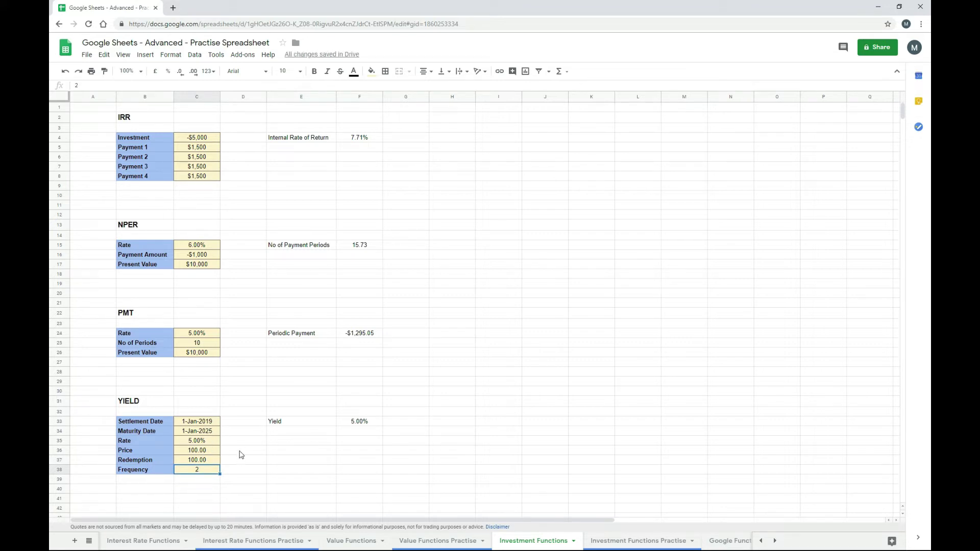
key(Up)
text(110)
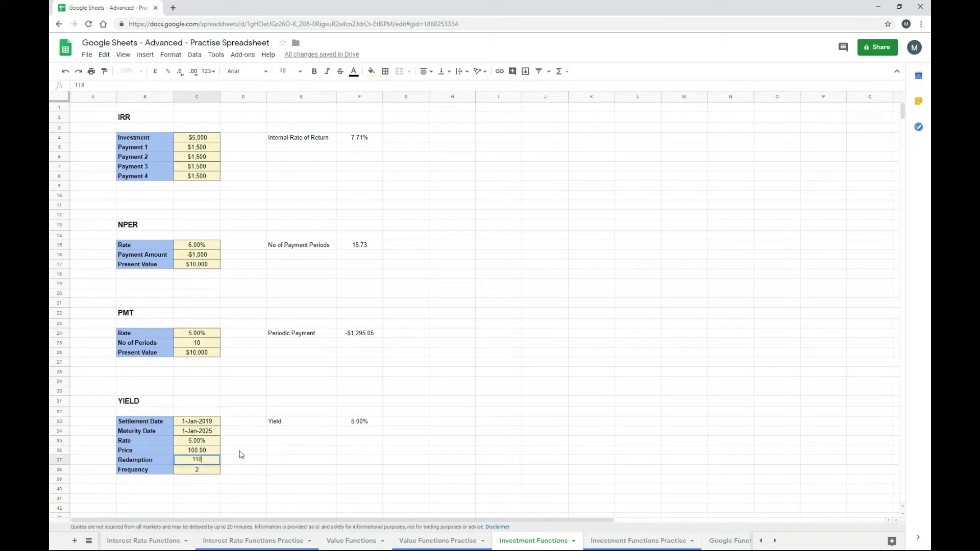
key(Return)
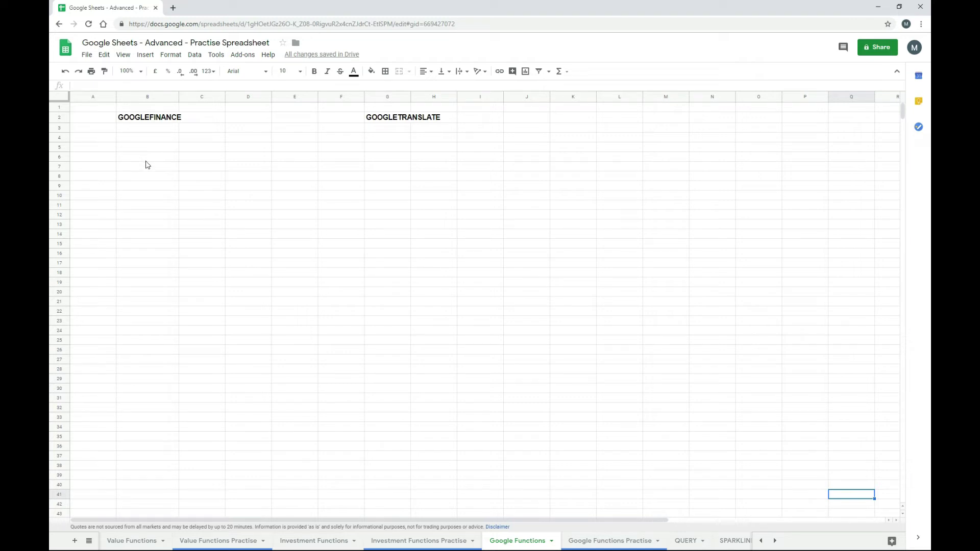
- Enter =GOOGLEFINANCE("GOOG", "price") in B4, returning 1169.95
click(161, 144)
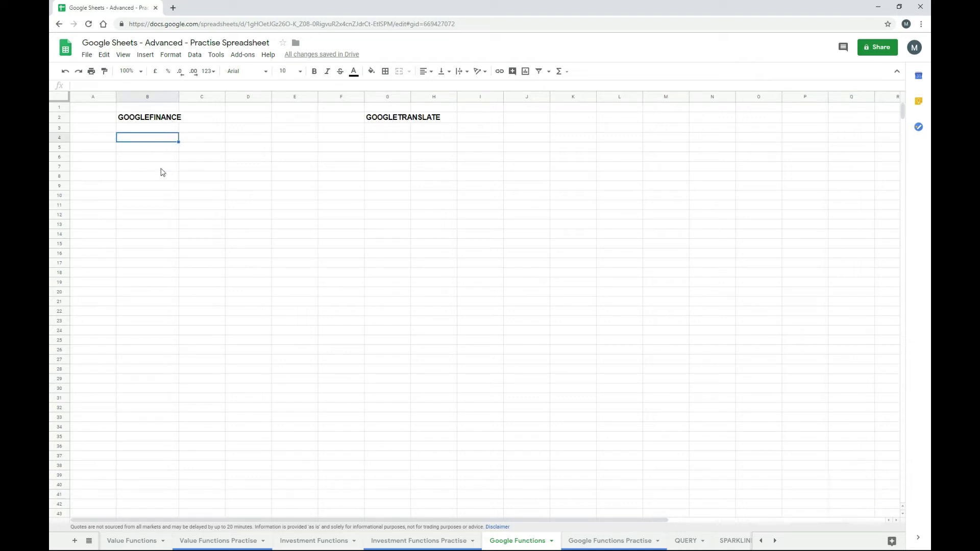
text(=google)
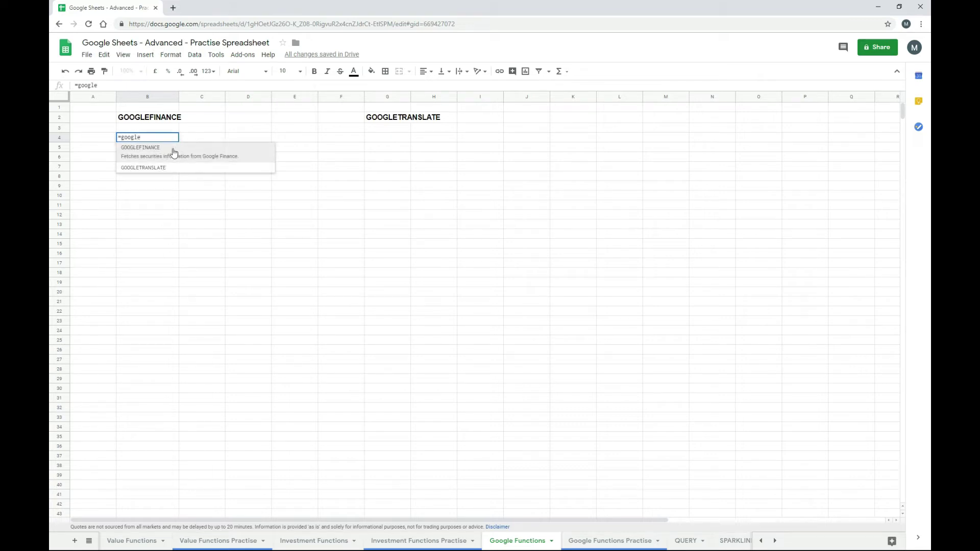
click(175, 150)
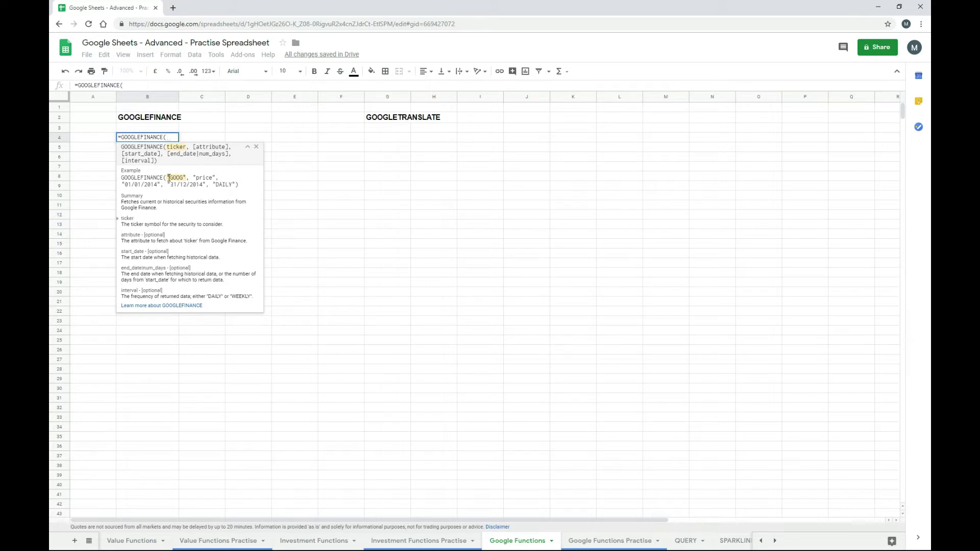
drag(168, 178, 218, 175)
key(ctrl+c)
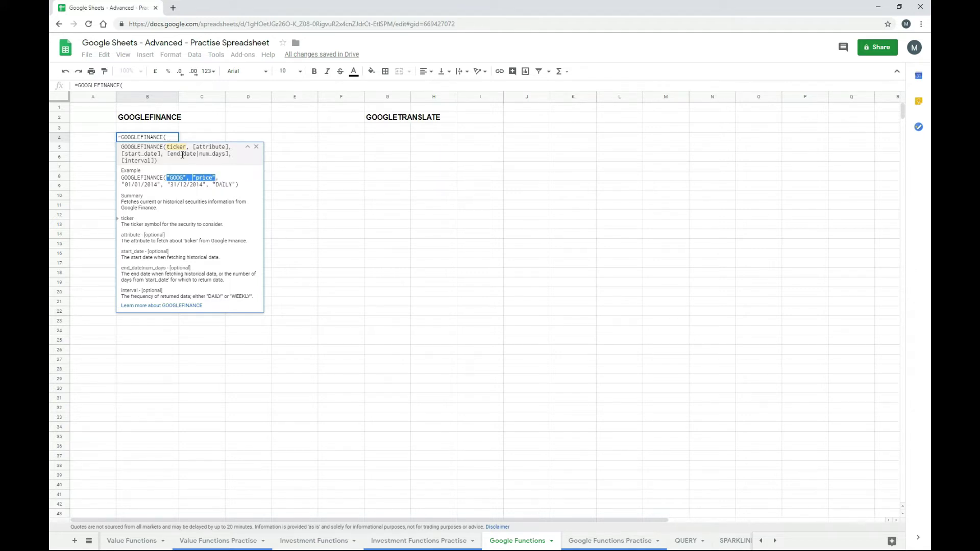
click(135, 86)
key(ctrl+v)
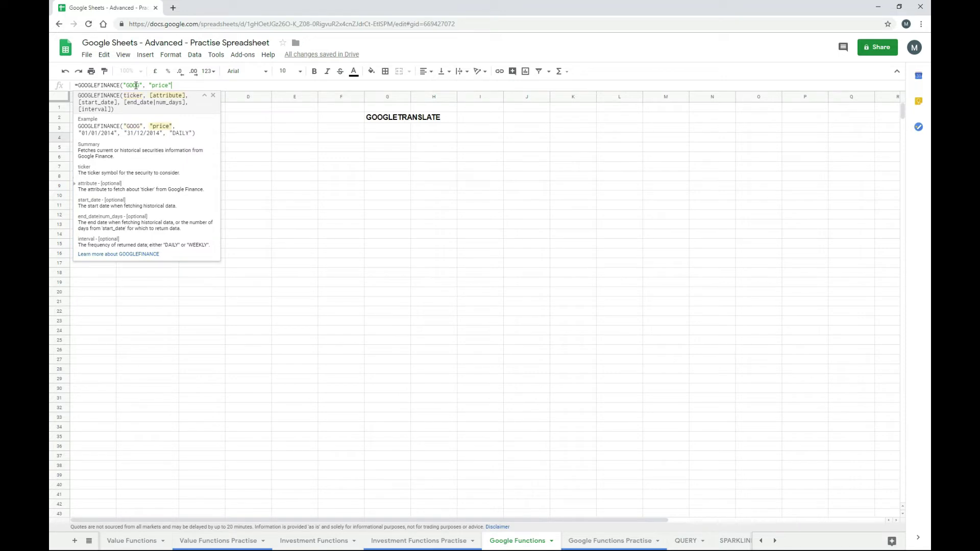
text())
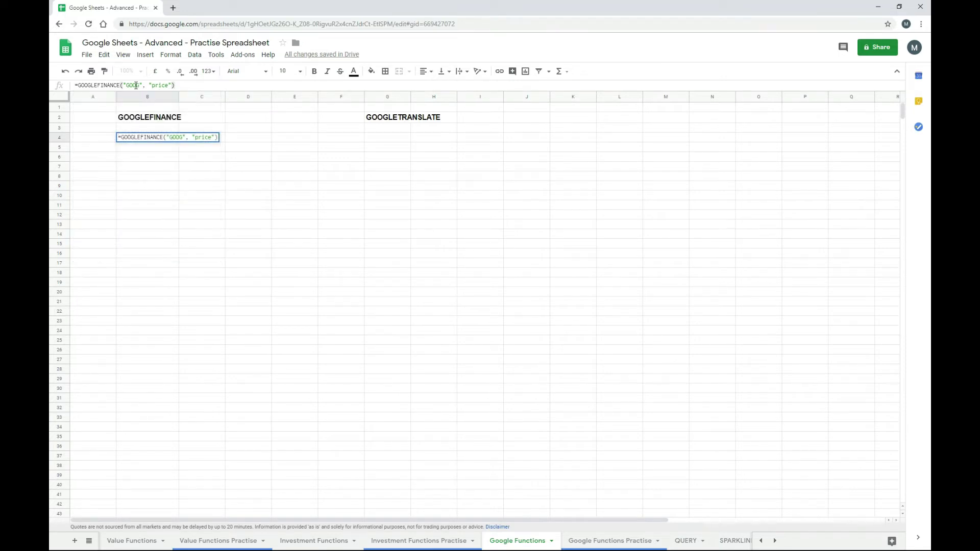
key(Return)
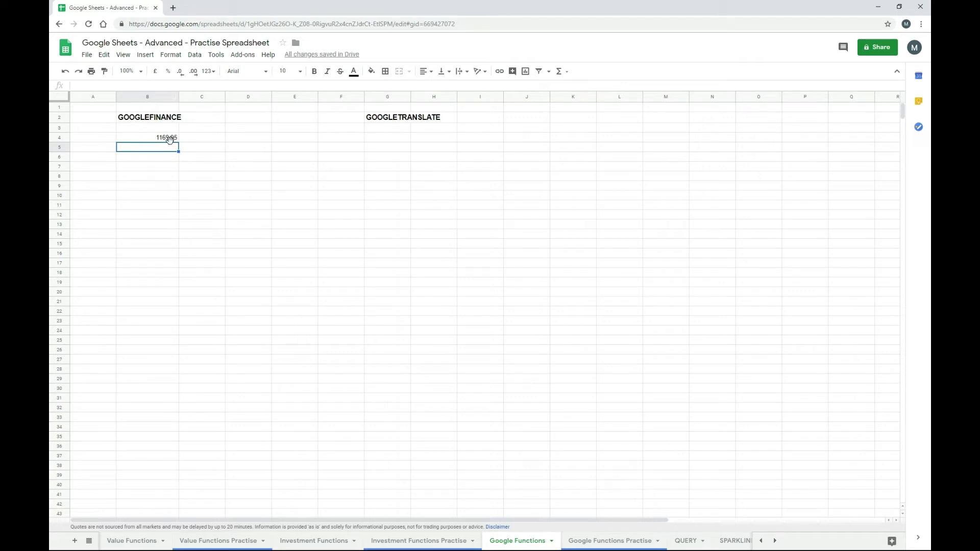
- Extend the B4 formula with "01/01/2017","31/01/2017","daily" to list January 2017 closing prices
click(172, 140)
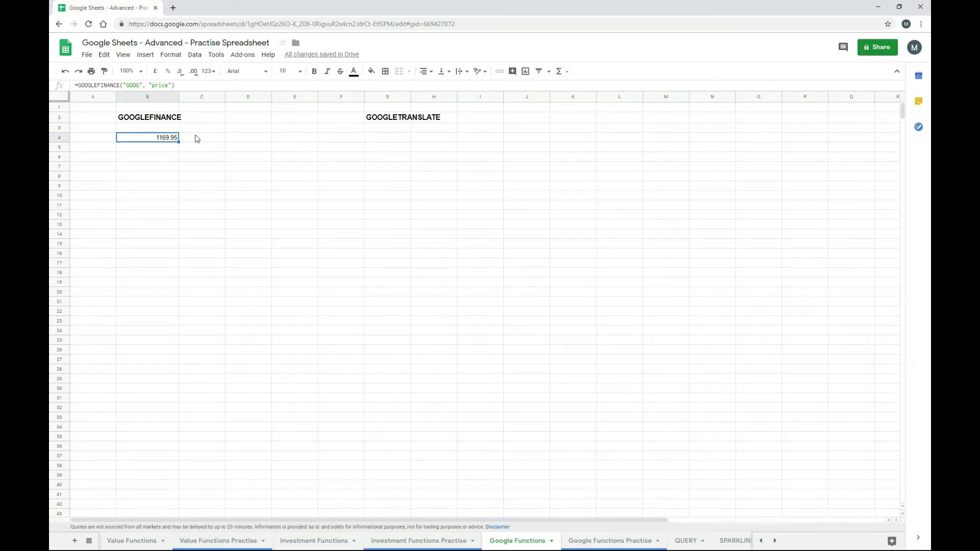
click(171, 85)
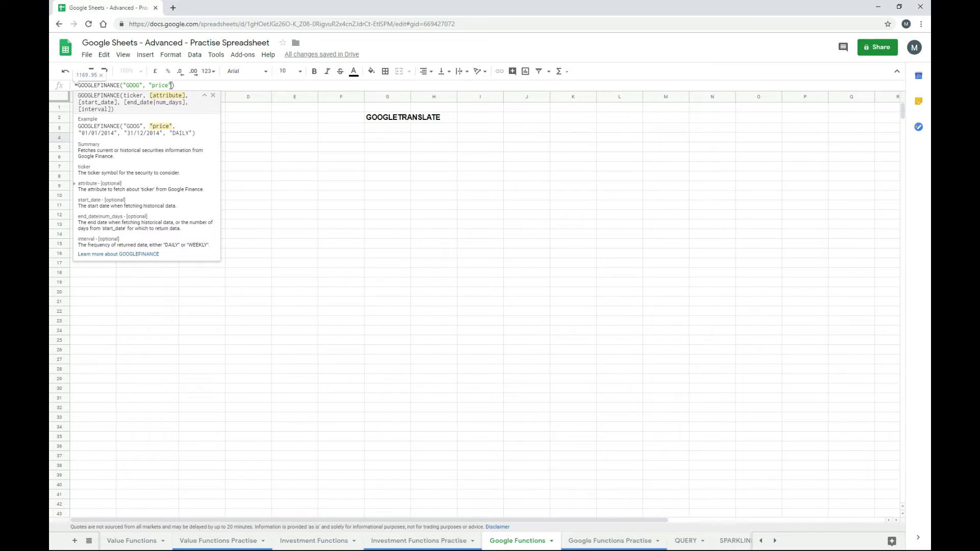
text(,)
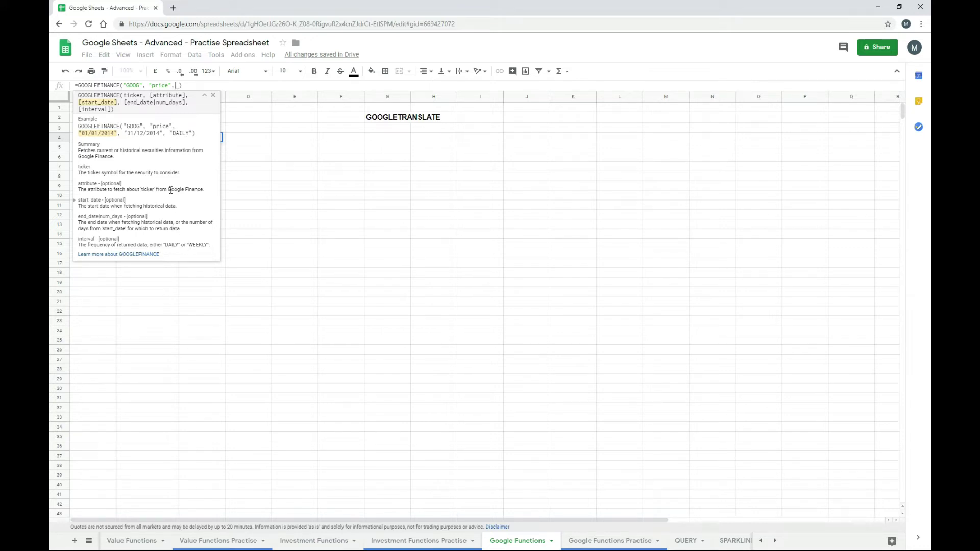
key(BackSpace)
text(")
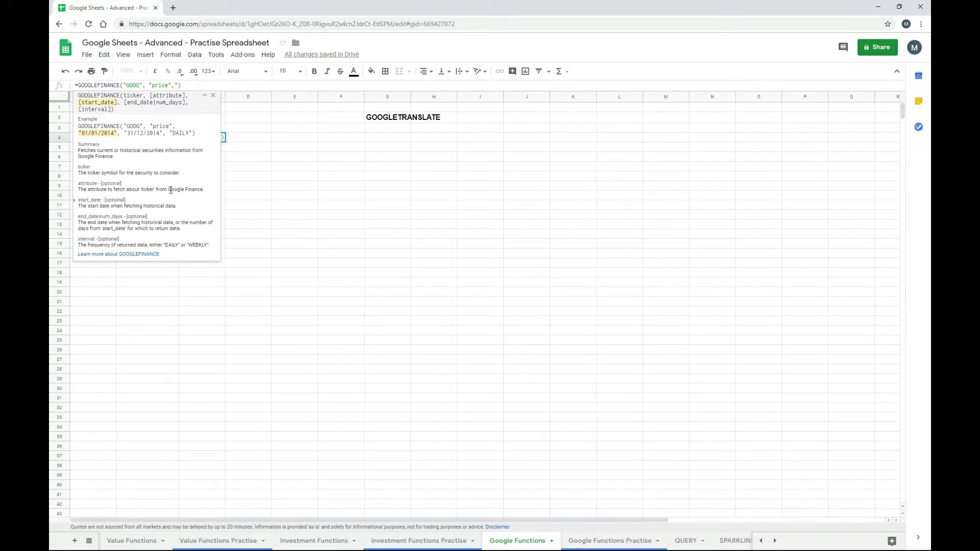
text(01/01/2017)
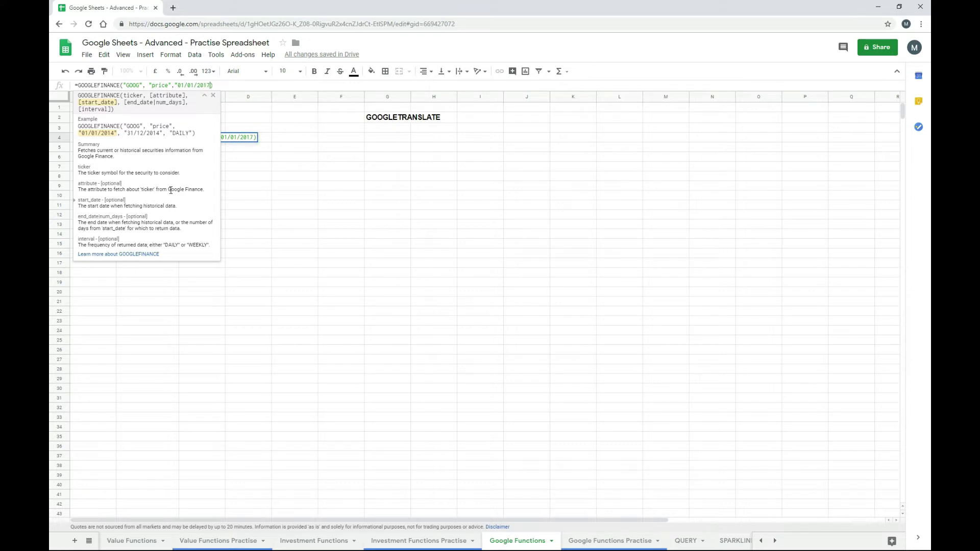
text(",)
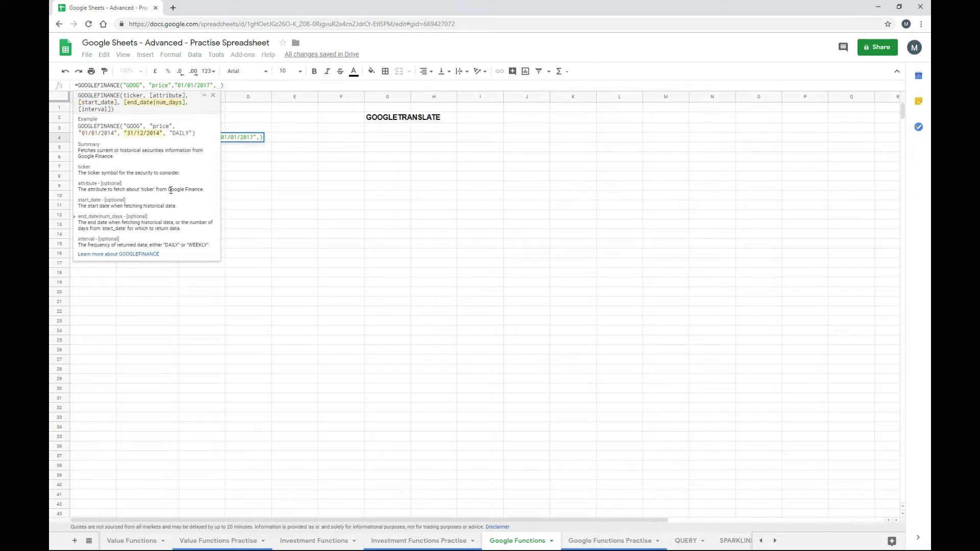
text("31/)
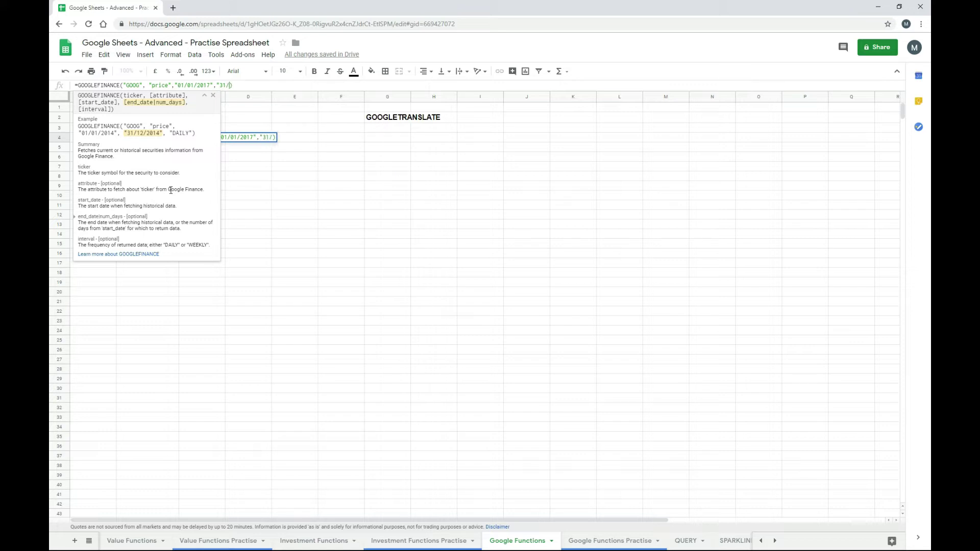
text(01/)
text(2017")
text(")
text(,)
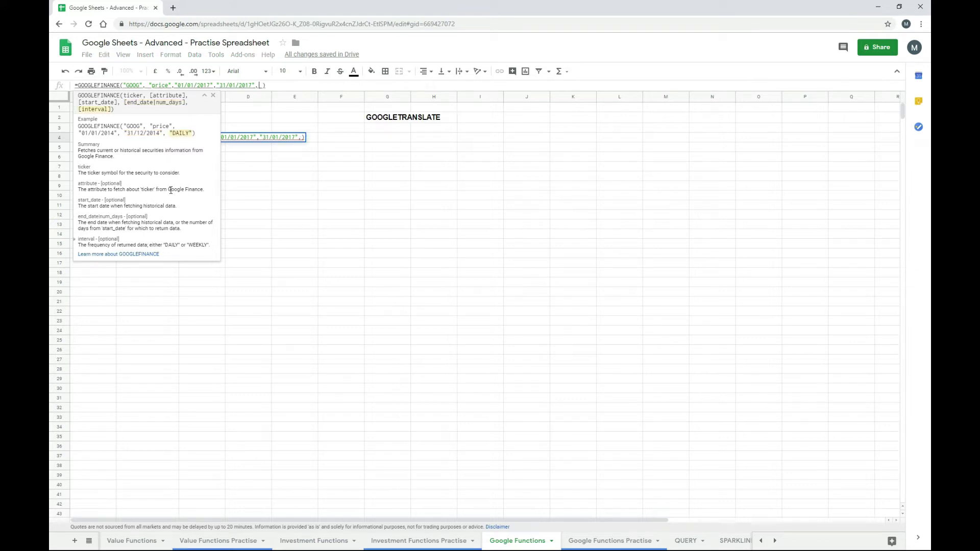
text("daily)
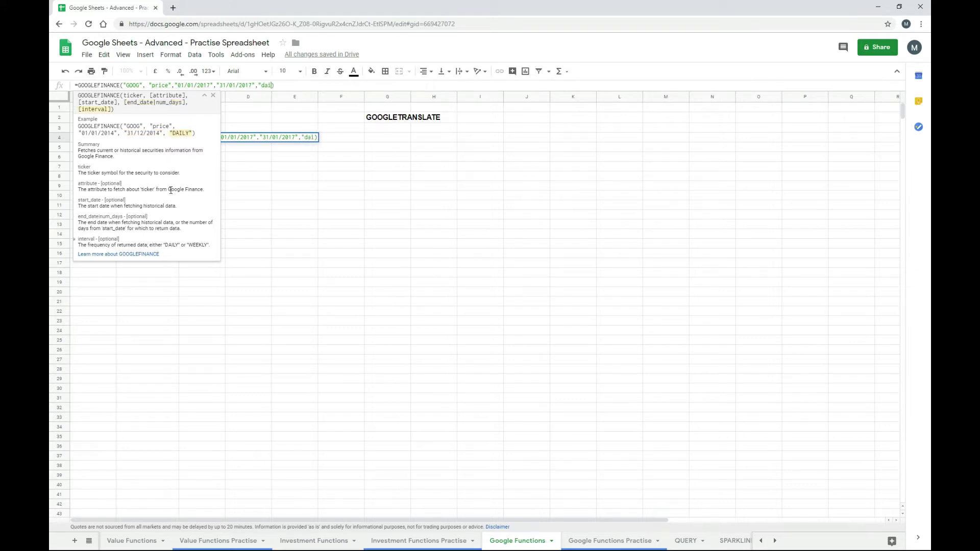
text("))
key(Return)
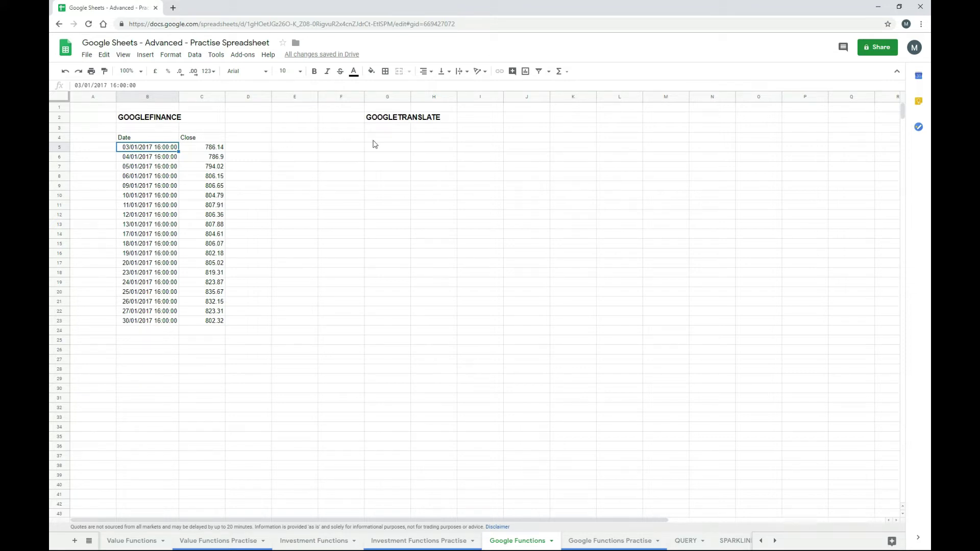
- Enter =GOOGLETRANSLATE("hola") in G4 so it shows Hello
click(392, 137)
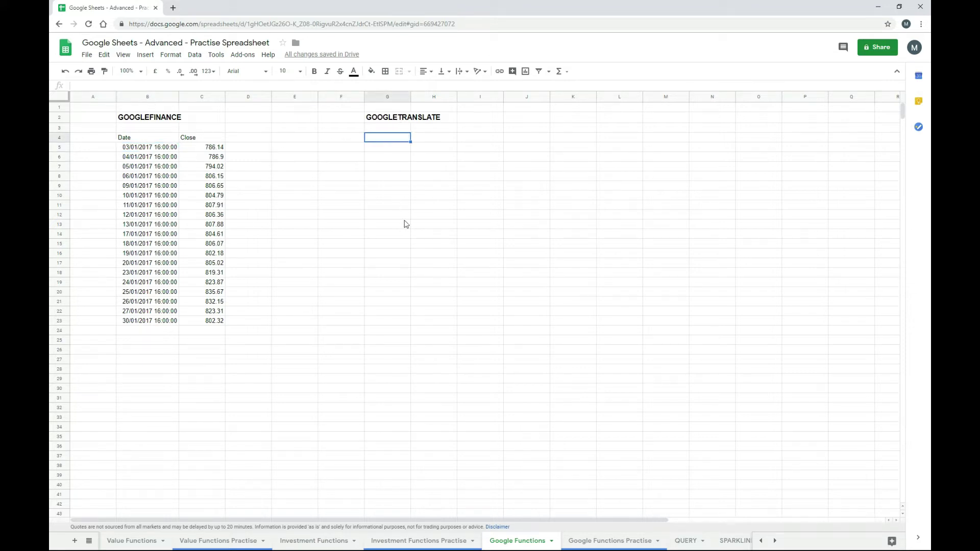
text(=)
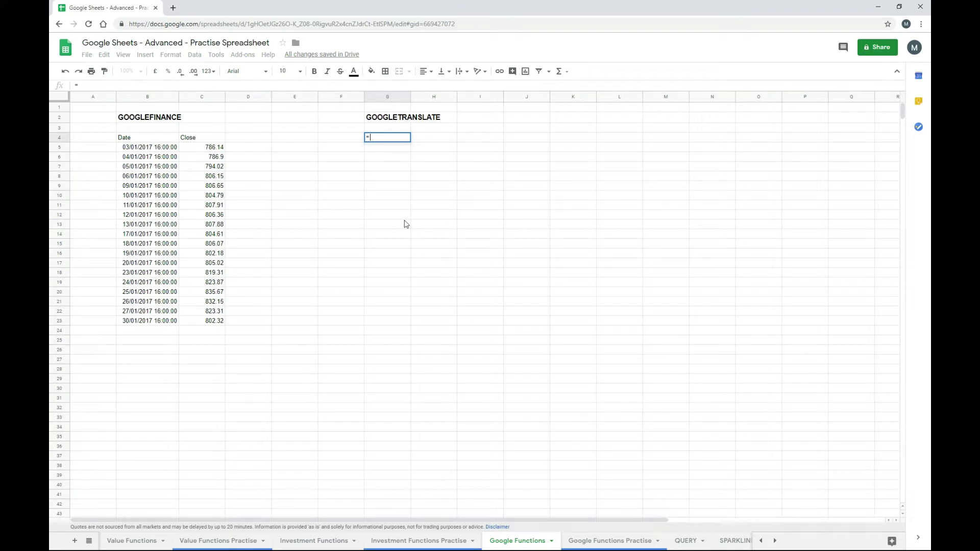
text(googl)
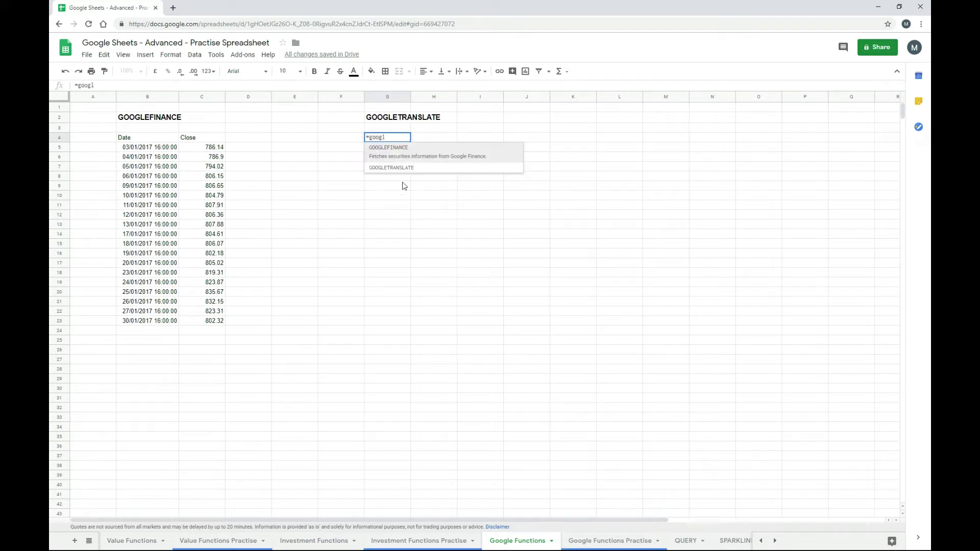
click(407, 171)
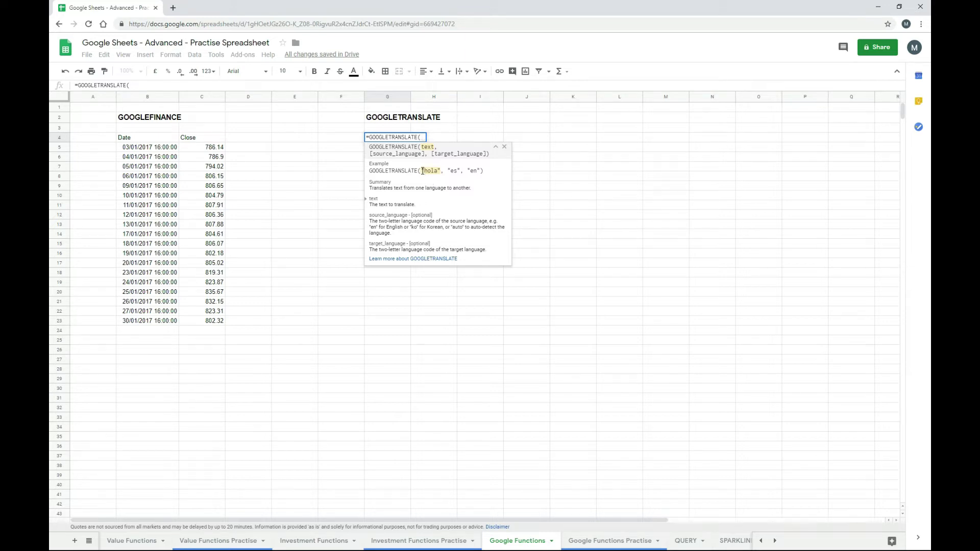
drag(422, 170, 442, 170)
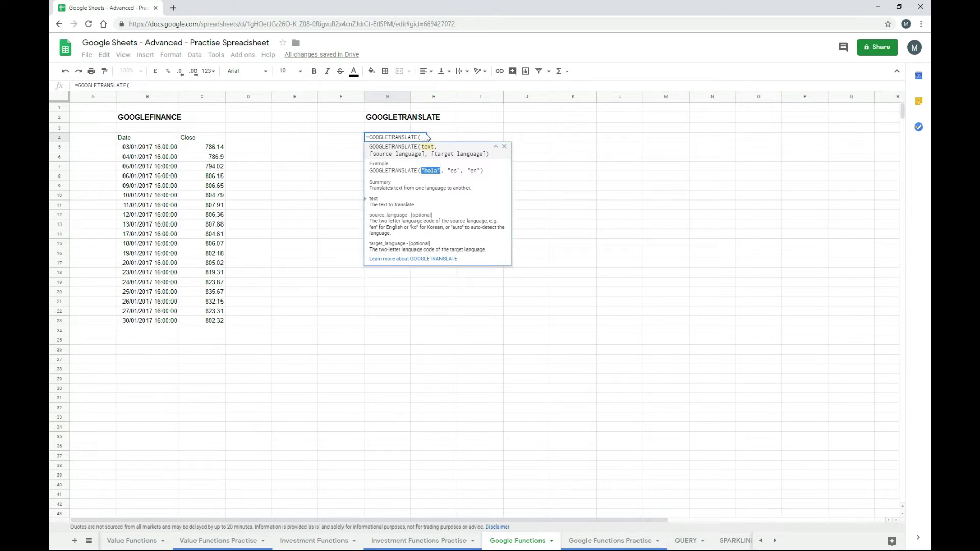
key(ctrl+c)
click(190, 85)
key(ctrl+v)
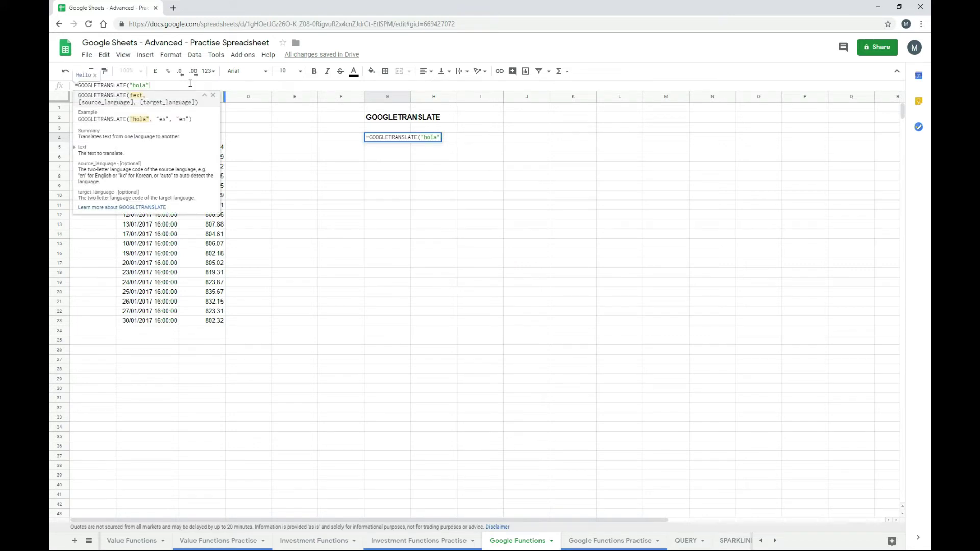
text())
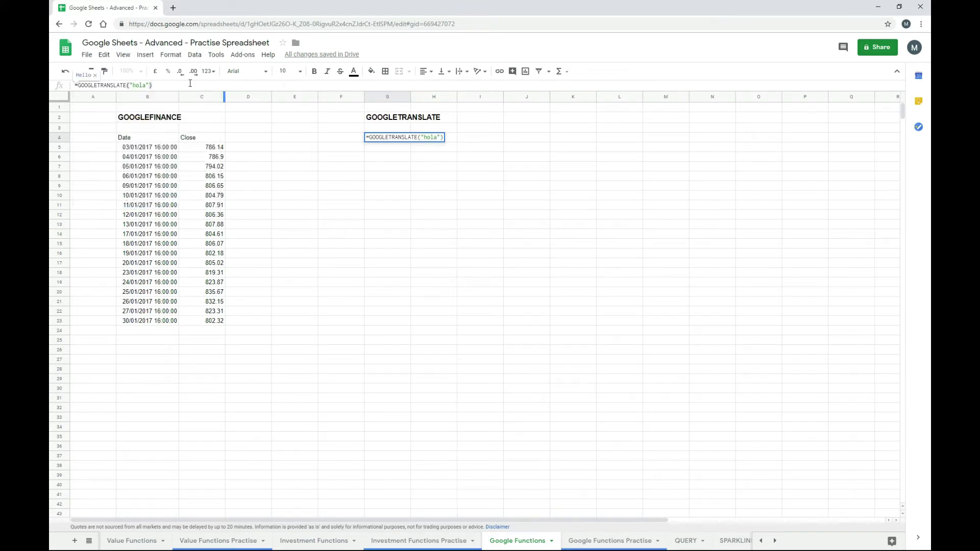
key(Return)
- Reopen the G4 formula to inspect it, leaving it unchanged
key(Up)
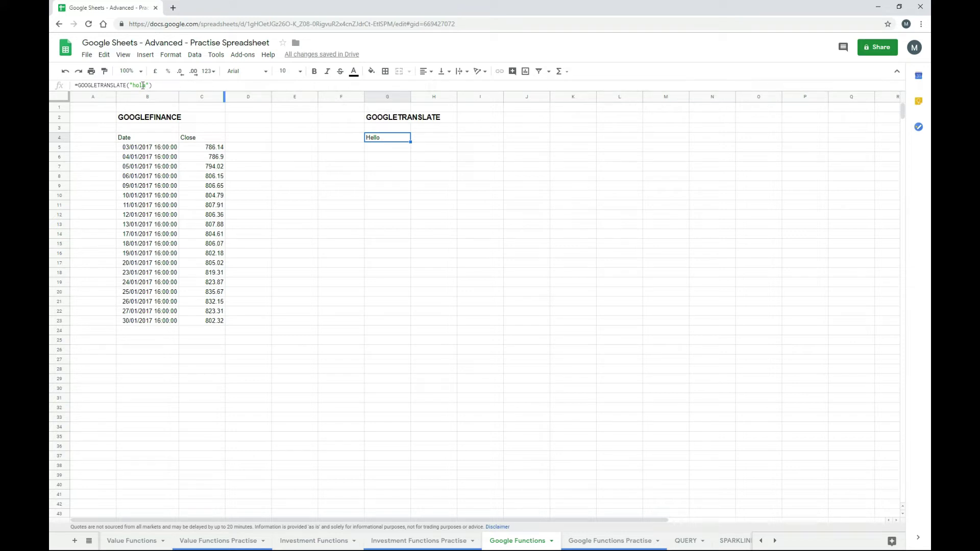
click(142, 85)
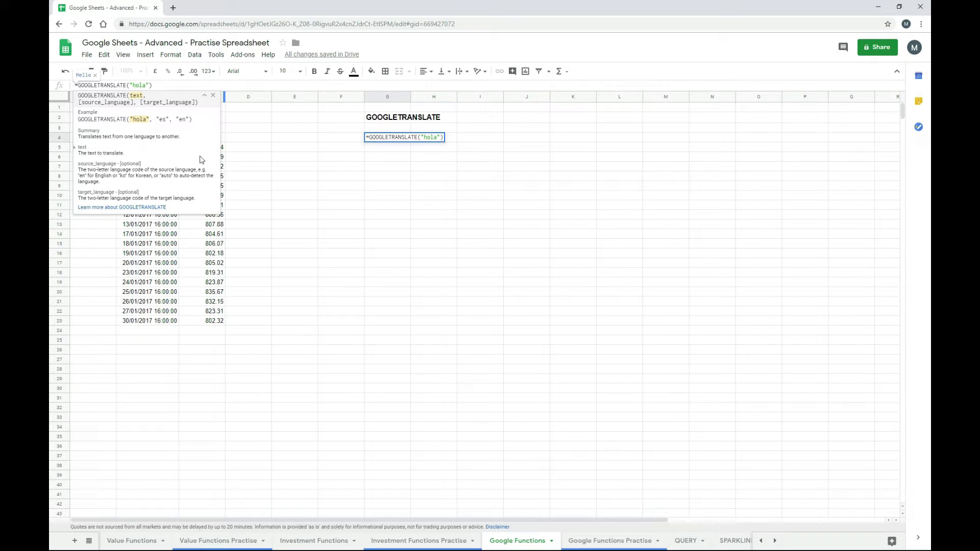
key(Escape)
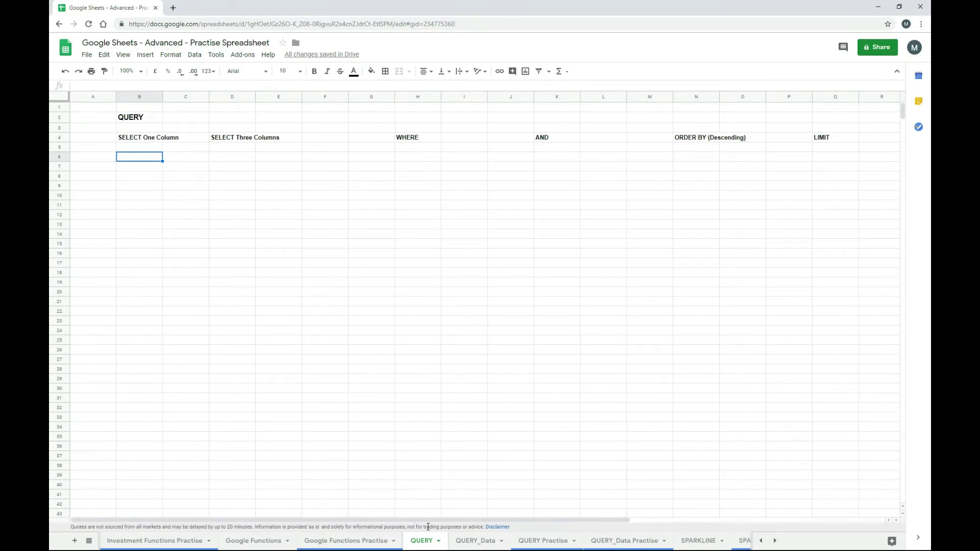
- Check the QUERY_Data table, then begin =query( in B6 of the QUERY sheet
click(479, 542)
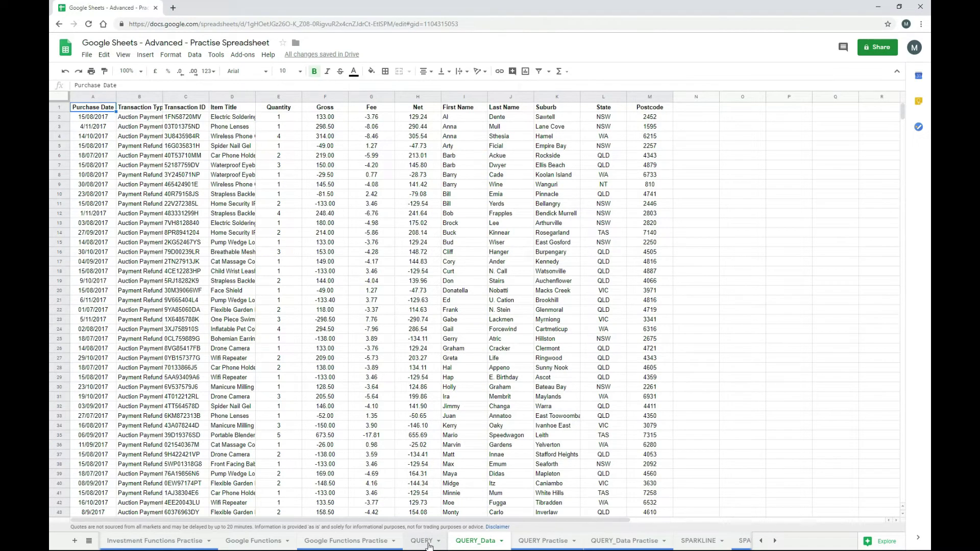
click(422, 543)
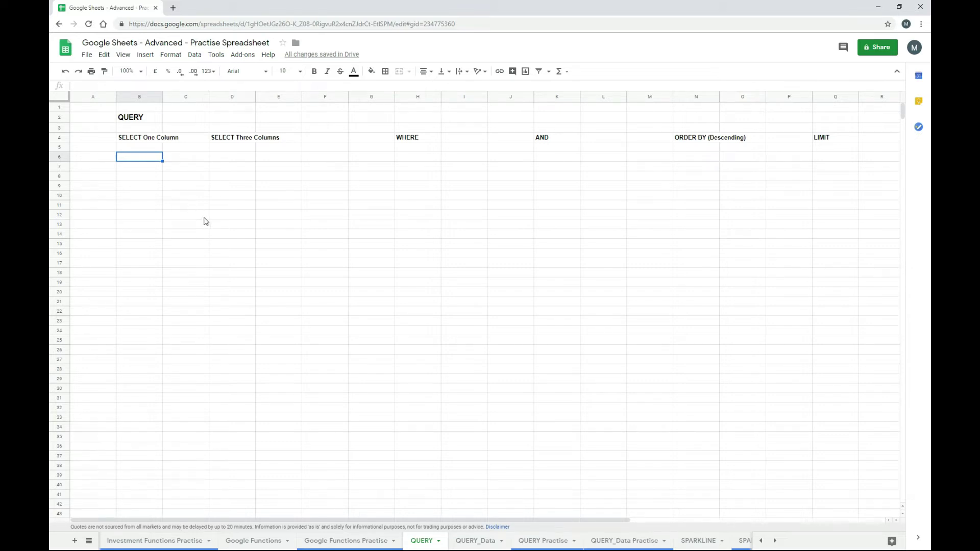
text(=)
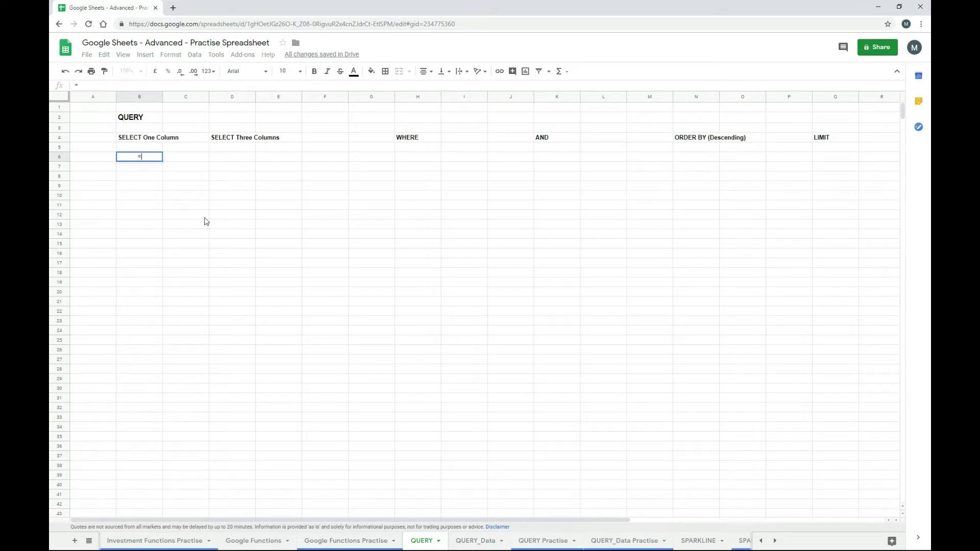
text(query)
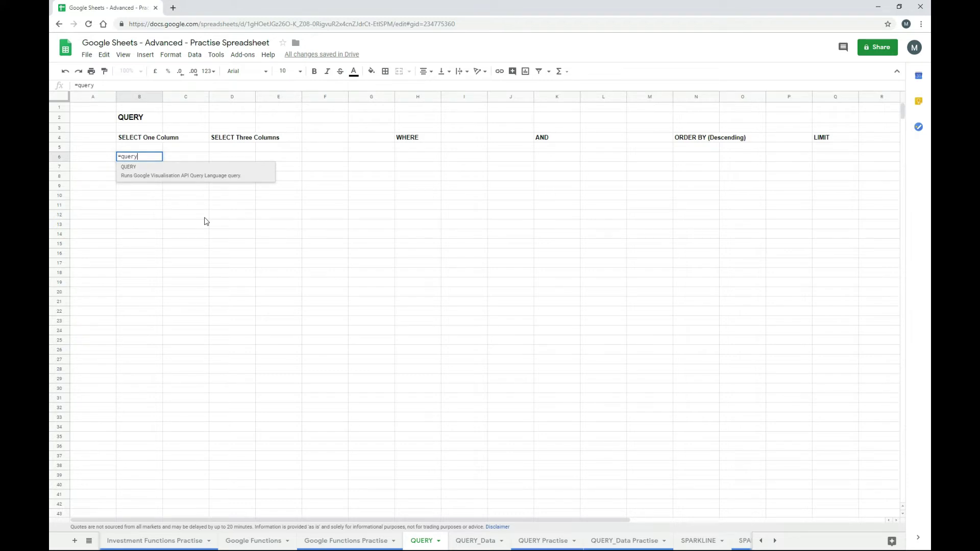
text(()
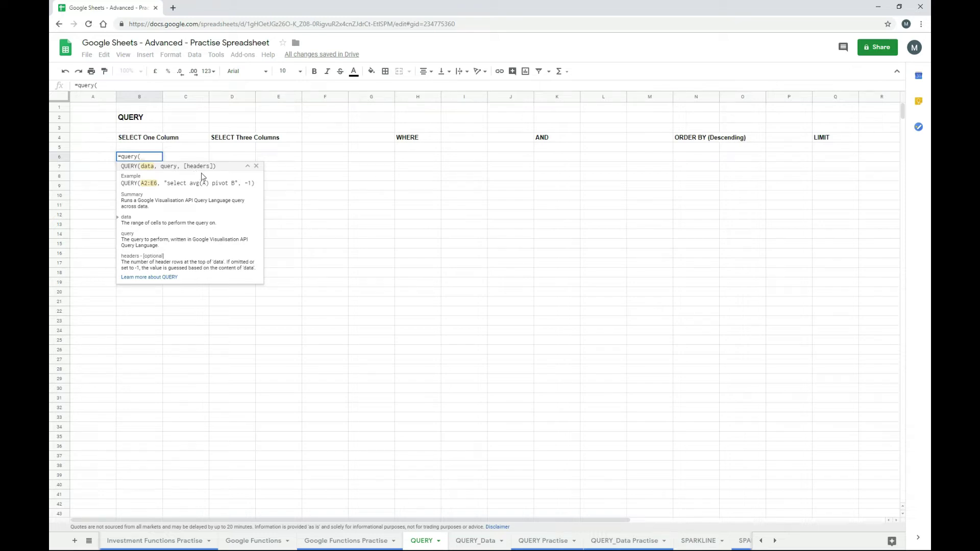
- Complete the B6 query with the absolute QUERY_Data A1:M70 range, "select F" and header 1
click(476, 541)
drag(95, 112, 652, 430)
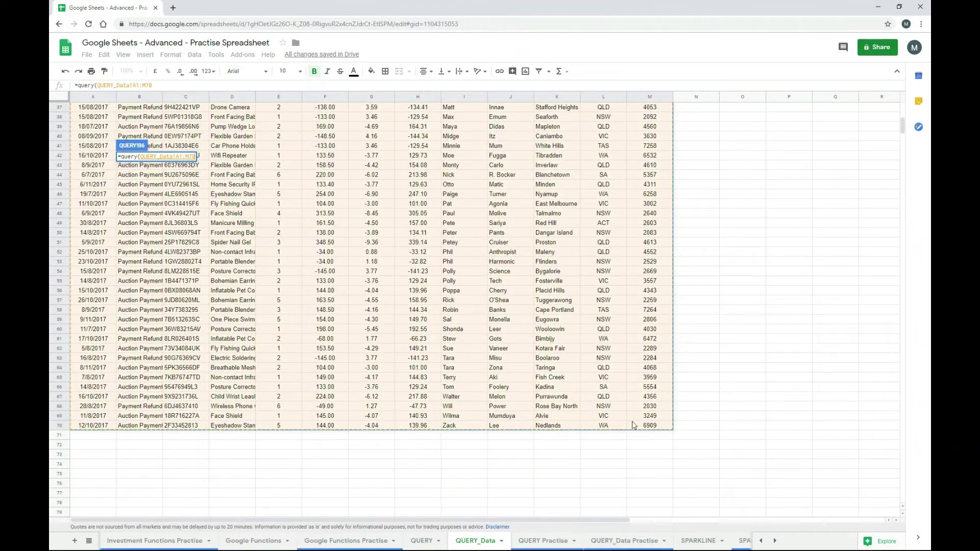
key(F4)
text(,)
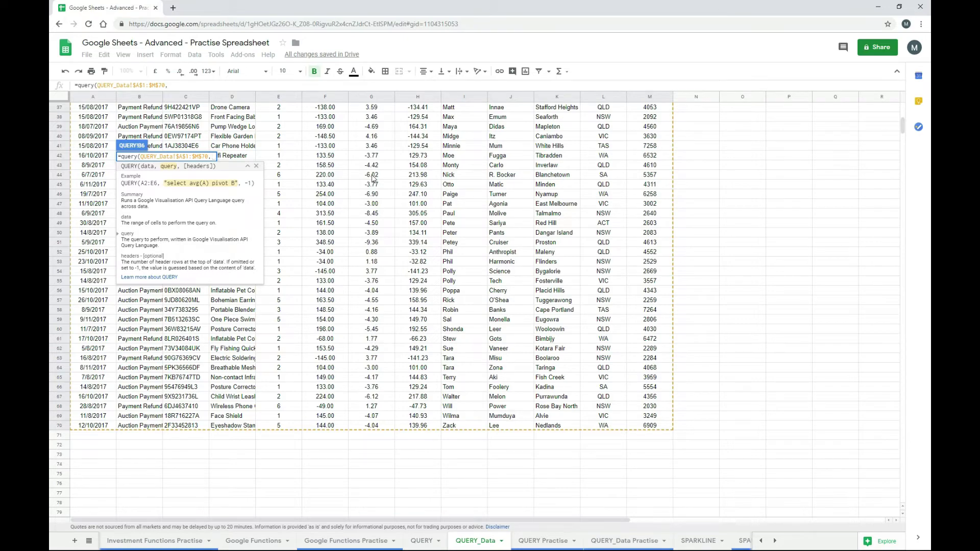
drag(902, 129, 902, 113)
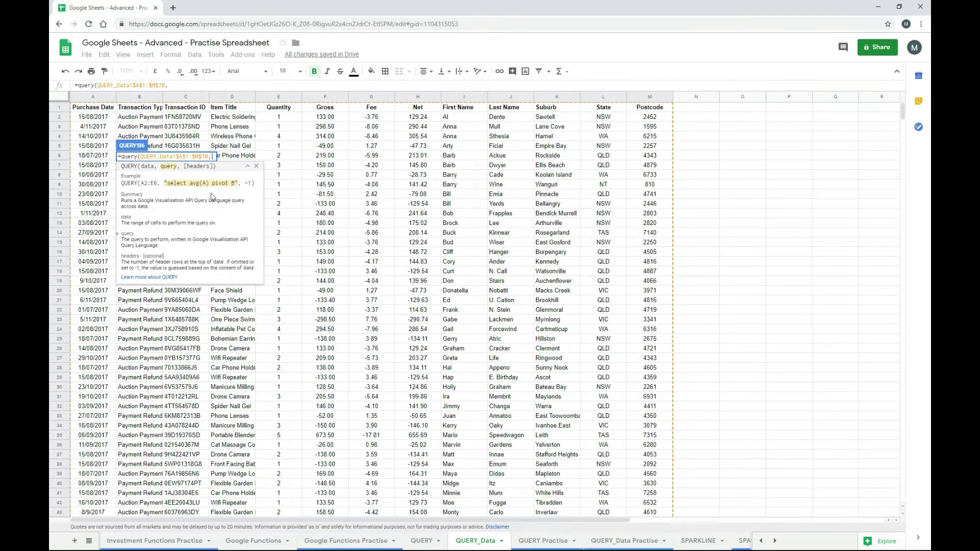
text("select)
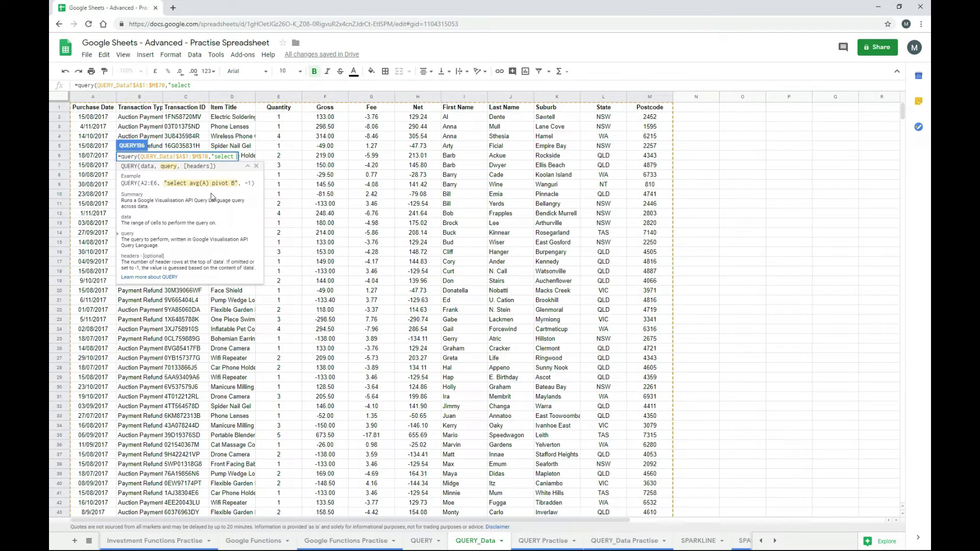
text( F")
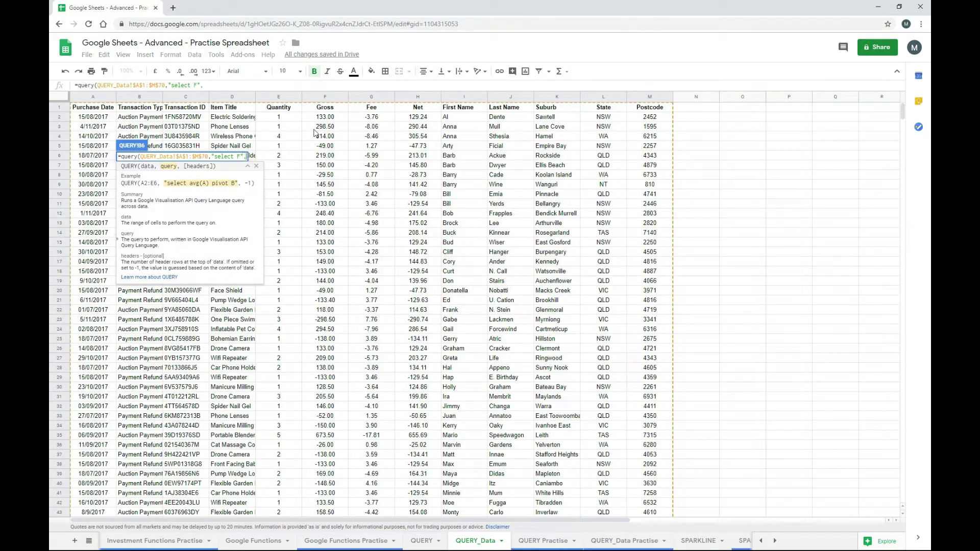
text(,)
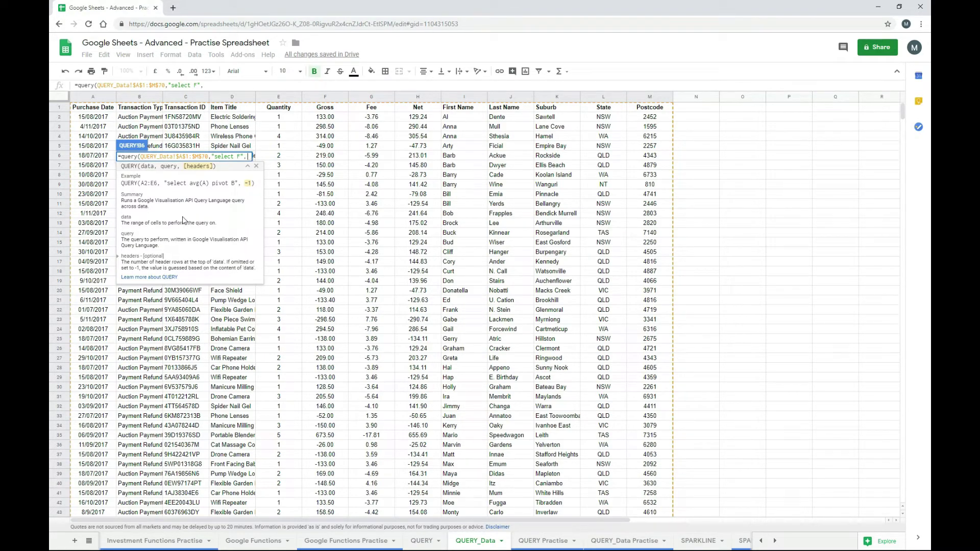
text(1))
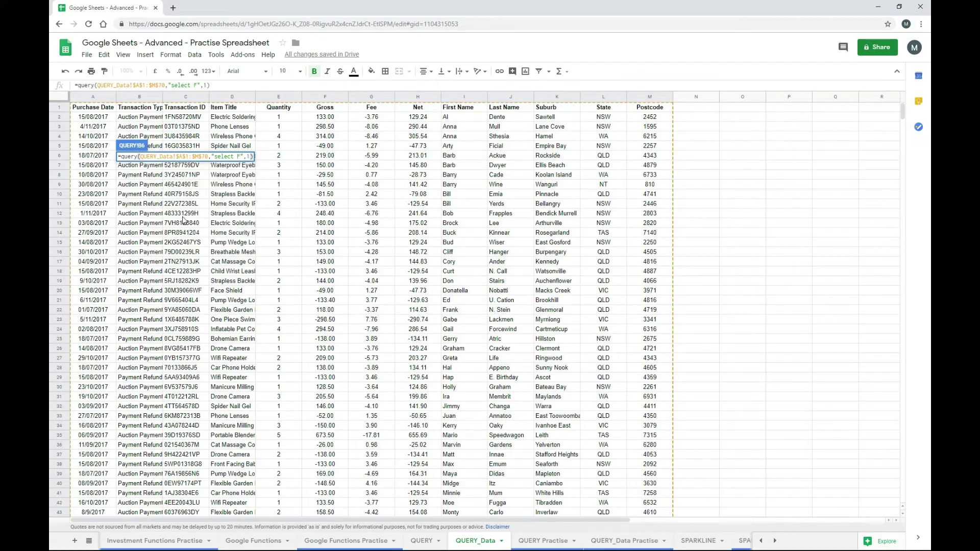
key(Return)
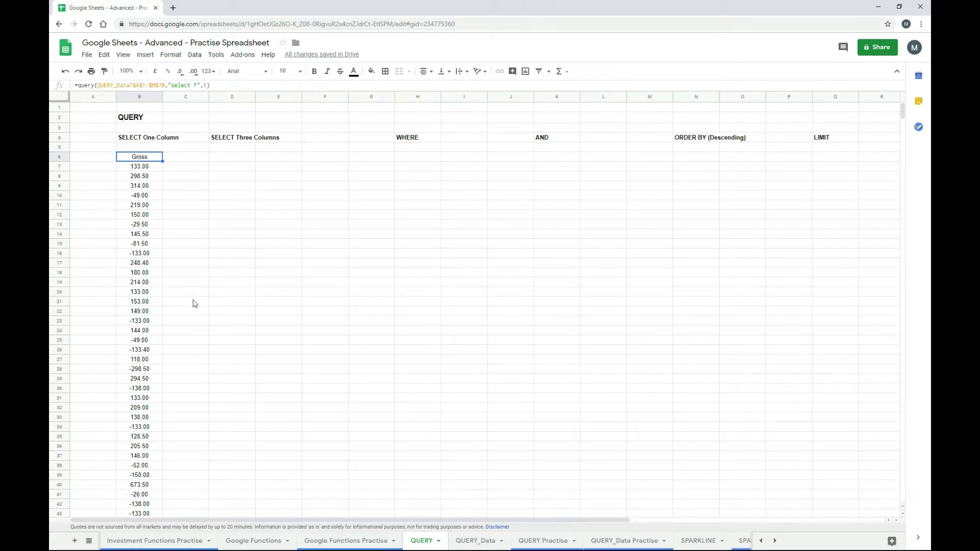
- Compare the returned Gross values against the QUERY_Data table by switching between both sheets
click(475, 543)
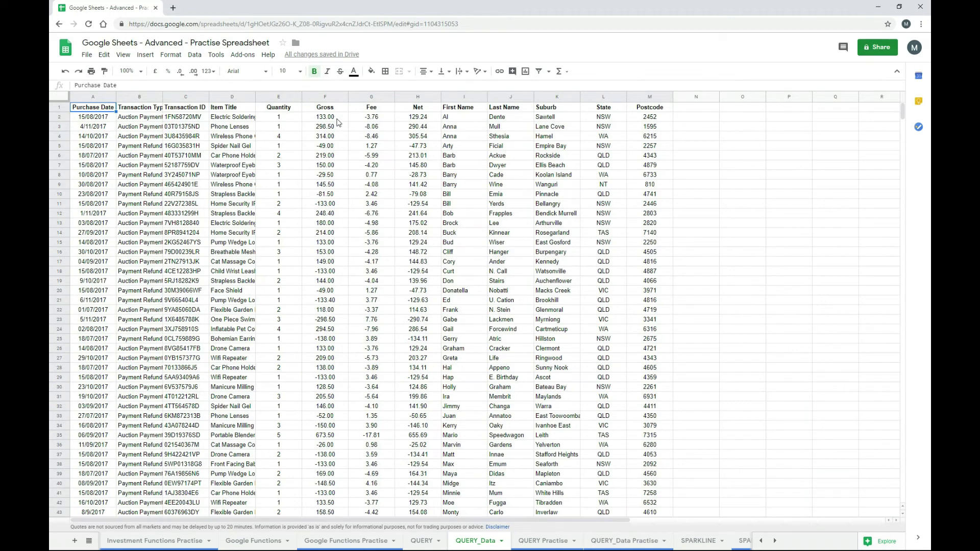
click(427, 543)
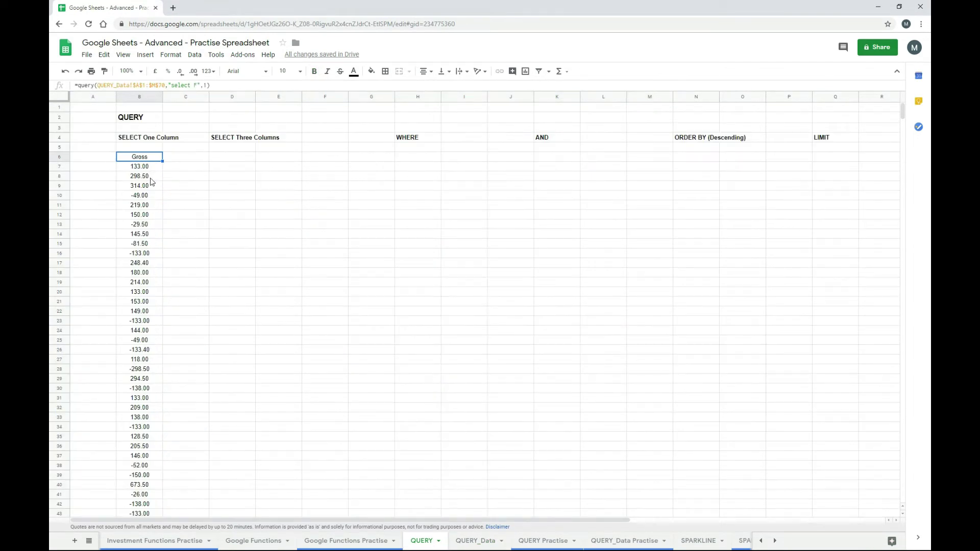
scroll(153, 222, down, 9)
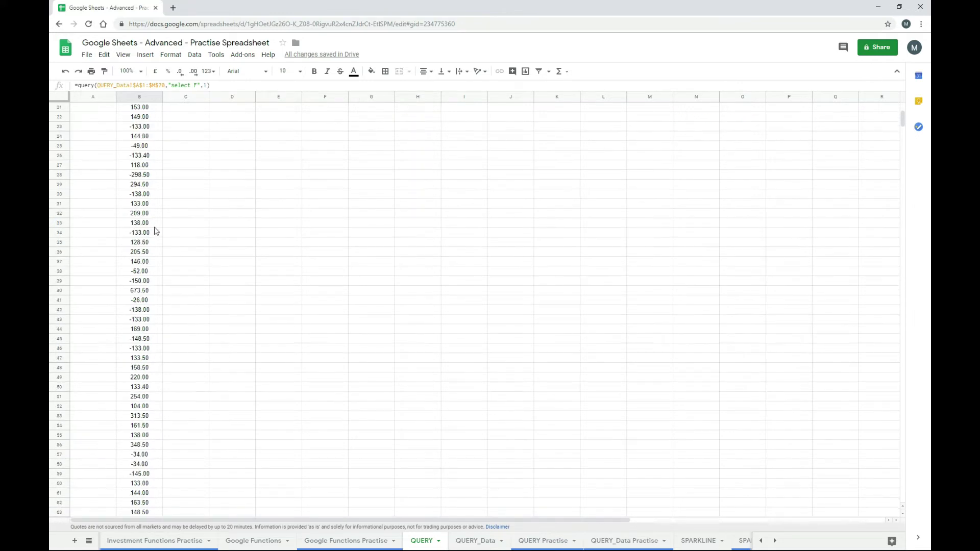
scroll(159, 232, down, 2)
scroll(164, 232, up, 3)
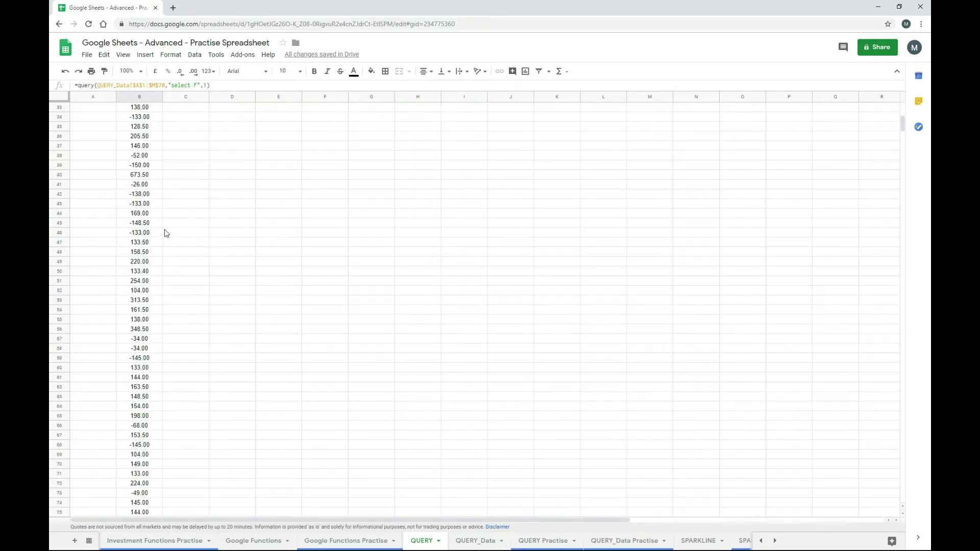
scroll(171, 233, up, 8)
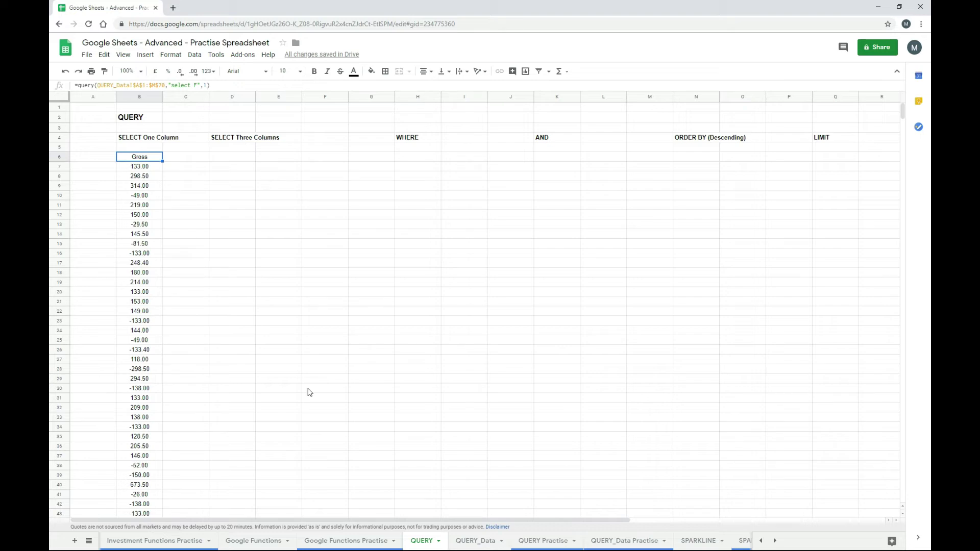
click(485, 542)
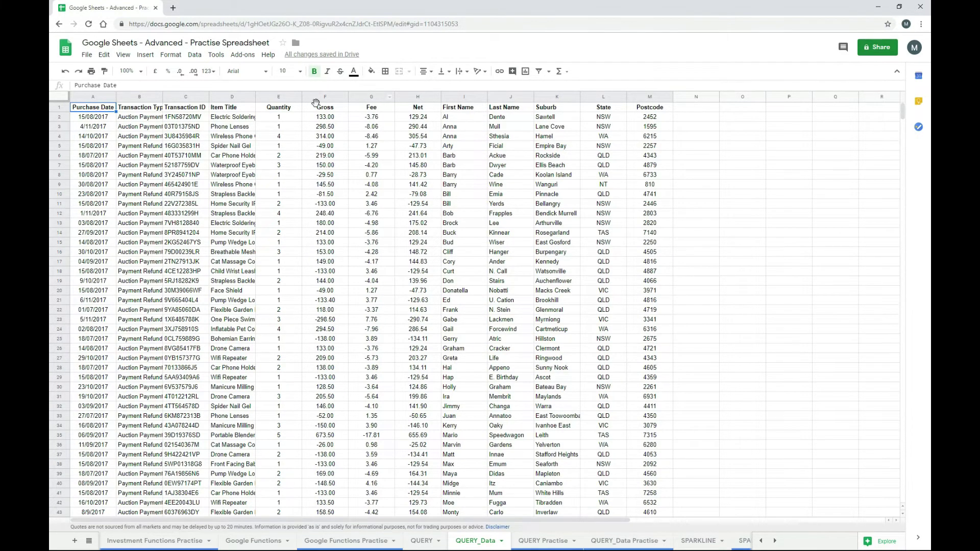
click(424, 544)
click(478, 543)
click(418, 545)
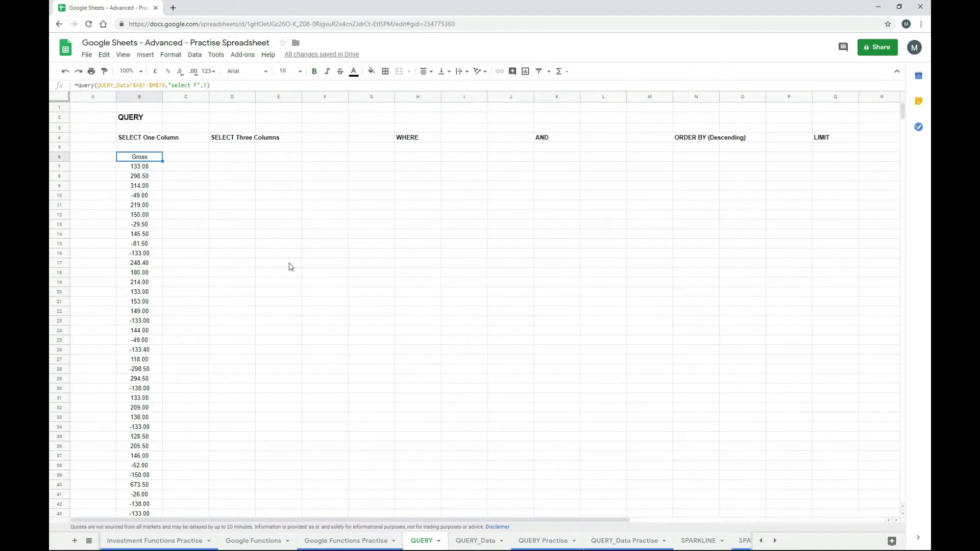
- Paste the query into D6 and edit it into a three-column query
key(Right)
key(Right)
key(Right)
key(Left)
key(ctrl+v)
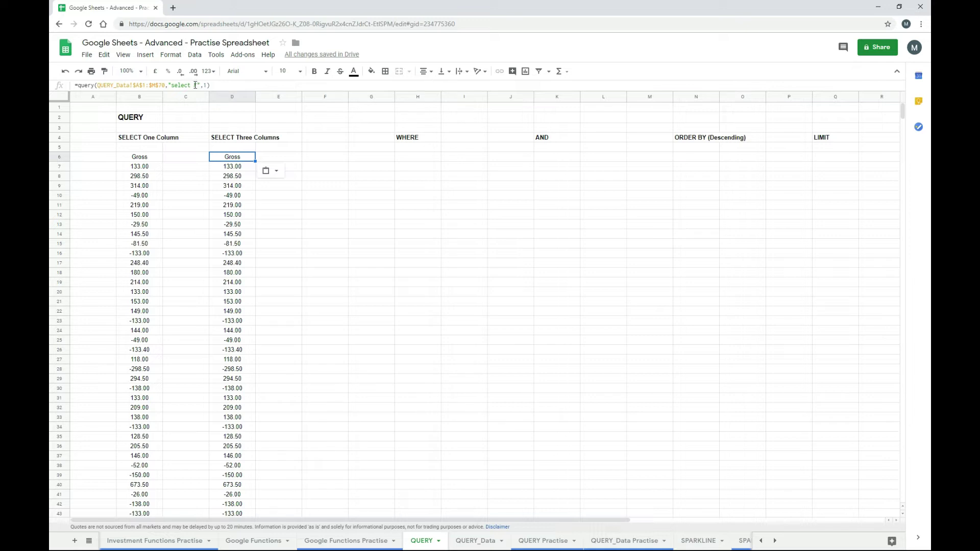
click(195, 85)
text(F)
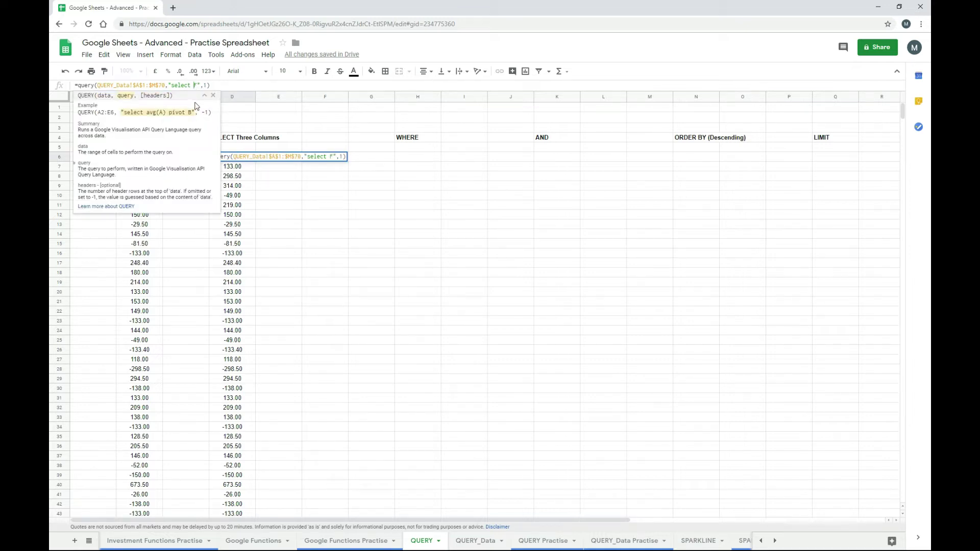
text(I, J)
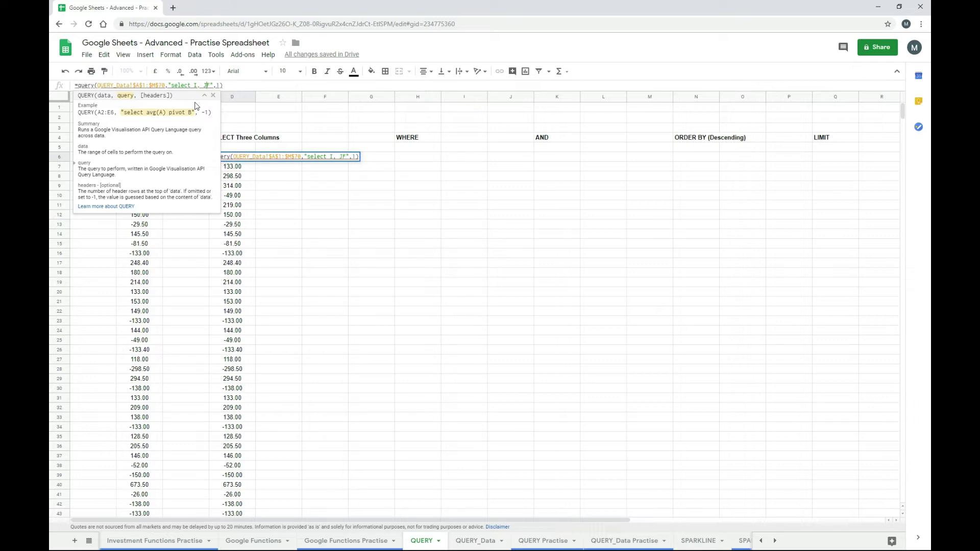
text(,)
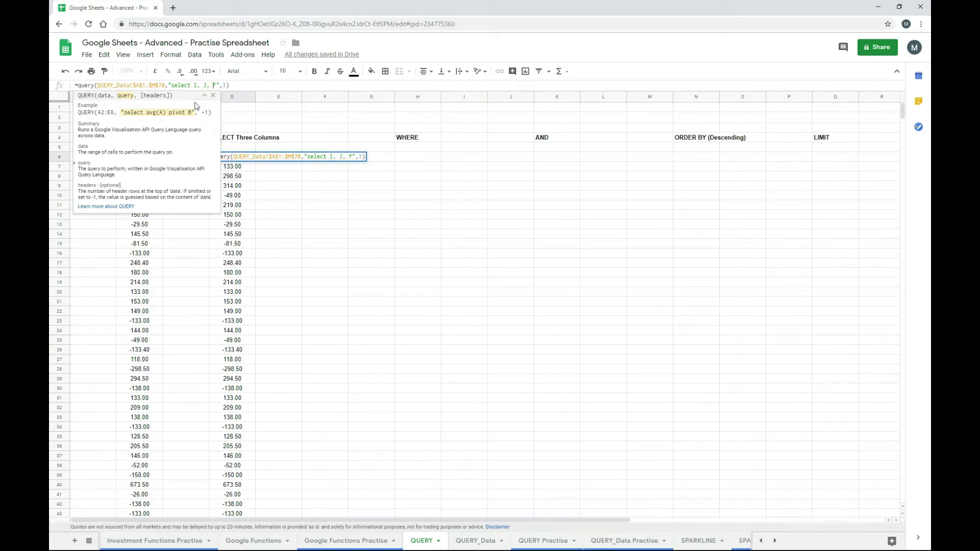
key(Return)
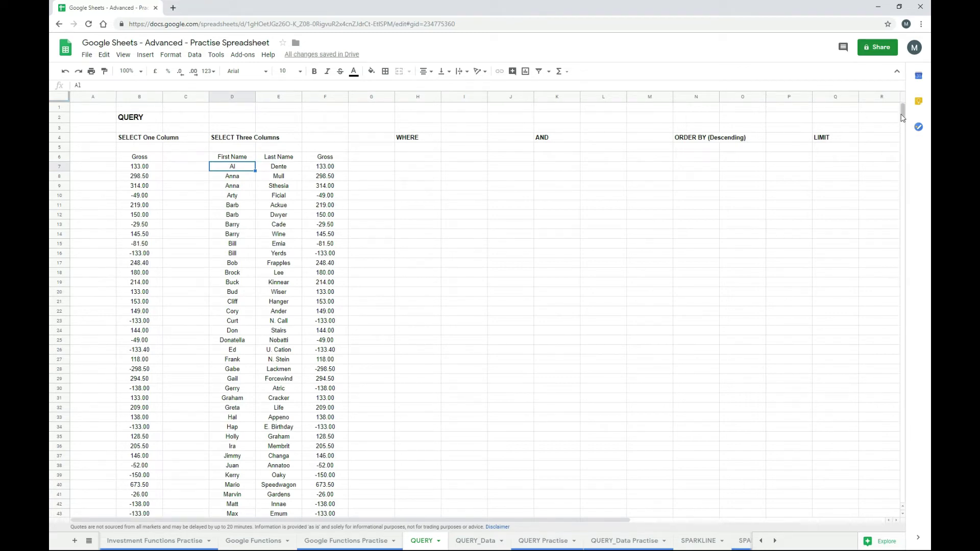
- Review D6's three-column query formula, then switch to the QUERY_Data sheet
mouse_move(903, 117)
mouse_down()
mouse_move(906, 142)
mouse_move(907, 108)
mouse_up()
click(243, 159)
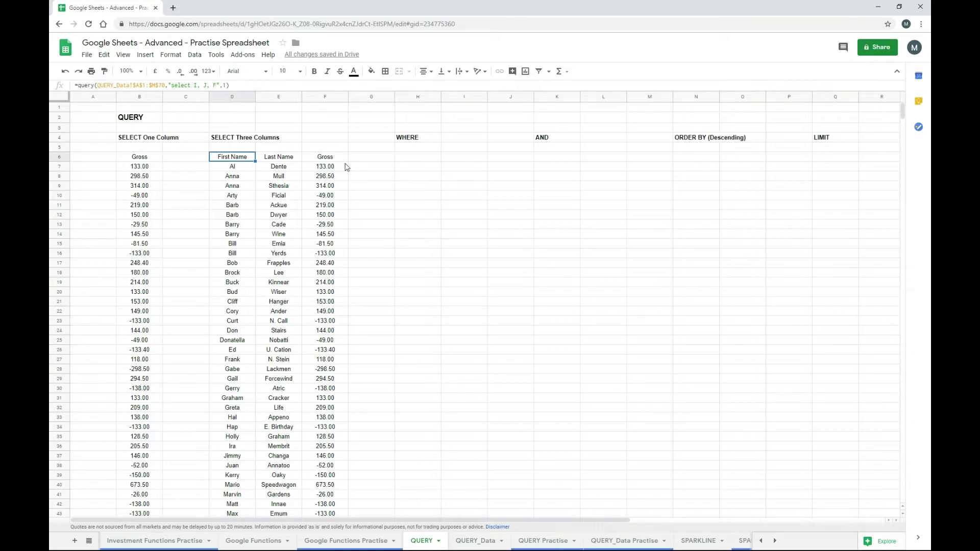
click(479, 546)
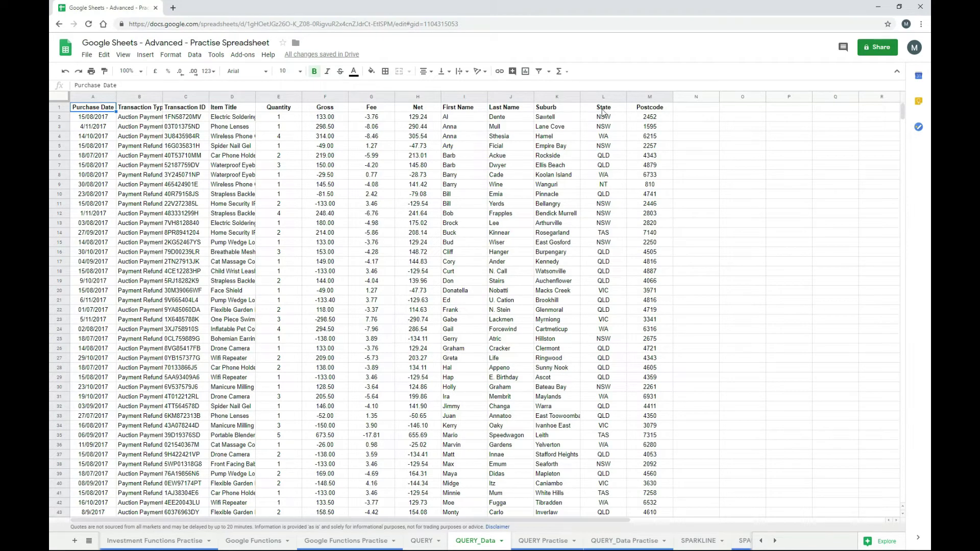
- Copy the Gross query into H6 and extend it to return Gross and State (column L)
click(422, 541)
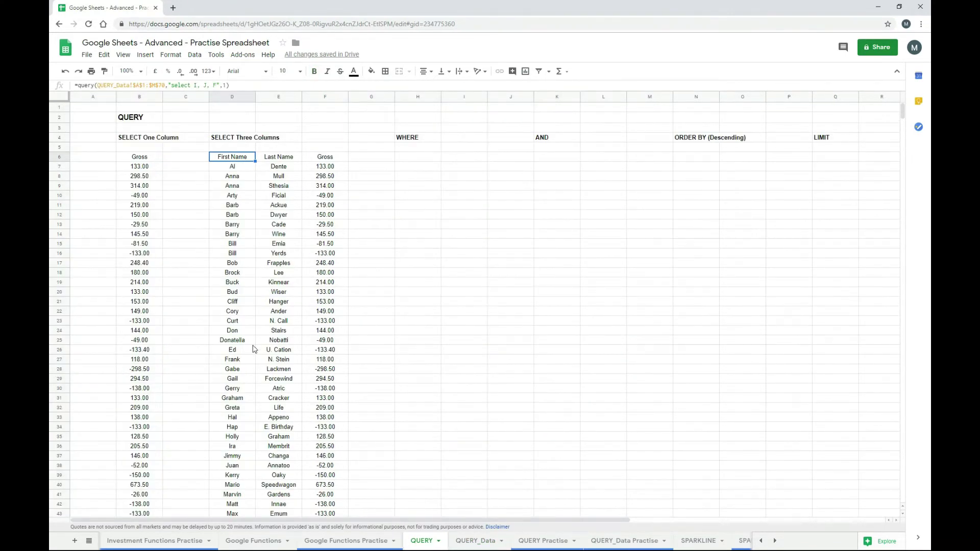
key(Left)
key(Left)
key(ctrl+c)
key(Right)
key(Right)
key(Right)
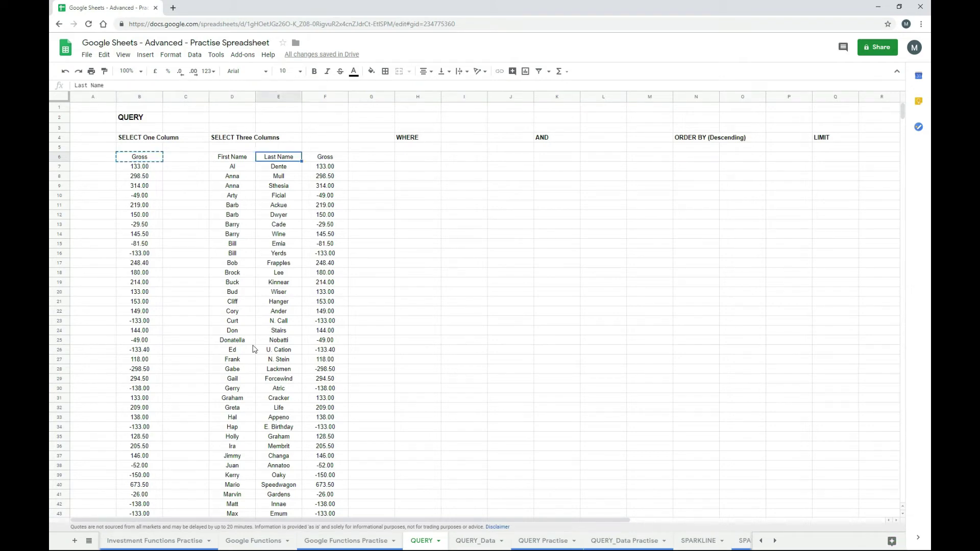
key(Right)
key(Right)
key(Right)
key(ctrl+v)
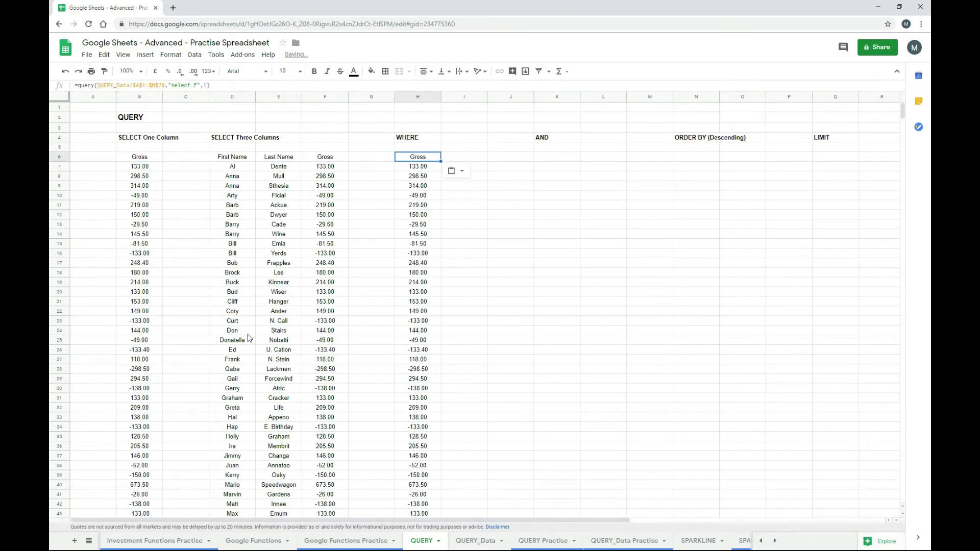
click(197, 84)
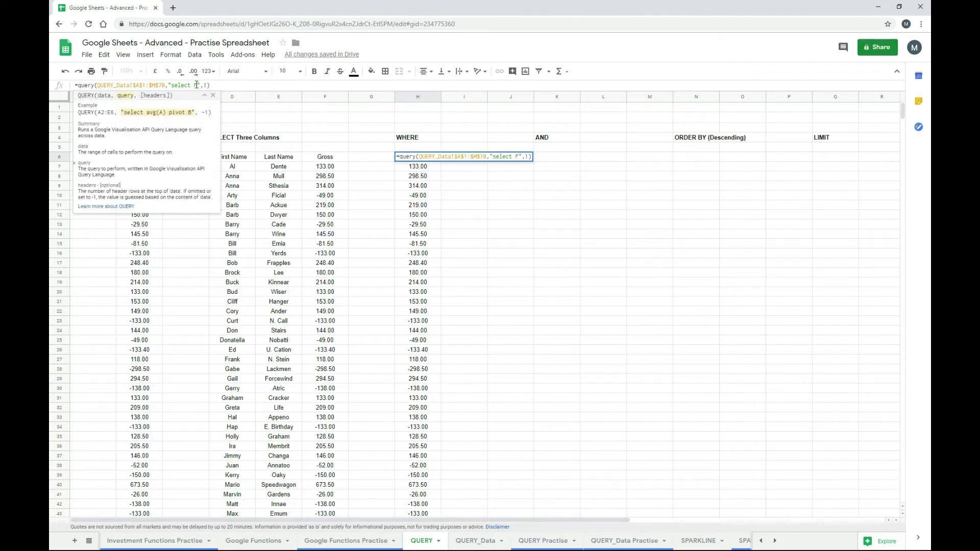
text(, L)
key(Return)
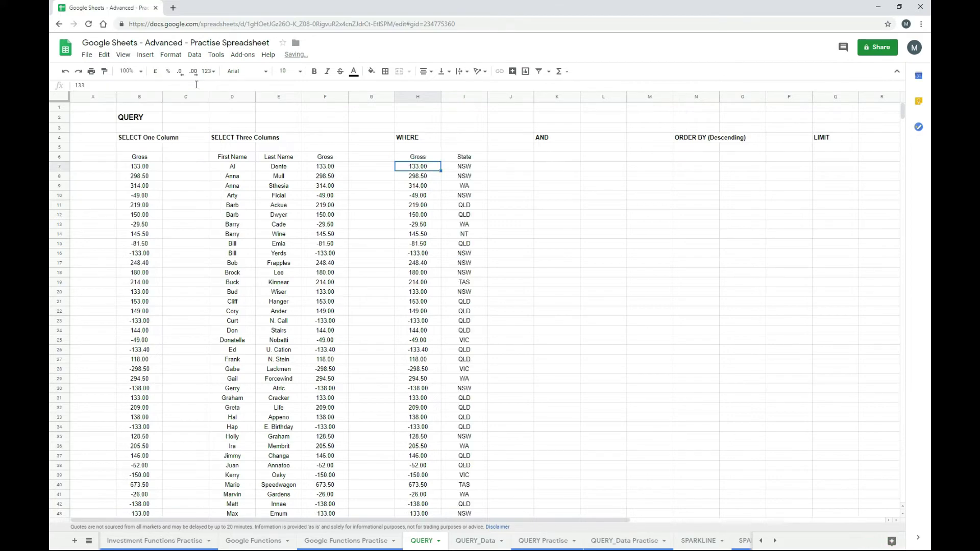
- Add where L='NSW' to H6's query, then check the QUERY_Data source table
key(Up)
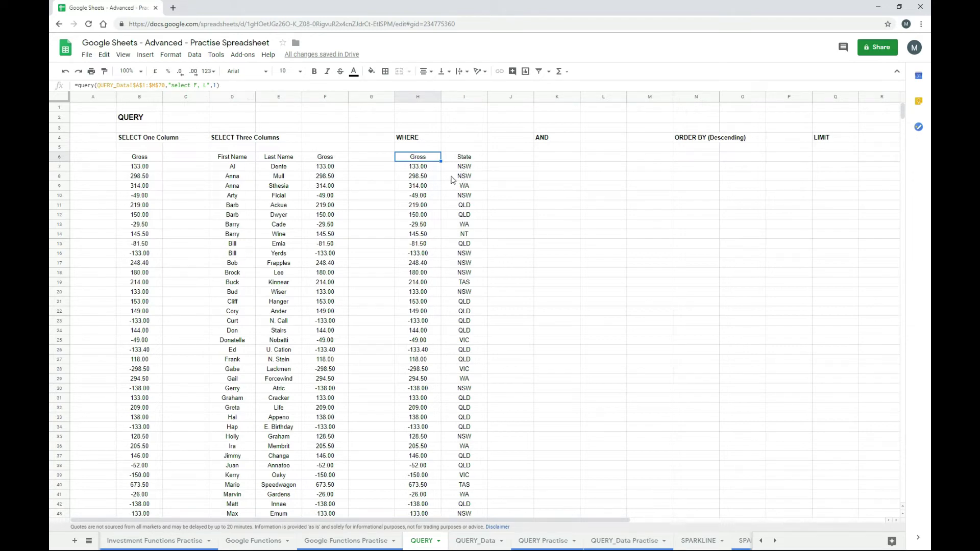
click(207, 86)
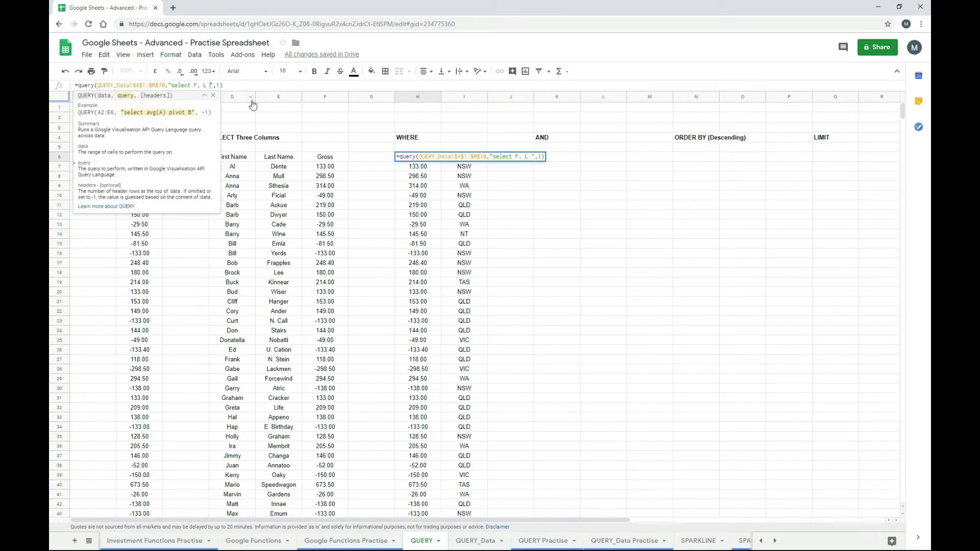
text(where)
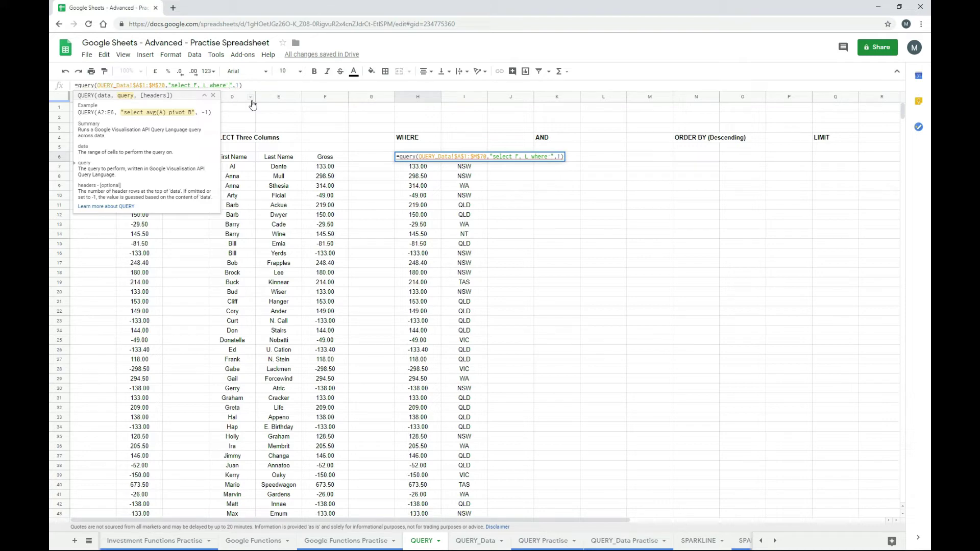
text( L=)
text('NSW')
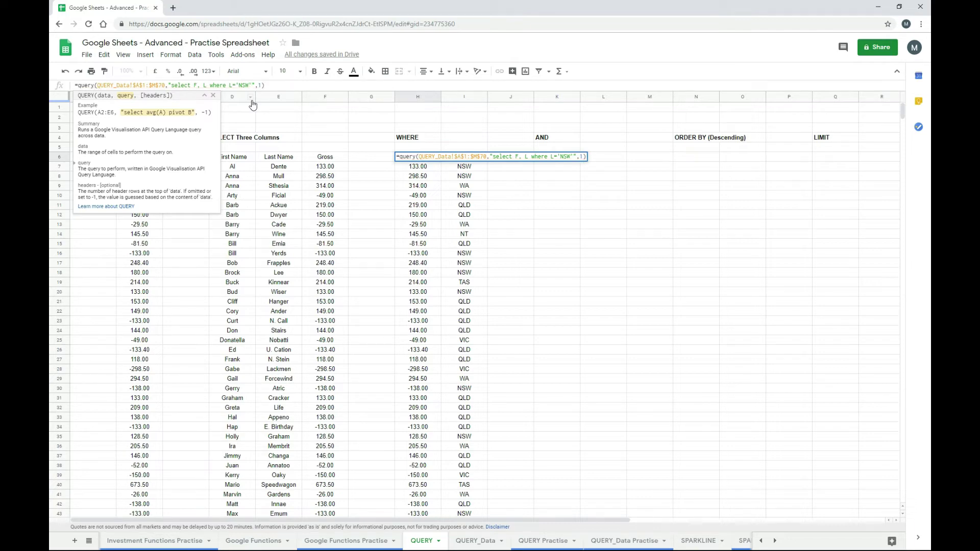
key(Return)
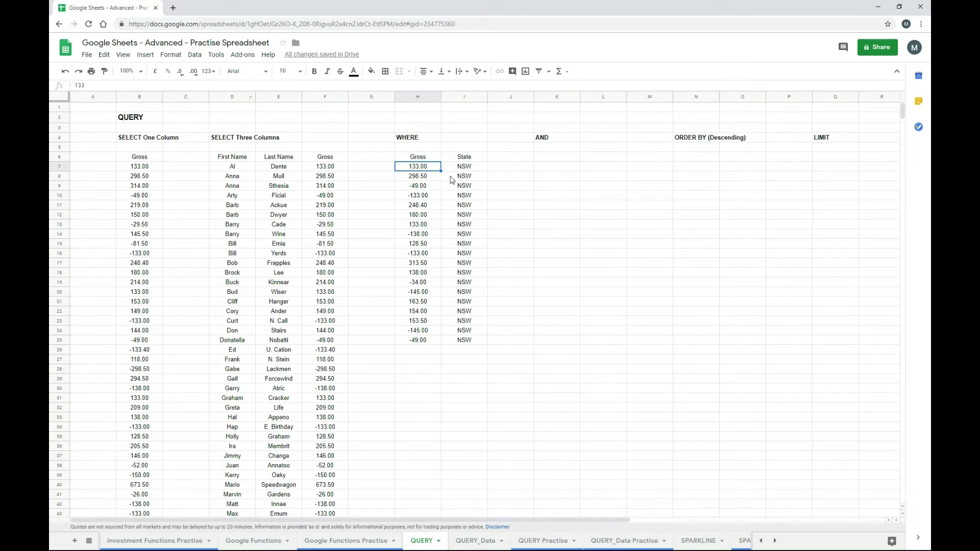
click(426, 158)
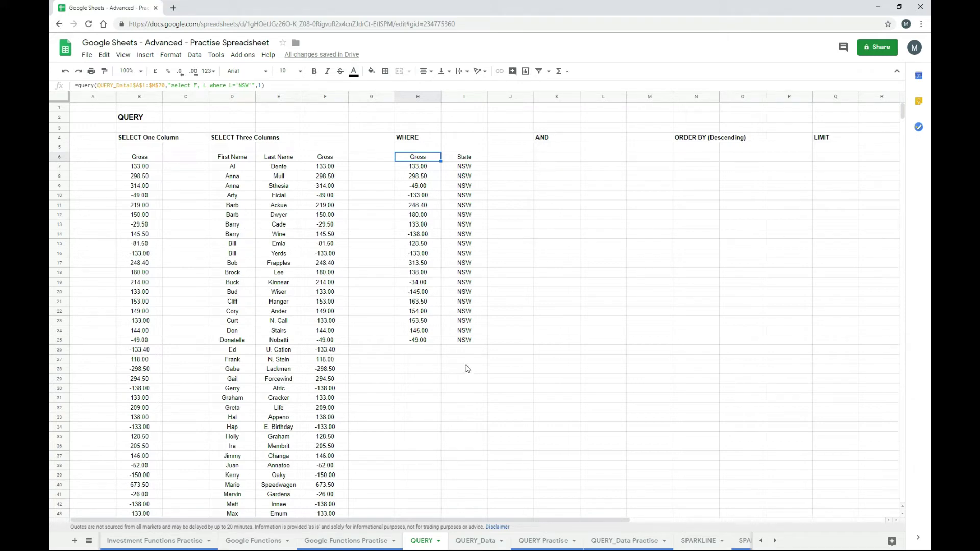
click(477, 542)
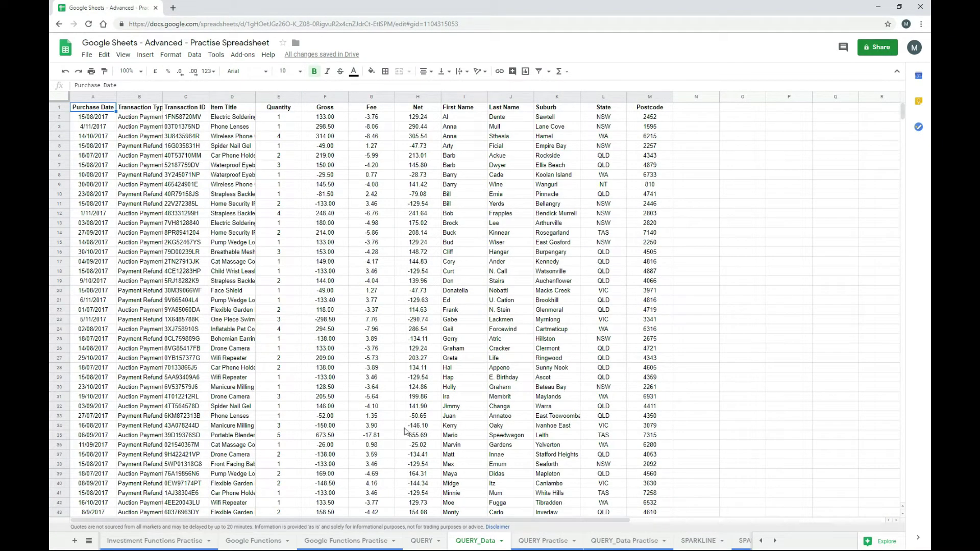
- Paste the WHERE query into K6 and add and B='Auction Payment' to its filter
click(422, 542)
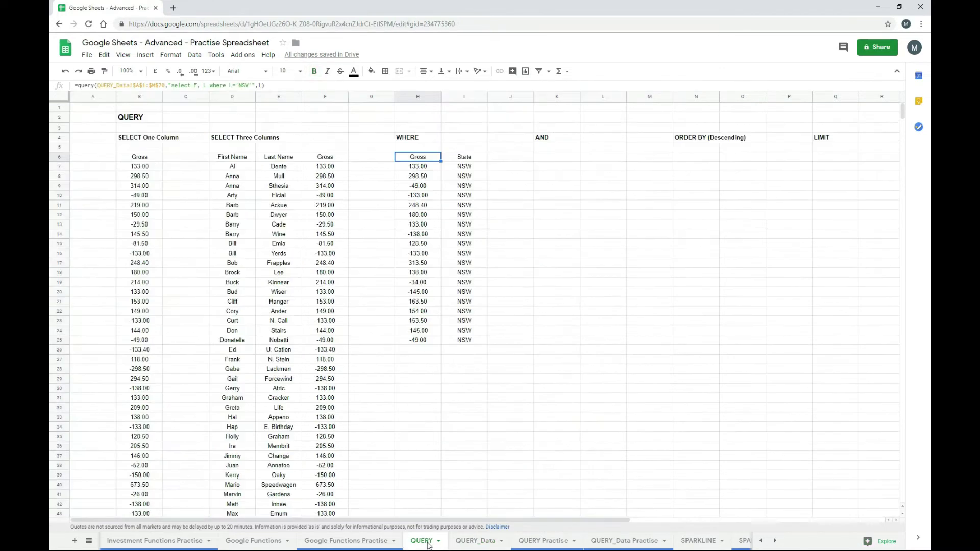
key(Right)
key(Right)
key(Right)
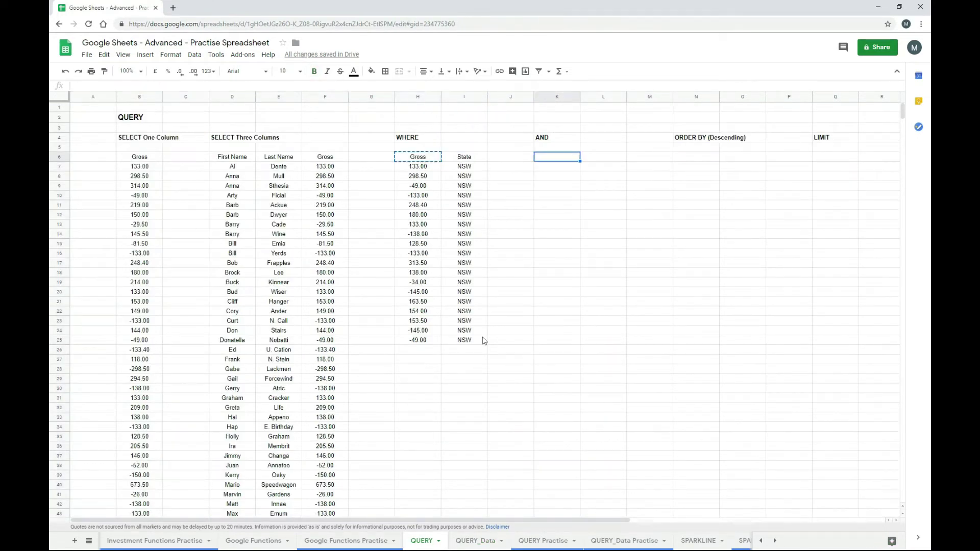
key(ctrl+v)
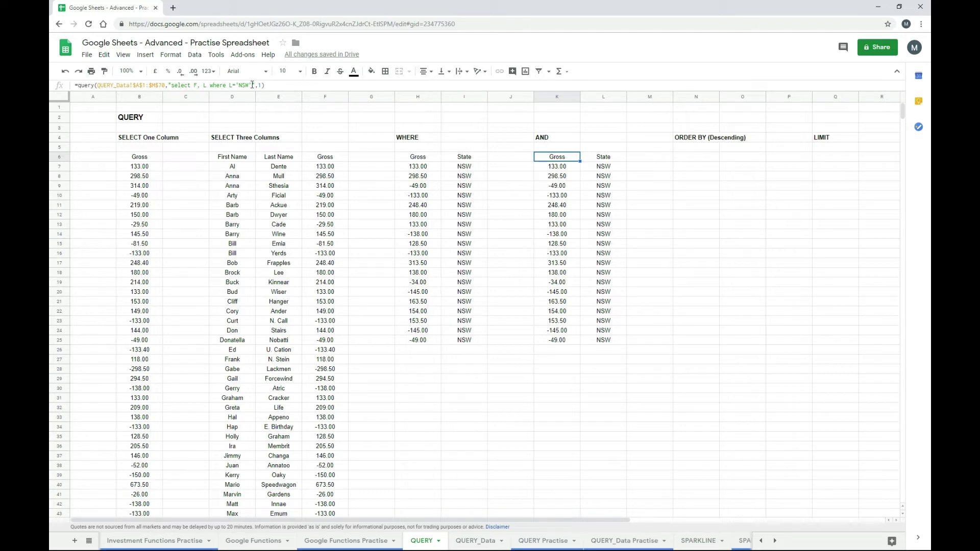
click(252, 85)
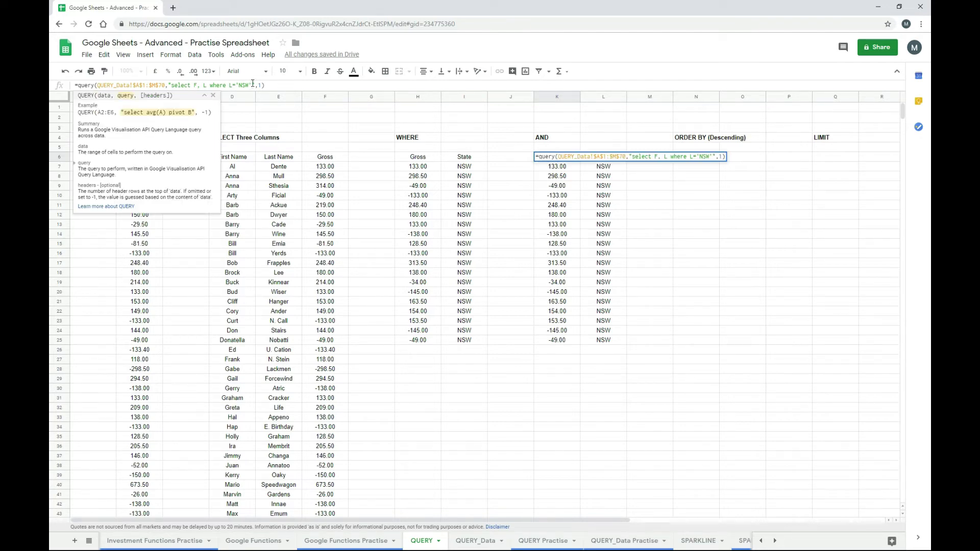
text(and)
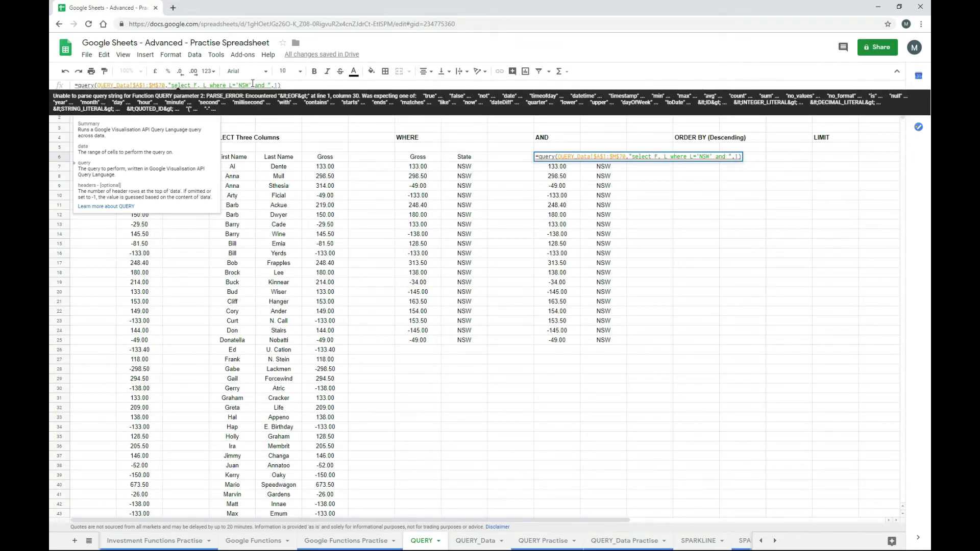
text( B)
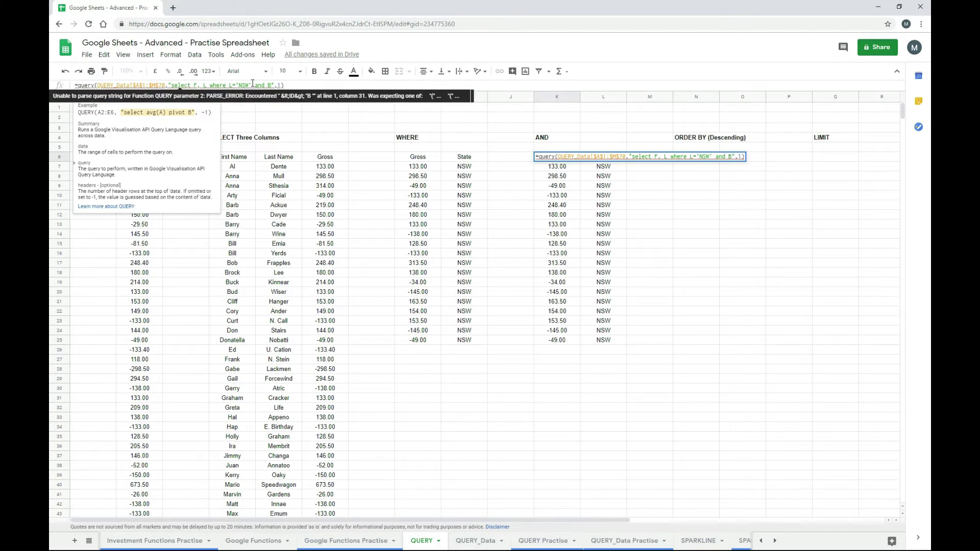
text(=")
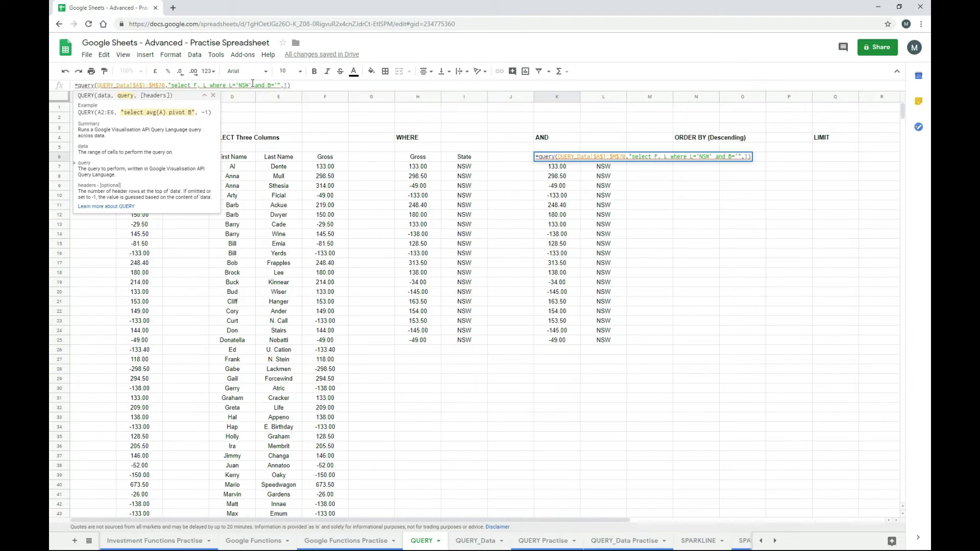
text(Auction Payment)
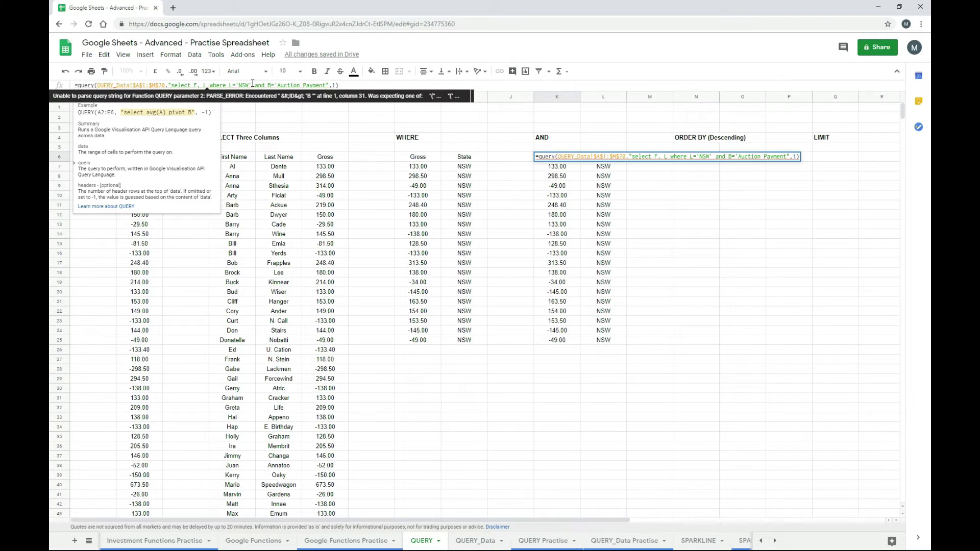
text(')
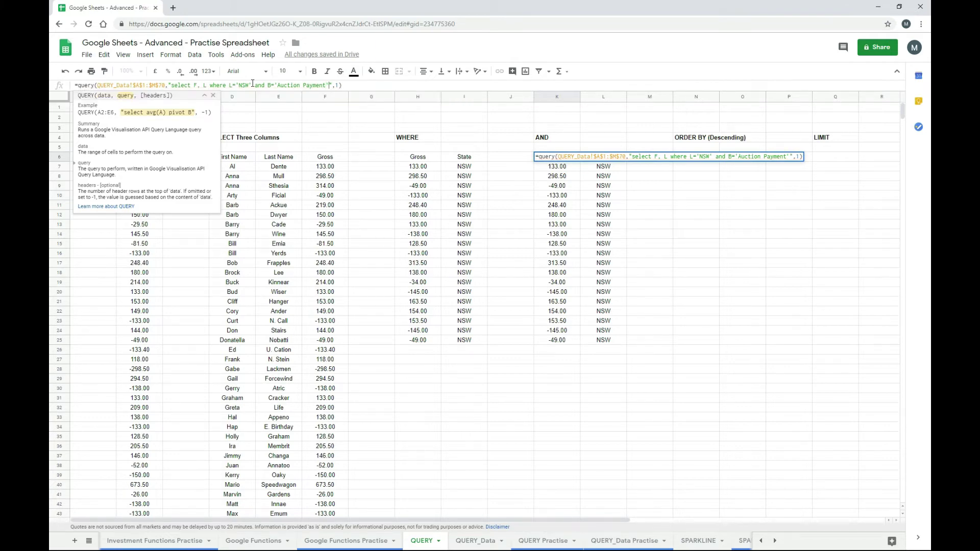
key(Return)
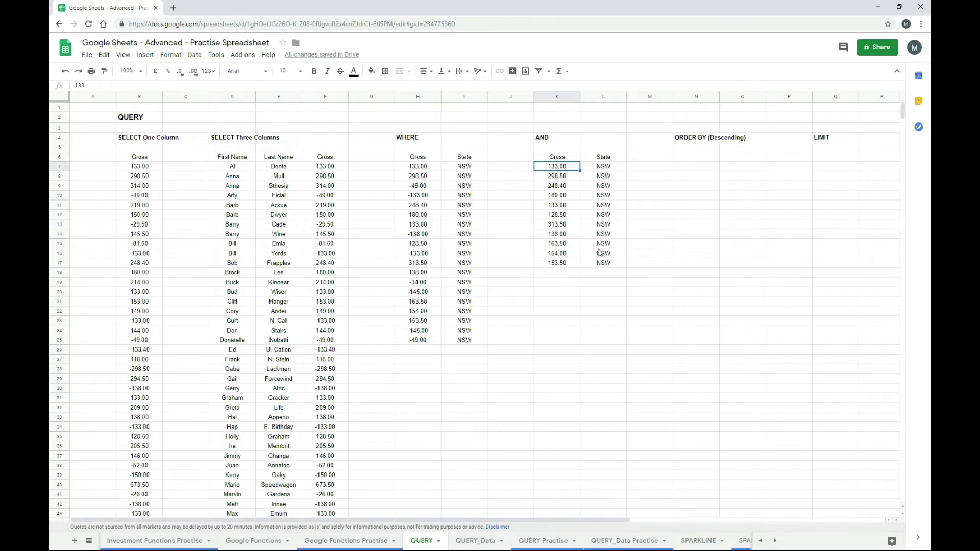
click(559, 159)
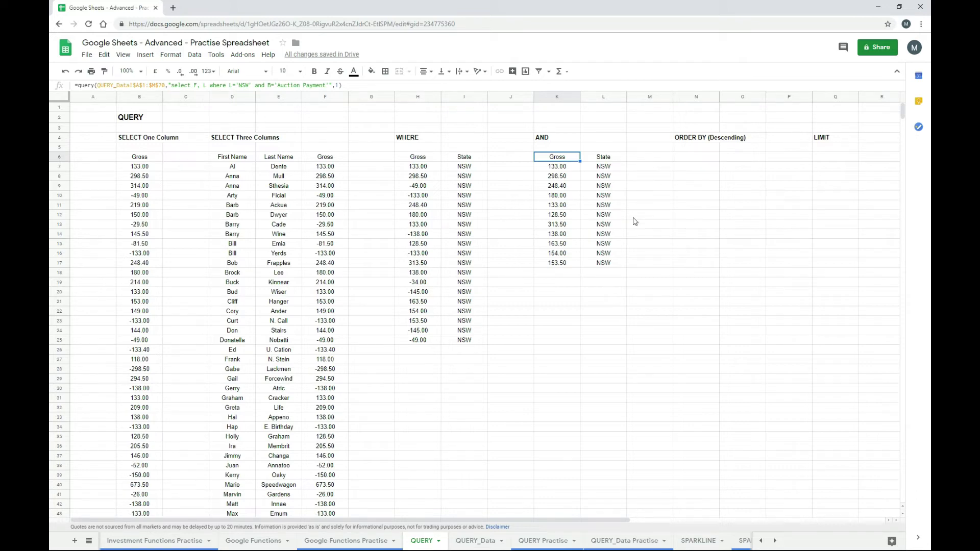
- Paste the AND query into N6 and add order by F to sort by Gross
key(Right)
key(Right)
key(Right)
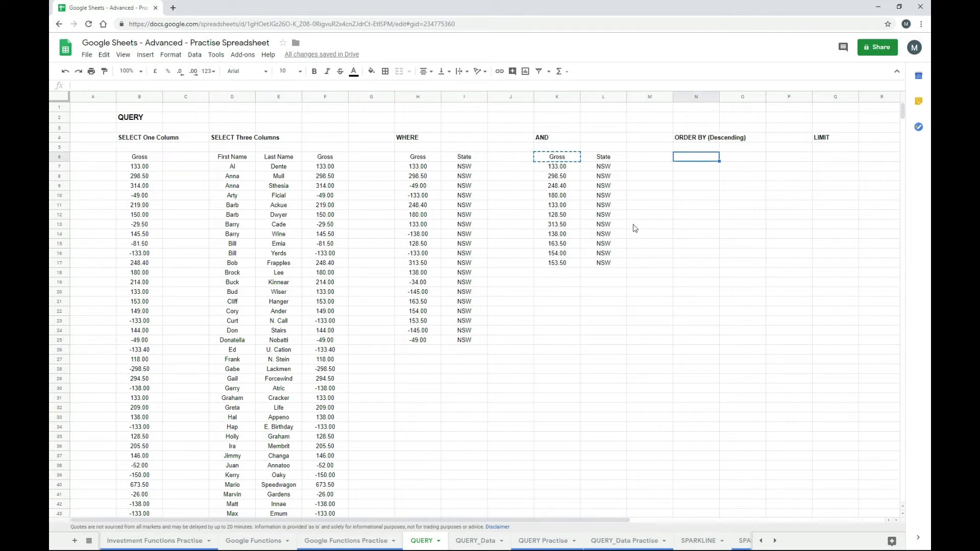
text(=query(QUERY_Data!$A$1:$M$70,"select F, L where L='NSW' and B='Auction Payment'",1))
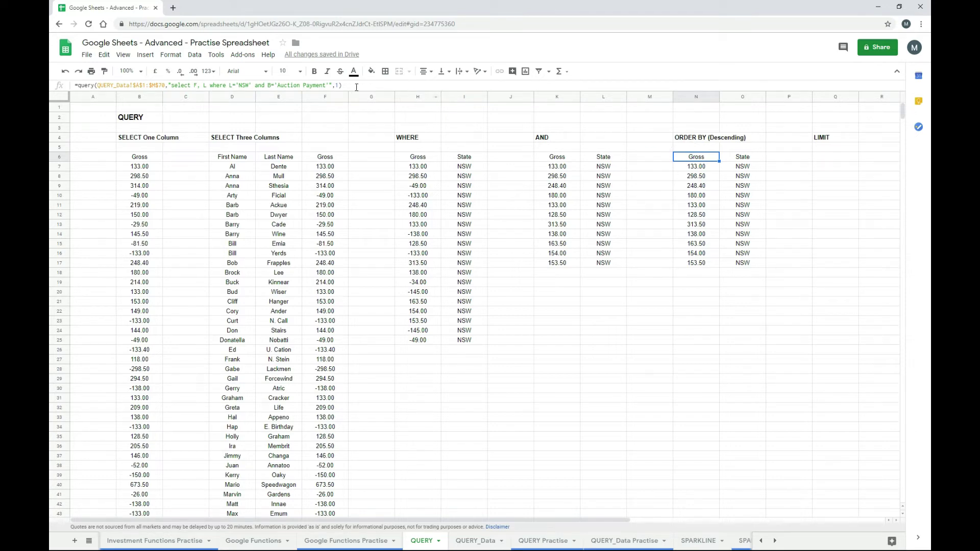
click(329, 84)
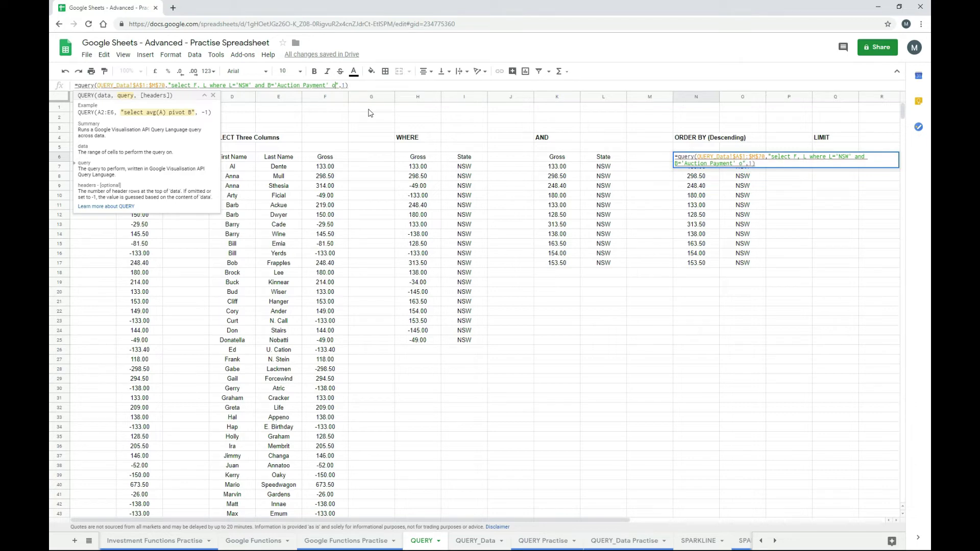
text(order by F)
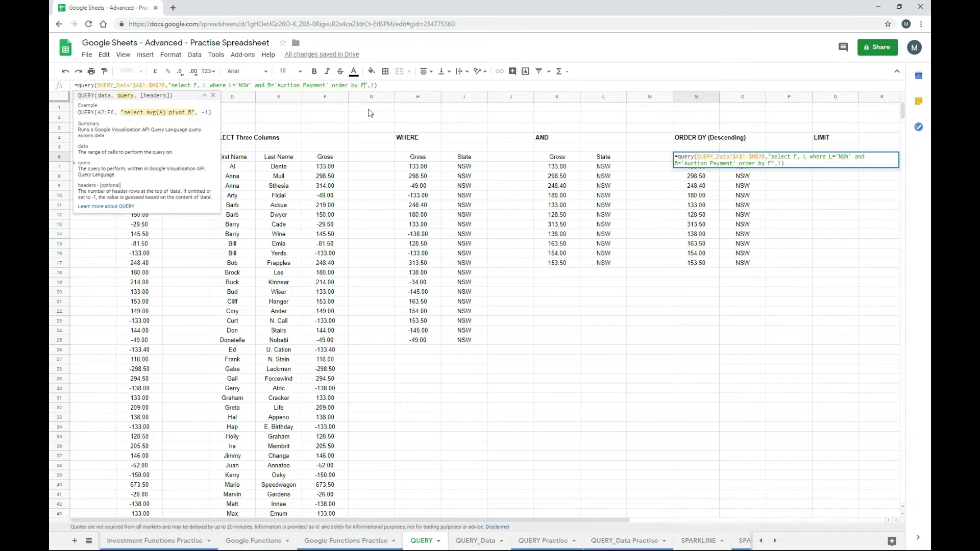
key(Return)
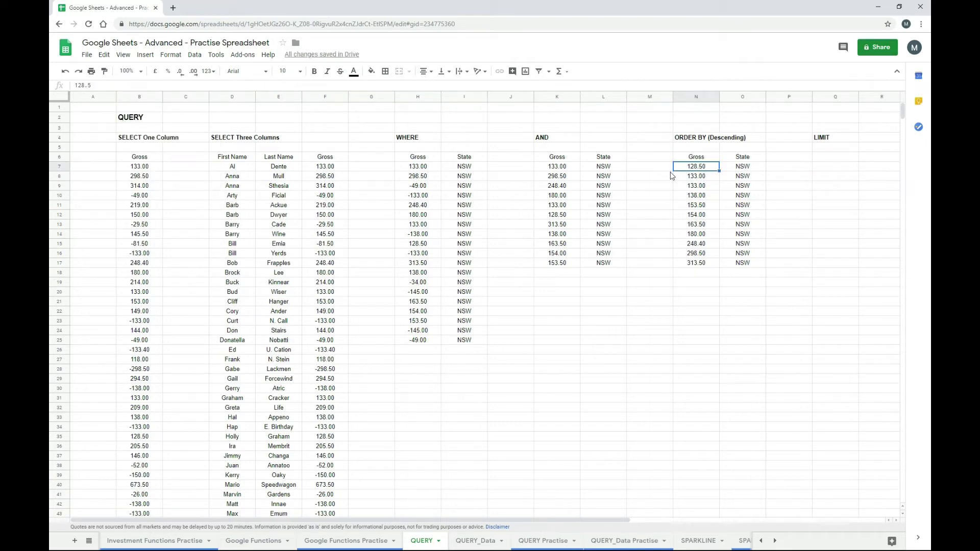
click(708, 159)
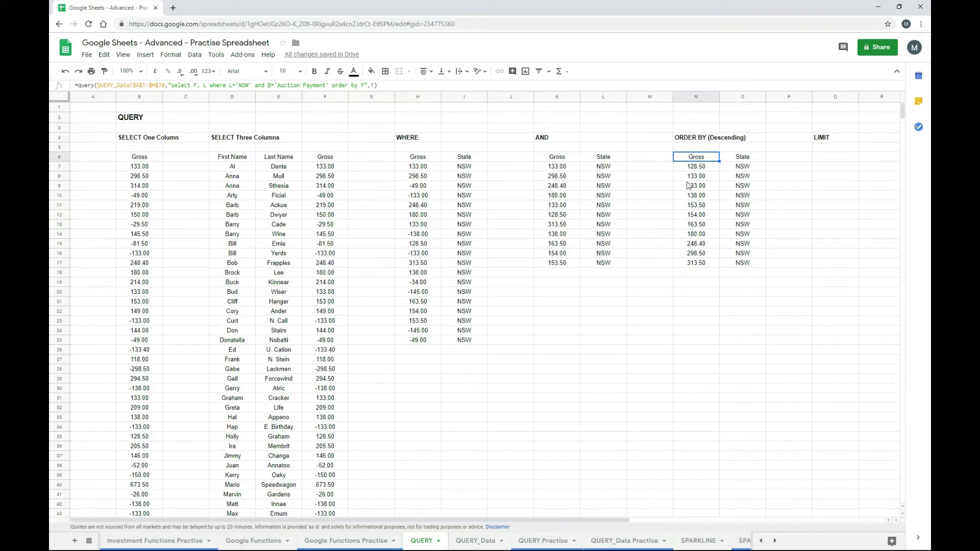
- Make N6's sort descending, then copy that query into Q6 under LIMIT
click(365, 86)
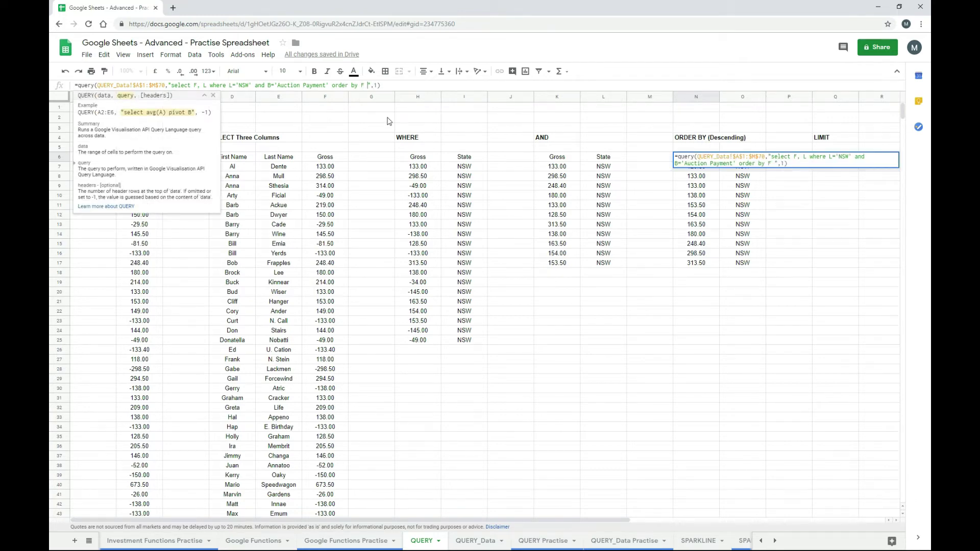
text(desc)
key(Return)
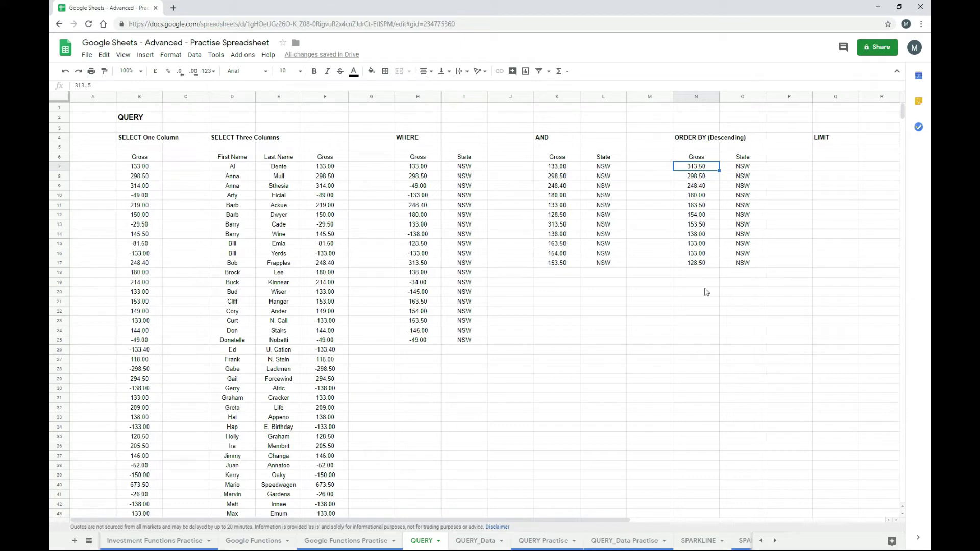
key(Up)
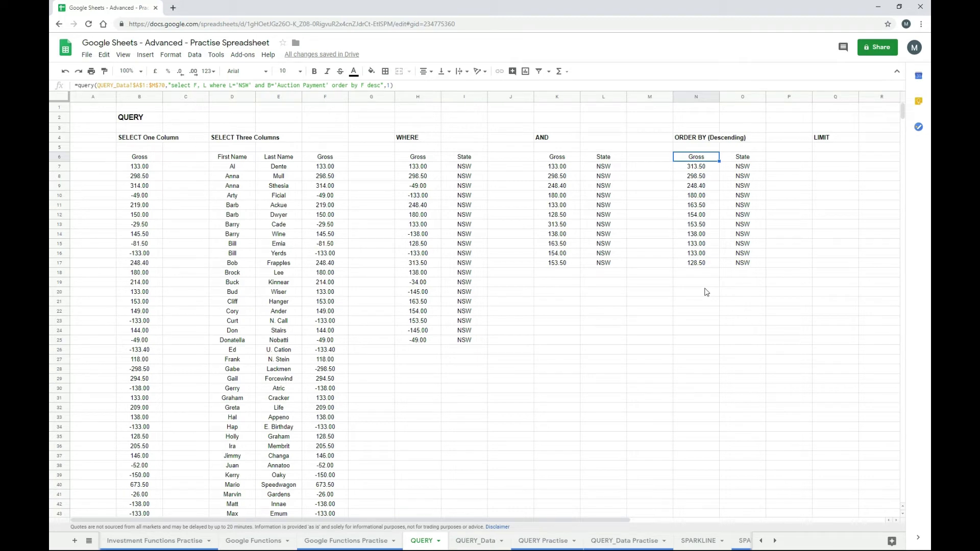
key(ctrl+c)
key(Right)
key(Right)
key(Right)
key(ctrl+v)
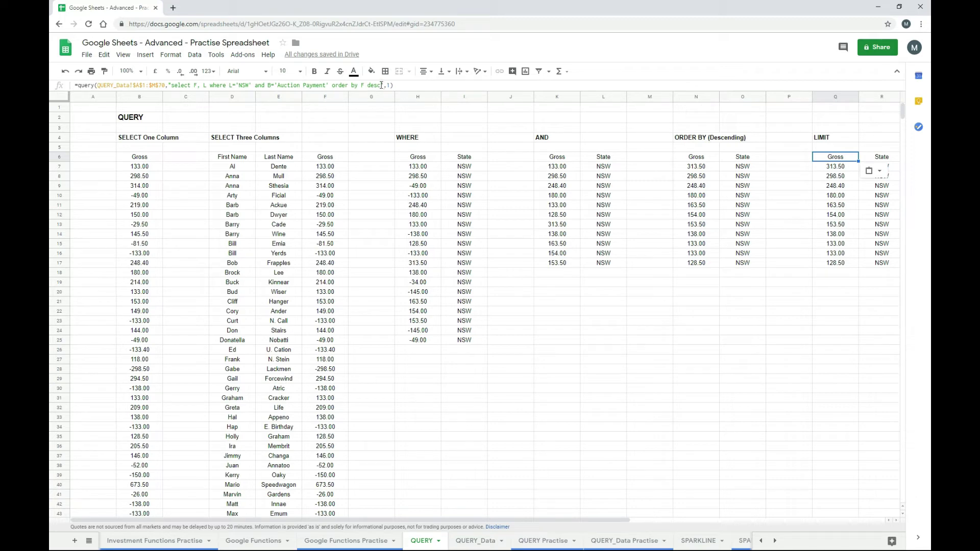
- Add limit 3 to Q6's query so it returns only 313.50, 298.50 and 248.40
click(382, 85)
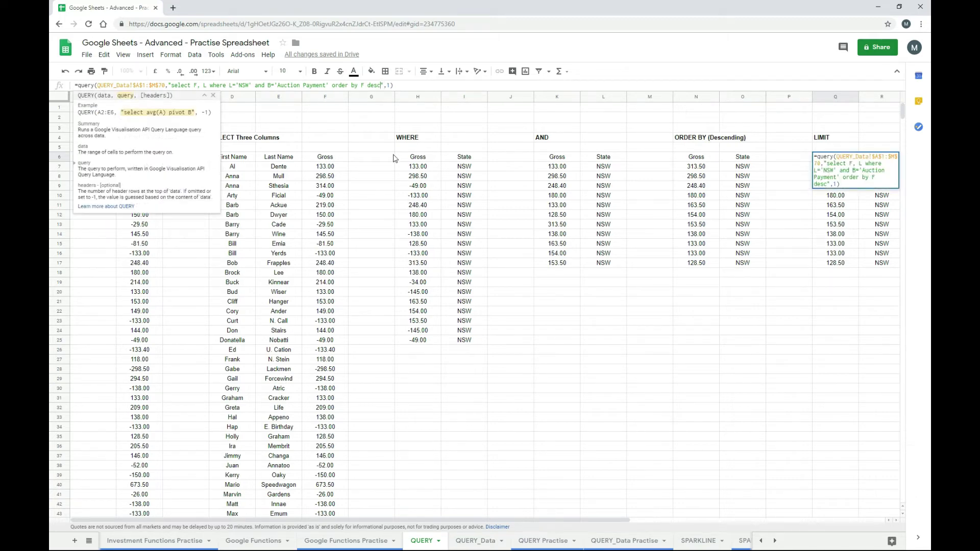
text(limi)
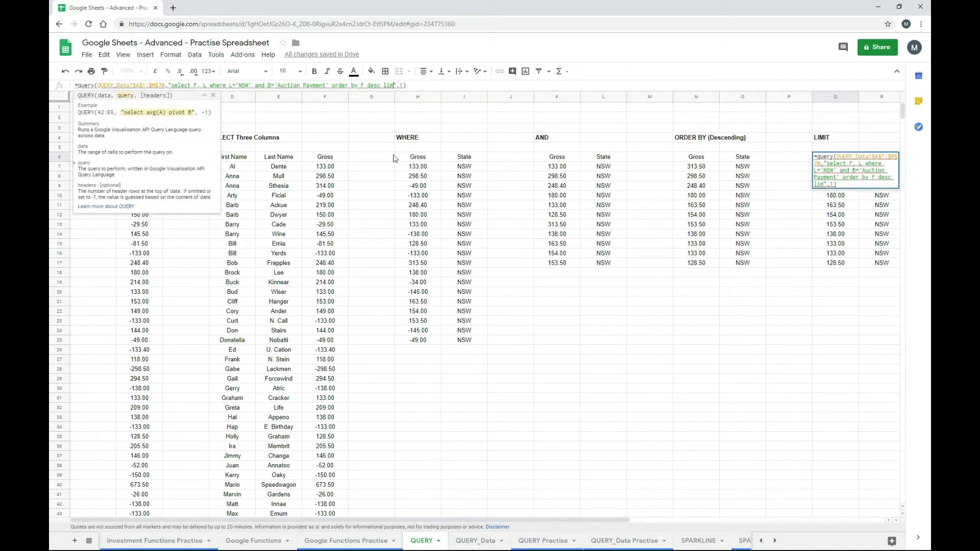
text(t 3)
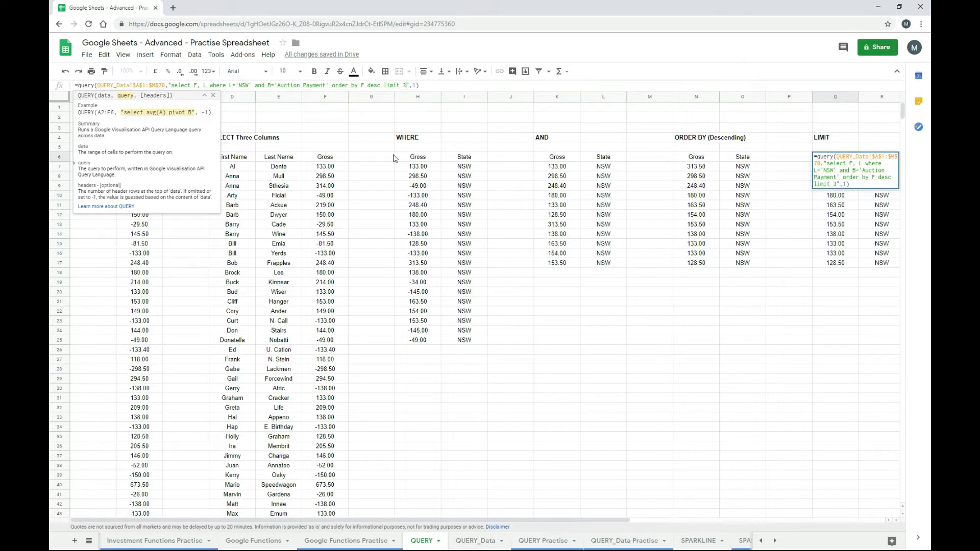
key(Return)
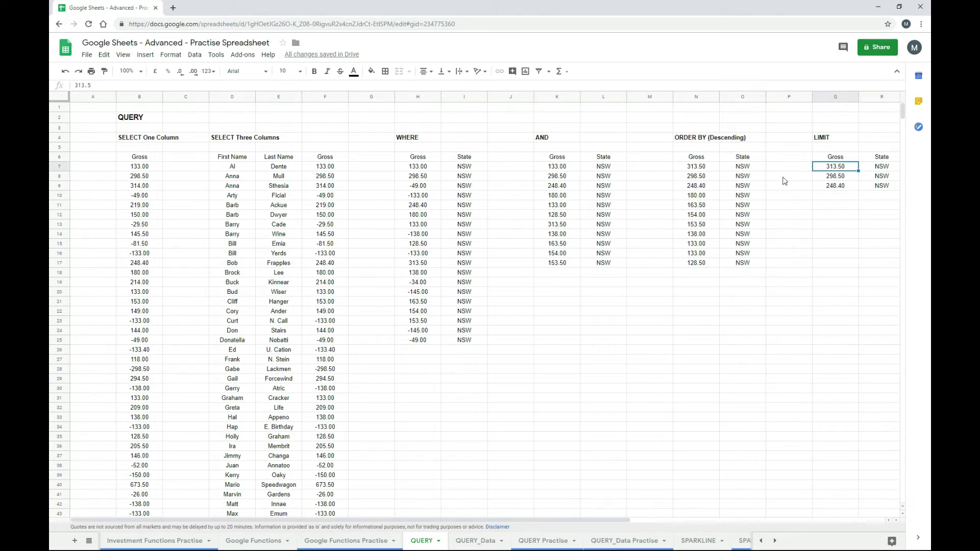
click(823, 160)
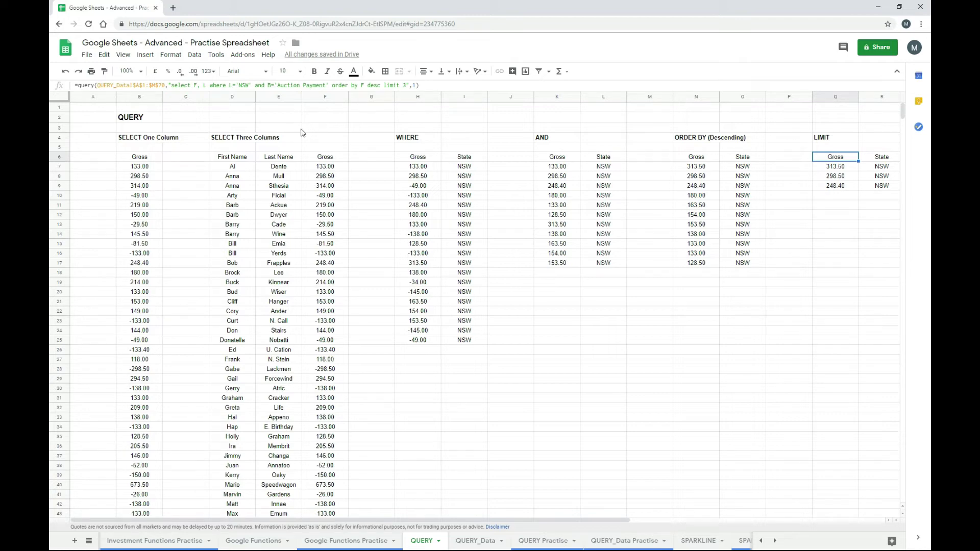
- Open the QUERY help article from Q6's formula, then the Google Visualization API Query Language page
click(99, 86)
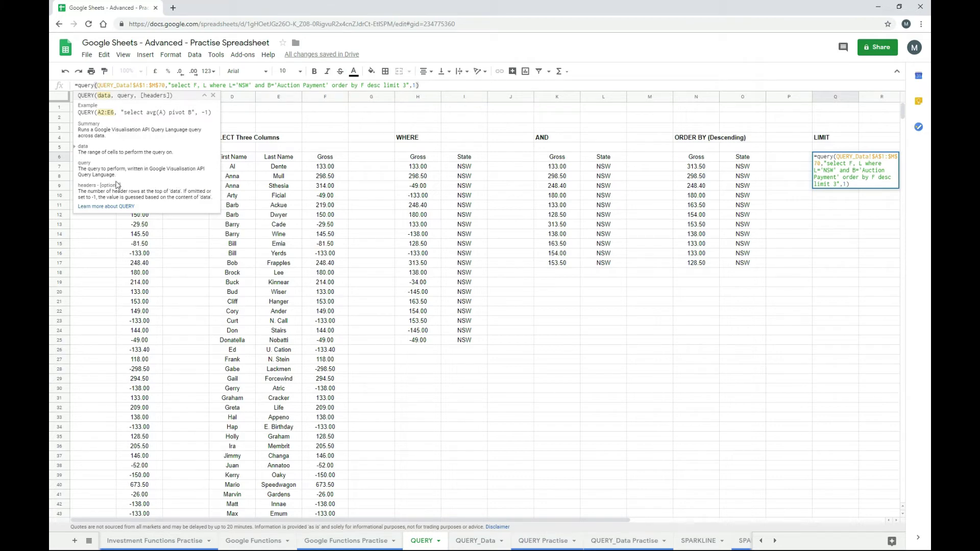
click(106, 207)
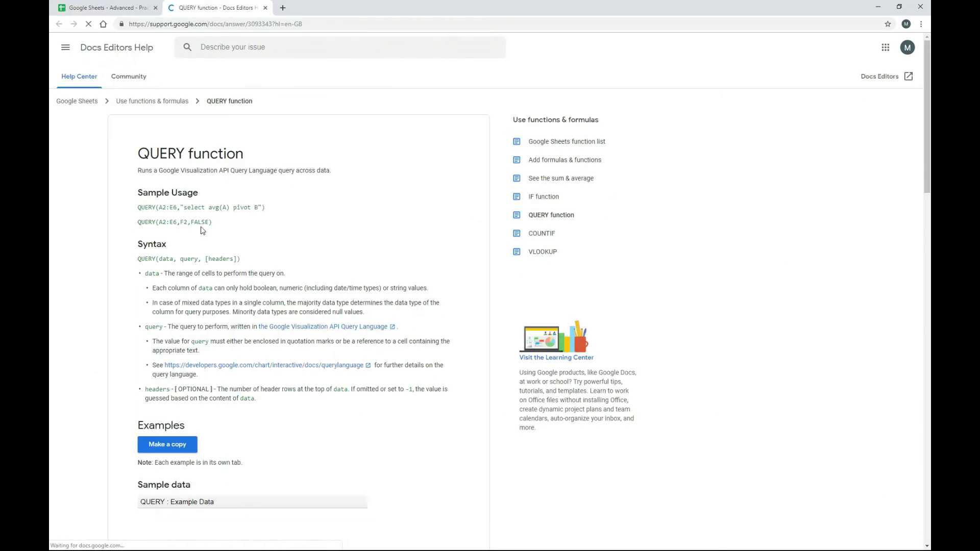
click(286, 329)
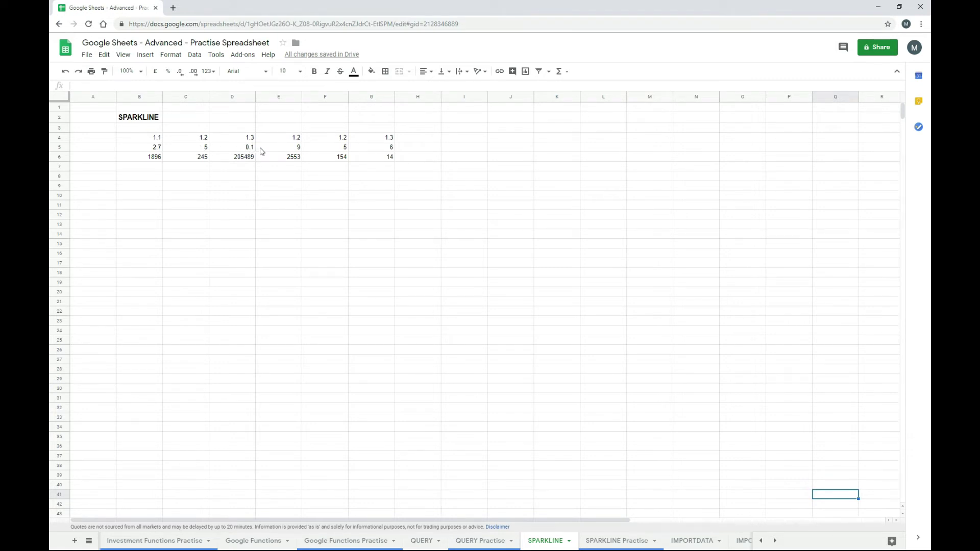
- Enter =SPARKLINE(B4:G4) in H4 to chart row 4's numbers
click(415, 139)
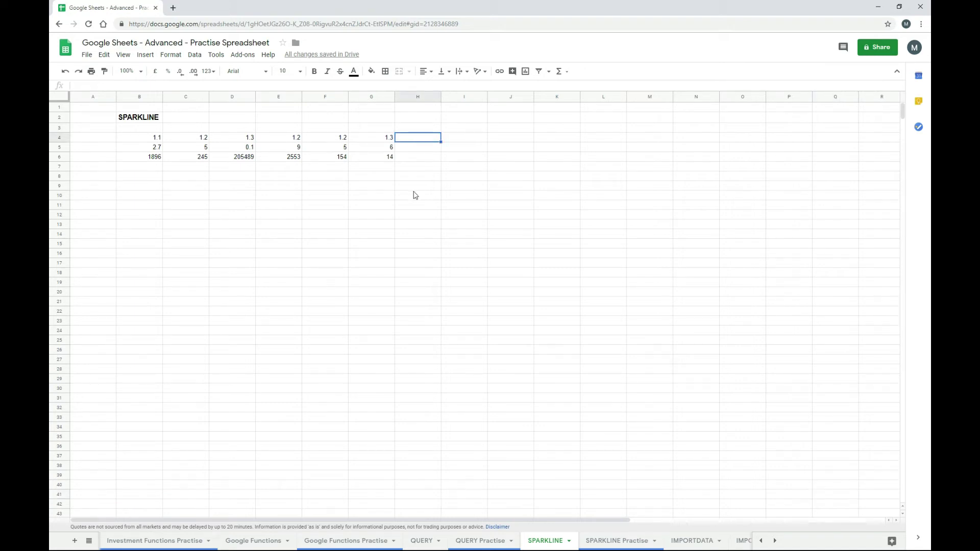
text(=sp)
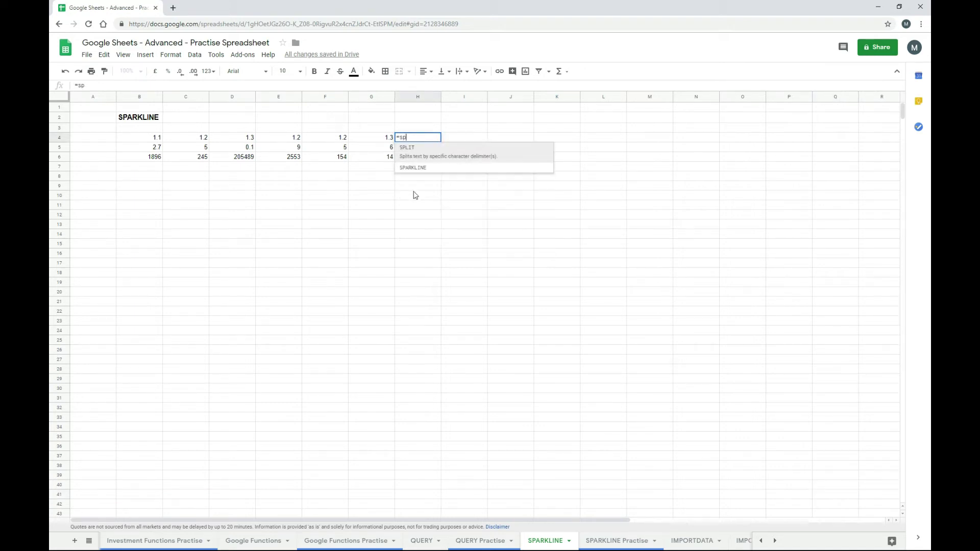
click(403, 169)
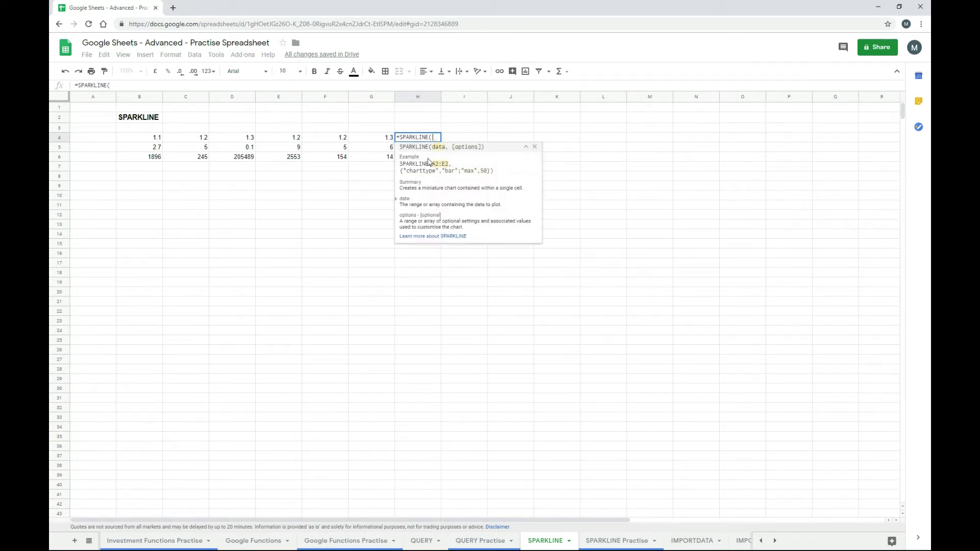
drag(149, 139, 355, 140)
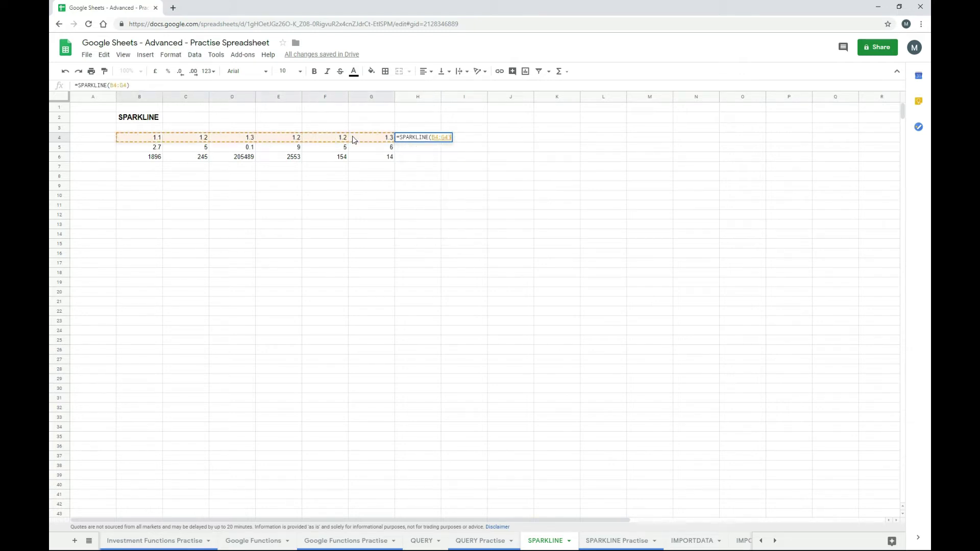
text())
key(Return)
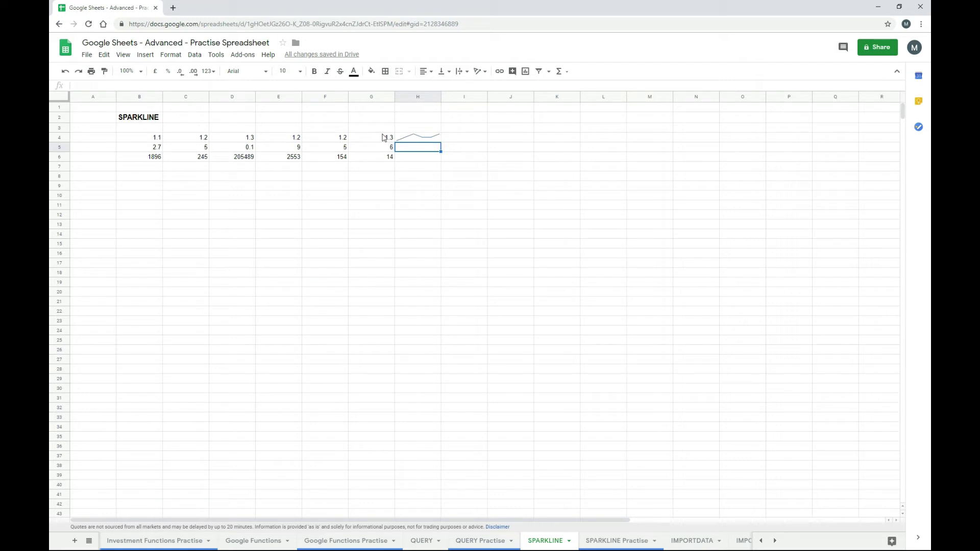
- Copy H4's sparkline into H5 and H6, check the copied formula, and bring up SPARKLINE help
key(Up)
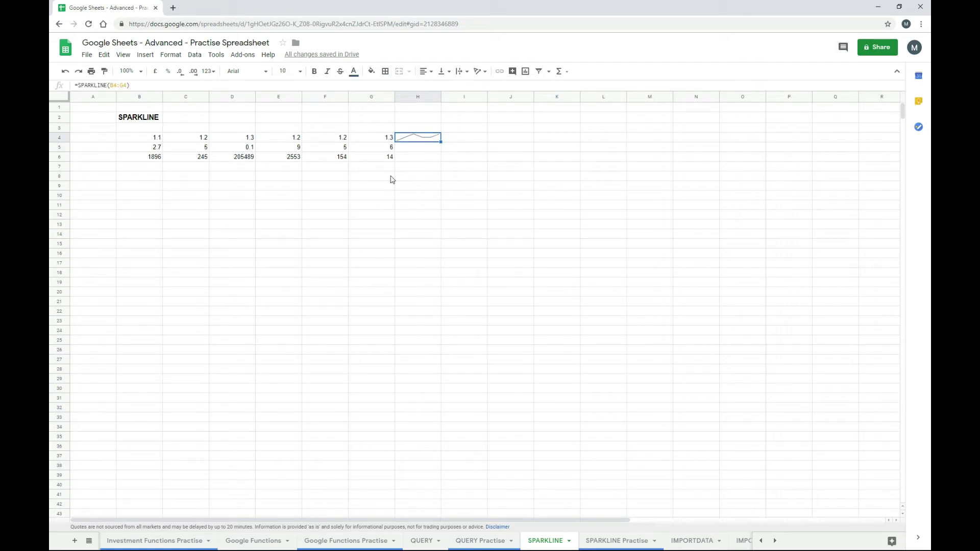
key(Down)
key(ctrl+v)
key(Down)
key(ctrl+v)
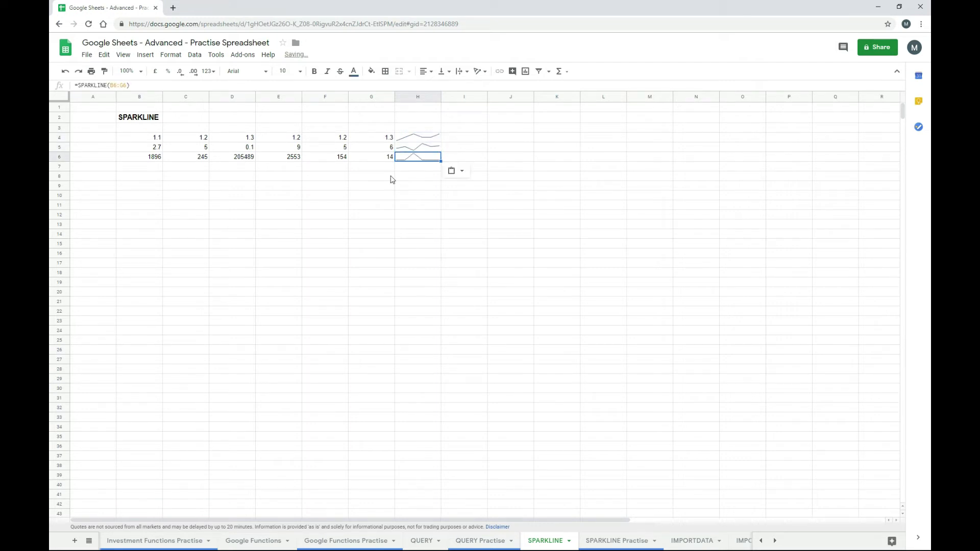
key(Down)
key(Down)
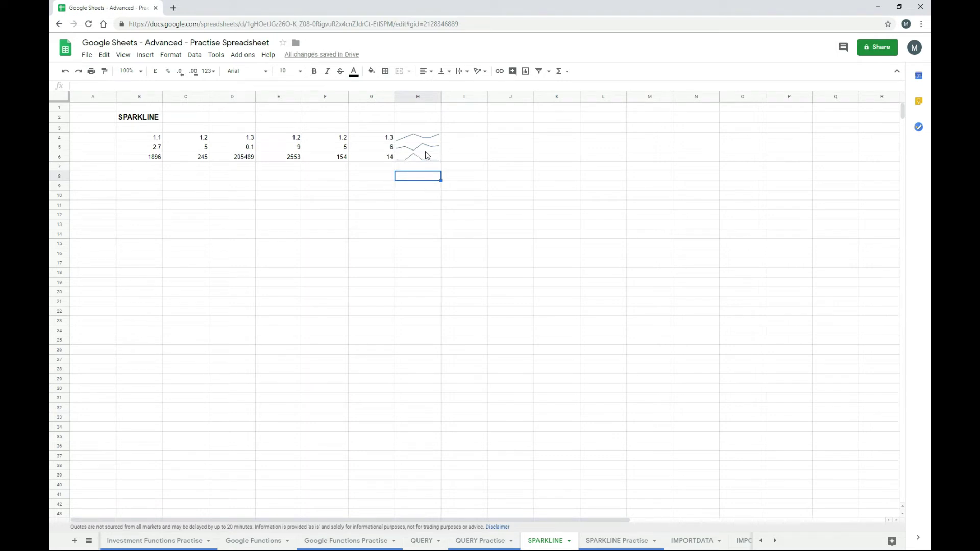
click(424, 148)
click(139, 87)
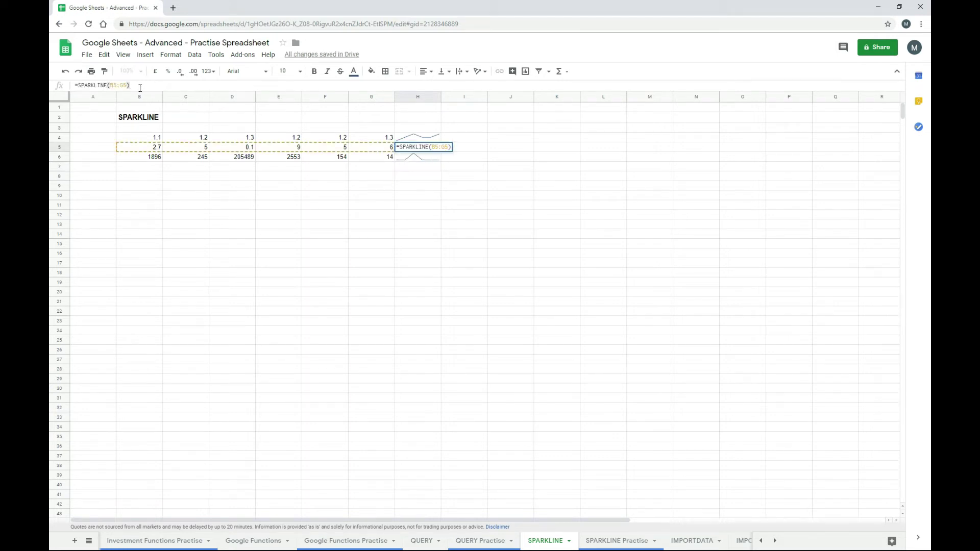
key(Escape)
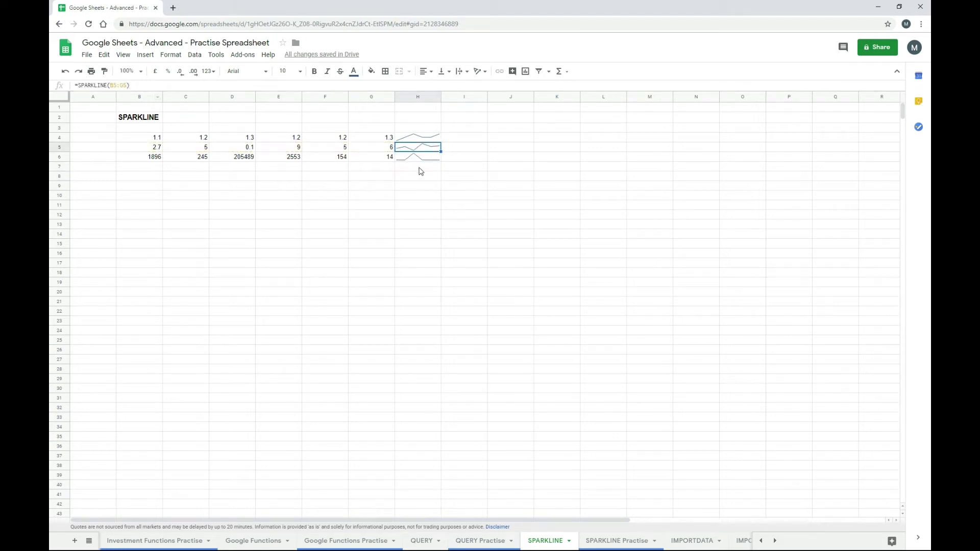
click(465, 158)
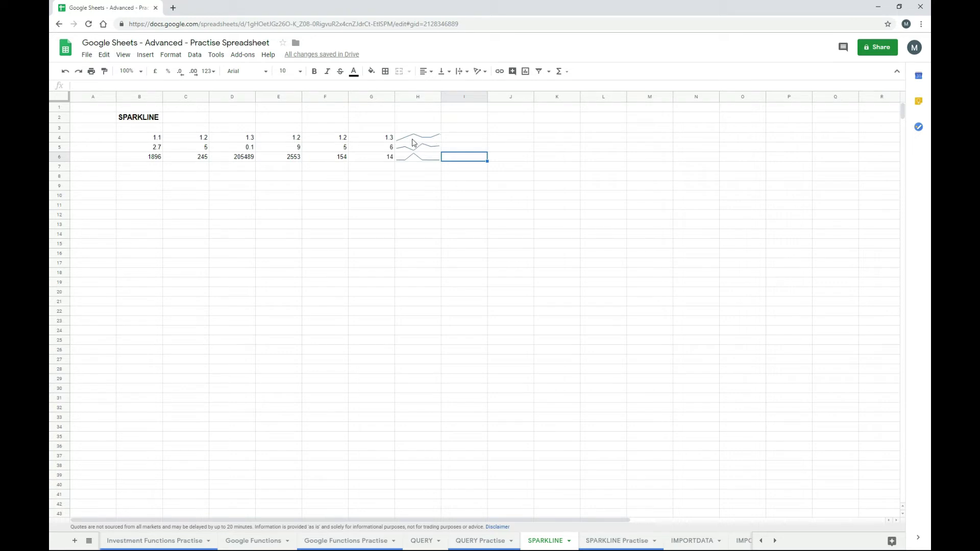
click(409, 141)
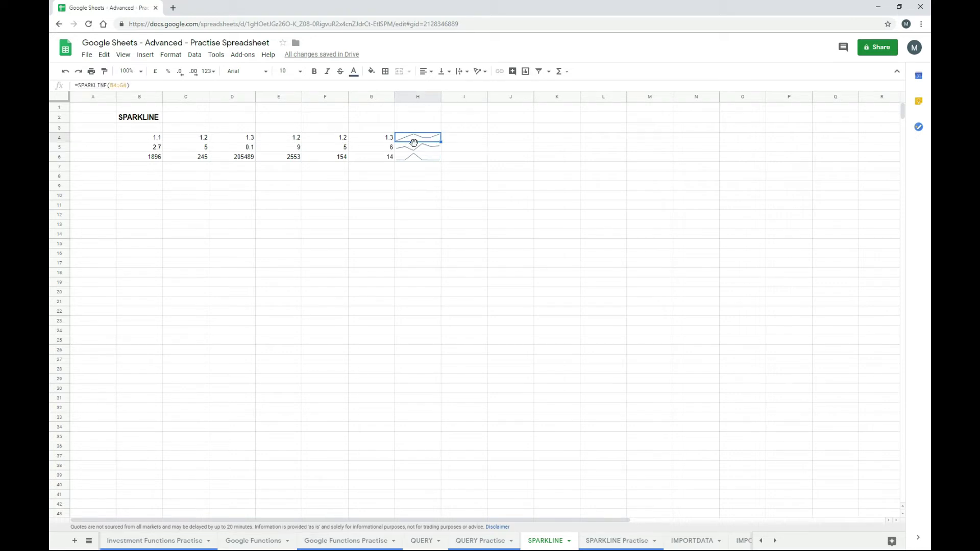
click(105, 85)
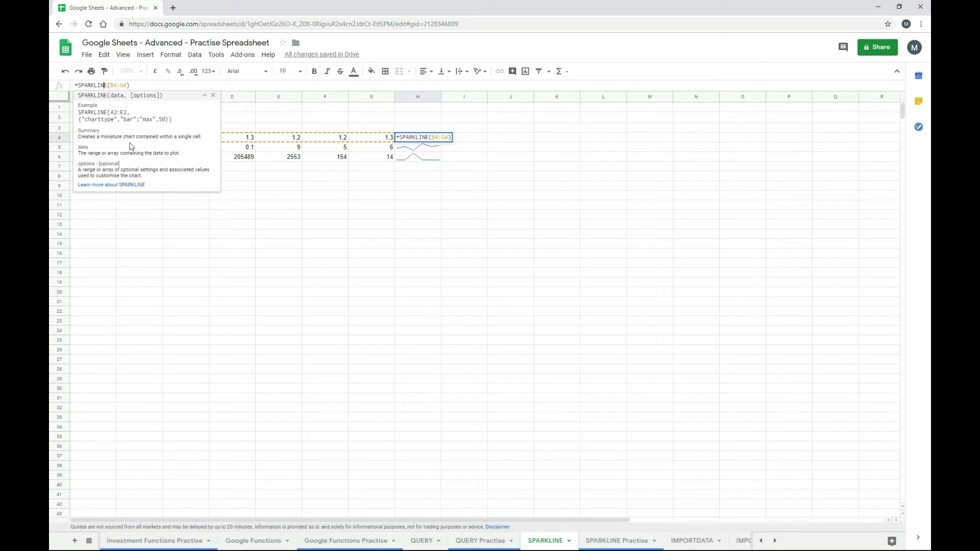
- Open the full SPARKLINE help article and scroll to its Syntax options like charttype and highcolor
click(116, 186)
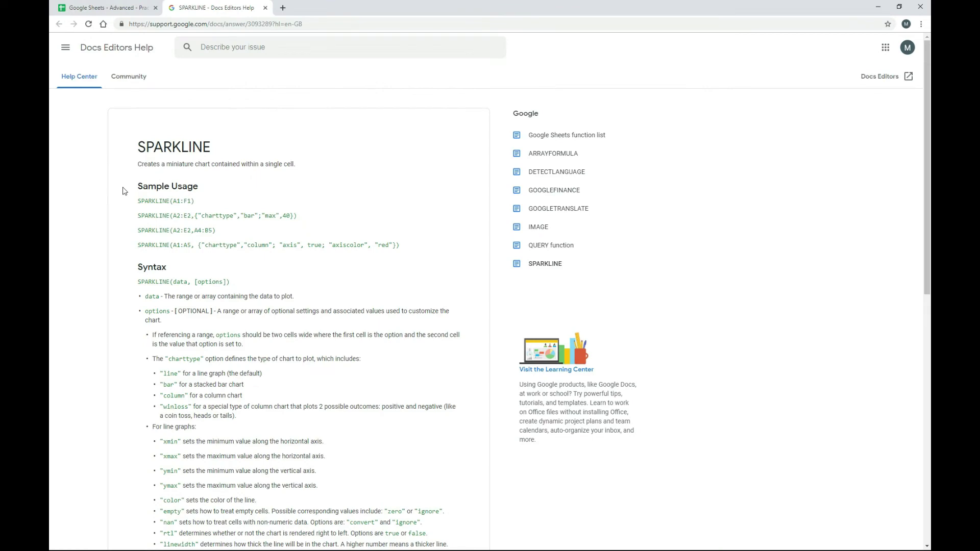
scroll(122, 191, down, 5)
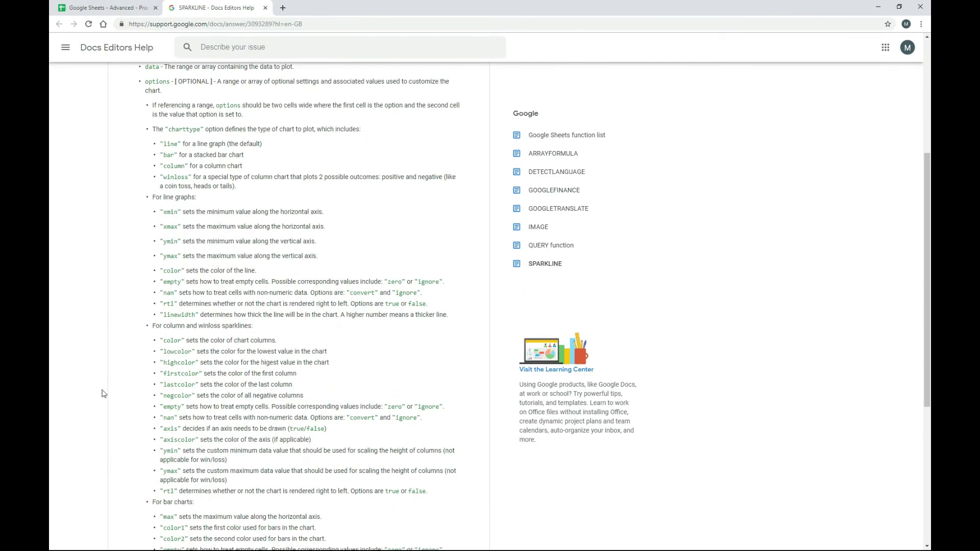
scroll(123, 362, down, 2)
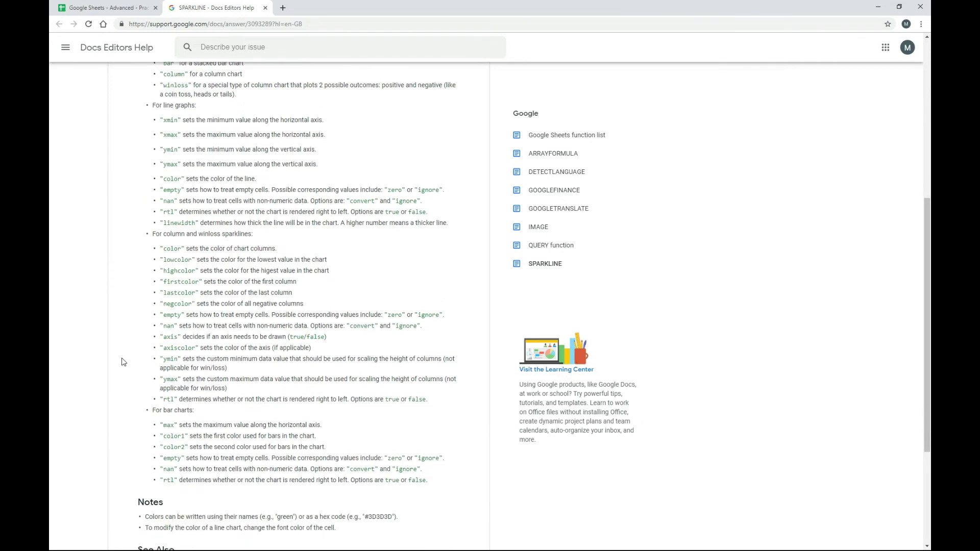
scroll(123, 362, up, 7)
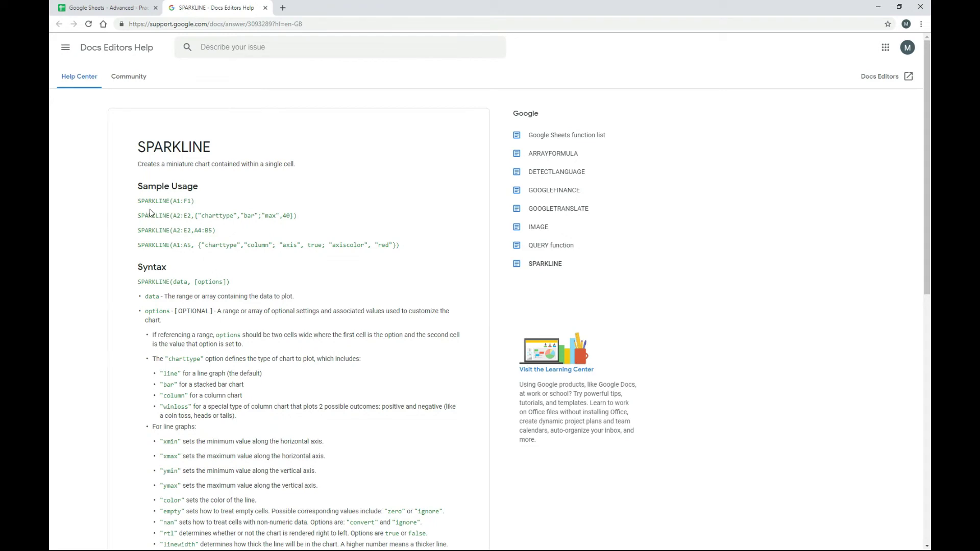
click(136, 7)
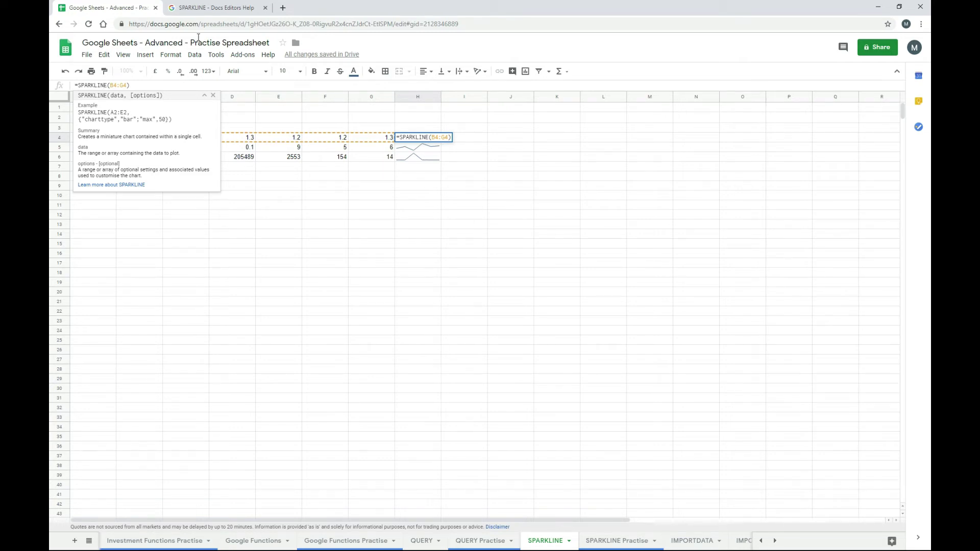
click(207, 8)
scroll(227, 265, down, 4)
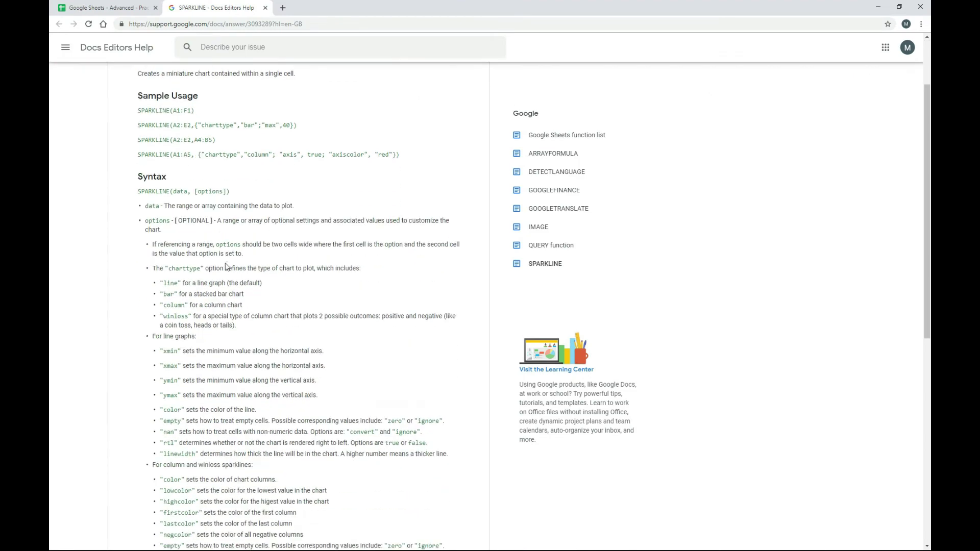
scroll(227, 265, down, 1)
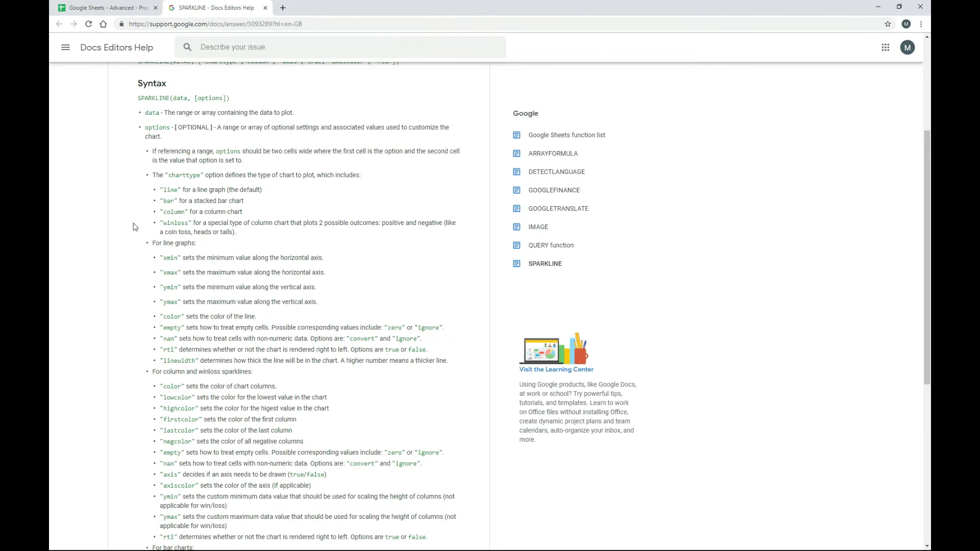
- Change H4's formula to =SPARKLINE(B4:G4,{"charttype","column"}) for a column chart
click(126, 9)
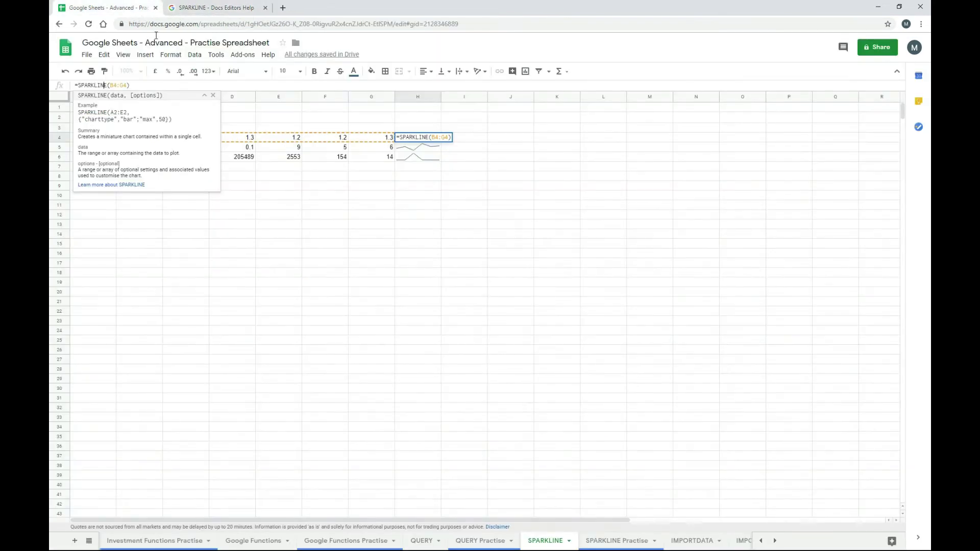
click(126, 85)
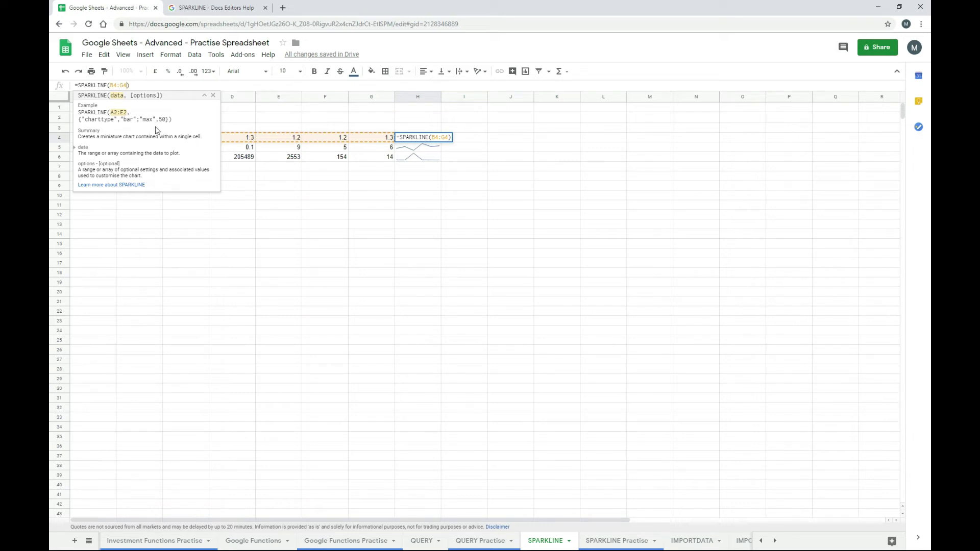
text(,{)
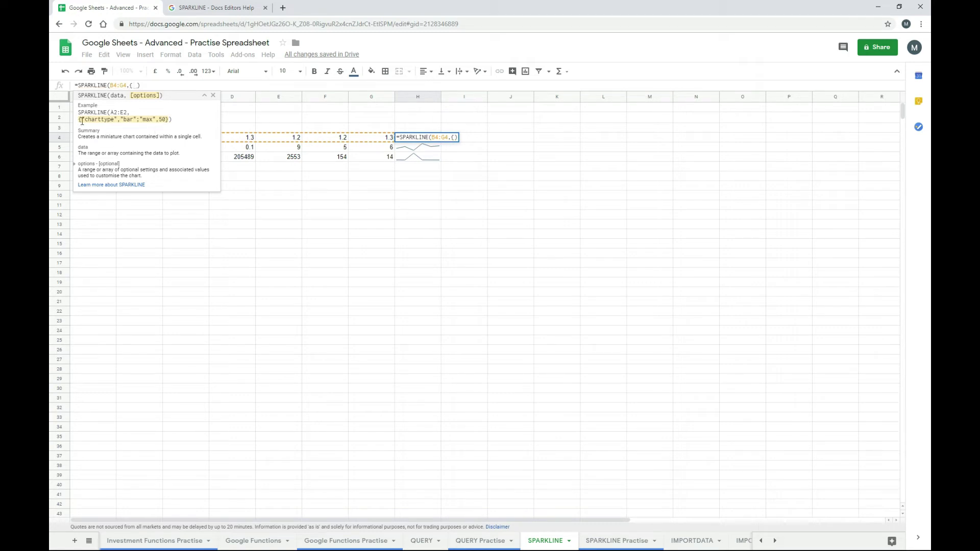
drag(83, 120, 116, 119)
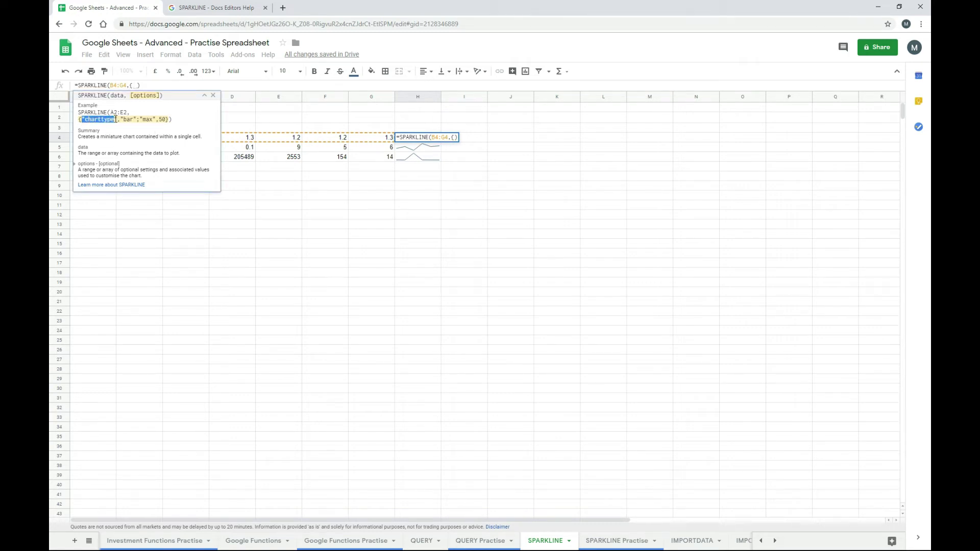
click(144, 86)
text("charttype")
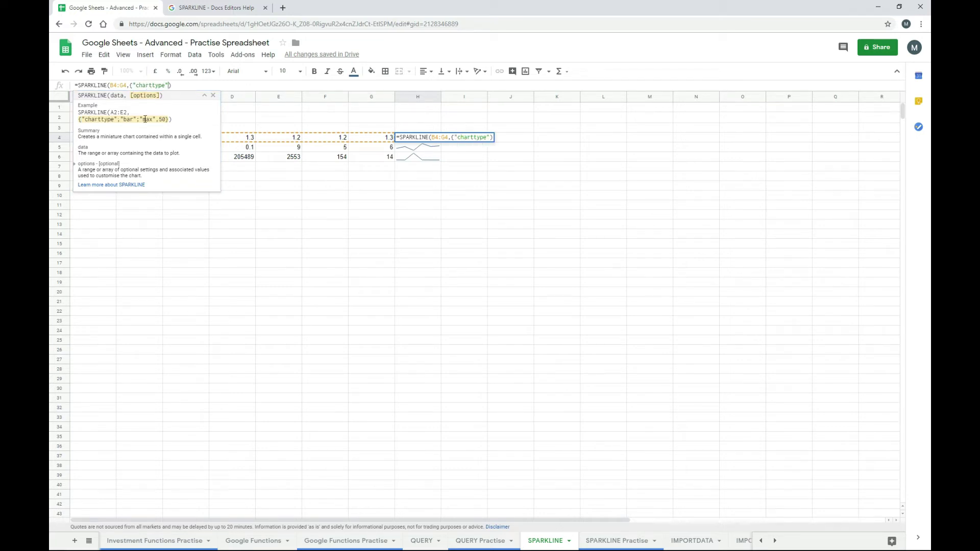
text(,)
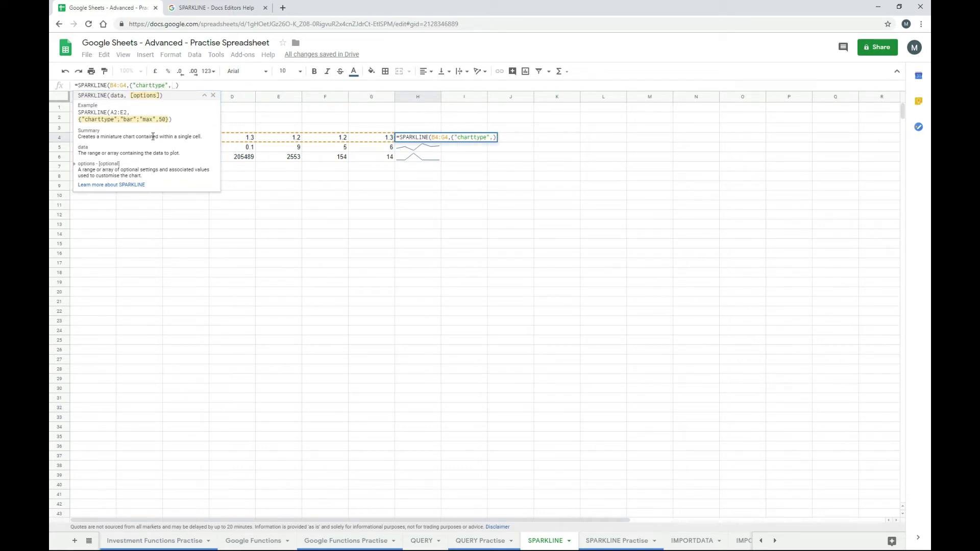
text(")
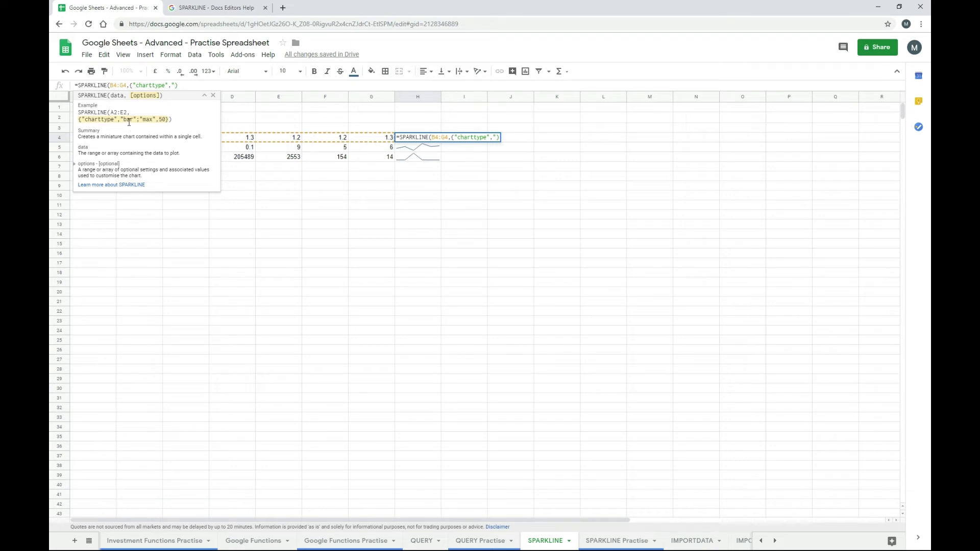
text(column"})
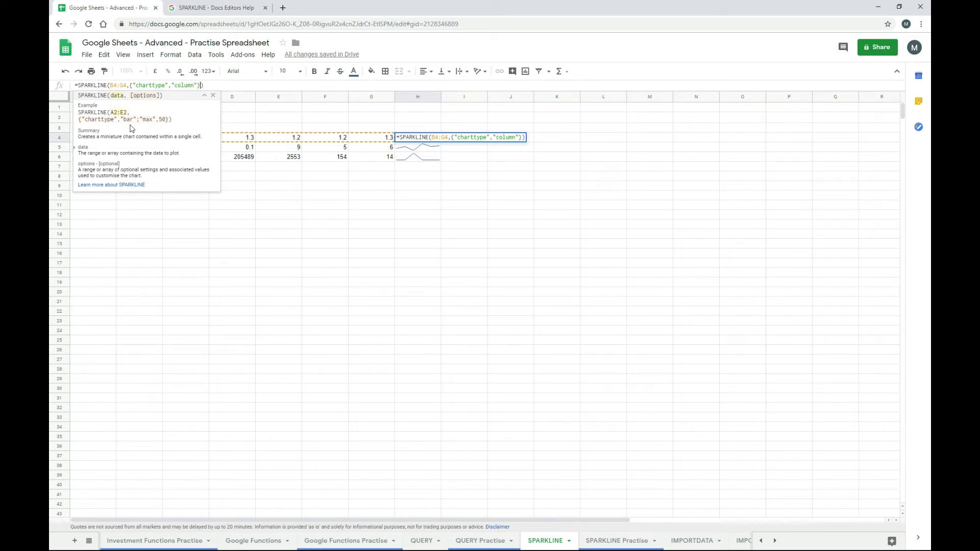
key(Return)
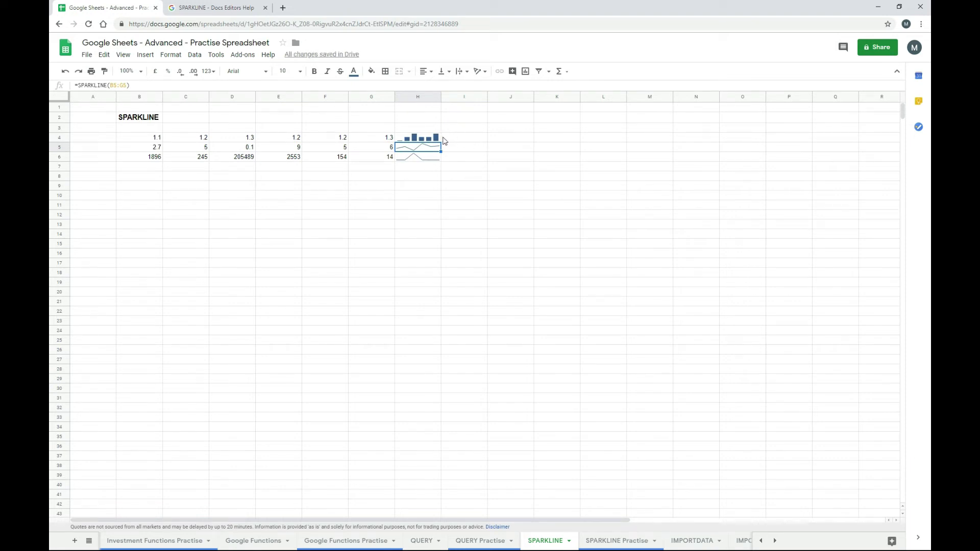
key(Up)
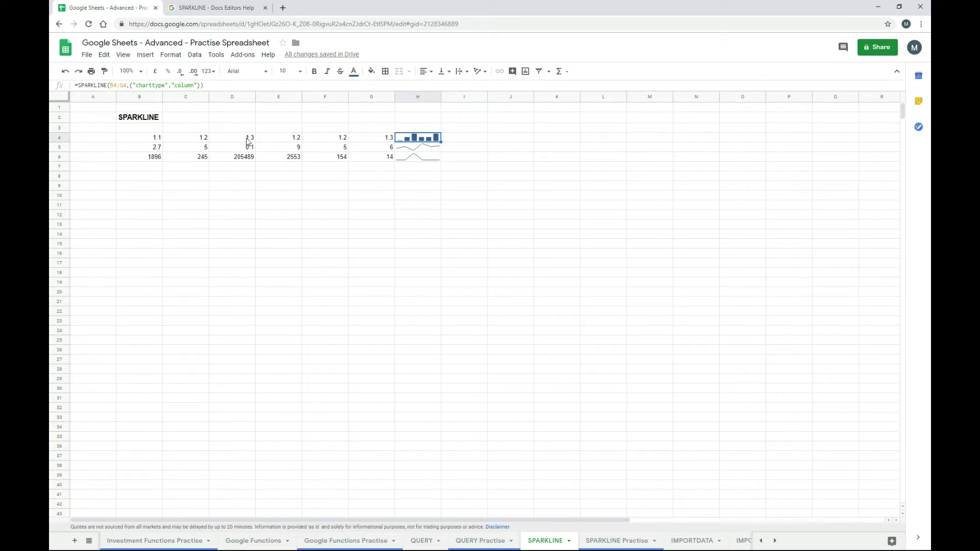
- Add ;"highcolor","red" to H4's sparkline options so the tallest column is red
click(191, 86)
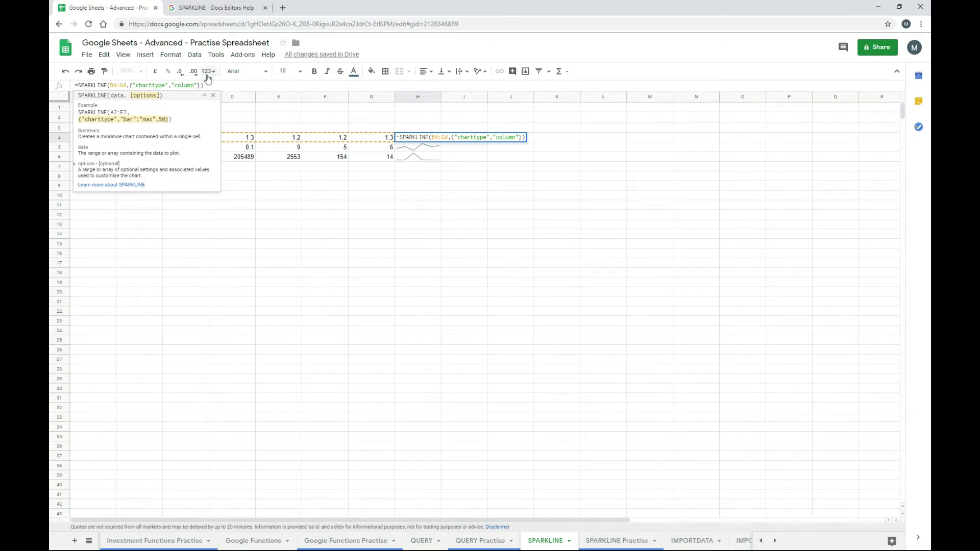
text(;)
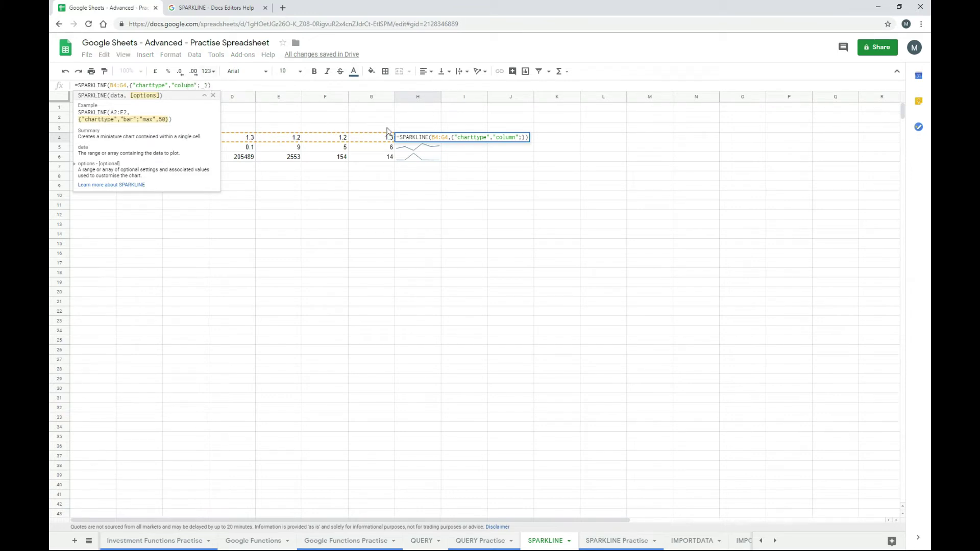
text("highco)
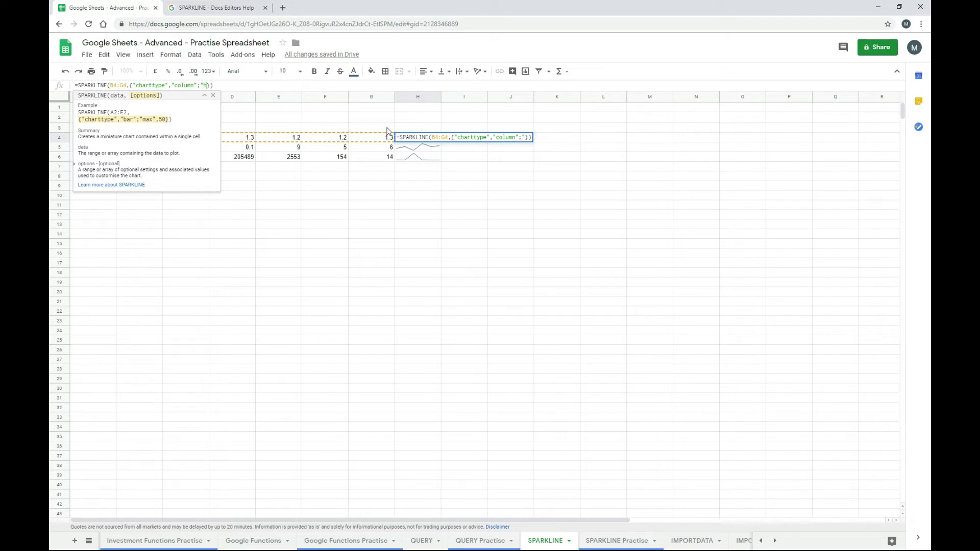
text(lor")
text(,"re)
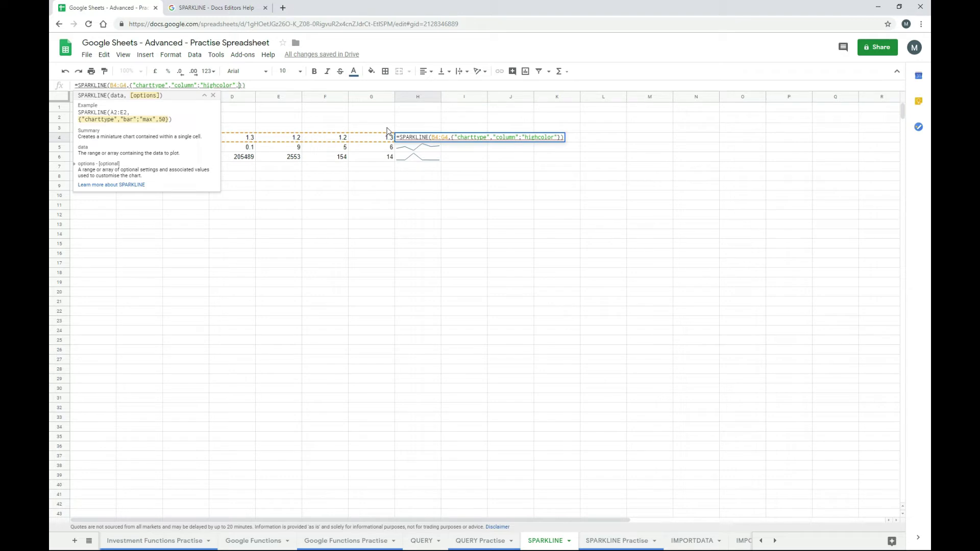
text(d)
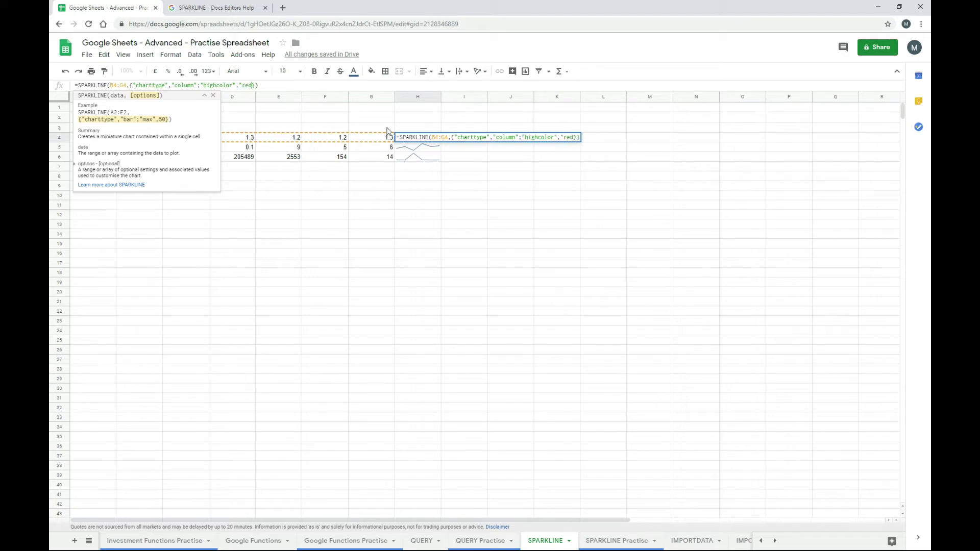
text(")
key(Return)
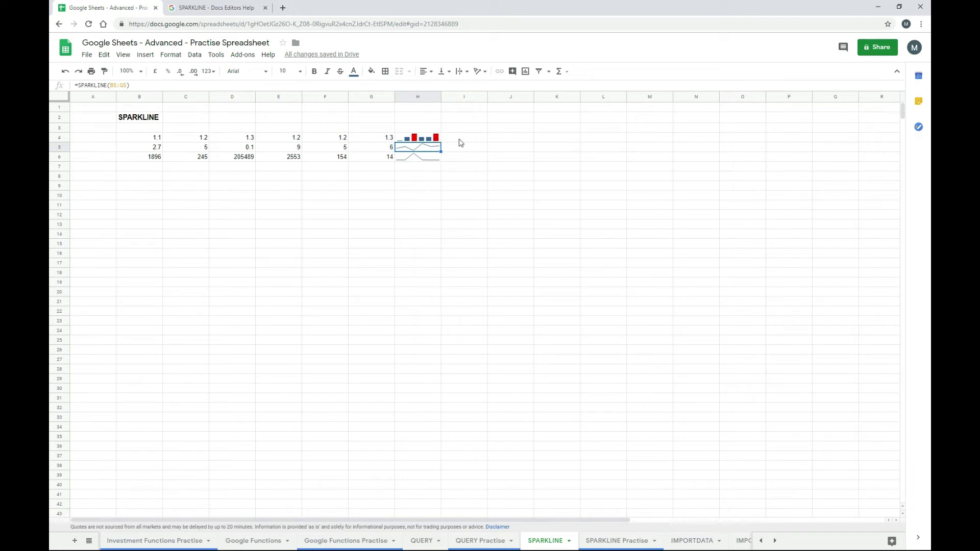
- Copy H4's red-highlighted column sparkline into H5 and H6
key(Up)
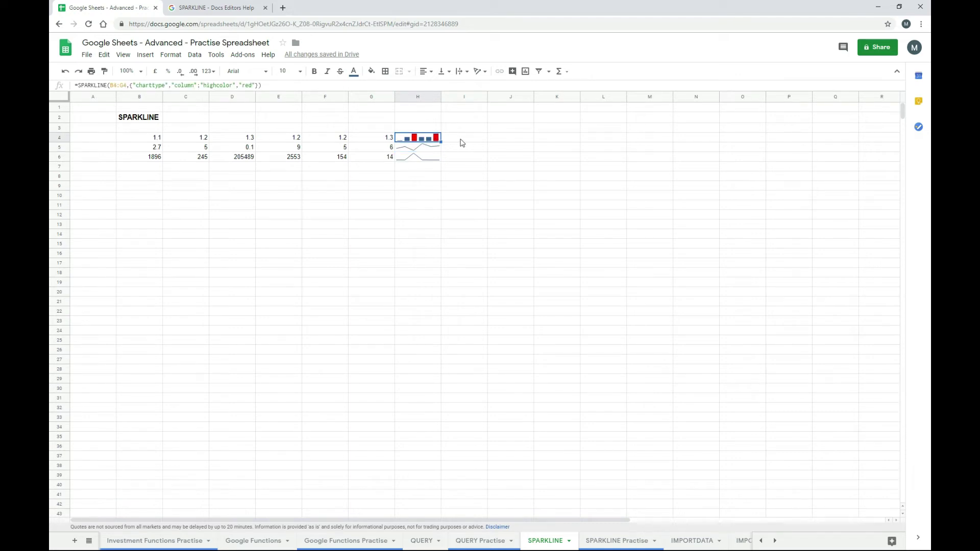
key(Down)
key(ctrl+v)
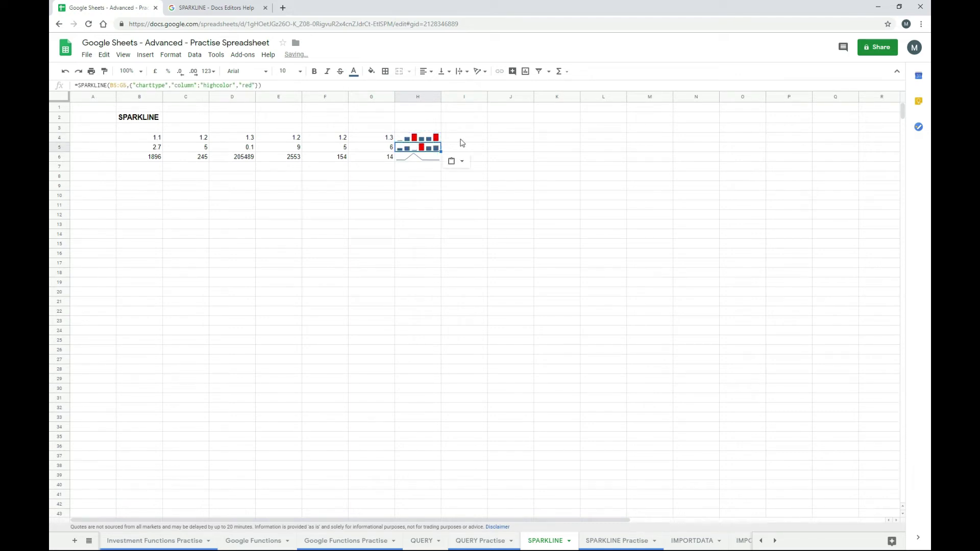
key(Down)
key(ctrl+v)
key(Down)
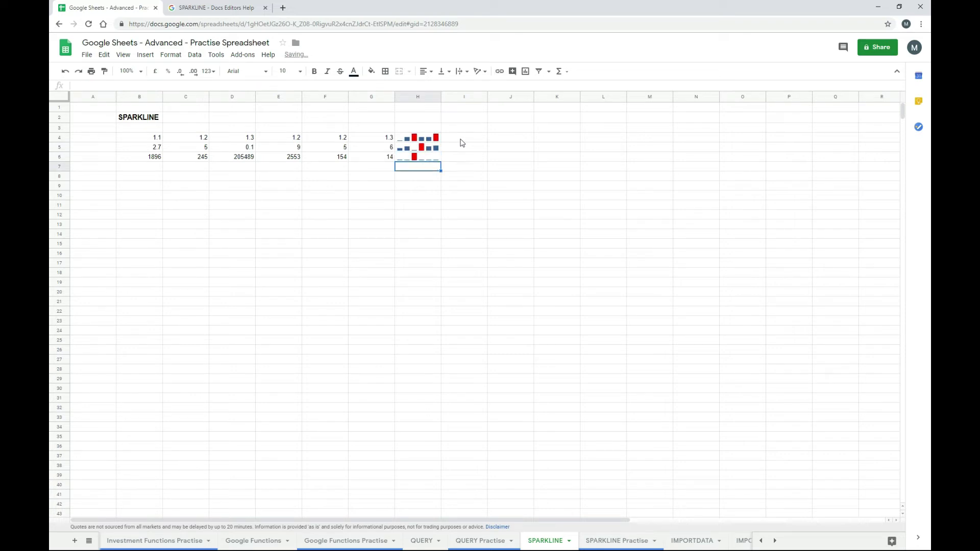
key(Down)
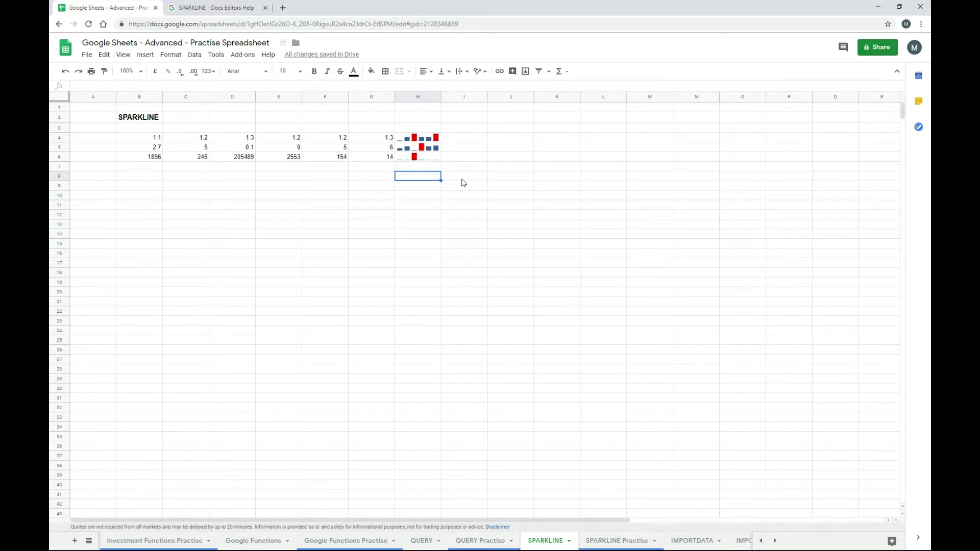
- Check the SPARKLINE help page, then go back to the practice spreadsheet's IMPORTHTML sheet
click(224, 7)
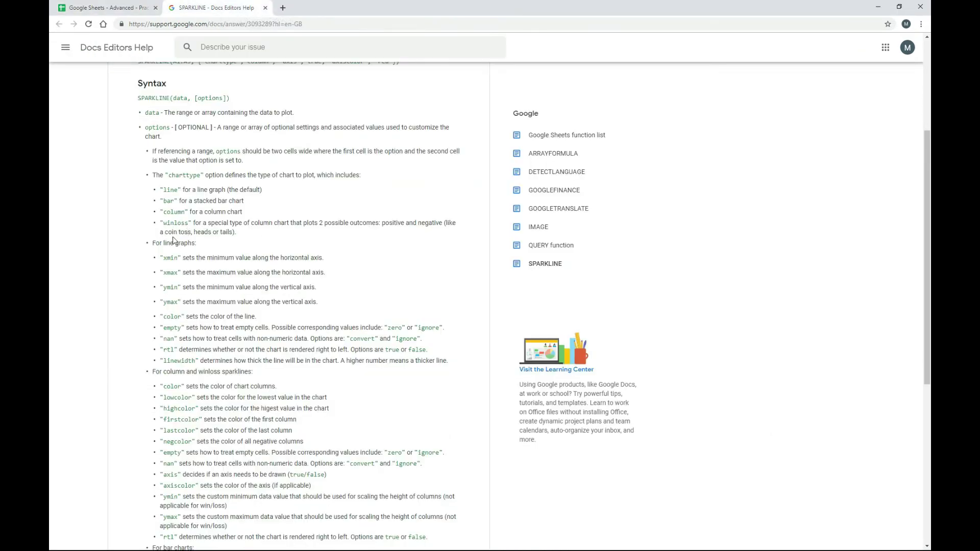
click(120, 9)
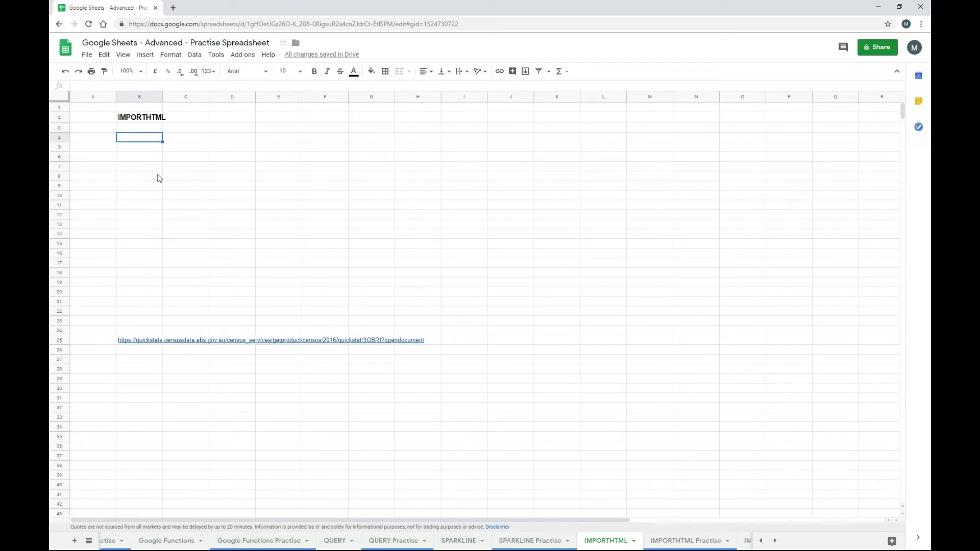
- Enter an empty IMPORTHTML formula in B4 and copy the census QuickStats URL from B25
text(=impor)
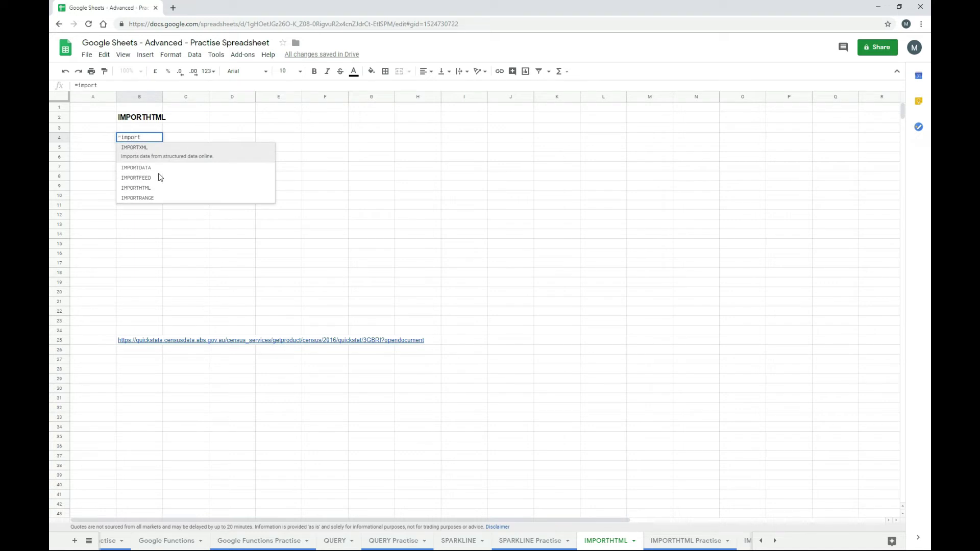
text(t)
key(Down)
key(Down)
key(Down)
key(Tab)
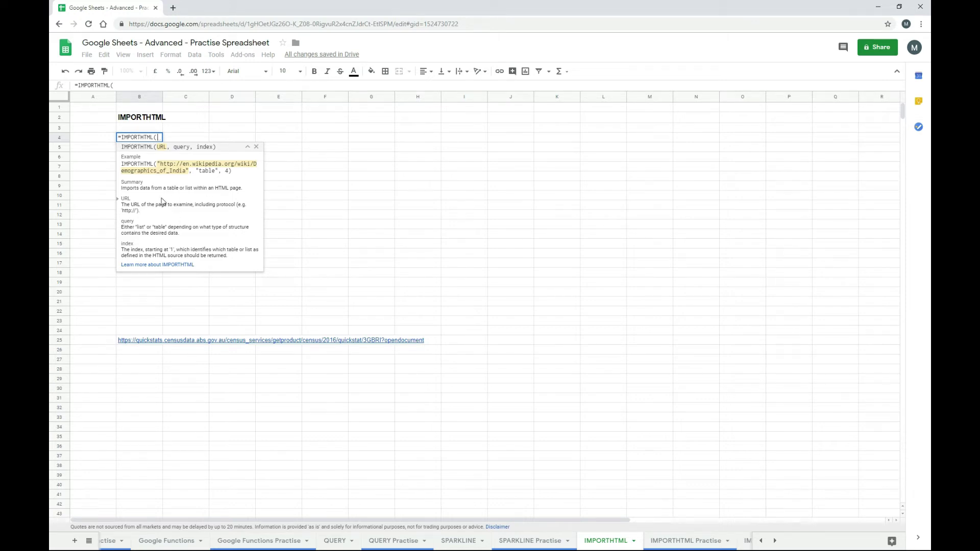
key(Return)
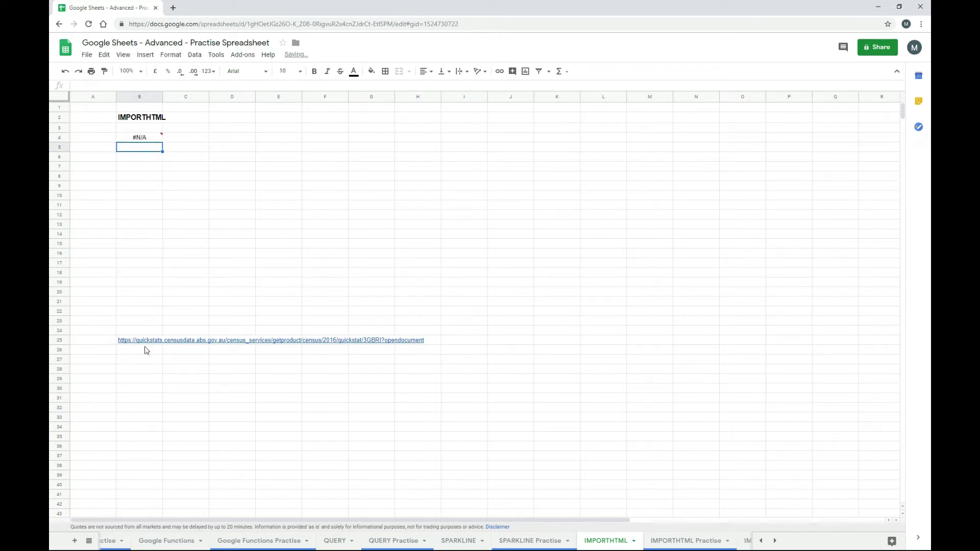
click(142, 343)
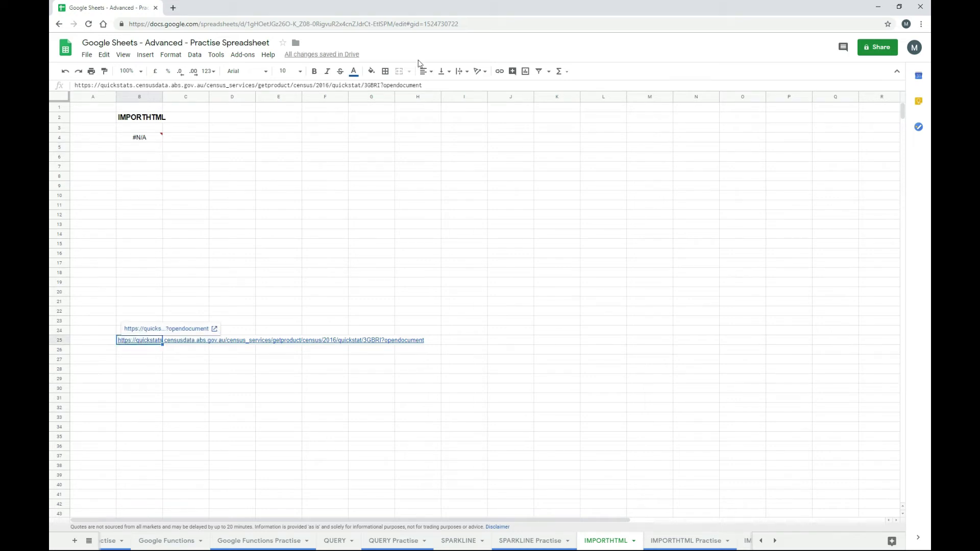
drag(424, 85, 51, 96)
key(ctrl+c)
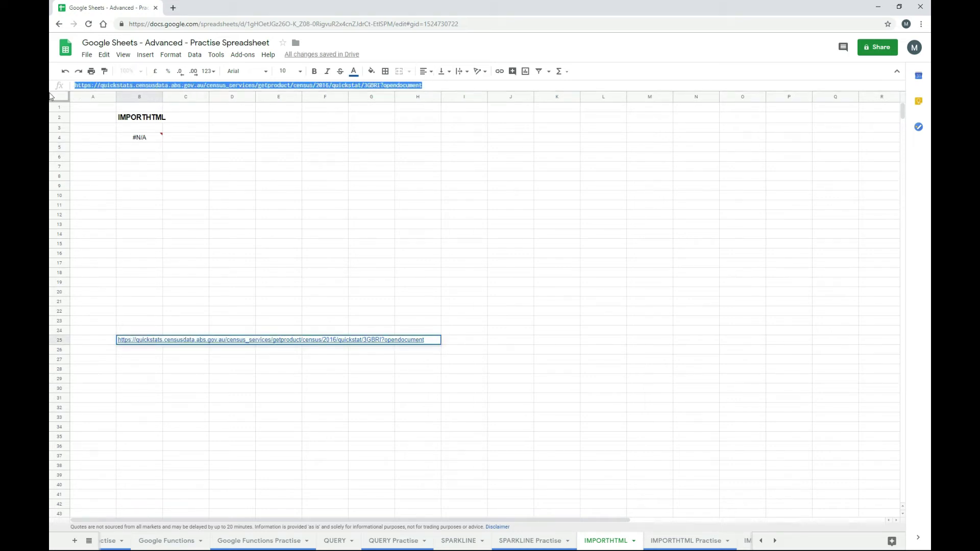
key(Escape)
- Complete B4 as =IMPORTHTML("census URL","table",1) to import People, Male, Female and Median age
click(143, 137)
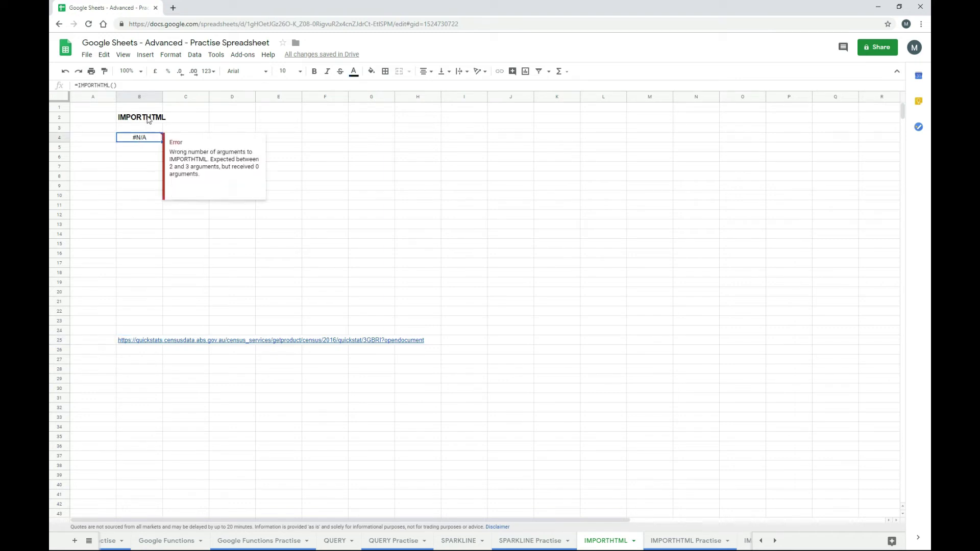
click(114, 85)
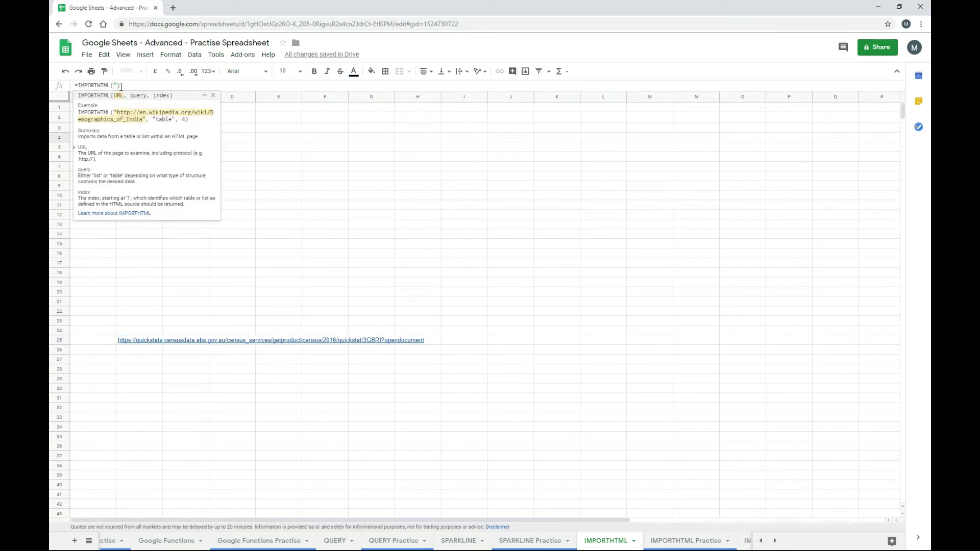
text(")
key(ctrl+v)
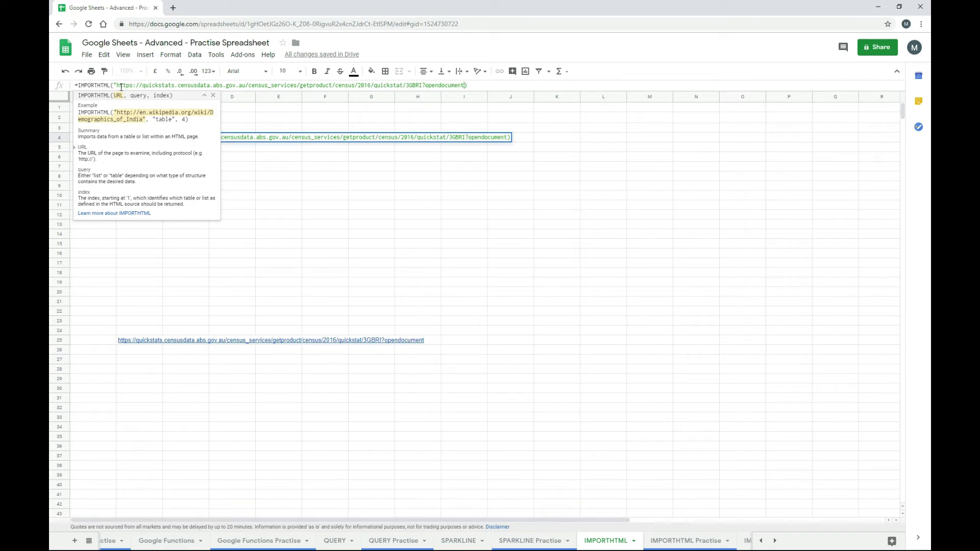
text(",")
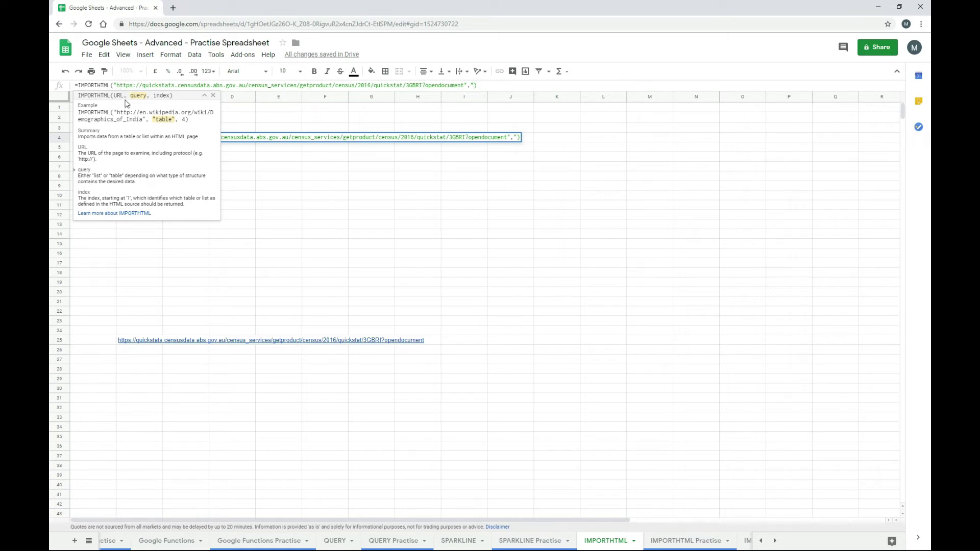
text(tr)
key(BackSpace)
text(able")
text(,1)
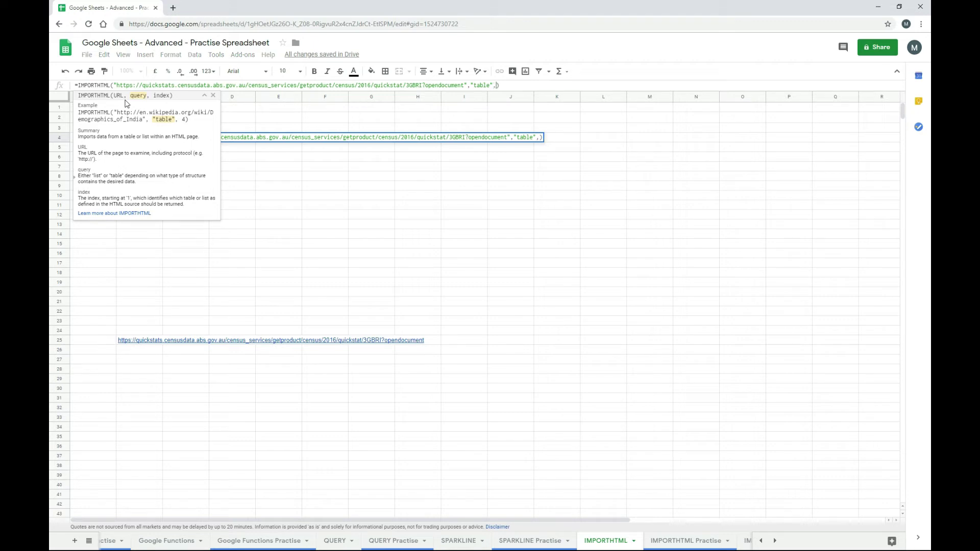
text())
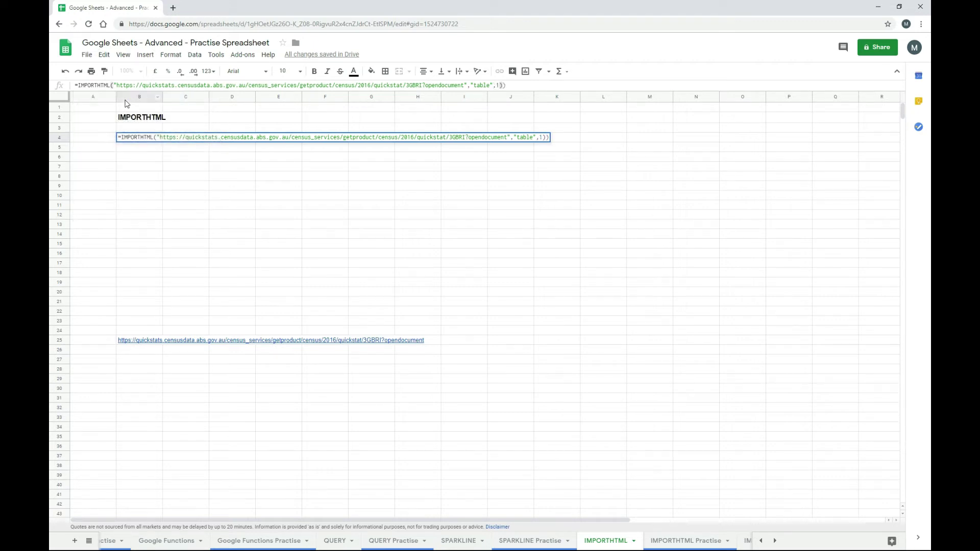
key(BackSpace)
key(Return)
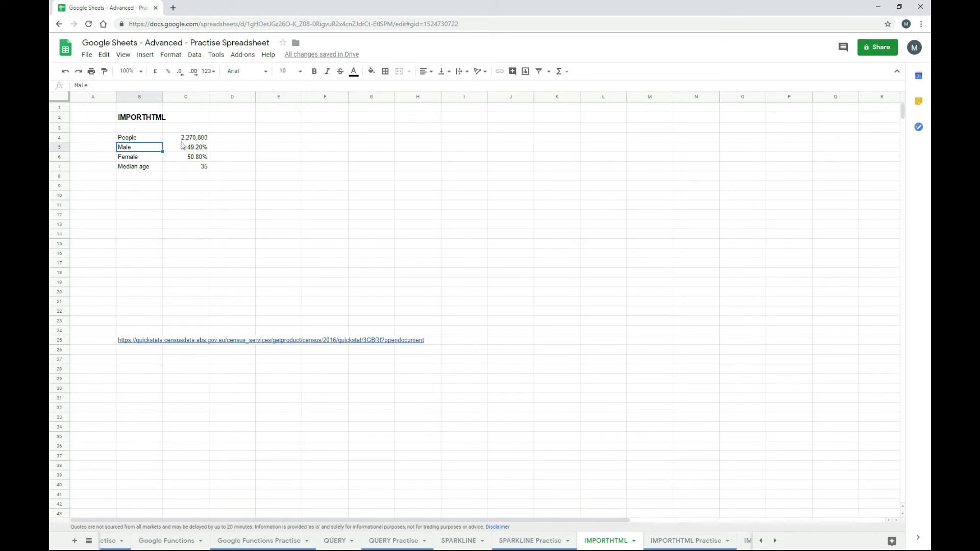
- Open B25's Greater Brisbane 2016 census link in a new tab, then return to Sheets
click(149, 342)
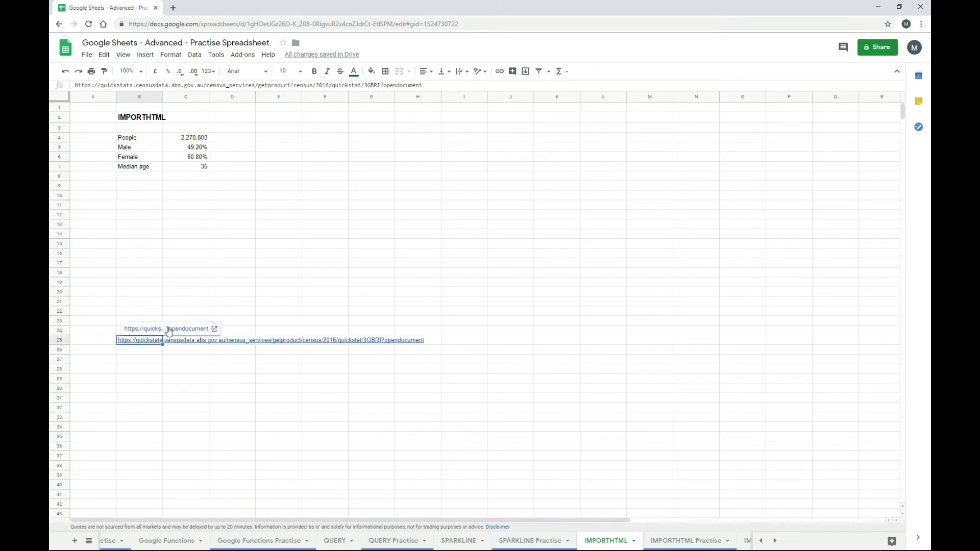
click(171, 330)
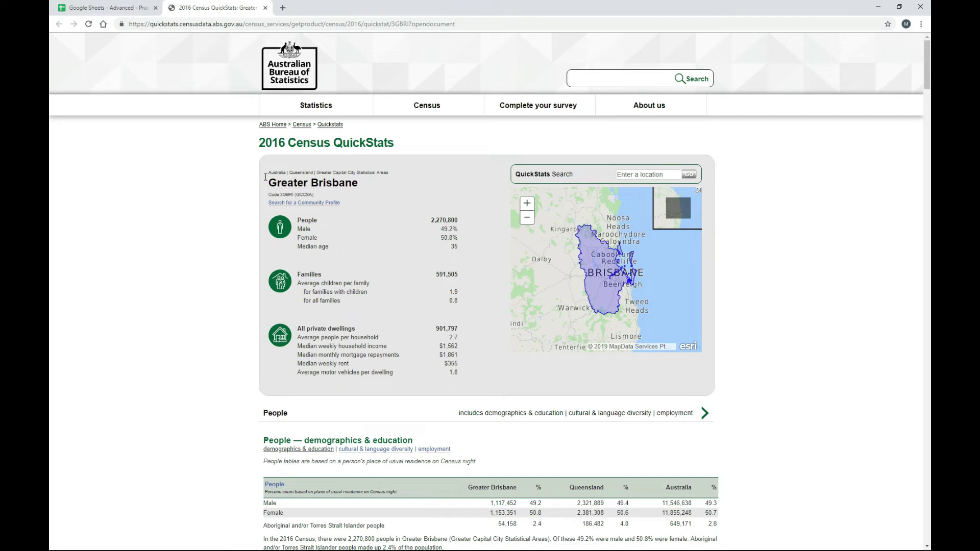
click(113, 7)
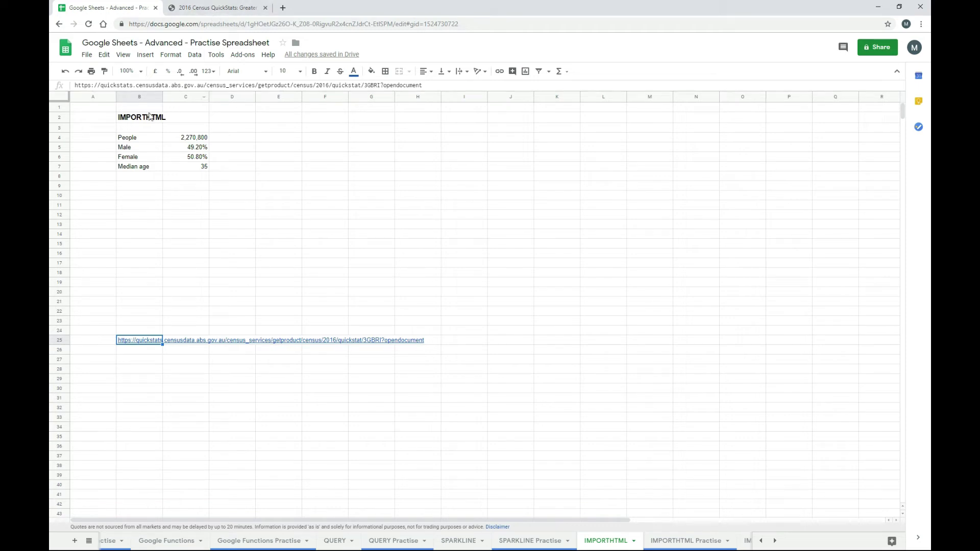
- Change B4's table index from 1 to 2, importing Families 591,505 and per-family child averages
click(139, 138)
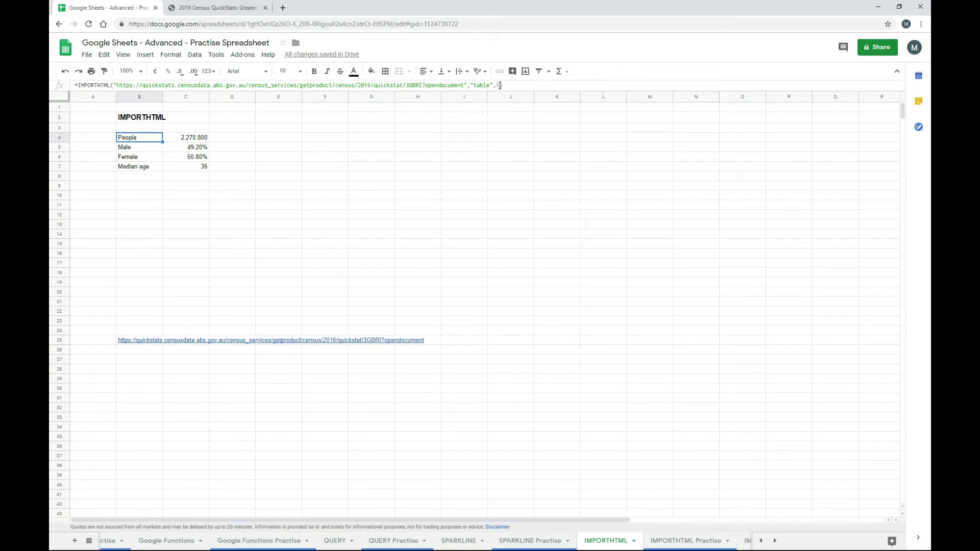
click(499, 85)
double_click(499, 85)
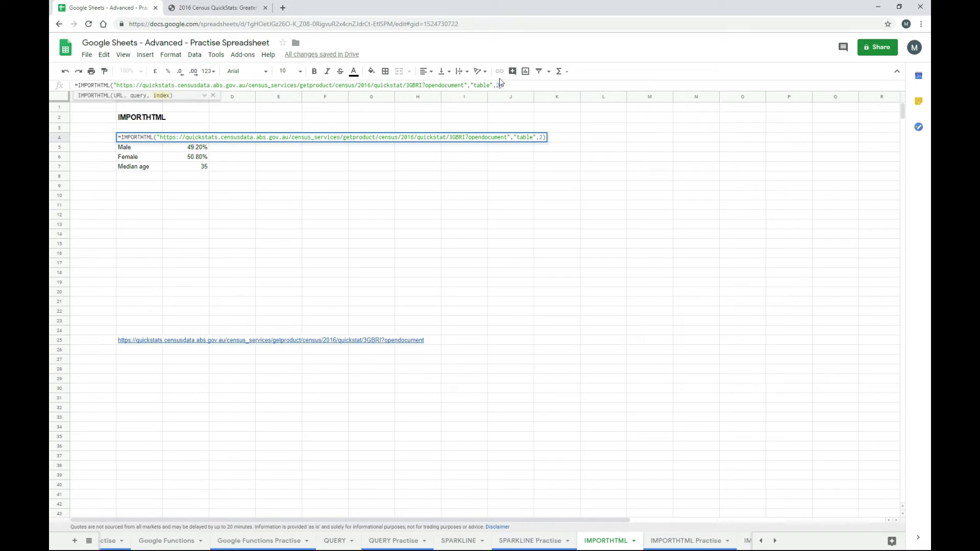
key(Return)
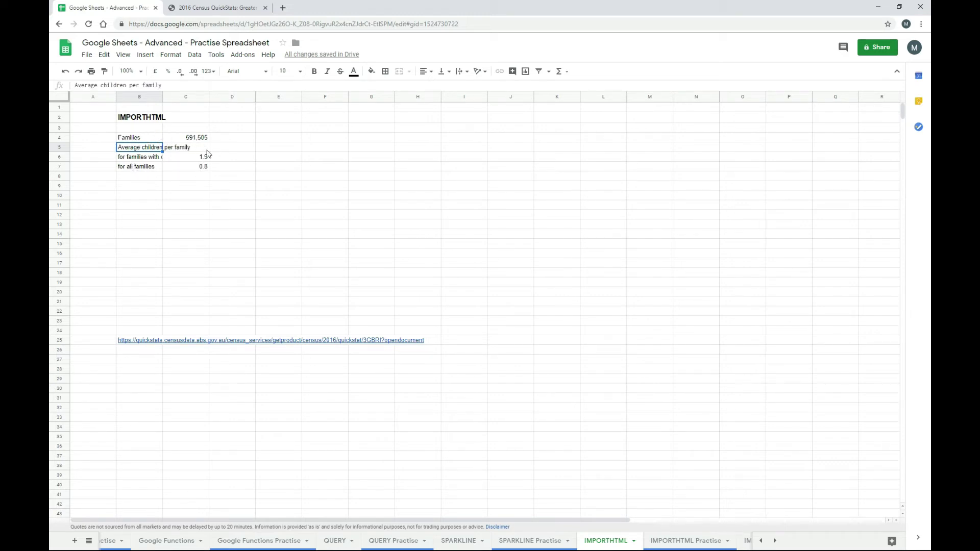
- Compare the imported table 2 figures against the census QuickStats page
click(226, 8)
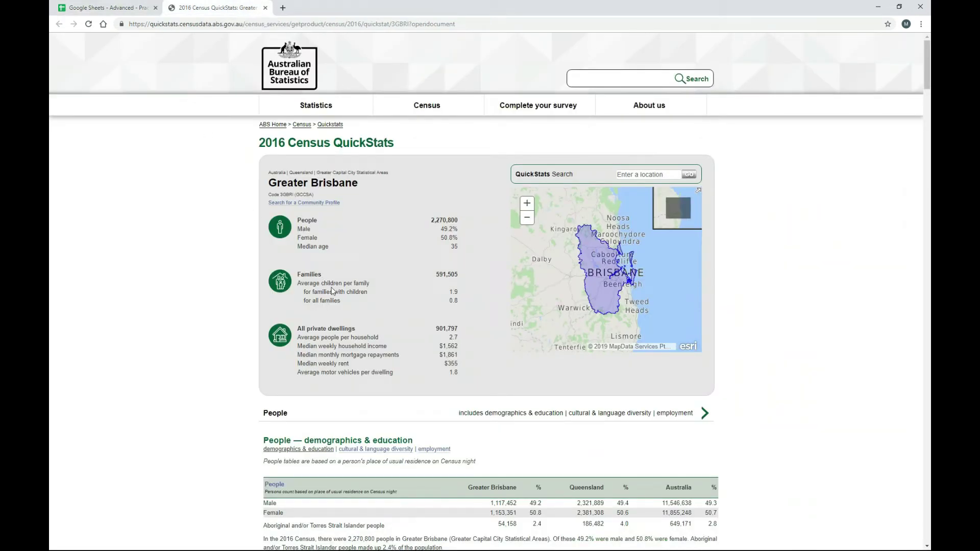
click(118, 9)
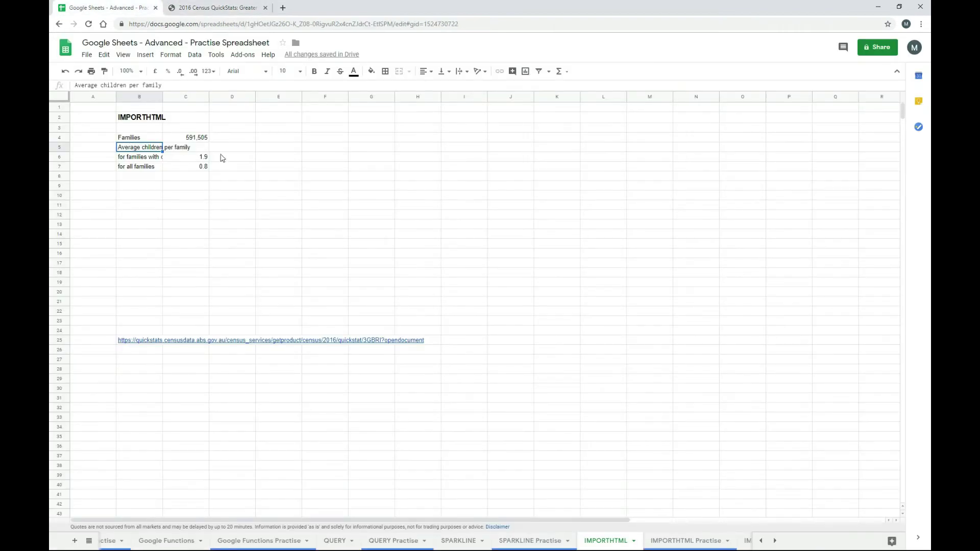
click(151, 141)
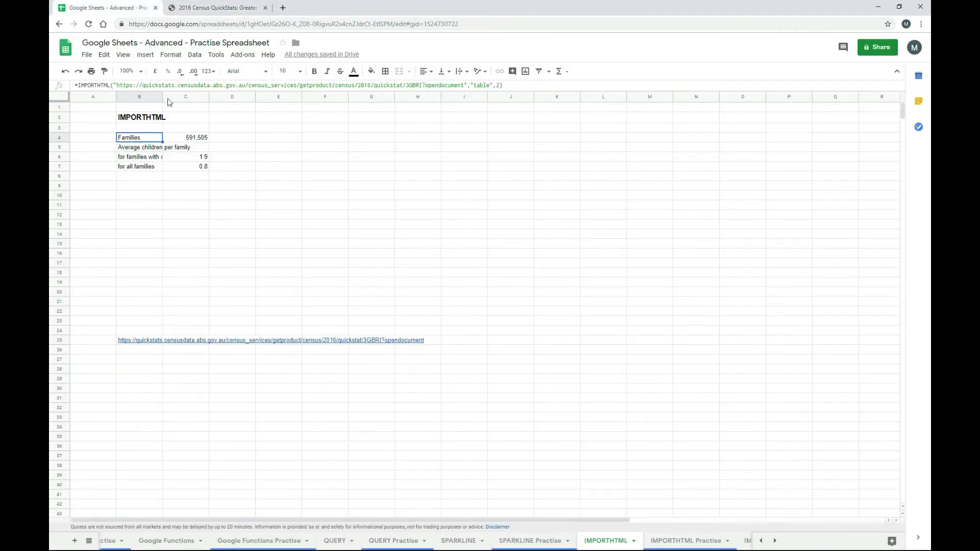
click(493, 85)
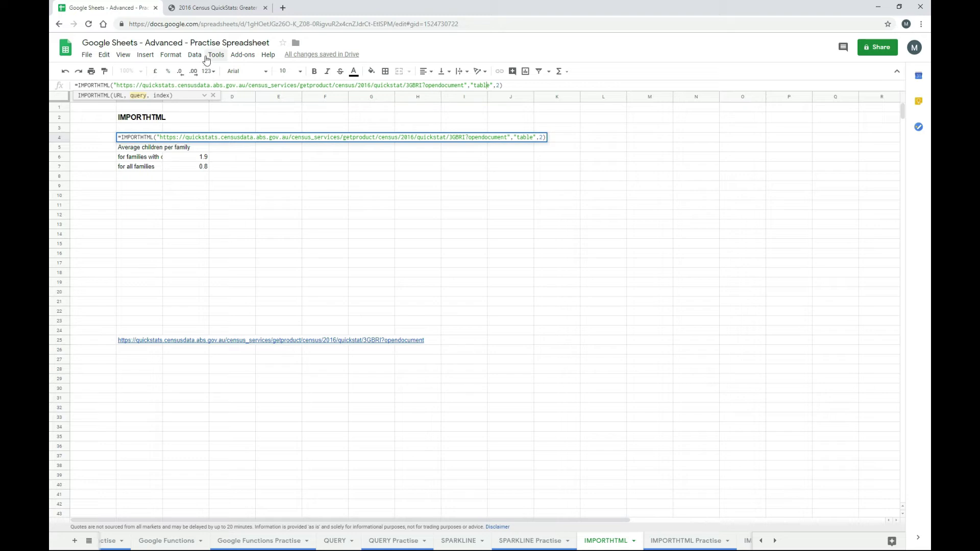
key(Escape)
click(225, 9)
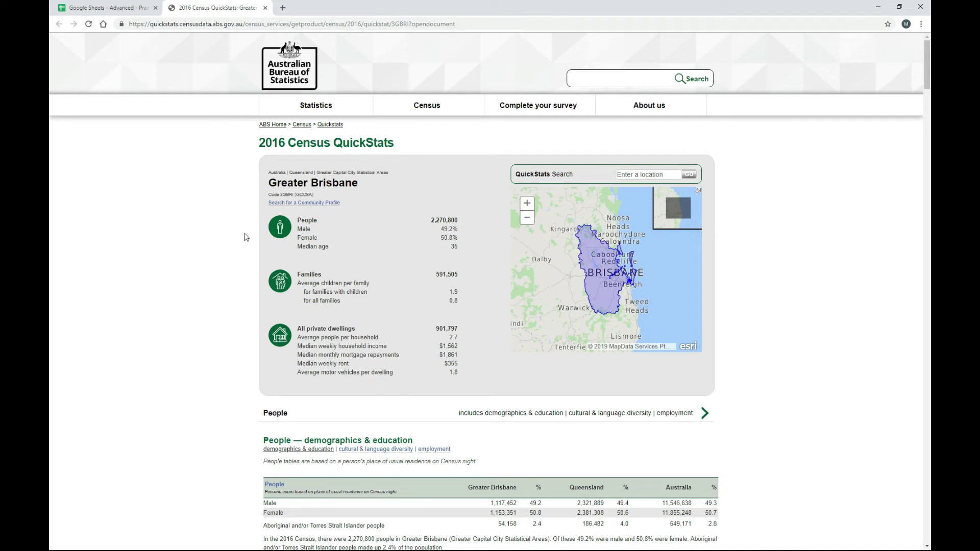
click(128, 5)
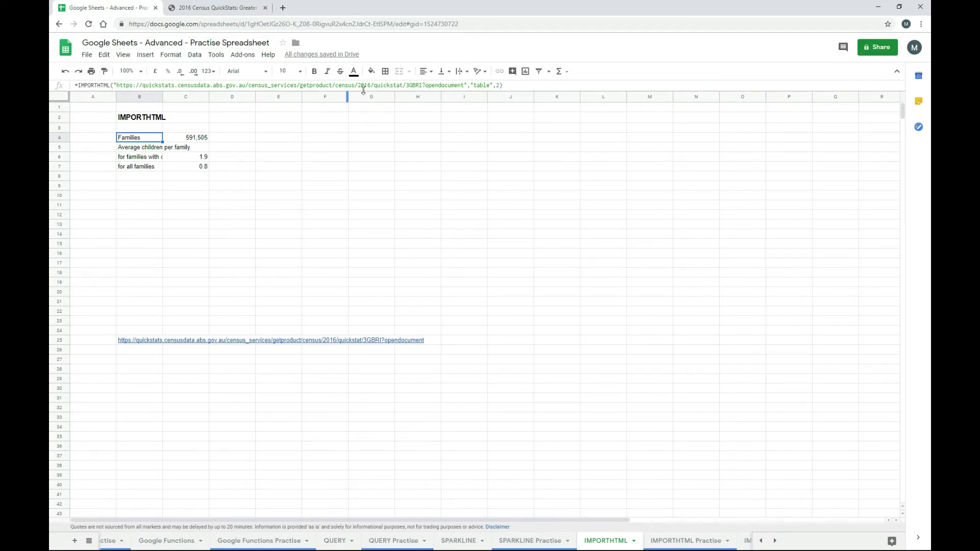
click(363, 85)
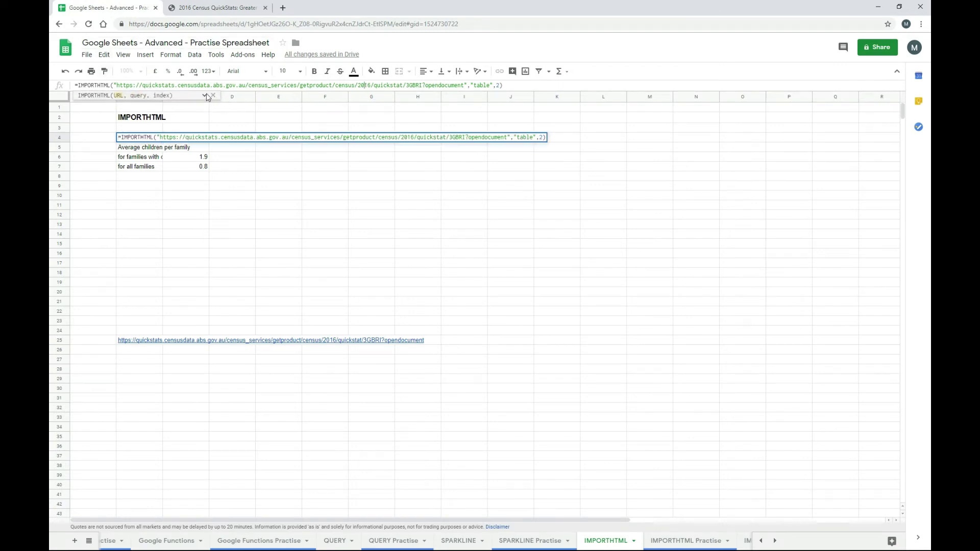
click(204, 95)
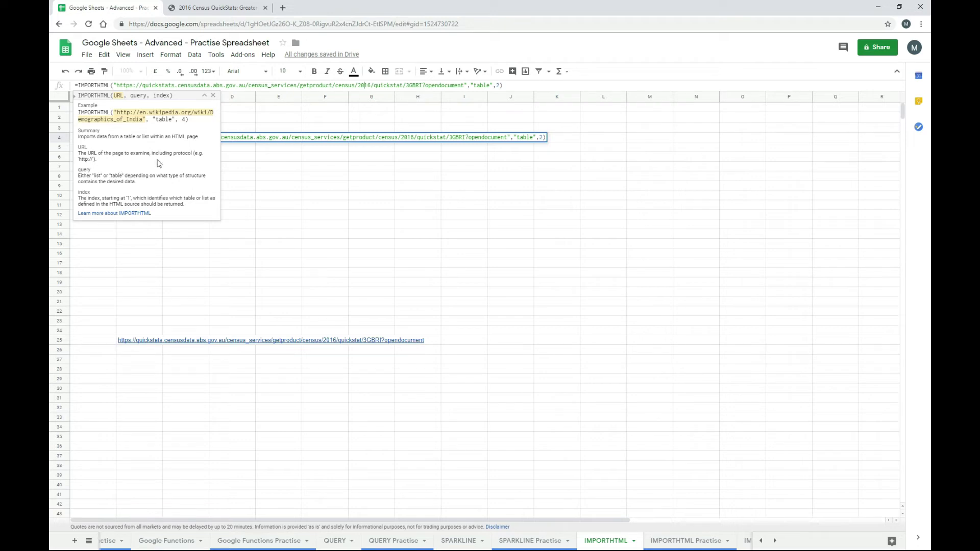
key(Escape)
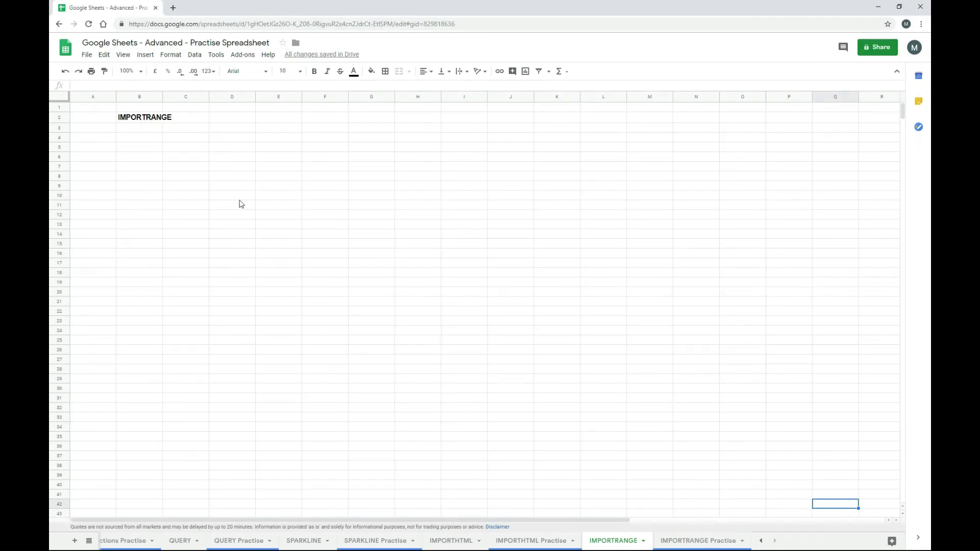
- Enter an argument-less =IMPORTRANGE() in B4 of the IMPORTRANGE sheet
click(154, 142)
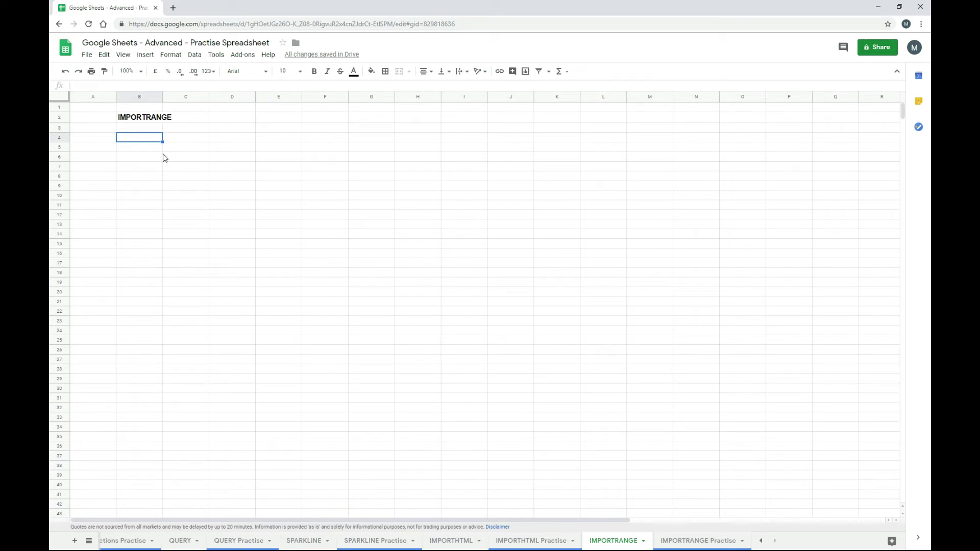
text(=import)
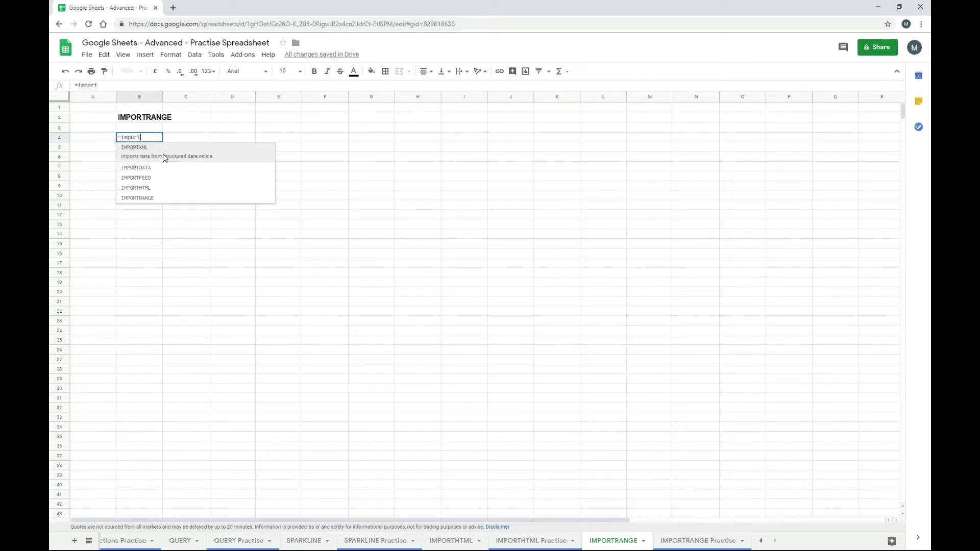
key(Down)
key(Down)
key(Down)
key(Tab)
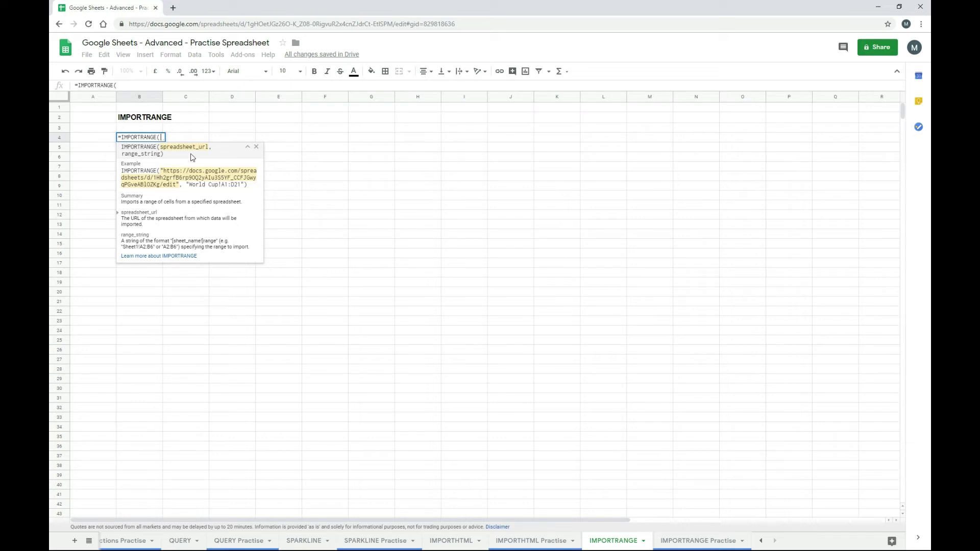
key(Return)
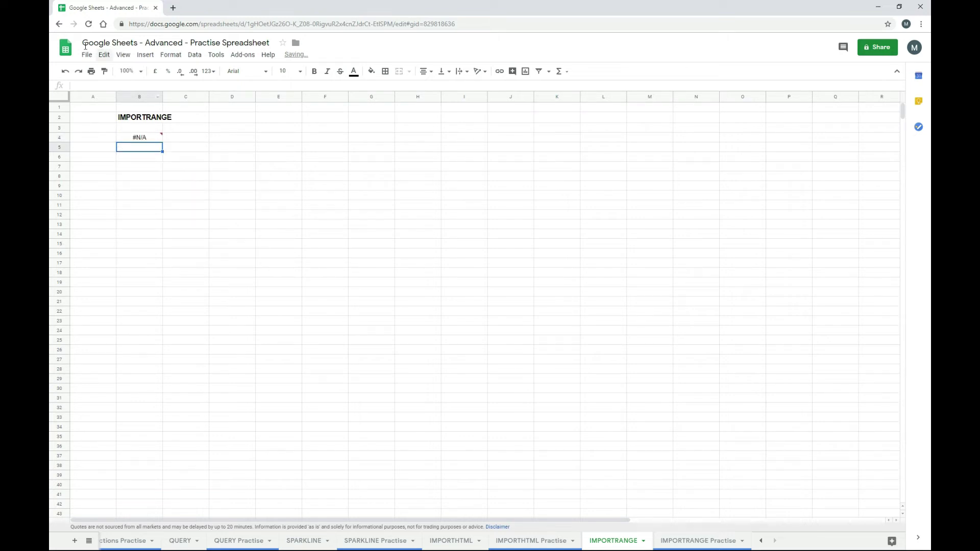
- Create a new blank spreadsheet from File > New
click(87, 55)
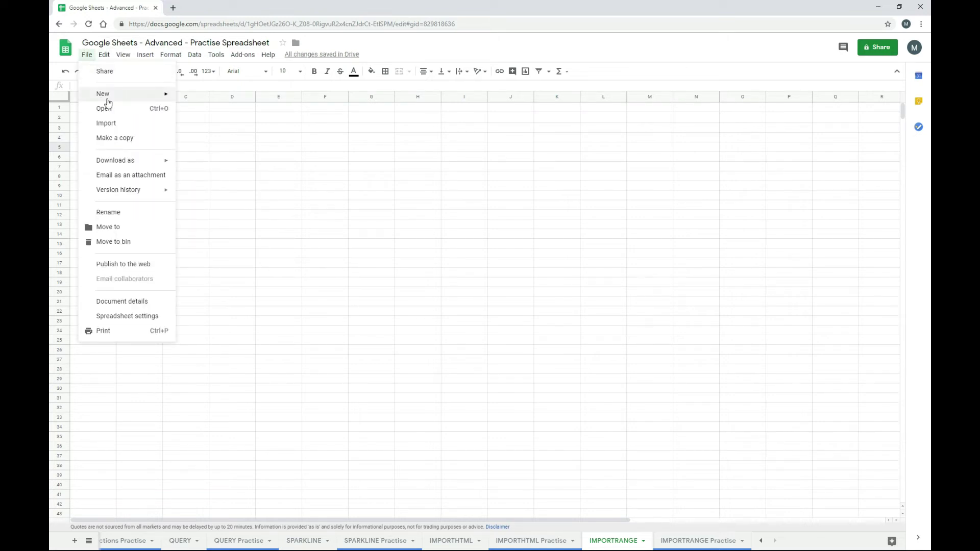
mouse_move(110, 96)
click(205, 113)
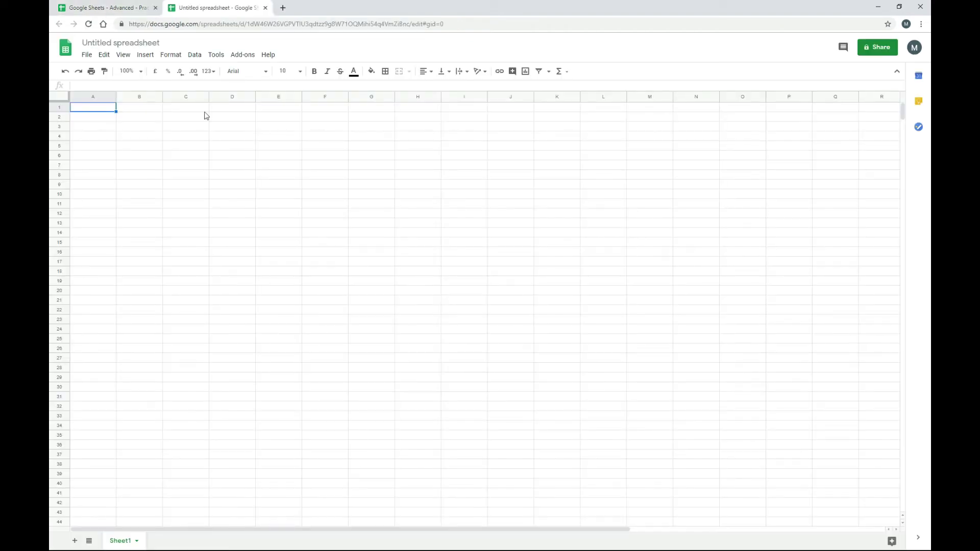
- Fill B2:D3 of the new spreadsheet with 1, 2, 3 and 4, 5, 6, then return to the practice file
click(147, 120)
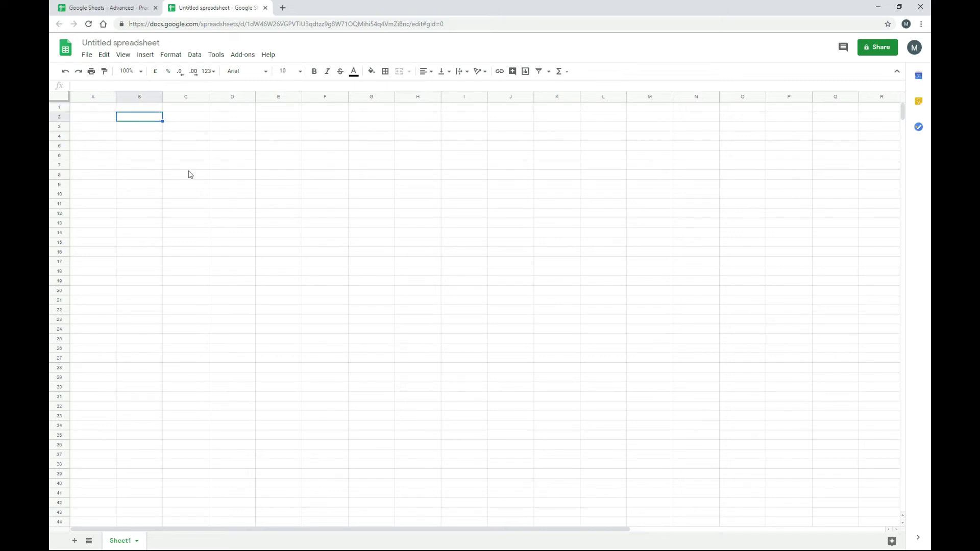
text(1)
key(Tab)
text(2)
key(Tab)
text(3)
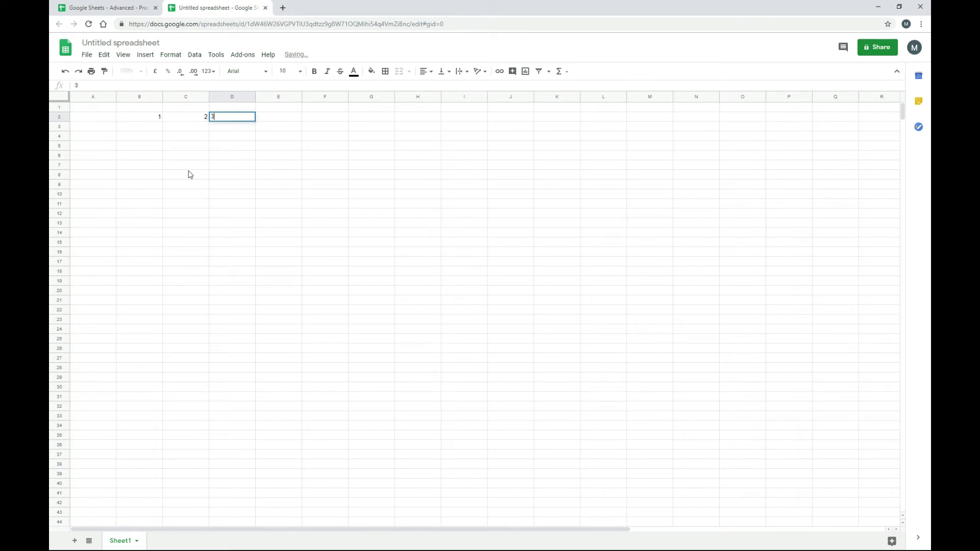
key(Return)
text(4)
key(Tab)
text(5)
key(Tab)
text(6)
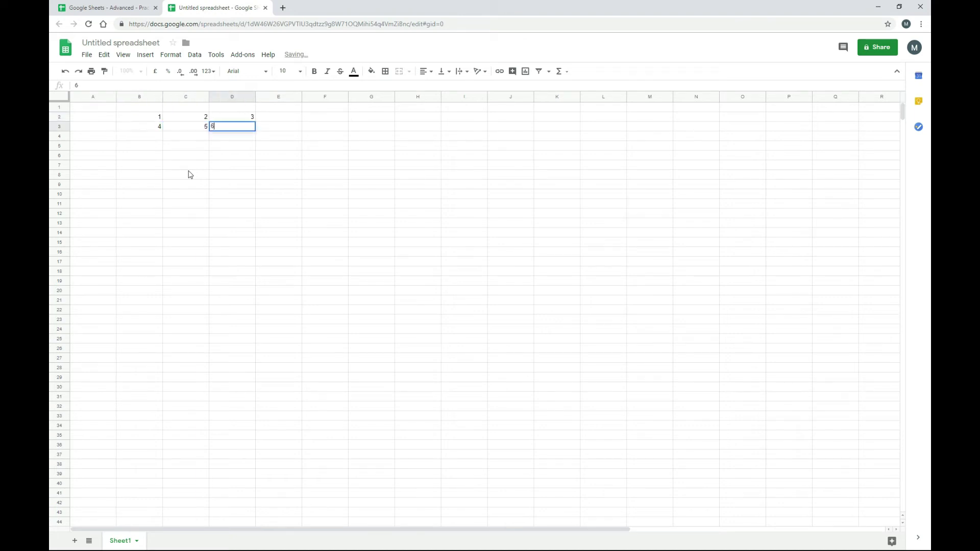
key(Return)
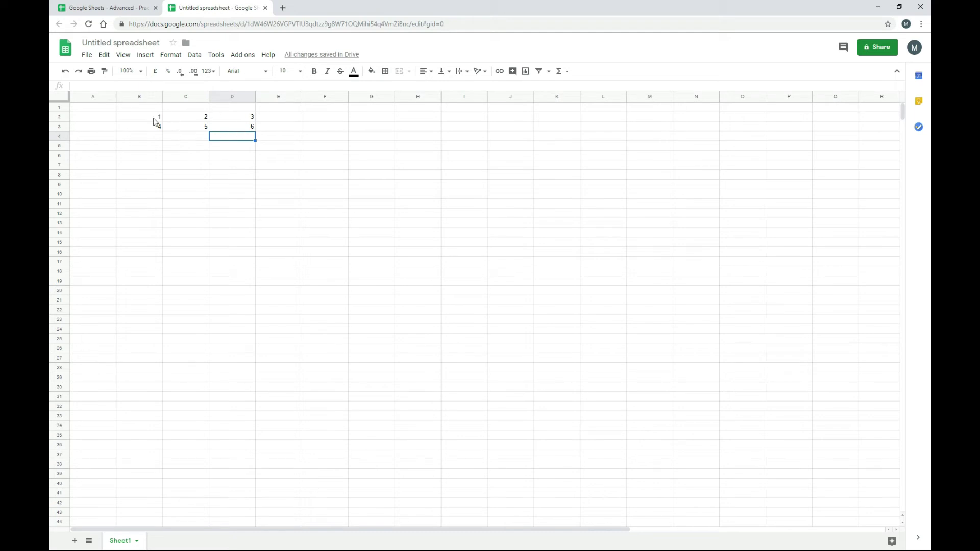
click(144, 14)
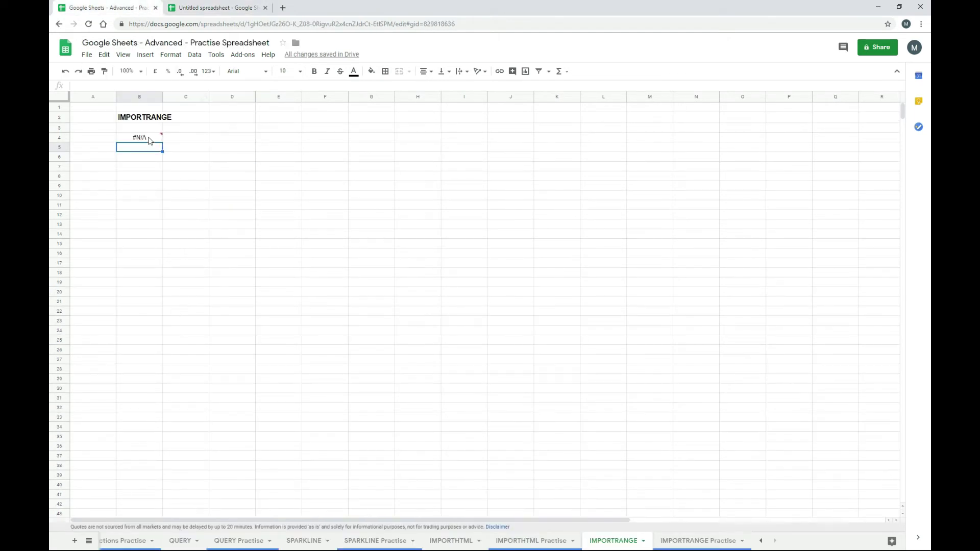
- Copy the untitled spreadsheet's ID from its address and paste it into B4's IMPORTRANGE formula
click(150, 139)
click(125, 85)
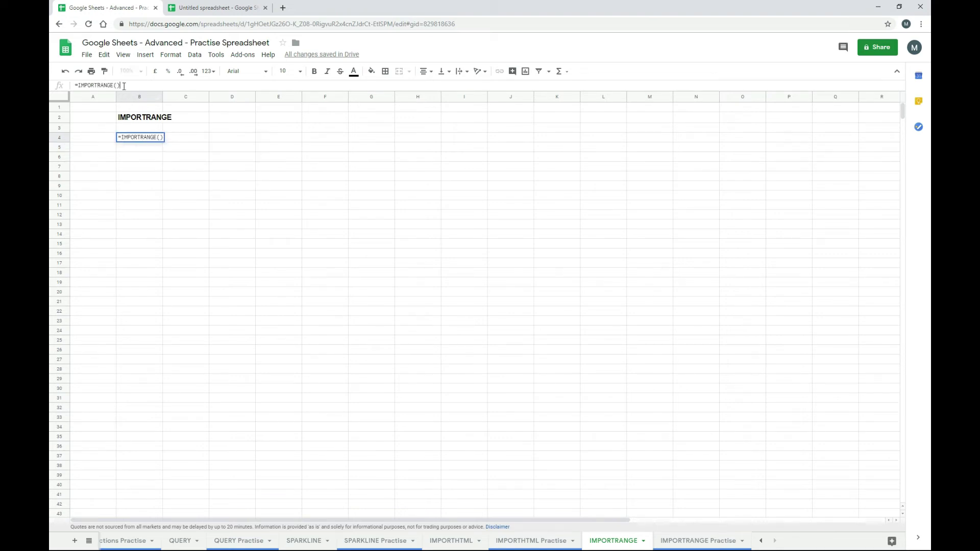
click(117, 85)
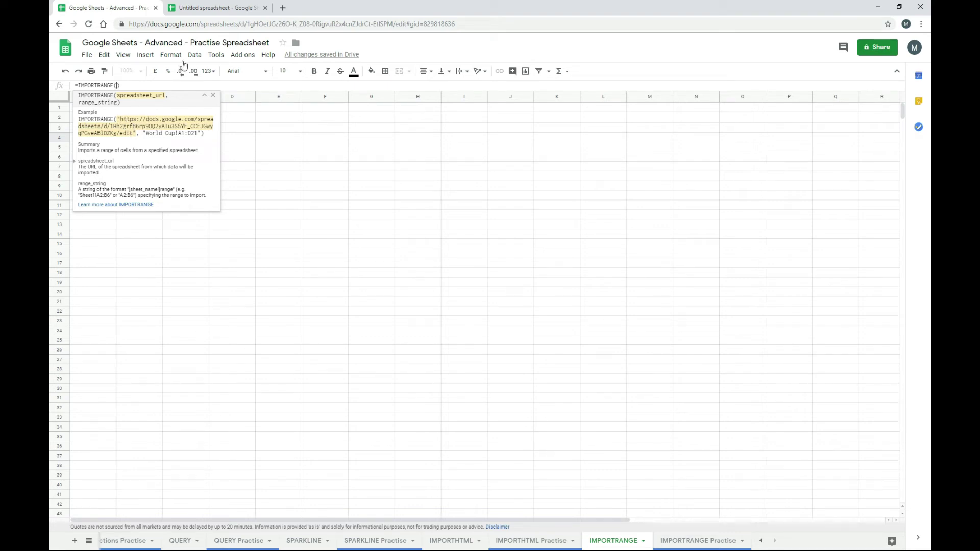
click(219, 9)
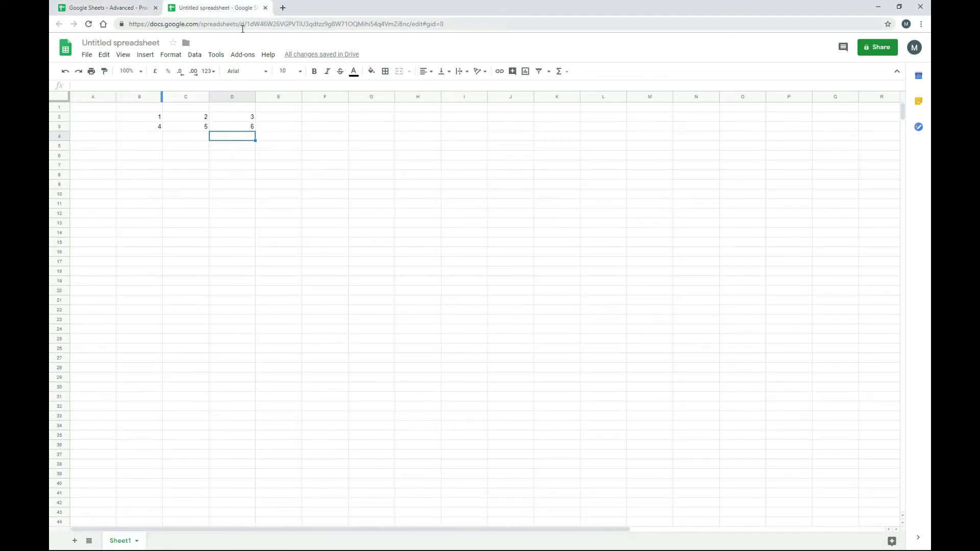
click(247, 25)
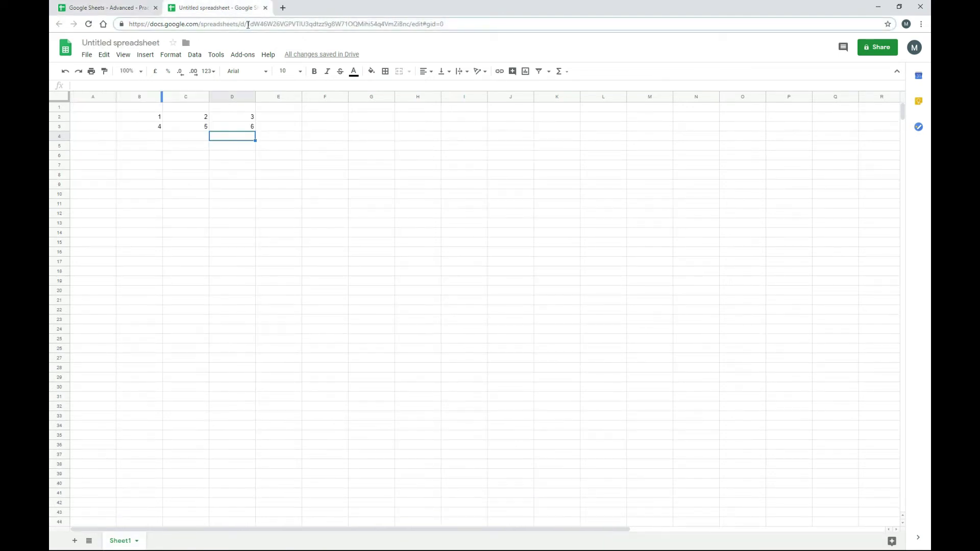
drag(248, 25, 409, 26)
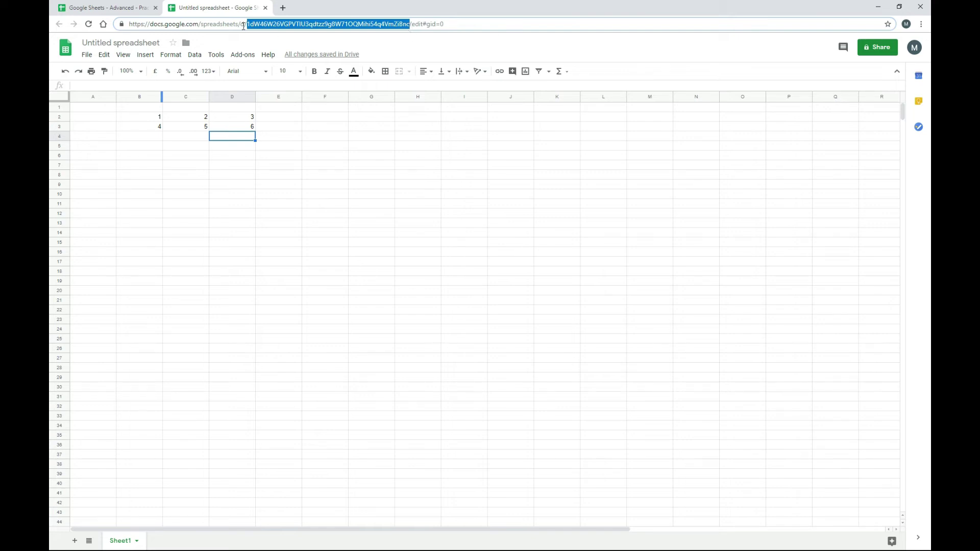
click(138, 12)
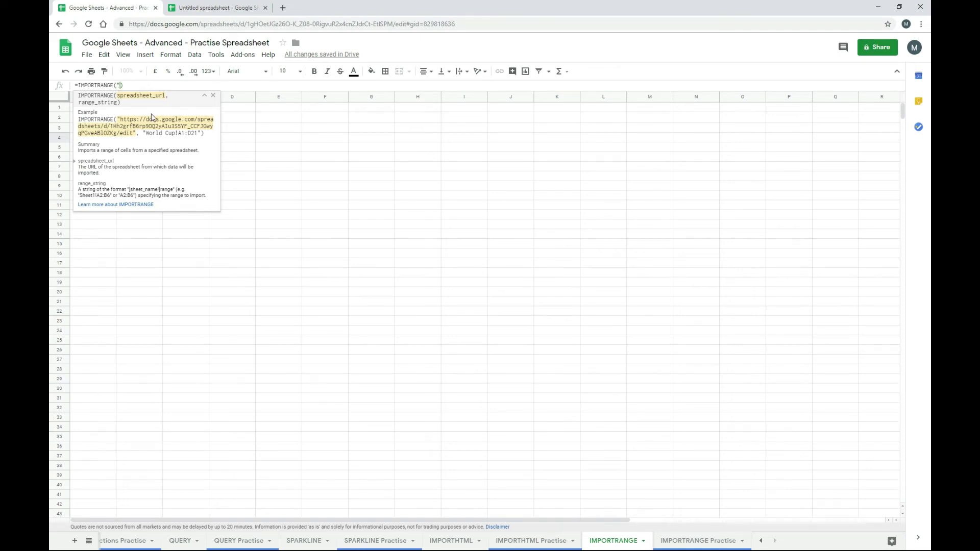
- Add the range "b2:d3" as the second argument and enter the formula
text(")
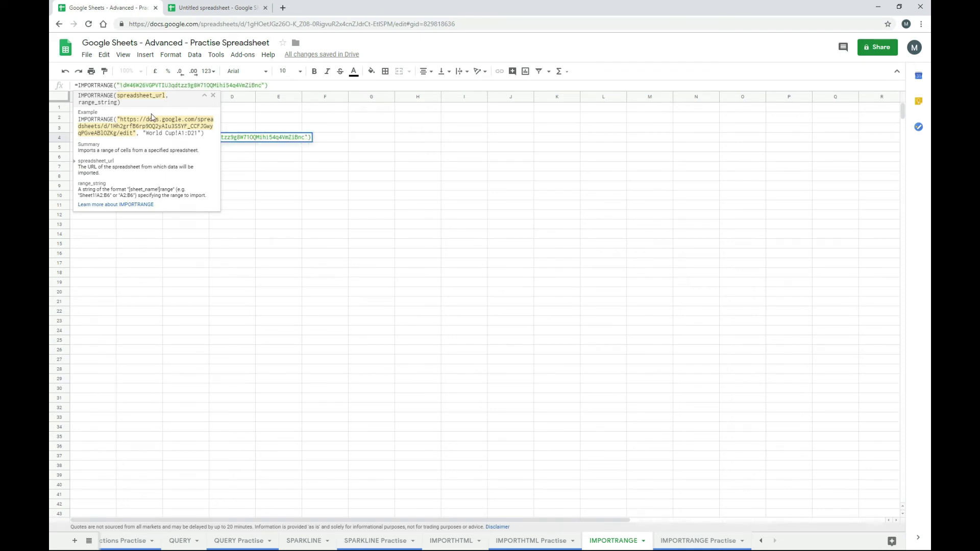
text(,)
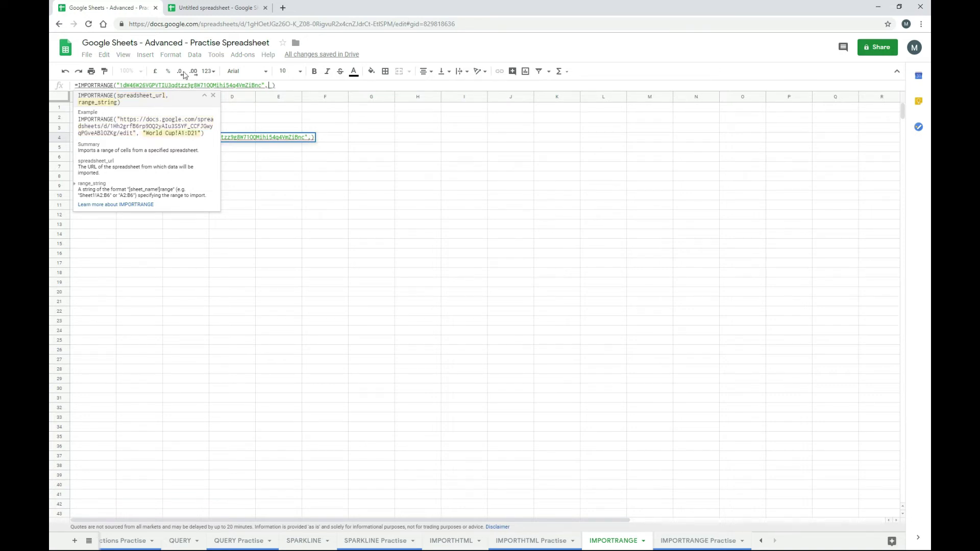
click(272, 85)
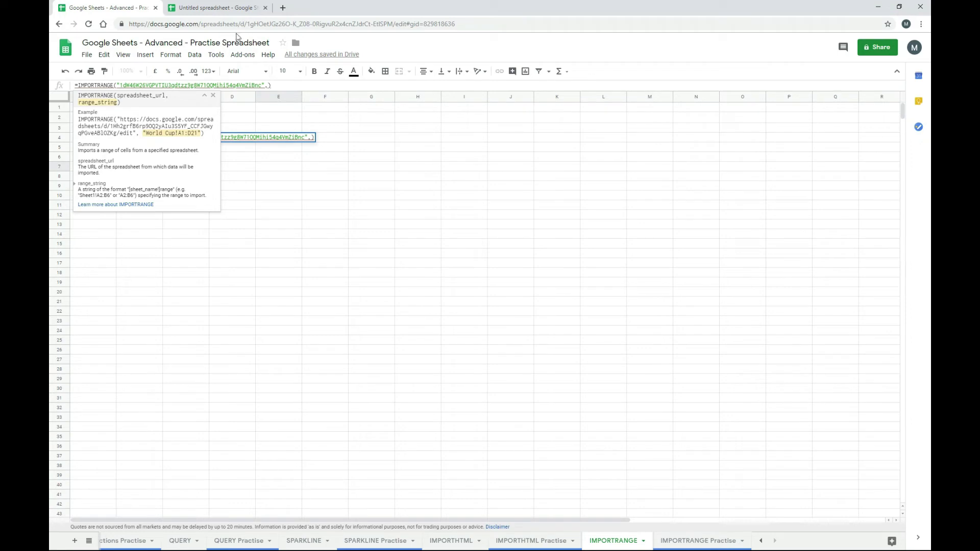
click(205, 9)
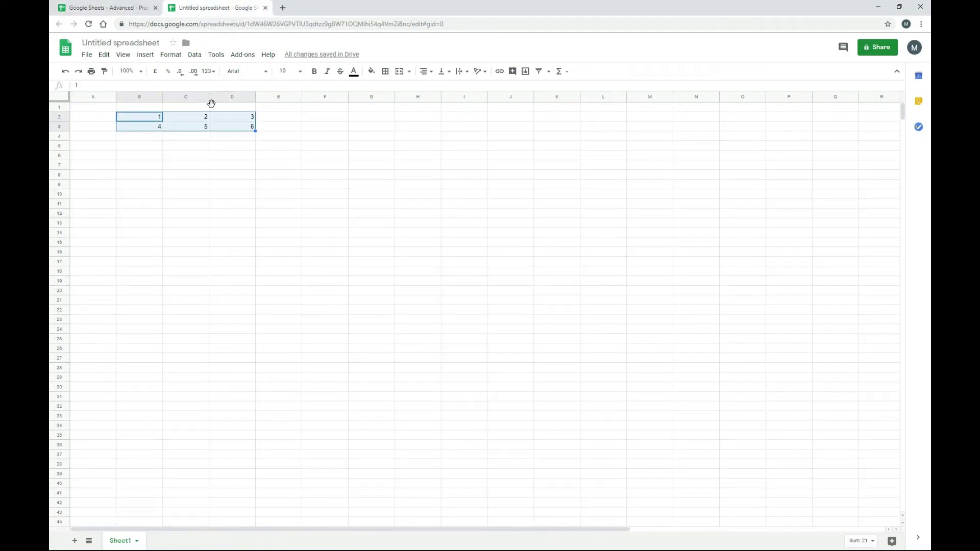
click(153, 147)
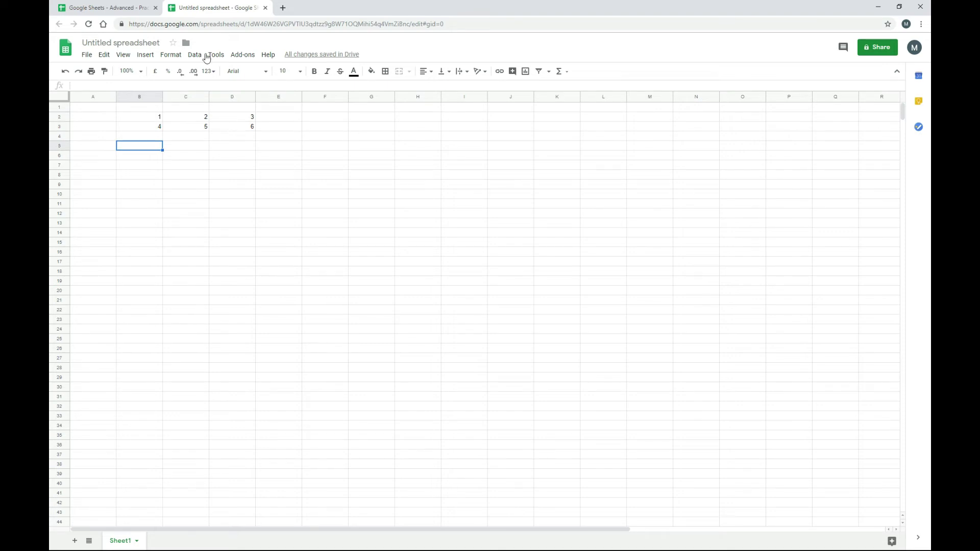
click(120, 7)
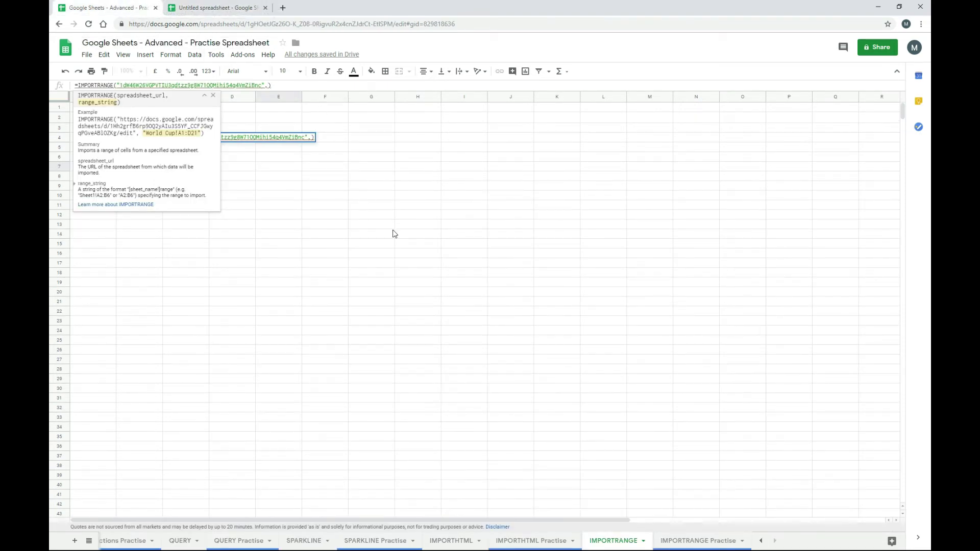
text("b2:d3)
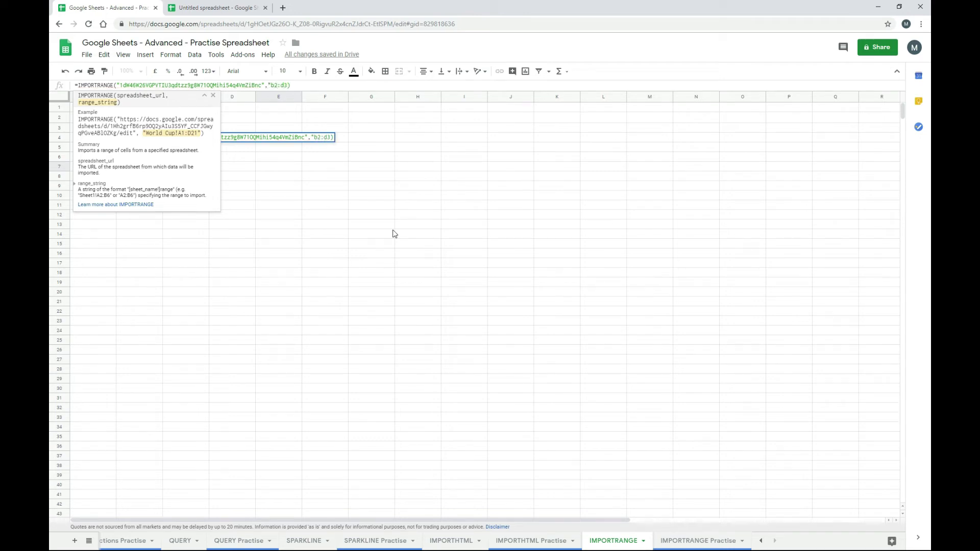
text("))
key(Return)
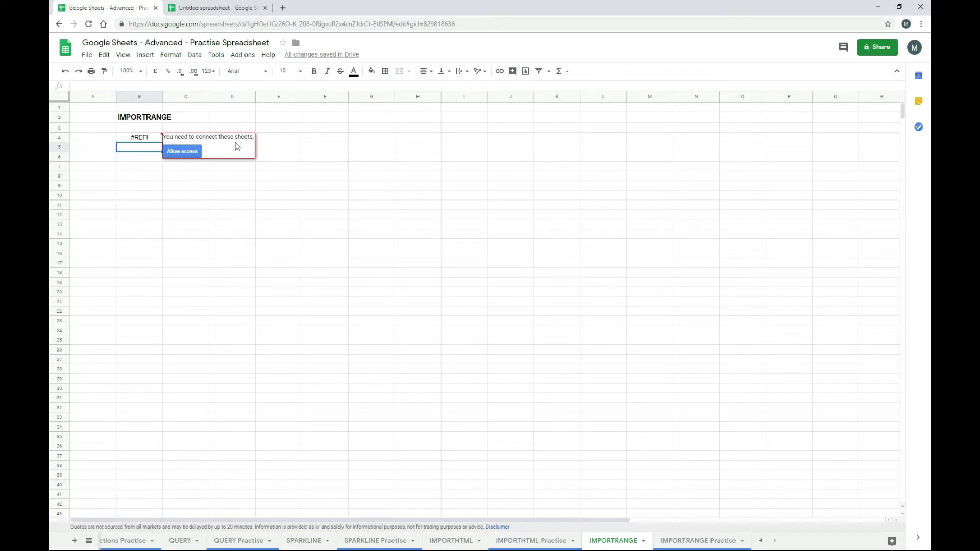
- Allow access so B4:D5 imports 1, 2, 3 and 4, 5, 6 from the source
click(185, 152)
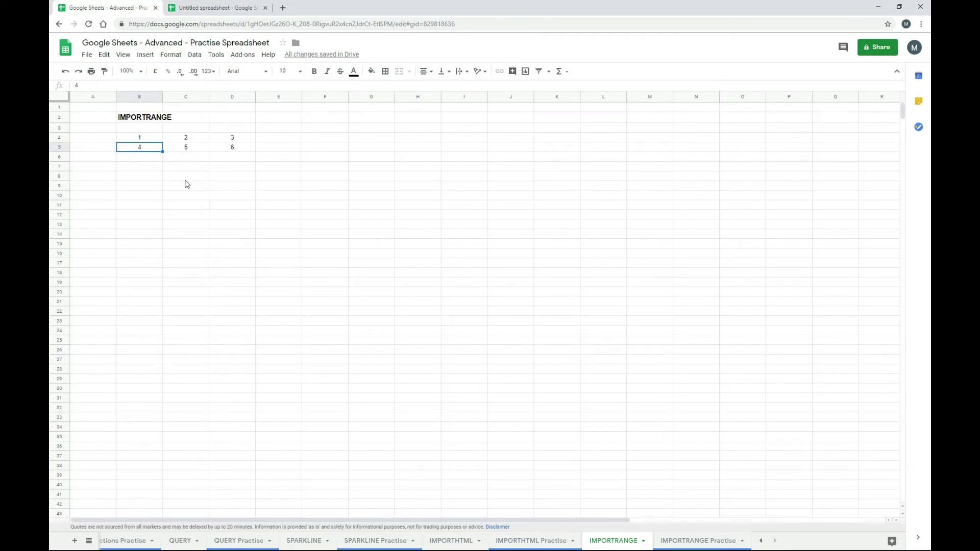
click(261, 179)
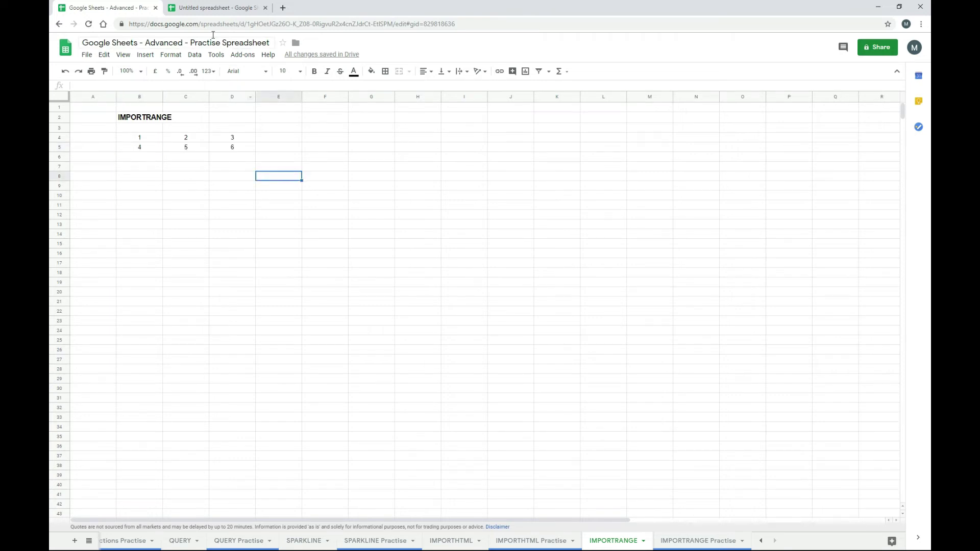
click(209, 9)
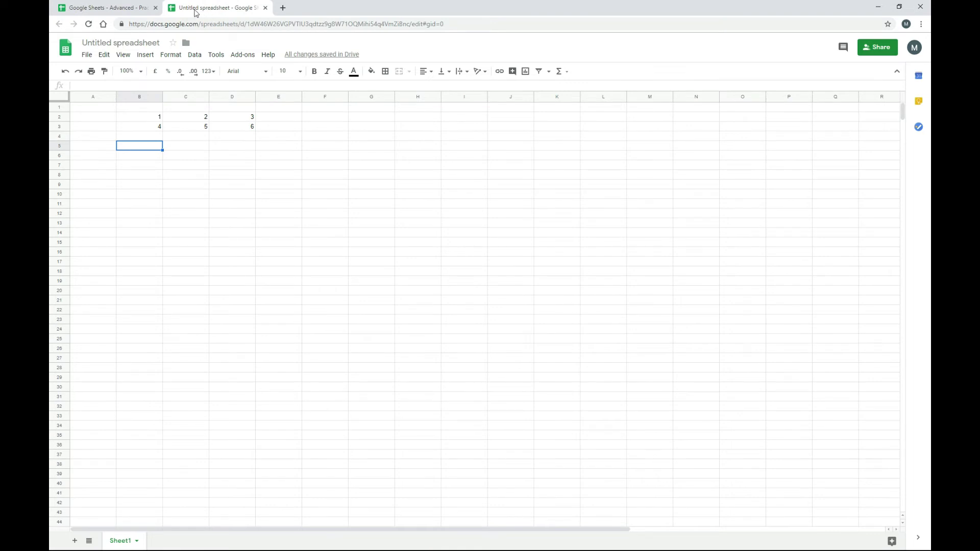
click(134, 9)
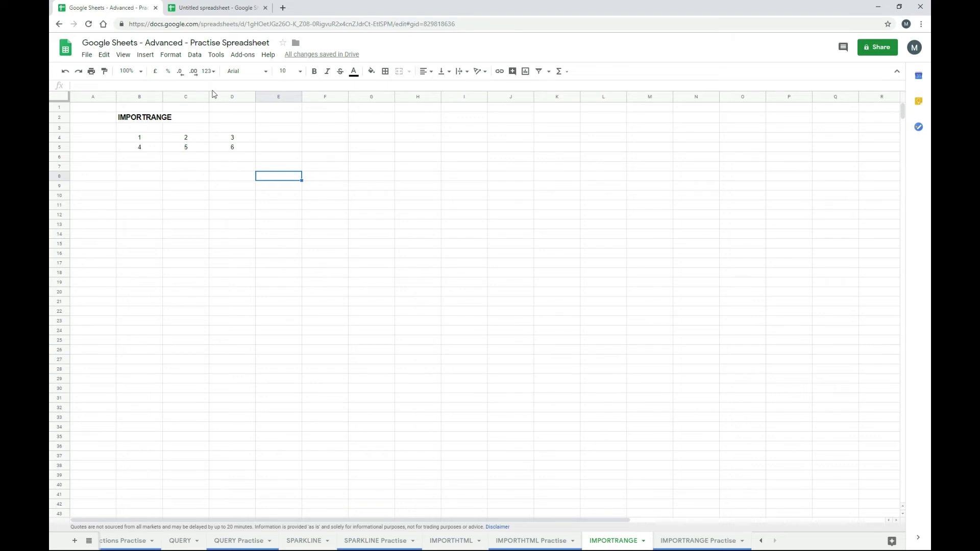
- Change the source's B3:D3 to 7, 8, 9 and check the import updates to match
click(213, 9)
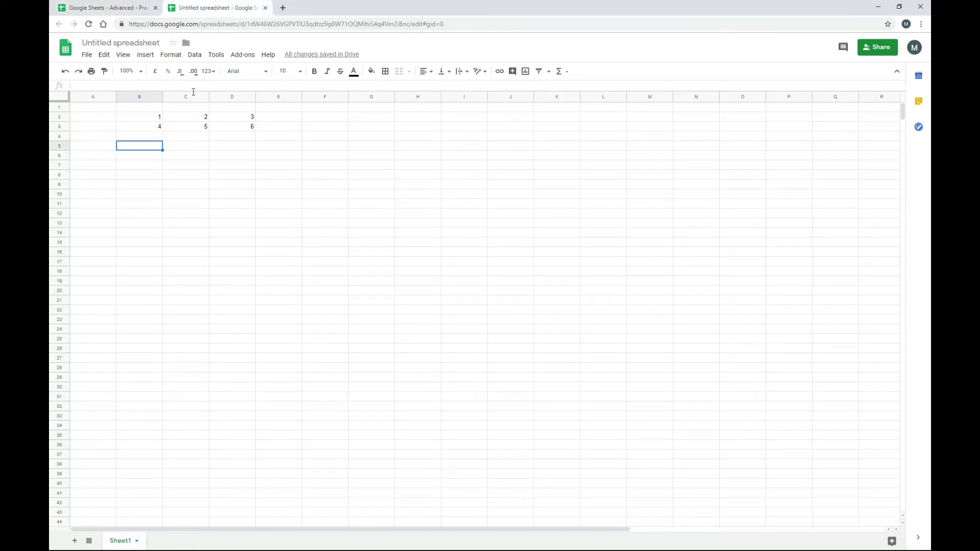
click(154, 126)
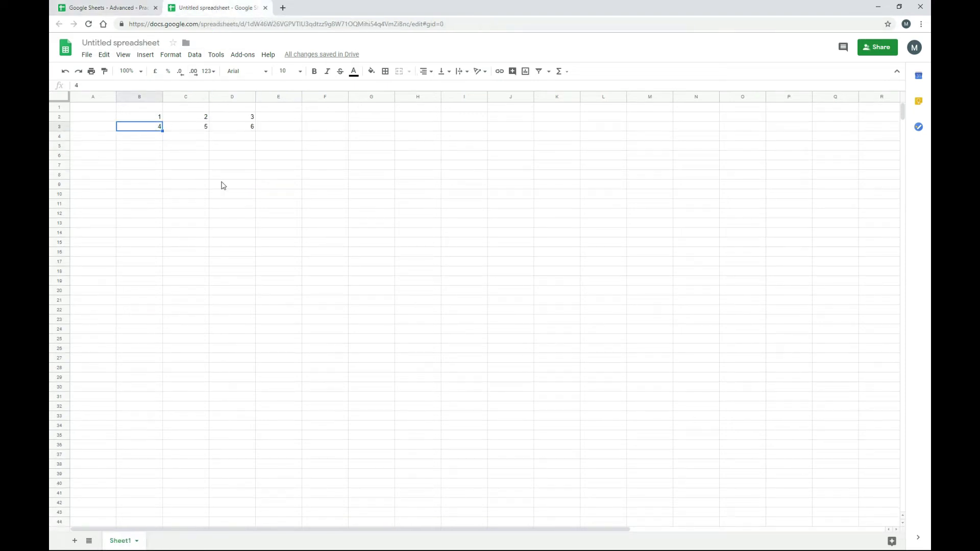
text(7)
key(Tab)
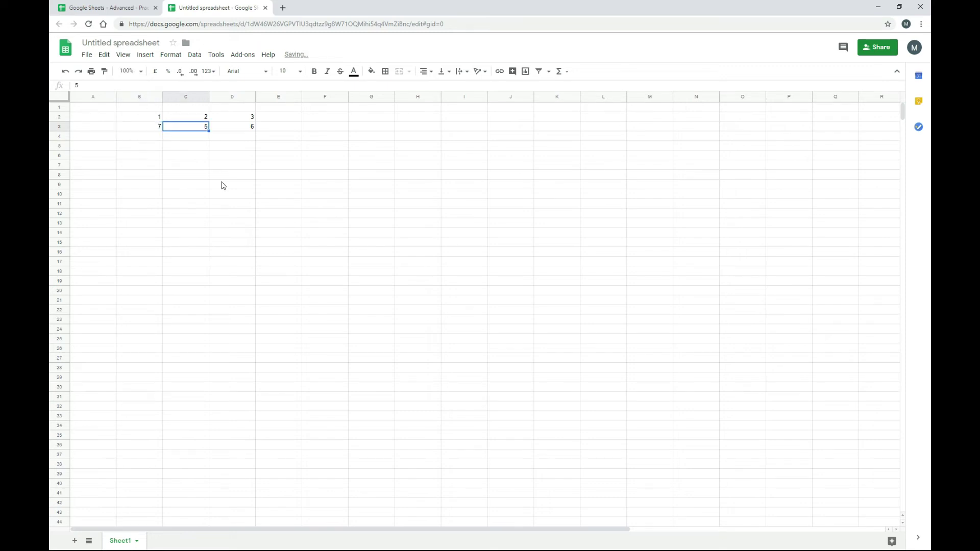
text(8)
key(Tab)
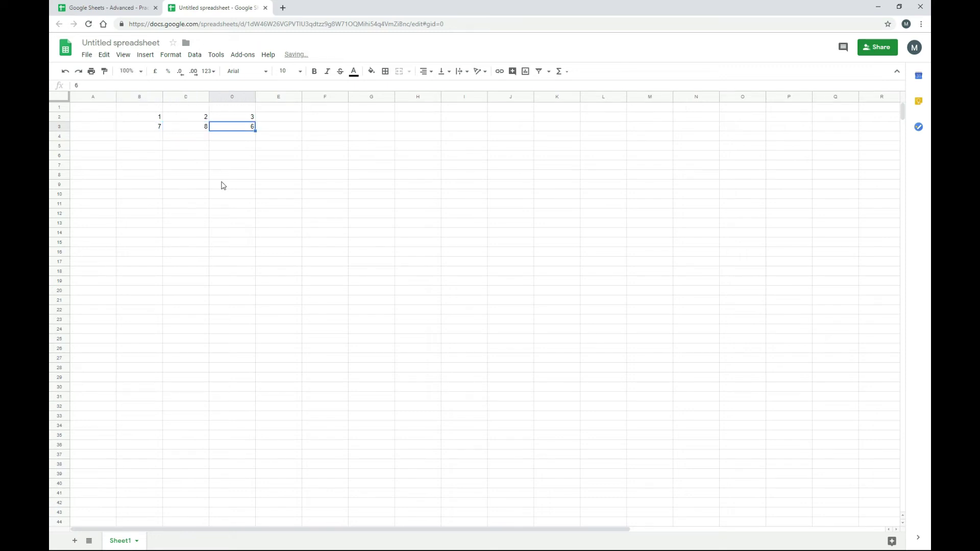
text(9)
key(Tab)
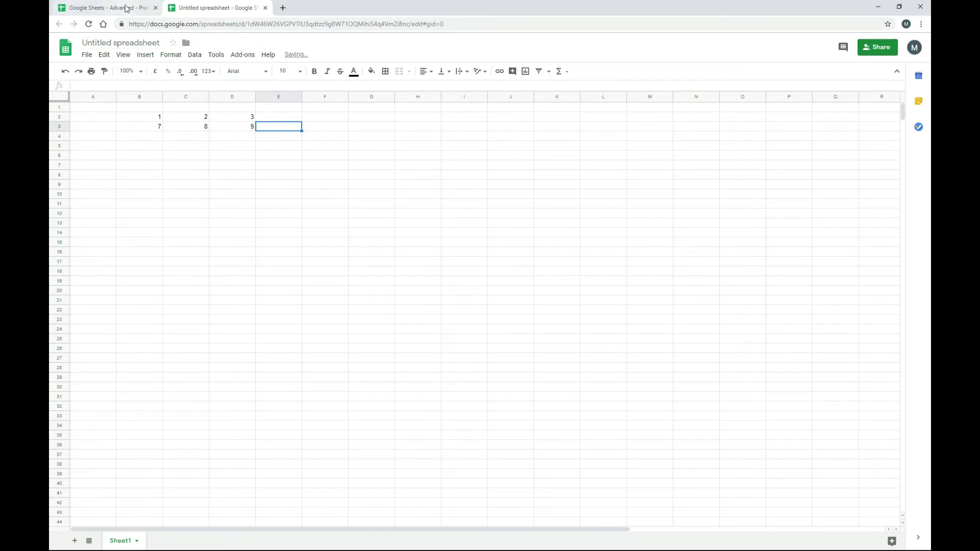
click(128, 8)
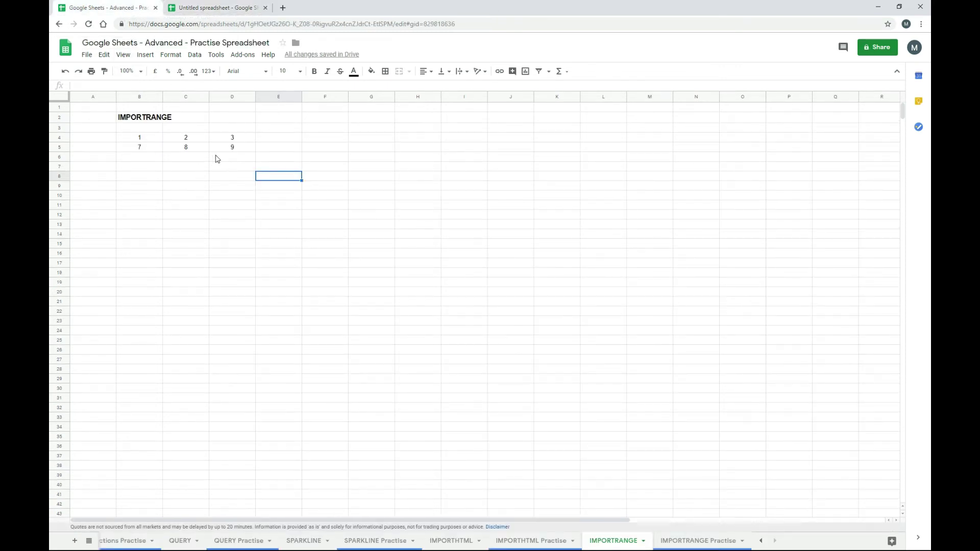
click(155, 142)
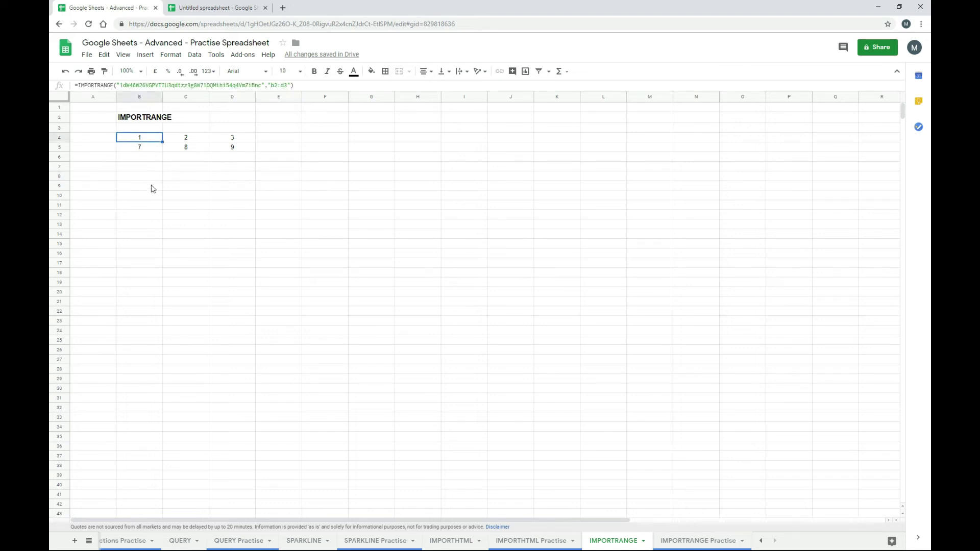
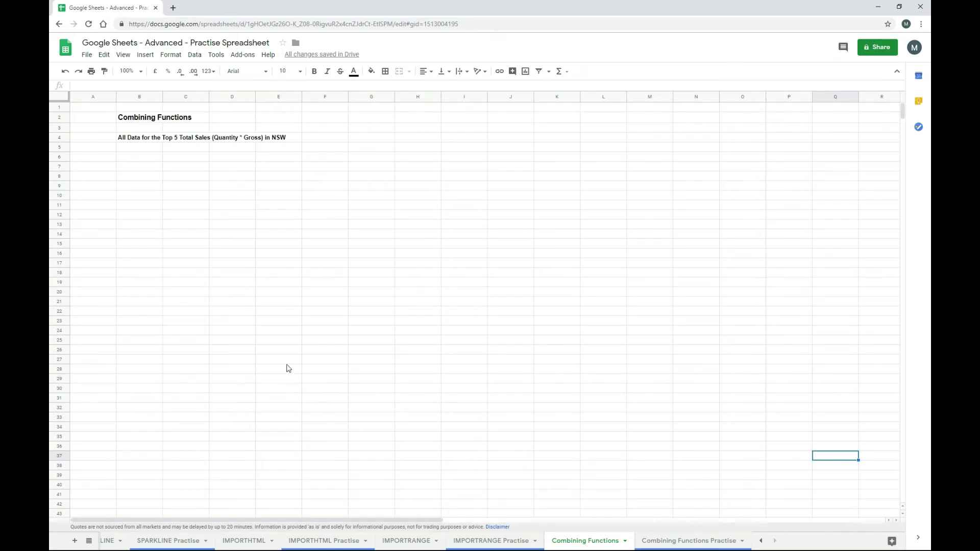
- In B6, start an ARRAYFORMULA multiplying Quantity F48:F83 by Gross G48:G83
scroll(289, 372, down, 5)
scroll(289, 373, down, 1)
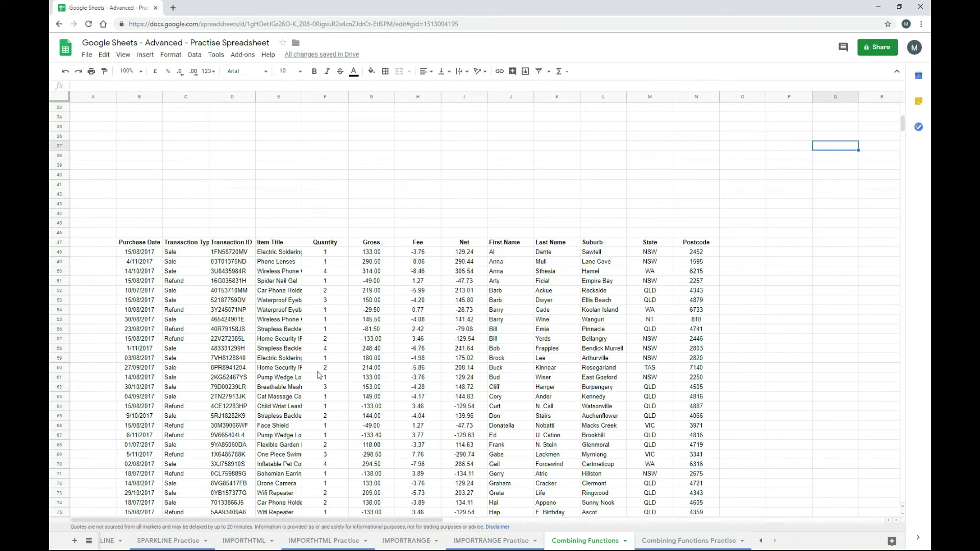
scroll(319, 376, up, 3)
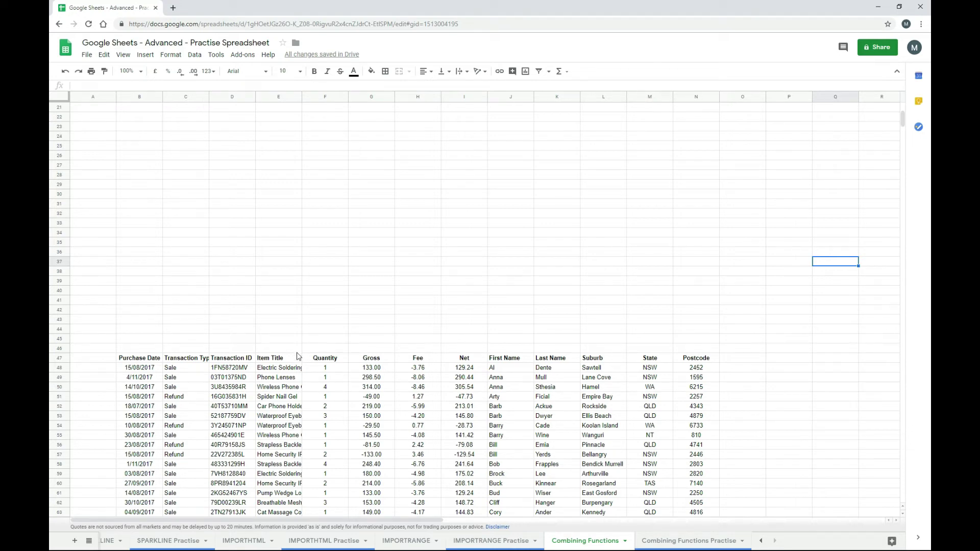
scroll(299, 362, up, 5)
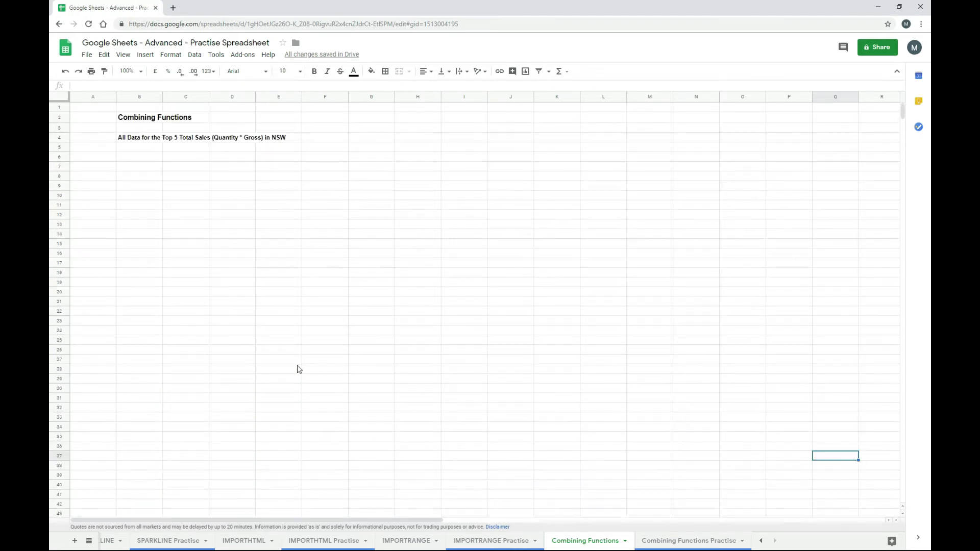
click(140, 163)
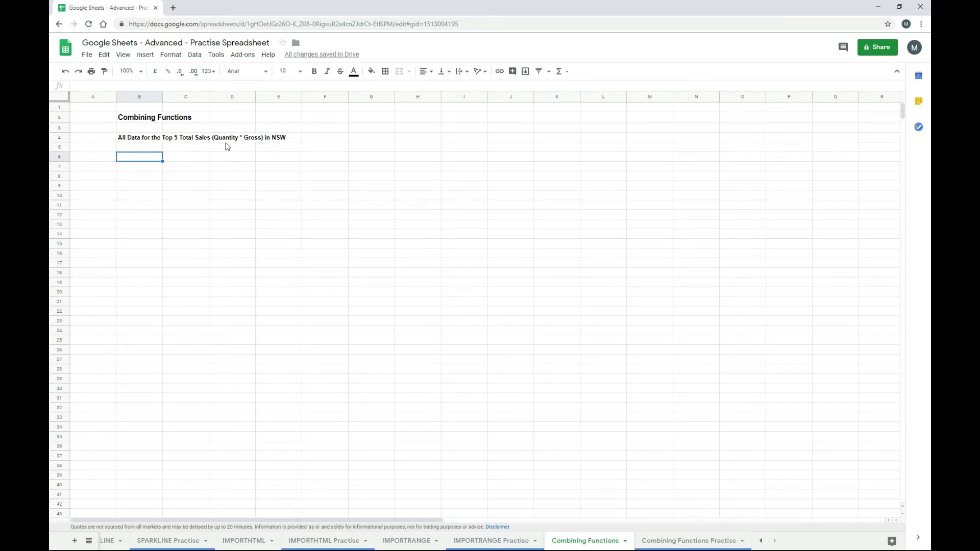
scroll(450, 347, down, 3)
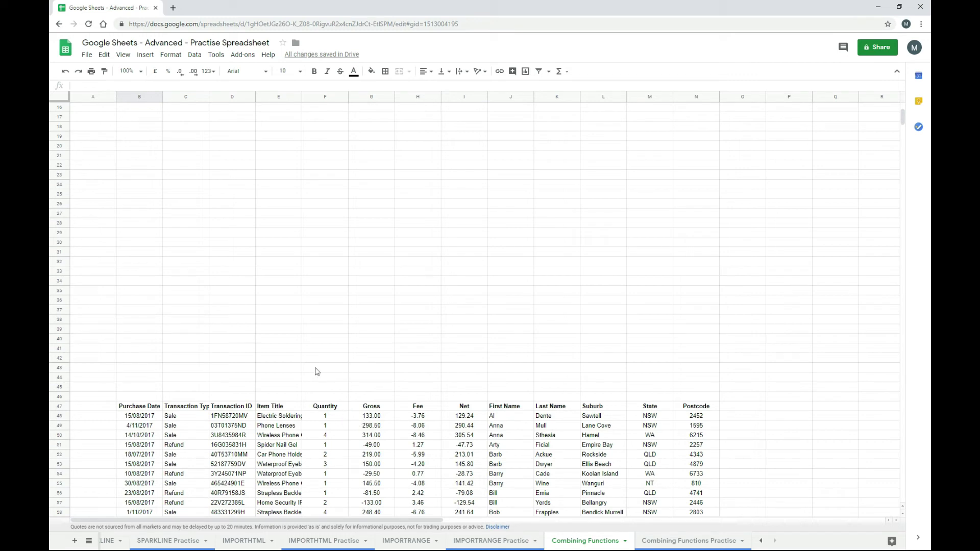
scroll(307, 366, up, 3)
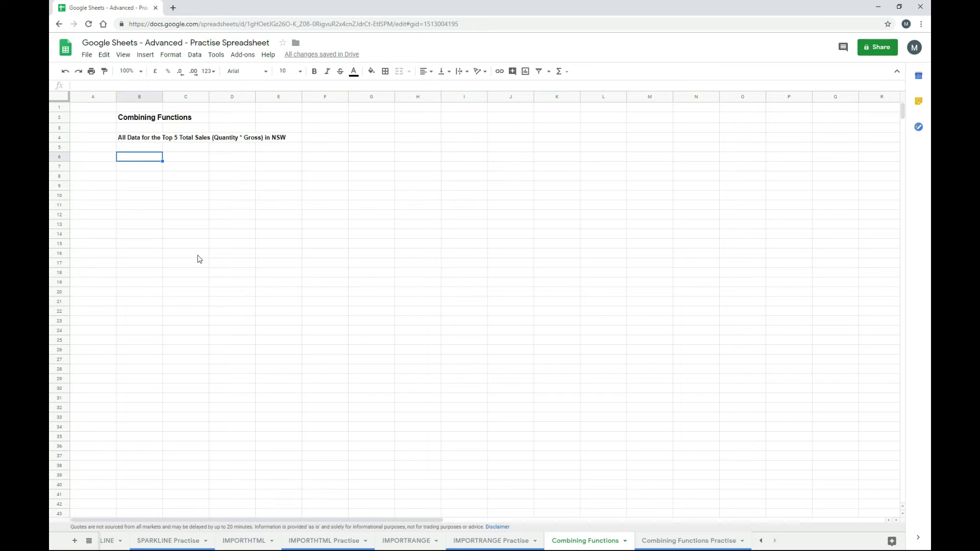
text(=array)
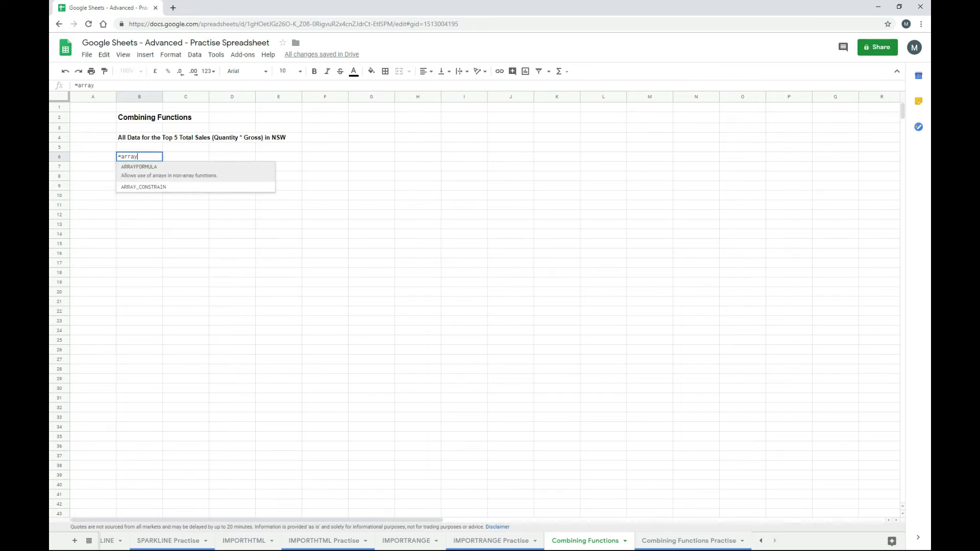
key(Tab)
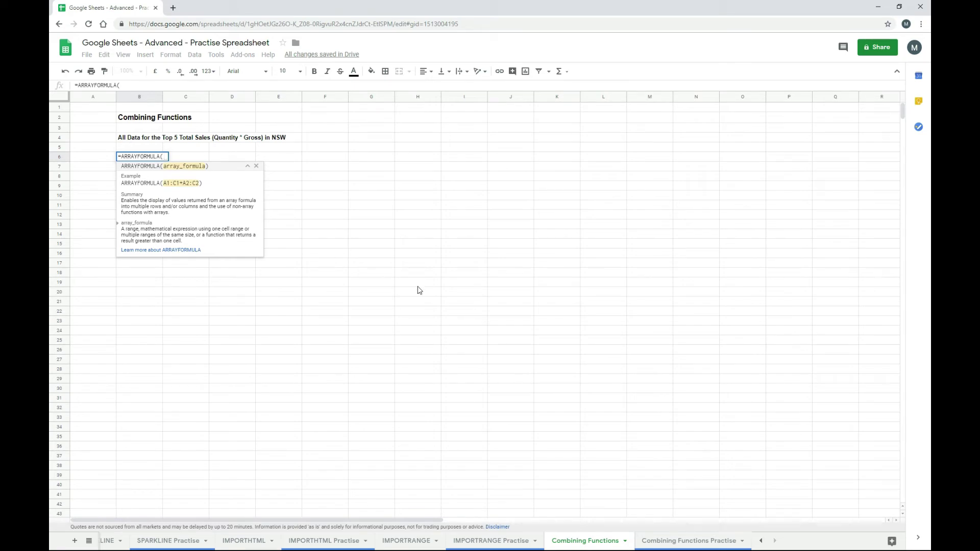
scroll(418, 290, down, 5)
drag(339, 349, 378, 217)
text(*)
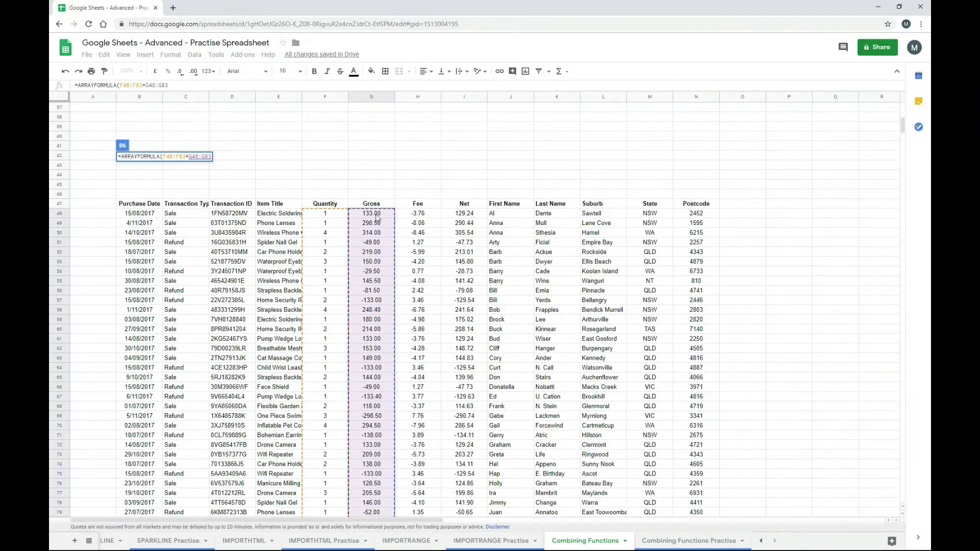
- Make both ranges absolute and commit =ARRAYFORMULA($F$48:$F$83*$G$48:$G$83)
key(F4)
key(F4)
click(141, 86)
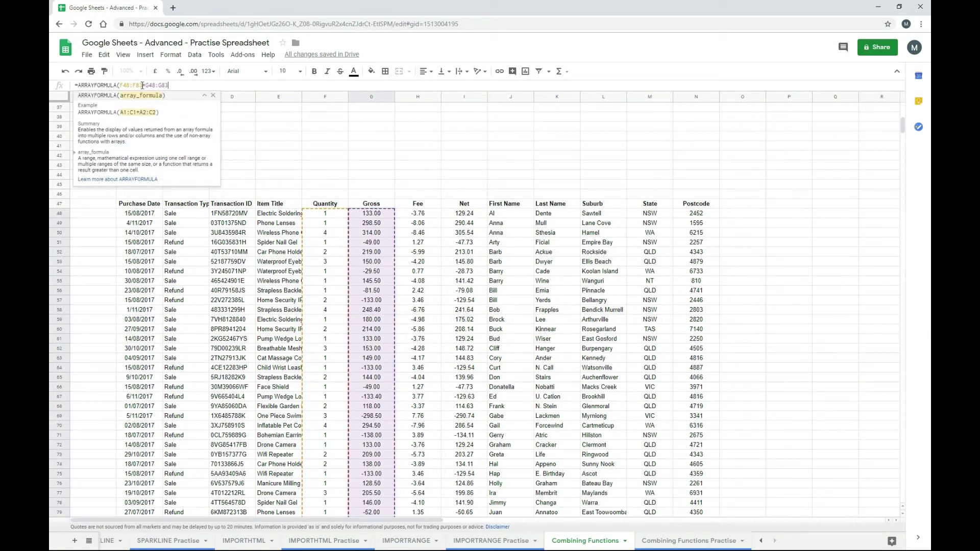
key(F4)
click(212, 86)
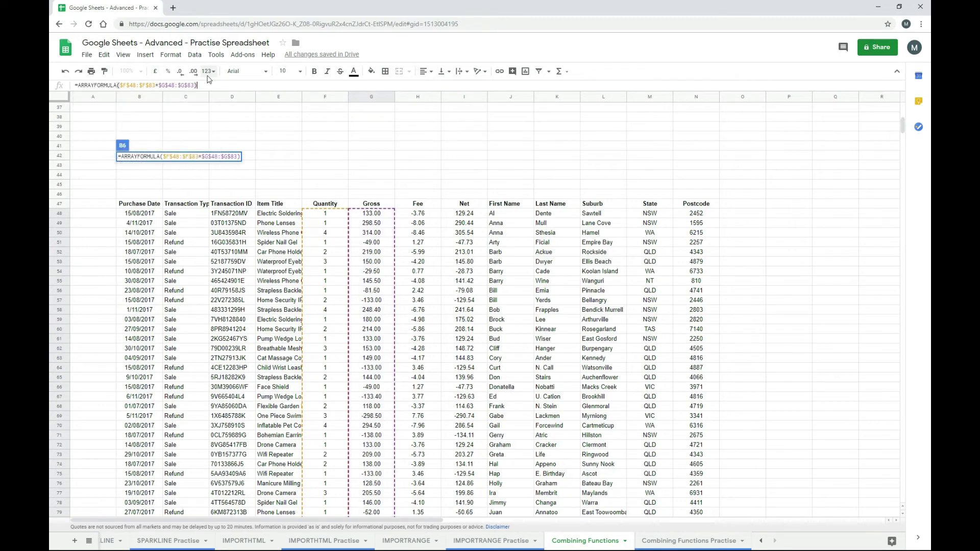
key(Return)
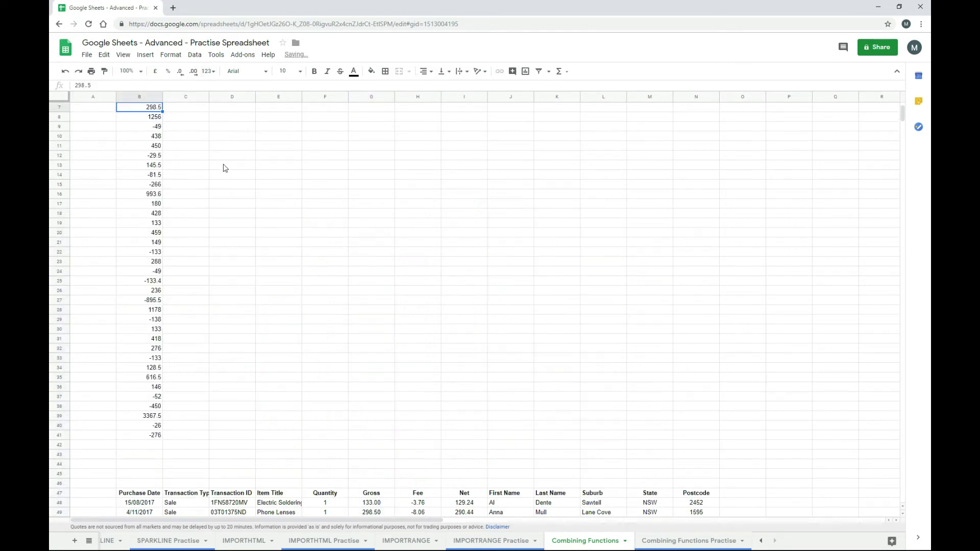
scroll(214, 261, up, 2)
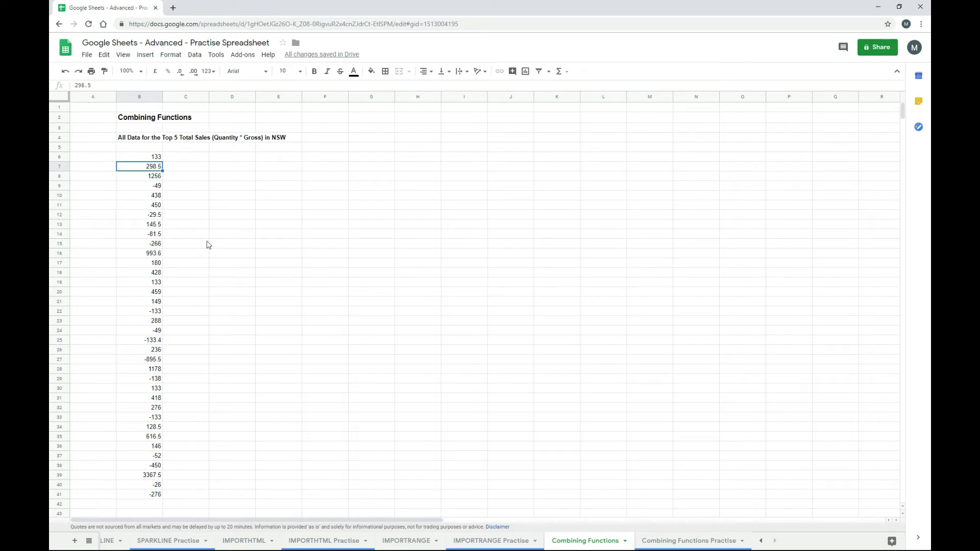
scroll(223, 250, down, 6)
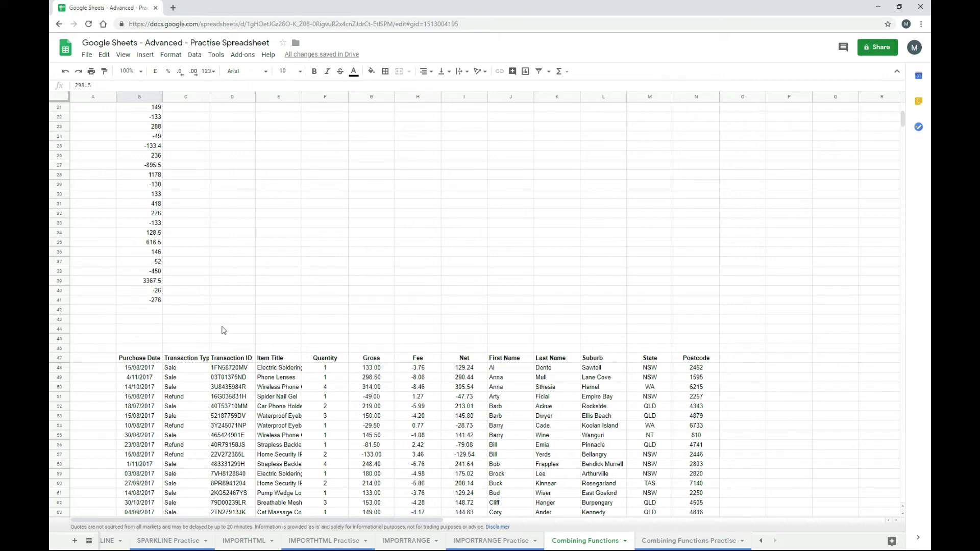
scroll(222, 325, up, 3)
scroll(215, 273, up, 1)
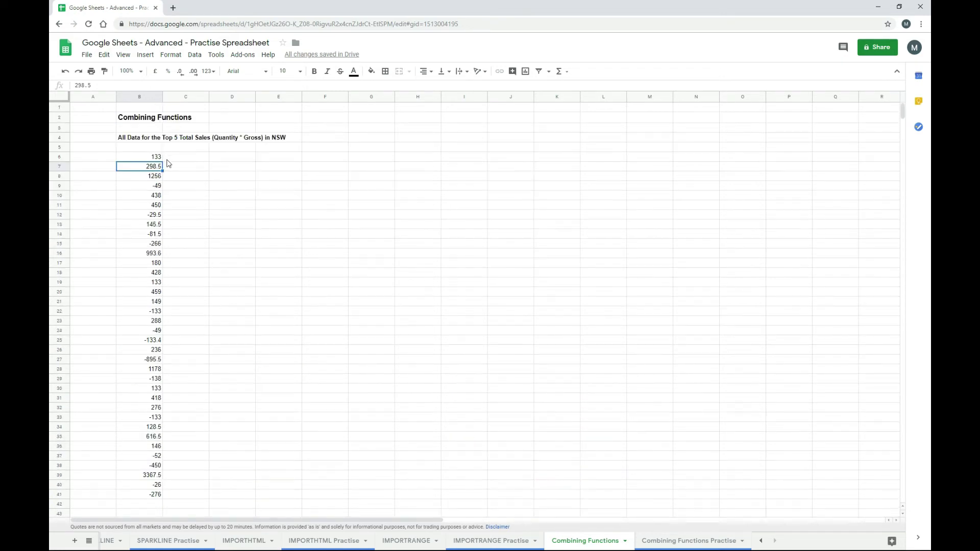
click(158, 179)
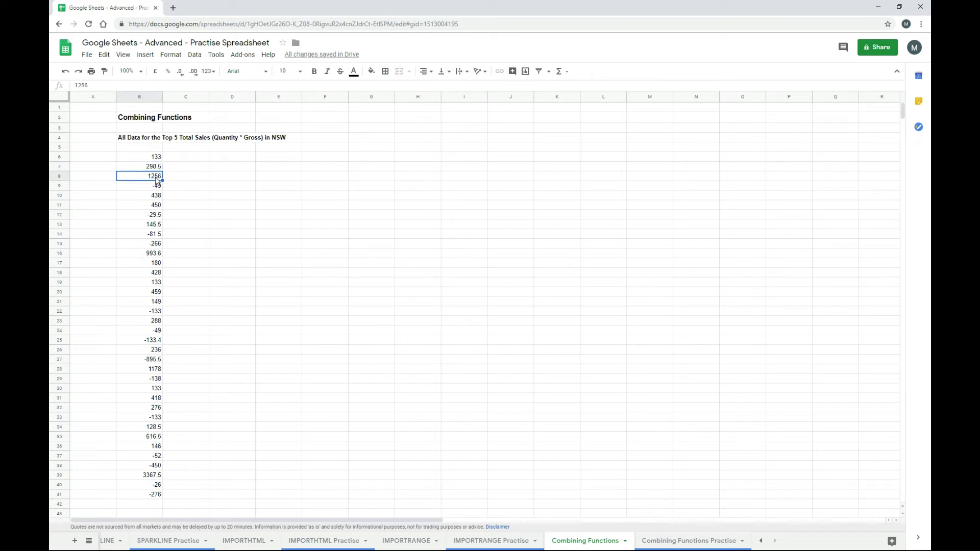
scroll(256, 232, down, 3)
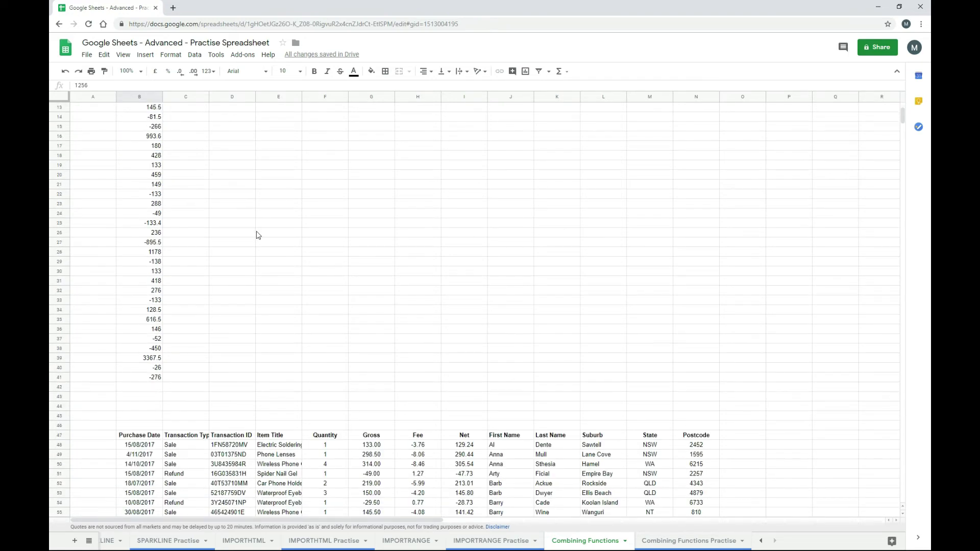
scroll(256, 237, up, 3)
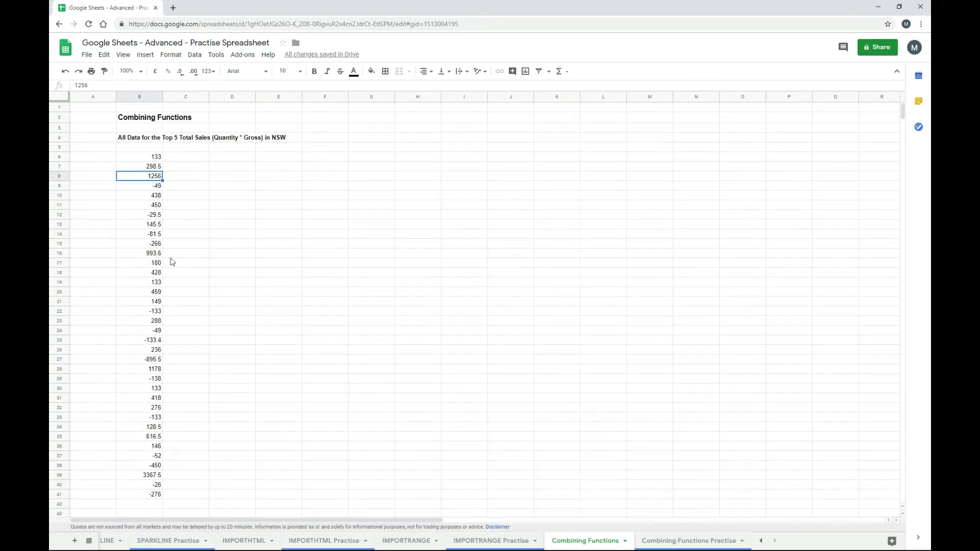
click(152, 158)
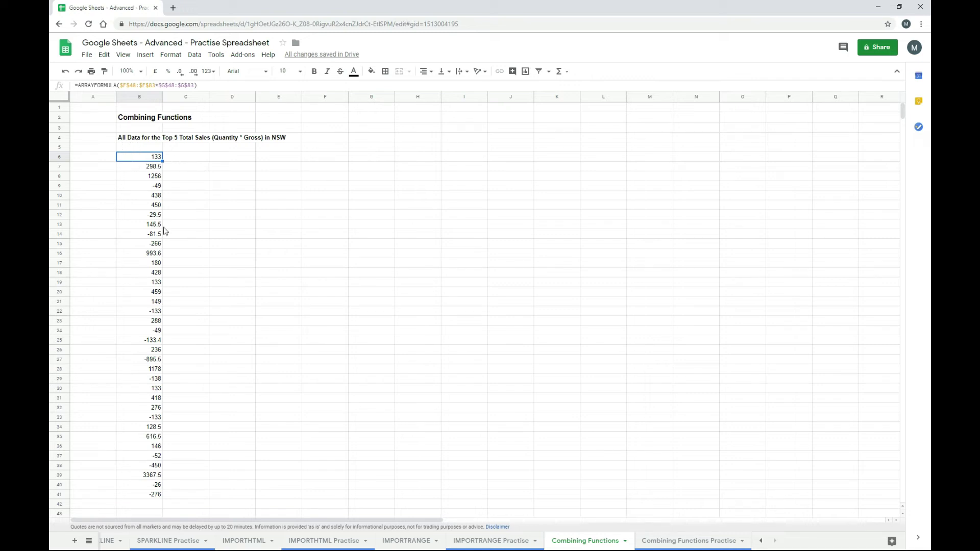
- Change B6 to ={$B$48:$N$83,ARRAYFORMULA($F$48:$F$83*$G$48:$G$83)}, adding totals beside the table
click(79, 86)
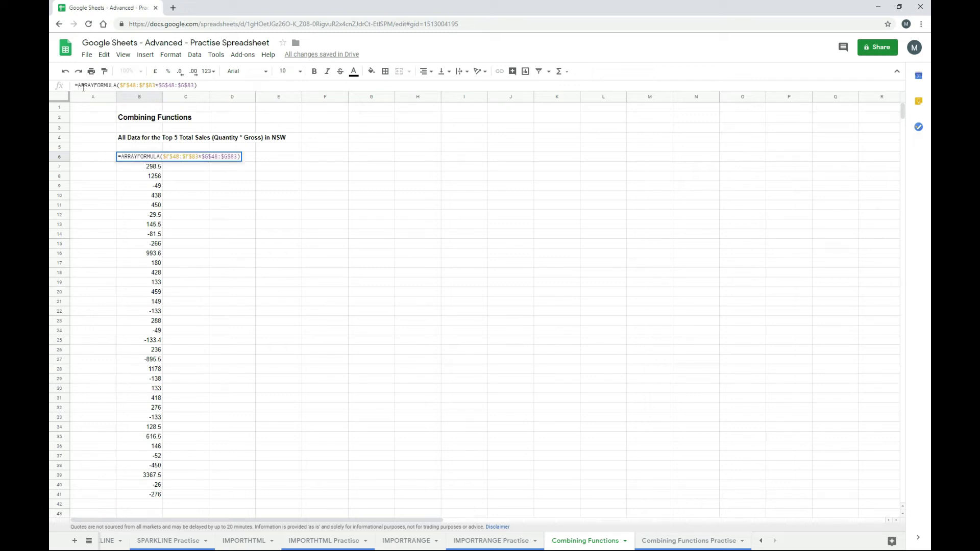
text({)
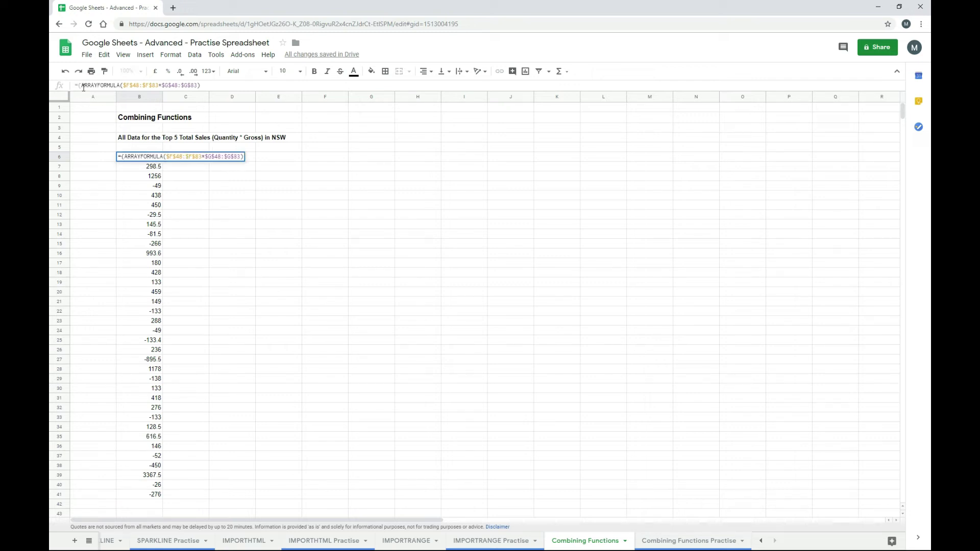
scroll(255, 232, down, 10)
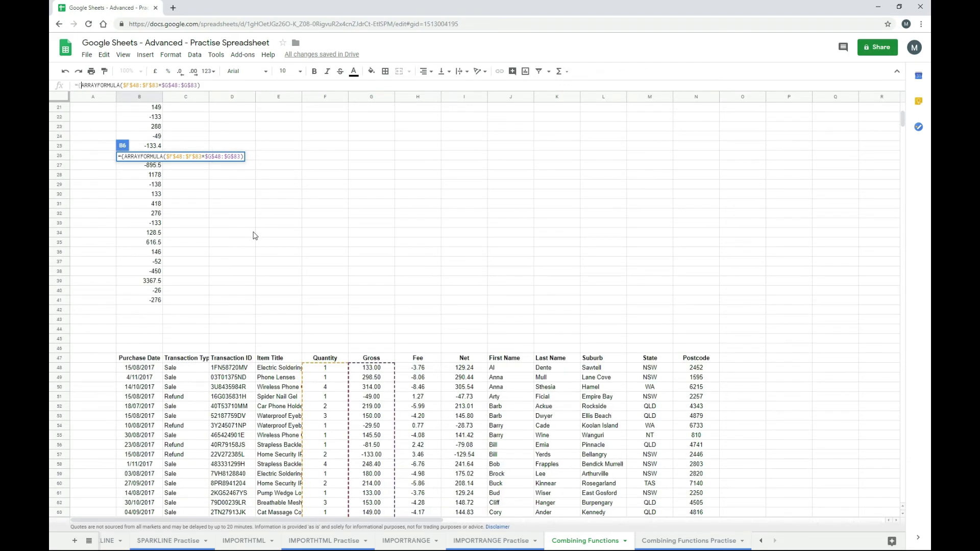
drag(142, 303, 696, 429)
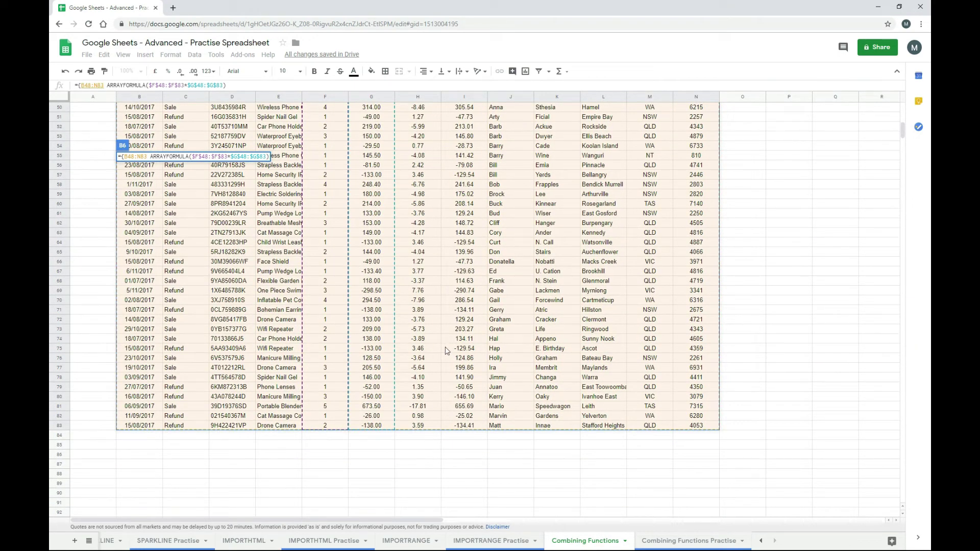
key(F4)
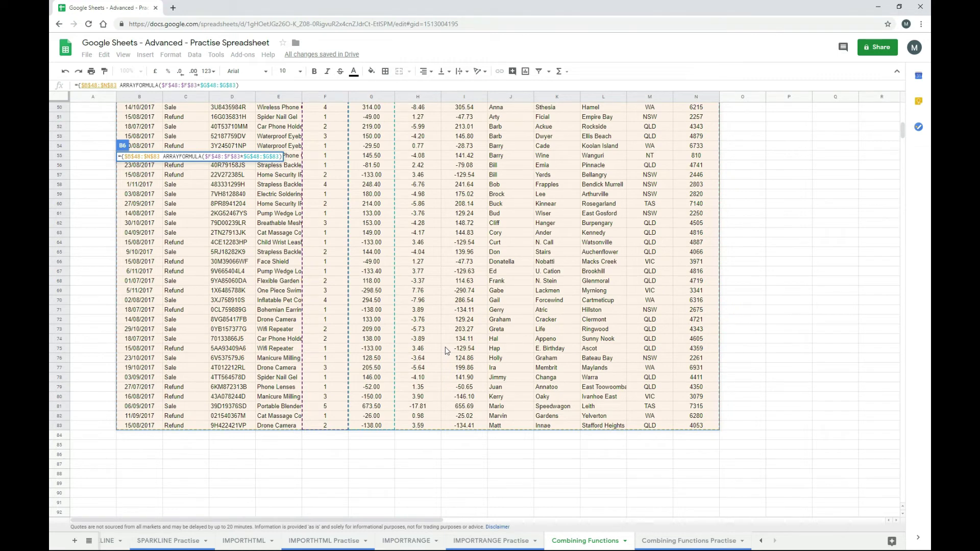
text(,)
key(Delete)
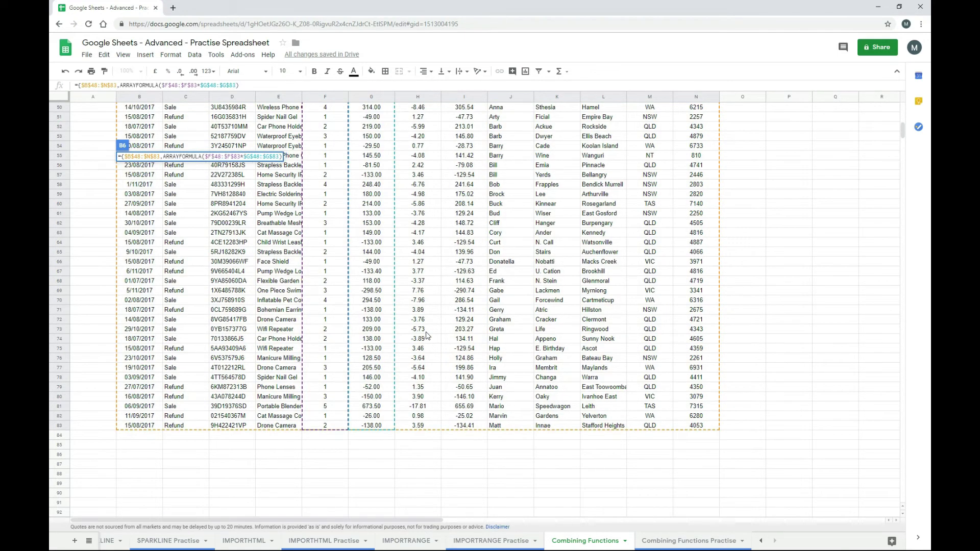
click(250, 85)
text(})
key(Return)
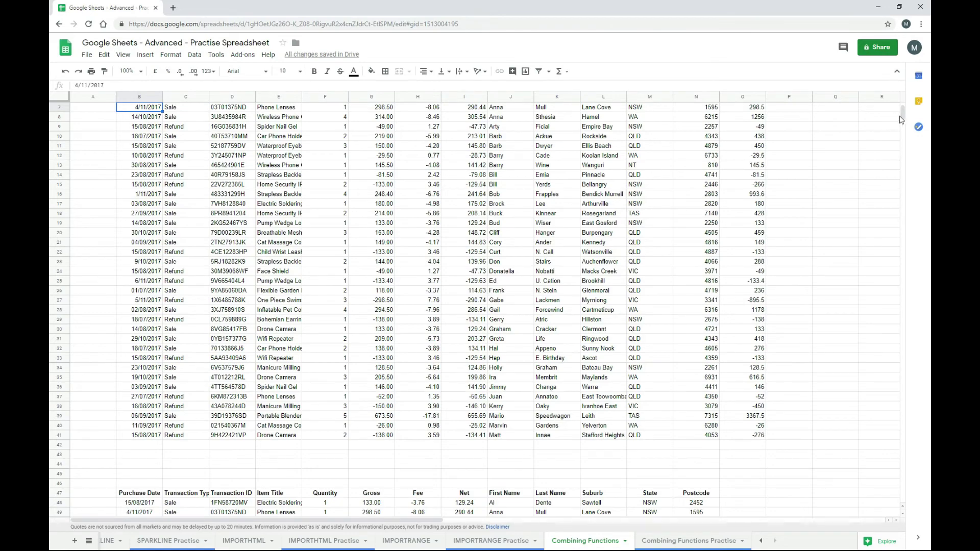
scroll(904, 116, up, 2)
scroll(904, 115, up, 1)
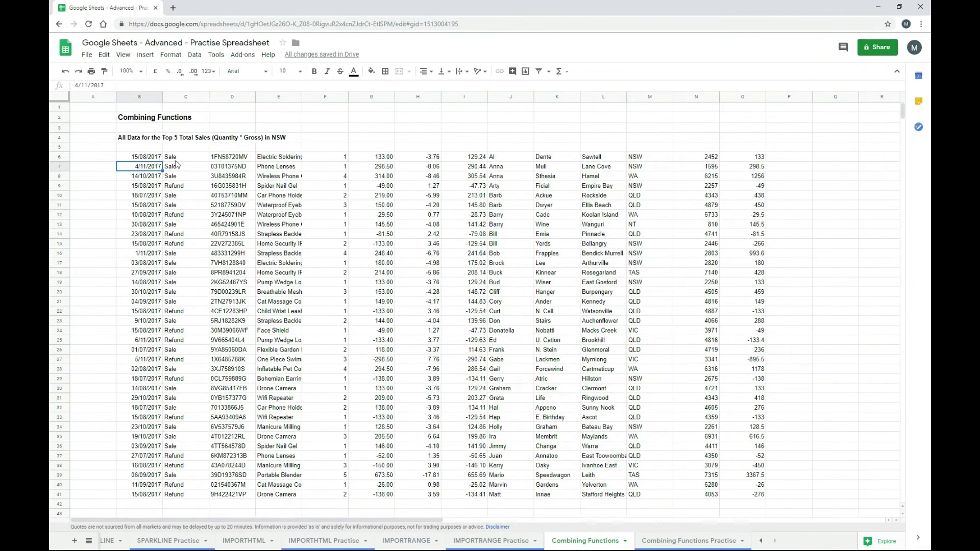
scroll(396, 210, down, 5)
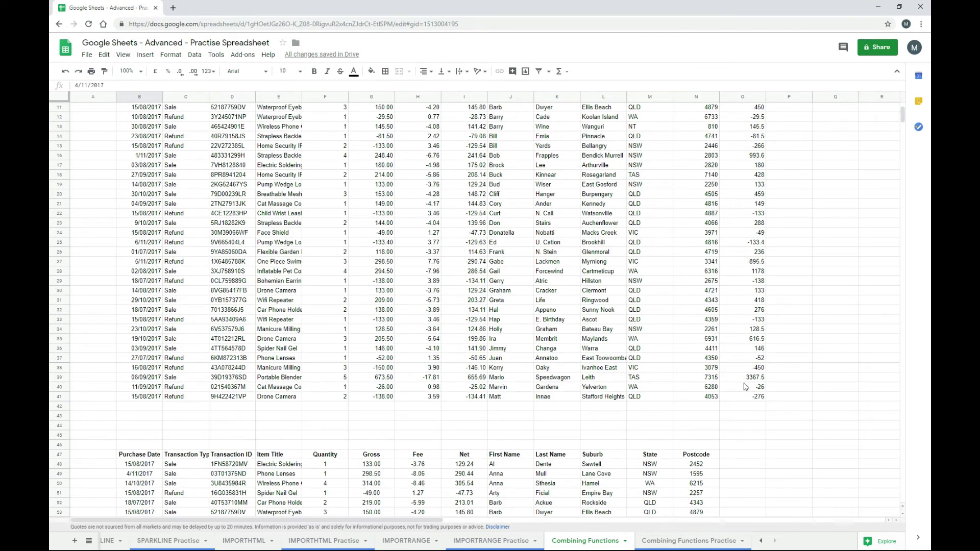
scroll(744, 386, up, 4)
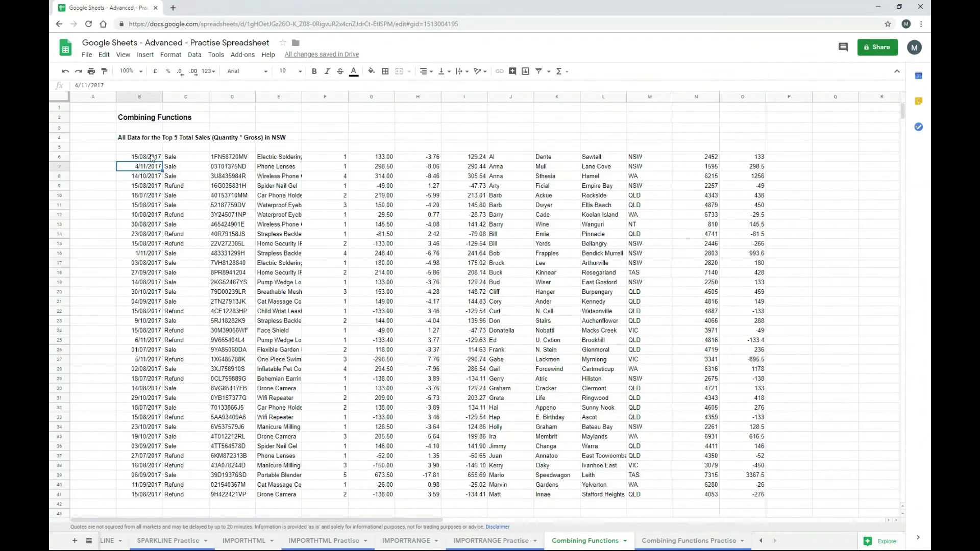
click(152, 158)
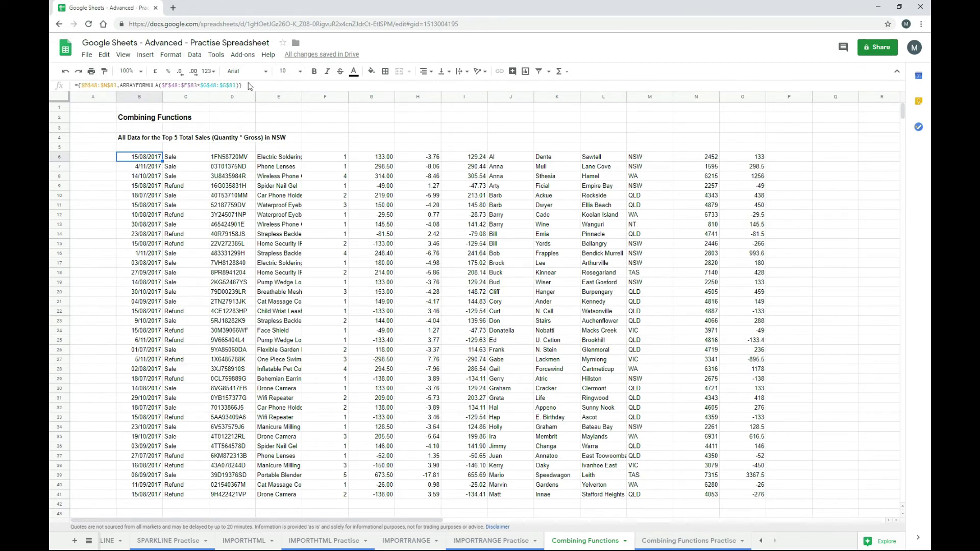
- Wrap the B6 array in FILTER where $C$48:$C$83="Sale"
click(78, 85)
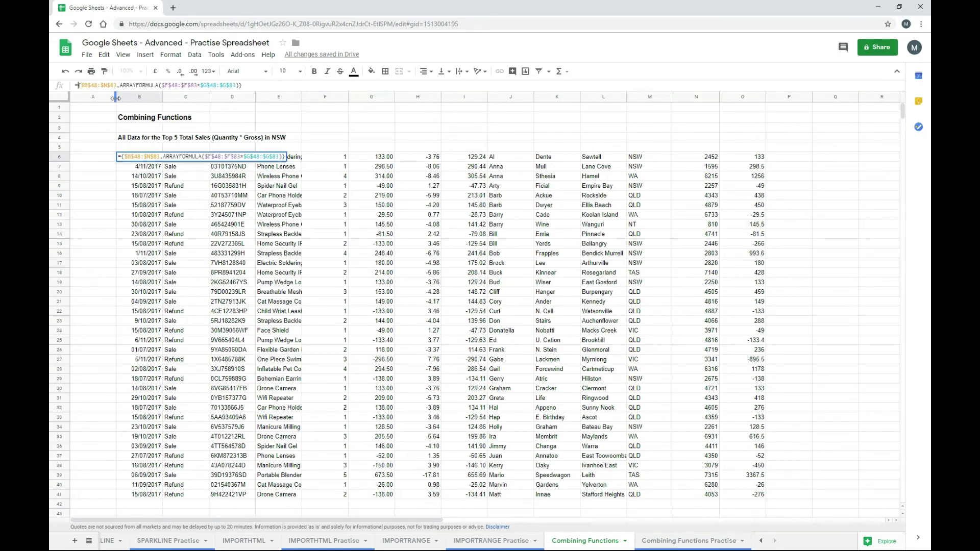
text(filter)
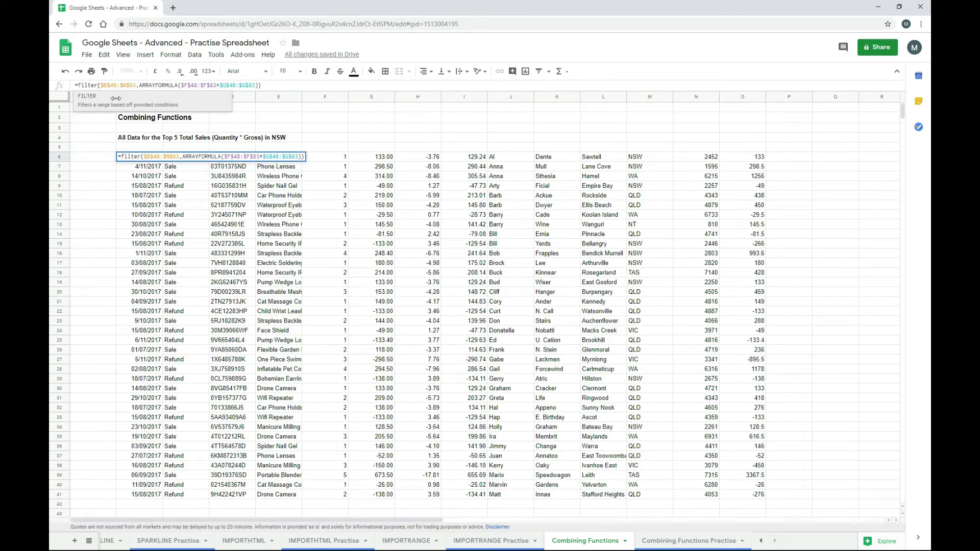
text(()
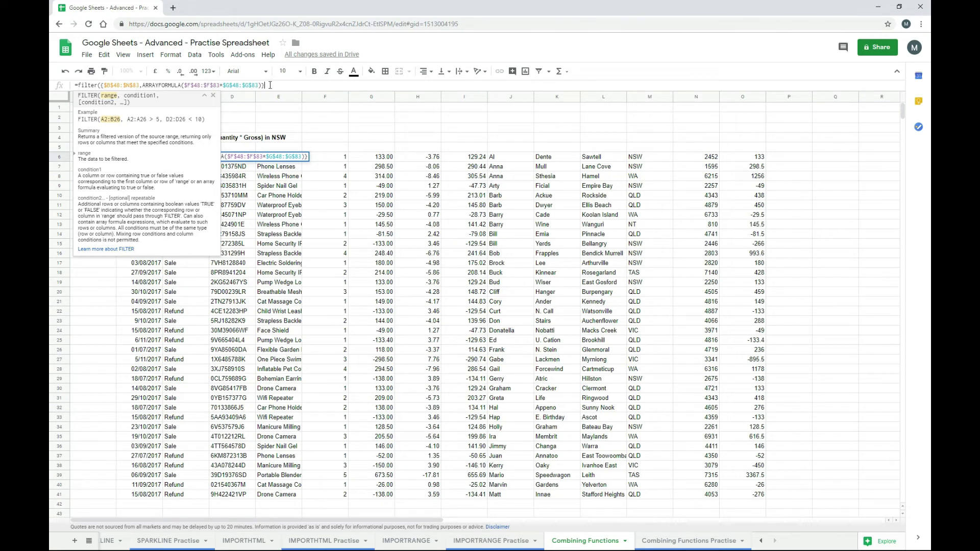
text(,)
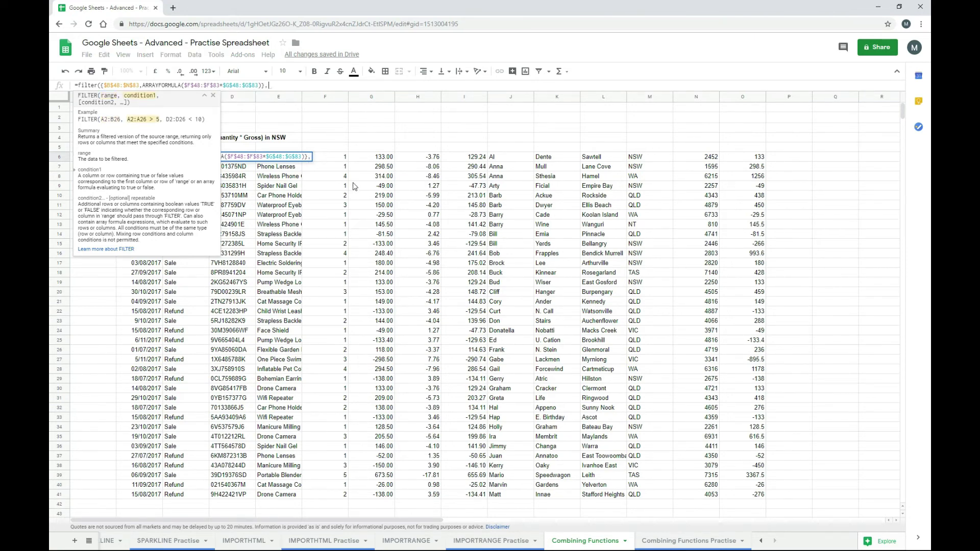
click(204, 95)
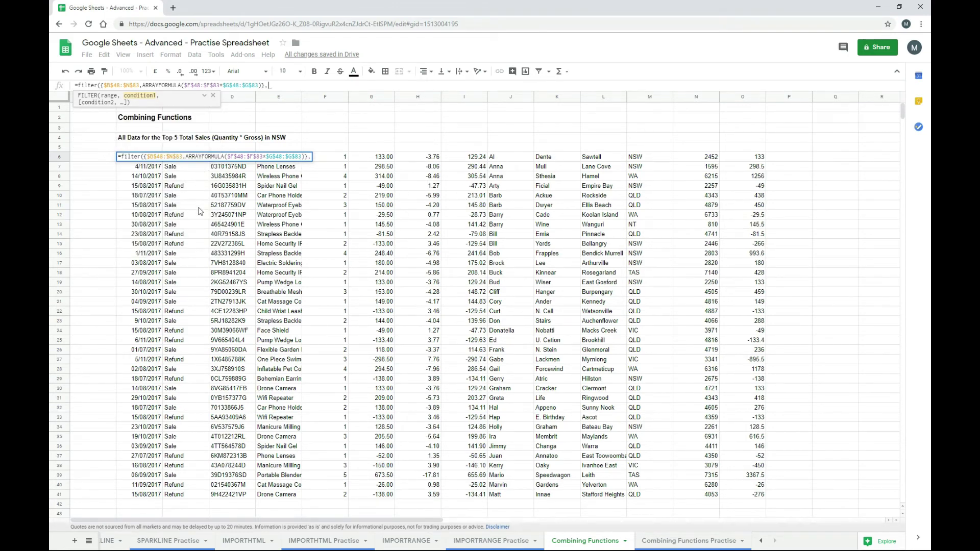
scroll(199, 211, down, 5)
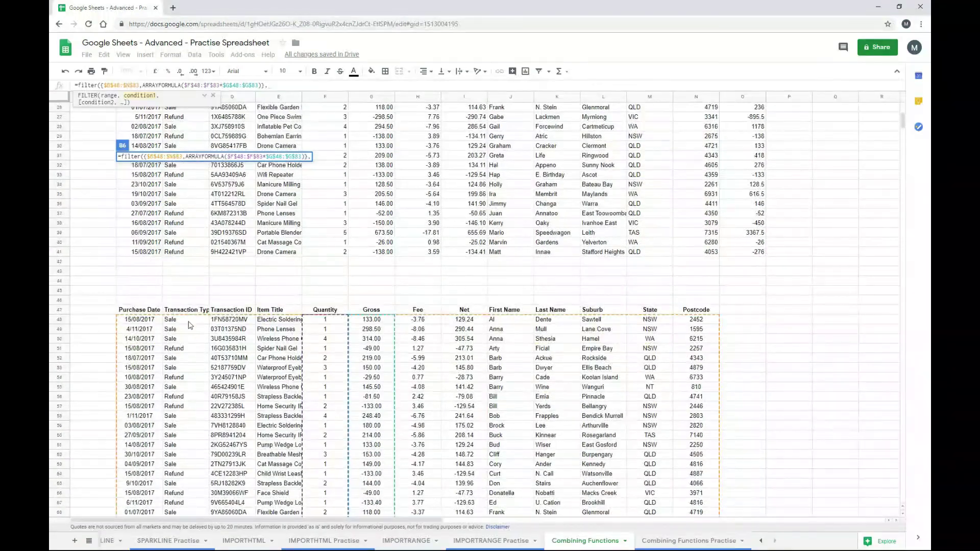
drag(186, 319, 192, 487)
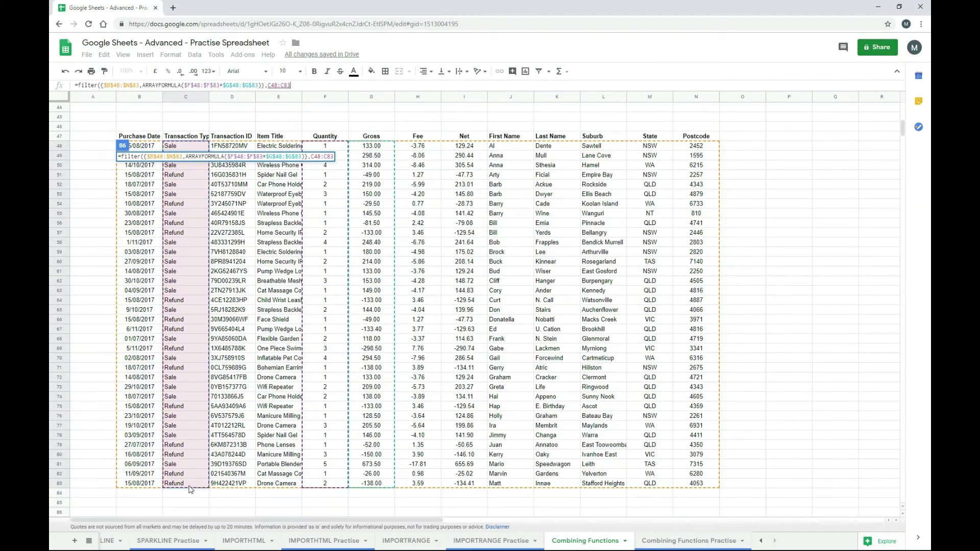
key(F4)
text(=)
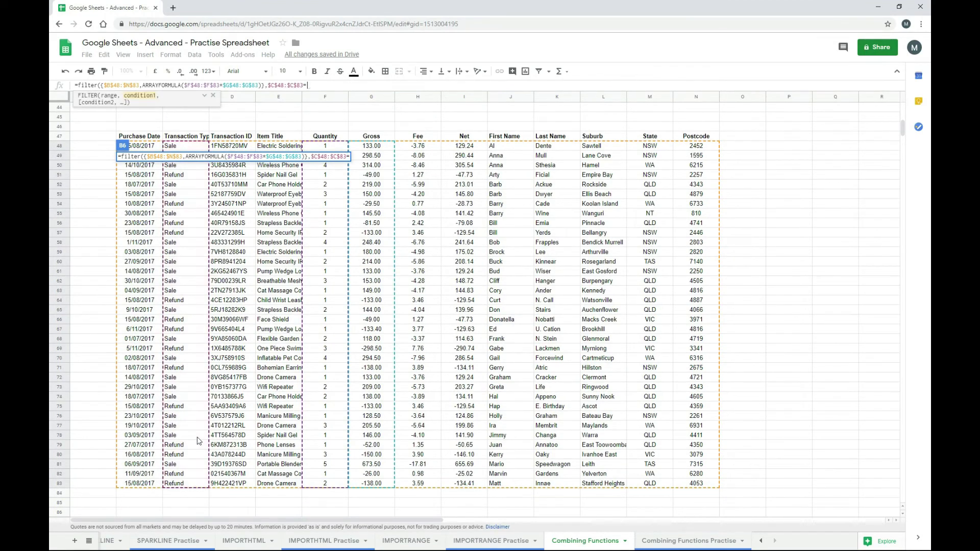
text(")
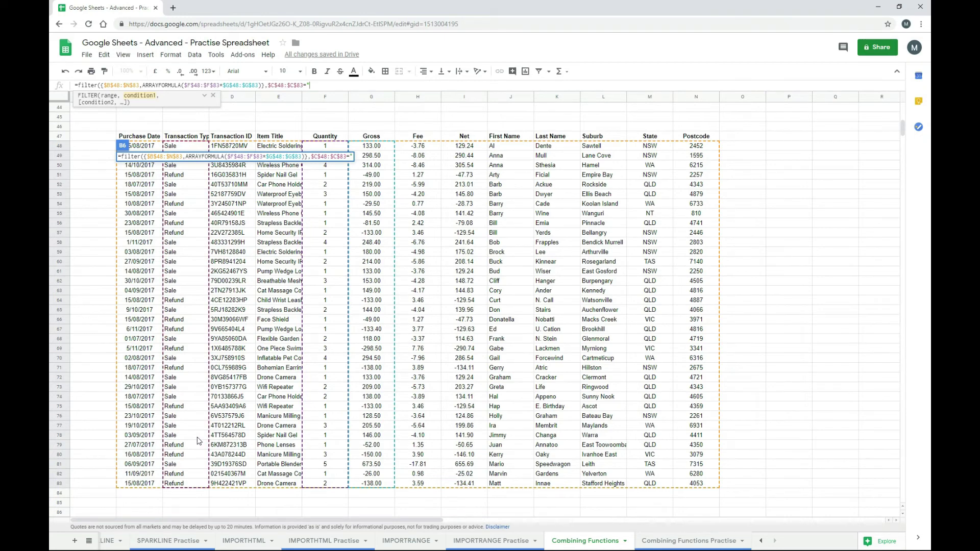
text(Sale"))
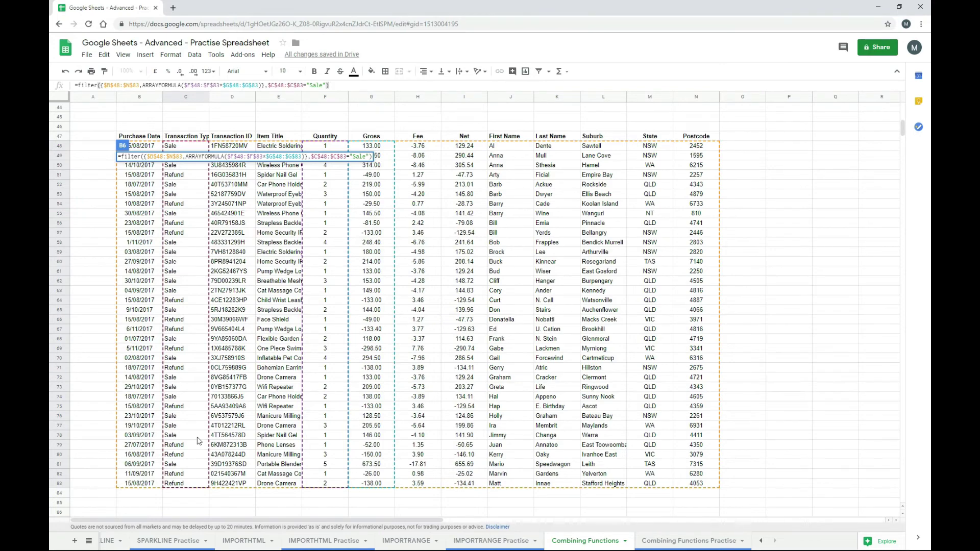
key(Return)
scroll(198, 439, up, 2)
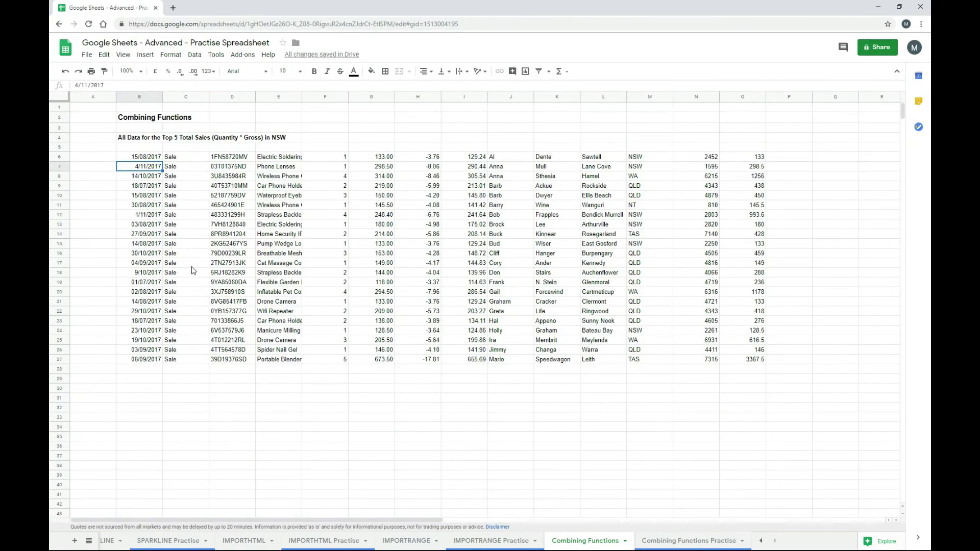
scroll(197, 281, down, 4)
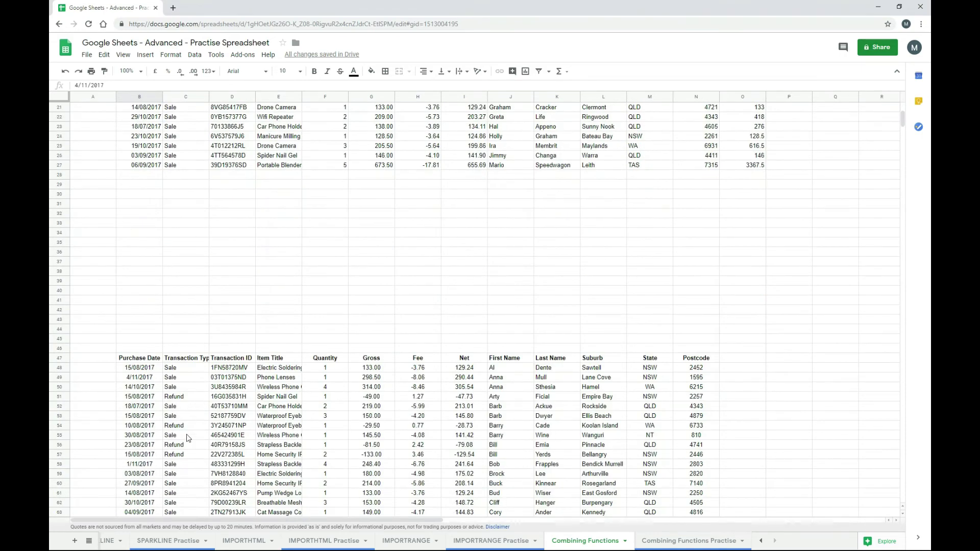
scroll(255, 363, up, 4)
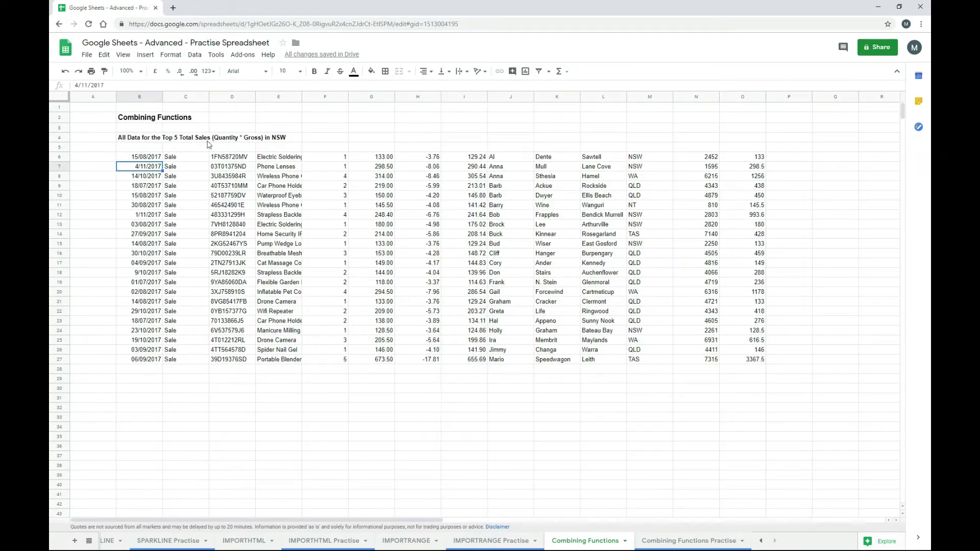
- Add a second FILTER condition $M$48:$M$83="NSW", leaving six matching rows
click(152, 157)
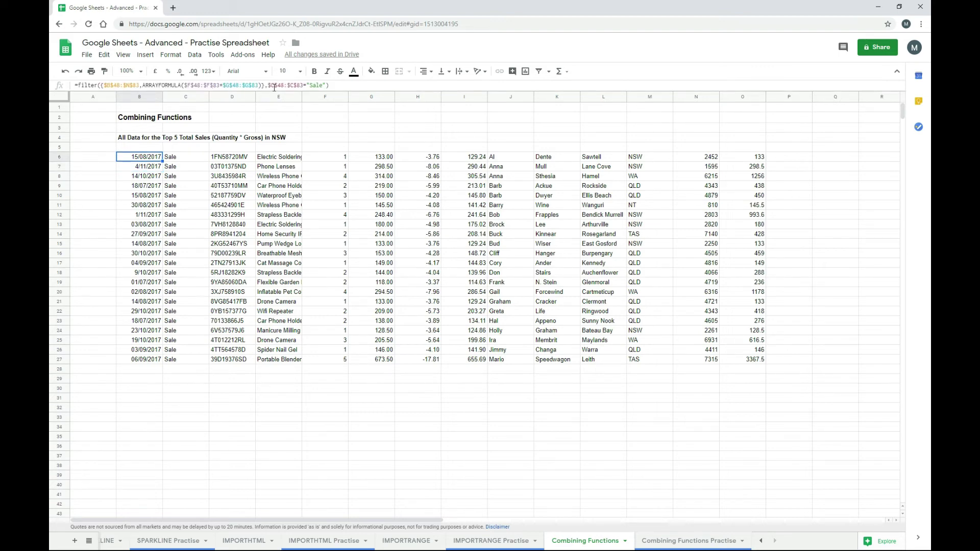
click(327, 85)
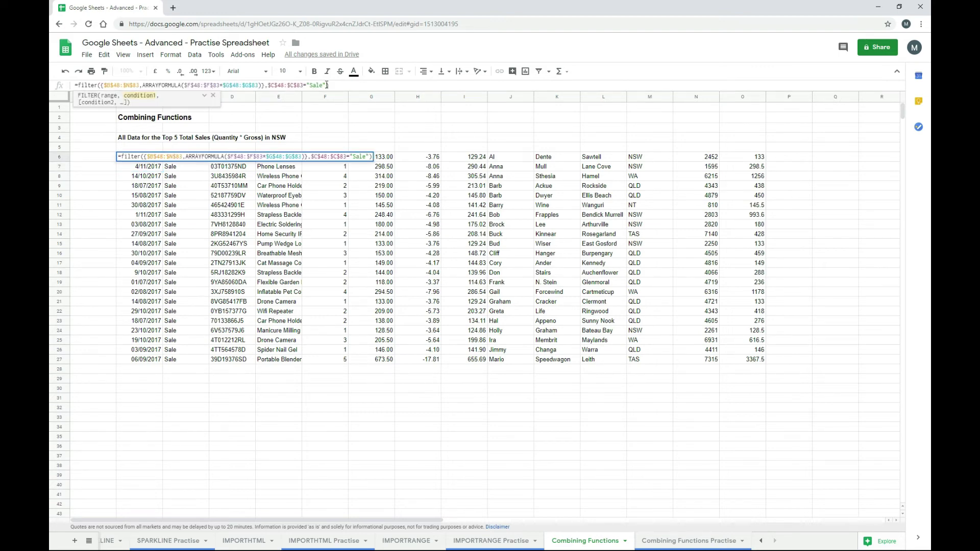
text(,)
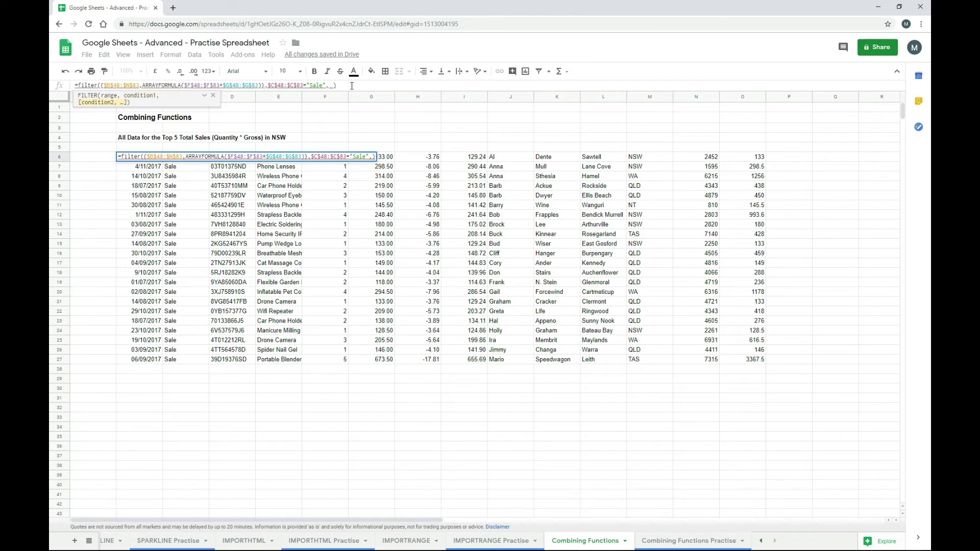
scroll(607, 296, down, 7)
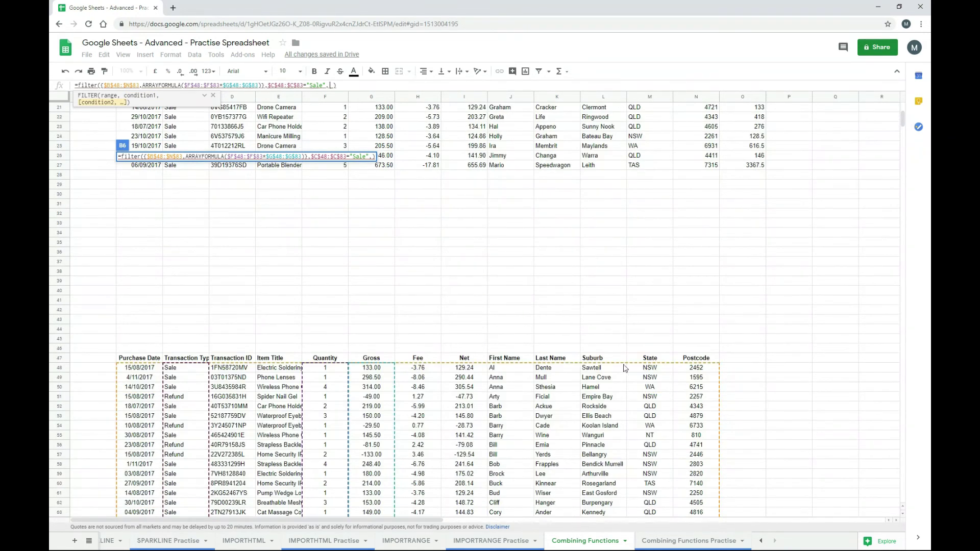
drag(625, 368, 655, 454)
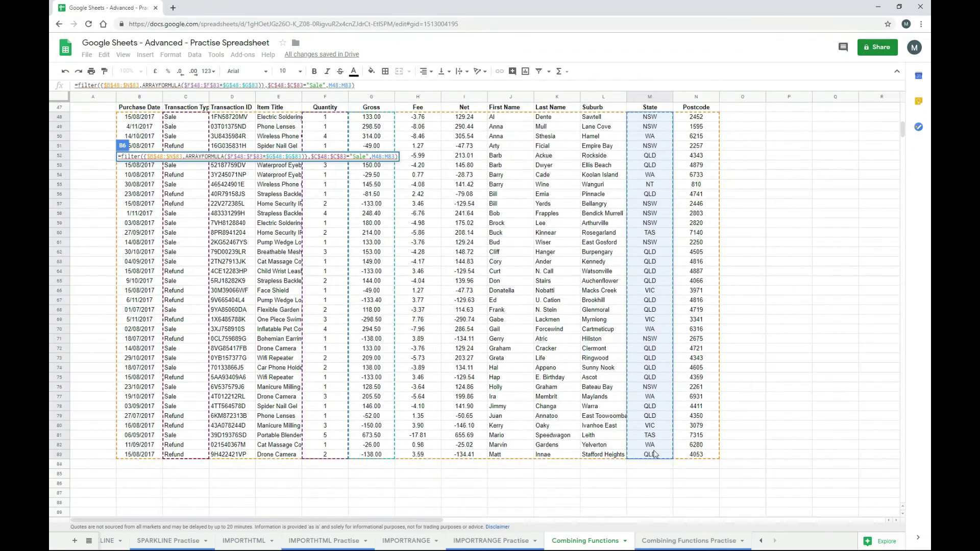
key(F4)
text(="NS)
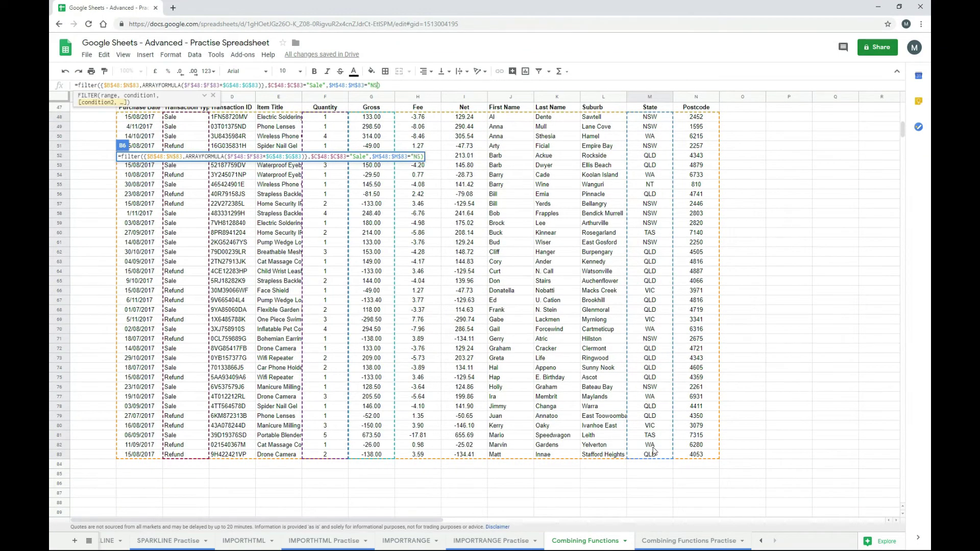
text(W")
key(Return)
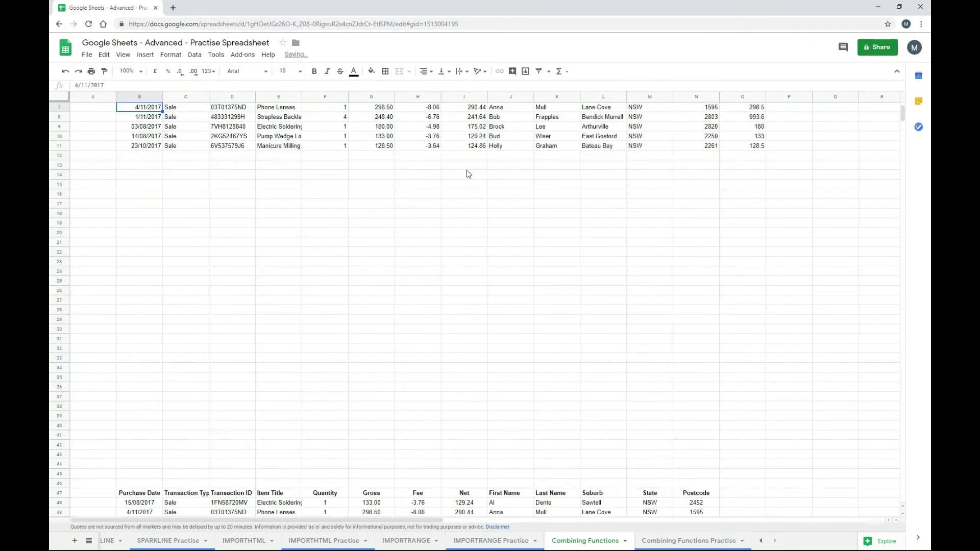
scroll(448, 219, up, 2)
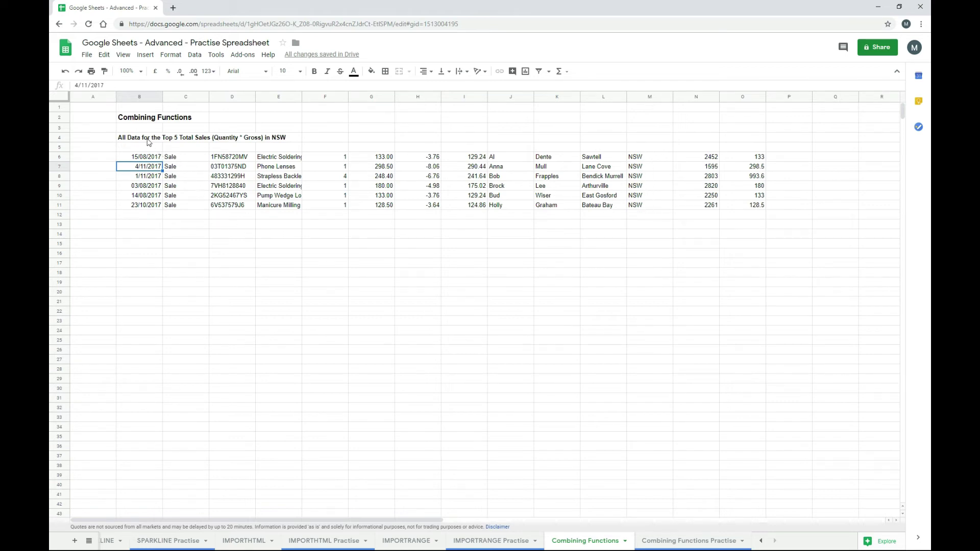
click(150, 159)
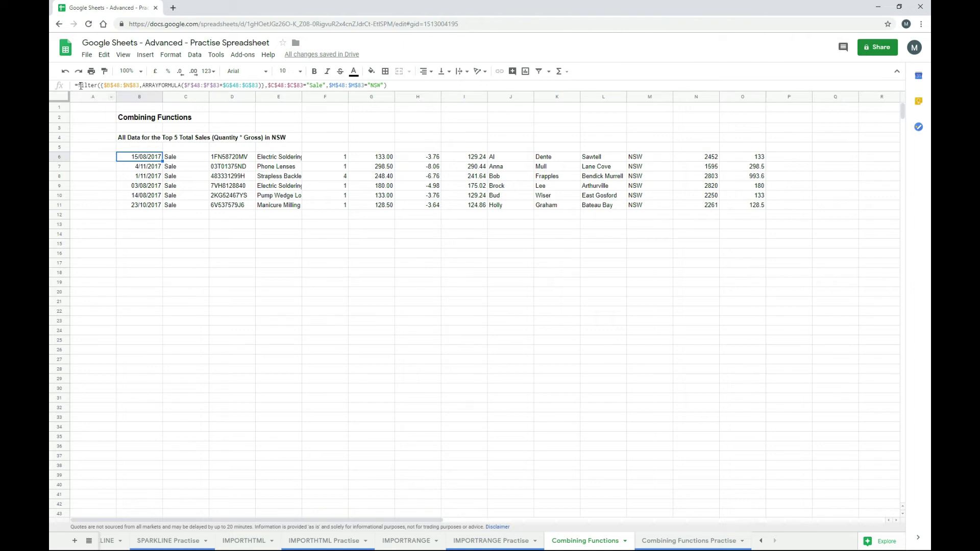
- Wrap the B6 FILTER formula in SORT by column 14, descending (false)
click(80, 84)
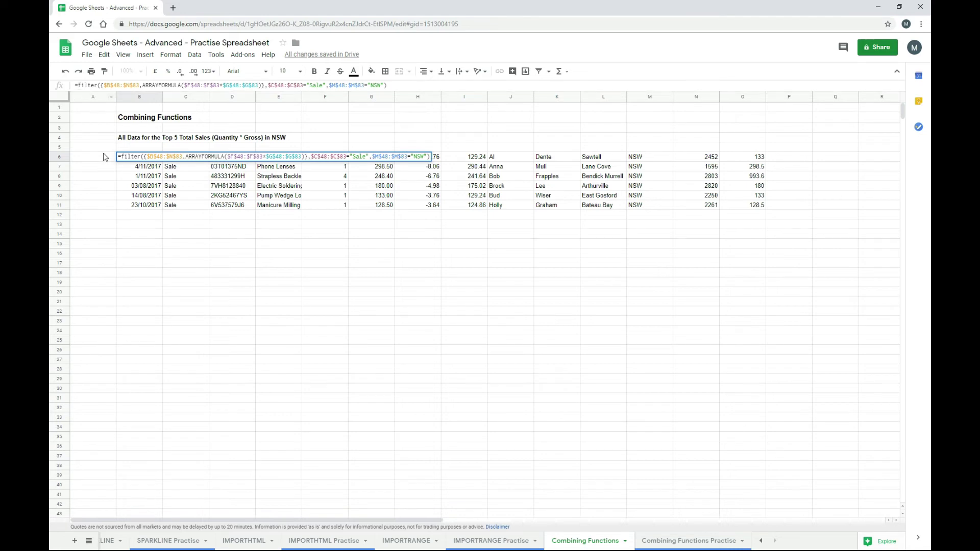
text(sot)
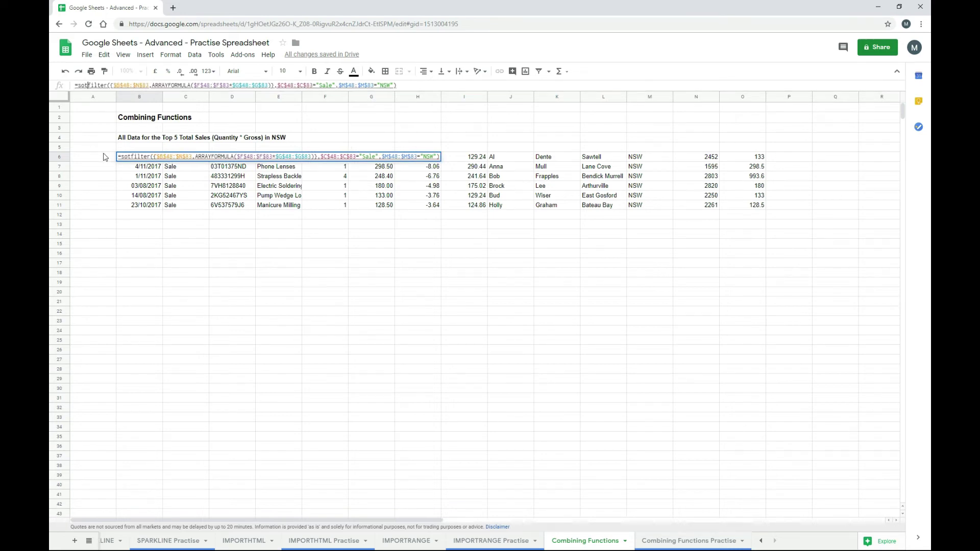
text(t()
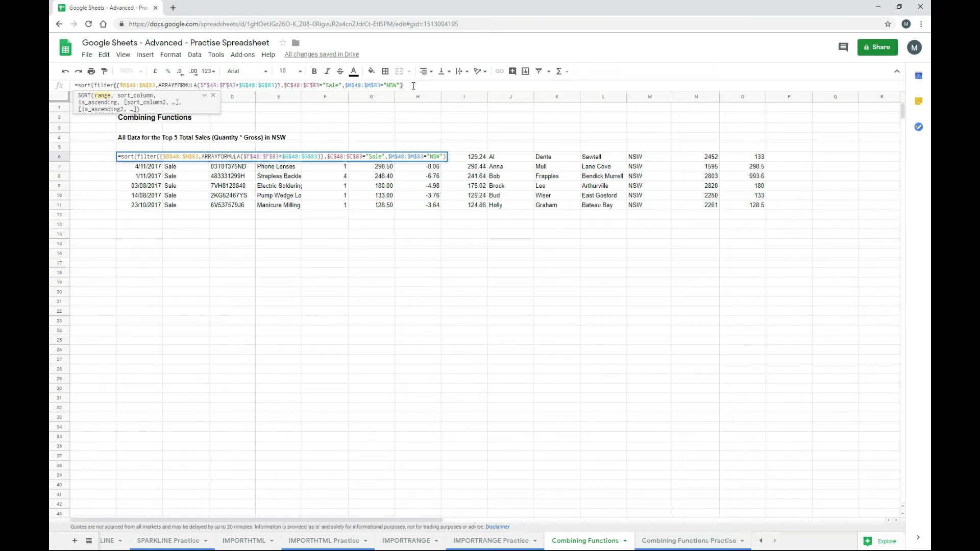
text(,)
text(14,)
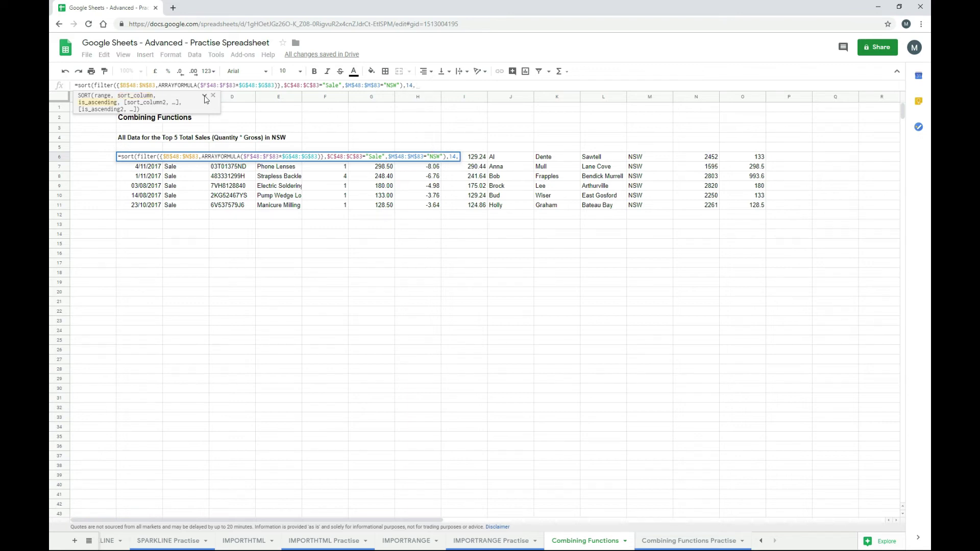
click(204, 96)
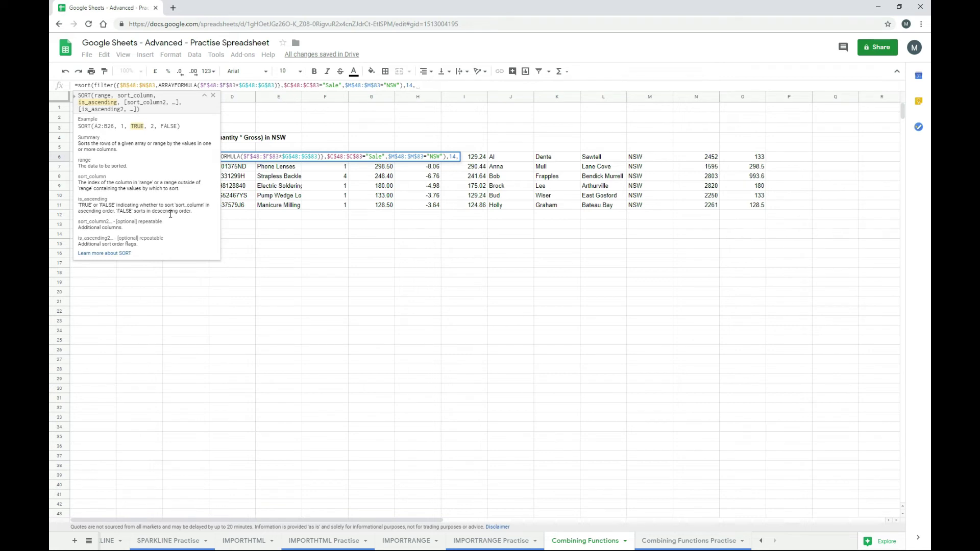
text(false))
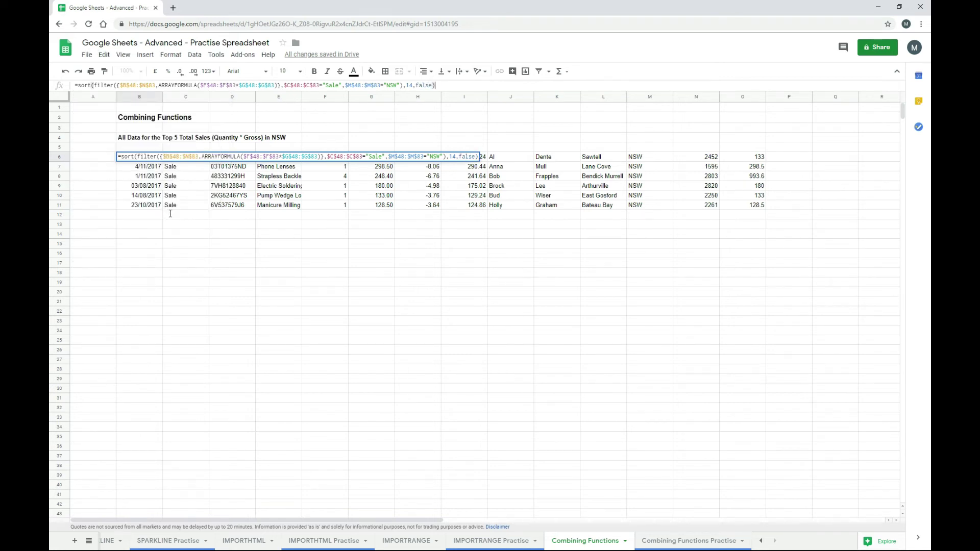
key(Return)
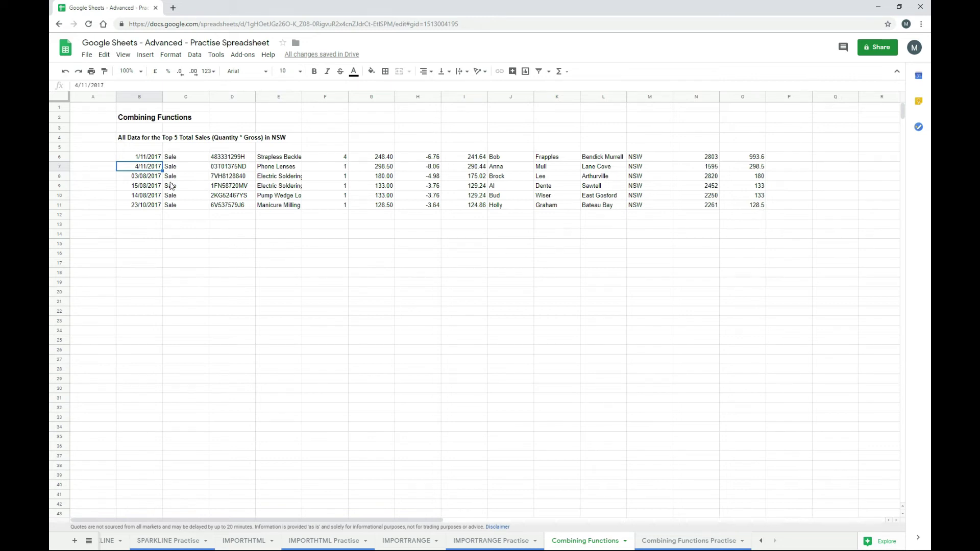
- Wrap B6's SORT formula in ARRAY_CONSTRAIN(…,5,14) to keep the top five rows
click(153, 158)
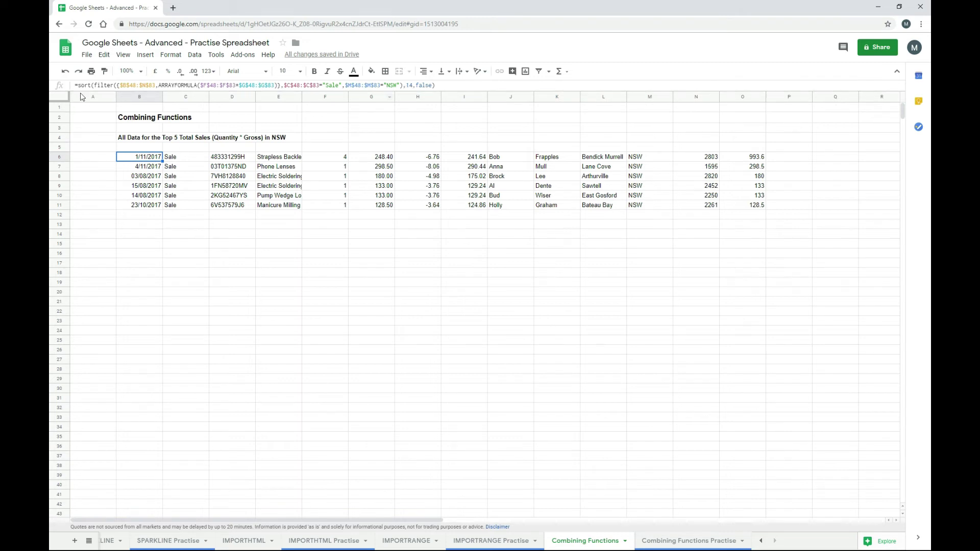
click(80, 86)
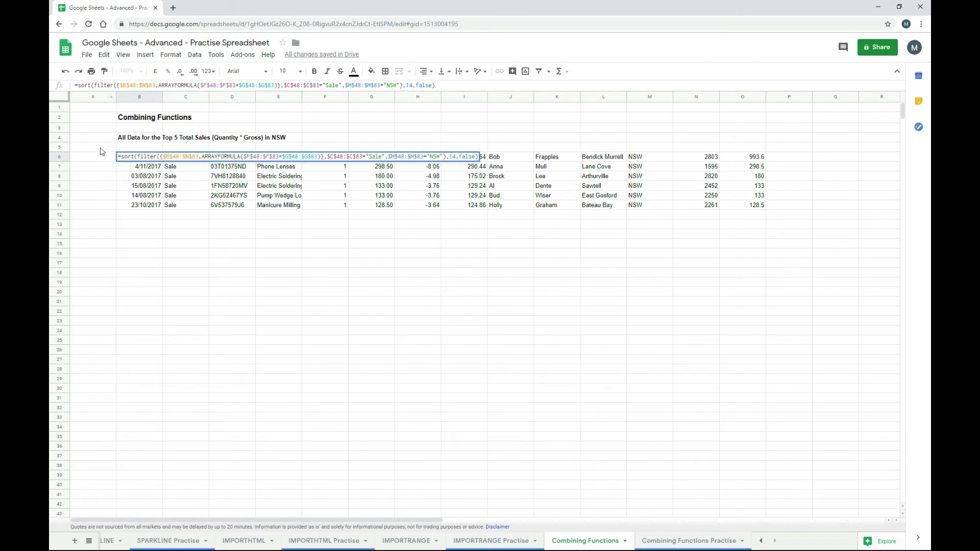
text(array)
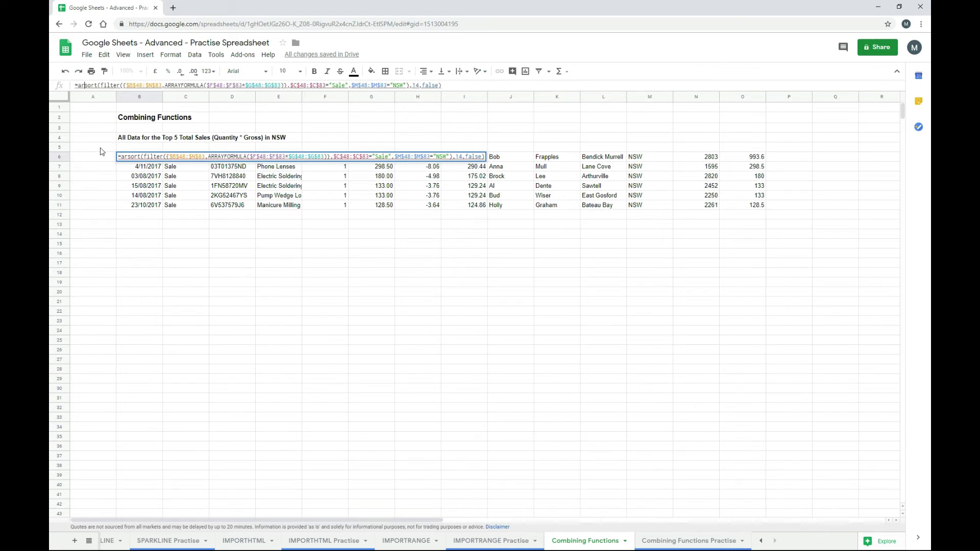
text(_con)
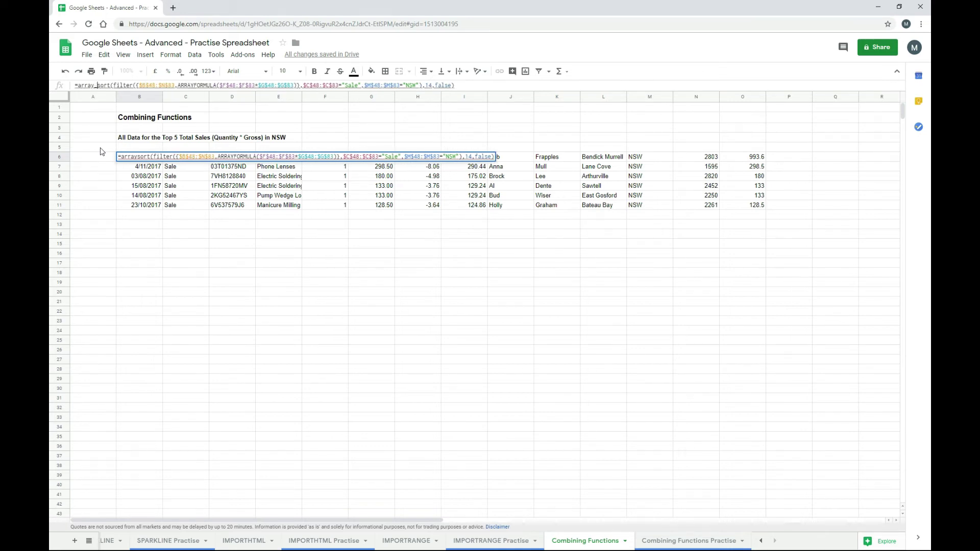
text(strain()
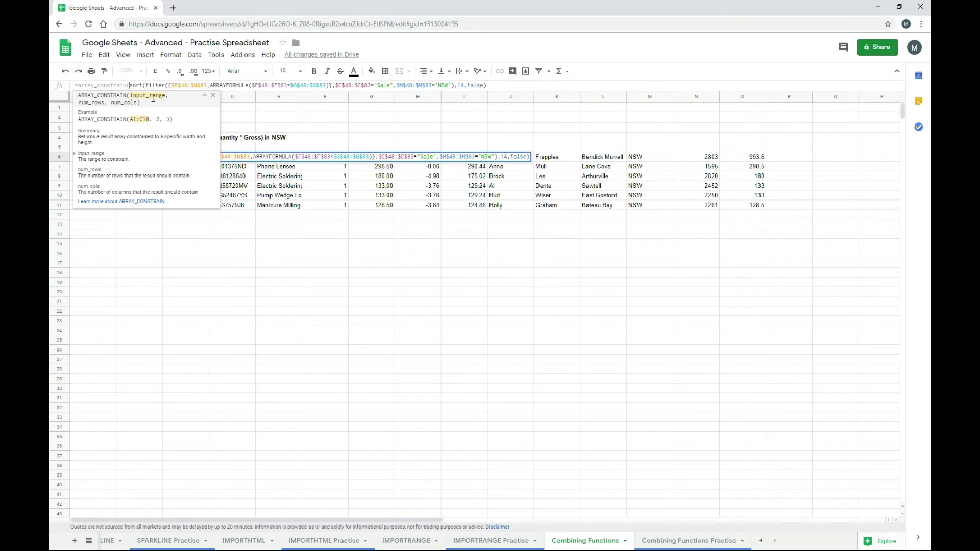
click(495, 86)
text(,)
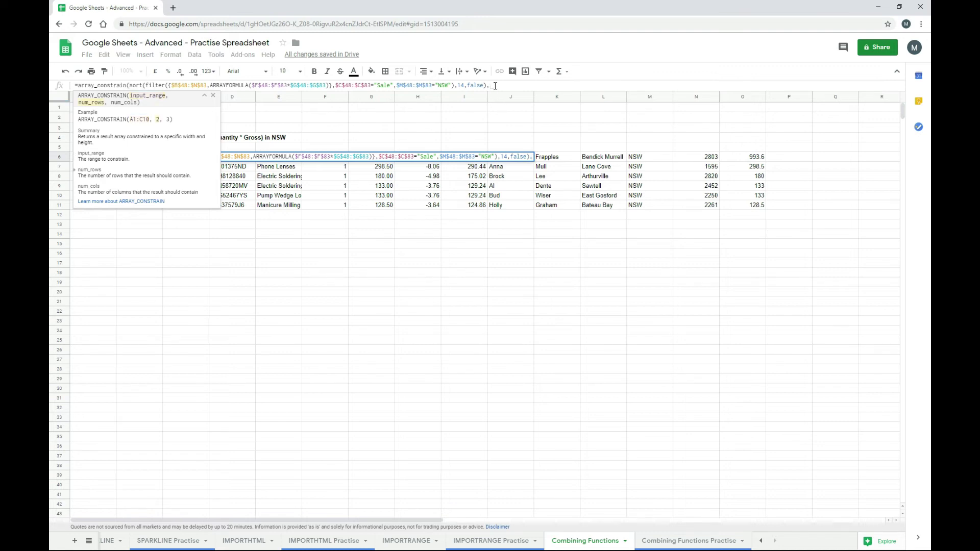
text(5)
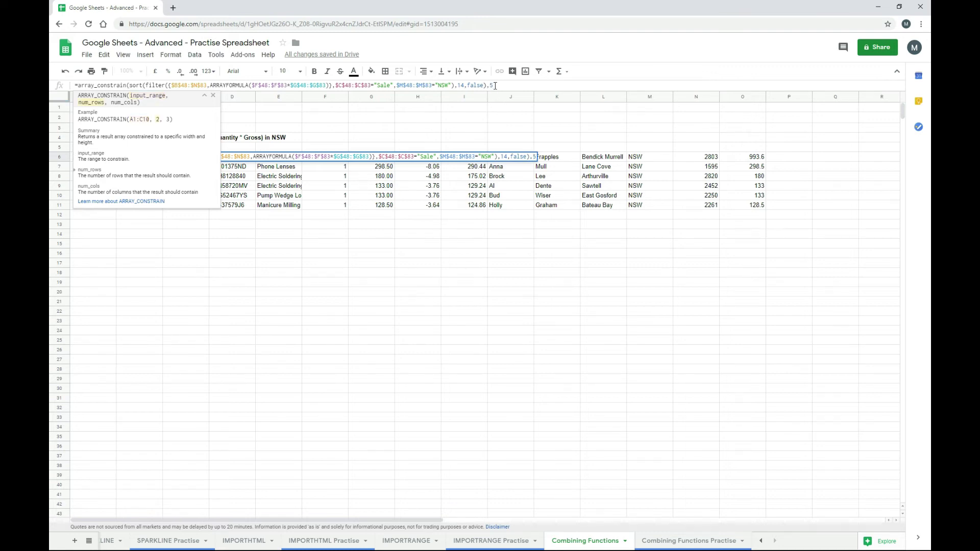
text(,)
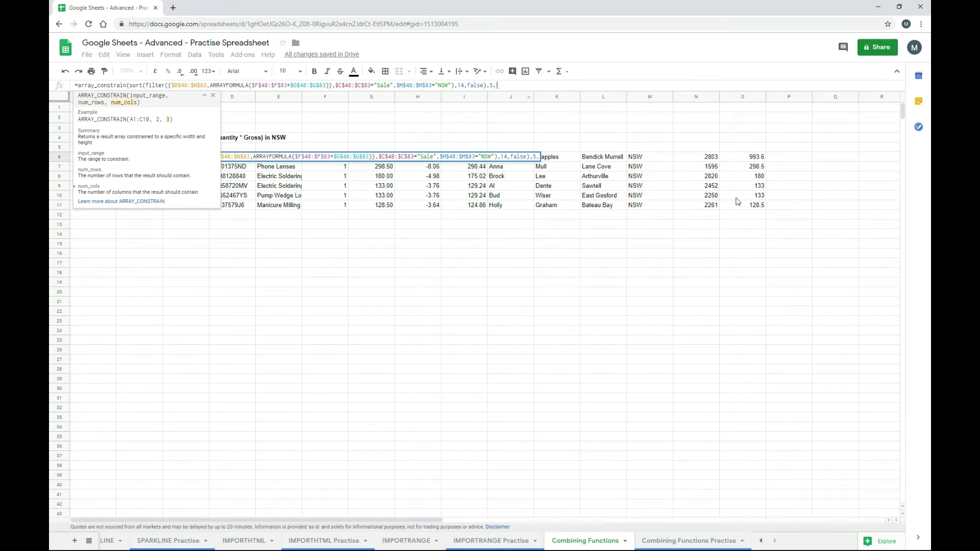
text(14))
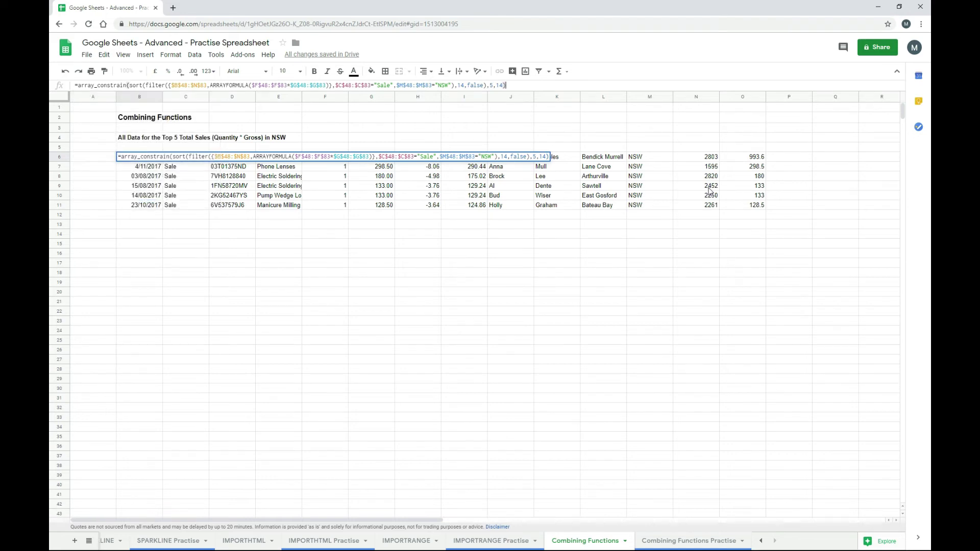
key(Return)
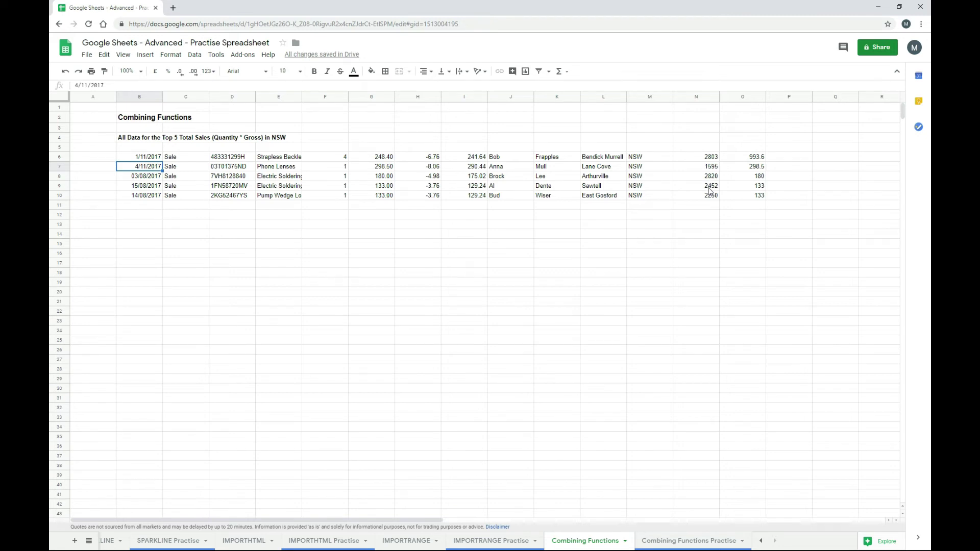
- Move back up to B6 to review the constrained formula
key(Up)
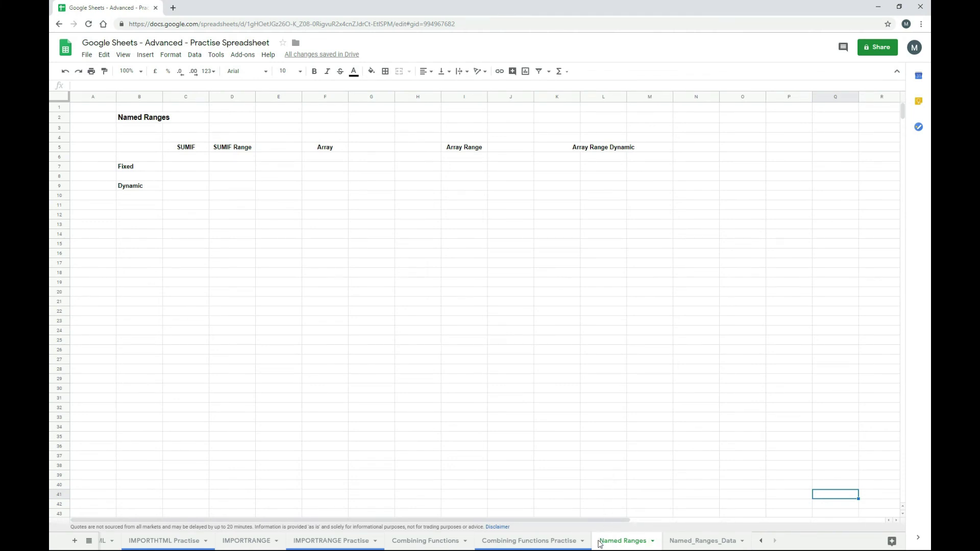
- Check the Data > Named ranges panel, then go to the Named_Ranges_Data sheet
click(703, 542)
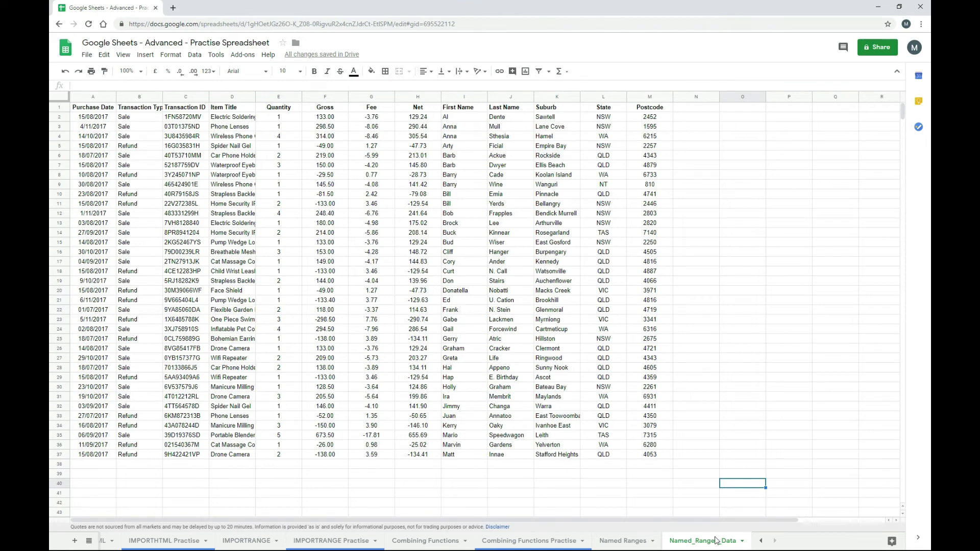
click(638, 545)
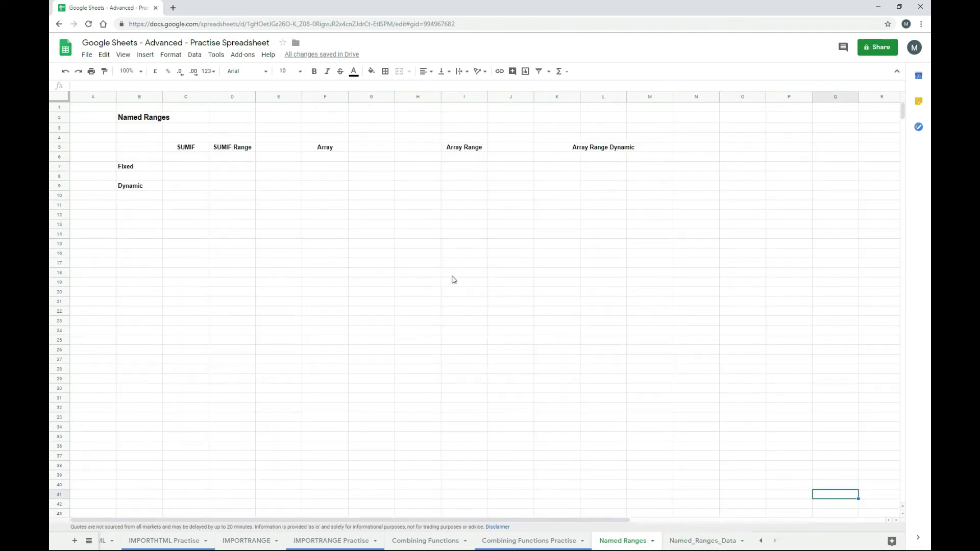
click(194, 56)
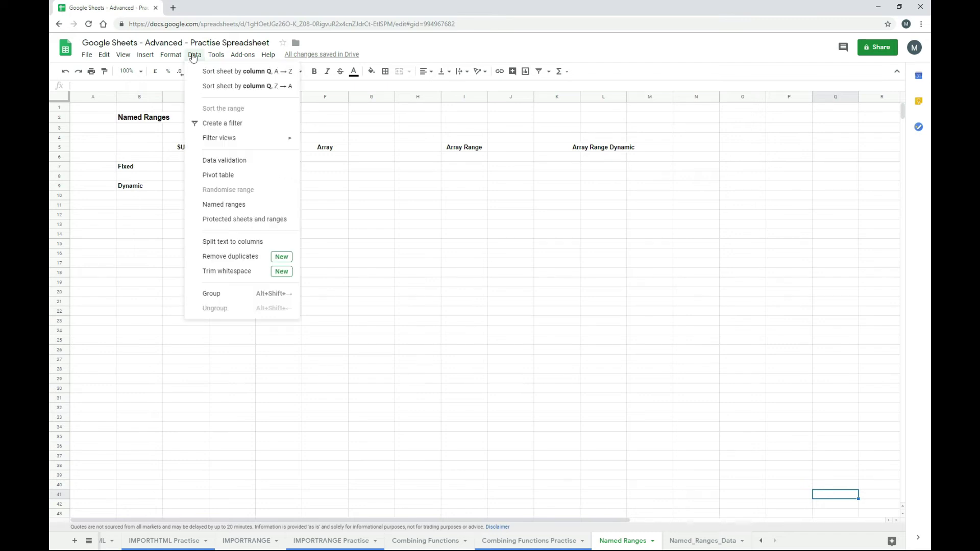
click(229, 206)
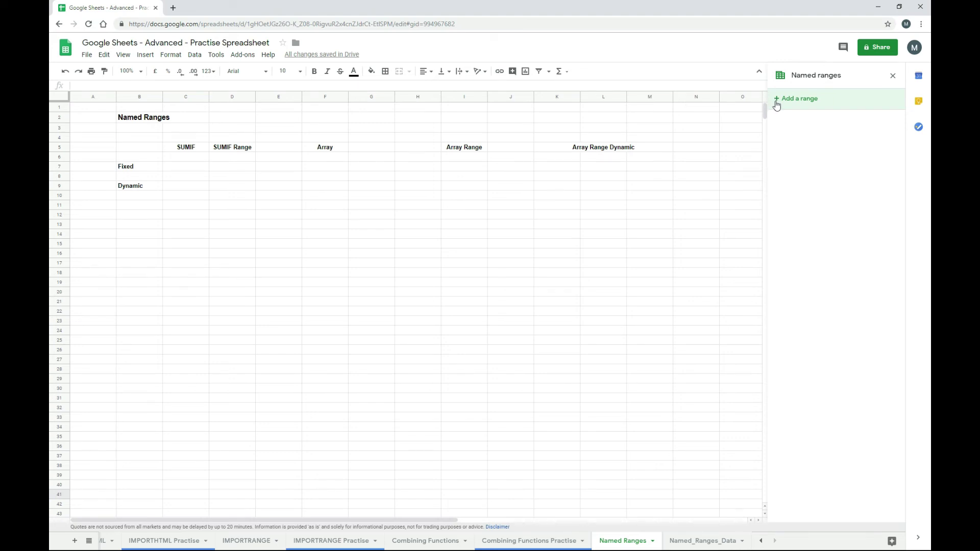
click(893, 78)
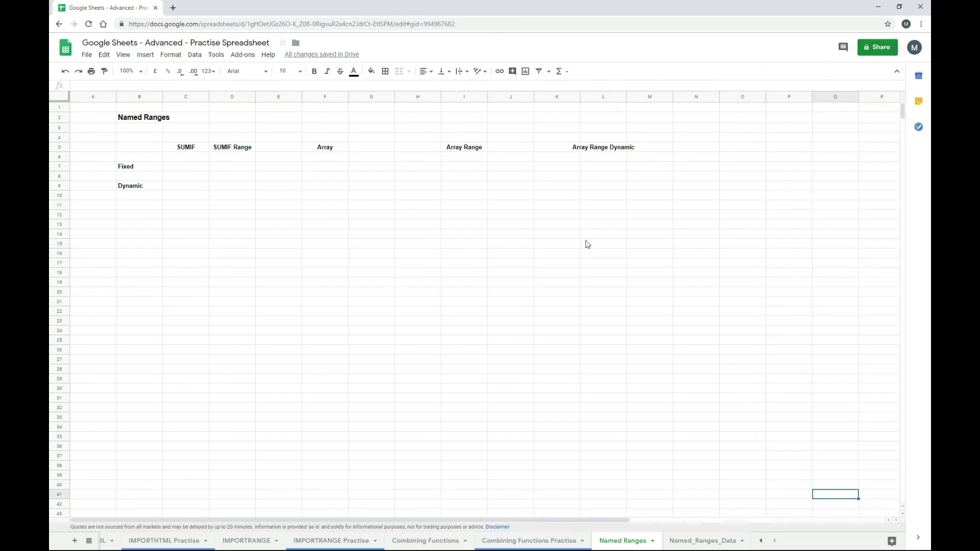
click(680, 542)
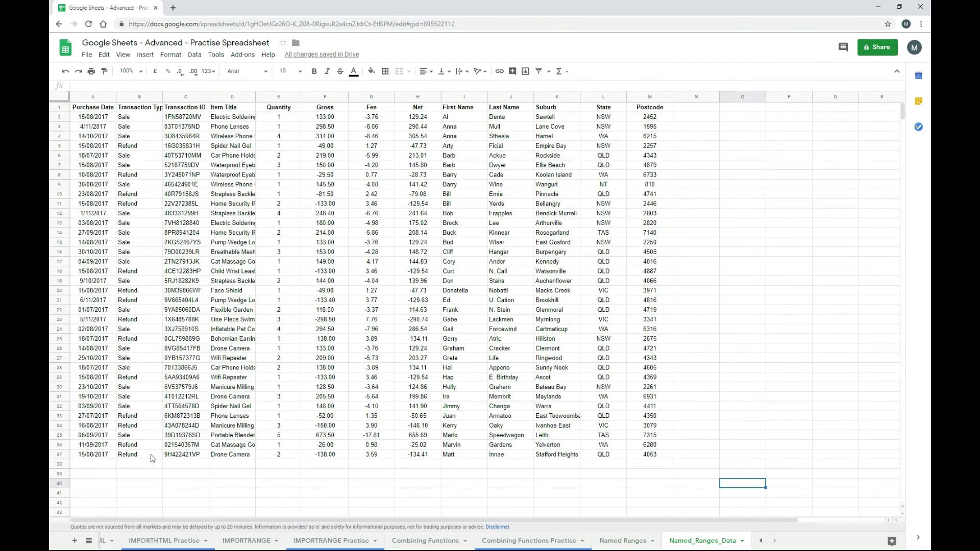
- Save the Transaction Type cells B2:B37 as the named range TransType
drag(151, 458, 154, 119)
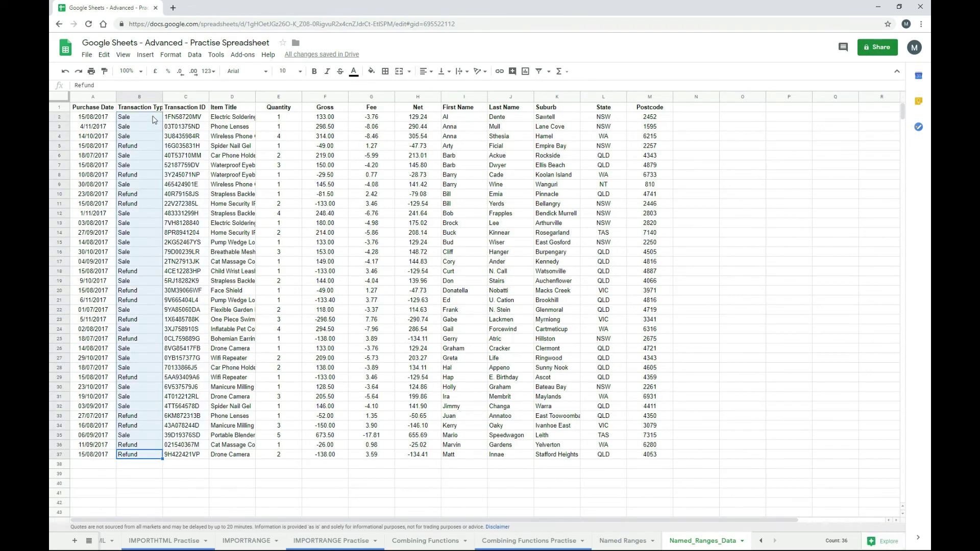
right_click(148, 122)
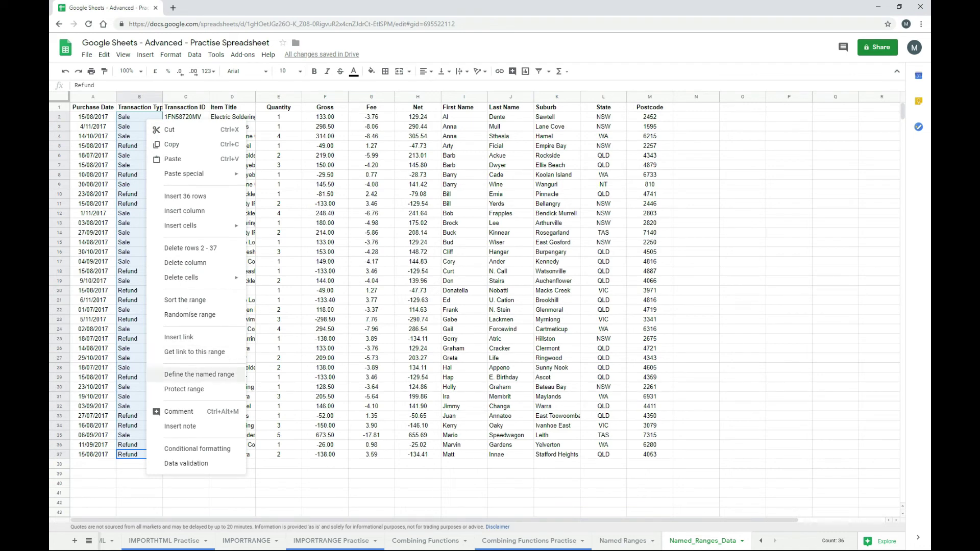
click(440, 420)
click(623, 541)
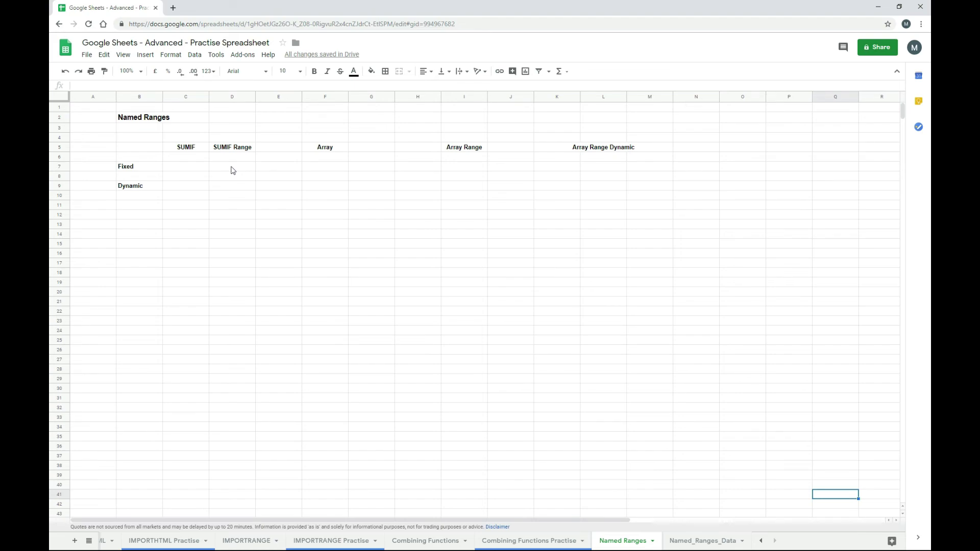
click(684, 548)
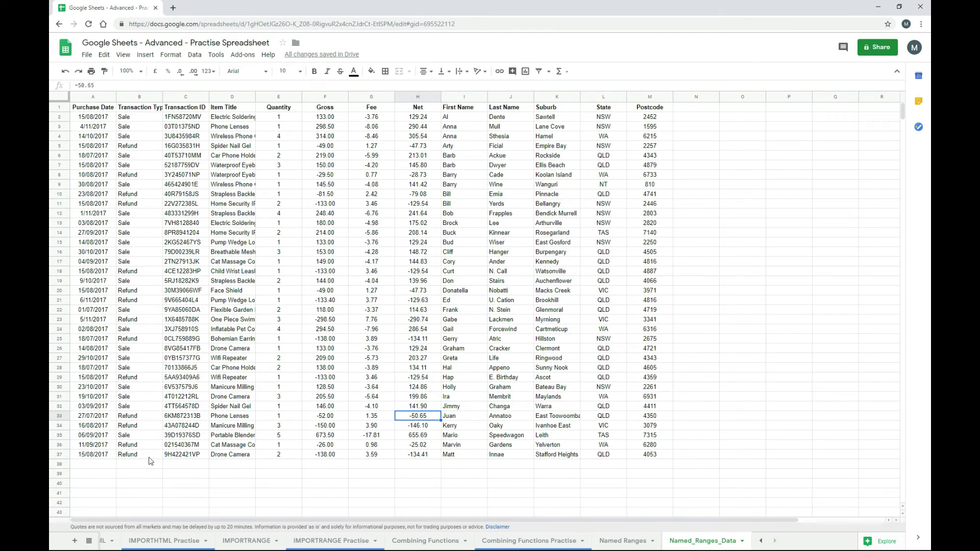
drag(148, 456, 145, 118)
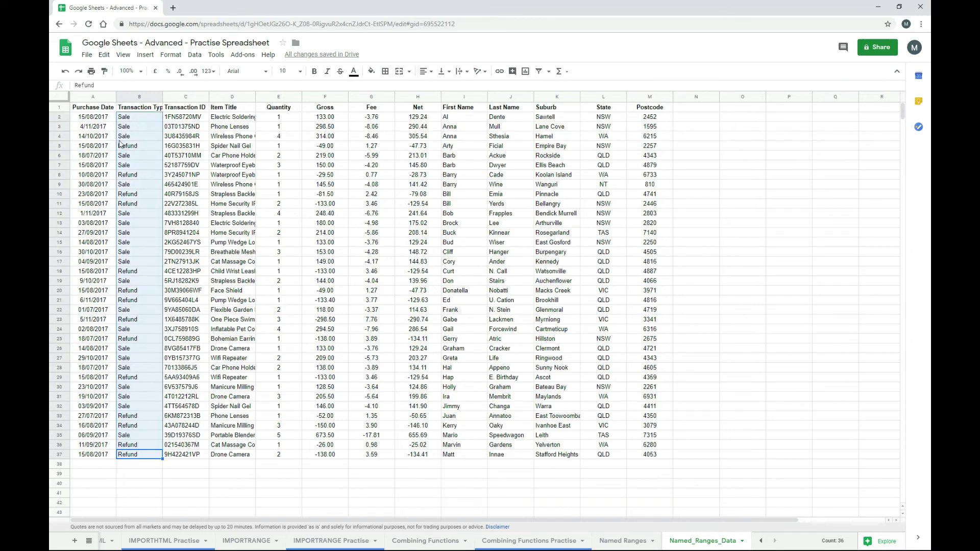
right_click(156, 164)
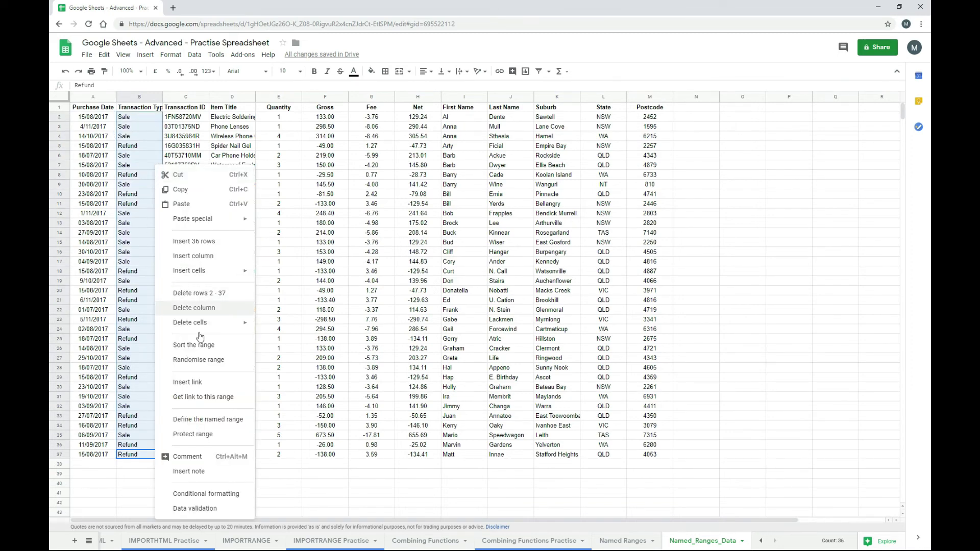
click(212, 426)
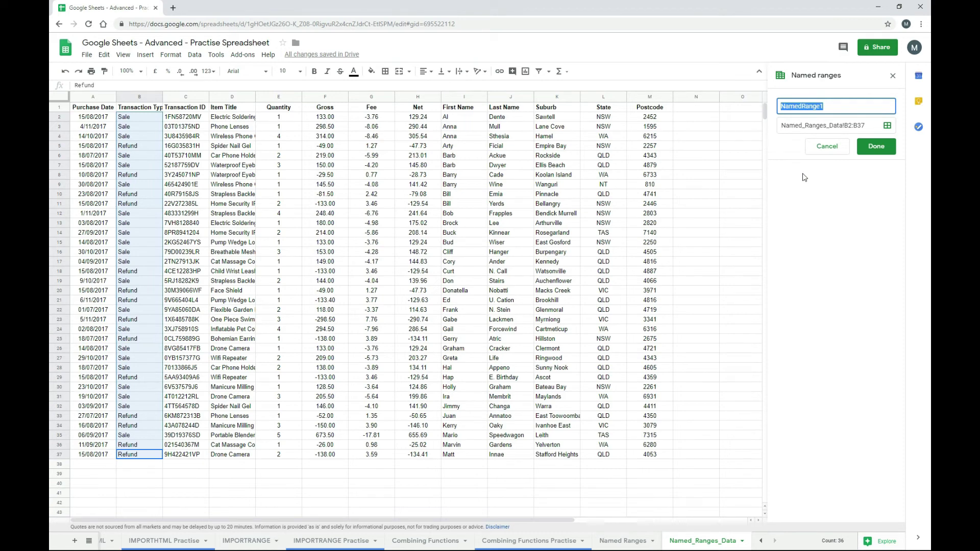
text(TransType)
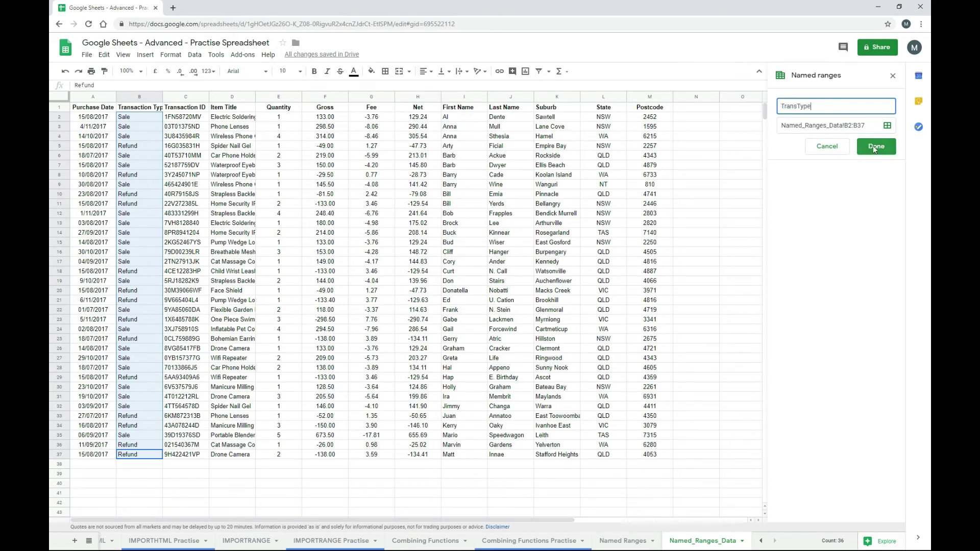
click(875, 147)
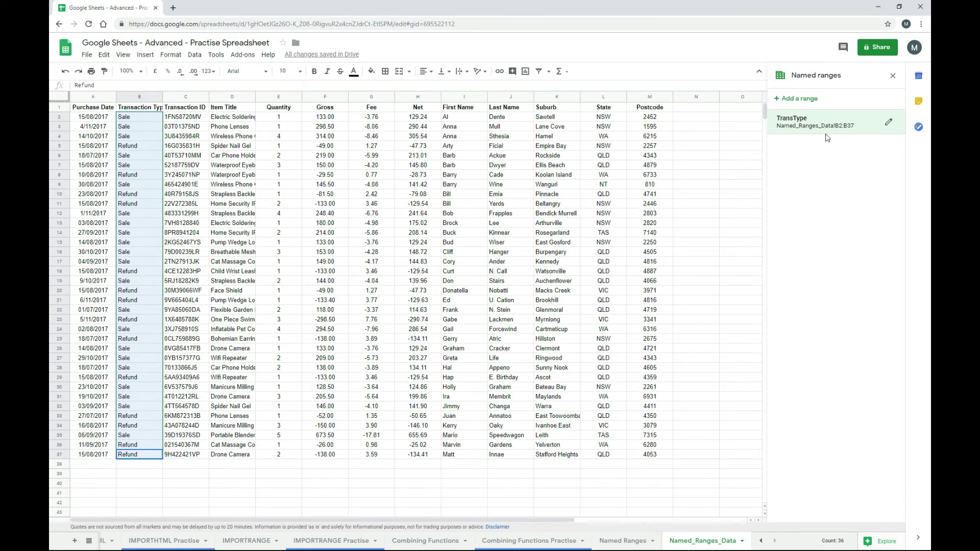
- Add a named range Gross pointing to Named_Ranges_Data!F2:F37
click(778, 101)
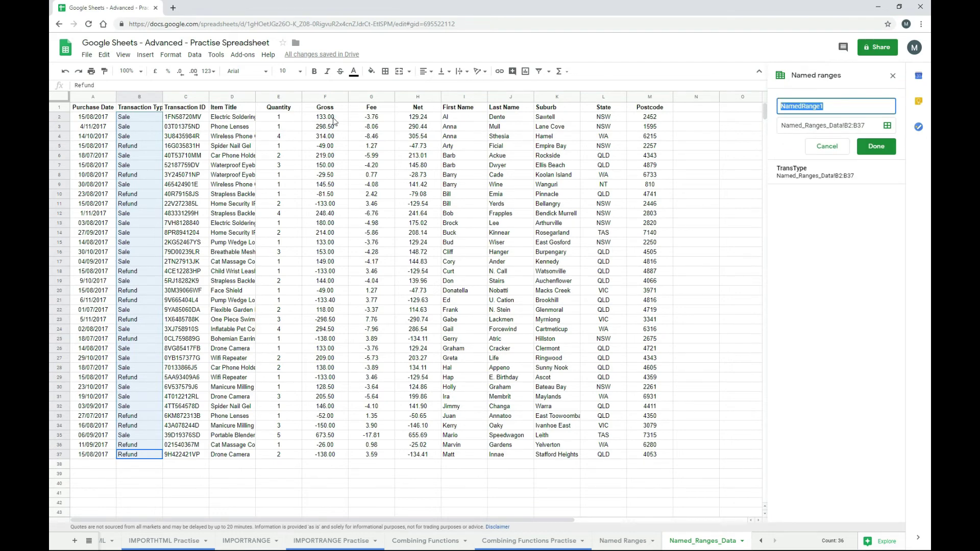
text(Gross)
click(887, 127)
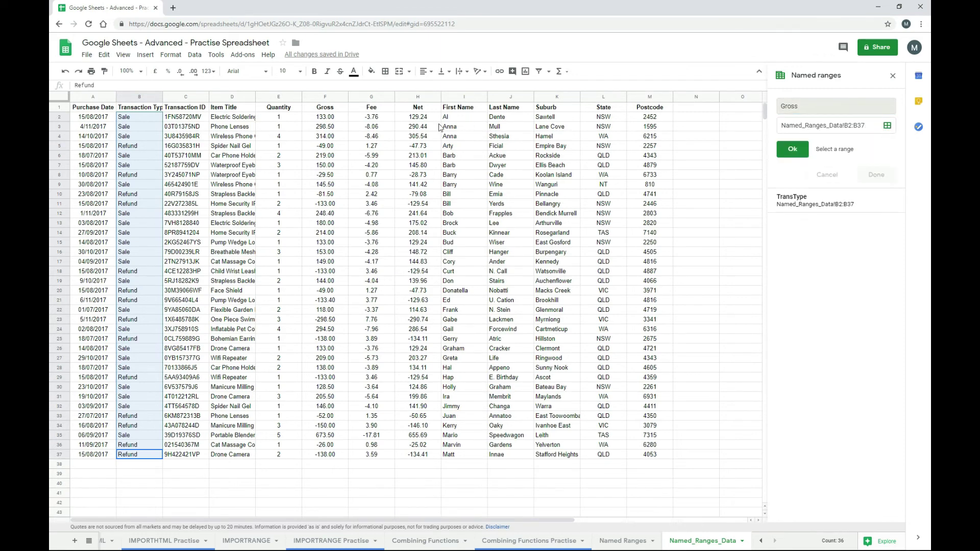
drag(325, 117, 330, 463)
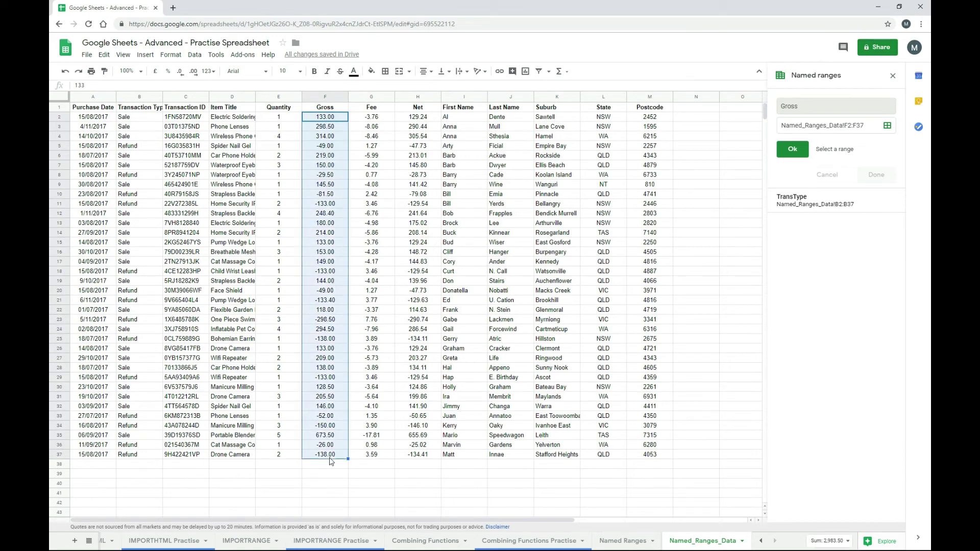
click(793, 149)
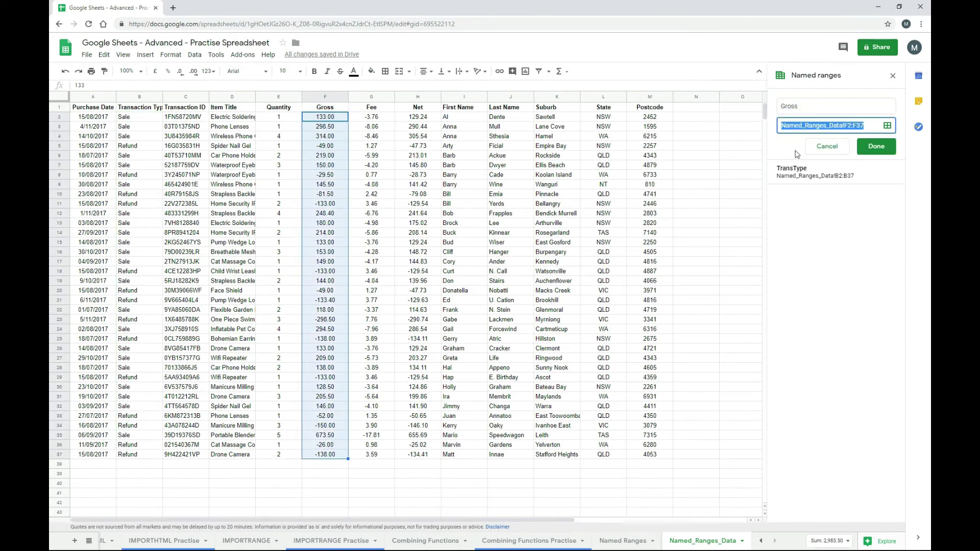
click(873, 148)
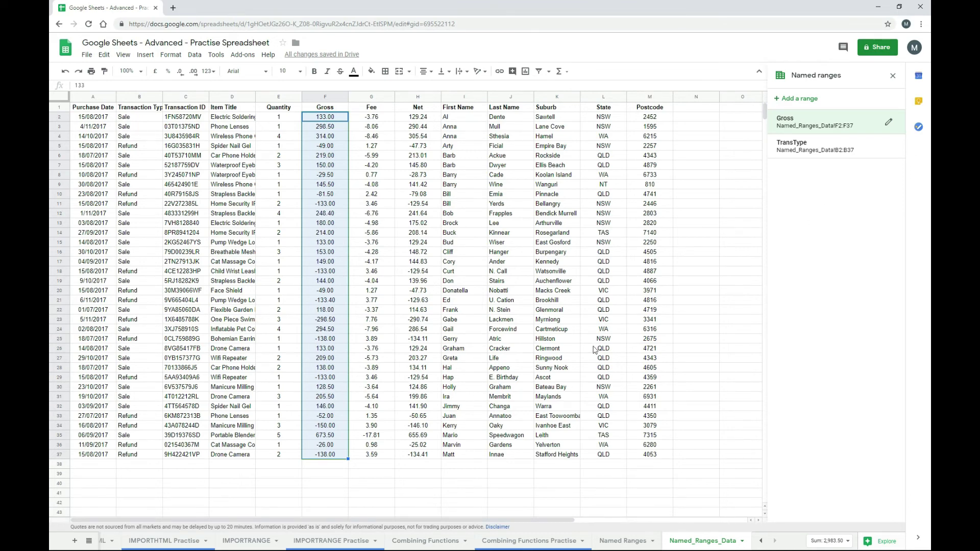
- In C7 enter SUMIF over data-sheet B2:B37, "Sale", F2:F37, returning 4,527.40
click(623, 543)
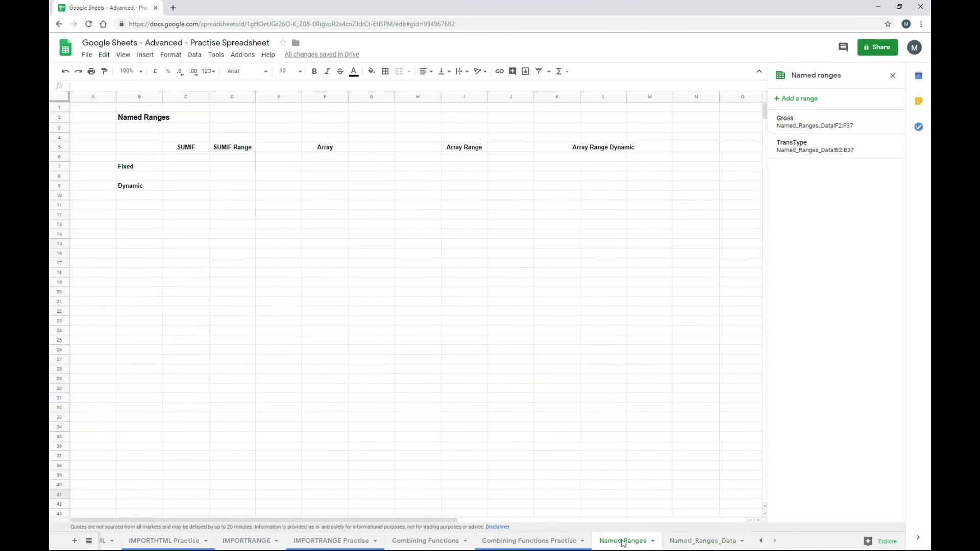
click(189, 171)
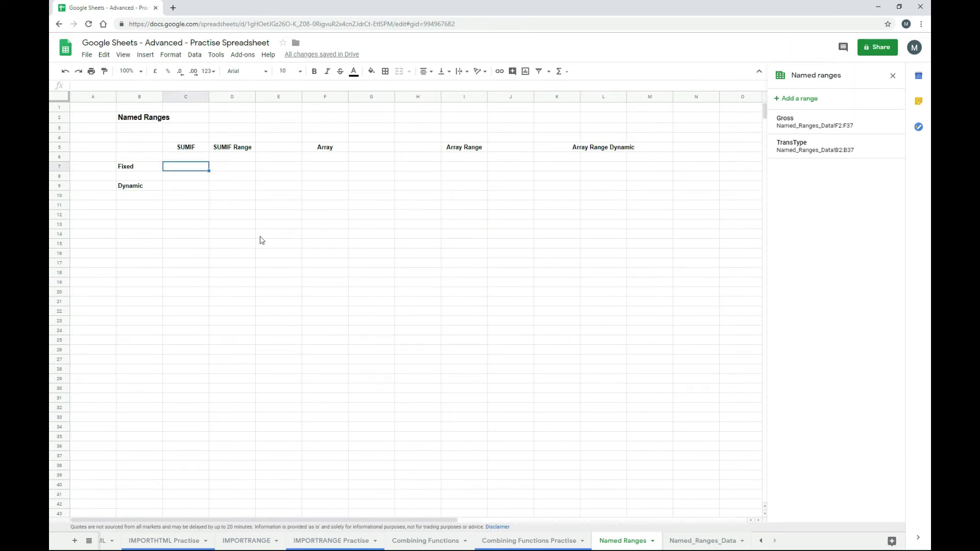
text(=sumif()
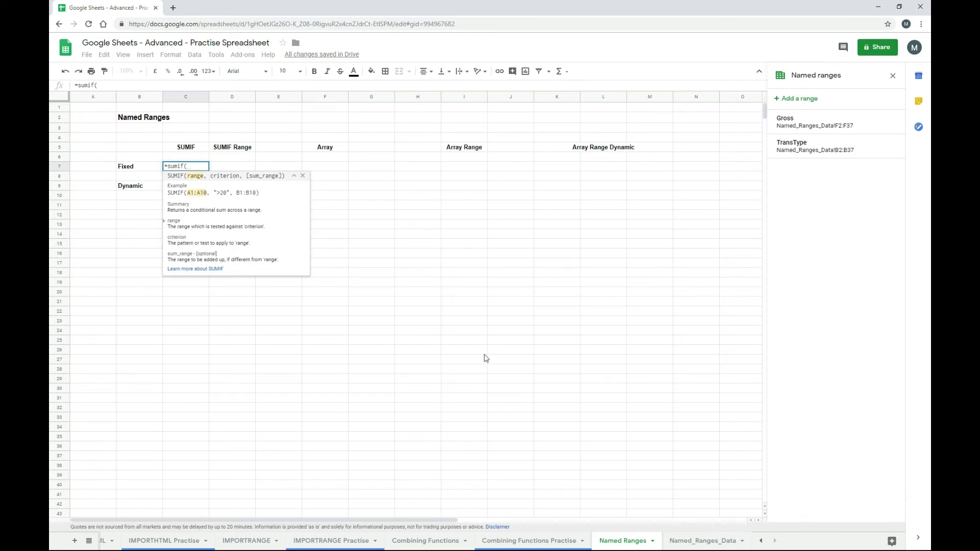
click(693, 546)
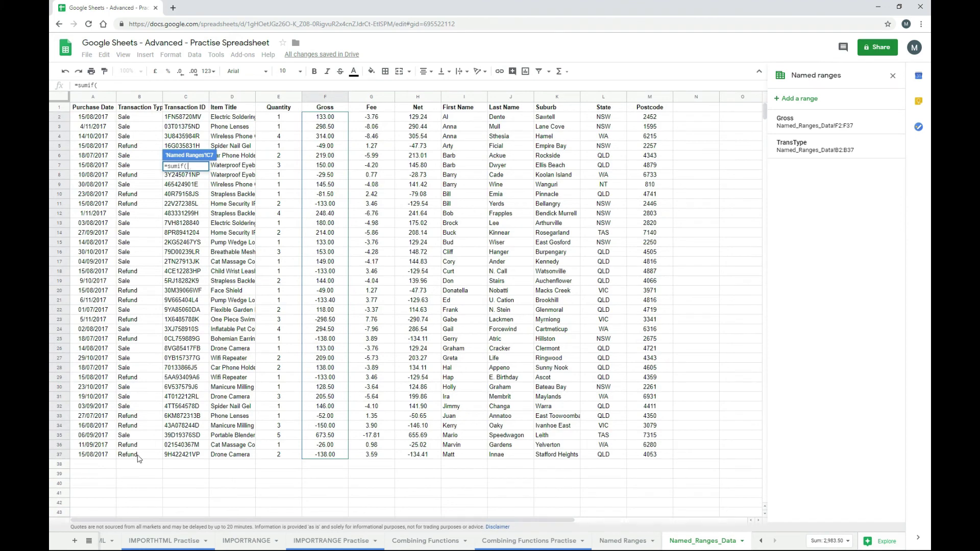
drag(137, 454, 150, 119)
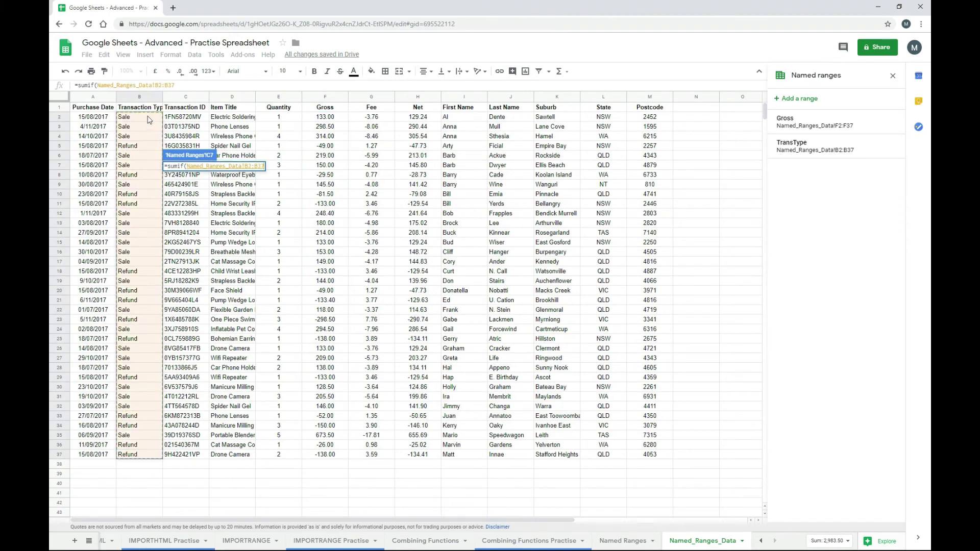
text(,)
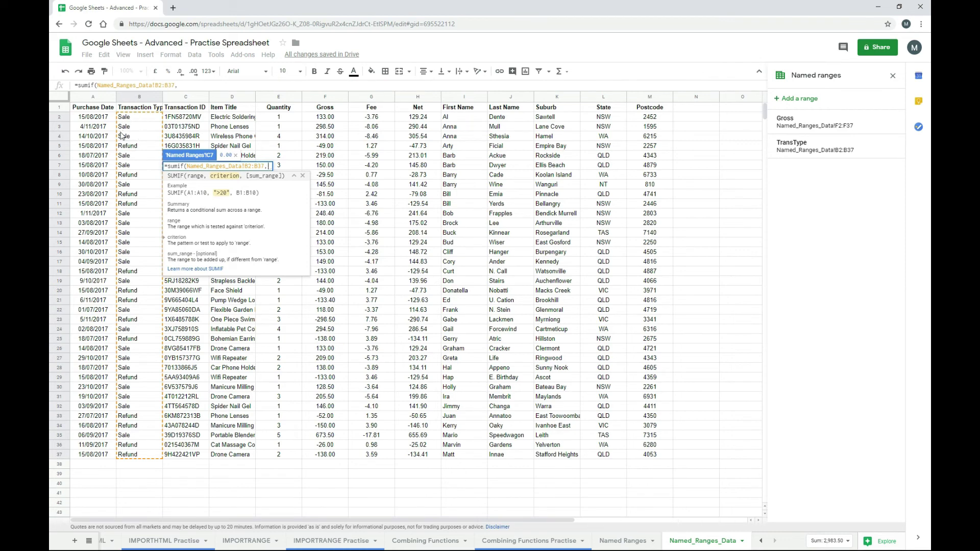
text("Sale)
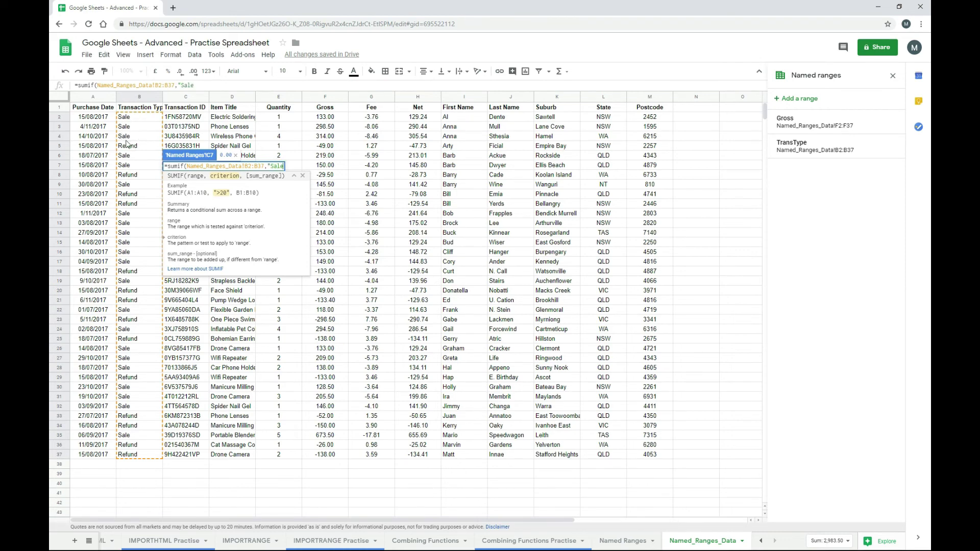
text(",)
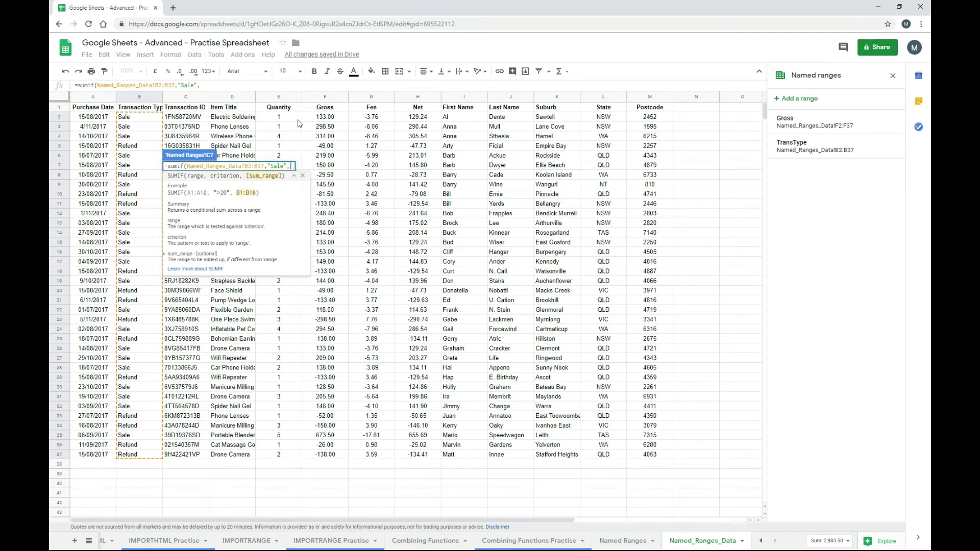
drag(329, 119, 326, 456)
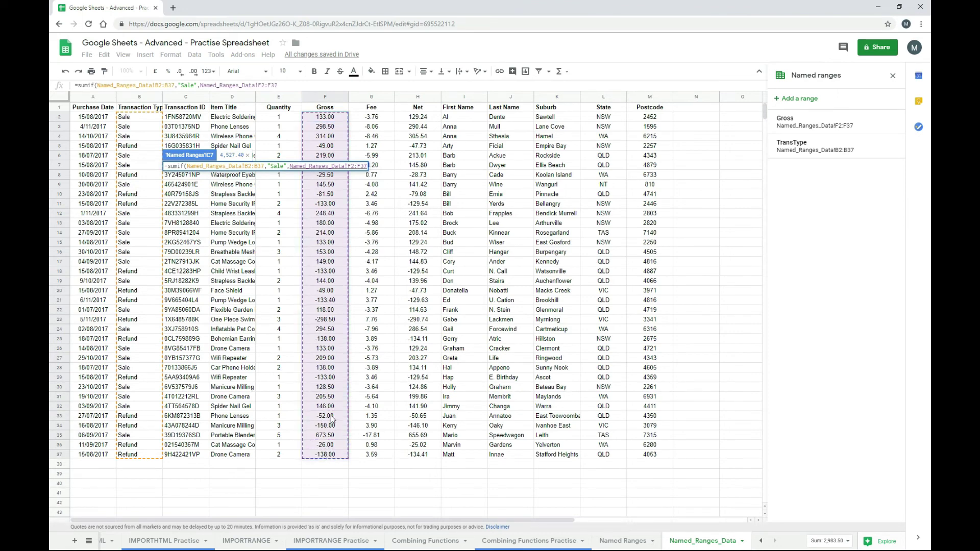
text())
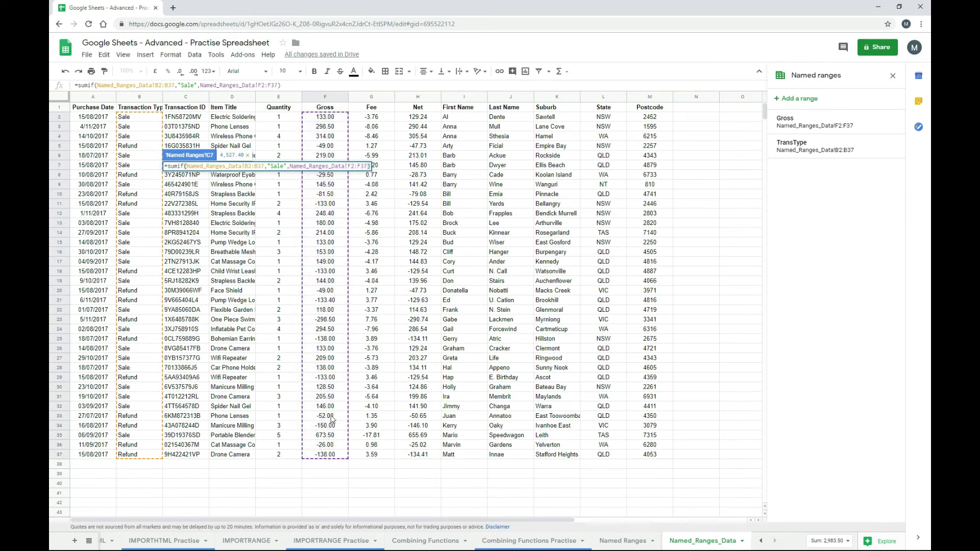
key(Return)
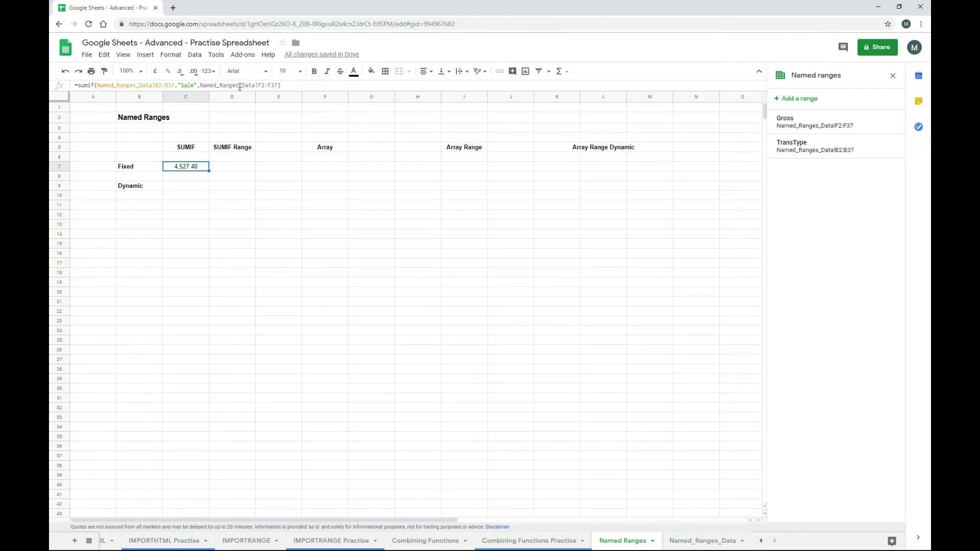
- Enter =sumif(TransType,"Sale",Gross) in D7 using the named-range autocomplete
click(230, 169)
text(=)
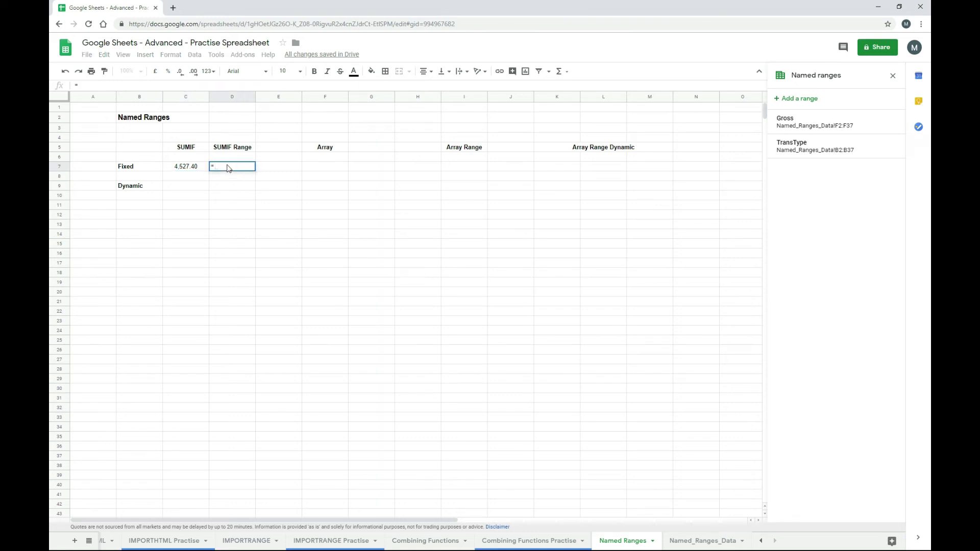
text(sumif()
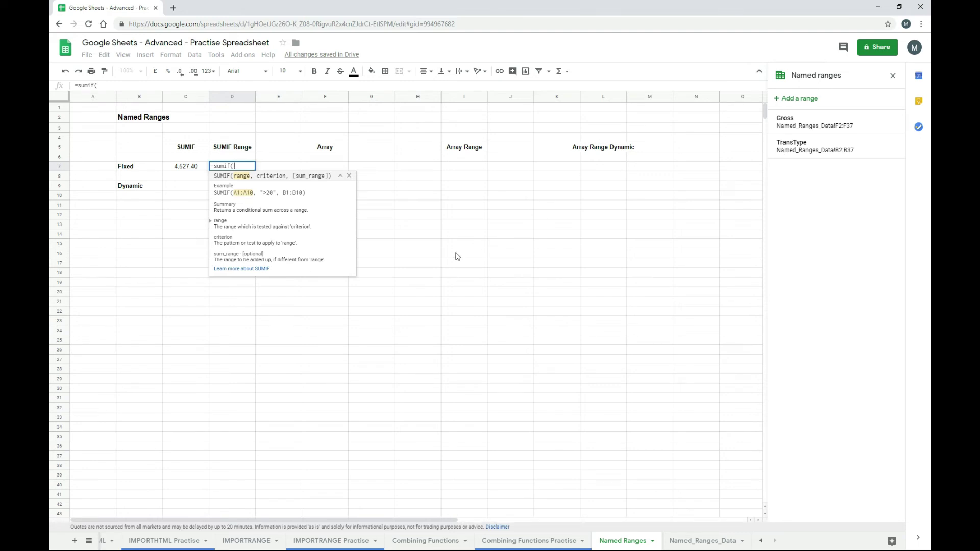
text(tran)
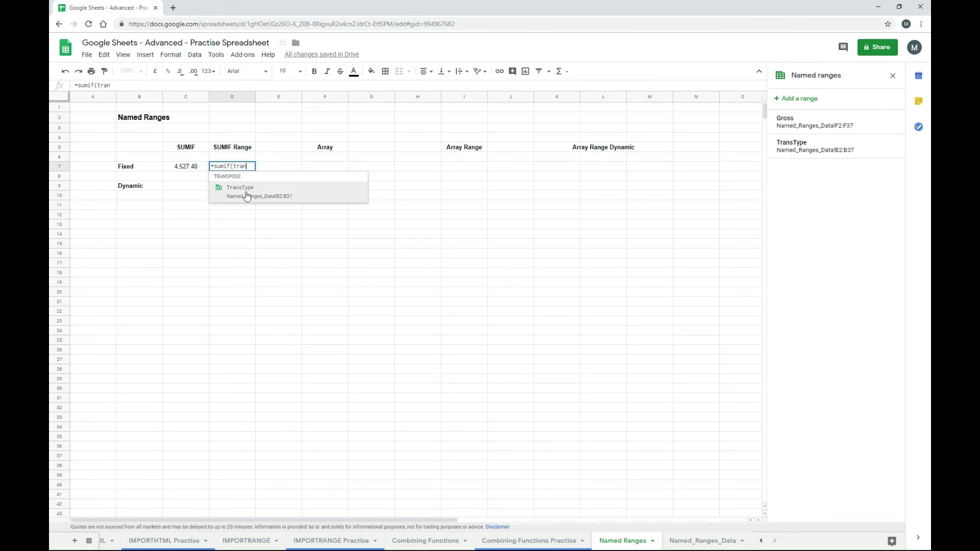
click(247, 197)
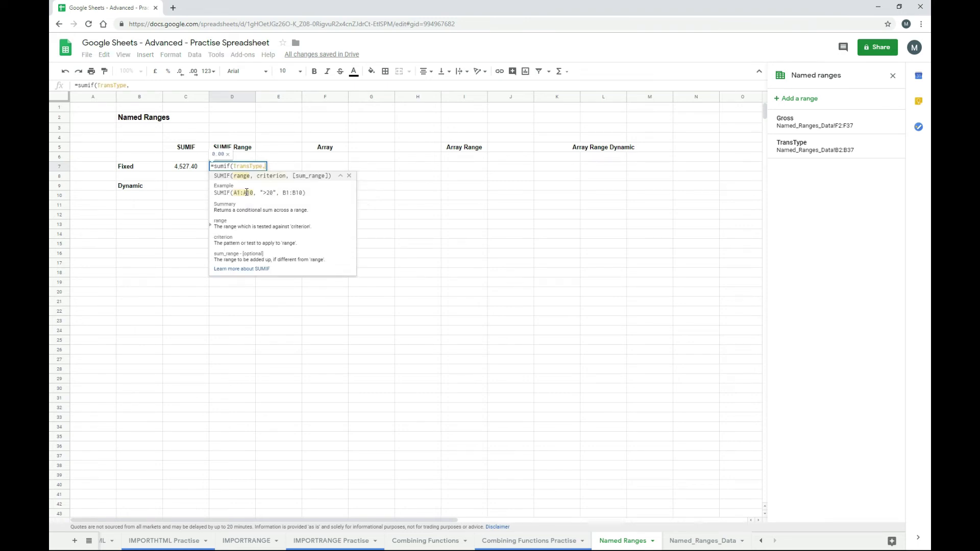
text(, ")
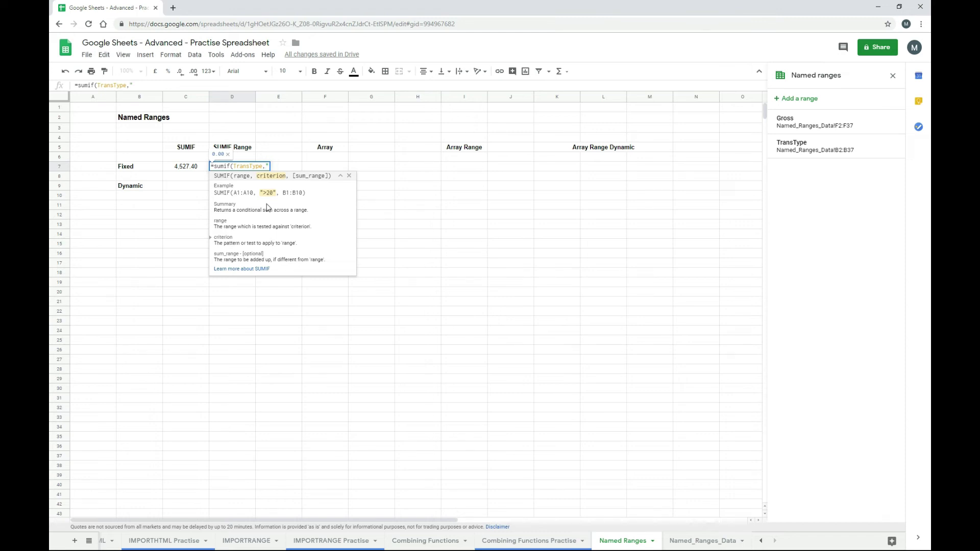
text(Sale",)
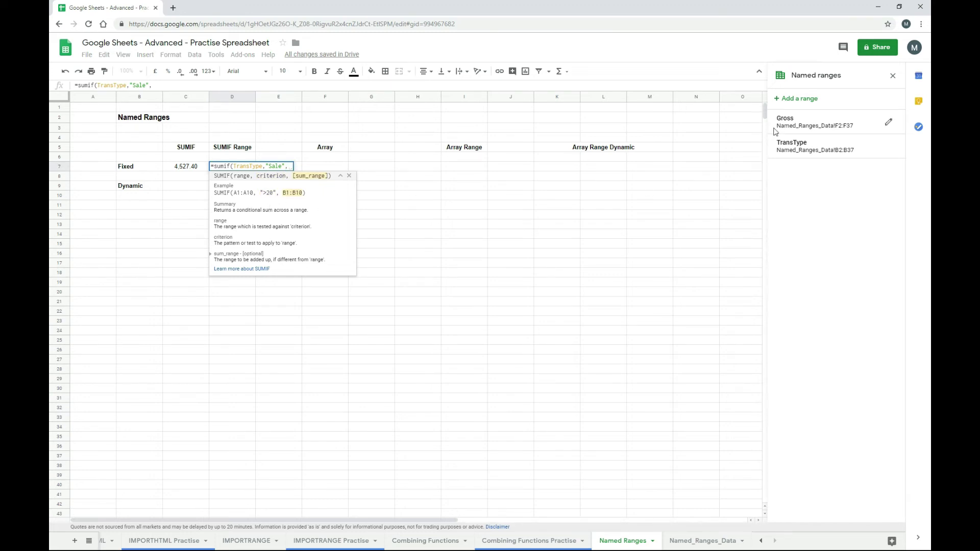
text(gr)
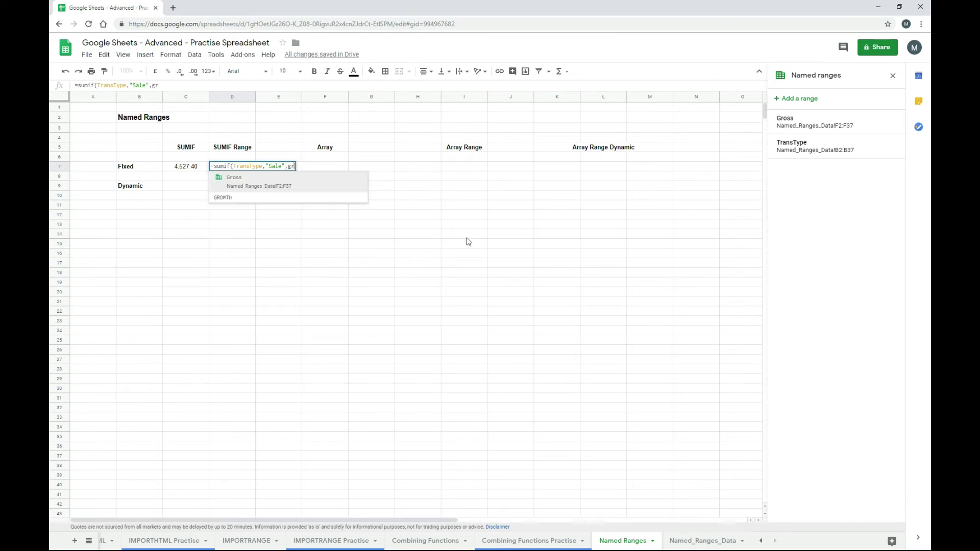
click(241, 184)
text())
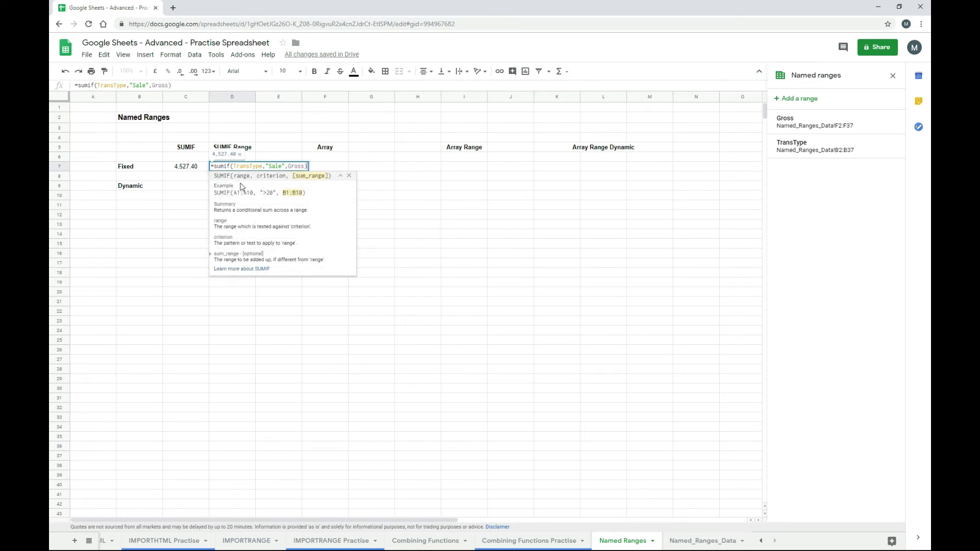
key(Return)
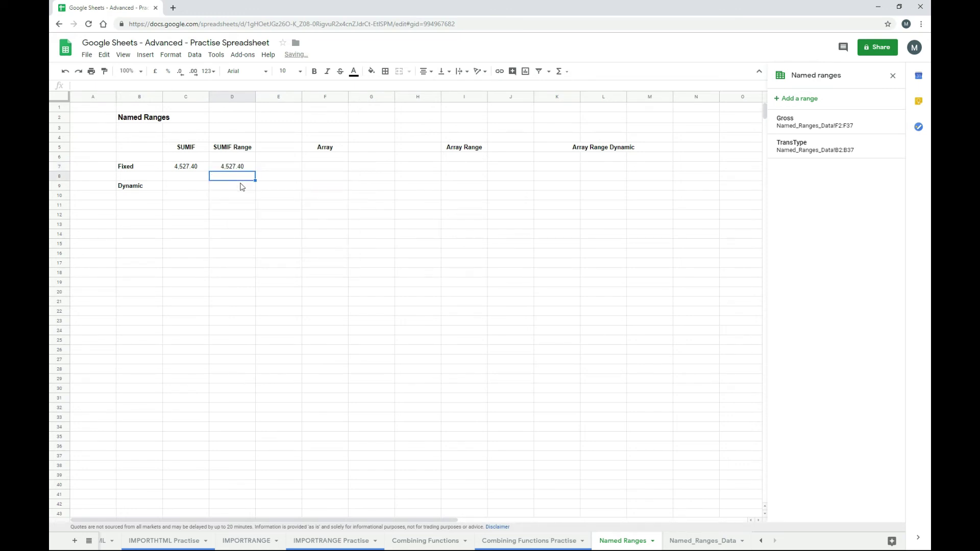
- Compare D7's named-range SUMIF with C7's explicit-range formula, both giving 4,527.40
key(Up)
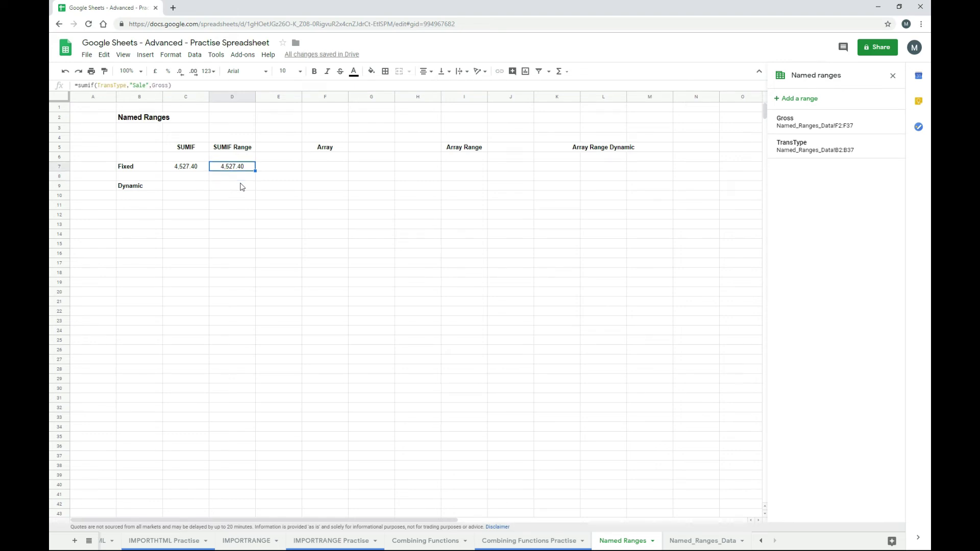
key(Left)
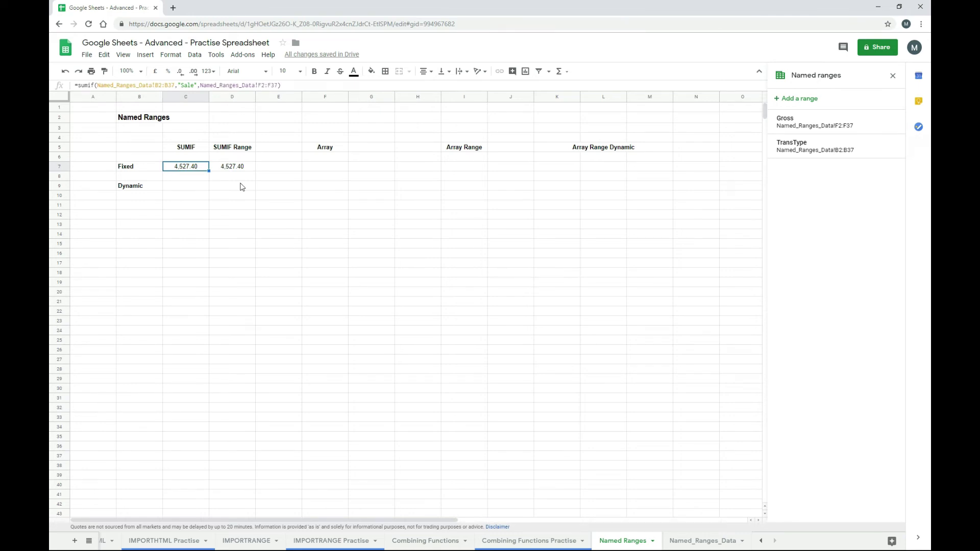
key(Right)
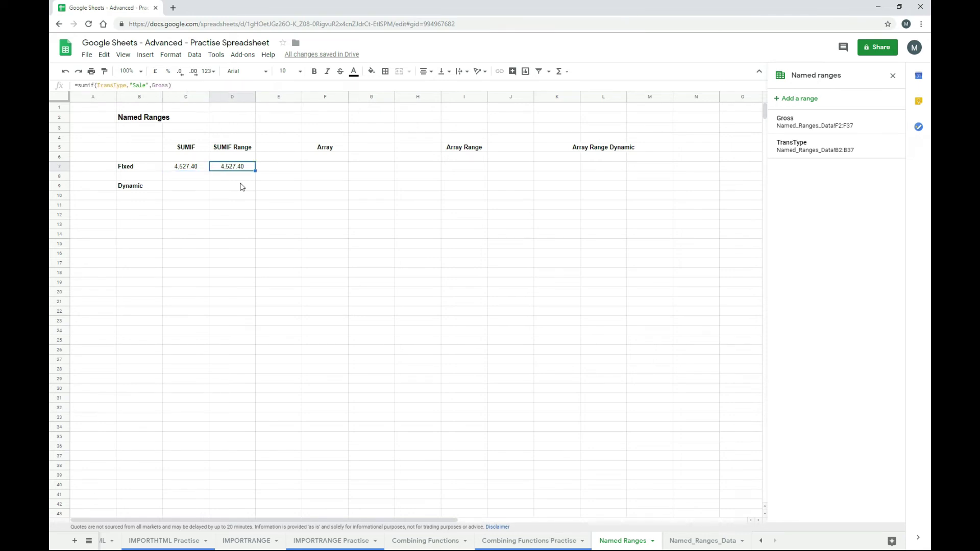
key(Left)
key(Right)
key(Left)
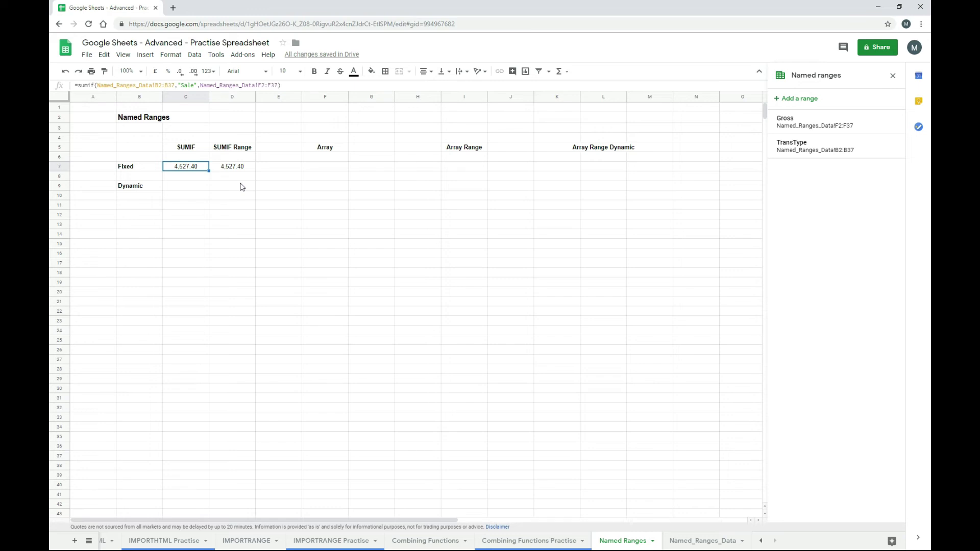
key(Right)
key(Right)
key(Right)
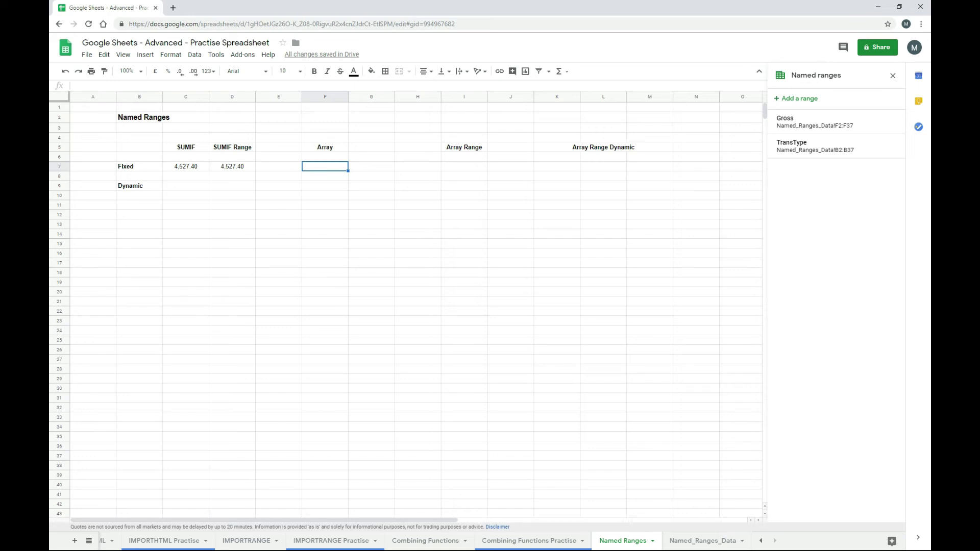
- Enter an array literal in F7 combining Named_Ranges_Data B2:B37 and F2:F37, spilling down rows 7–42
text(={)
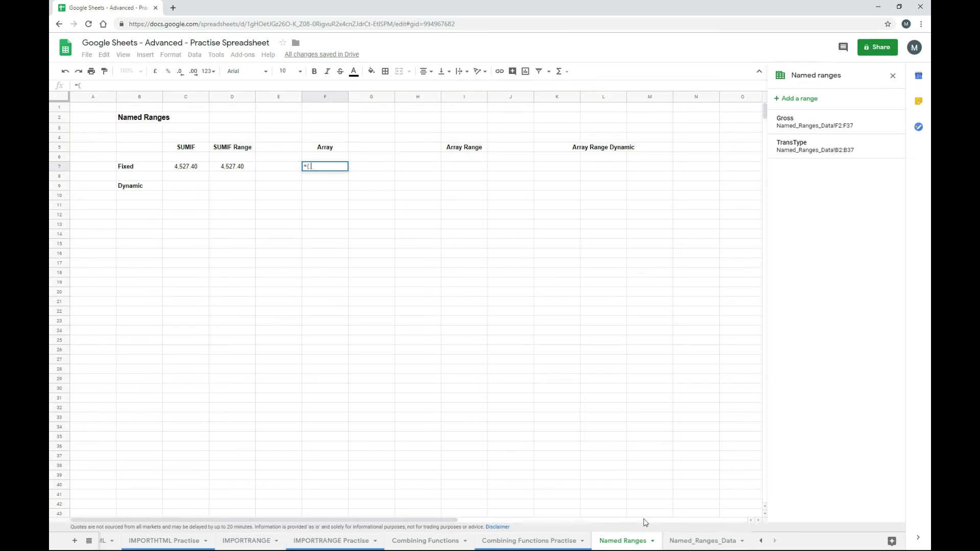
click(704, 545)
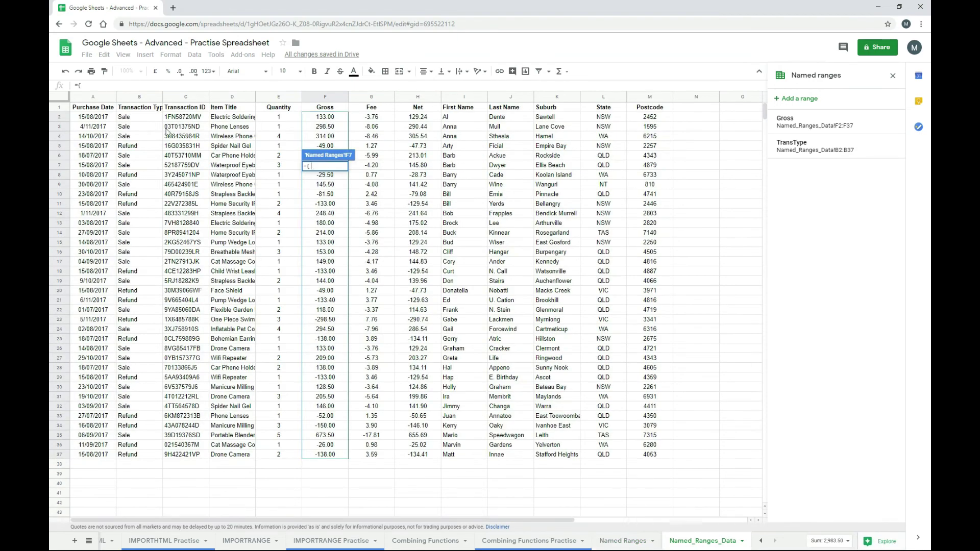
drag(139, 117, 136, 458)
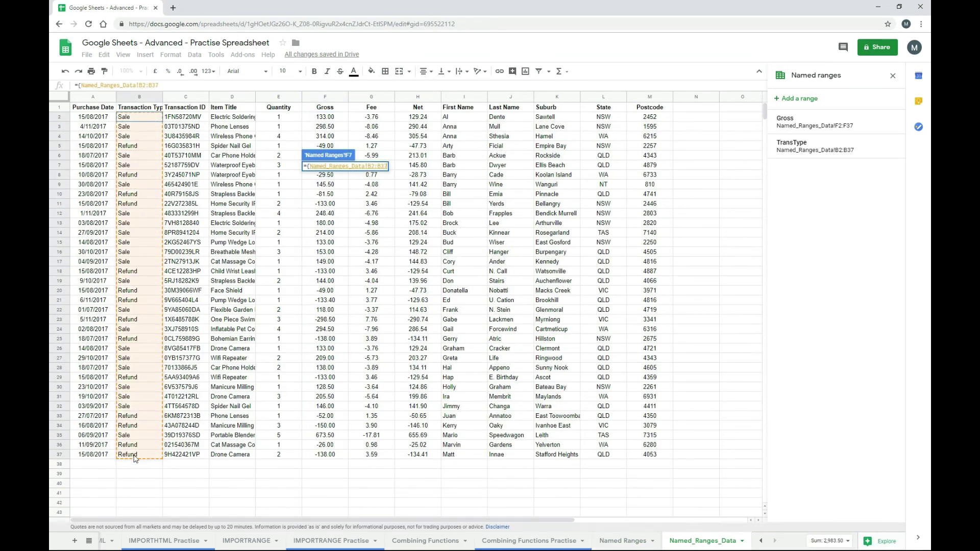
text(,)
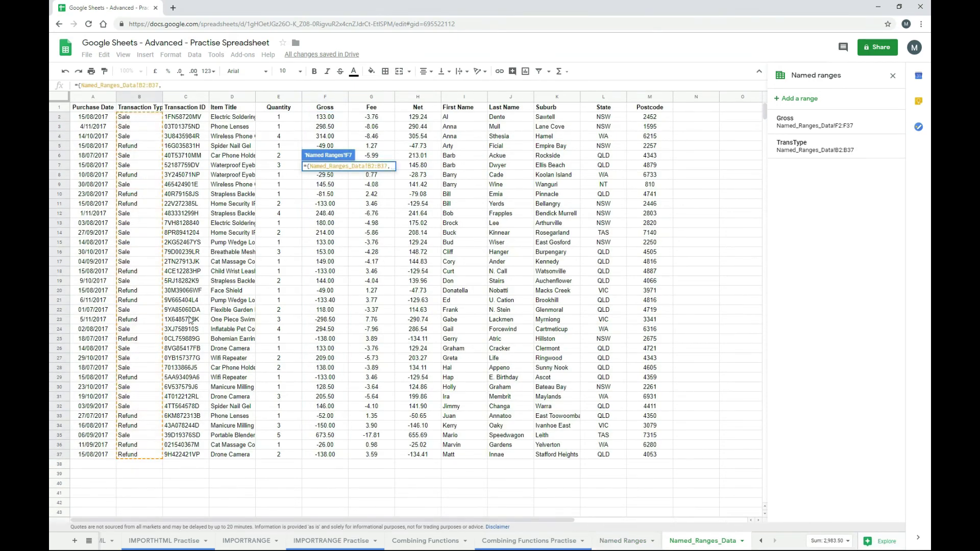
drag(337, 119, 324, 456)
text(})
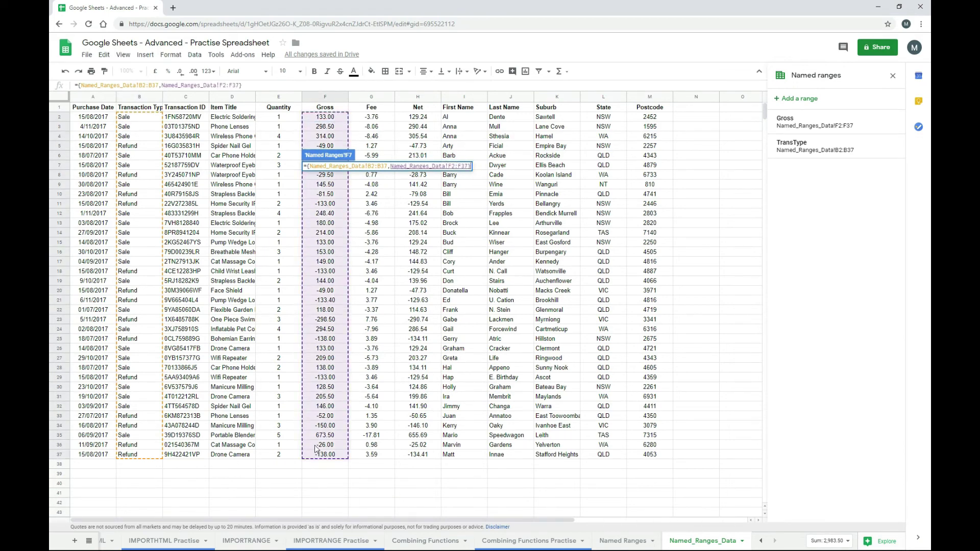
key(Return)
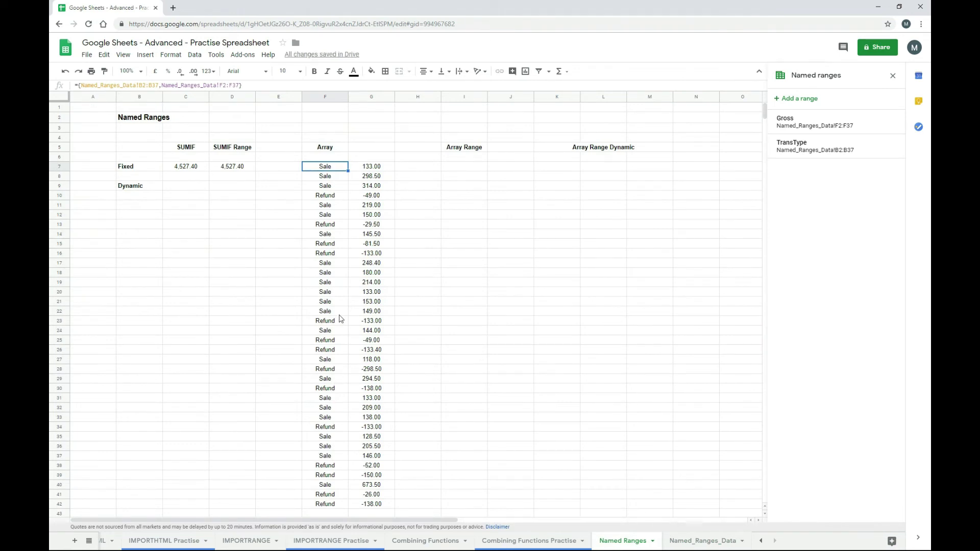
key(Down)
key(Down)
key(Down)
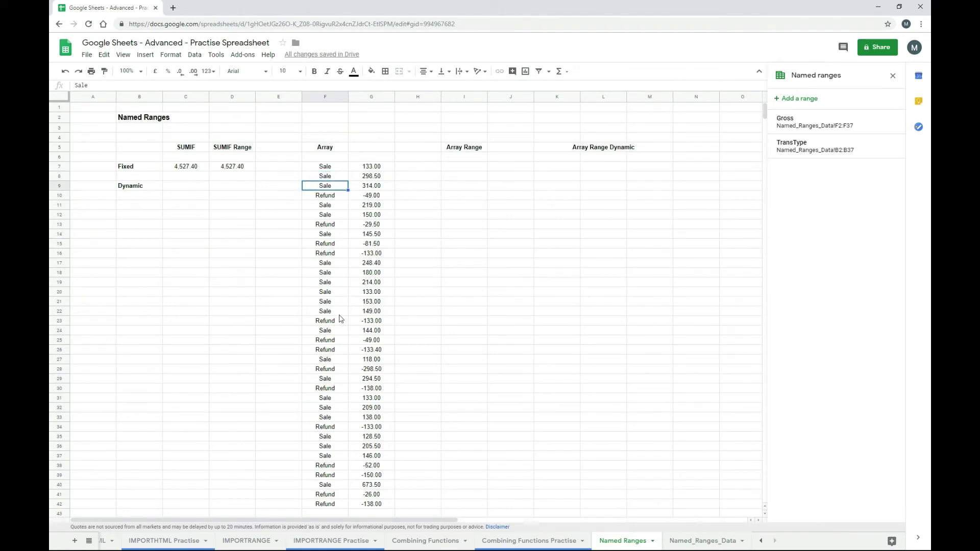
key(Up)
key(Up)
key(Up)
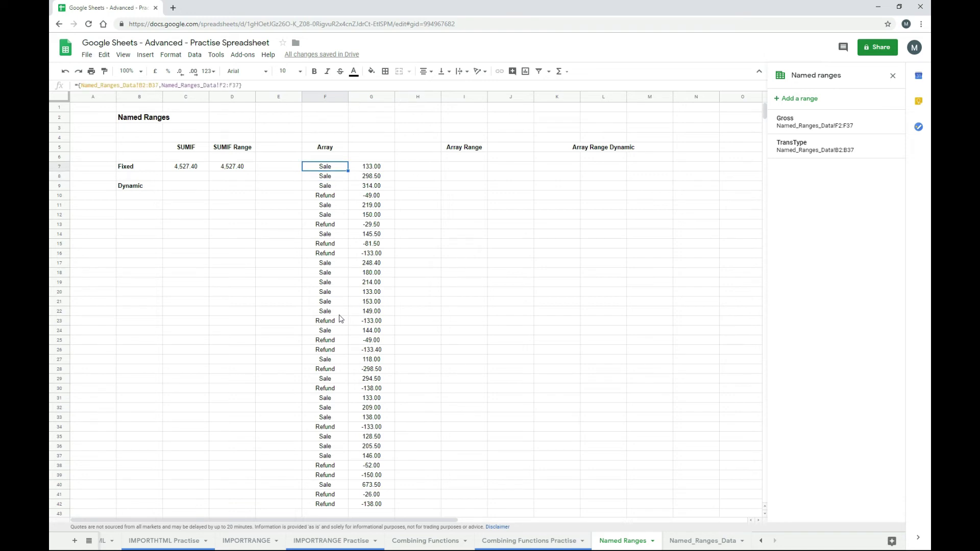
key(Right)
key(Right)
key(Right)
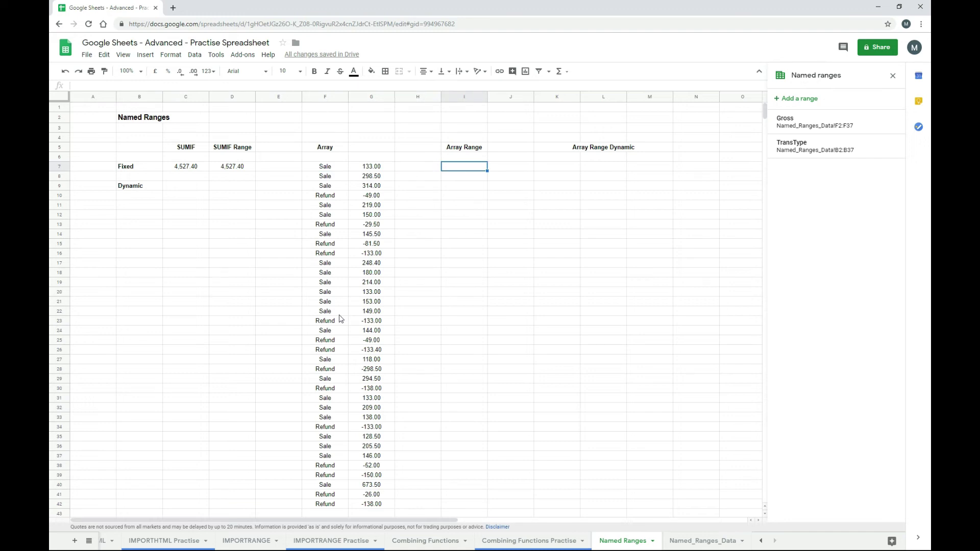
- Enter ={TransType,Gross} in I7 using the named-range suggestions
text(={)
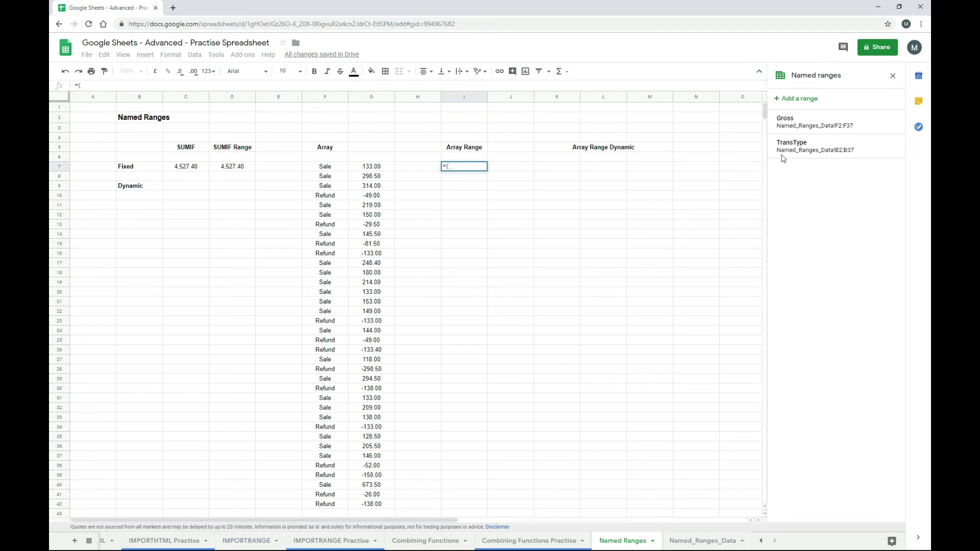
text(tran)
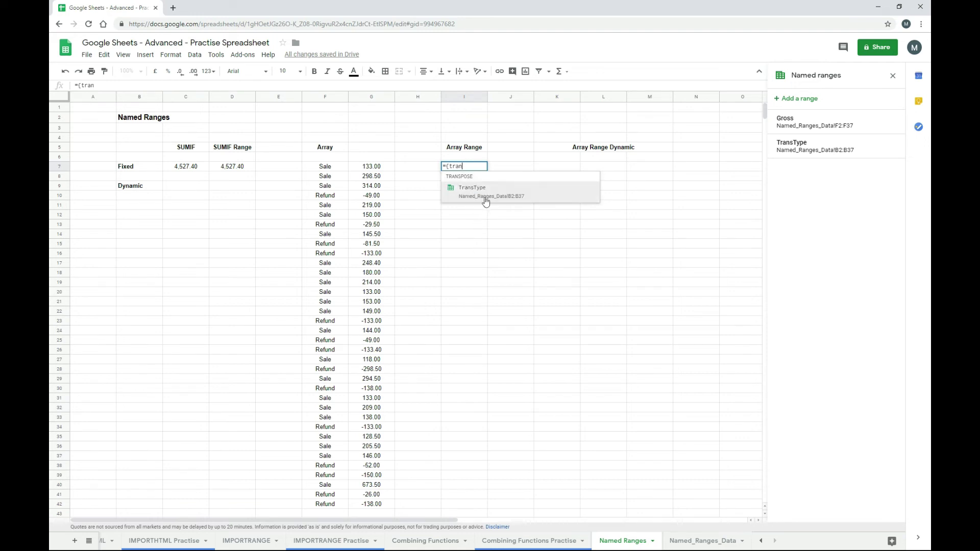
click(486, 199)
text(,gr)
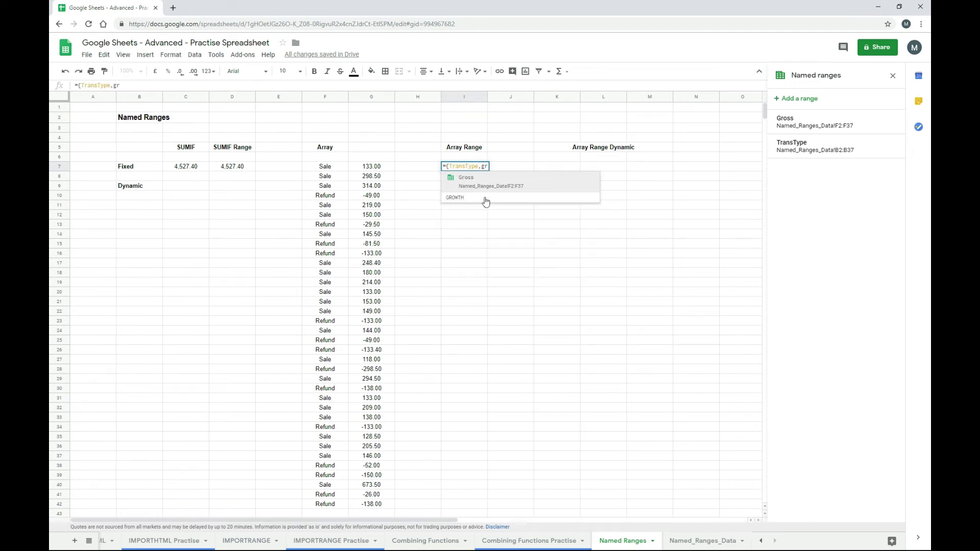
key(Tab)
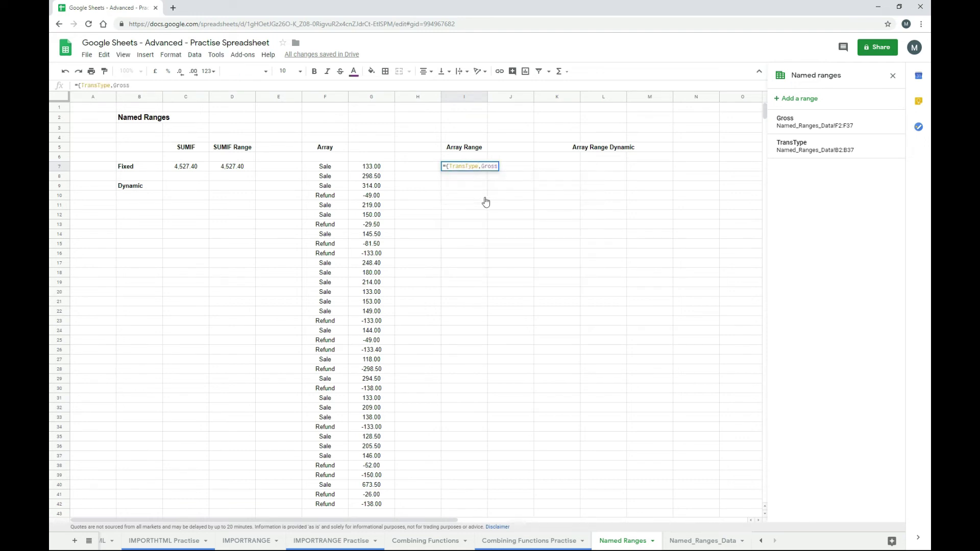
text(})
key(Return)
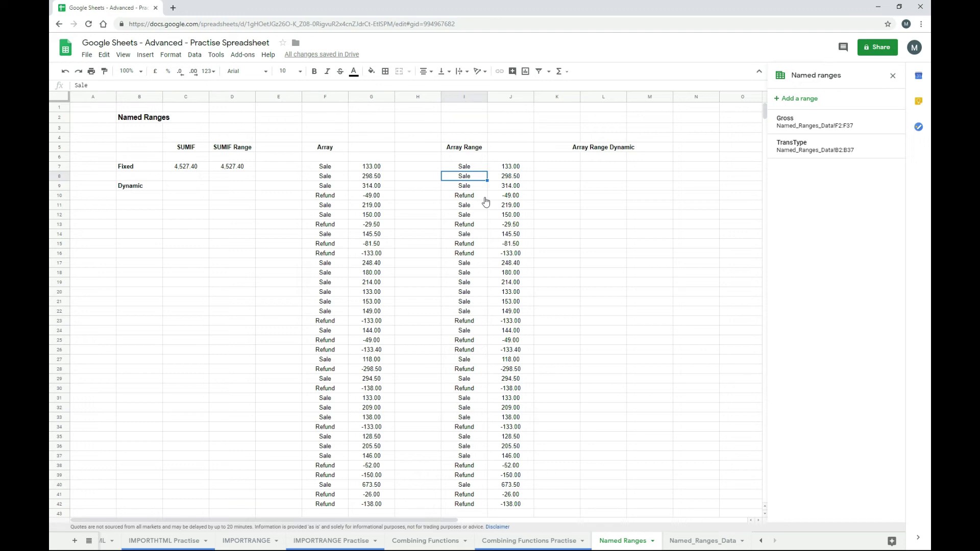
- Compare the formulas in I7, F7, D7 and C7 across row 7
key(Up)
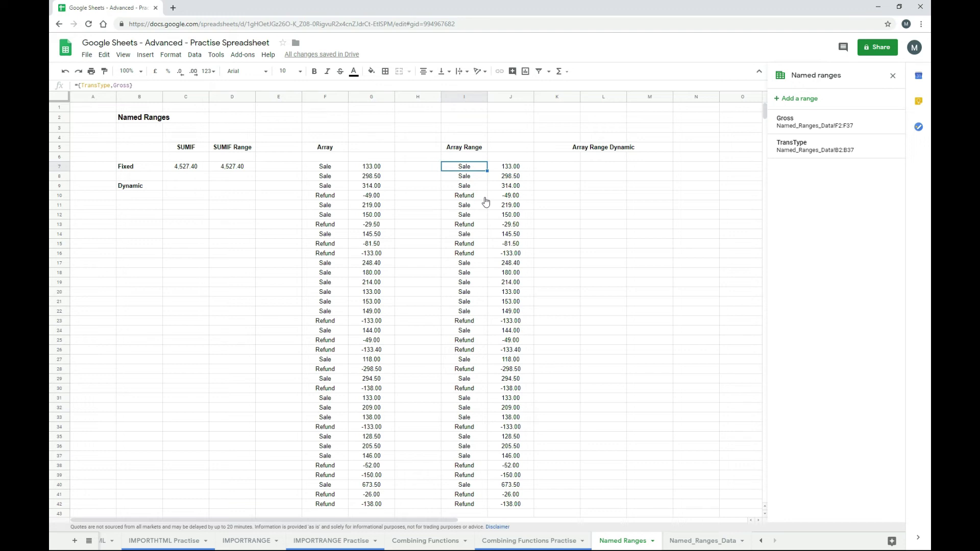
key(Left)
key(Left)
key(Left)
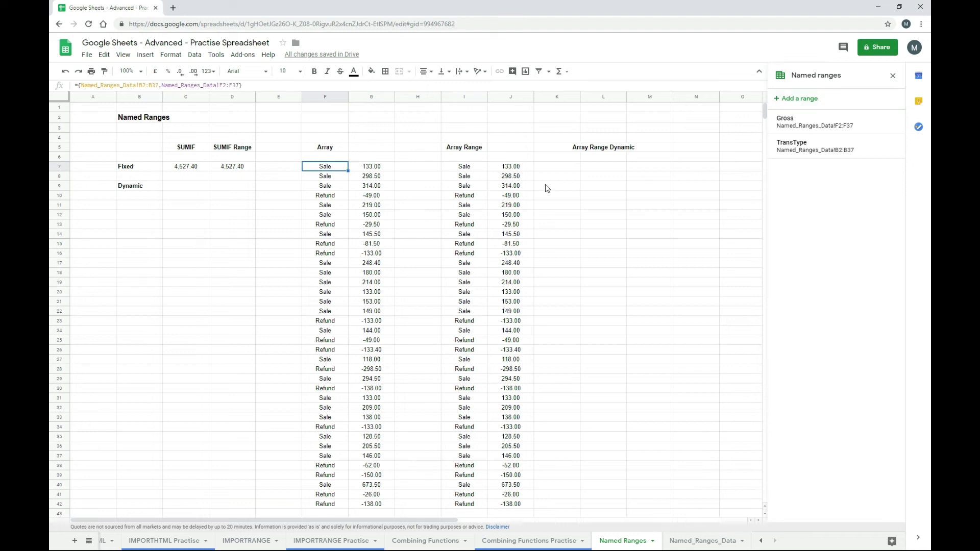
click(467, 170)
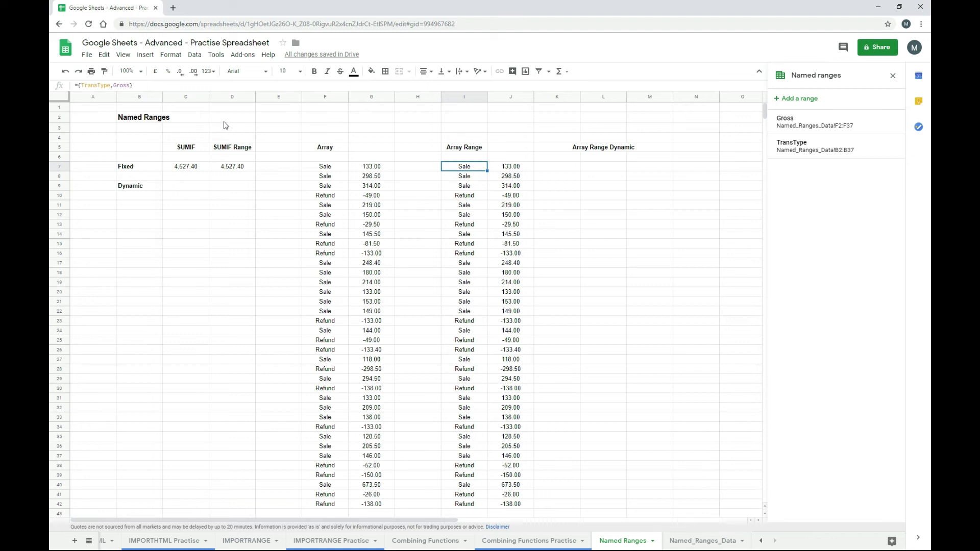
key(Left)
key(Left)
key(Left)
key(Left)
key(Left)
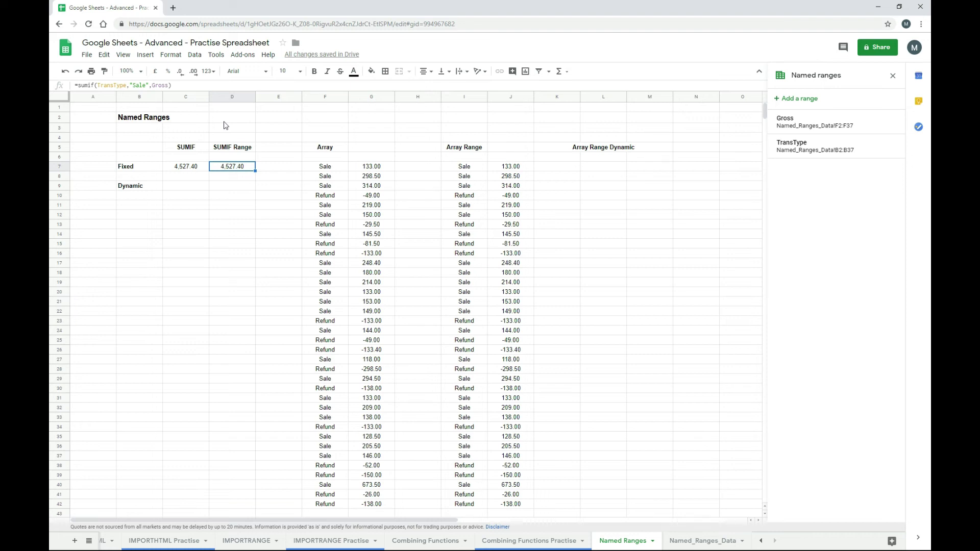
key(Left)
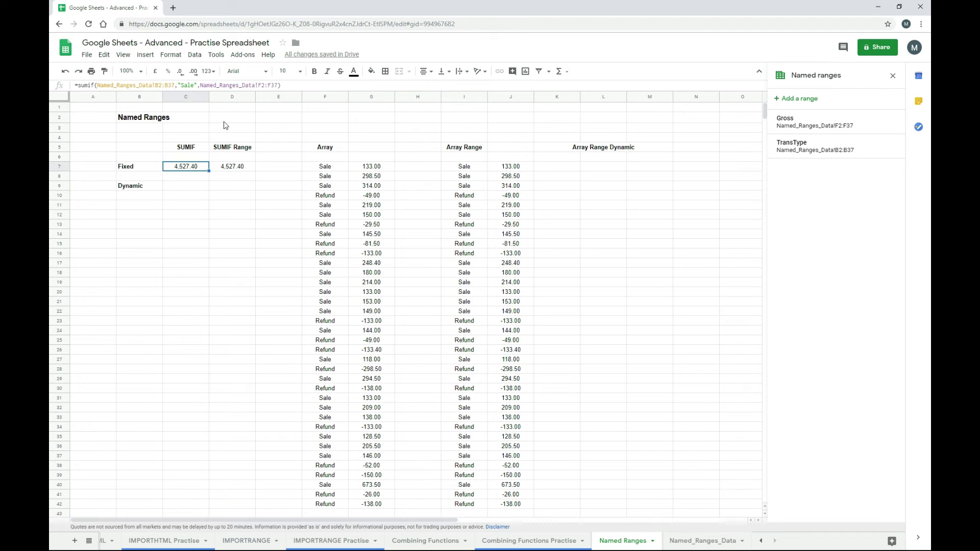
key(Left)
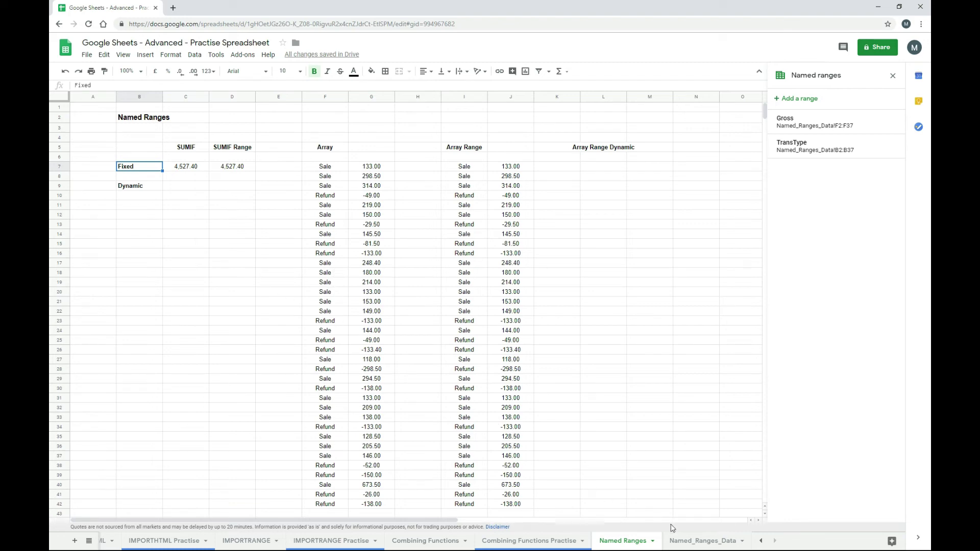
- Review the explicit-range SUMIF in C7 and the named-range SUMIF in D7, ending on Named_Ranges_Data
click(686, 544)
scroll(247, 427, down, 2)
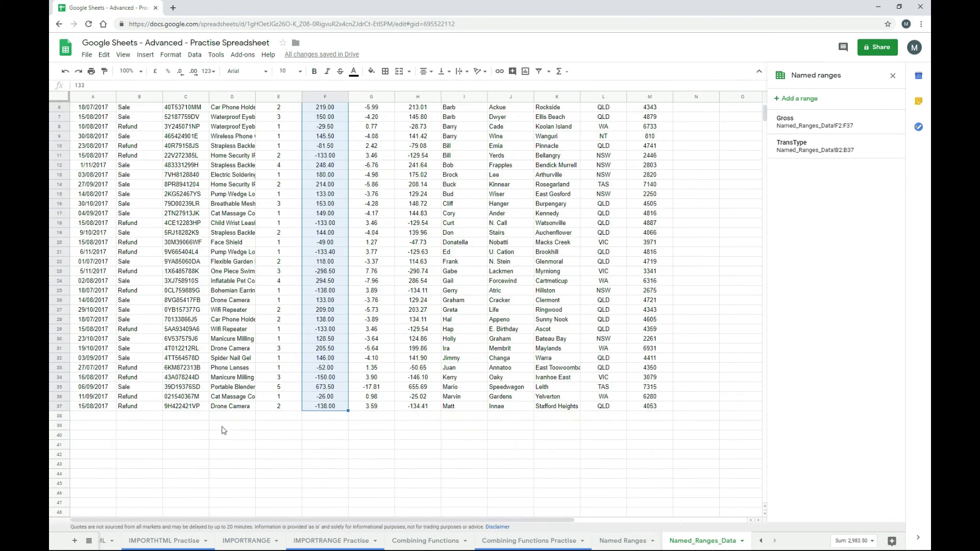
scroll(254, 428, up, 2)
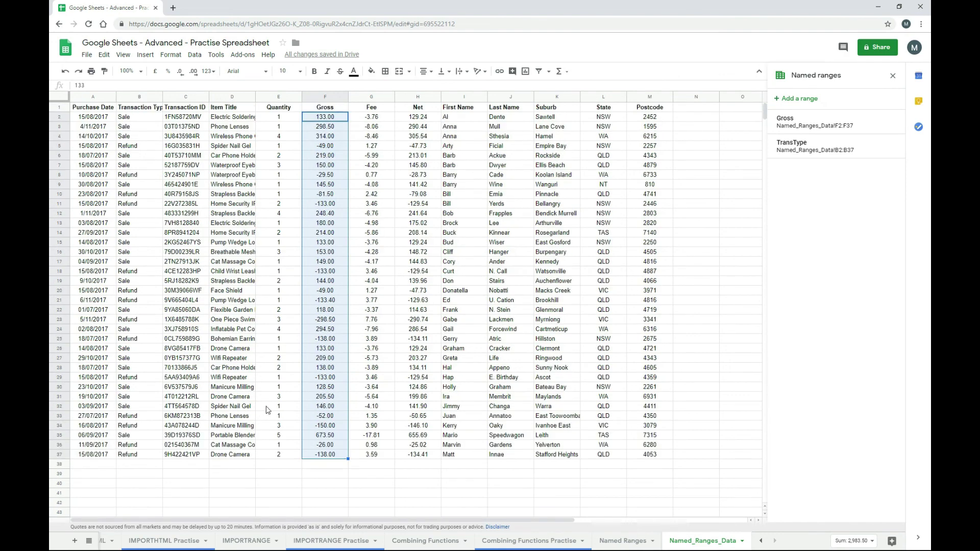
click(641, 541)
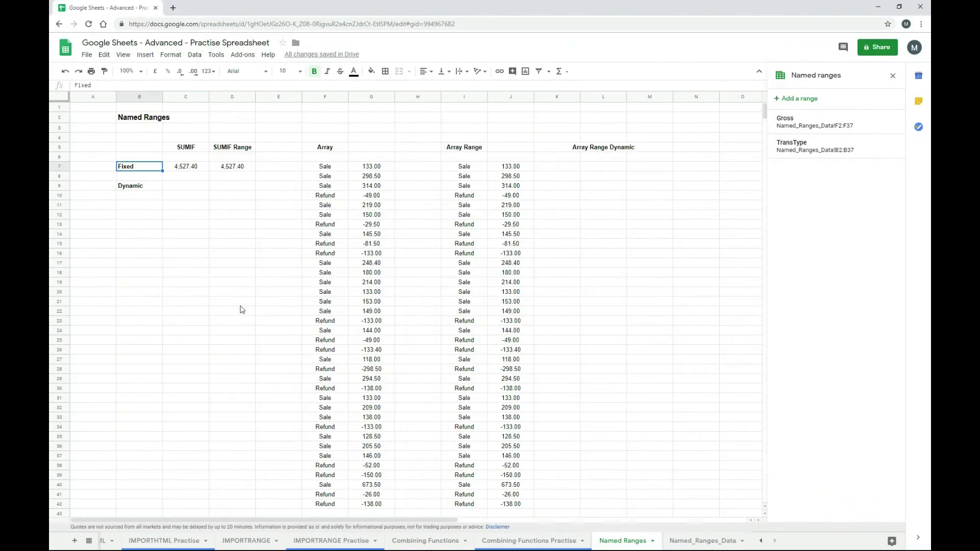
key(Right)
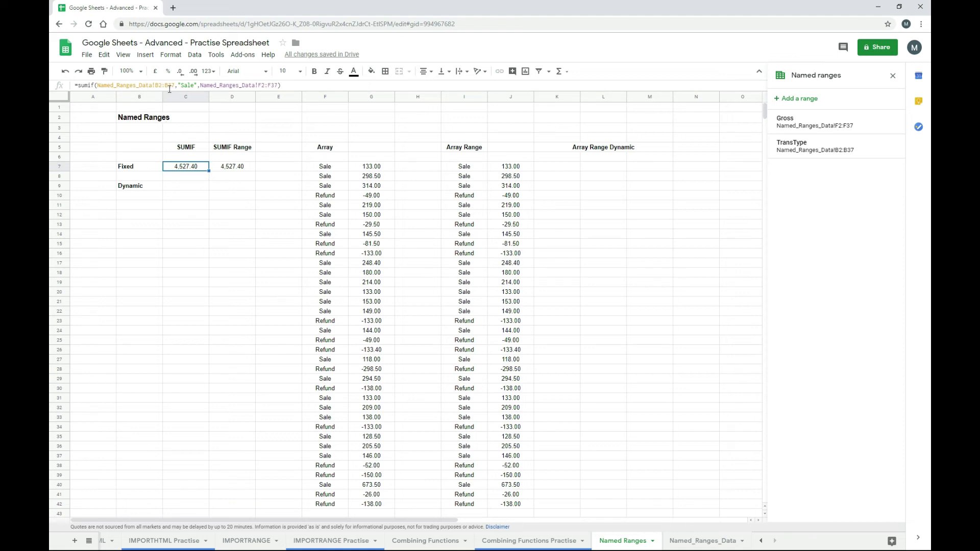
key(Right)
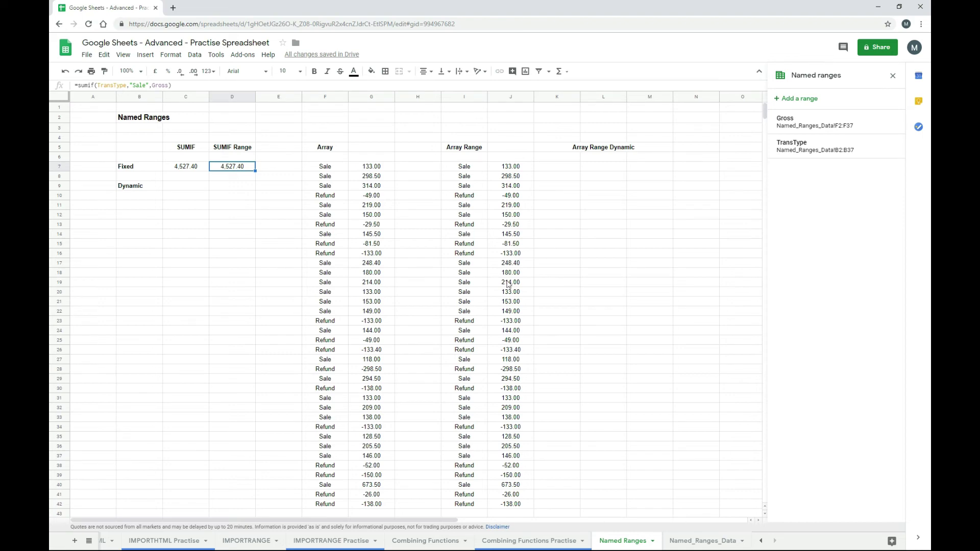
click(696, 542)
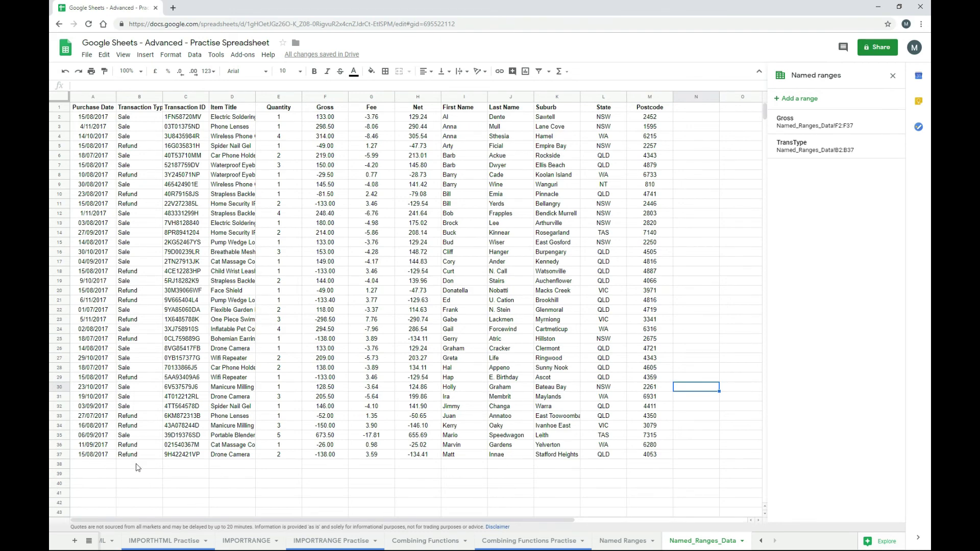
click(137, 468)
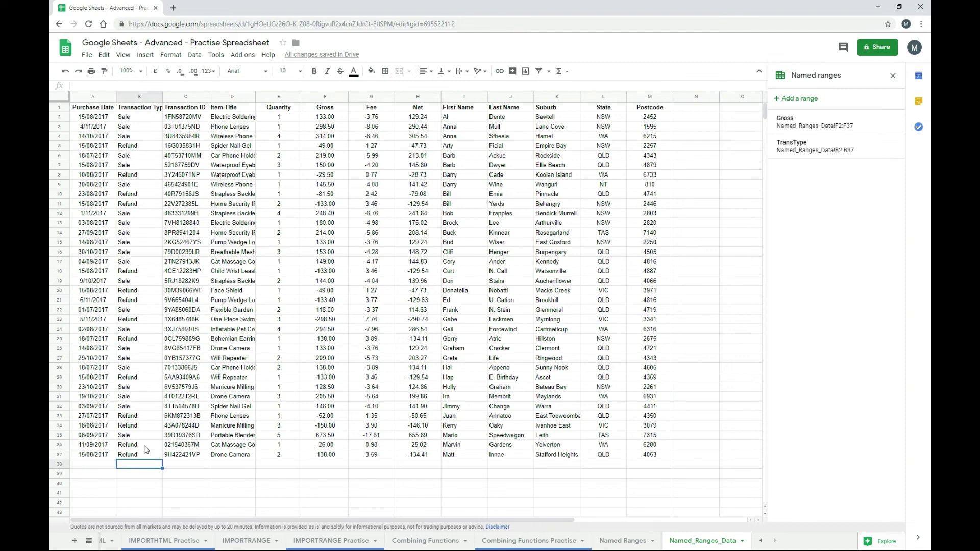
text(Sale)
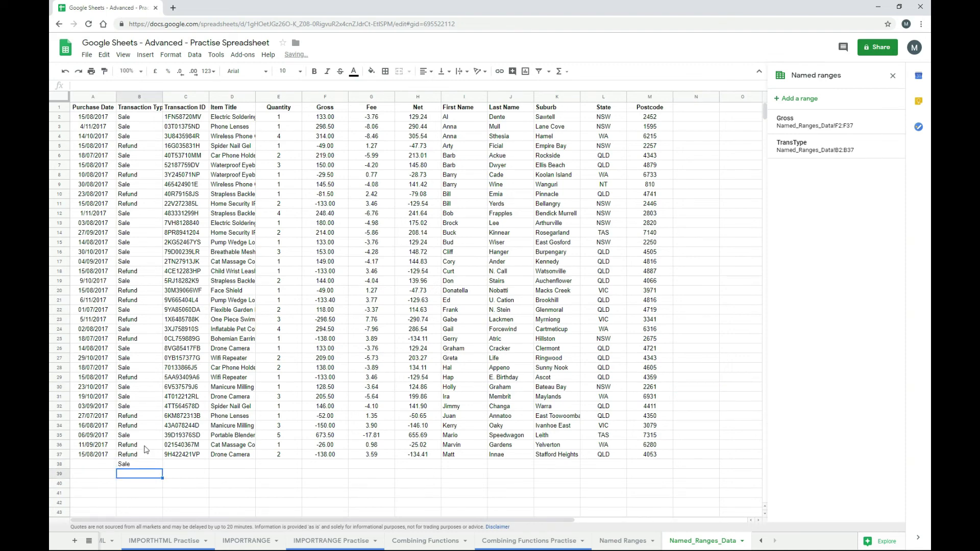
key(Tab)
key(Tab)
key(Tab)
key(Tab)
text(100000)
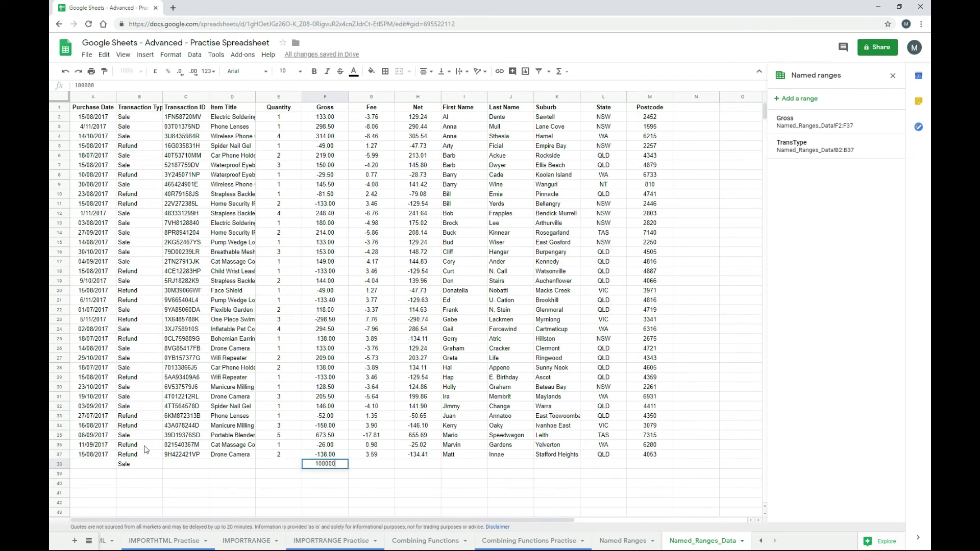
key(Return)
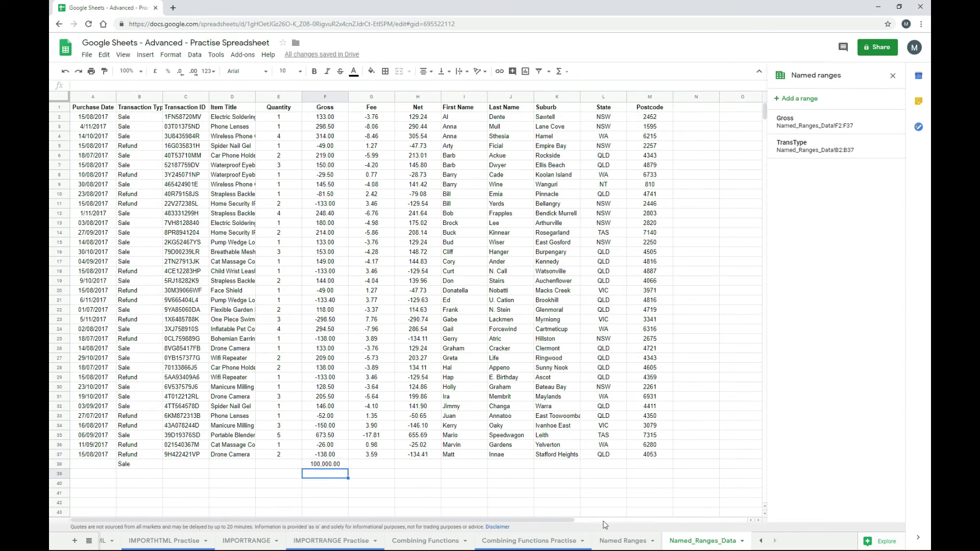
click(612, 543)
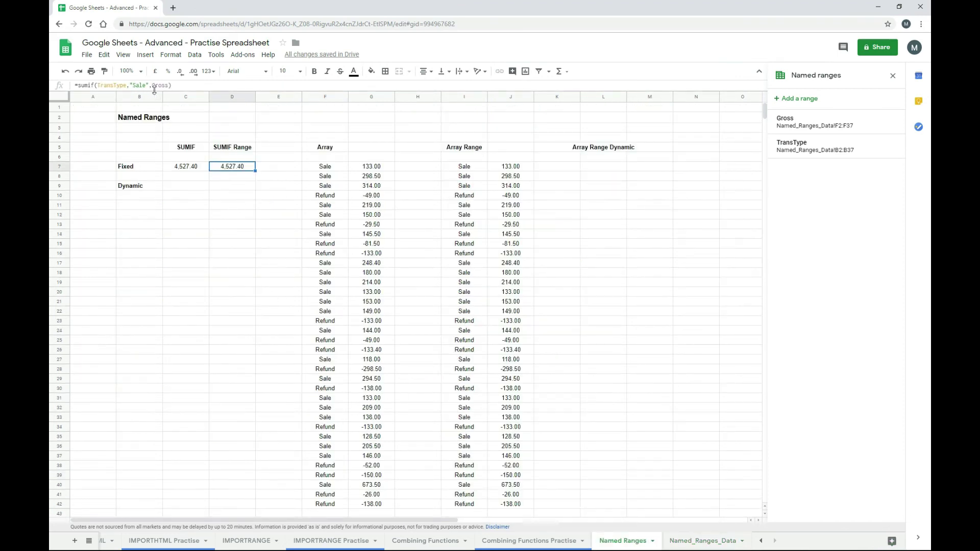
key(Left)
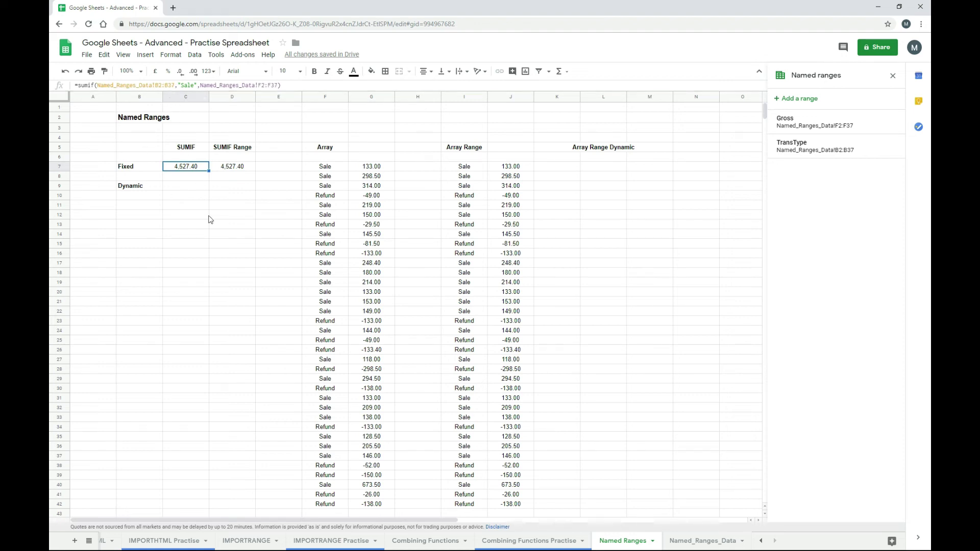
key(Right)
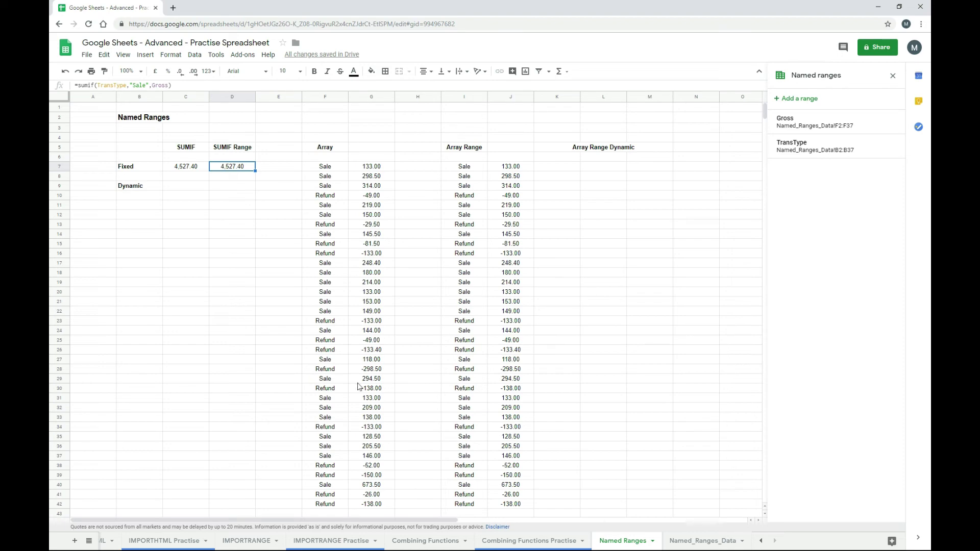
click(703, 541)
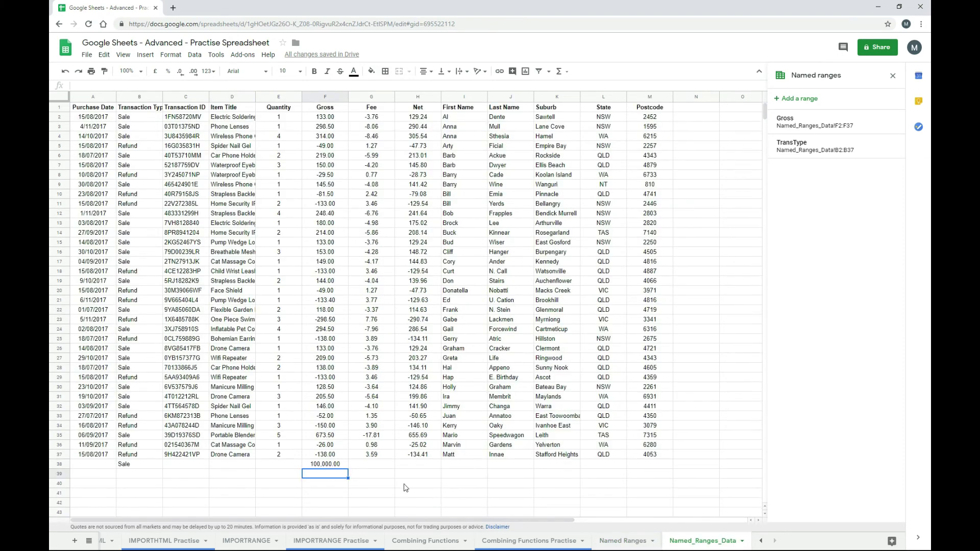
- Delete the extra Sale row with Gross 100,000.00 below the Named_Ranges_Data table
click(624, 541)
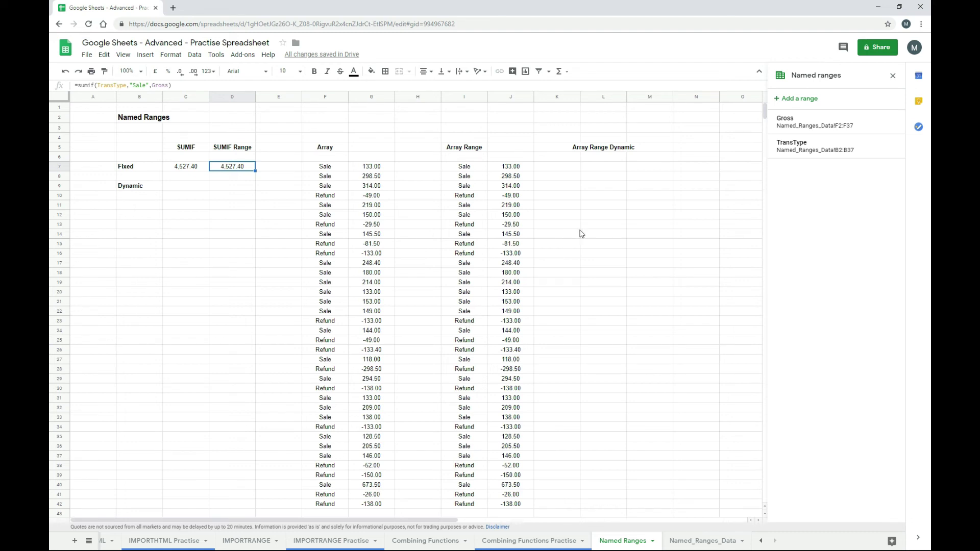
click(688, 543)
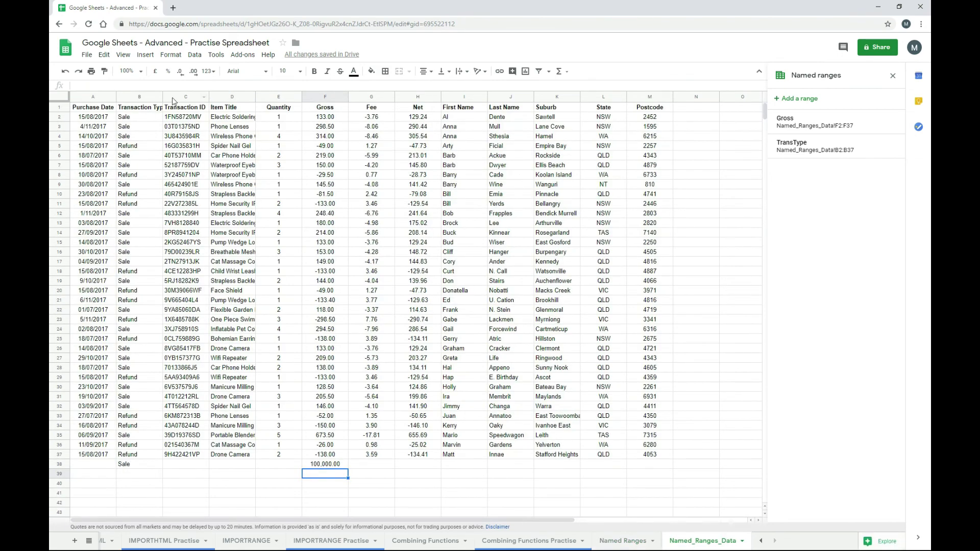
click(145, 98)
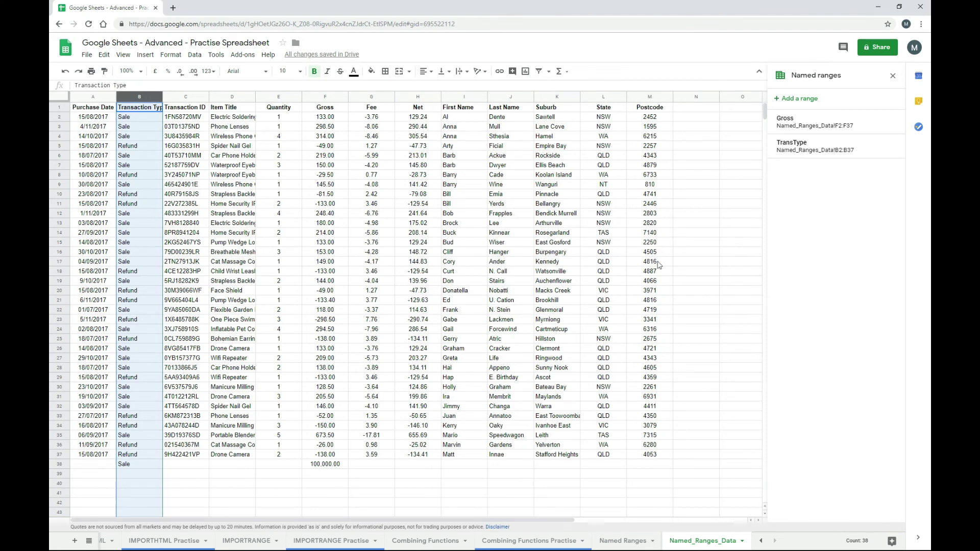
mouse_move(784, 154)
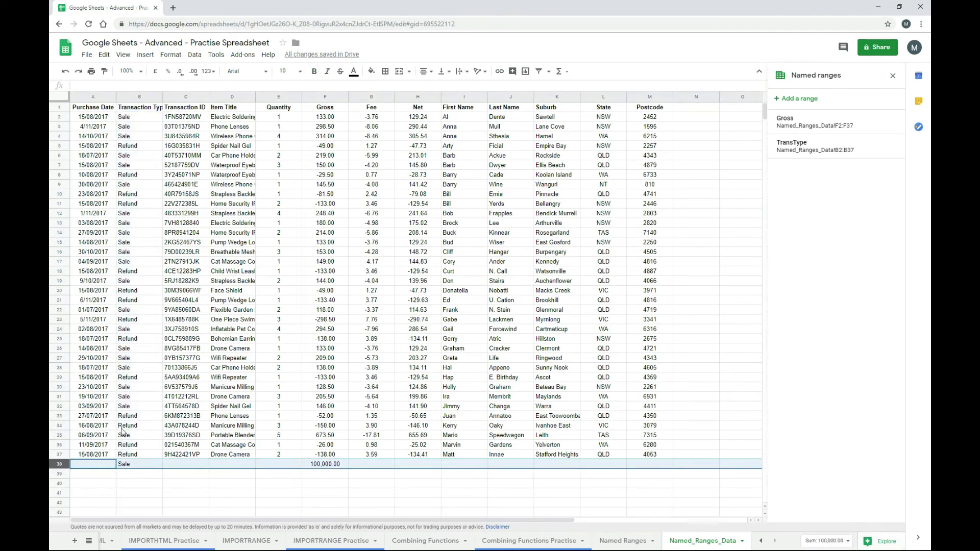
key(Delete)
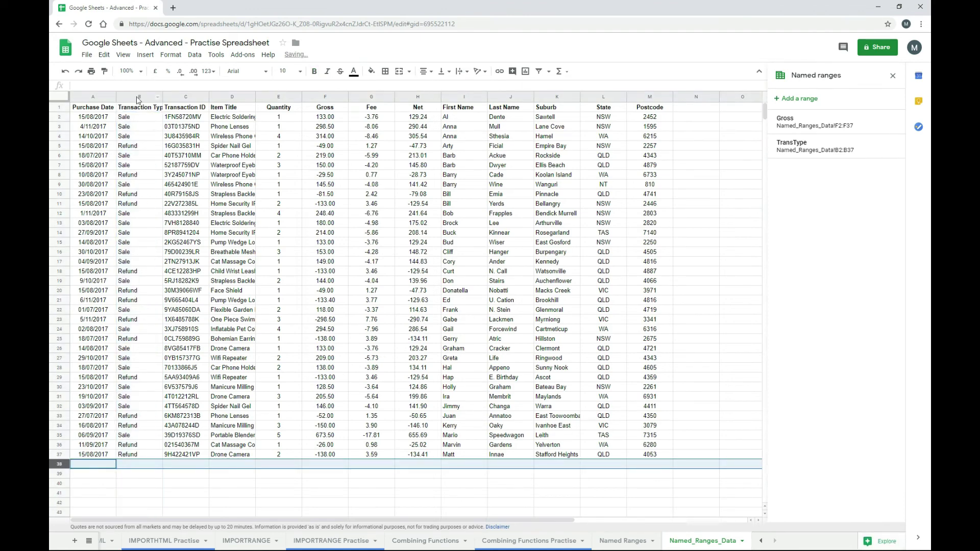
- Define whole column B as the named range TransTypeD
click(138, 97)
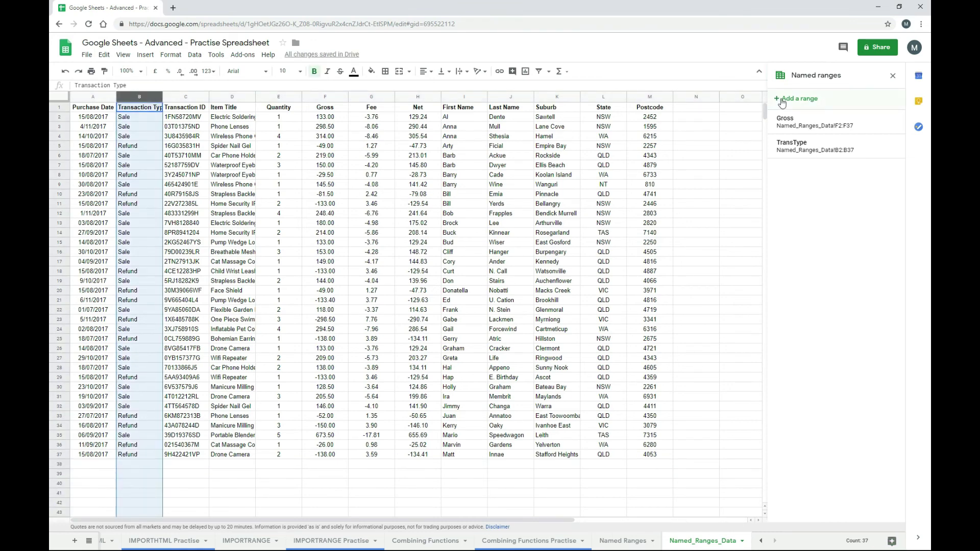
click(782, 99)
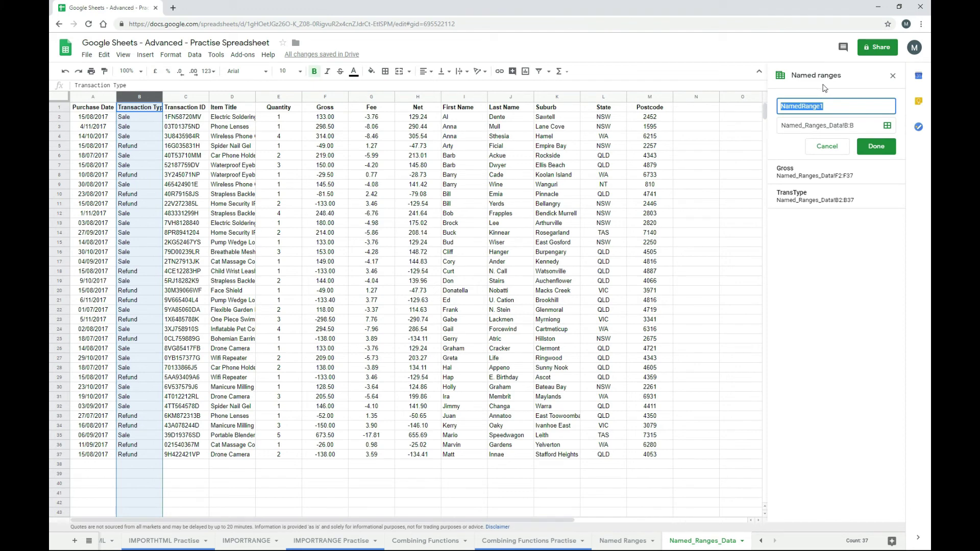
text(TransTypeD)
click(874, 147)
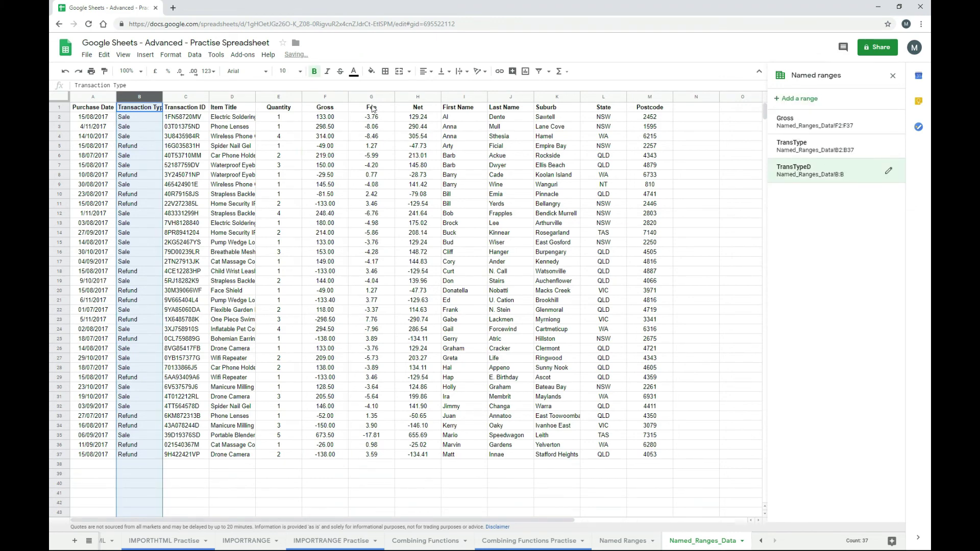
- Define whole column F as the named range GrossD and return to the Named Ranges sheet
click(335, 100)
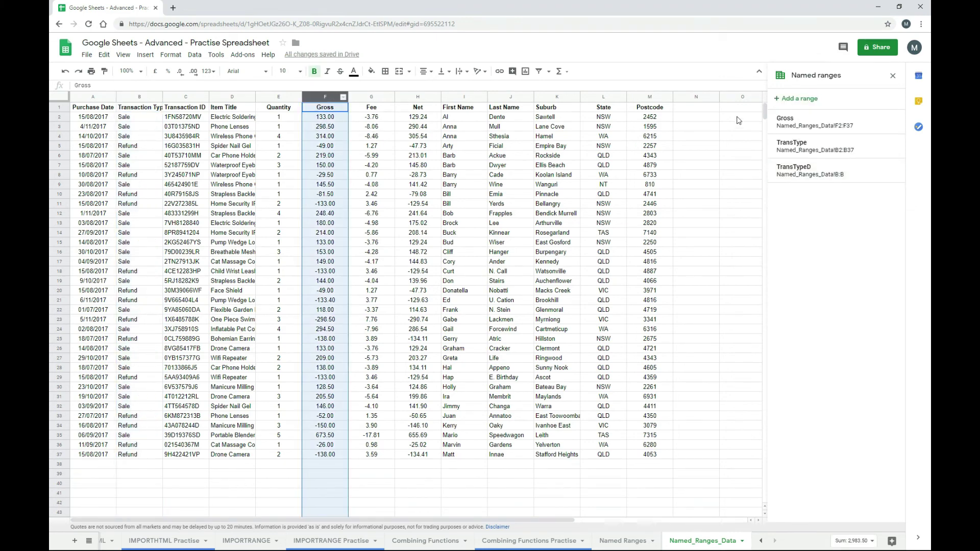
click(784, 99)
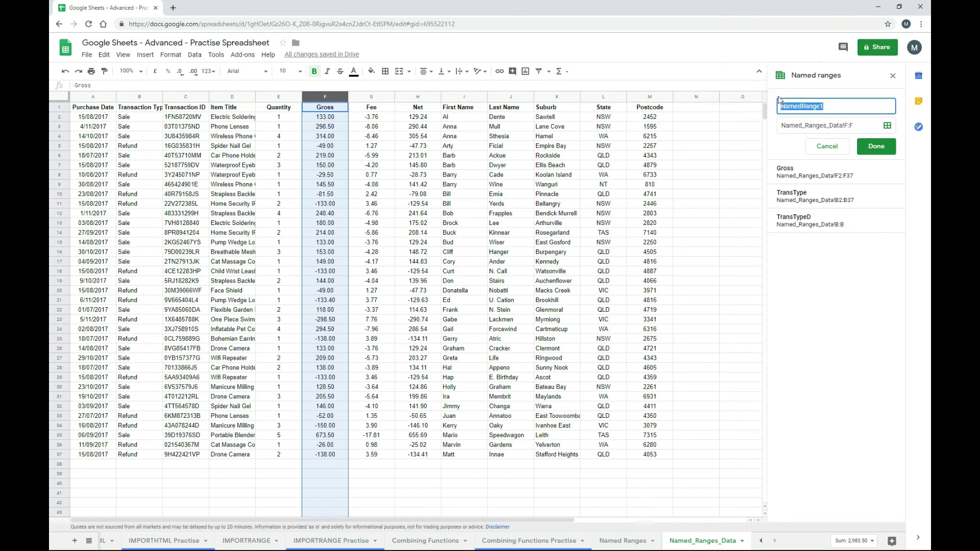
text(GrossD)
key(Return)
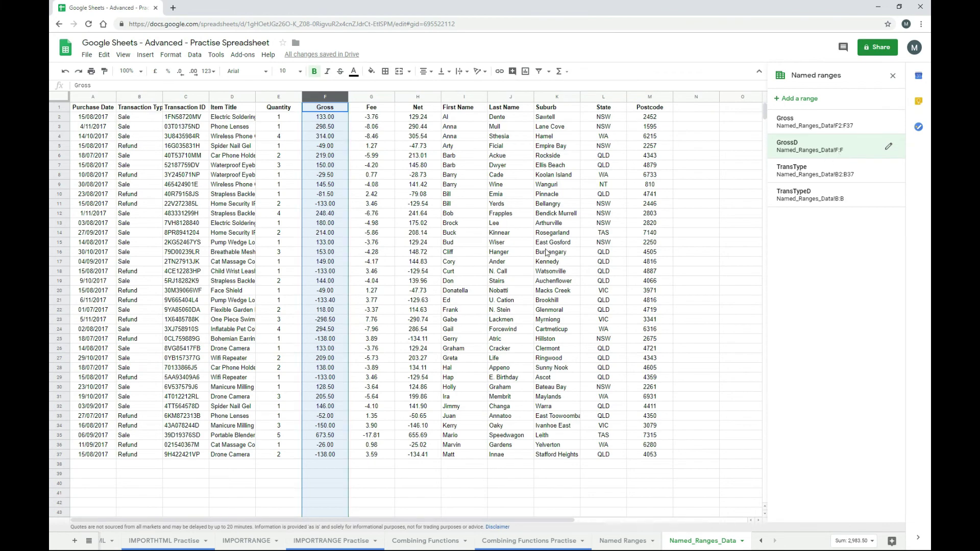
click(623, 541)
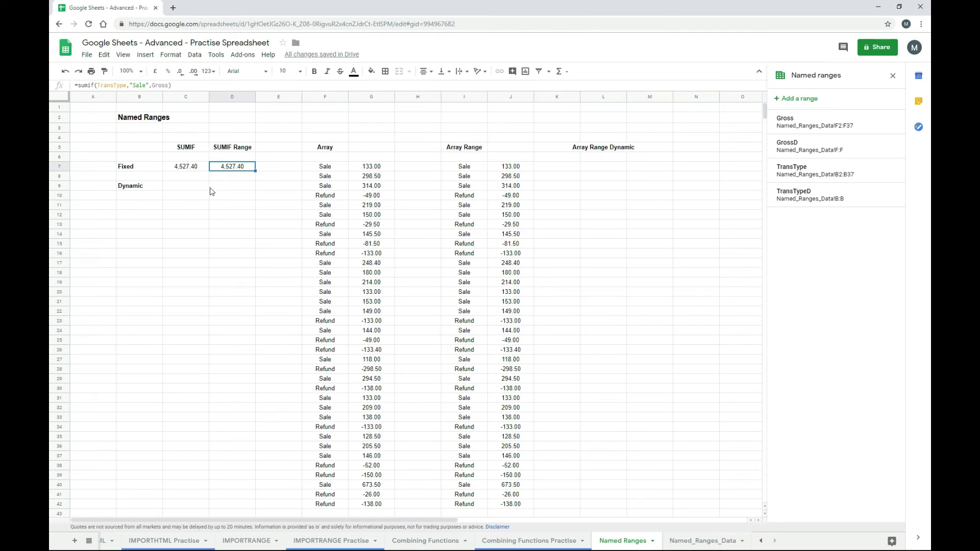
- Enter =sumif(TransTypeD,"Sale",GrossD) in D9, returning 4,527.40
key(Down)
key(Down)
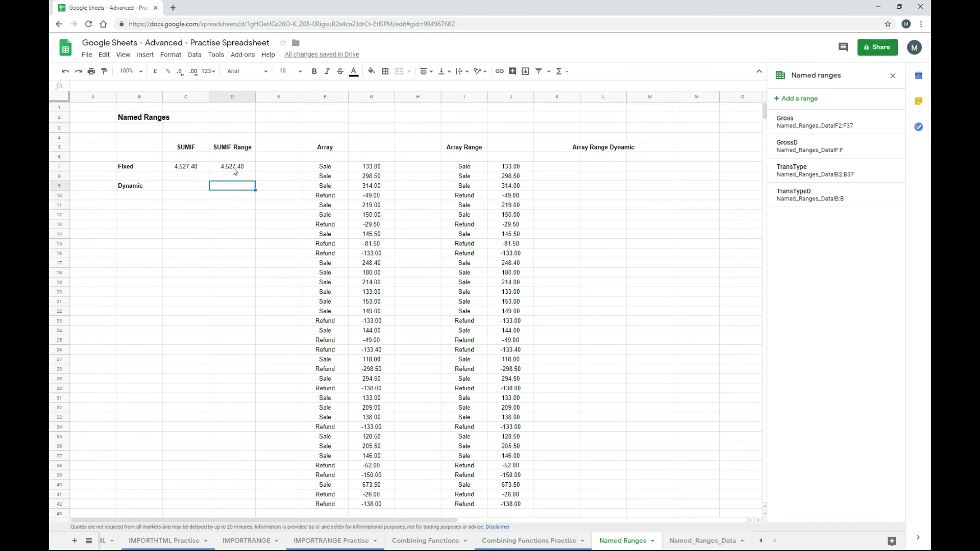
click(233, 171)
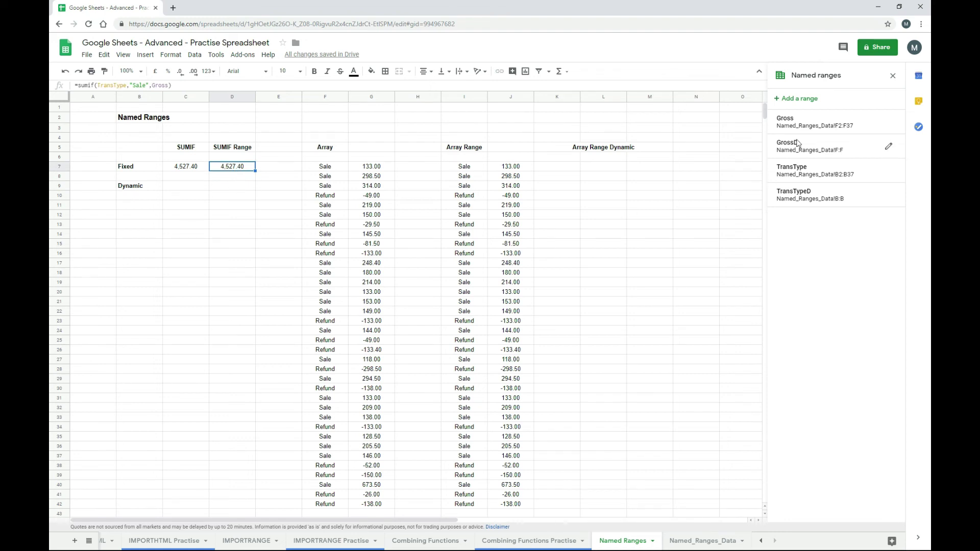
click(244, 187)
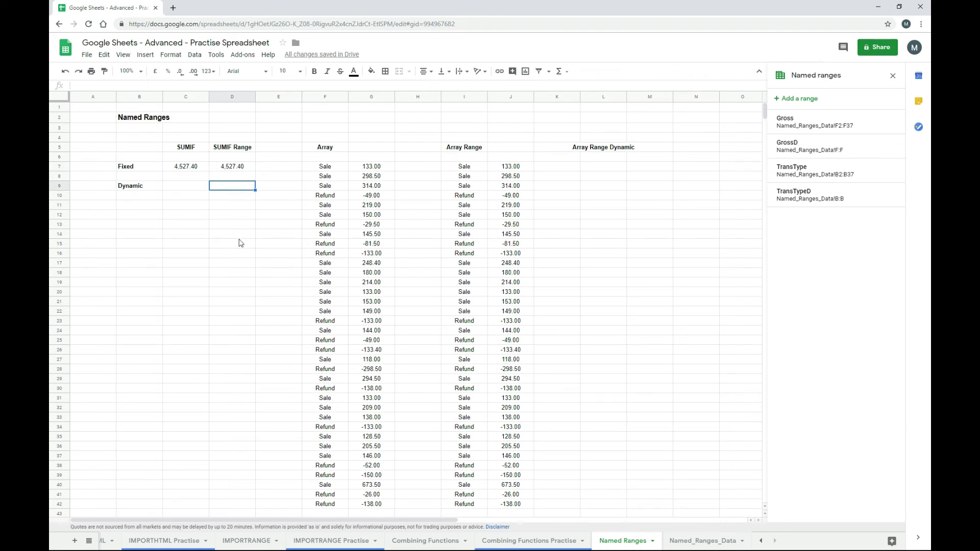
text(=sumif()
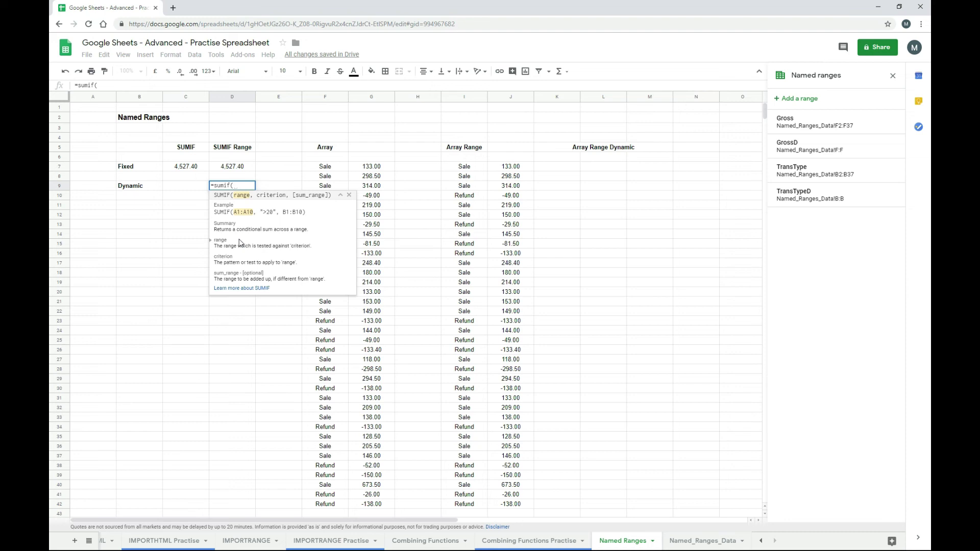
text(tran)
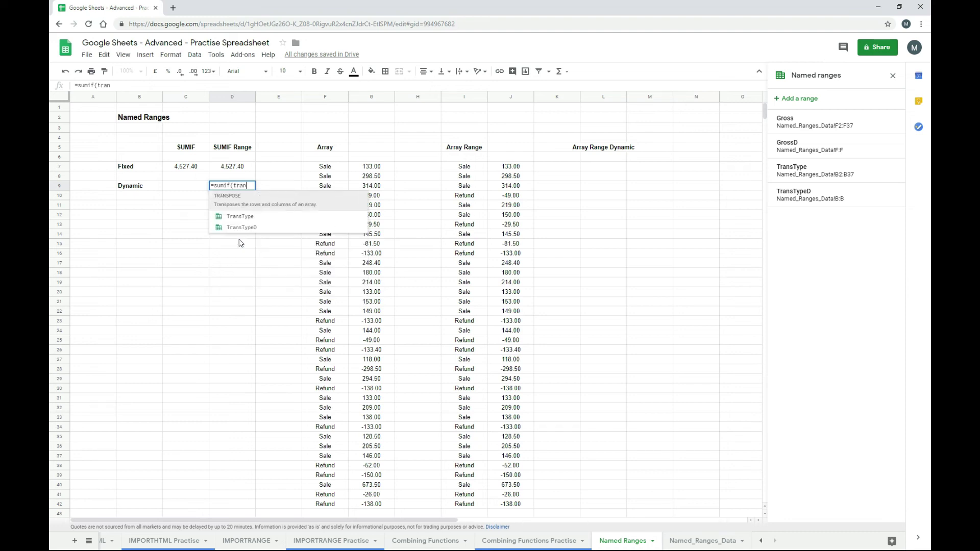
click(241, 231)
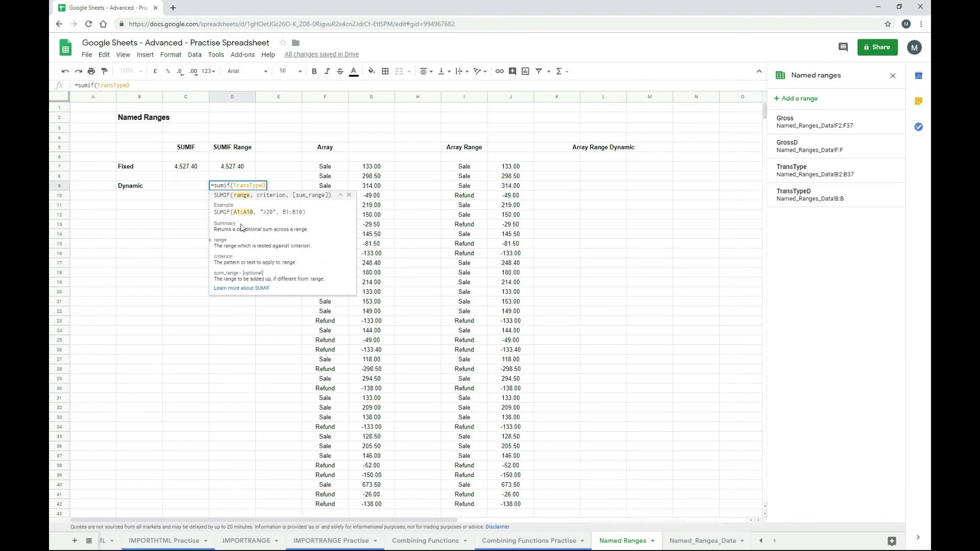
text(,"Sa)
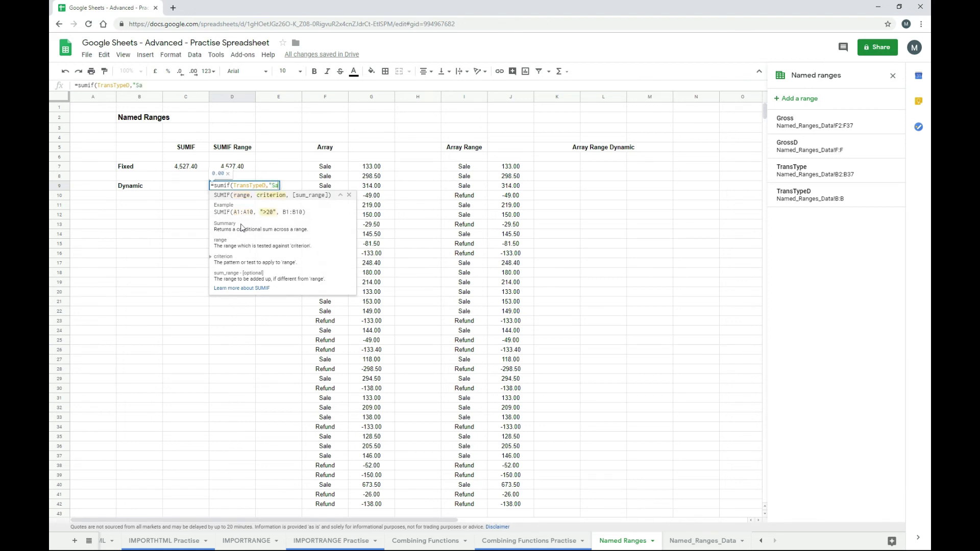
text(le",)
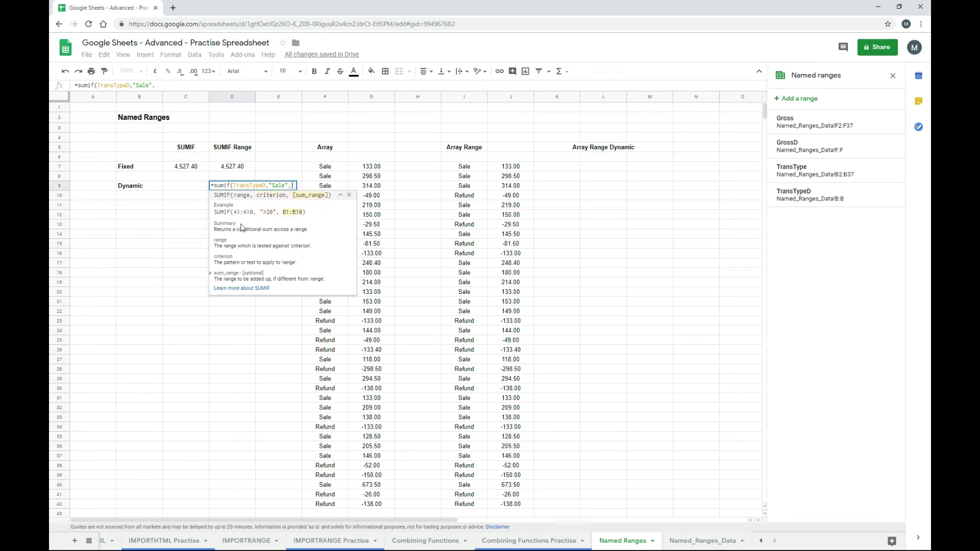
text(Gro)
key(Down)
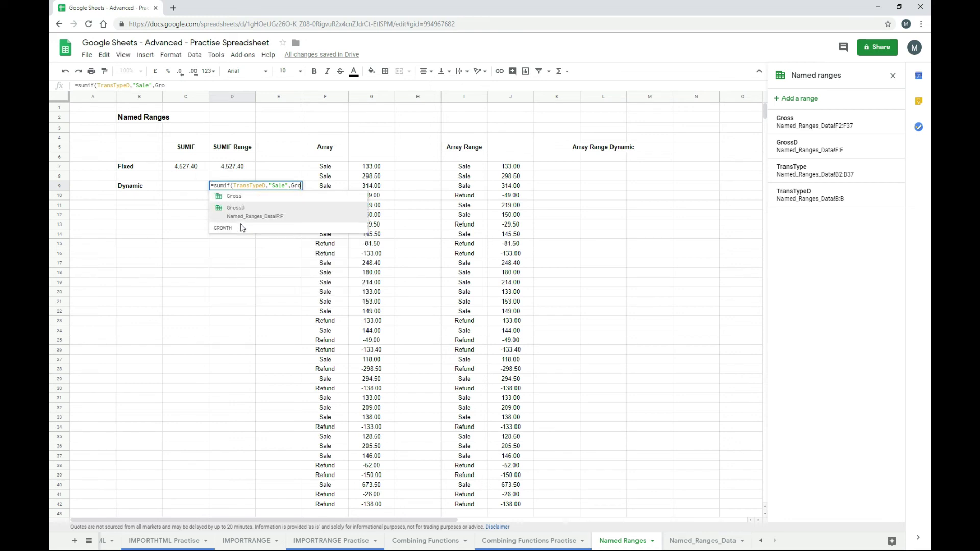
key(Tab)
key(Return)
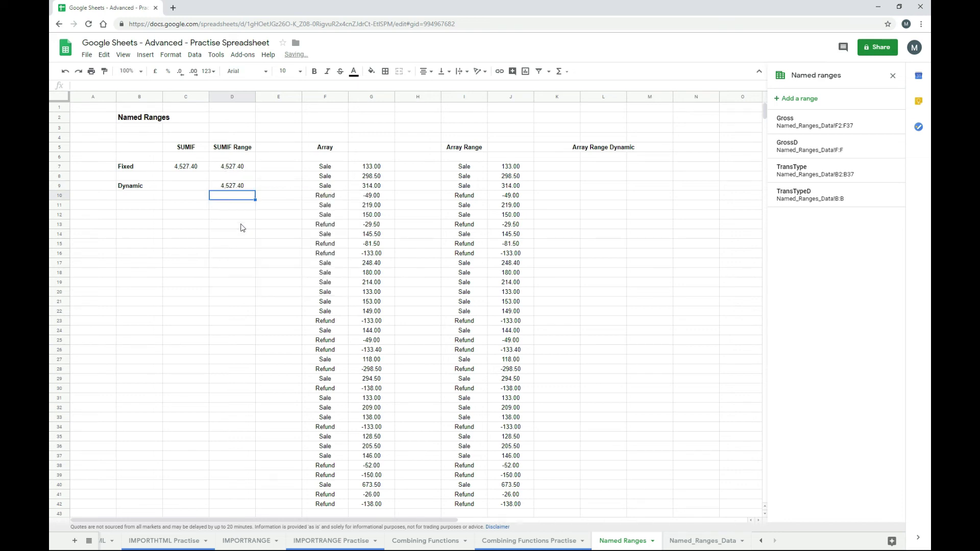
- Compare the dynamic SUMIF in D9 with the fixed one in D7
key(Up)
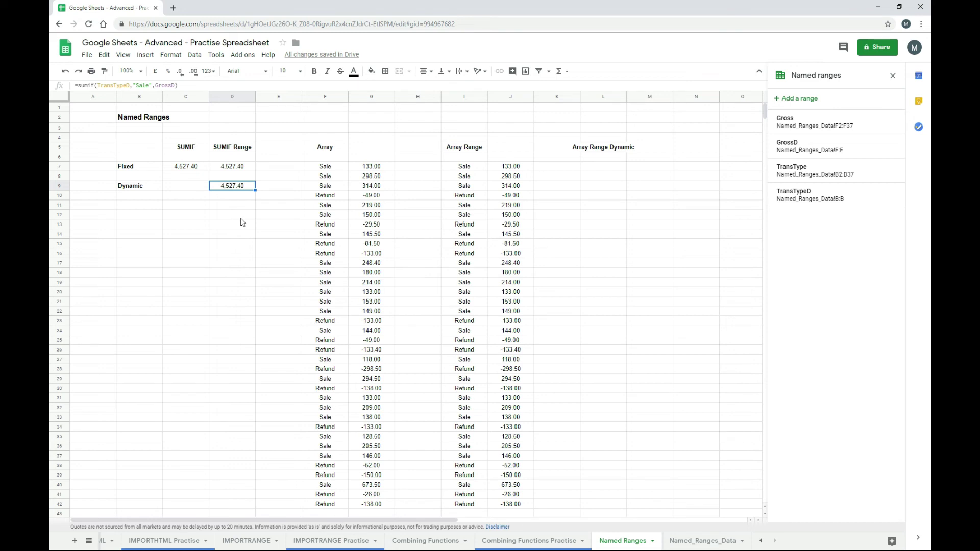
key(Up)
key(Up)
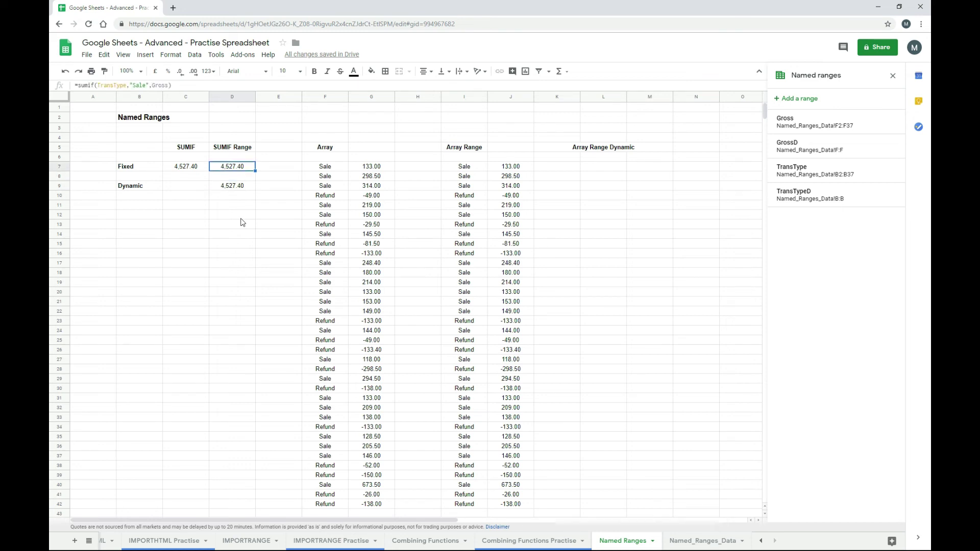
key(Down)
key(Down)
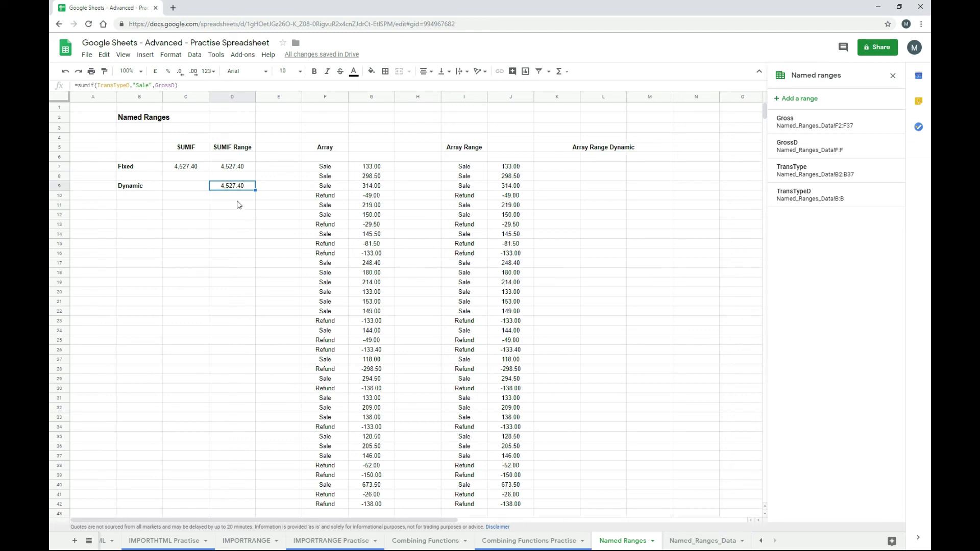
- Add a Sale row 38 on Named_Ranges_Data with Gross 100000 in F38
click(682, 544)
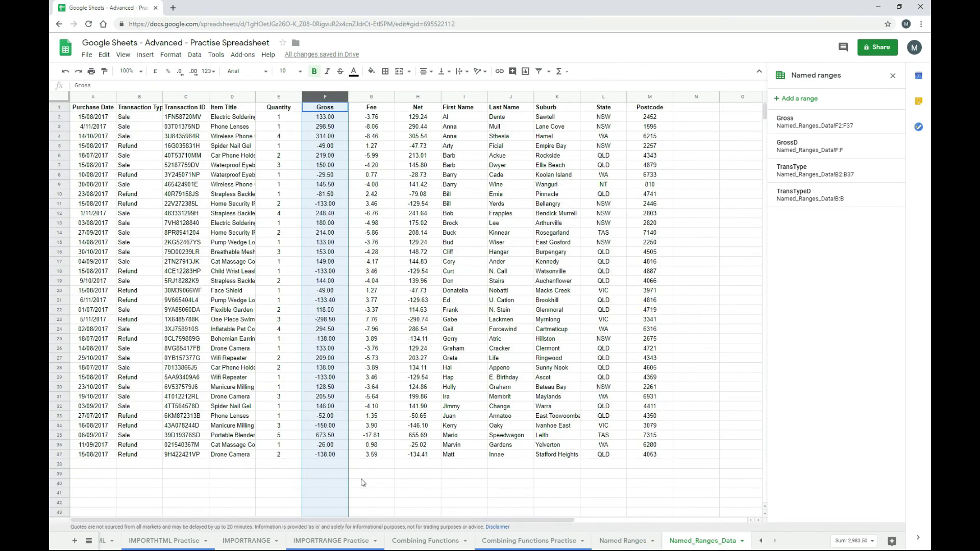
click(147, 466)
text(S)
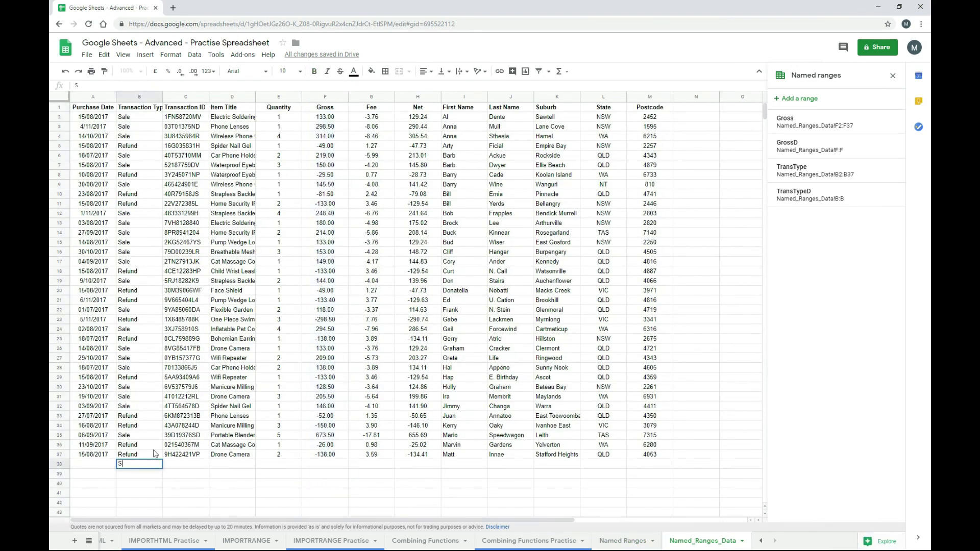
text(ale)
key(Return)
key(Up)
key(Right)
key(Right)
key(Right)
key(Right)
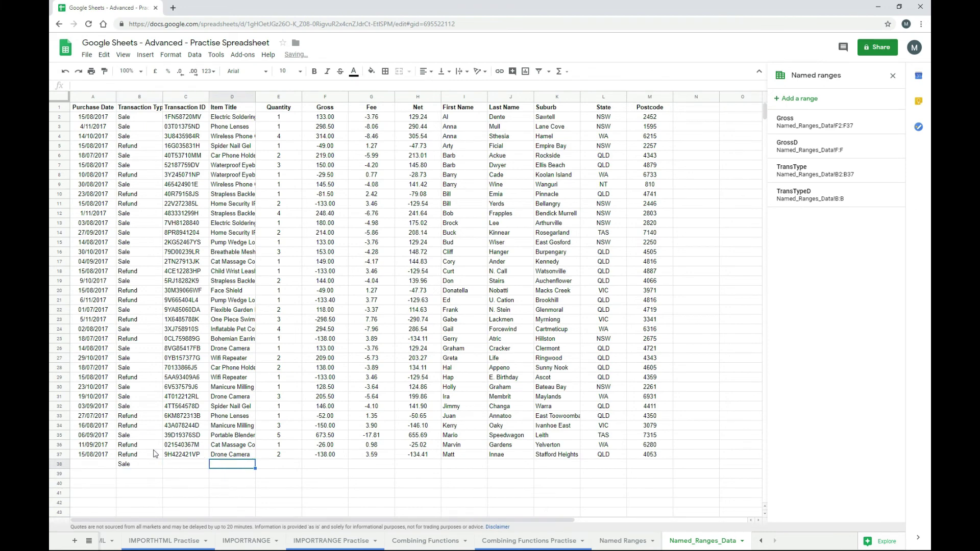
text(100000)
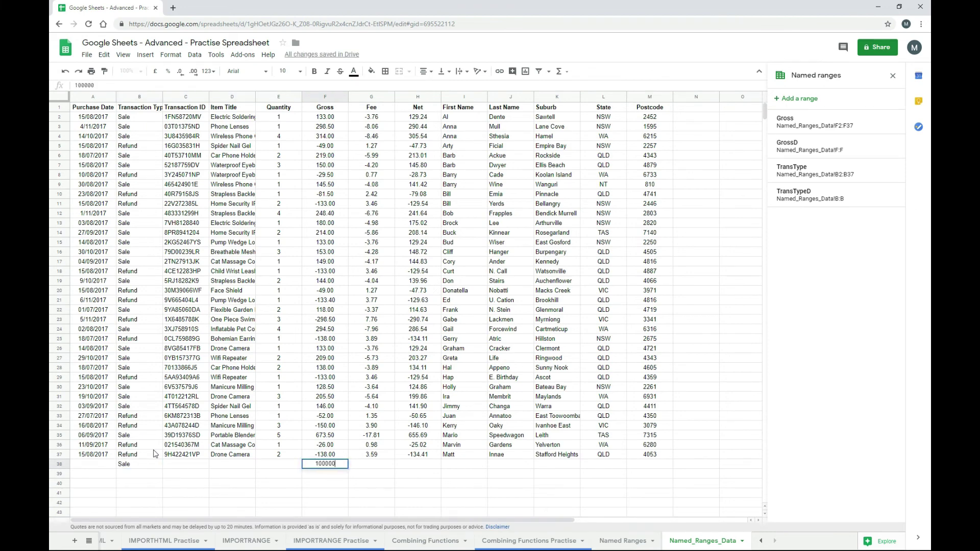
key(Return)
key(Up)
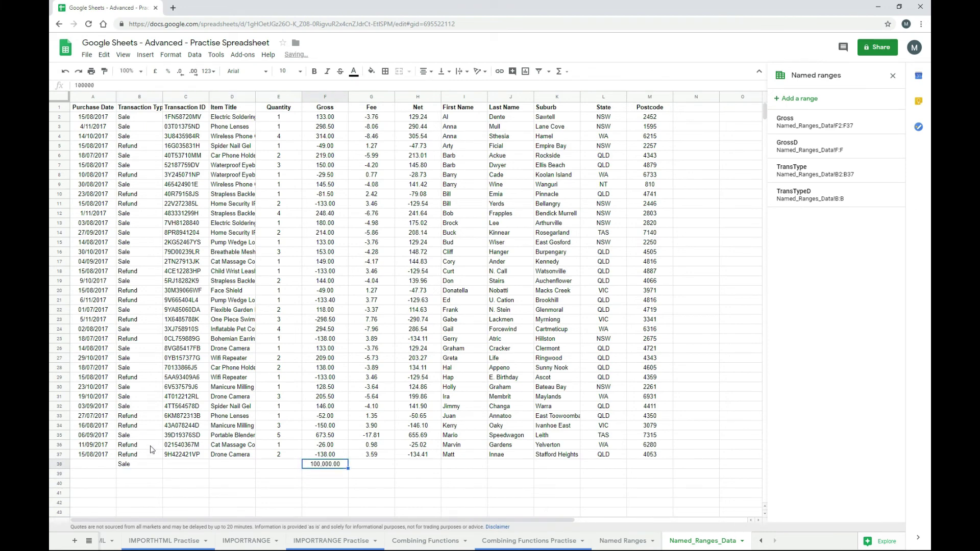
- Check that the Dynamic SUMIF in D9 now shows 104,527.40
click(623, 542)
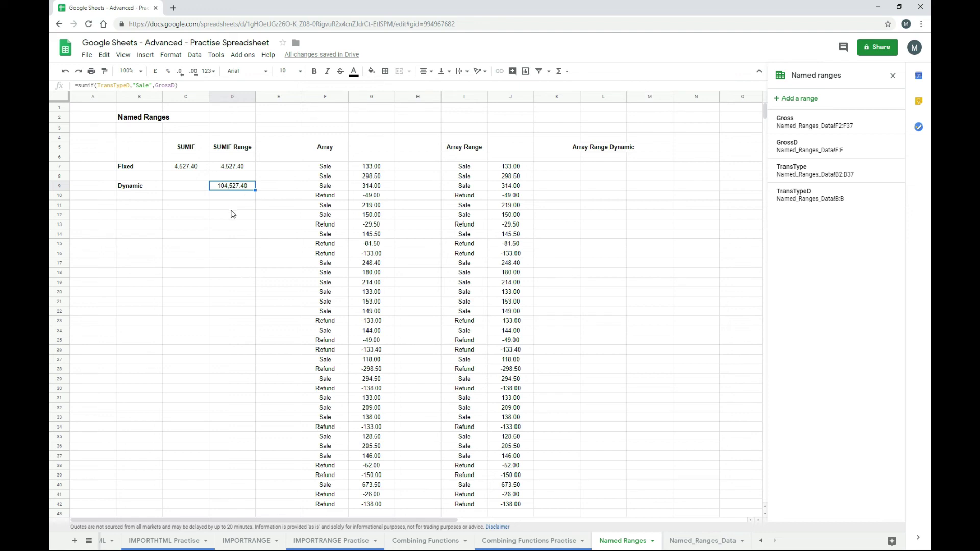
click(720, 541)
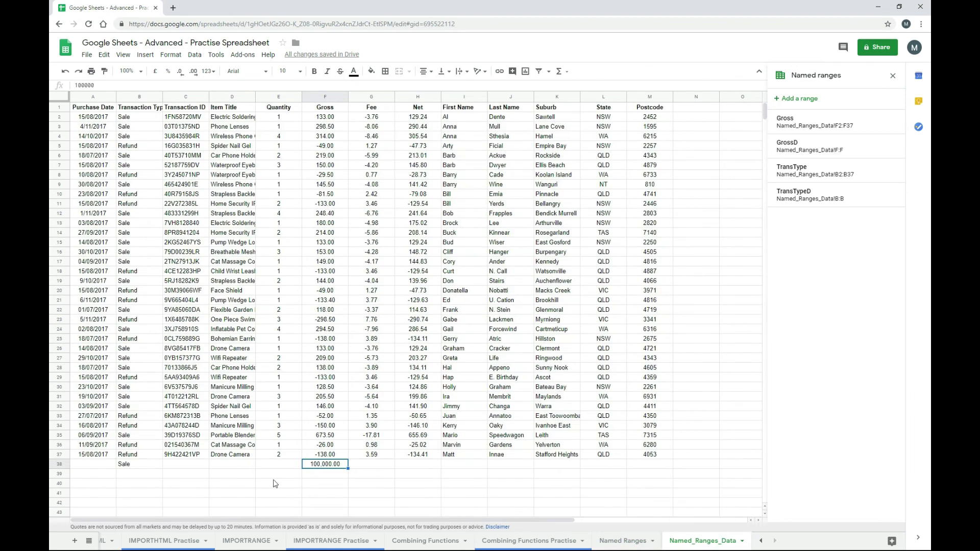
click(622, 541)
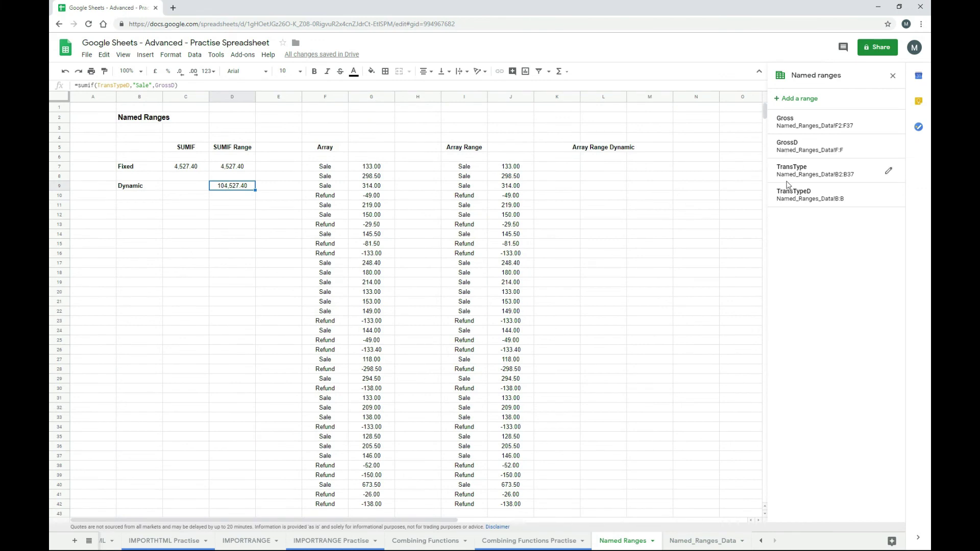
- Enter ={TransTypeD,GrossD} in L7 under Array Range Dynamic
mouse_move(788, 197)
key(Up)
key(Up)
key(Right)
key(Right)
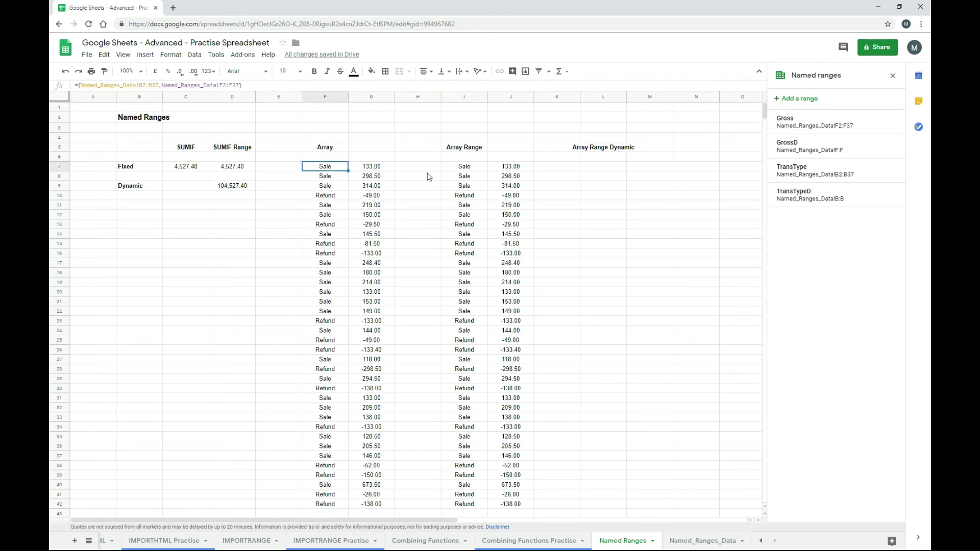
key(Right)
key(Right)
key(Right)
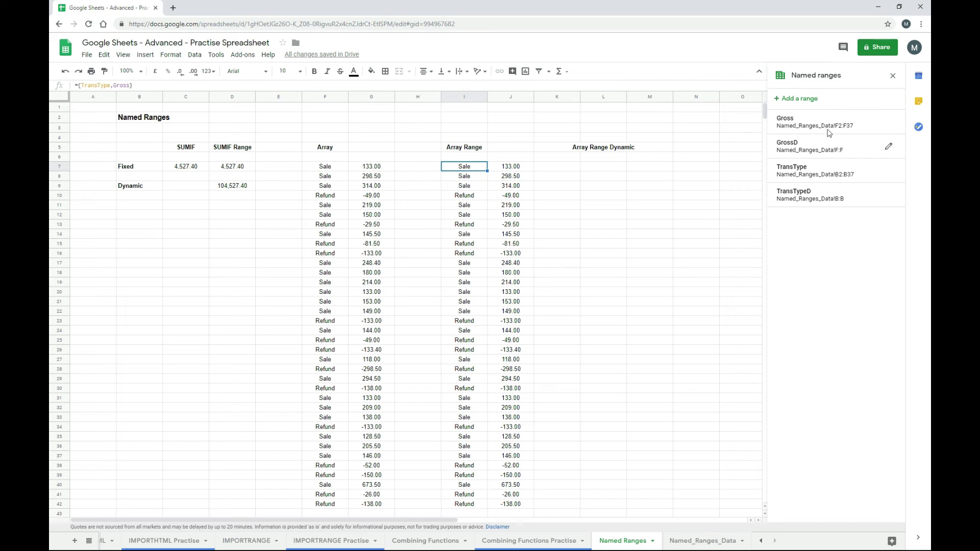
click(595, 169)
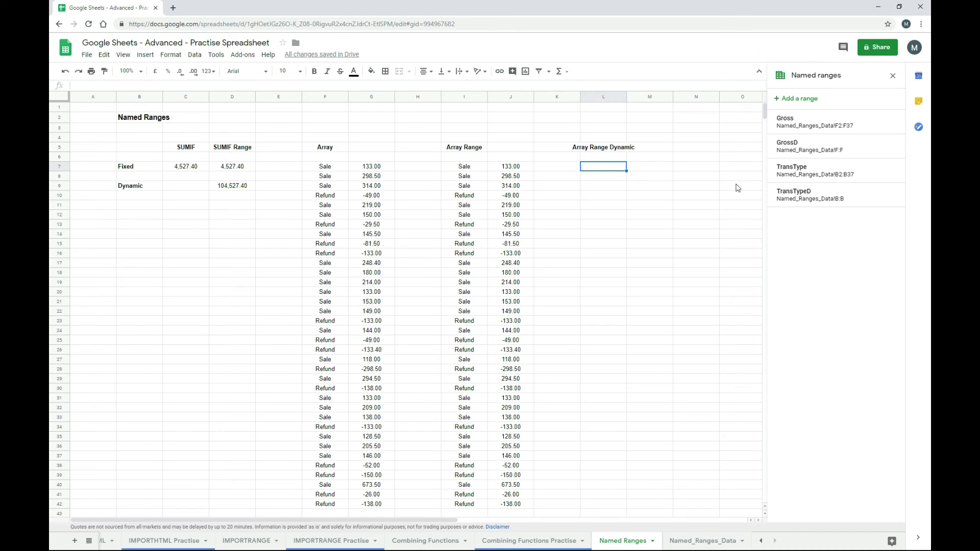
text(={)
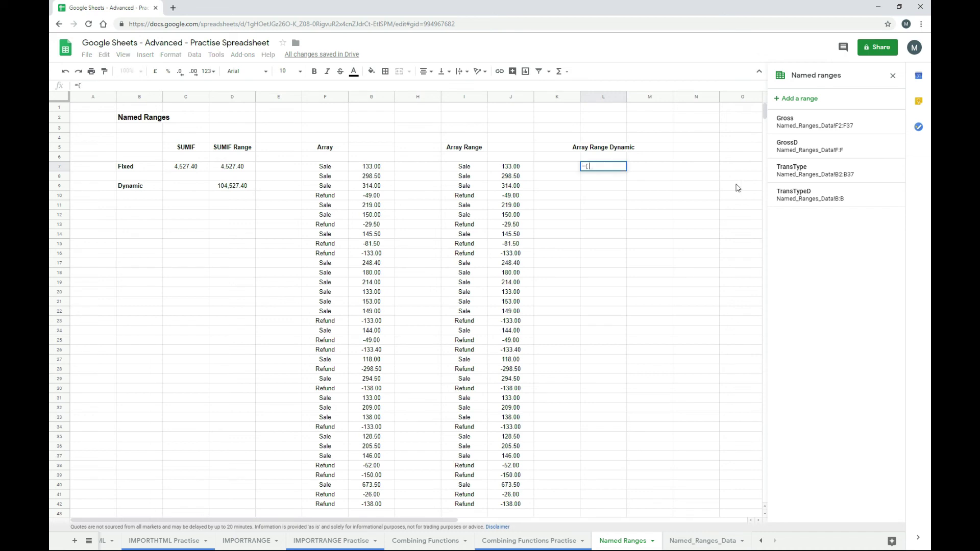
text(tran)
key(Down)
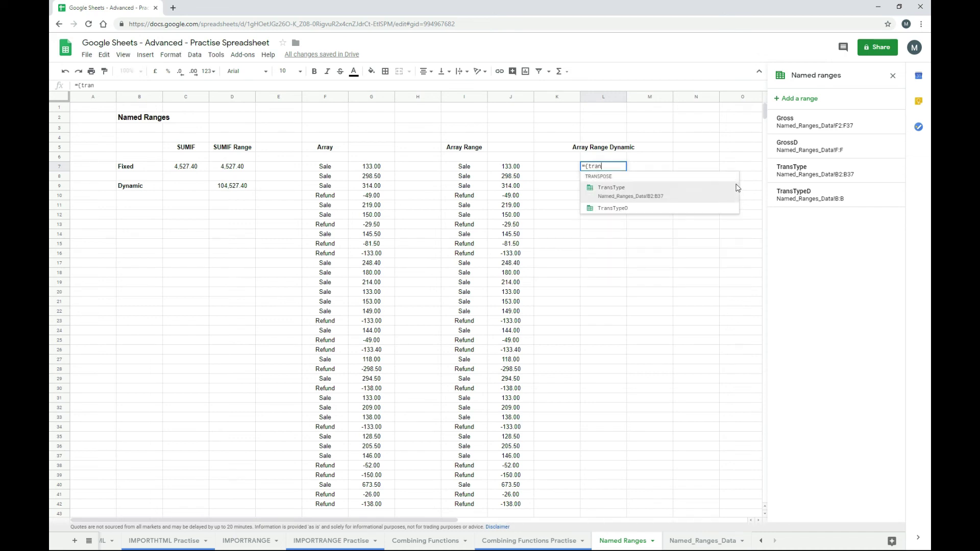
key(Down)
key(Tab)
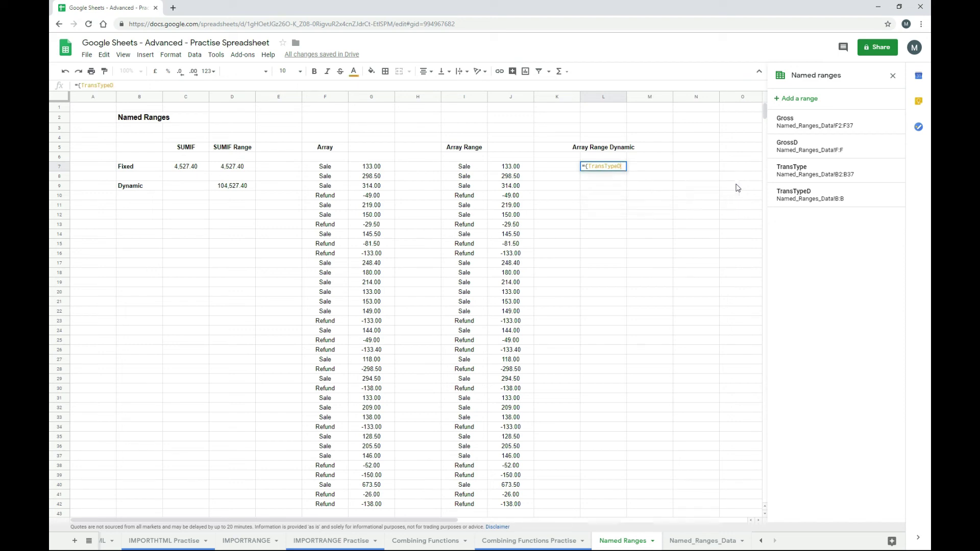
text(,gr)
key(Down)
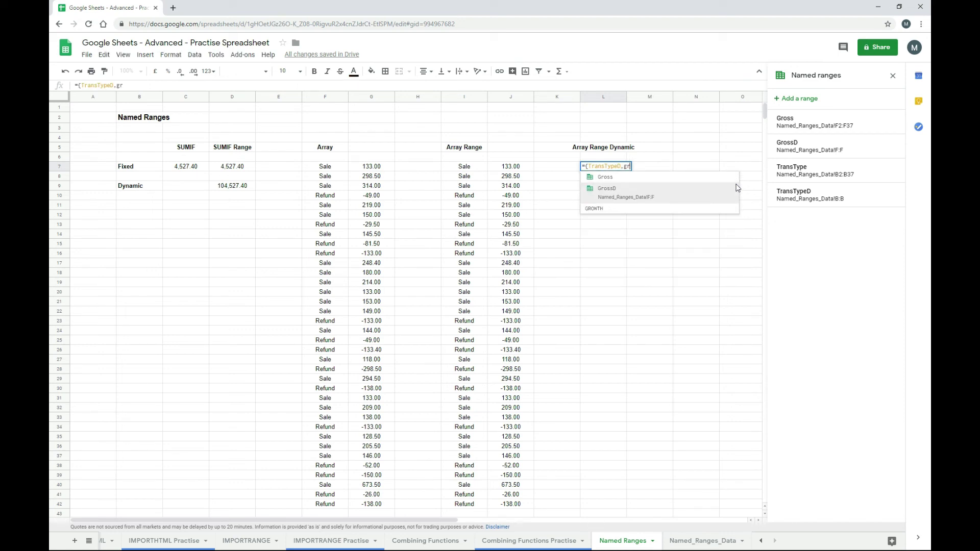
key(Tab)
text(})
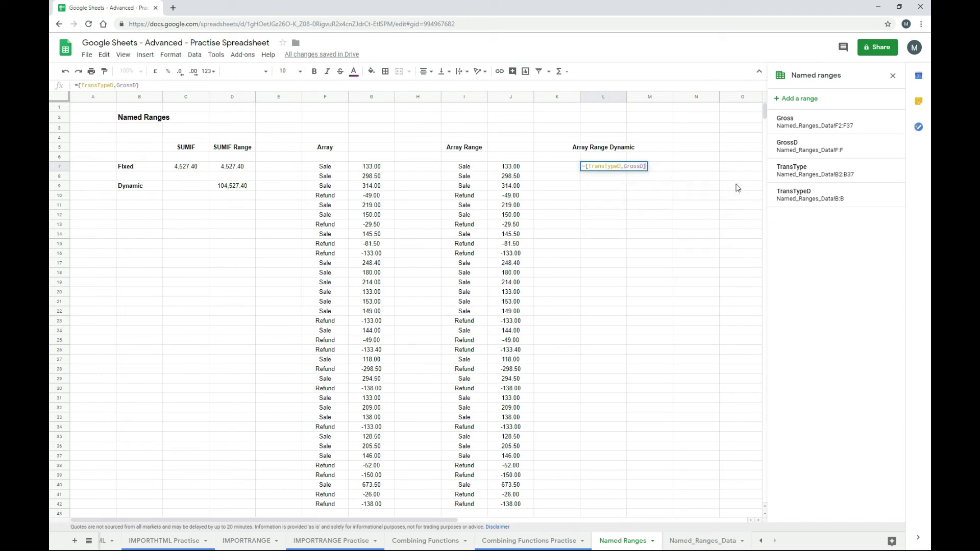
key(Return)
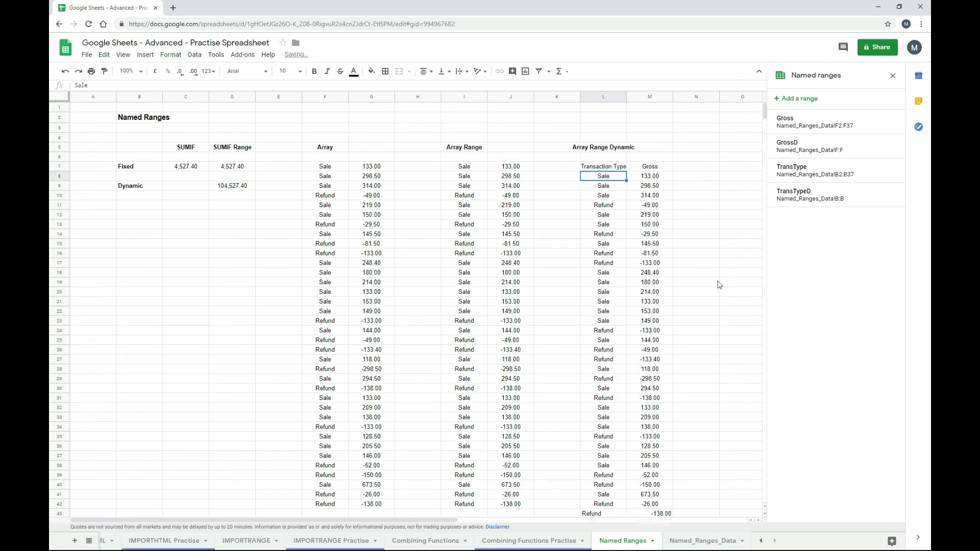
- Inspect the spilled L:M array and its Gross heading in M7
scroll(659, 313, down, 2)
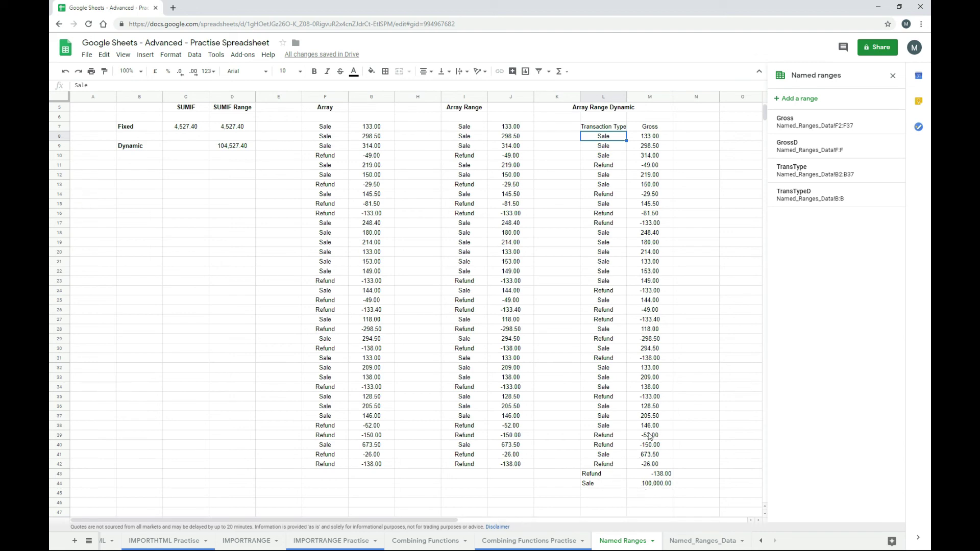
scroll(651, 435, up, 2)
click(606, 168)
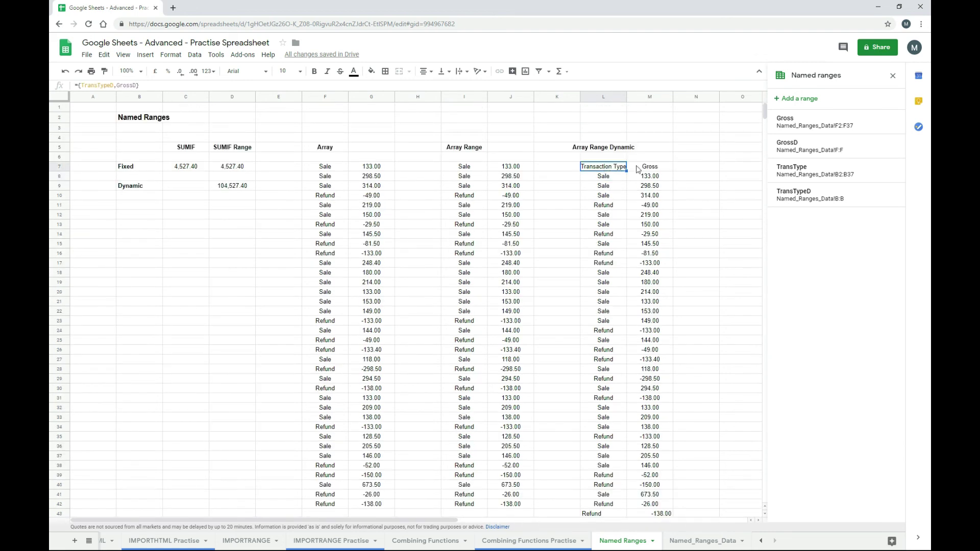
key(Right)
- Check the Transaction Type and Gross headers on Named_Ranges_Data
click(694, 543)
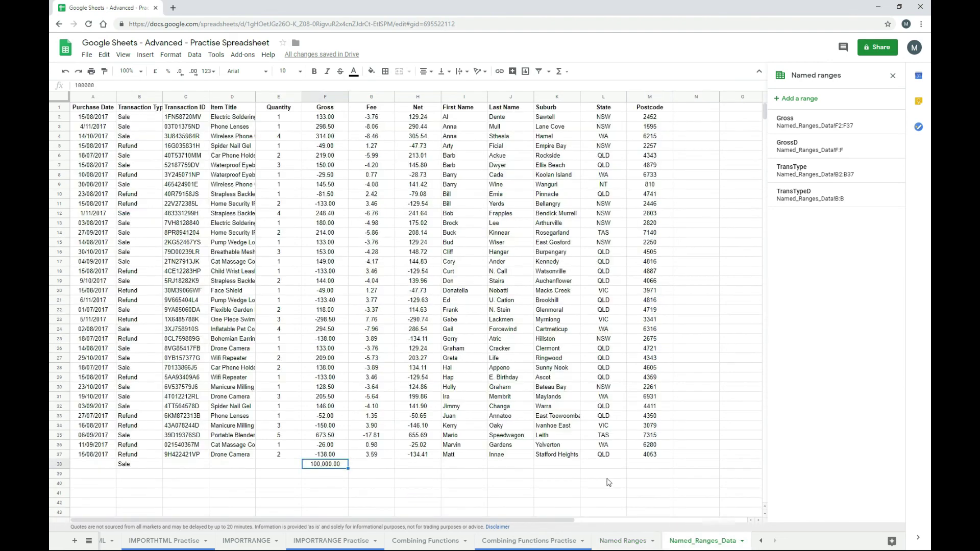
click(157, 111)
click(320, 108)
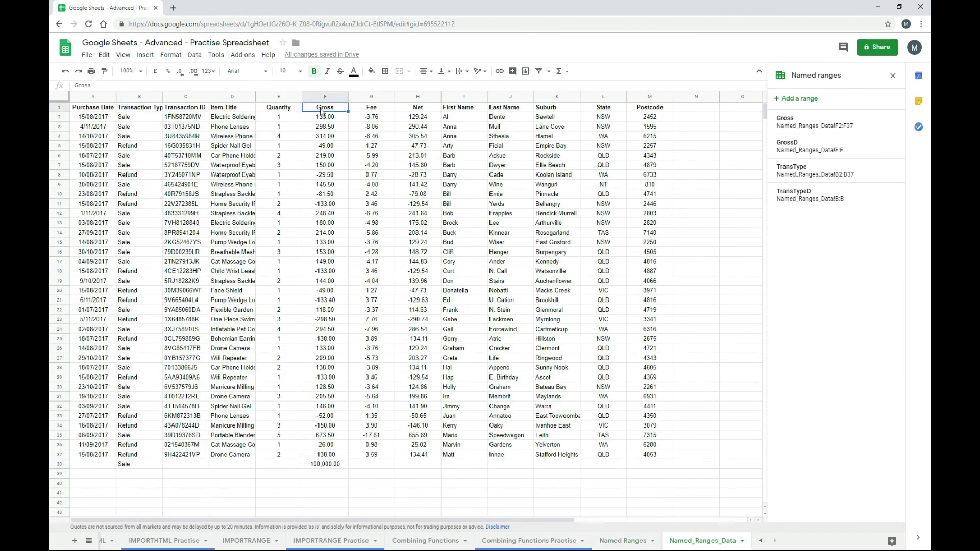
click(625, 543)
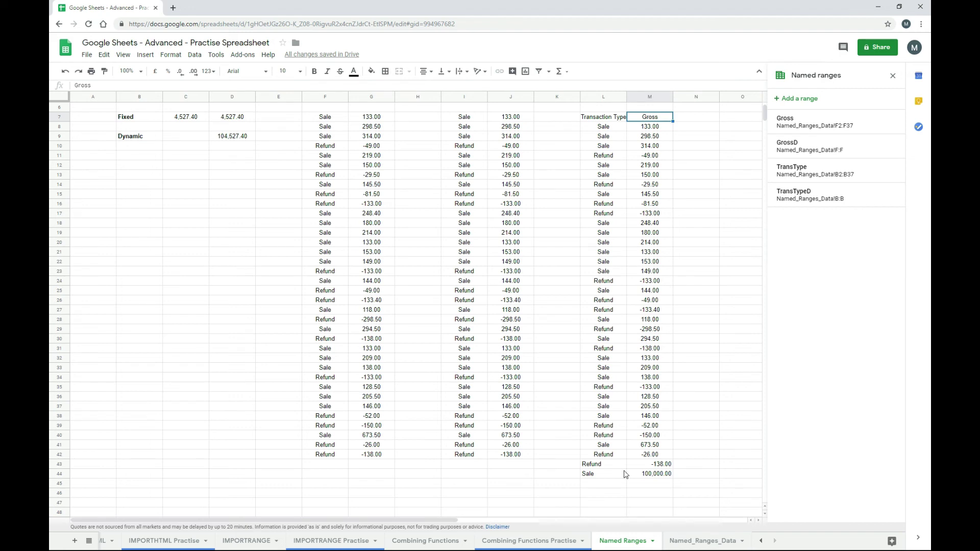
scroll(632, 431, up, 1)
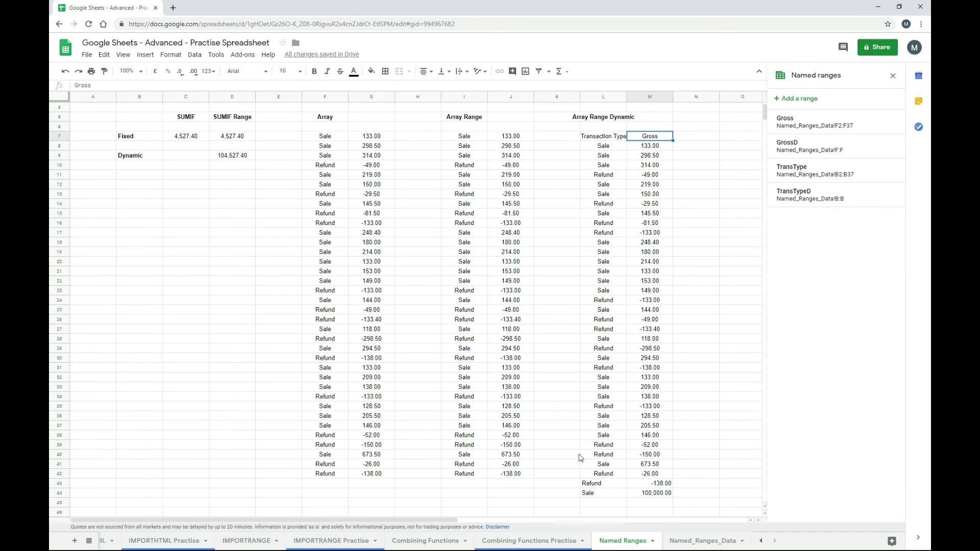
- Add a Sale row 39 with Gross 500000 and view the updated totals
click(695, 545)
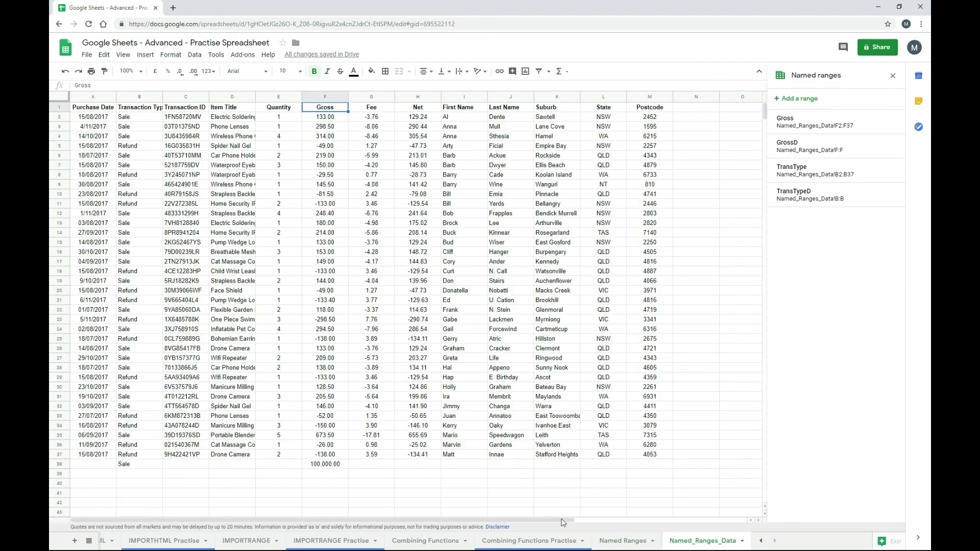
click(145, 476)
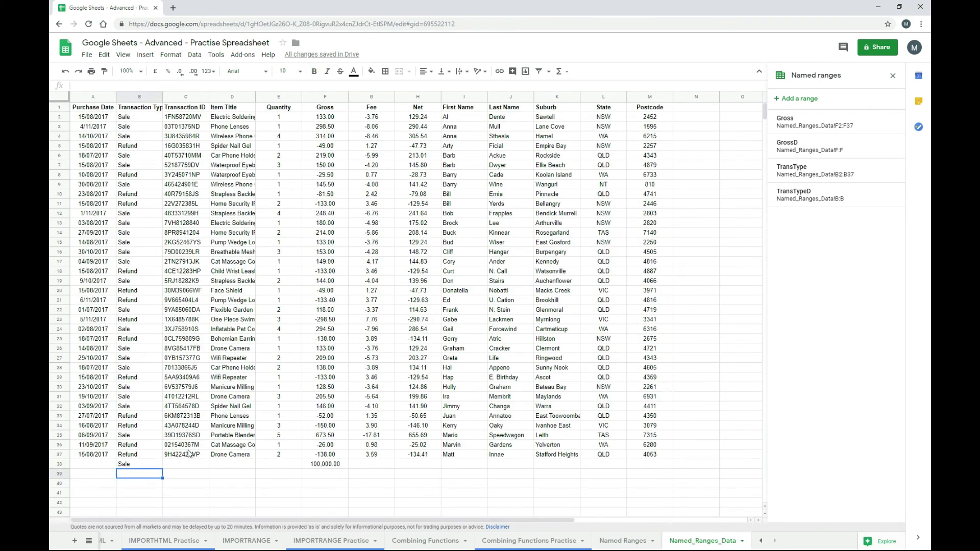
text(Sale)
key(Tab)
key(Tab)
key(Tab)
key(Tab)
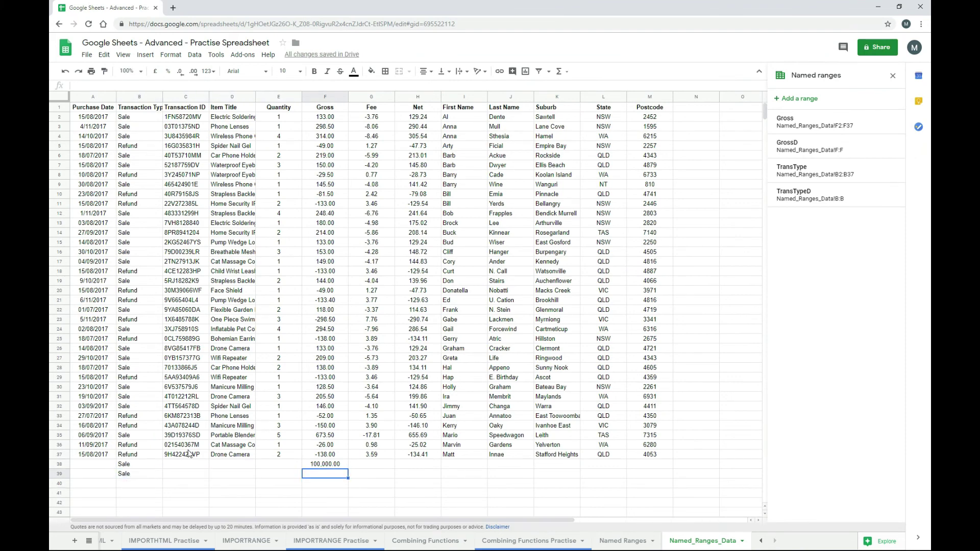
text(00000)
key(Return)
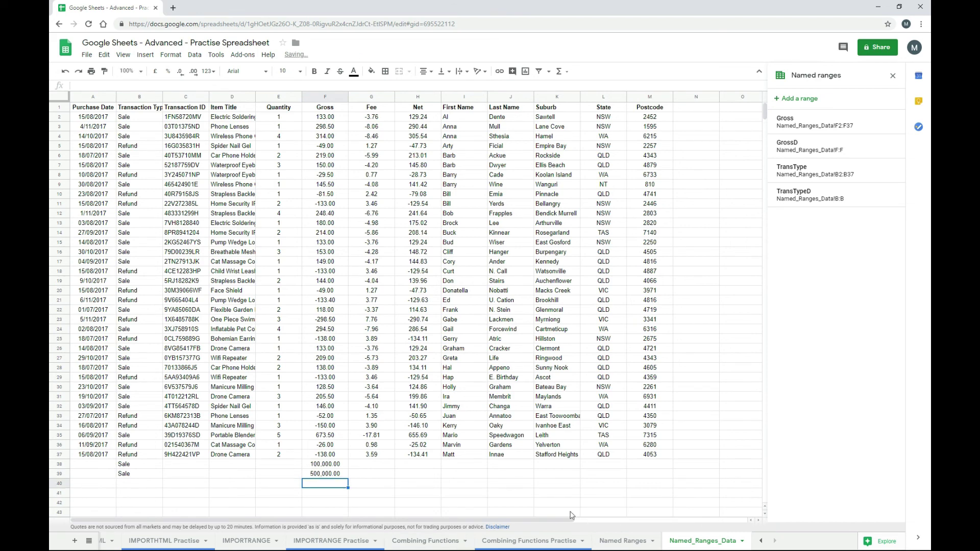
click(622, 546)
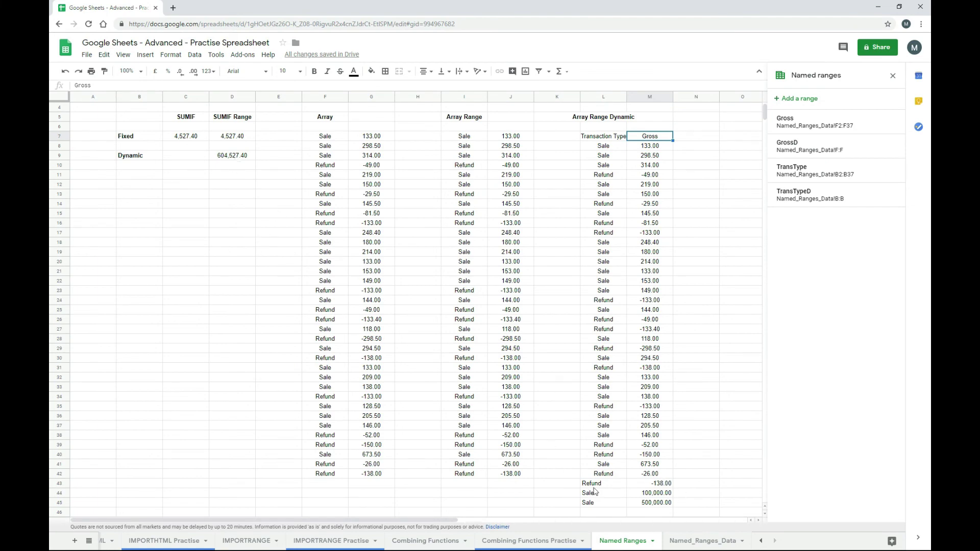
- Add a Refund row 40 with Gross -1000000 on Named_Ranges_Data
click(677, 541)
click(148, 478)
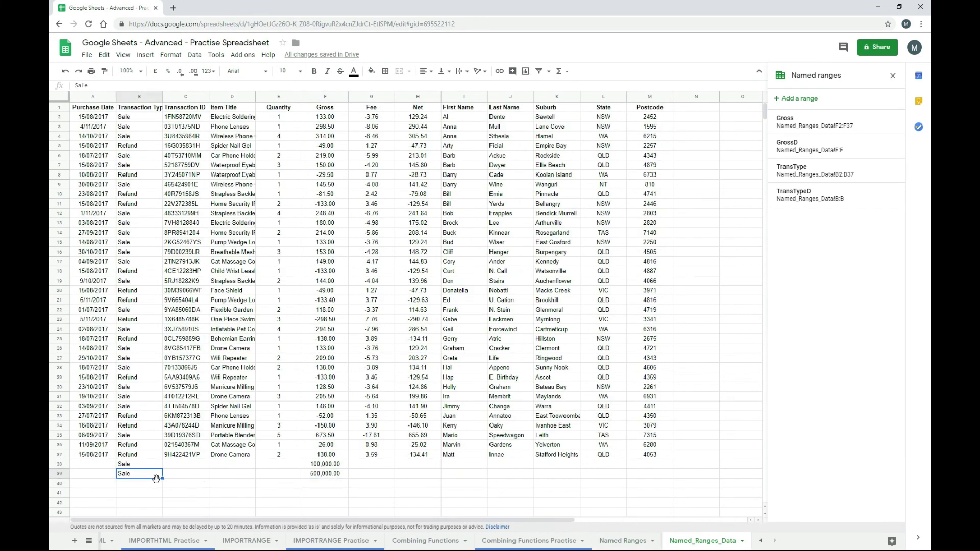
click(156, 484)
text(Refund)
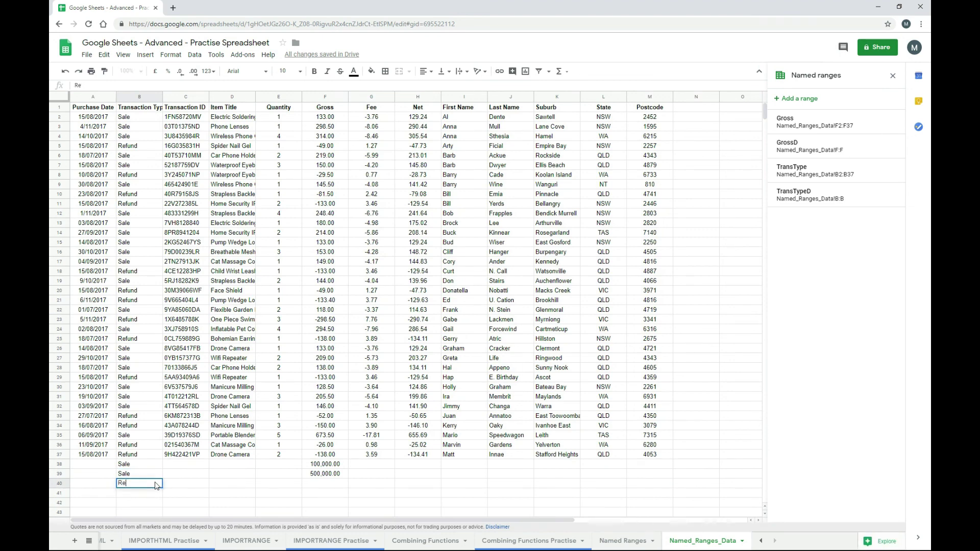
key(Tab)
key(Tab)
key(Tab)
key(Tab)
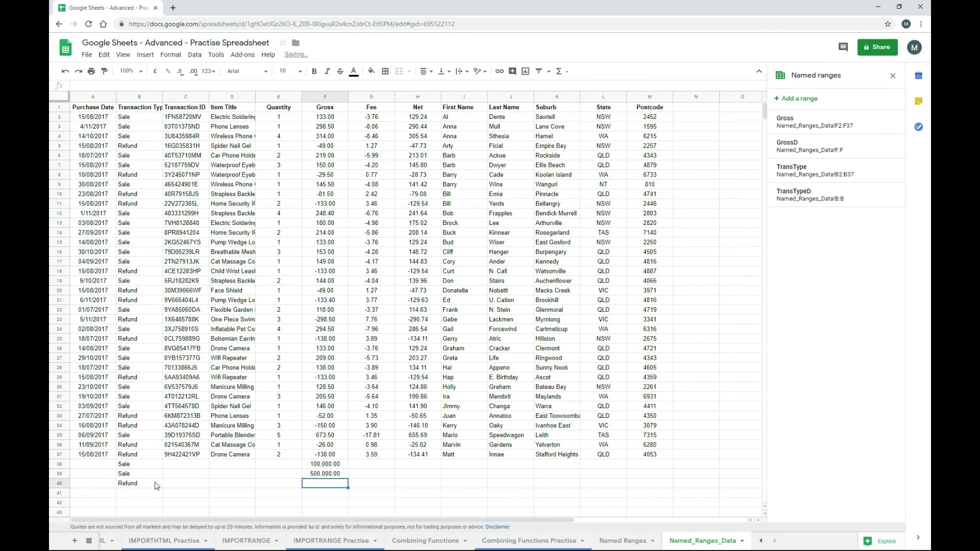
text(-1000000)
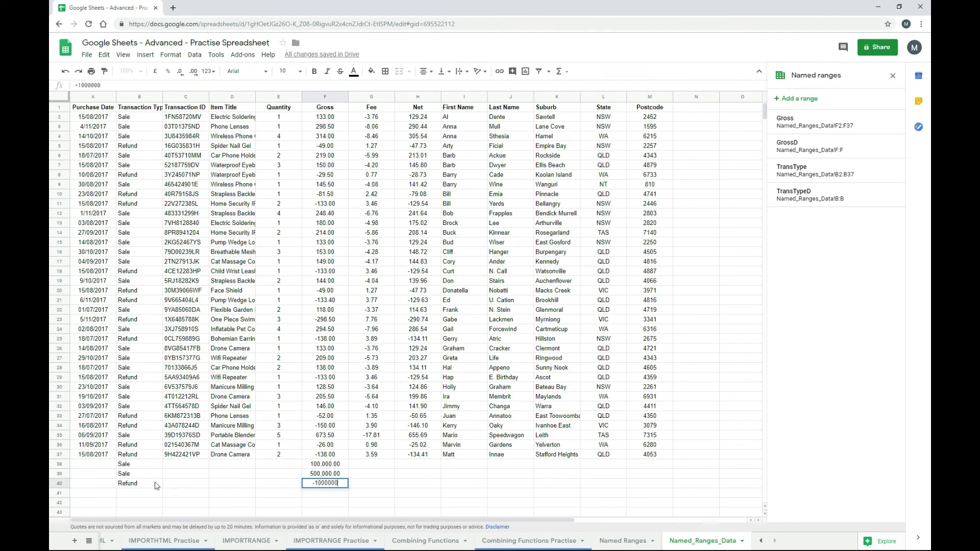
key(Return)
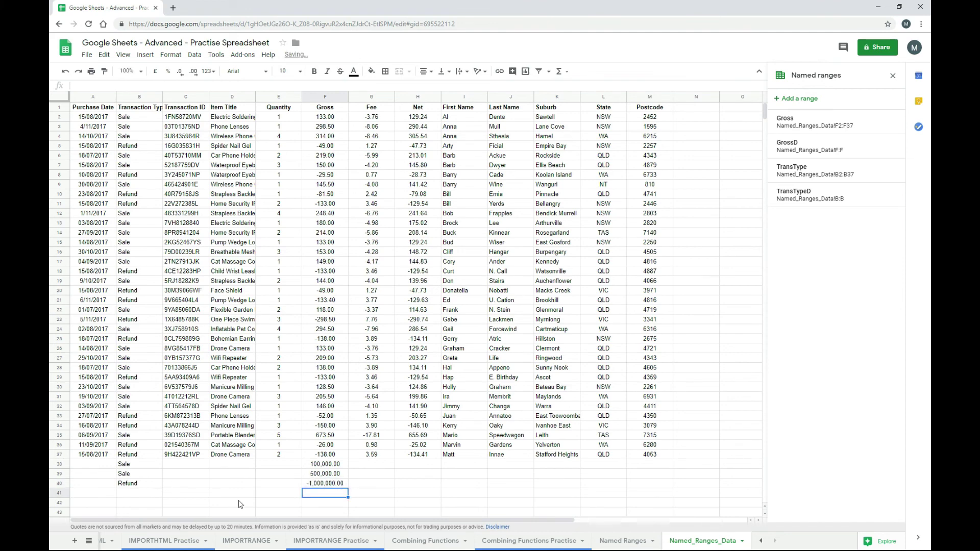
- Check that the Dynamic SUMIF in D9 now shows 604,527.40
click(610, 541)
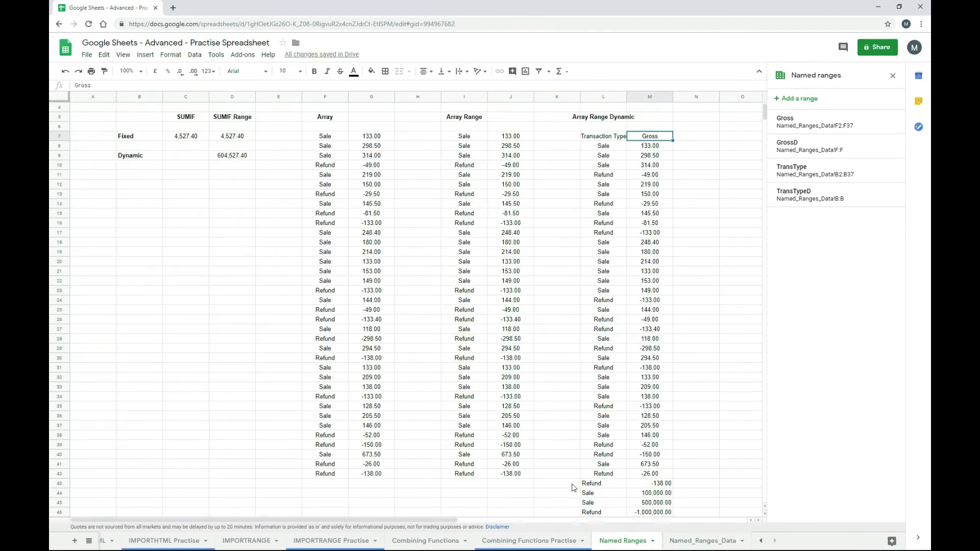
scroll(587, 466, down, 1)
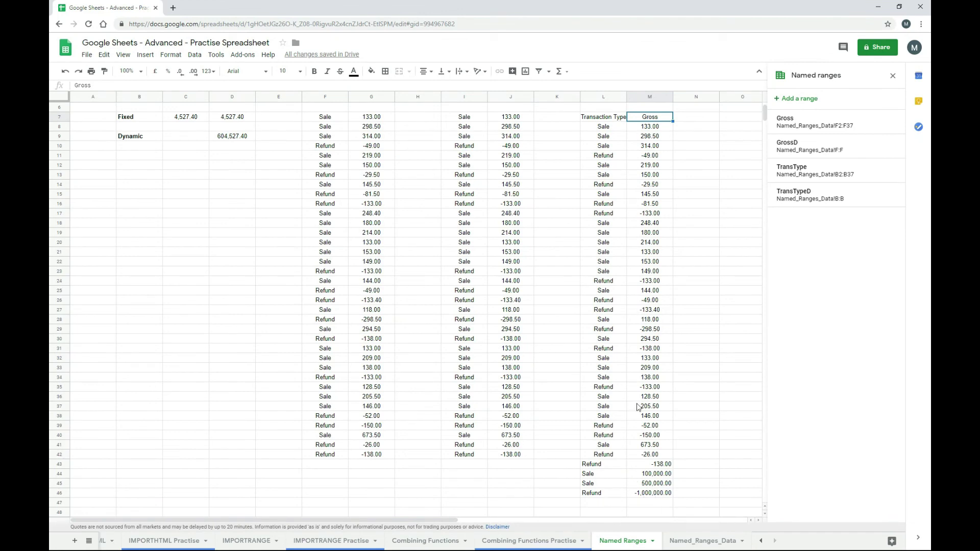
scroll(633, 397, up, 1)
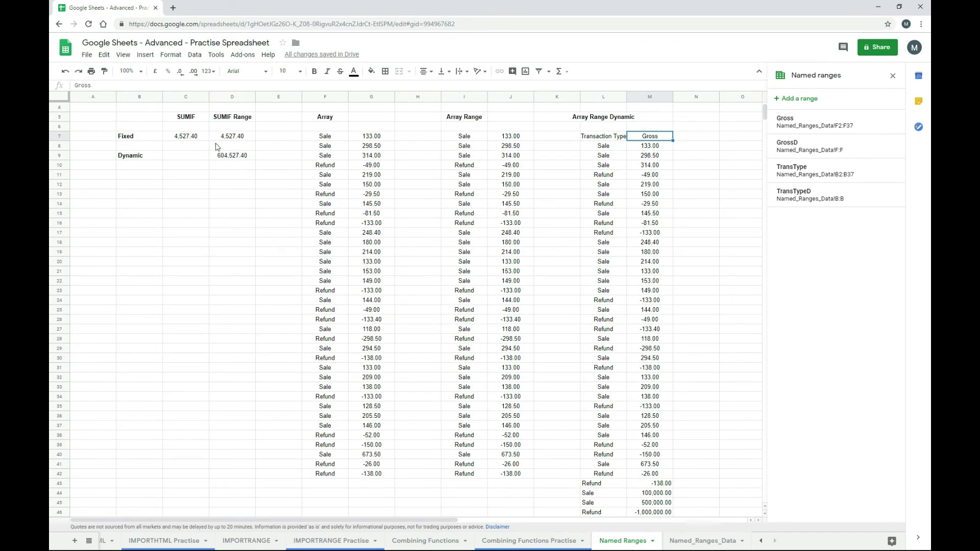
click(231, 158)
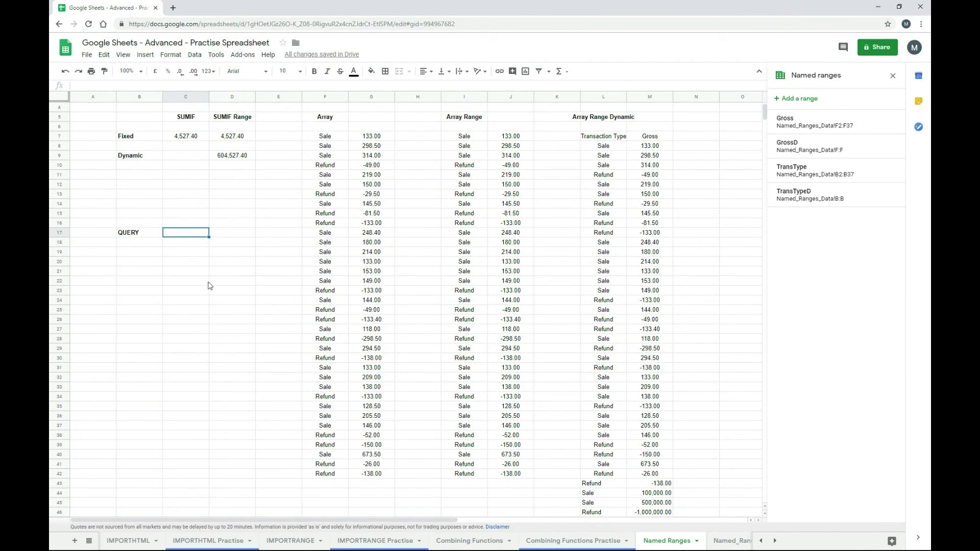
- Enter =query(GrossD,"select F") in C17, spilling the Gross header and values down to C56
text(=)
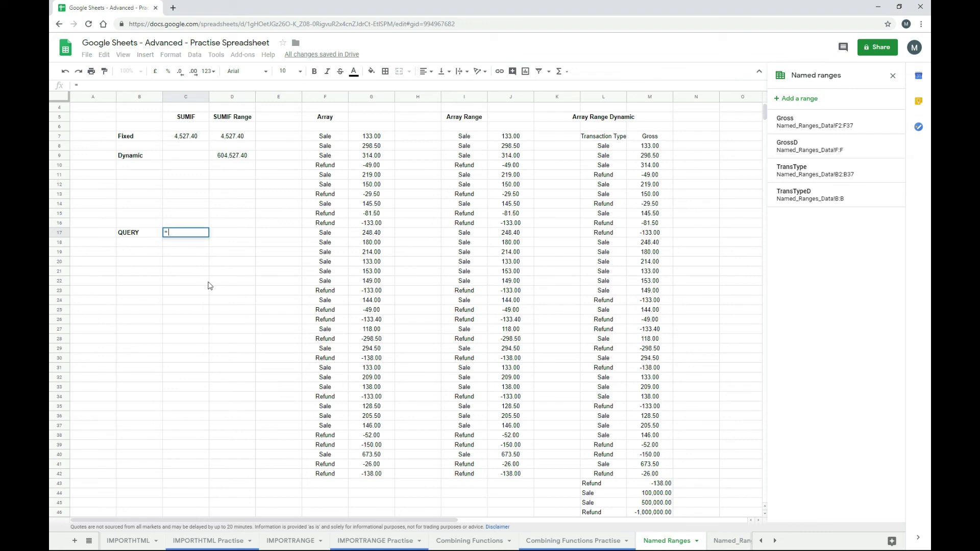
text(query()
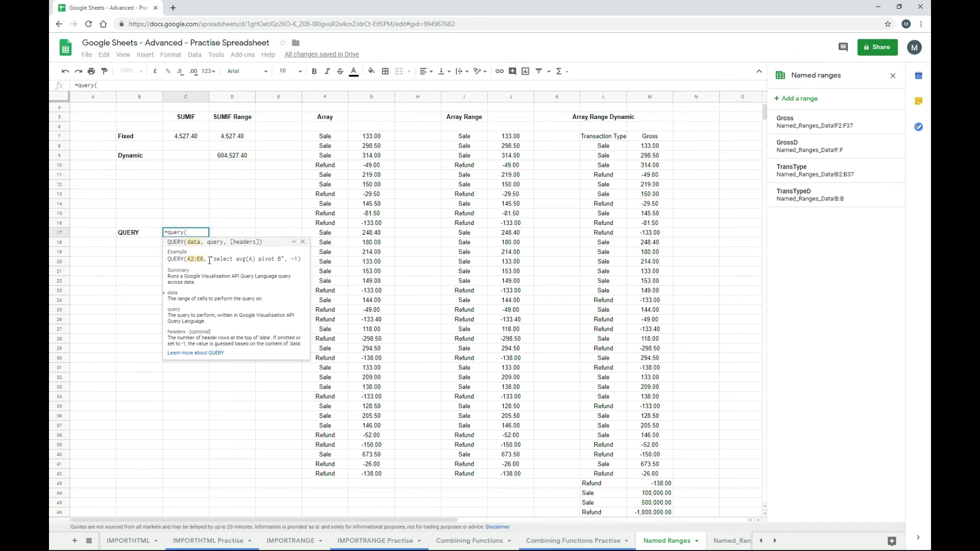
text(gr)
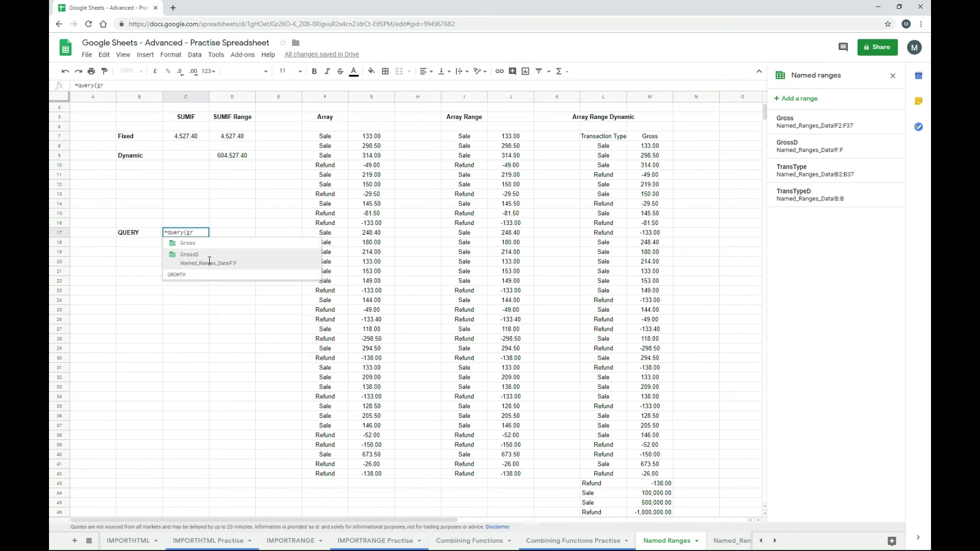
click(210, 261)
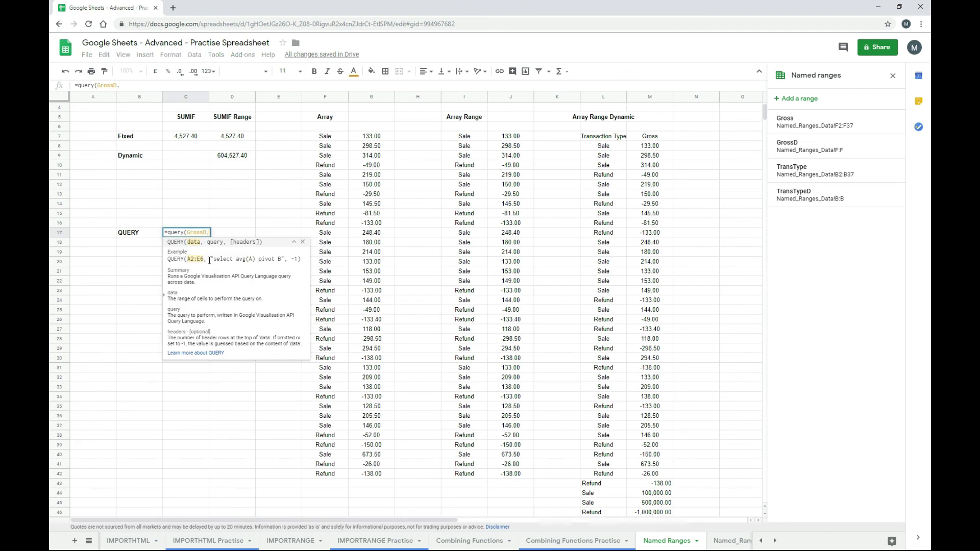
text(,")
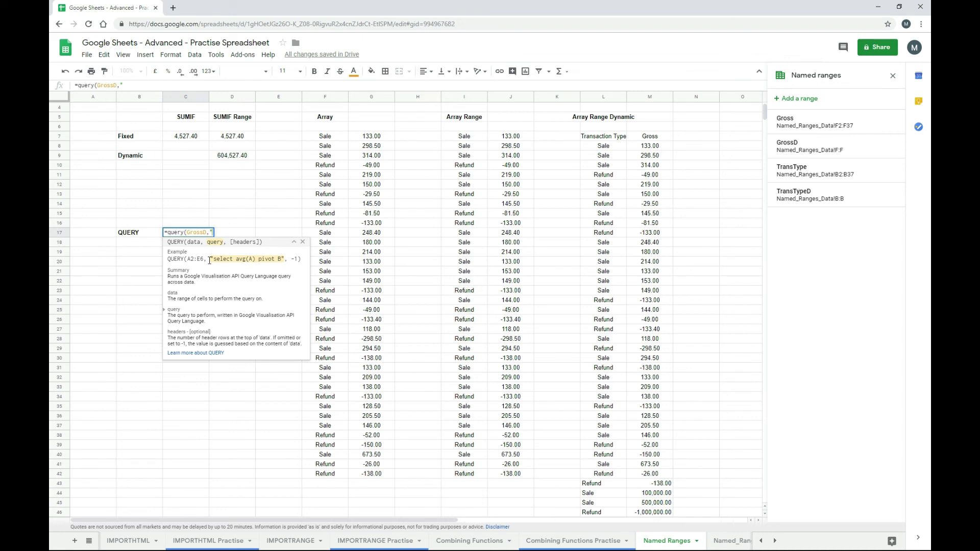
text(select F)
text("))
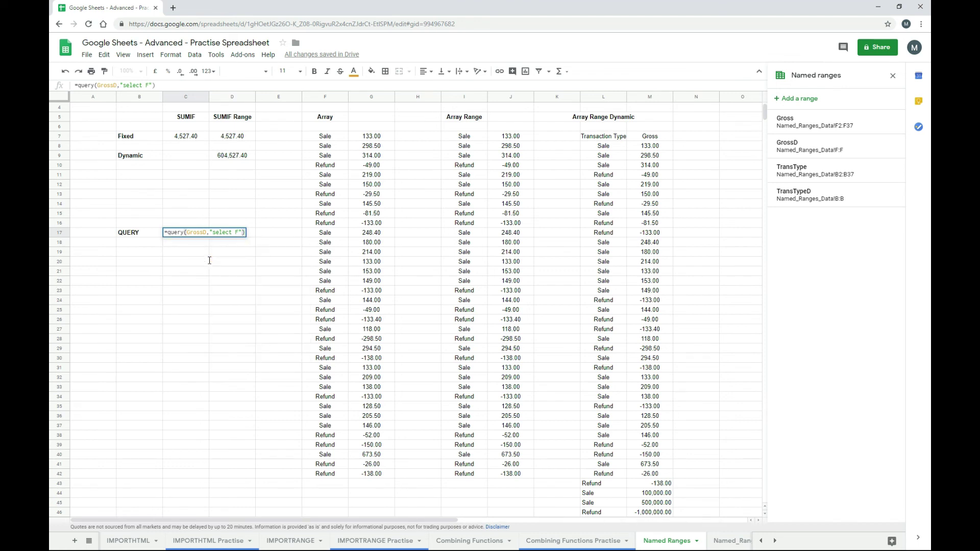
key(Return)
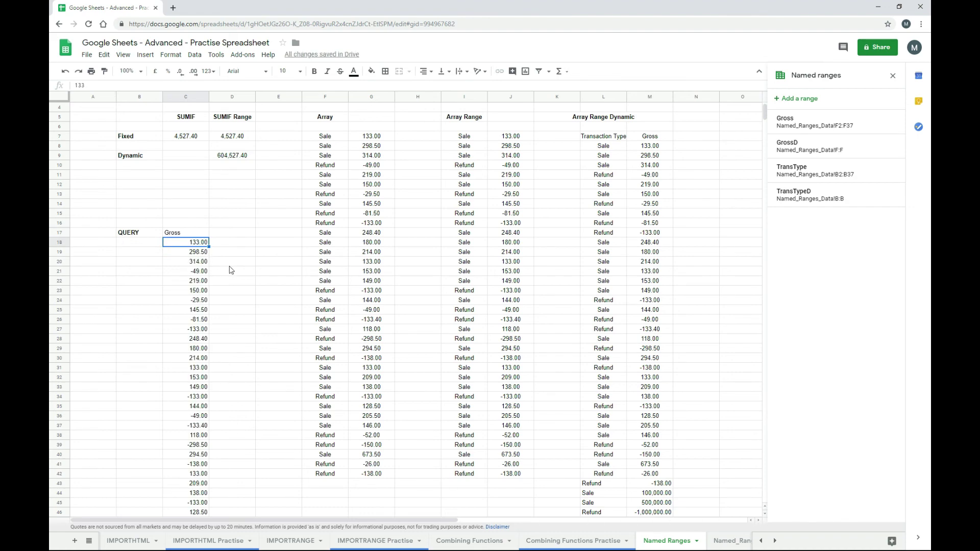
scroll(230, 271, down, 5)
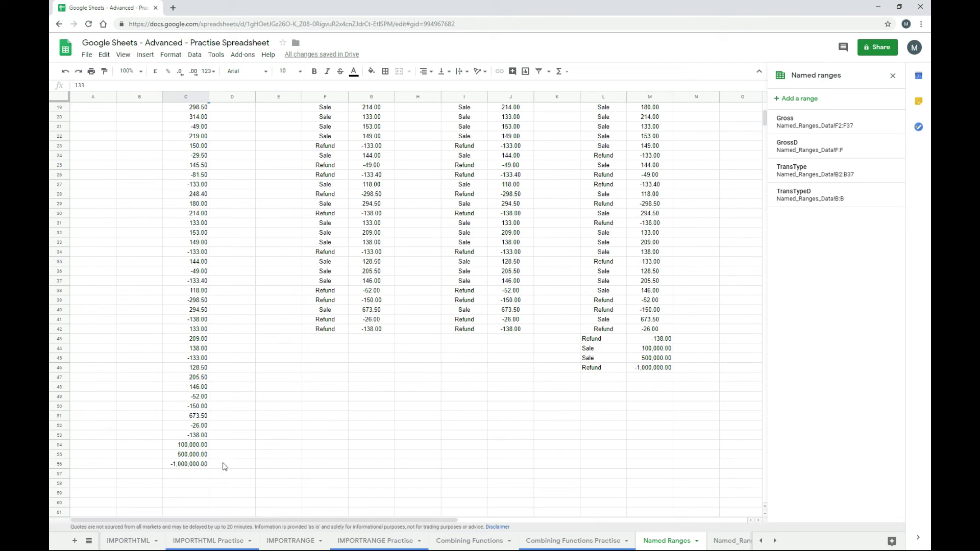
scroll(223, 464, up, 4)
scroll(223, 465, up, 2)
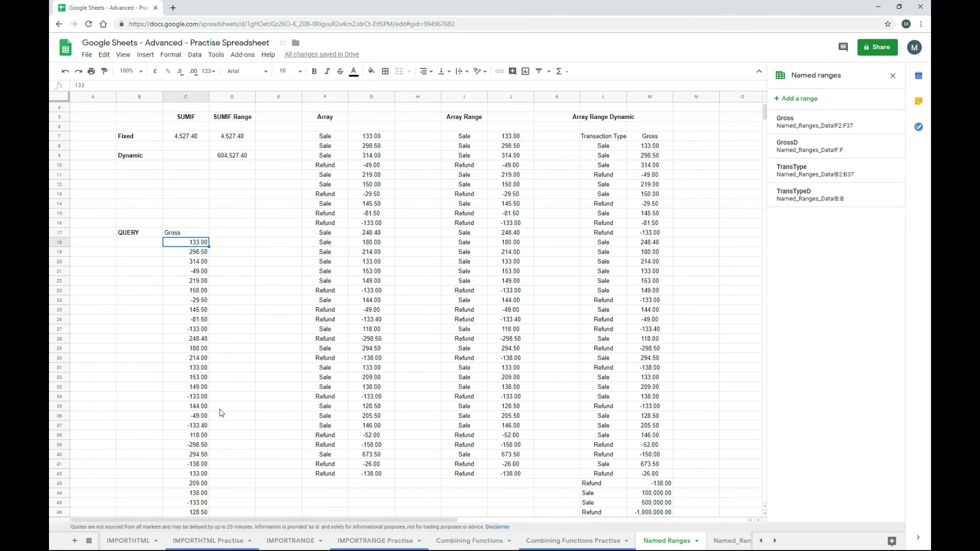
- Add a where F>200 filter to C17's query so only Gross values above 200 remain
click(189, 234)
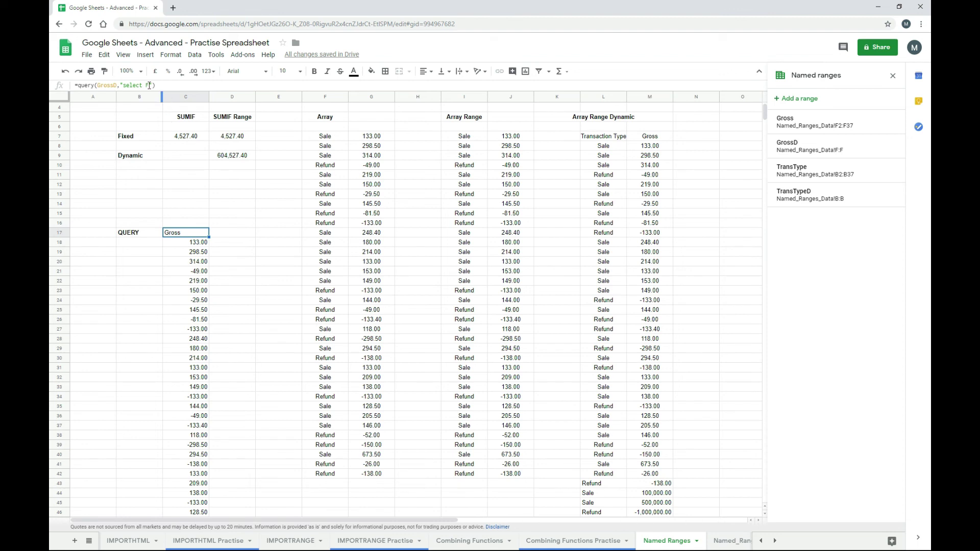
click(149, 85)
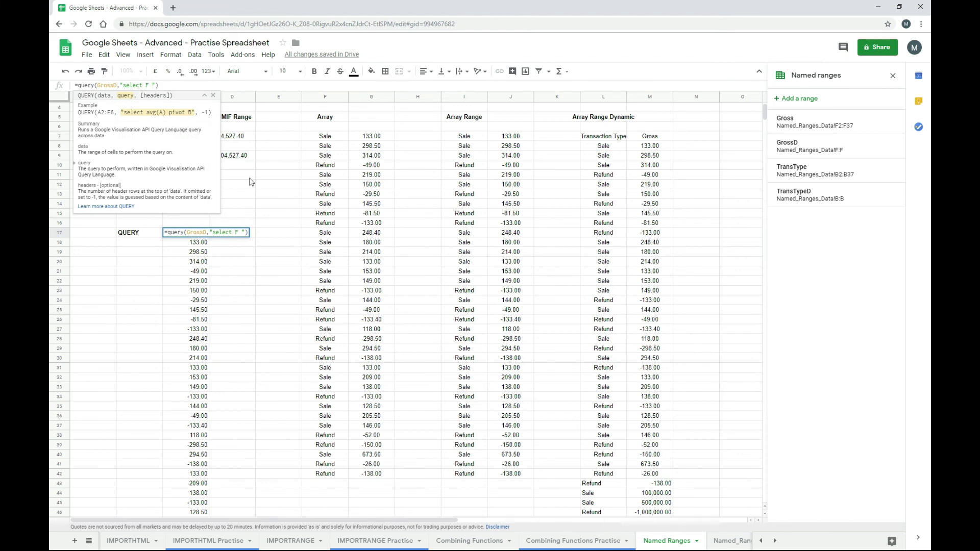
text(where F)
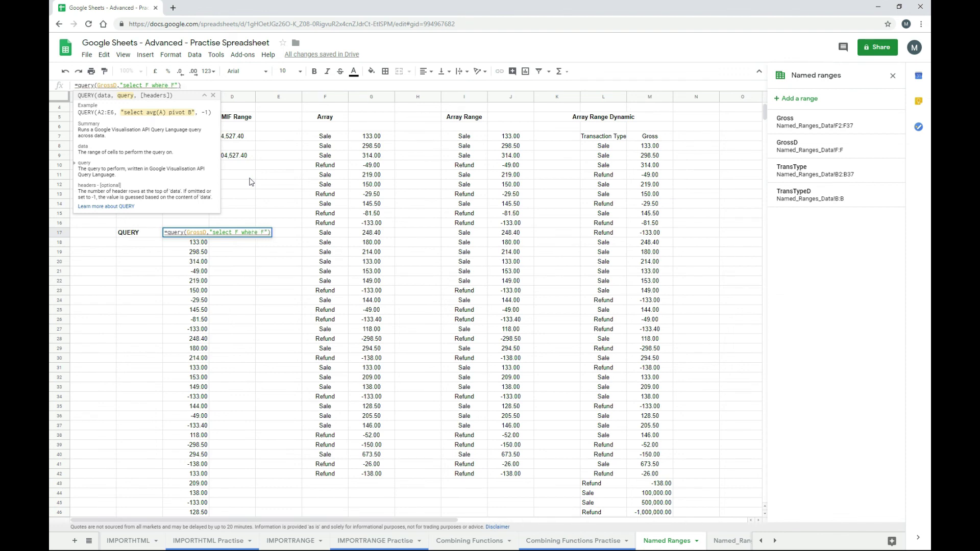
text(>200)
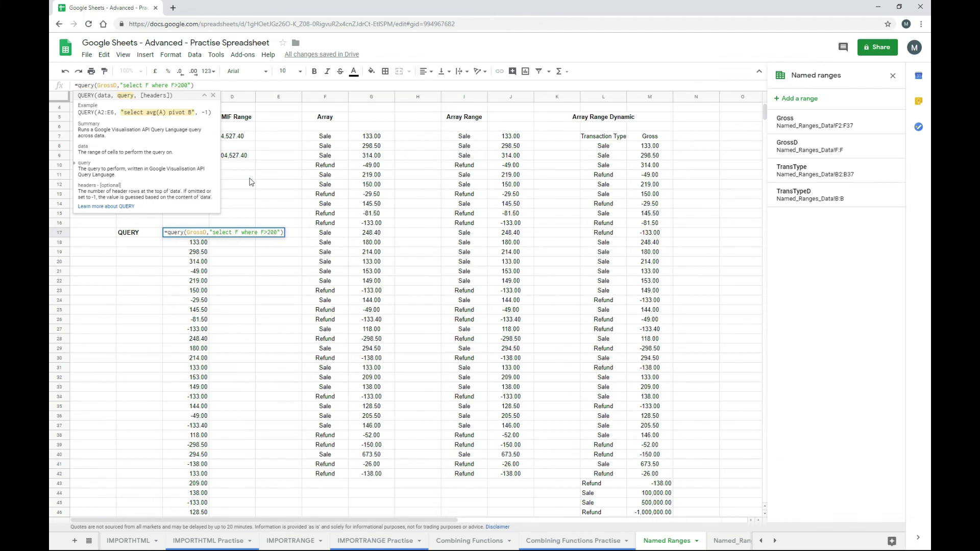
key(Return)
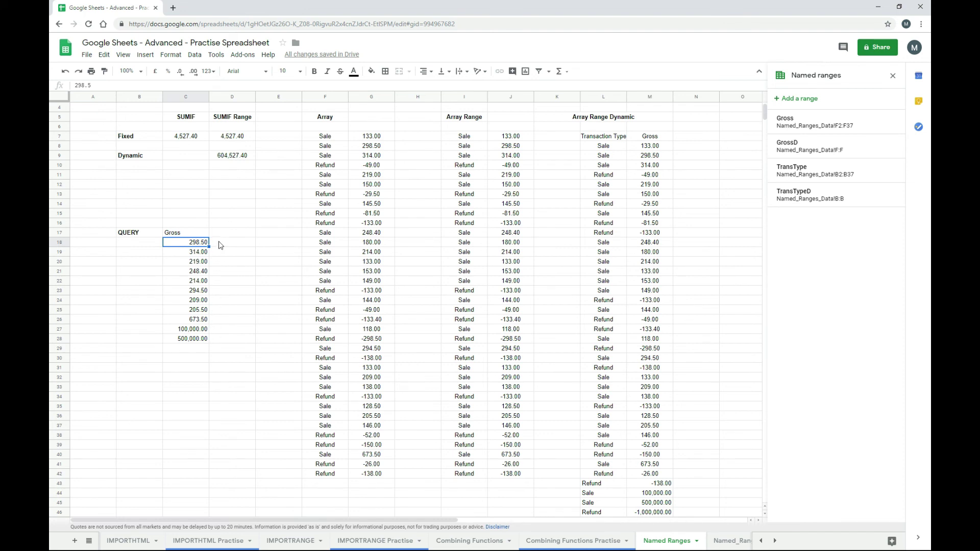
key(Up)
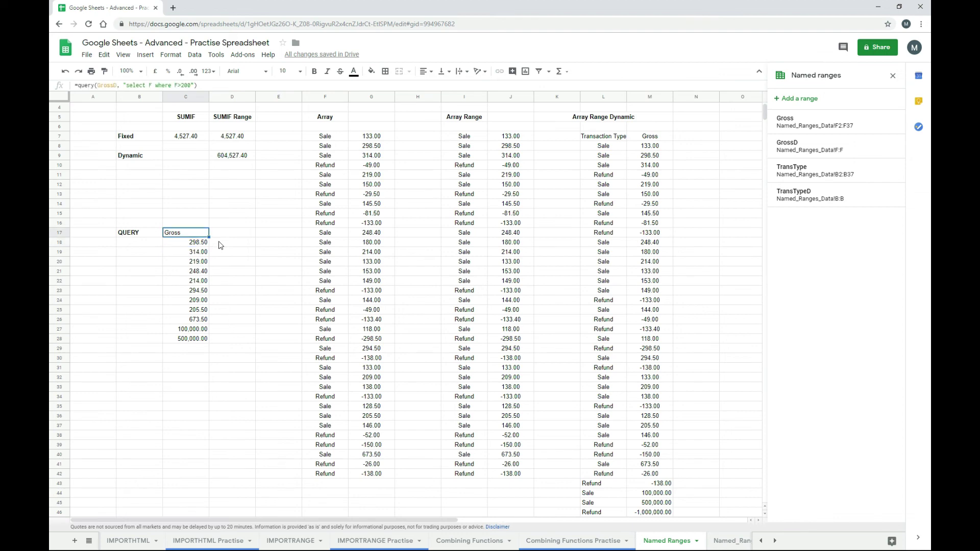
- After checking the Named_Ranges_Data sheet, add a 0 headers argument to drop the Gross header row
click(724, 545)
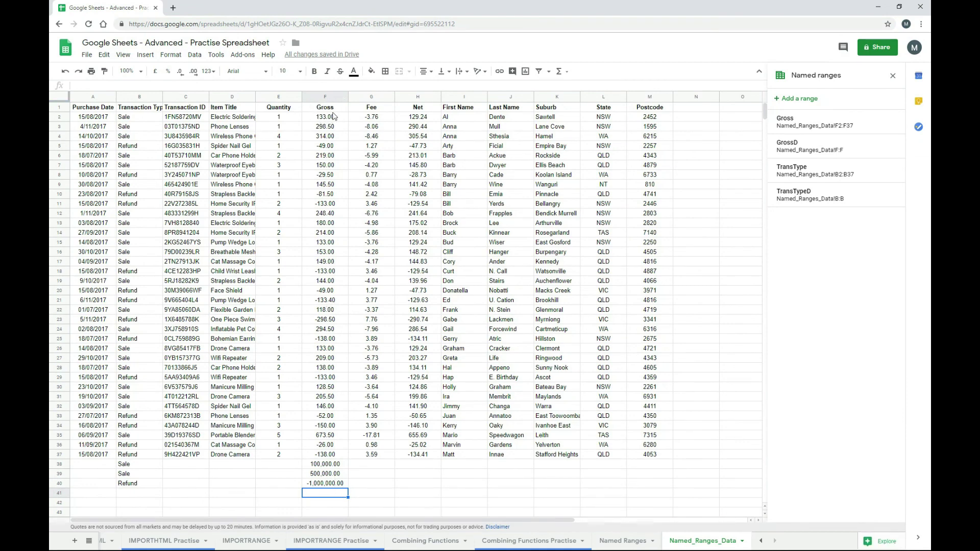
click(627, 545)
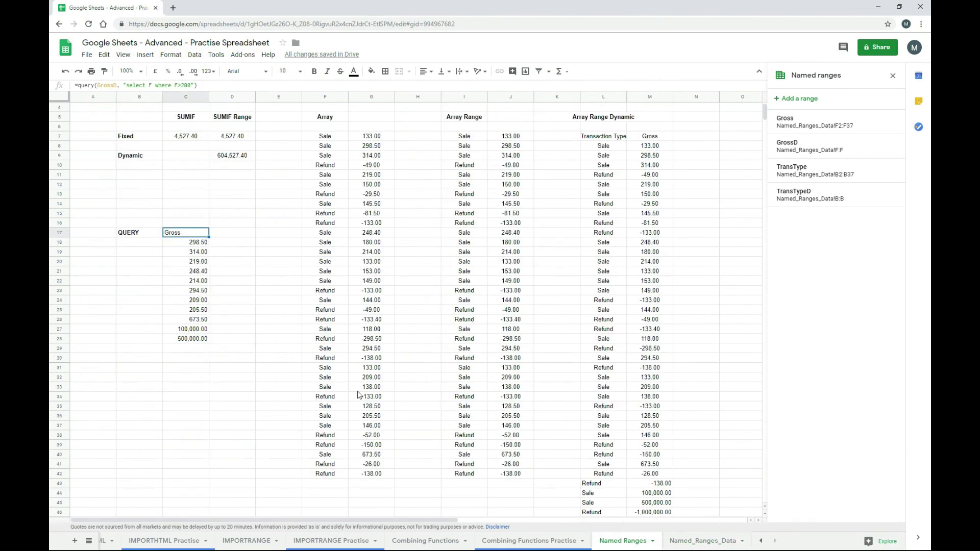
click(194, 85)
text(,)
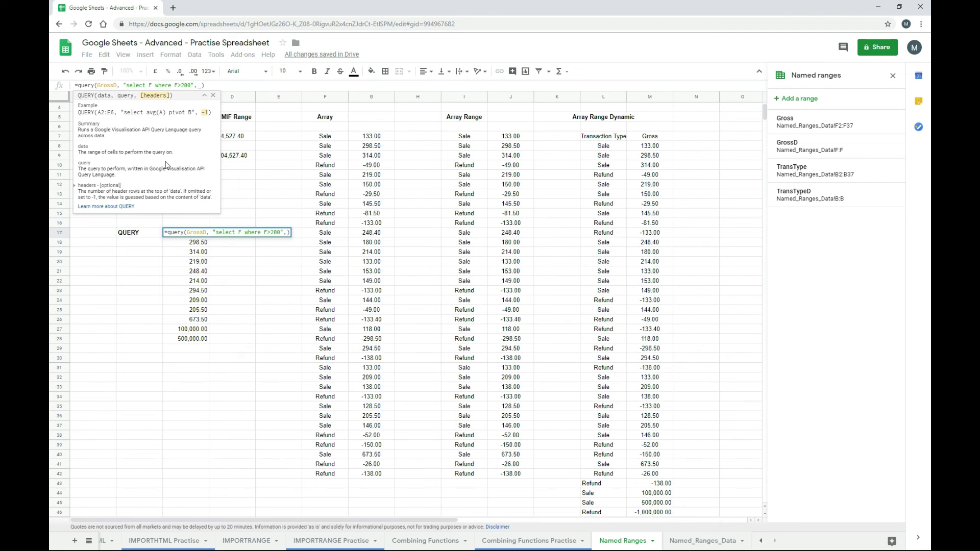
text(0)
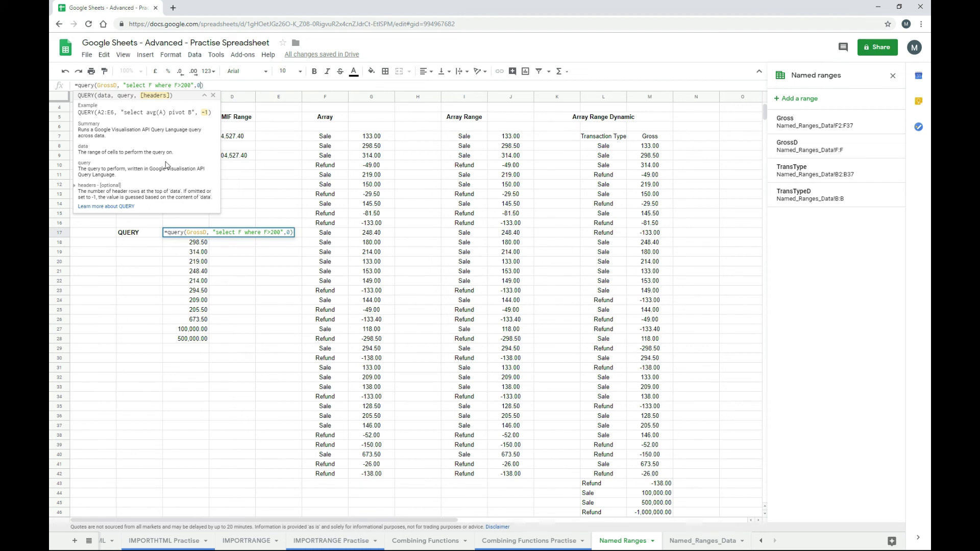
key(Return)
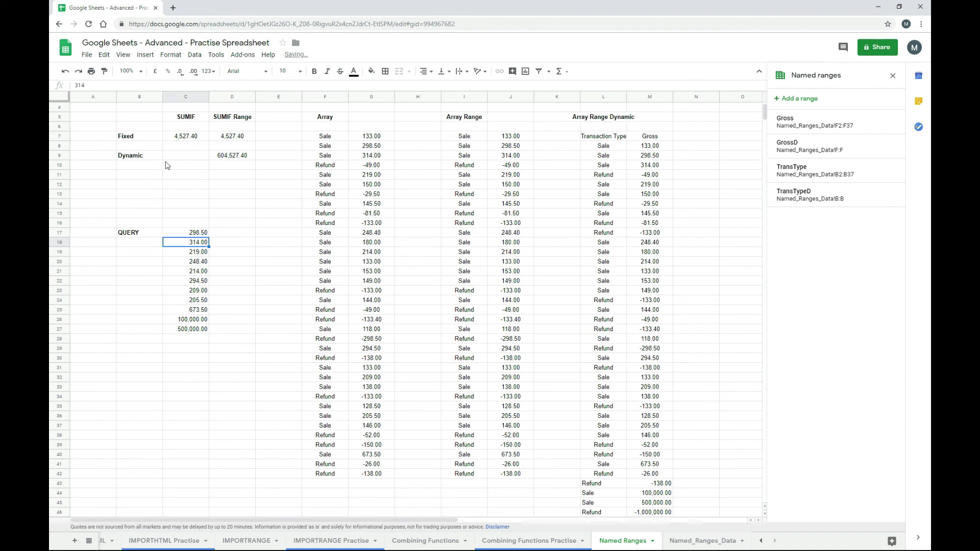
key(Up)
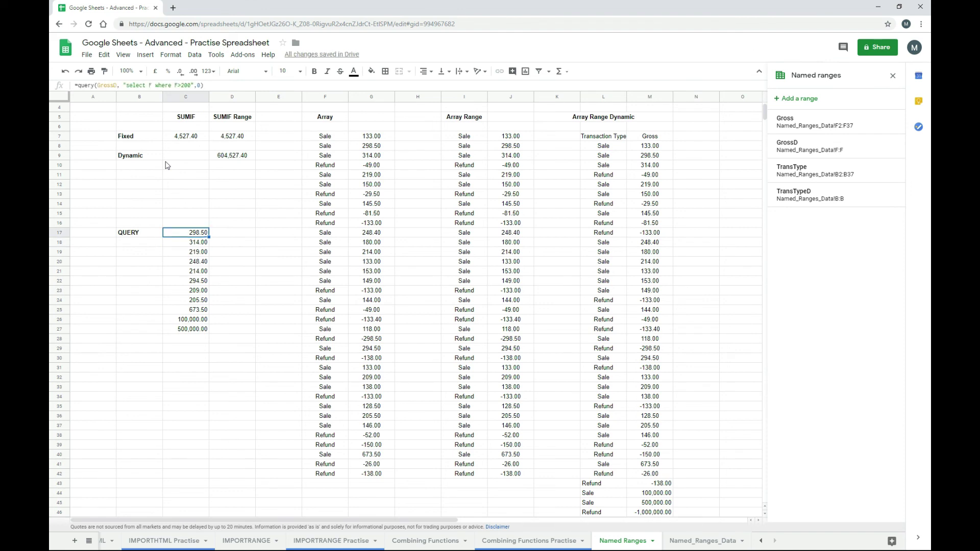
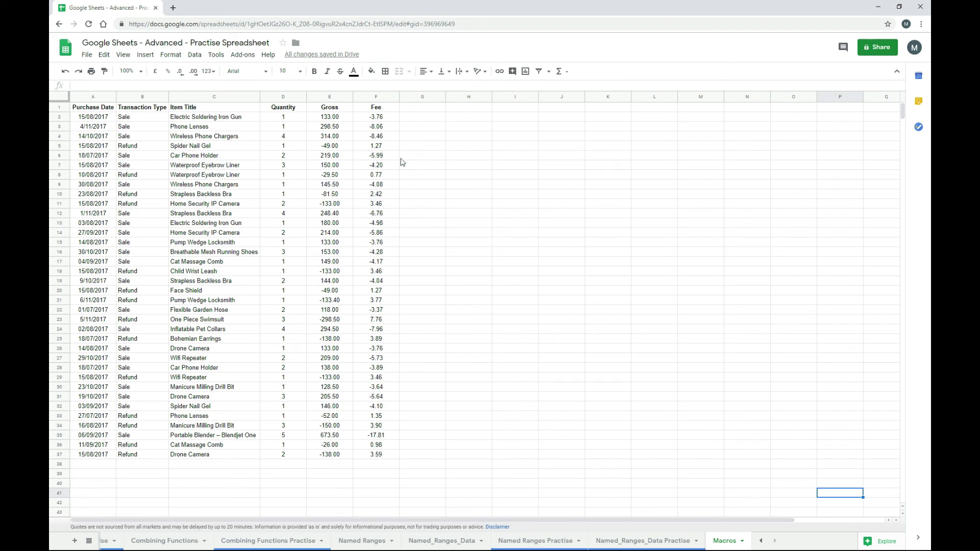
- Begin recording a new macro via Tools > Macros > Record macro
click(217, 55)
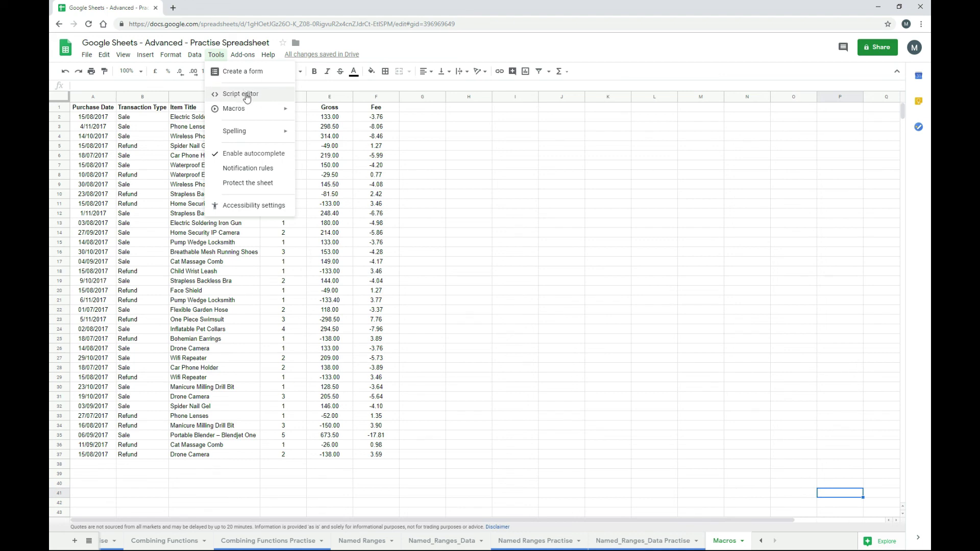
mouse_move(249, 113)
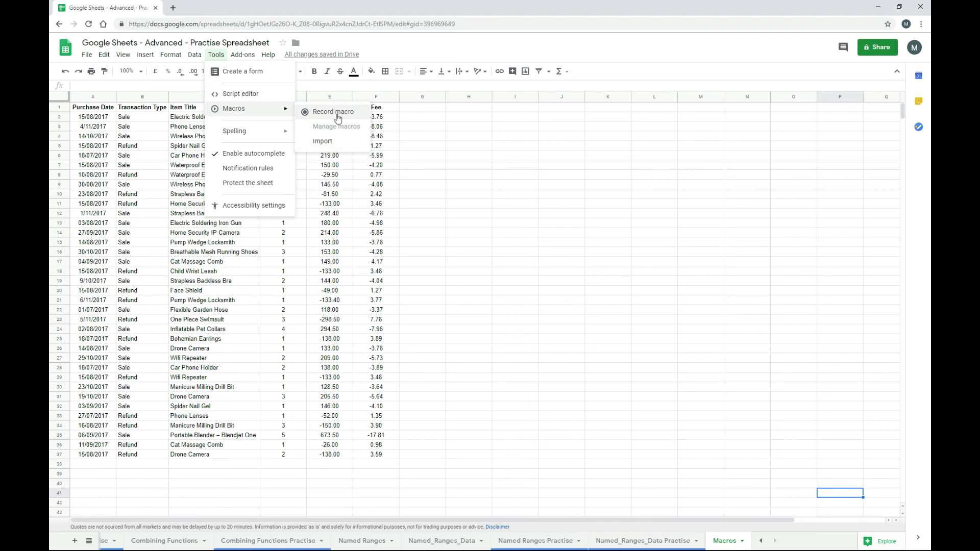
click(338, 118)
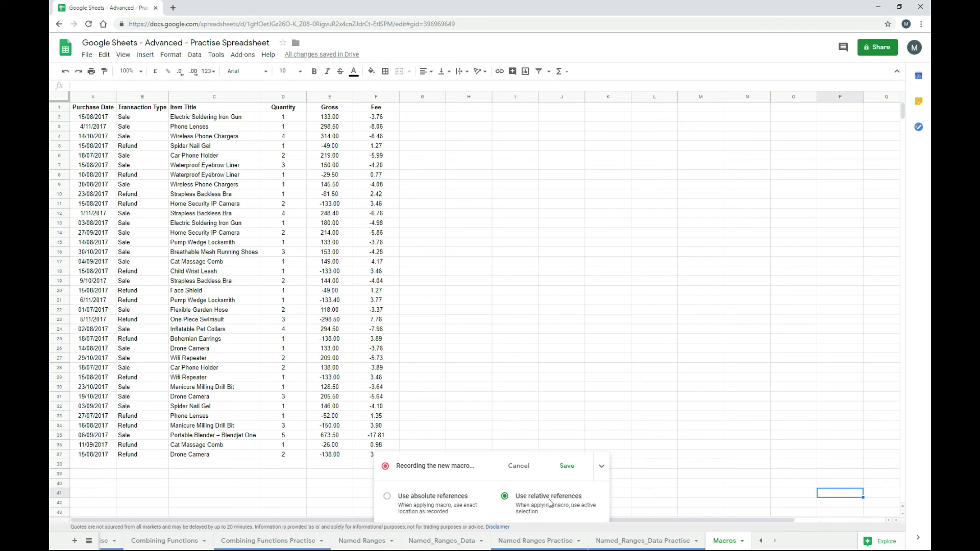
- With absolute references, record the formula =E2+F2 in G2, giving 129.24
click(387, 499)
click(418, 121)
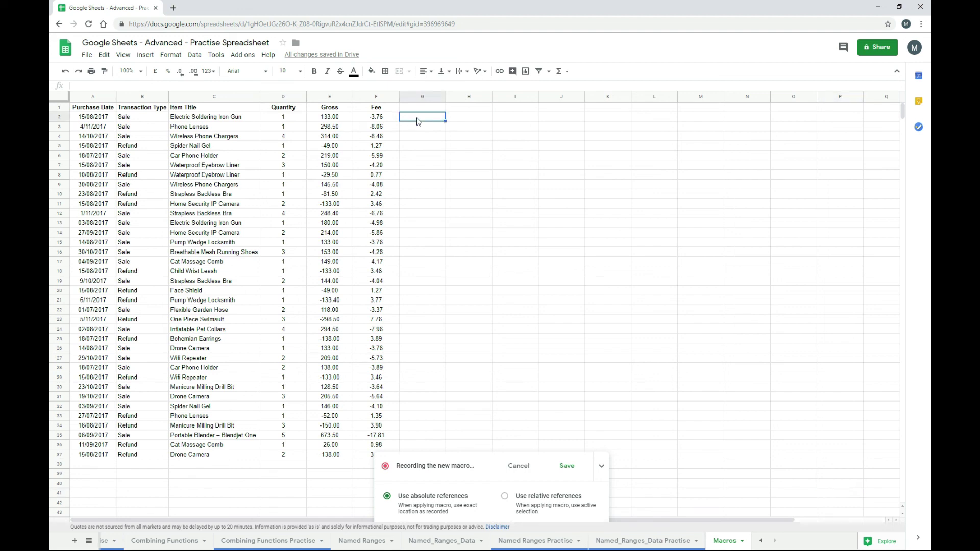
text(=)
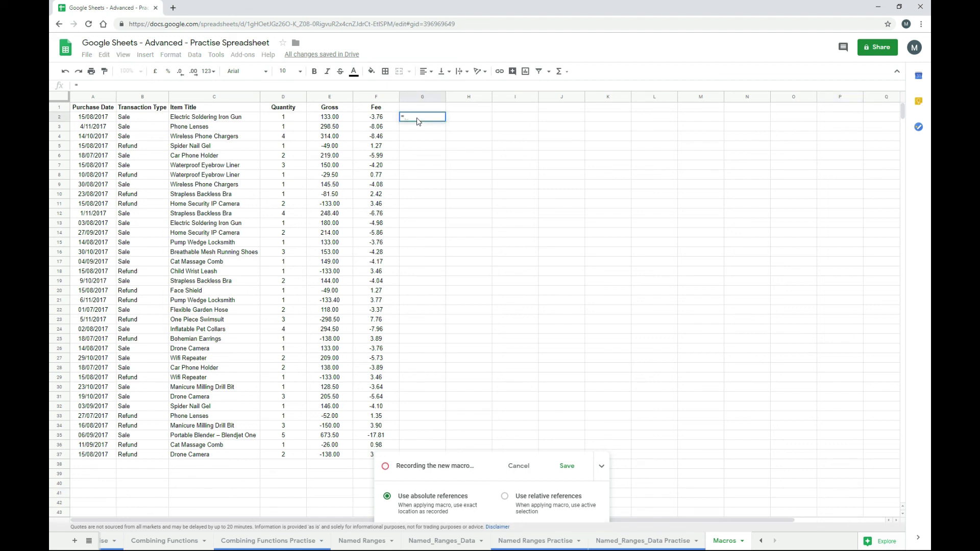
click(337, 120)
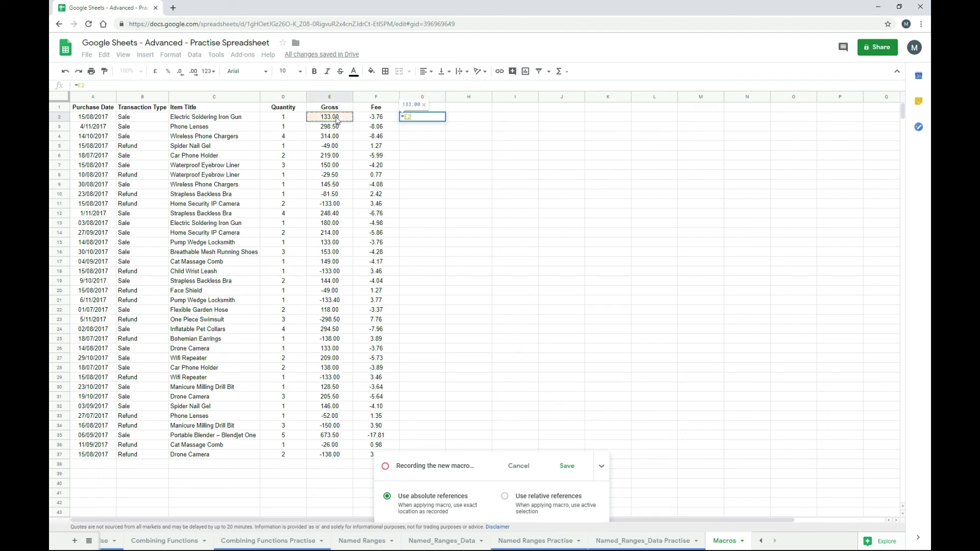
text(+)
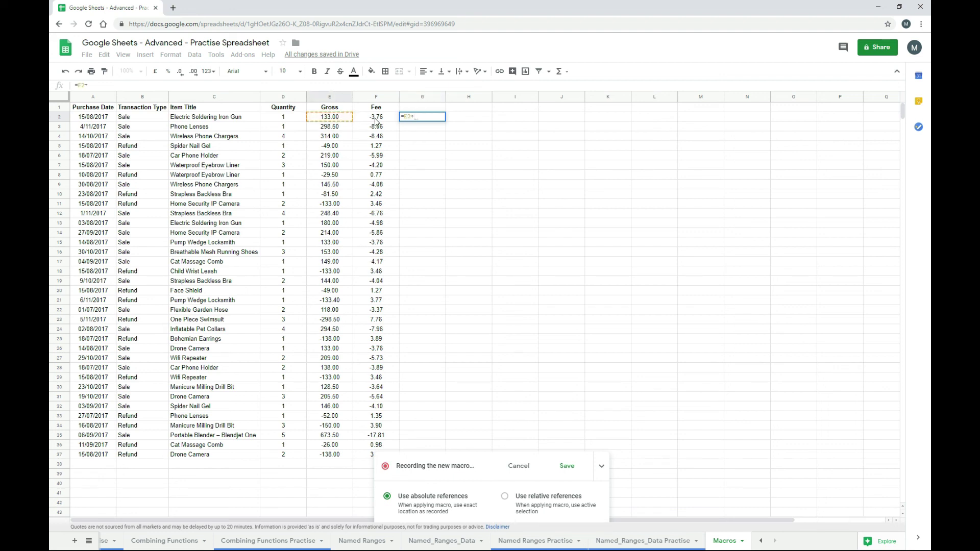
click(376, 120)
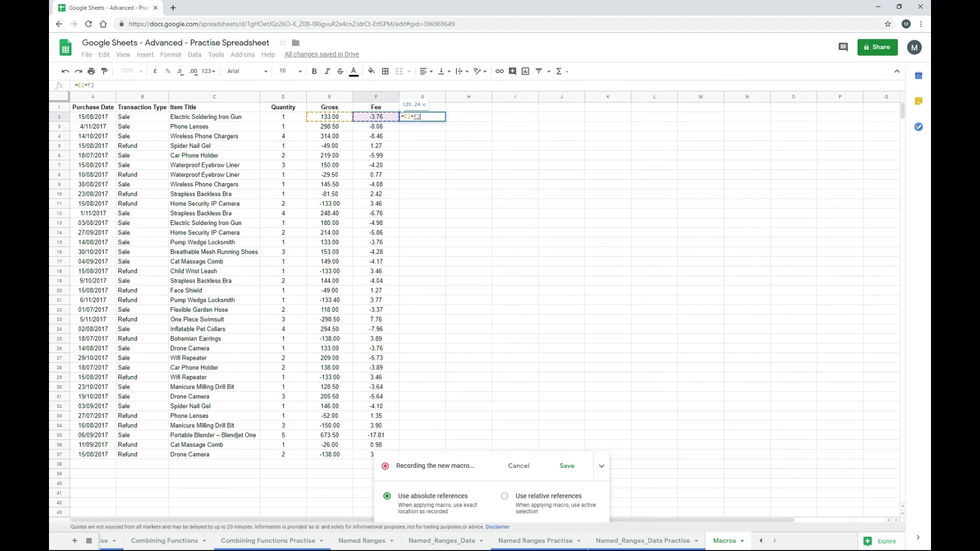
key(Return)
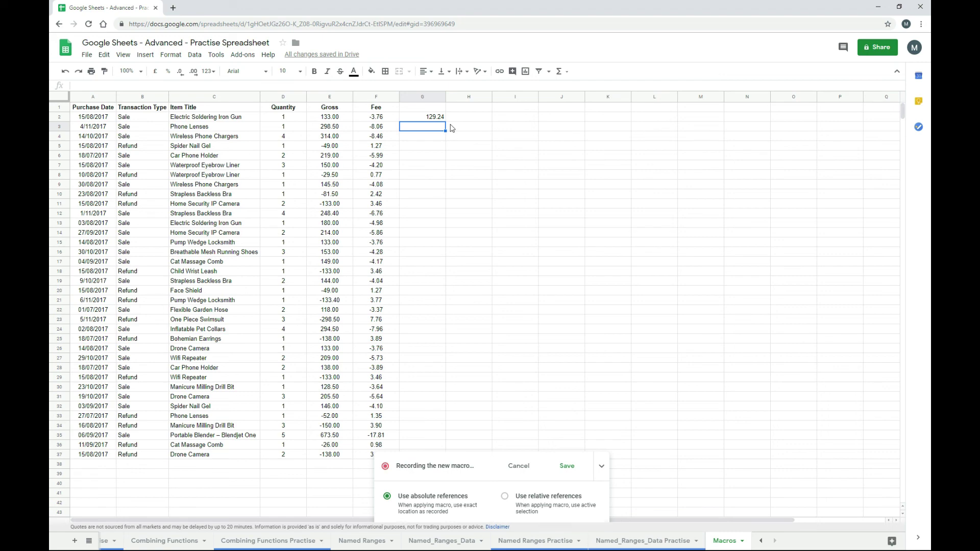
- Save the recording as the macro 'Net Calc Absolute' with shortcut number 1
click(569, 471)
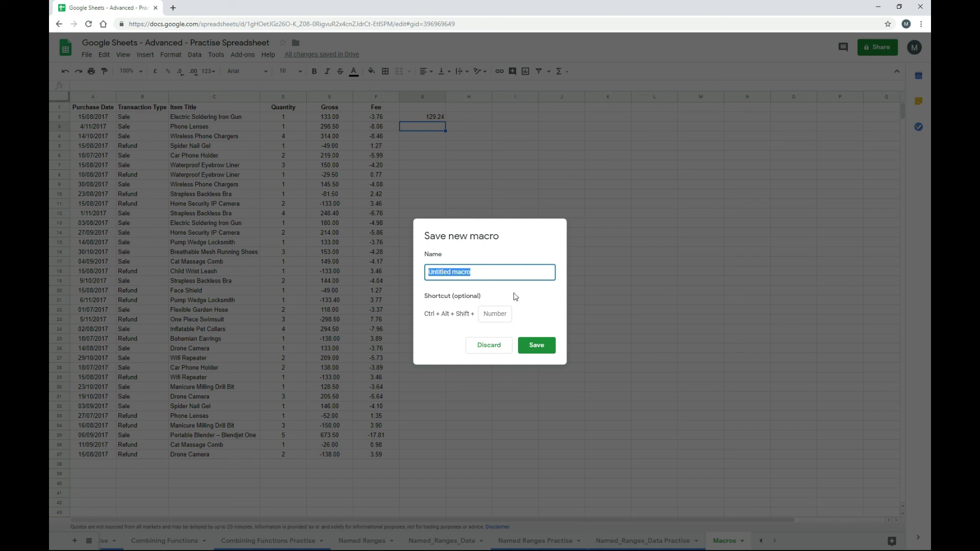
text(Net Calc)
text(a)
key(BackSpace)
text(Absolute)
click(496, 315)
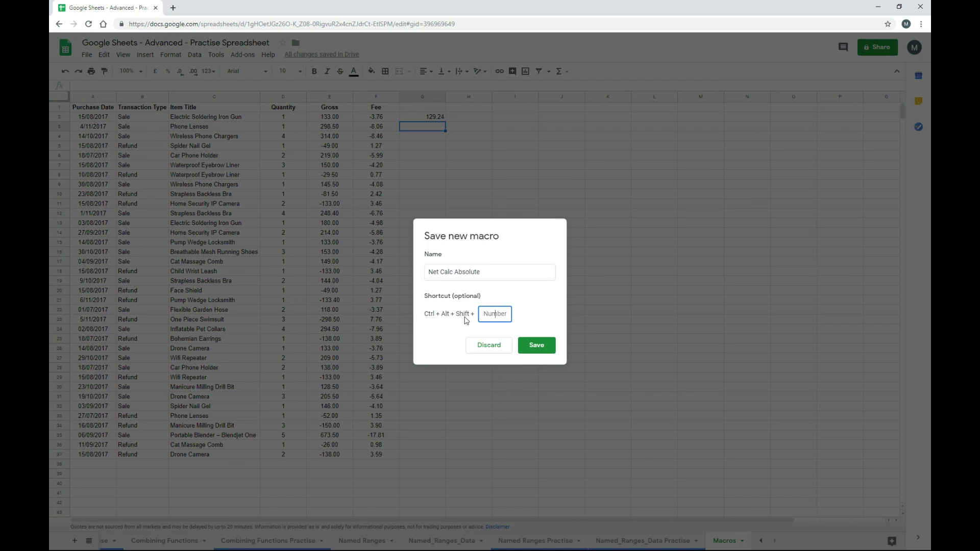
text(1)
click(541, 348)
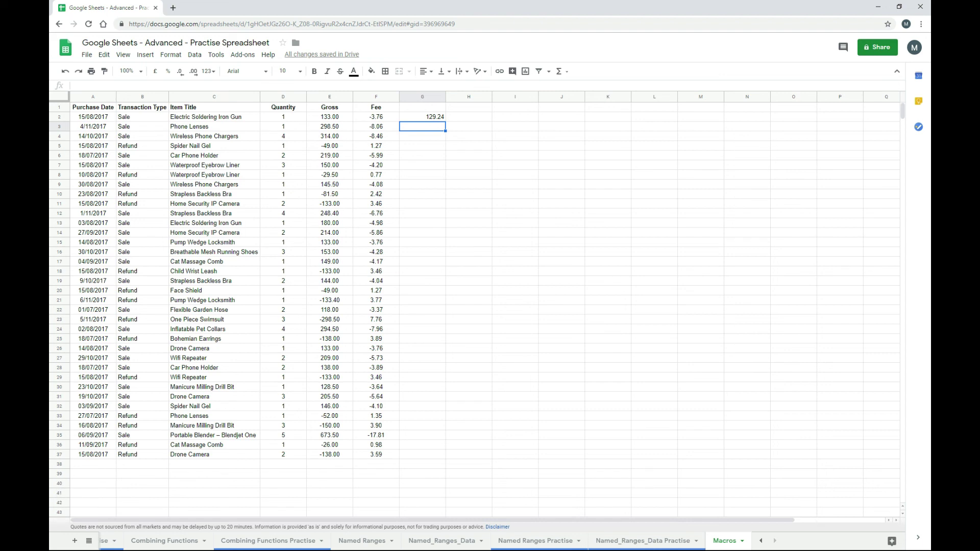
- Select G8 and start recording a second macro
click(416, 176)
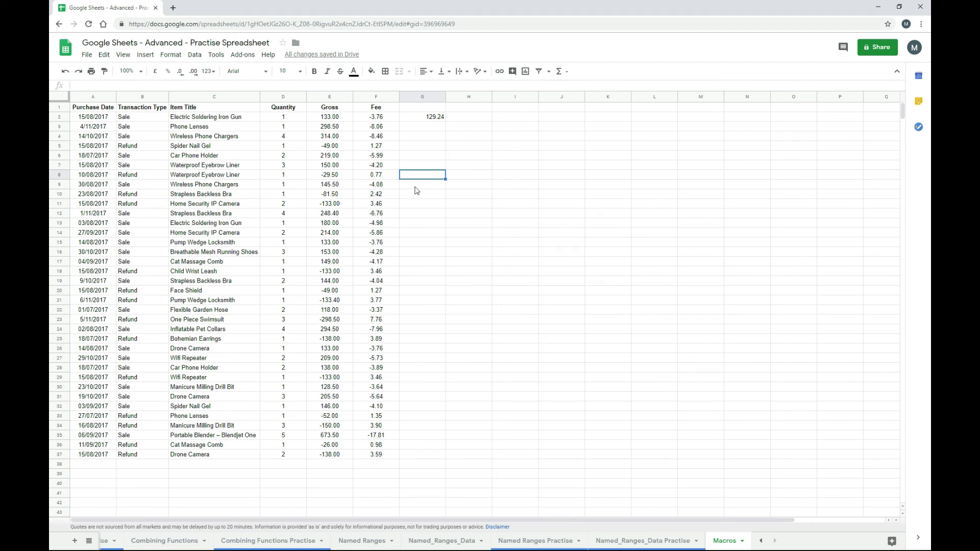
click(216, 55)
mouse_move(232, 109)
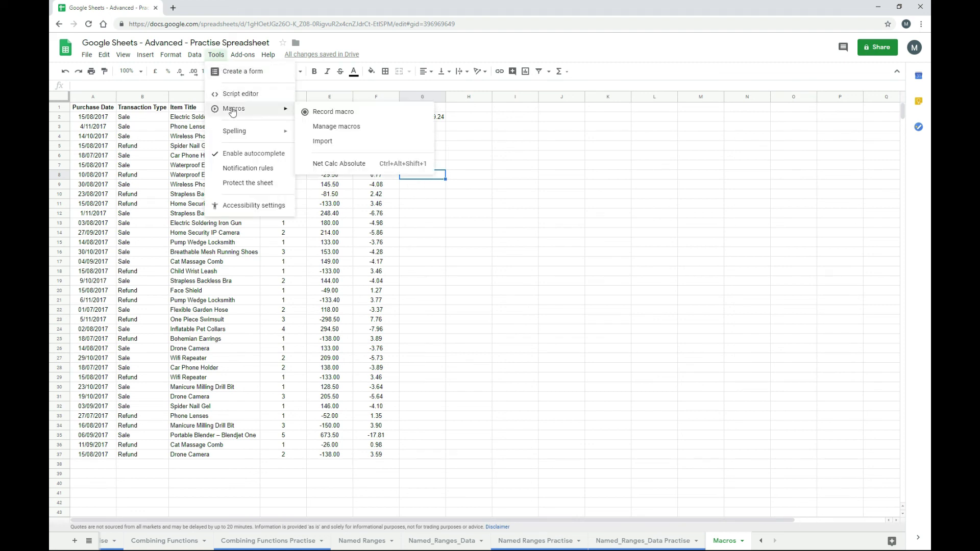
click(349, 116)
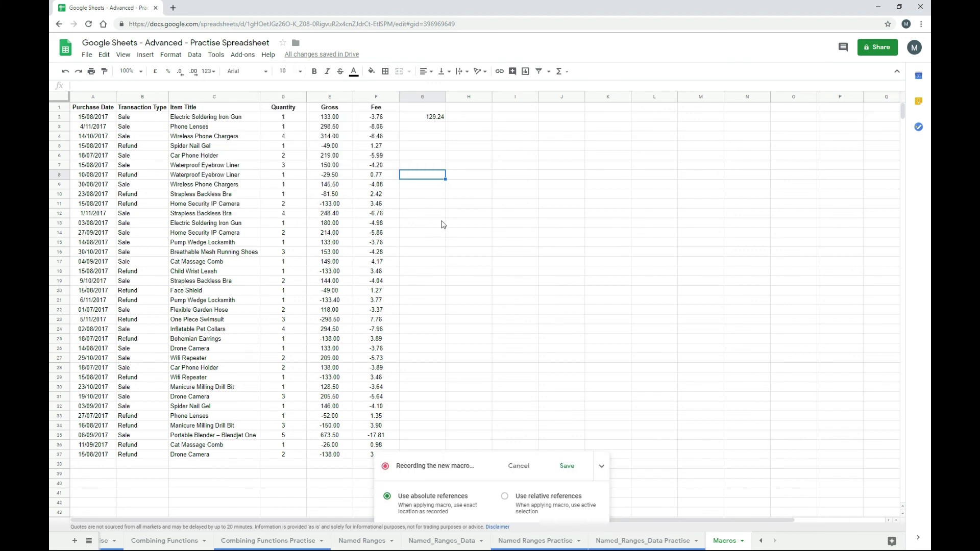
- With relative references, record the formula =E8+F8 in G8, giving -28.73
click(505, 497)
text(=)
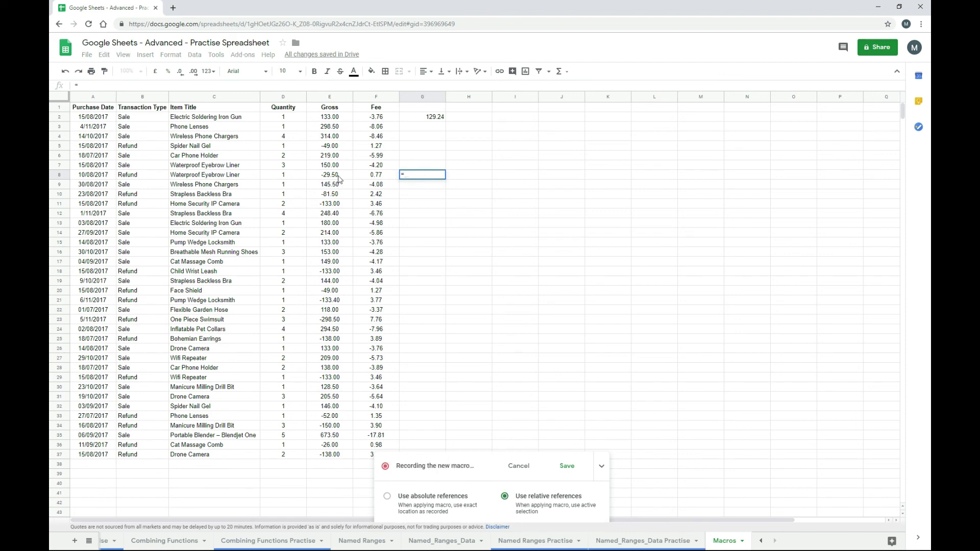
click(340, 180)
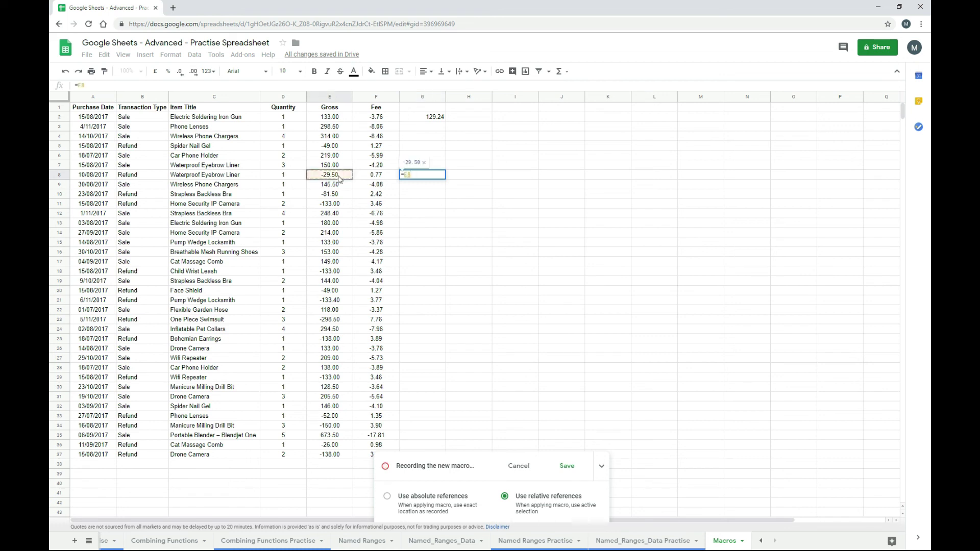
text(+)
click(371, 178)
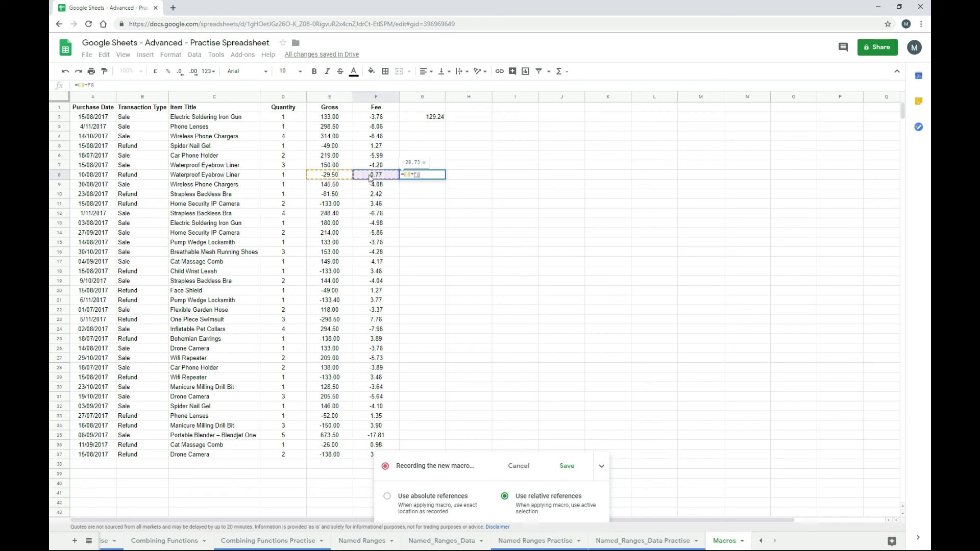
key(Return)
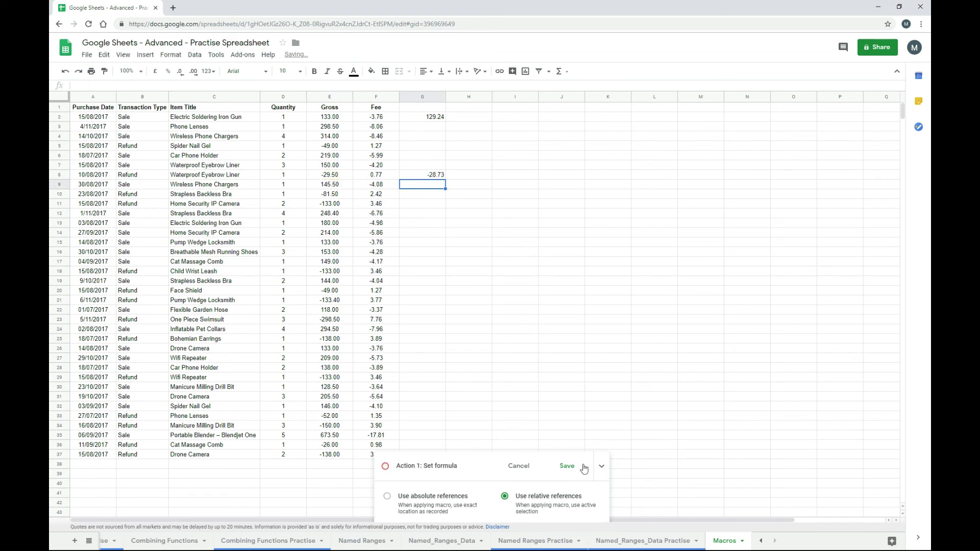
- Save the second recording as 'Net Calc Relative' with shortcut number 2
click(567, 467)
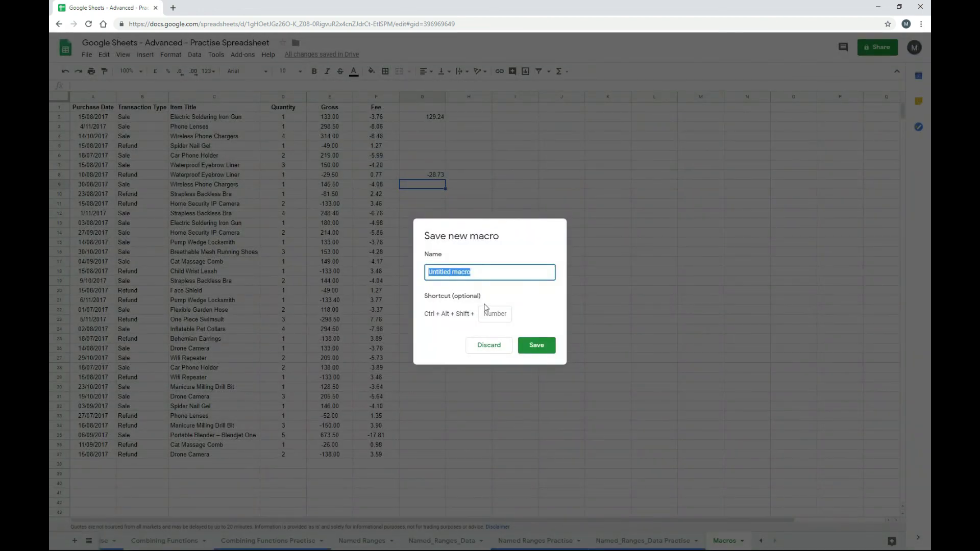
text(Net Calc)
text(Relative)
click(493, 313)
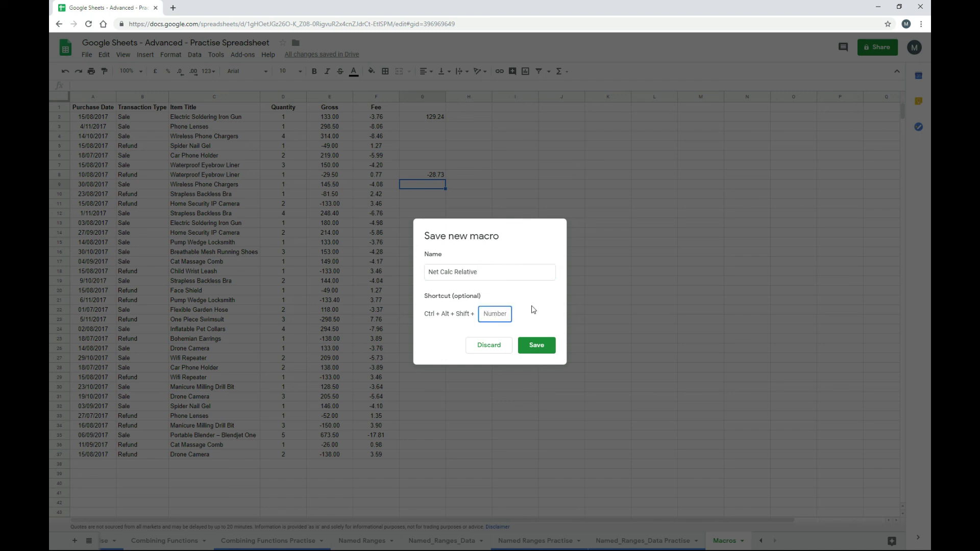
text(2)
click(541, 351)
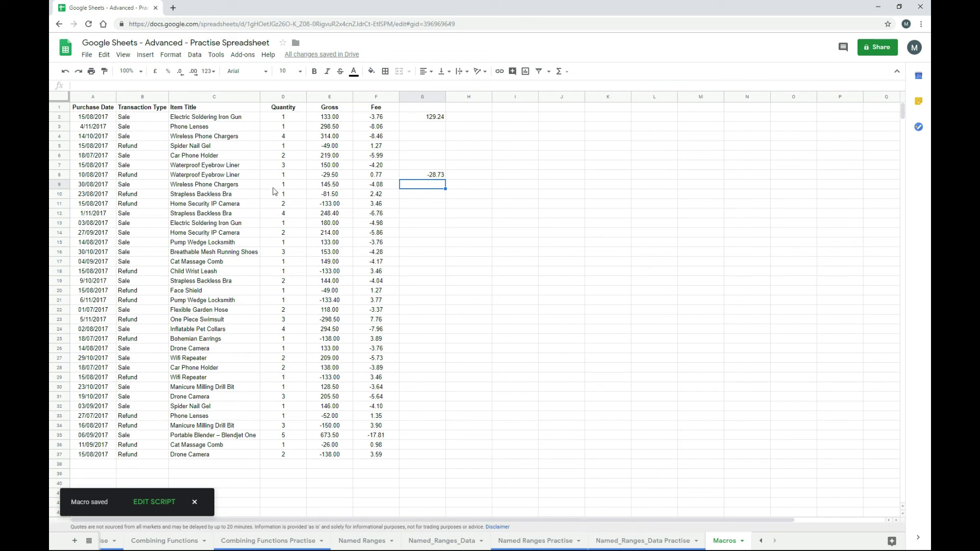
click(216, 55)
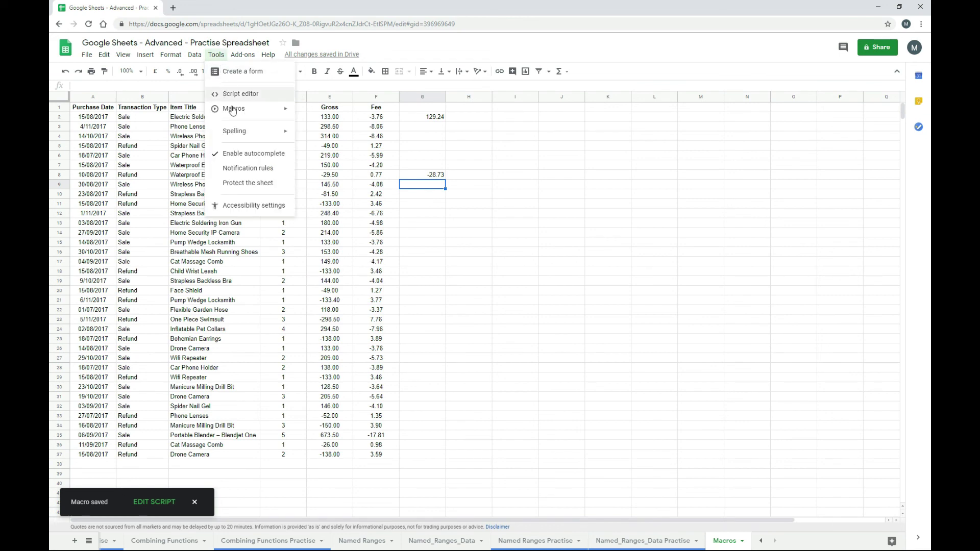
mouse_move(233, 112)
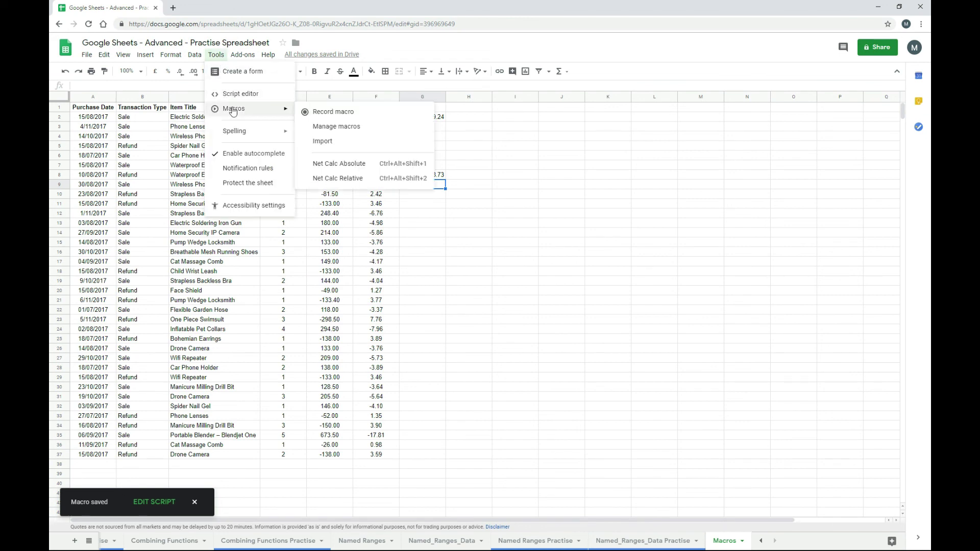
click(362, 129)
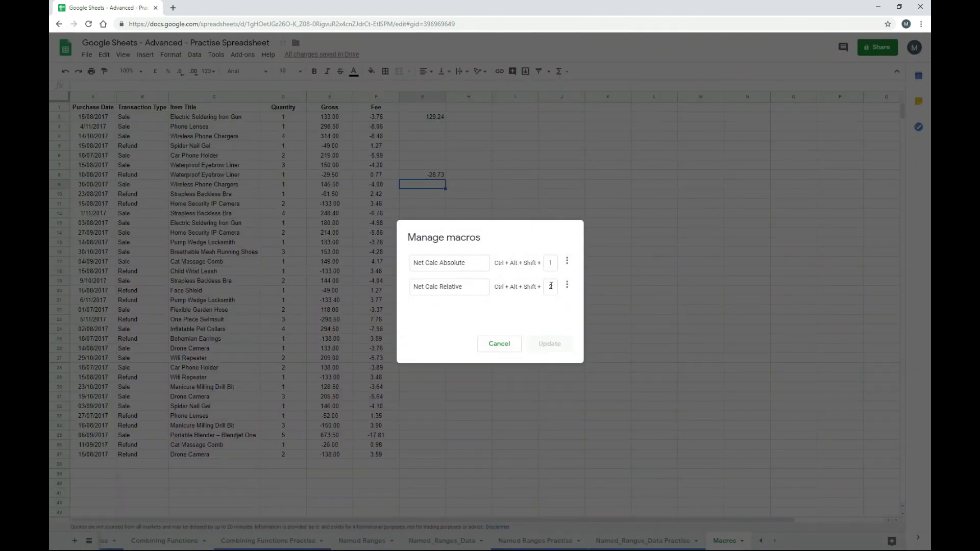
click(567, 263)
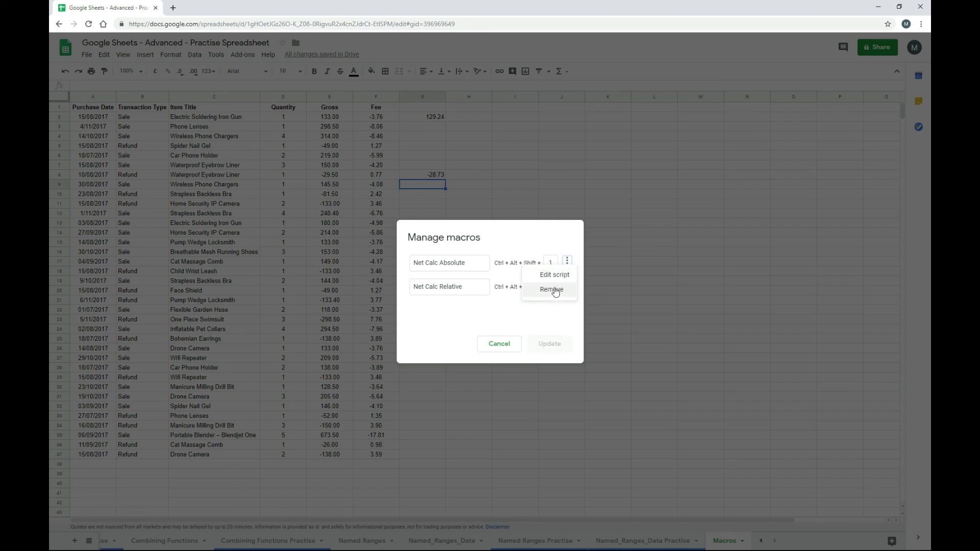
click(538, 323)
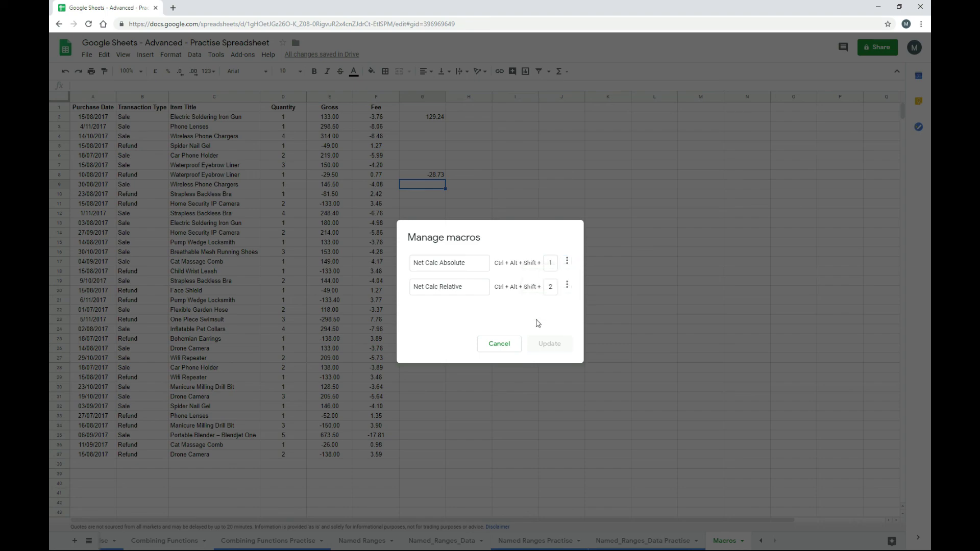
click(499, 344)
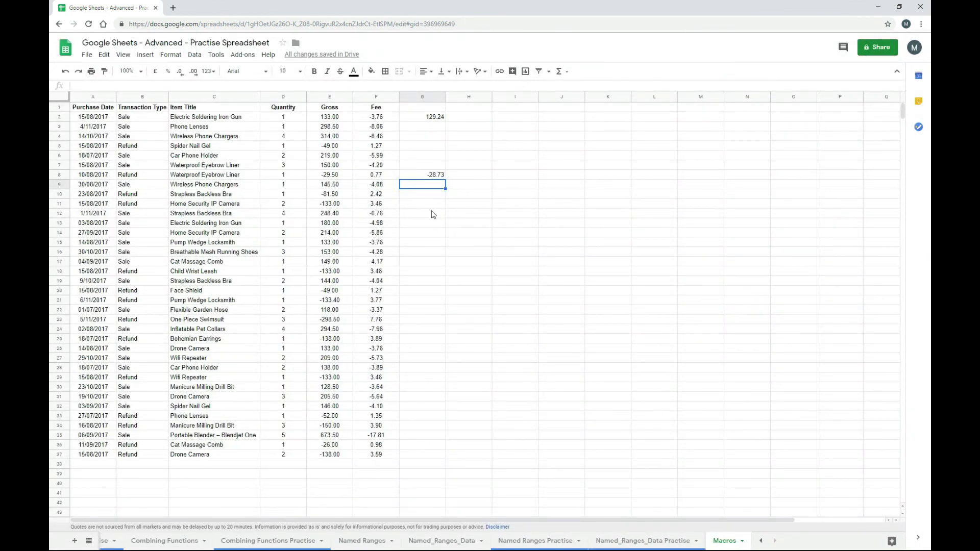
drag(434, 108, 429, 215)
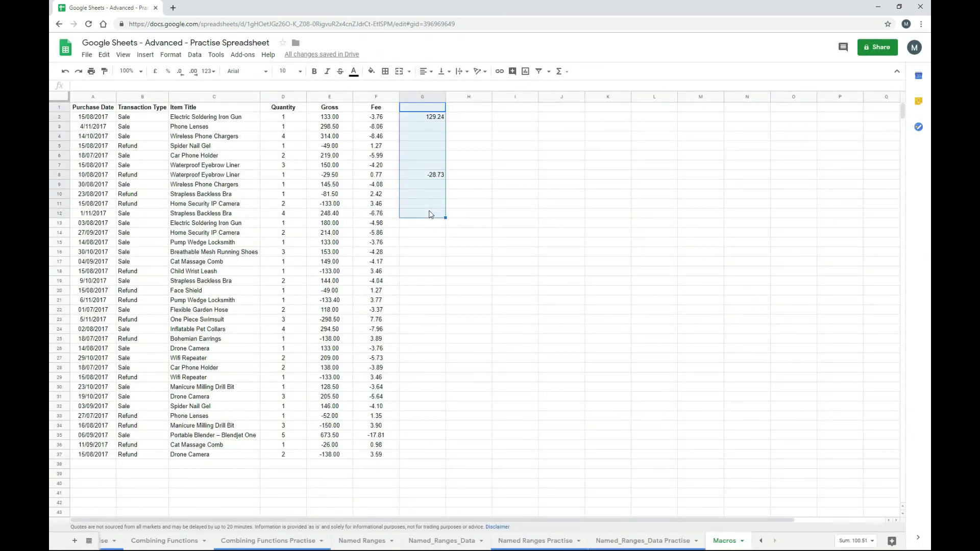
- Clear column G, run Net Calc Absolute from G9, check G2, then delete it
key(Delete)
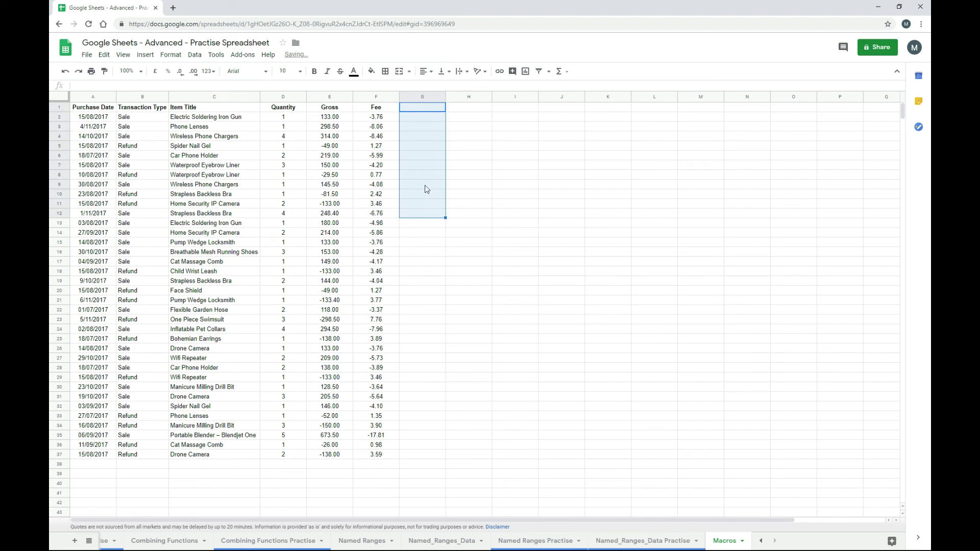
click(426, 190)
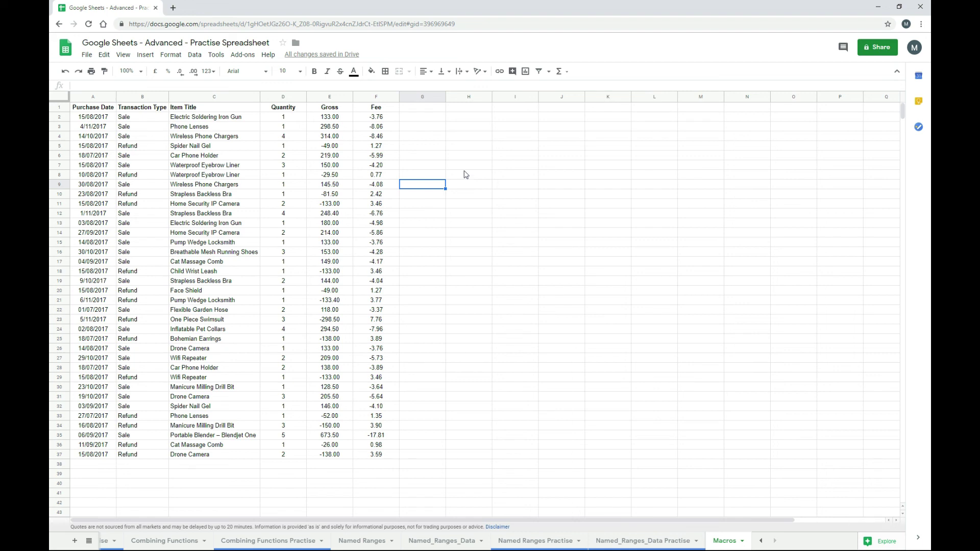
key(ctrl+alt+shift+1)
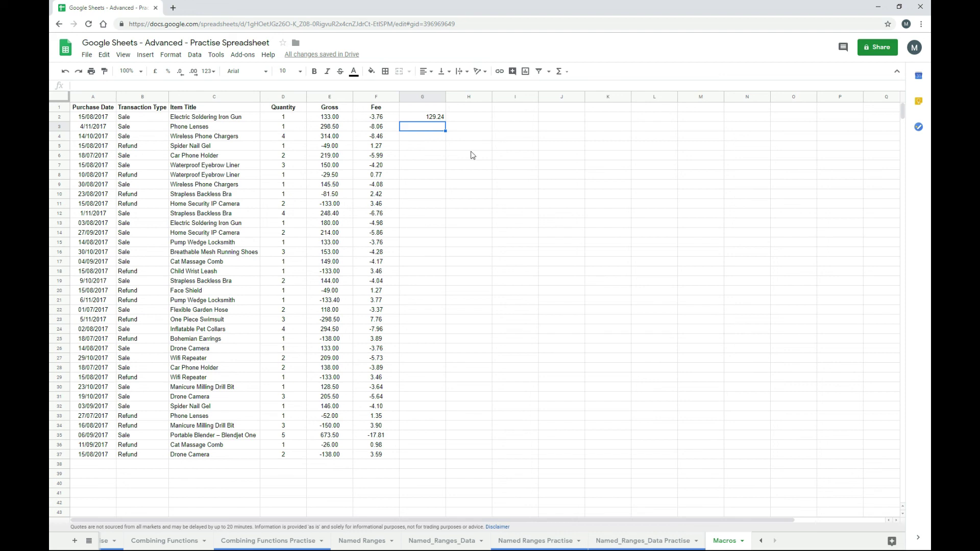
key(Up)
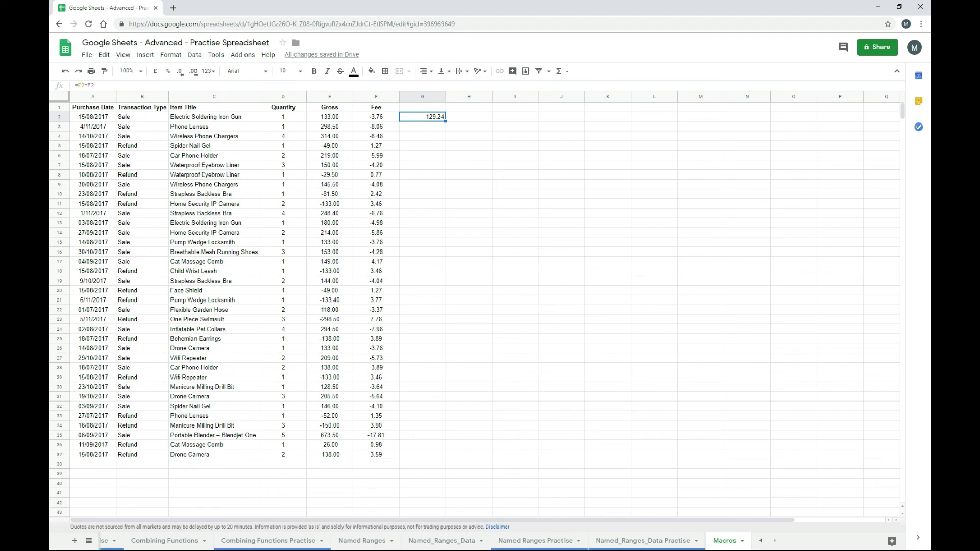
key(Delete)
- Run Net Calc Absolute from a lower cell in column G, confirm G2 holds =E2+F2, then delete it
key(Down)
key(Down)
key(Down)
key(Down)
key(Down)
key(Down)
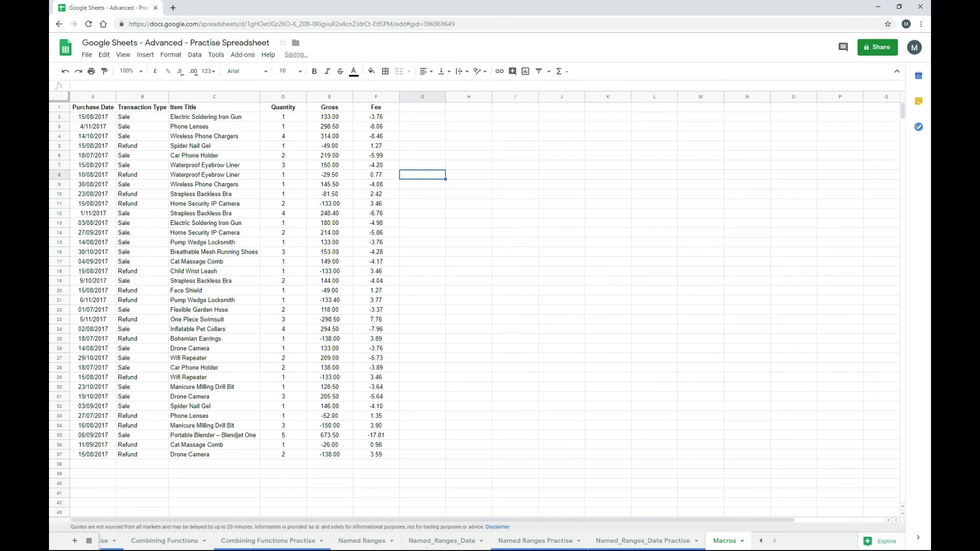
key(Down)
key(Down)
key(Down)
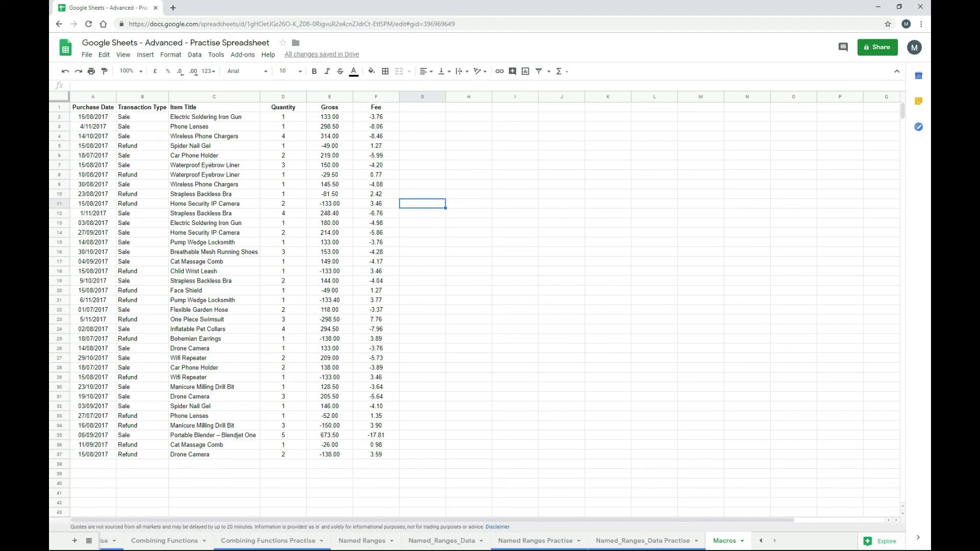
key(ctrl+alt+shift+1)
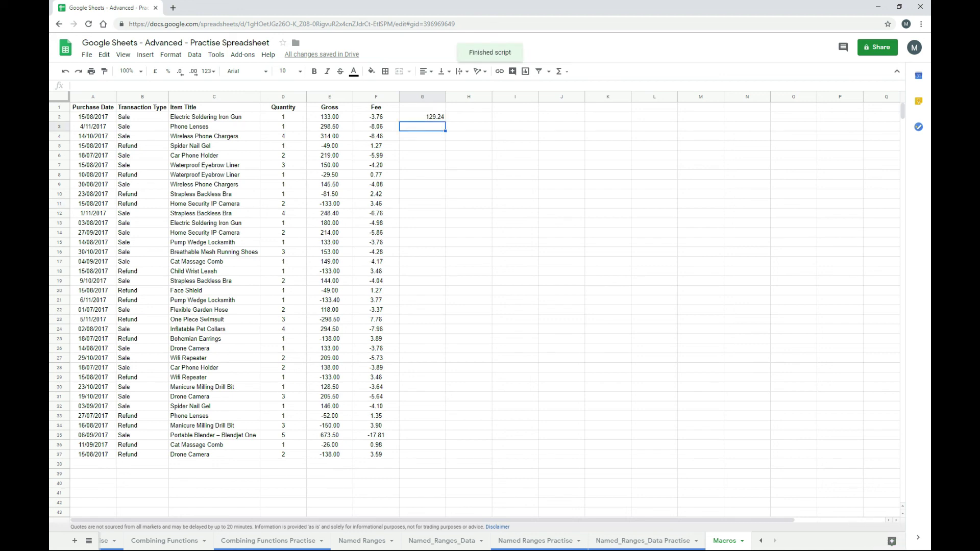
click(422, 116)
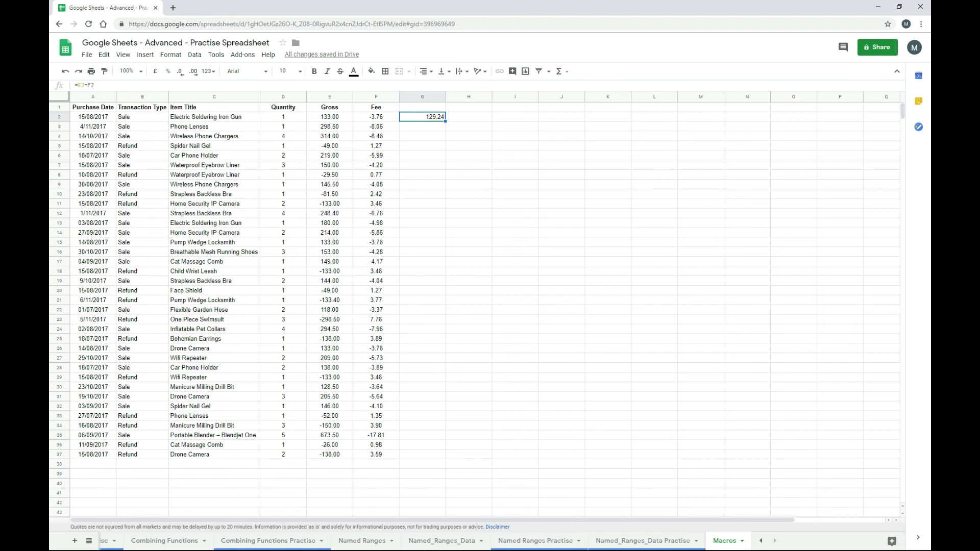
key(Delete)
- Run Net Calc Absolute from a cell in column J and check the formula in G2
key(Right)
key(Right)
key(Right)
key(Down)
key(Down)
key(Down)
key(Down)
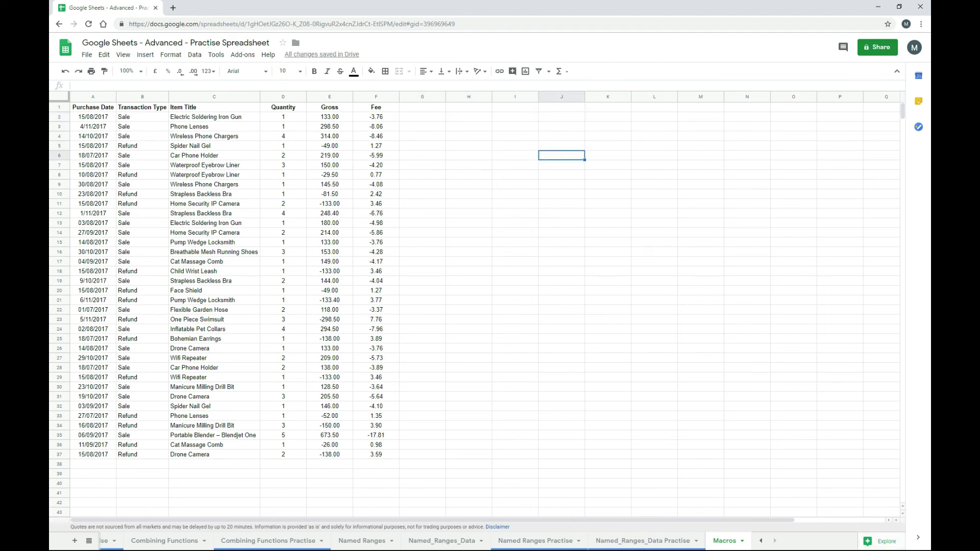
key(ctrl+alt+shift+1)
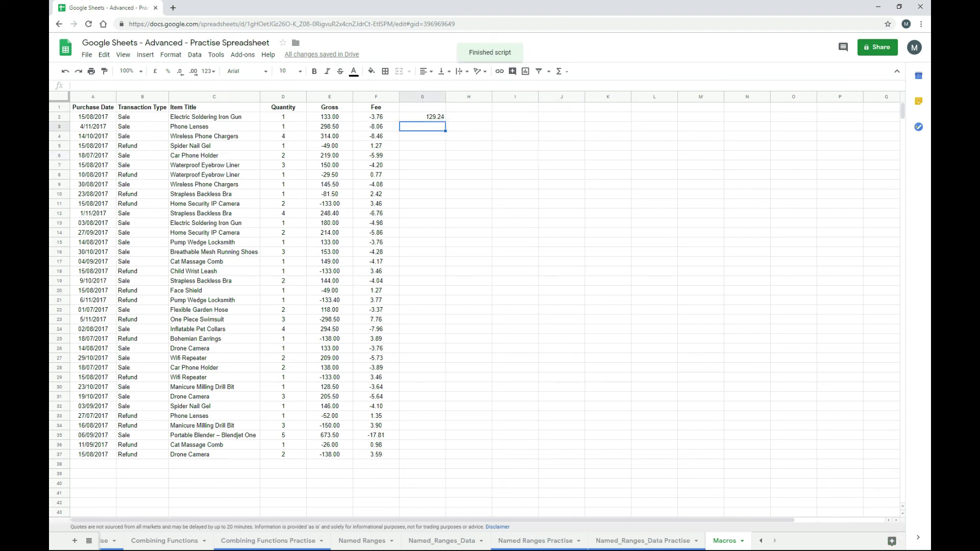
click(422, 117)
- Delete G2, then run Net Calc Relative at G5 and G14, giving -47.73 and 208.14
key(Delete)
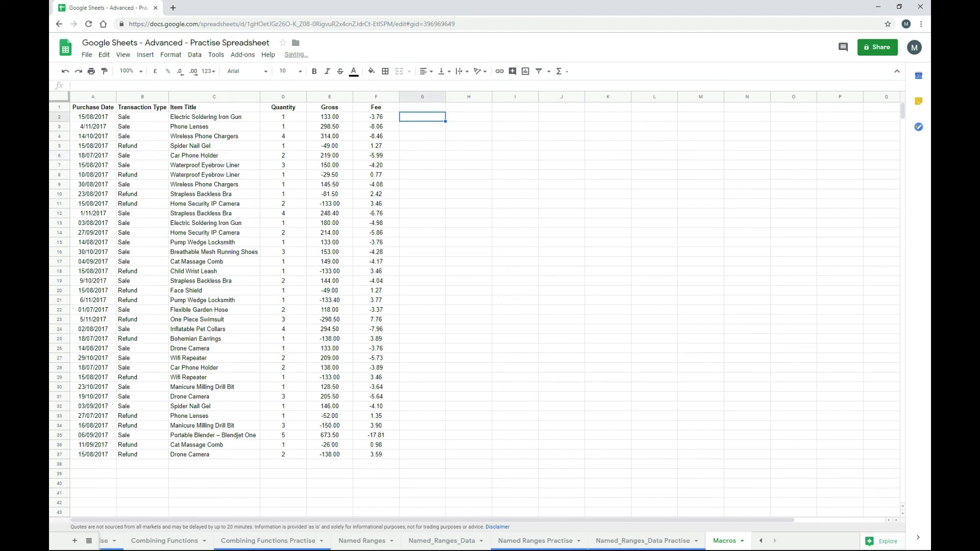
key(Down)
key(Down)
key(Down)
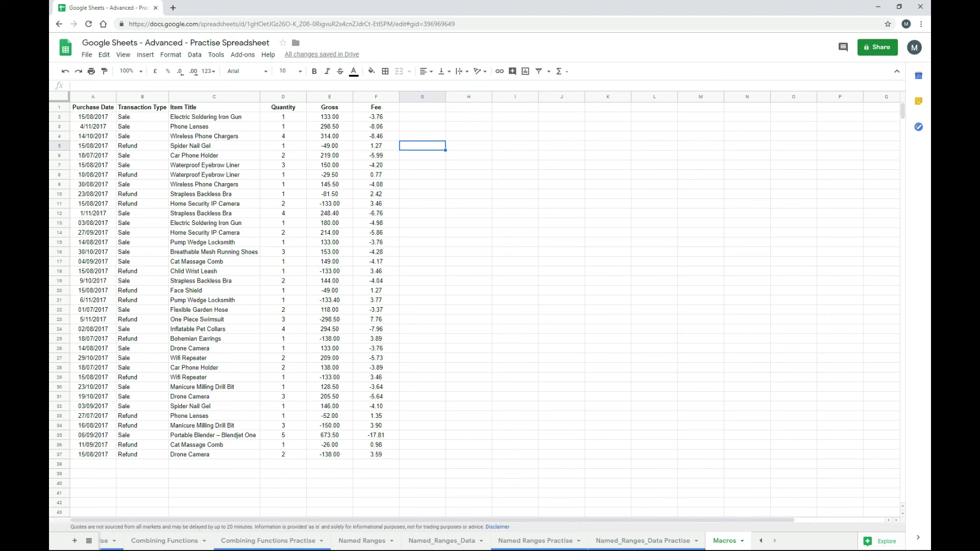
key(ctrl+alt+shift+1)
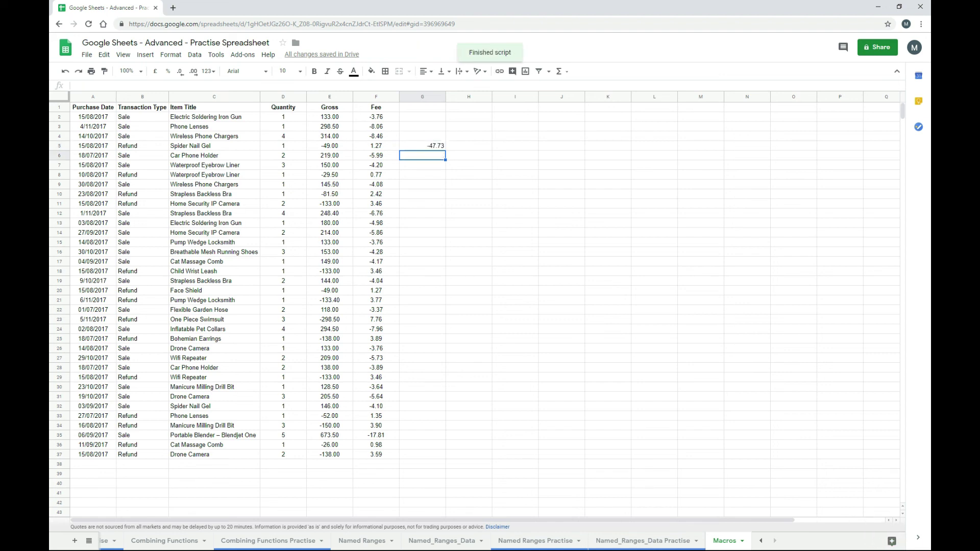
key(Down)
key(Down)
key(Down)
key(Down)
key(Down)
key(Down)
key(Down)
key(Down)
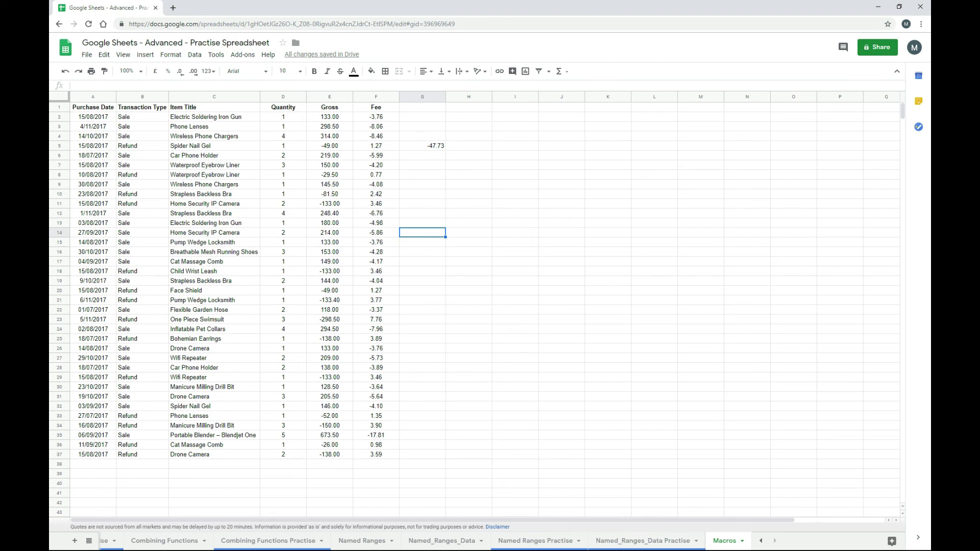
key(ctrl+alt+shift+1)
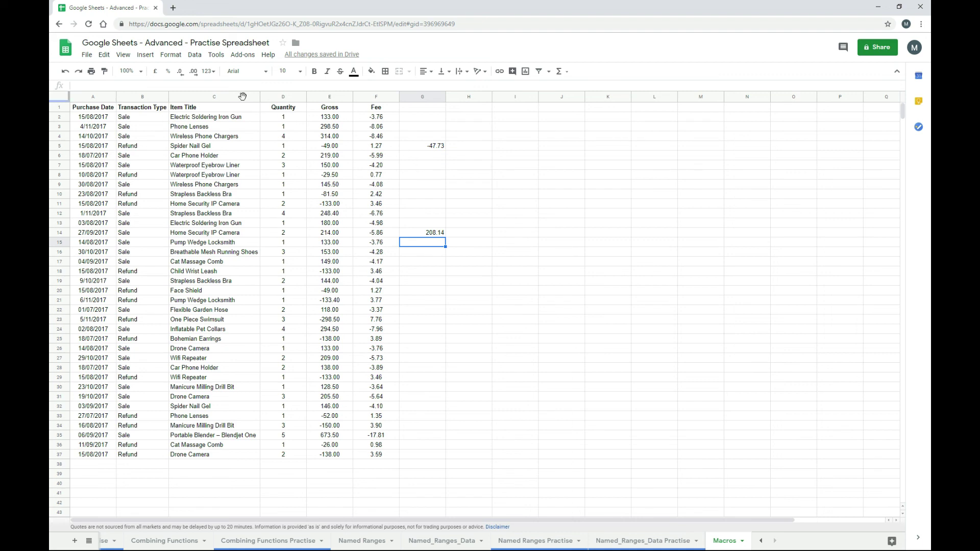
- In the script editor, highlight the NetCalcAbsolute1 and NetCalcRelative1 function names and the =E2+F2 line
click(218, 58)
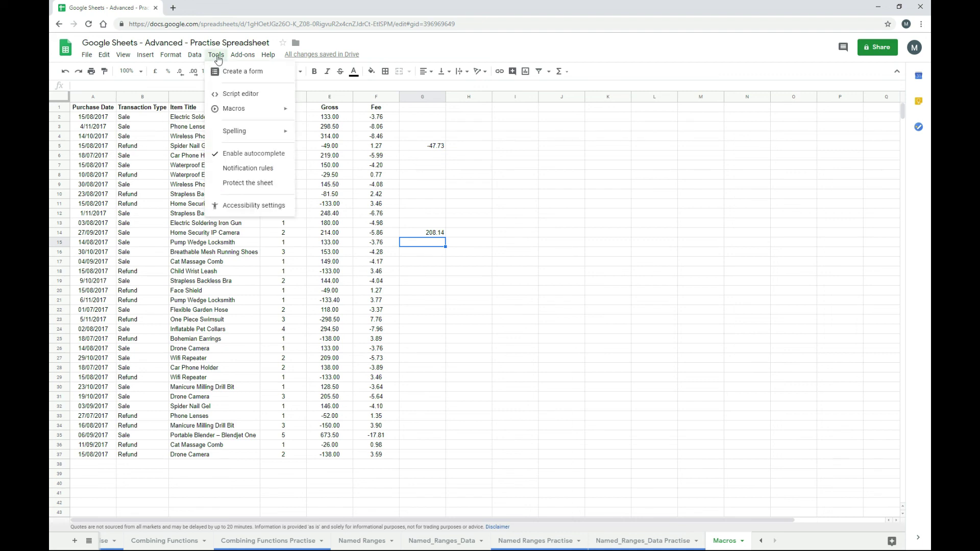
click(253, 96)
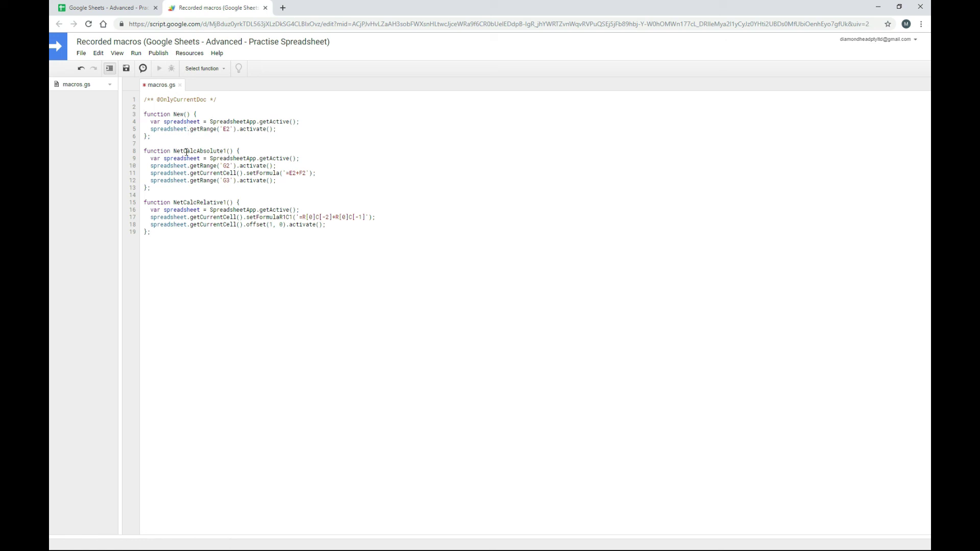
drag(173, 151, 226, 150)
drag(173, 203, 225, 203)
click(321, 173)
- Compare cell G2 in the sheet with the absolute macro's fixed =E2+F2 formula
click(105, 8)
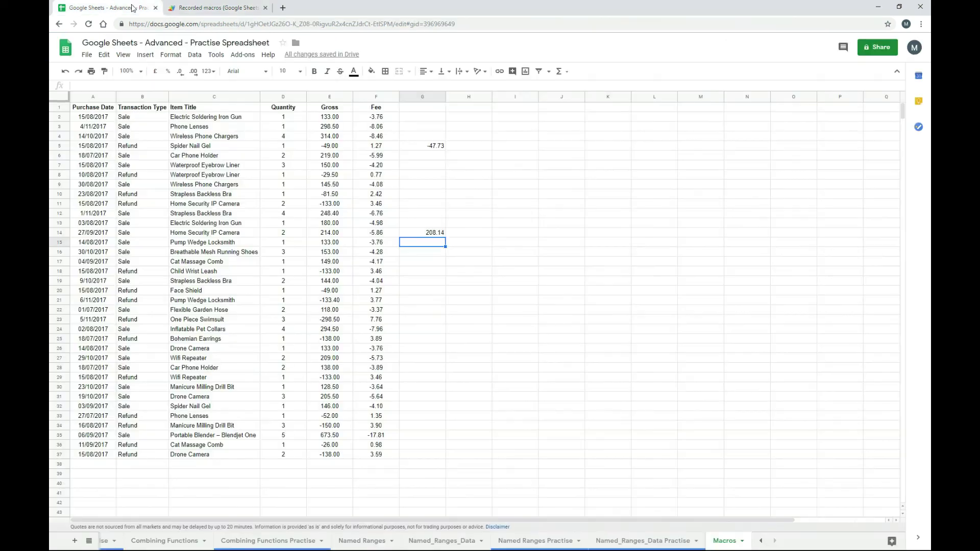
click(409, 120)
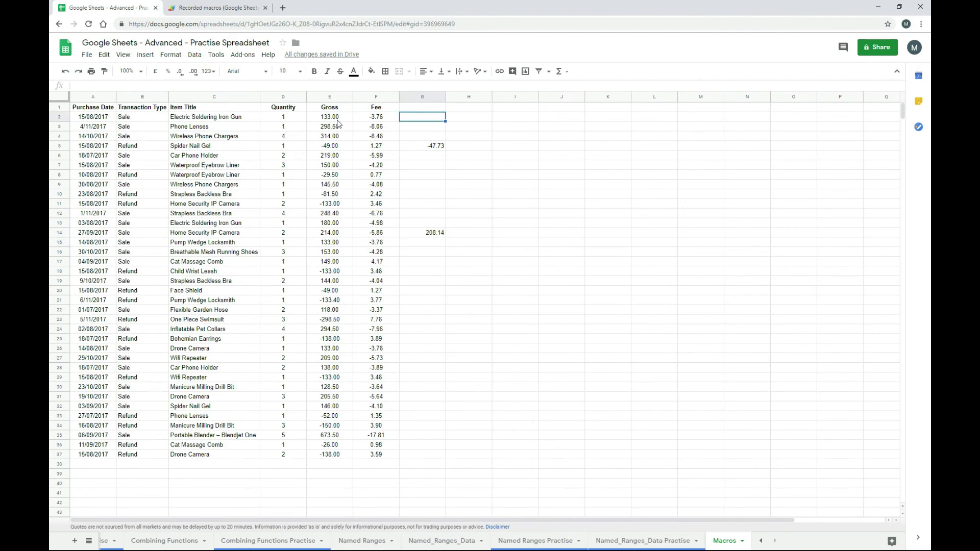
click(217, 7)
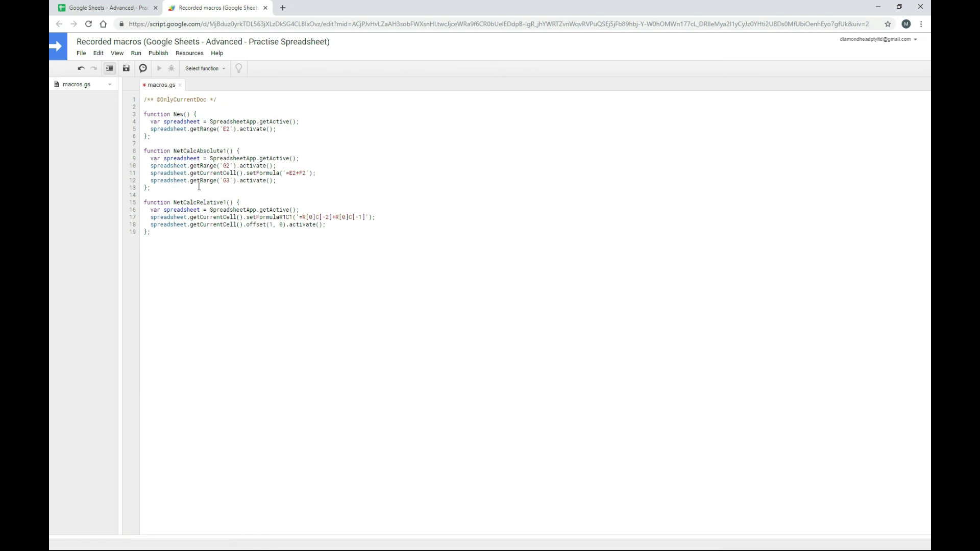
click(284, 173)
- Examine the relative formula's column offsets, then return to the sheet and select G9
click(334, 218)
click(102, 8)
click(406, 187)
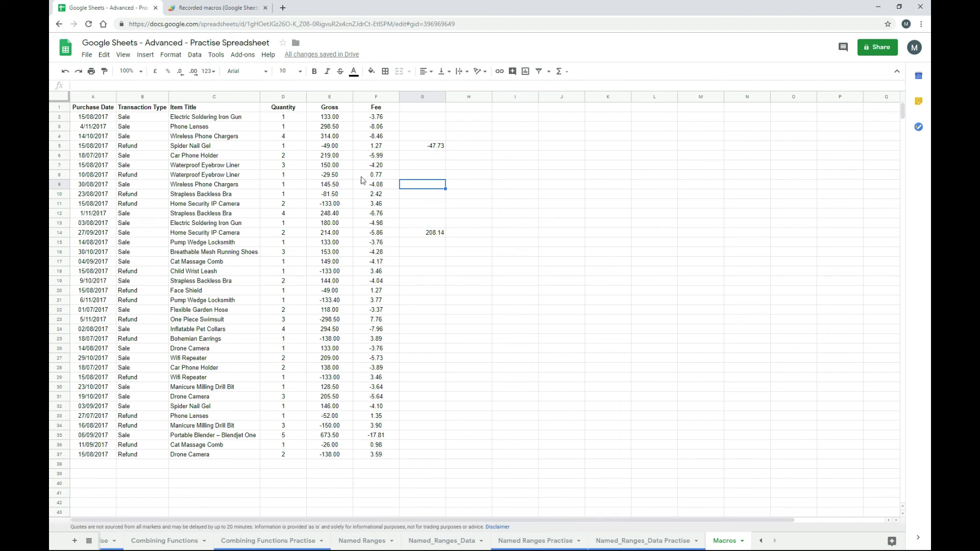
click(238, 11)
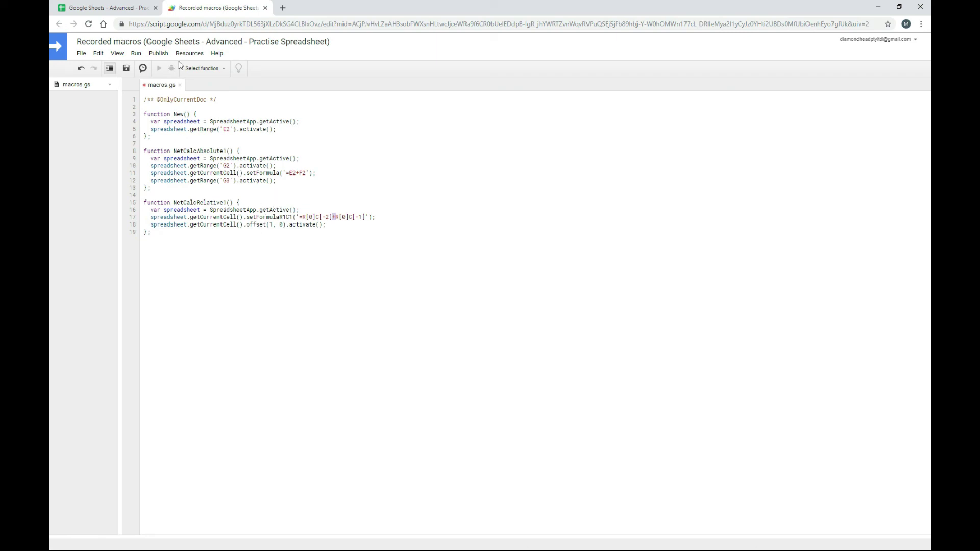
click(140, 6)
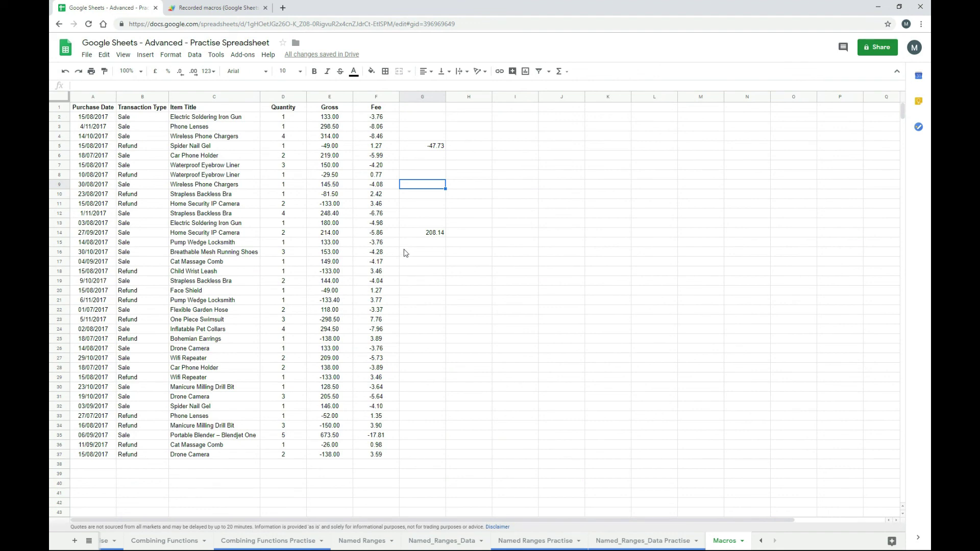
click(225, 8)
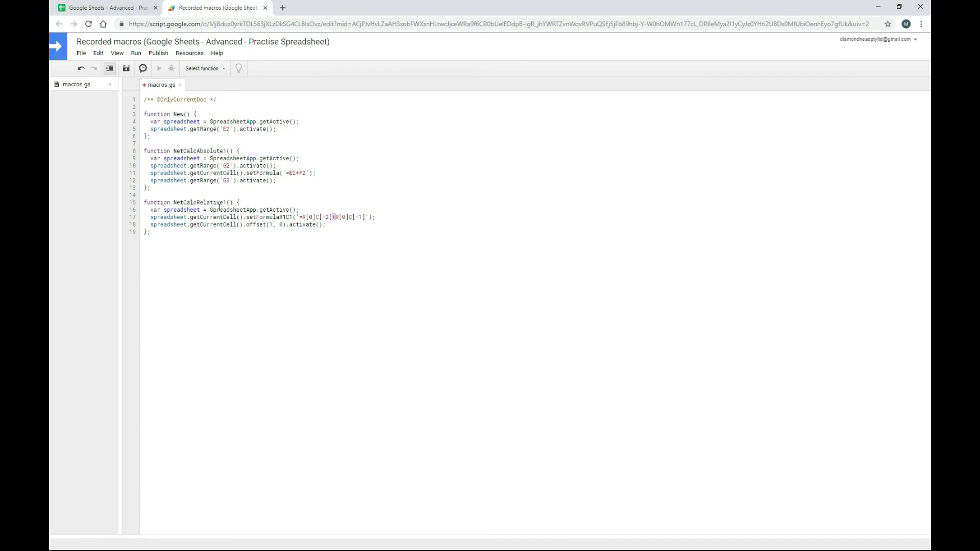
click(128, 8)
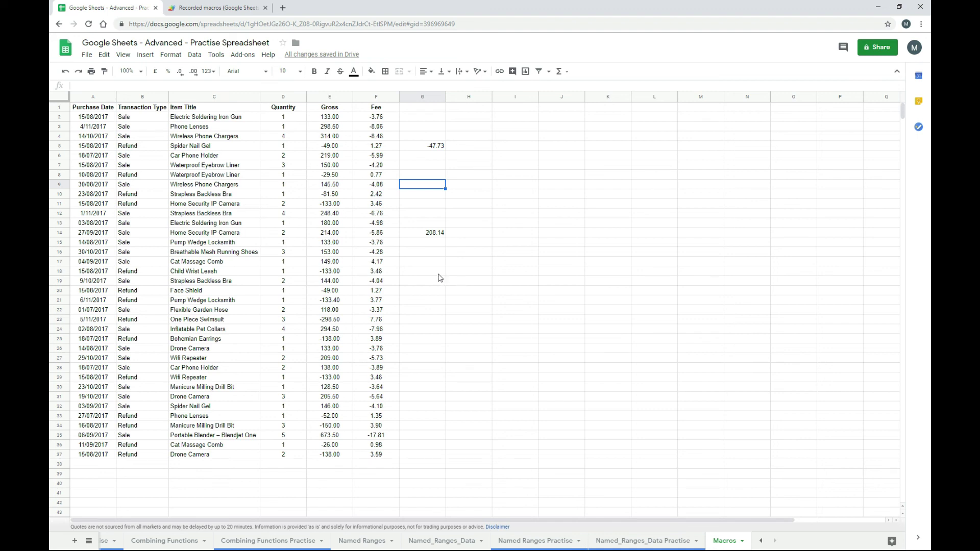
click(230, 7)
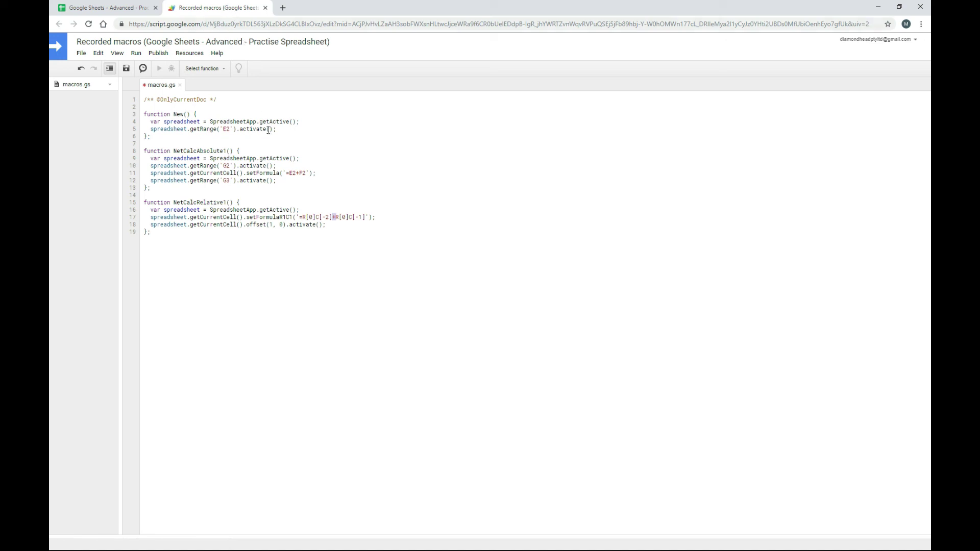
click(114, 7)
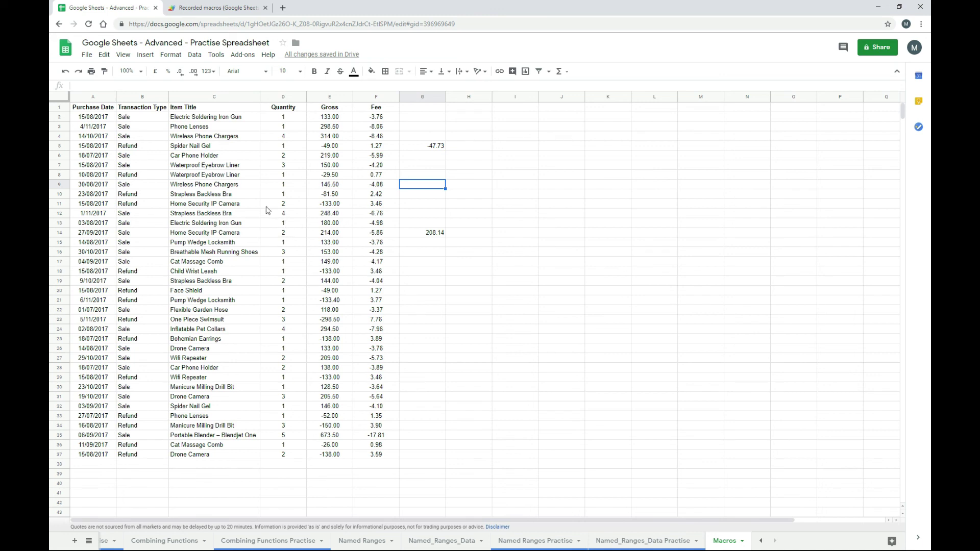
click(230, 8)
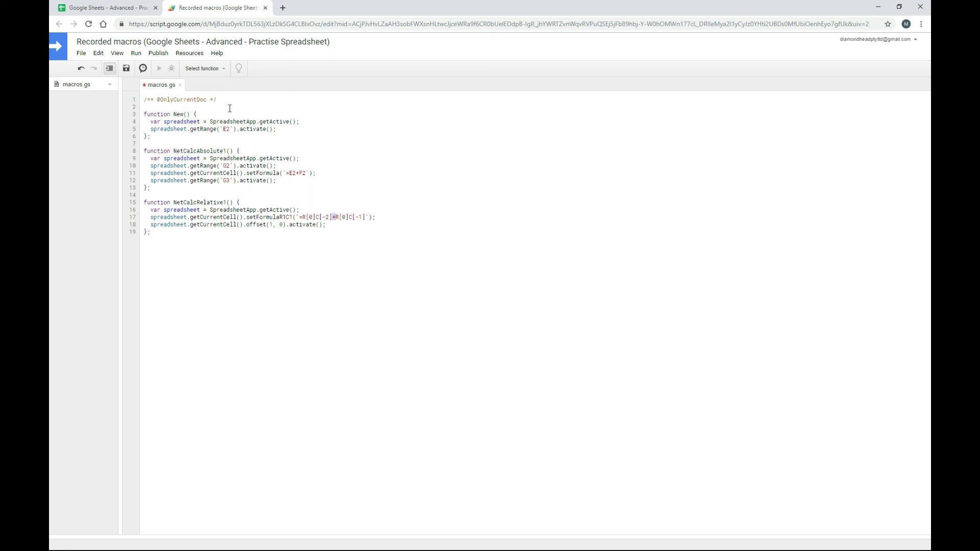
click(117, 5)
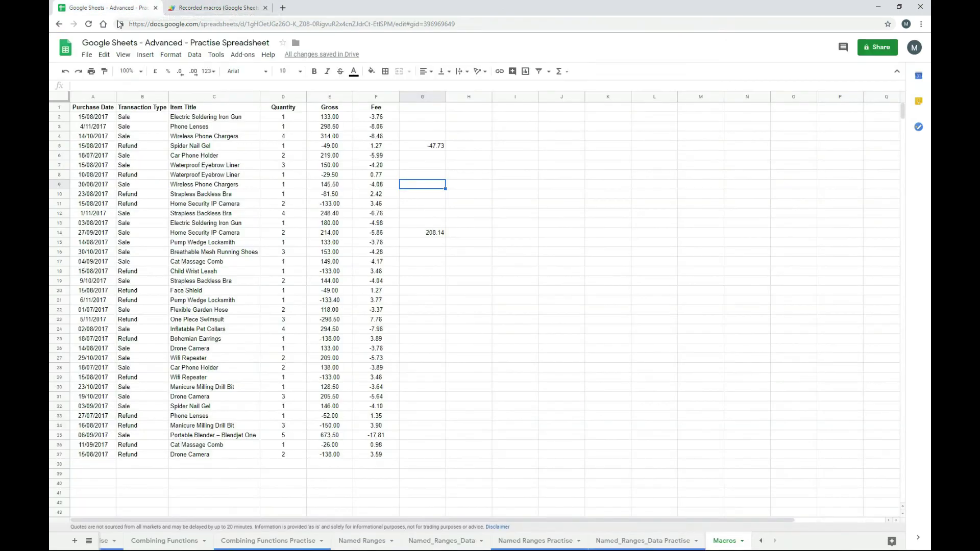